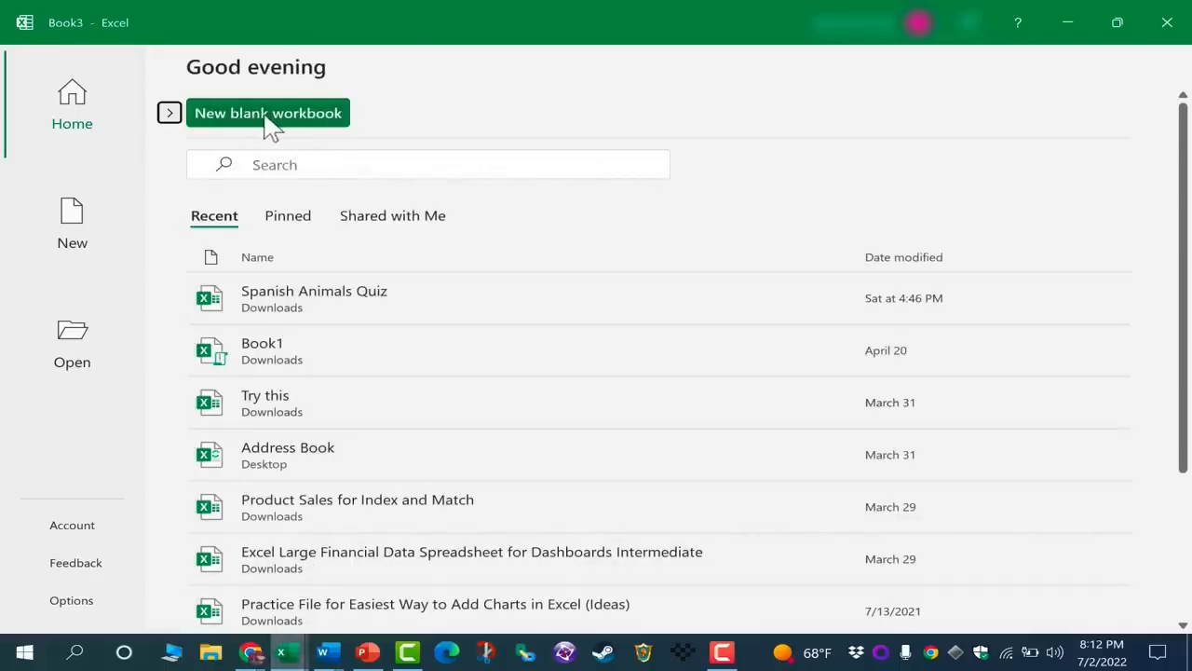
Expand the new-workbook options, view the full template list and create a blank workbook
click(170, 113)
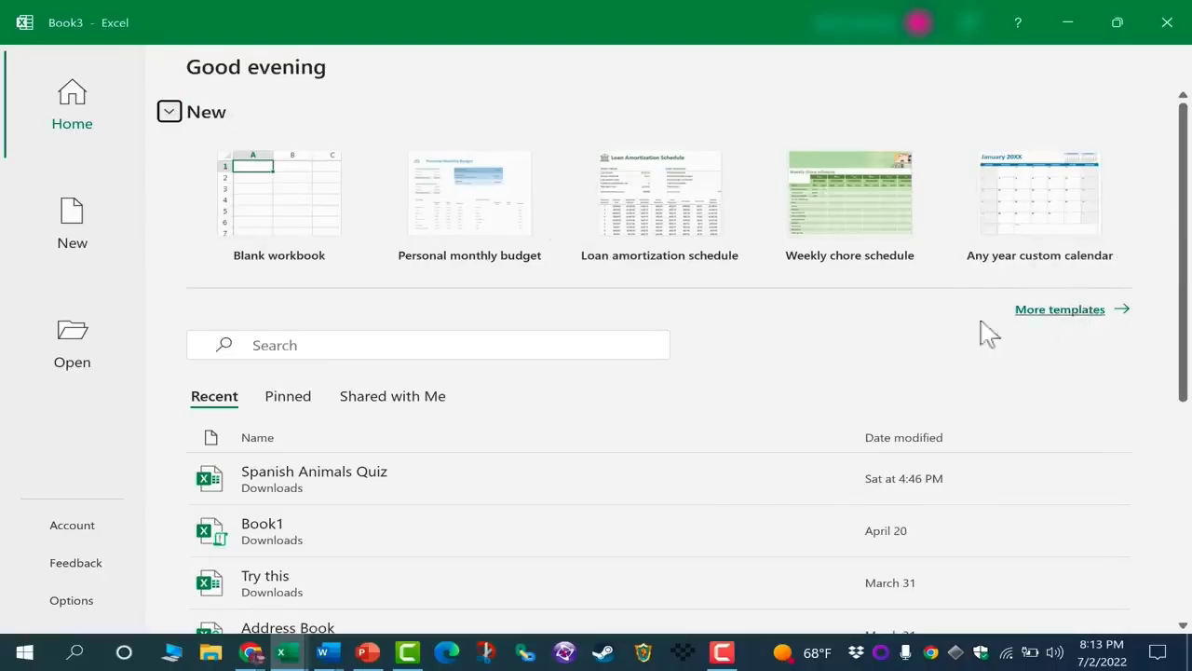
click(1120, 313)
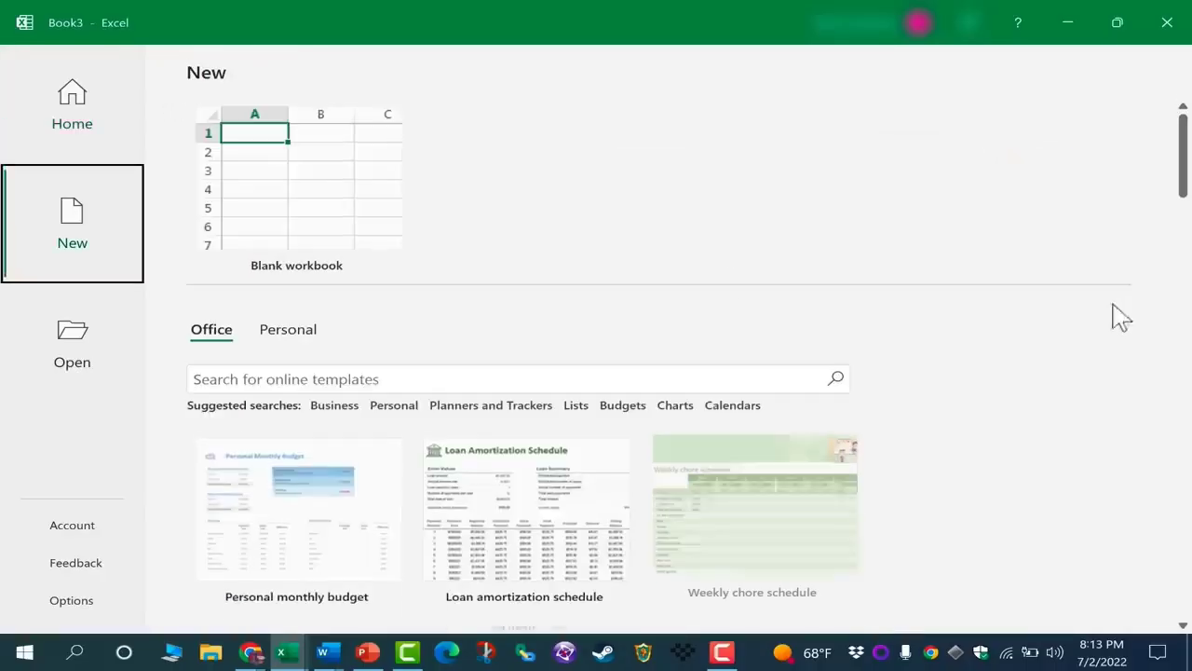
click(320, 221)
Select entire columns one at a time: E, then C, K and I
click(341, 205)
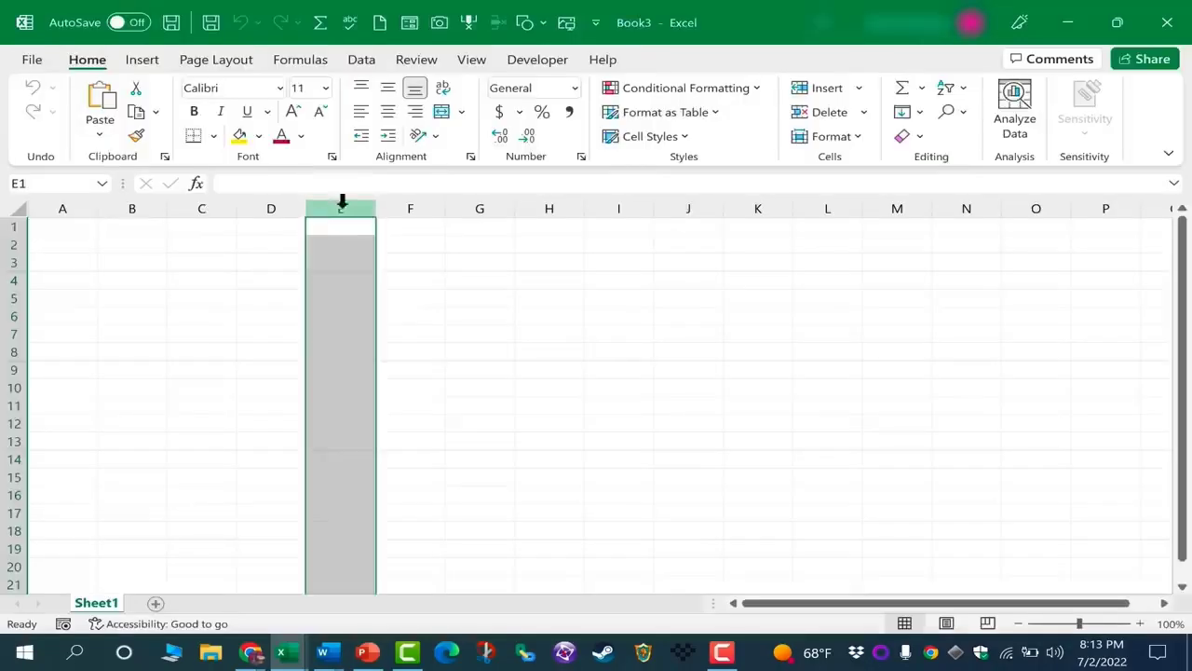
click(587, 279)
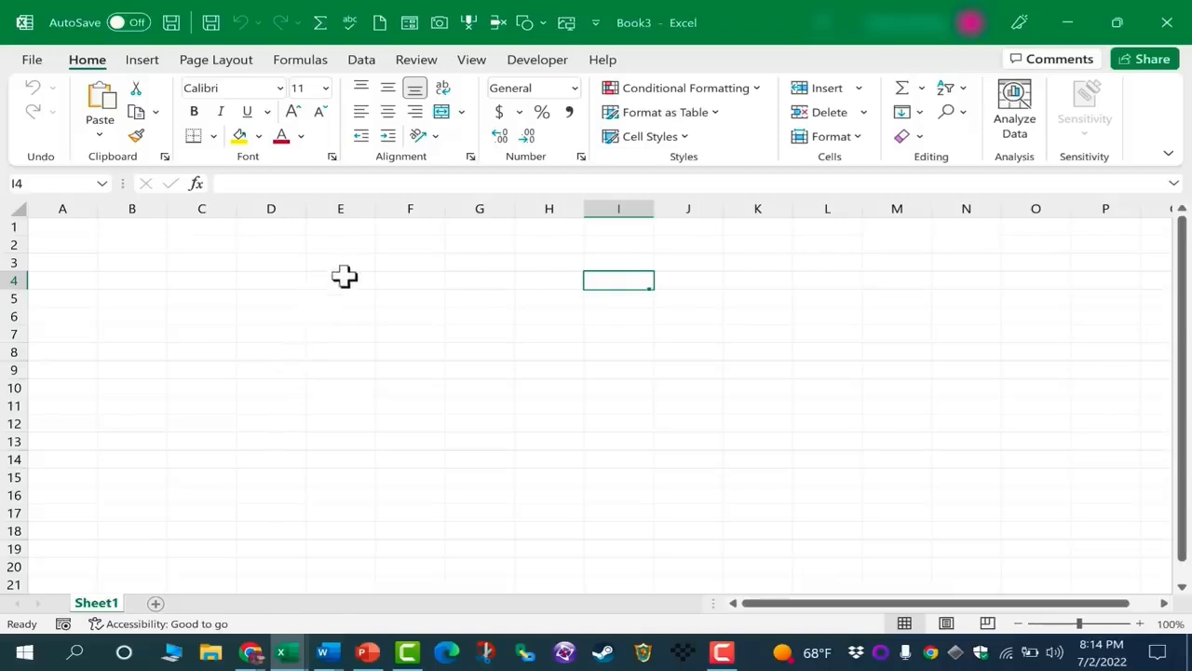
click(340, 202)
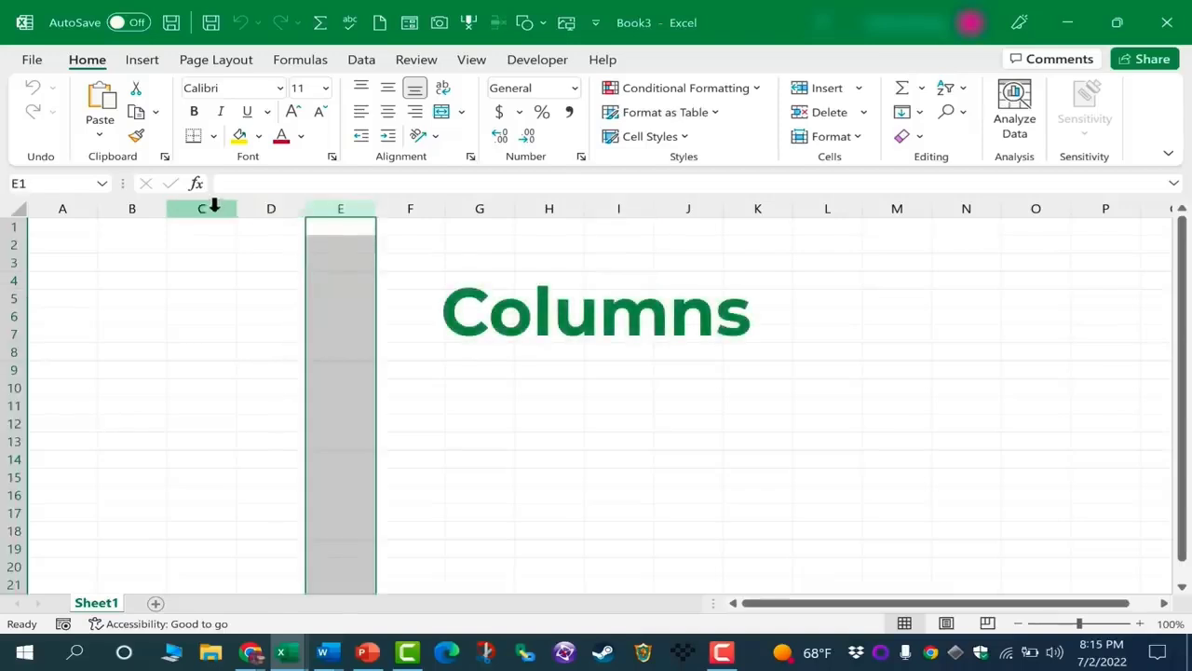
click(214, 207)
click(756, 198)
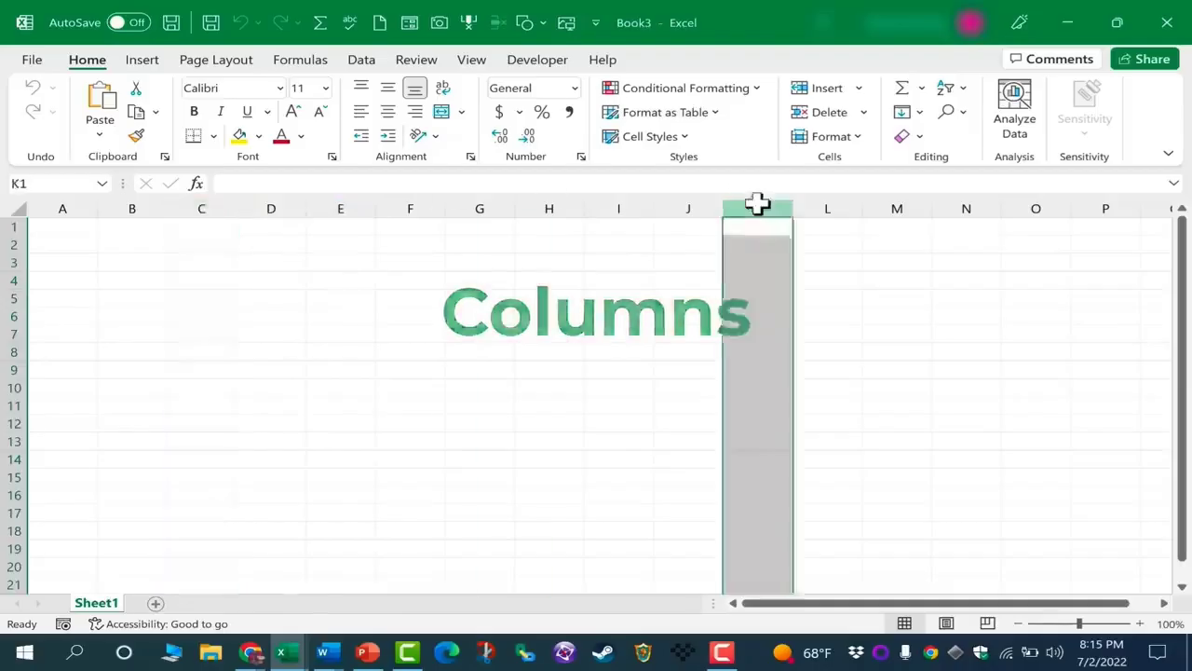
click(629, 208)
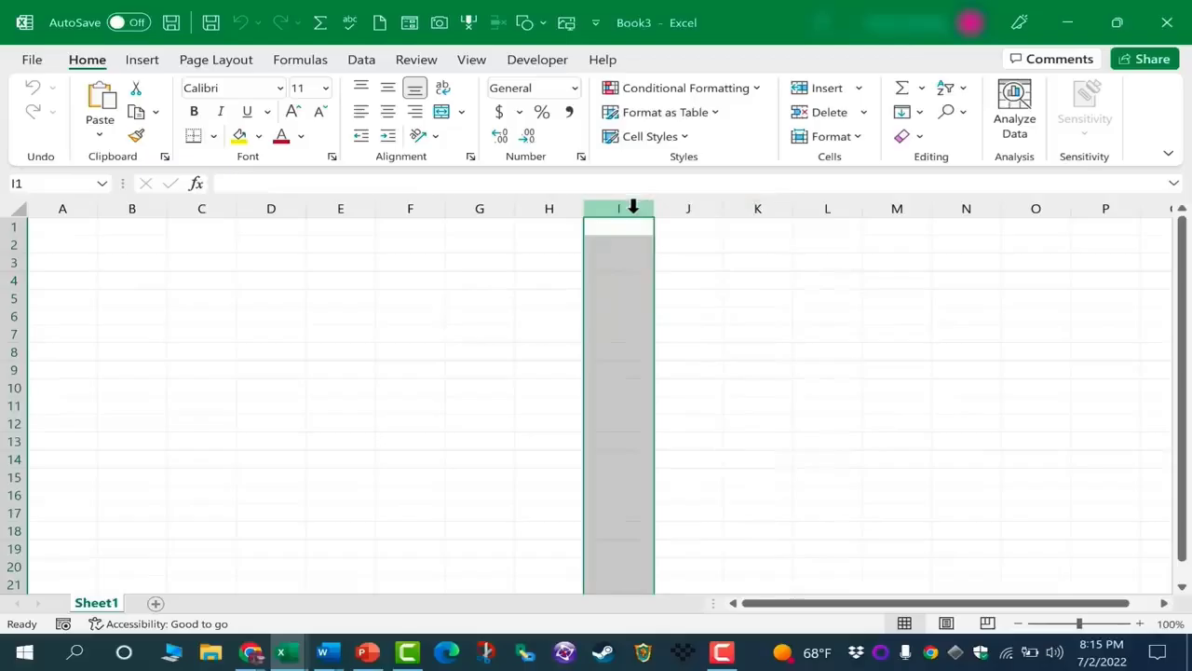
Select entire rows one at a time: row 3, row 9 and row 10
click(16, 261)
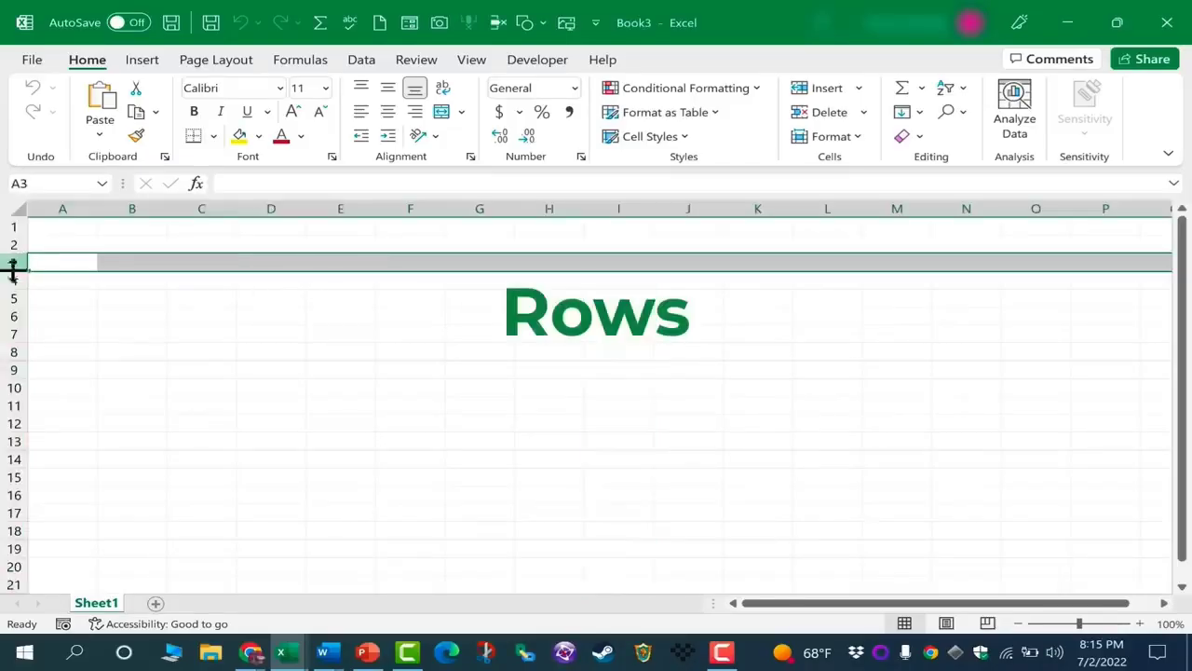
click(12, 369)
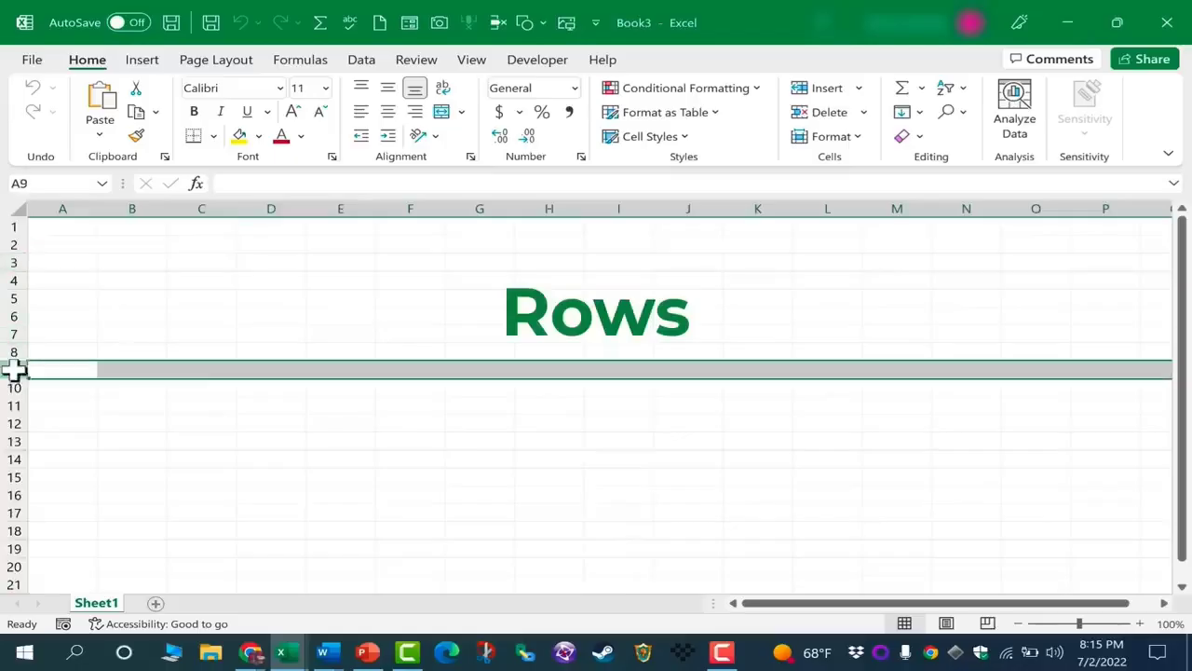
click(15, 385)
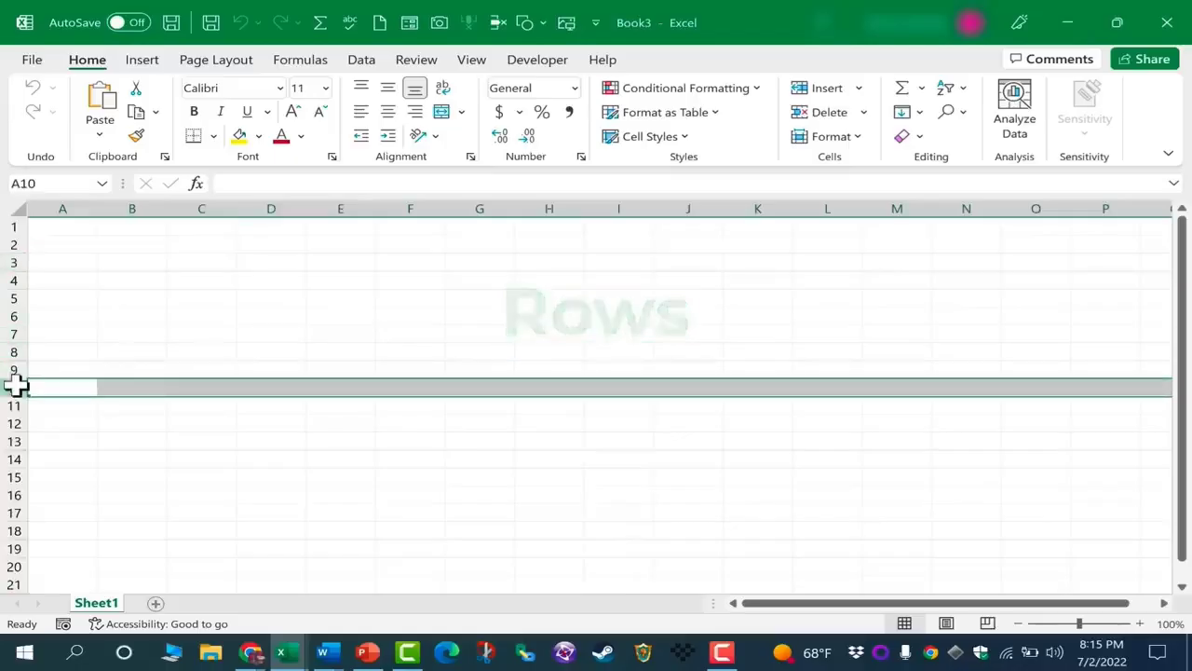
Alternate between selecting column E and rows 12 and 10, ending on their intersecting cell E10
click(352, 203)
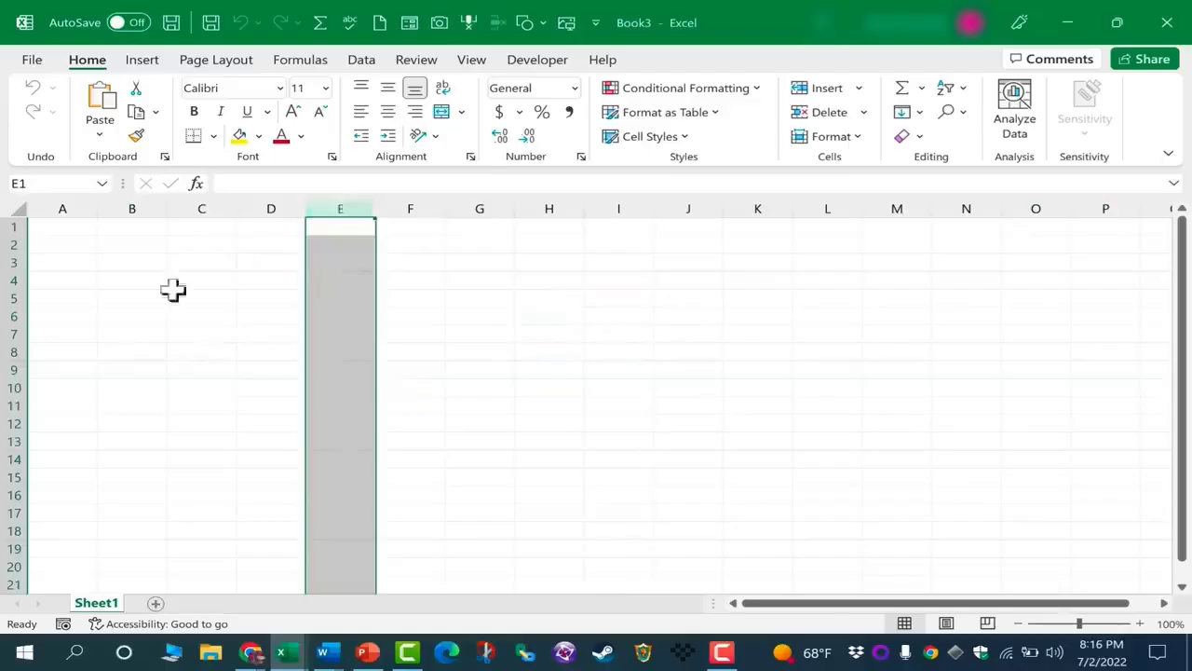
click(11, 423)
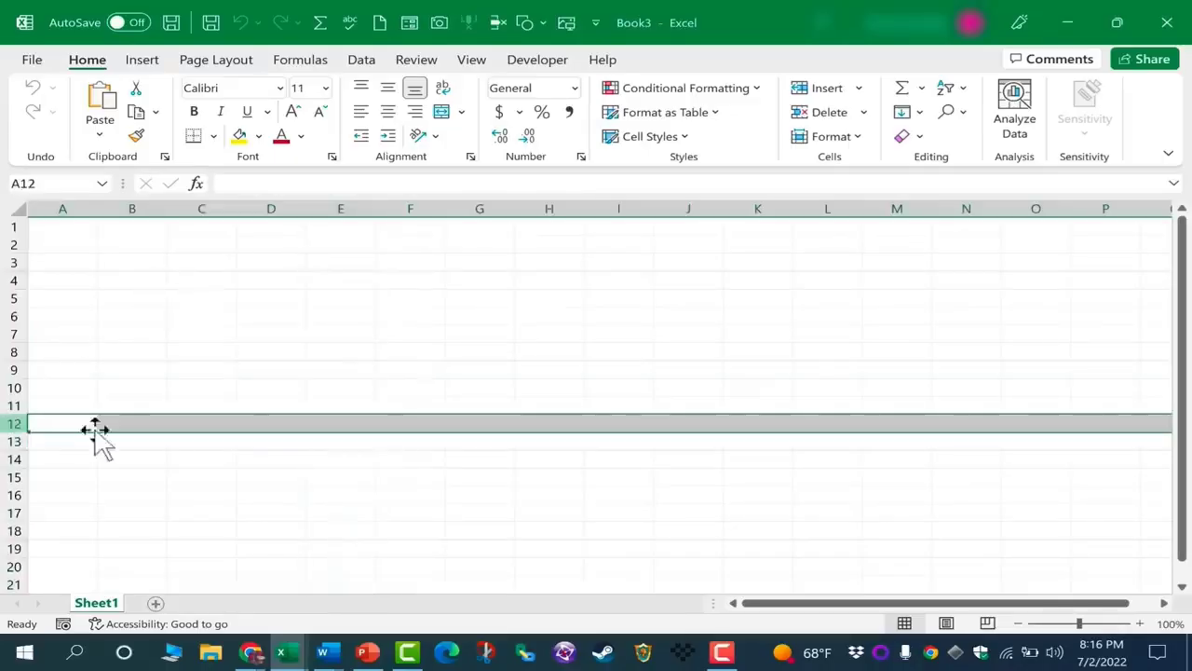
click(356, 199)
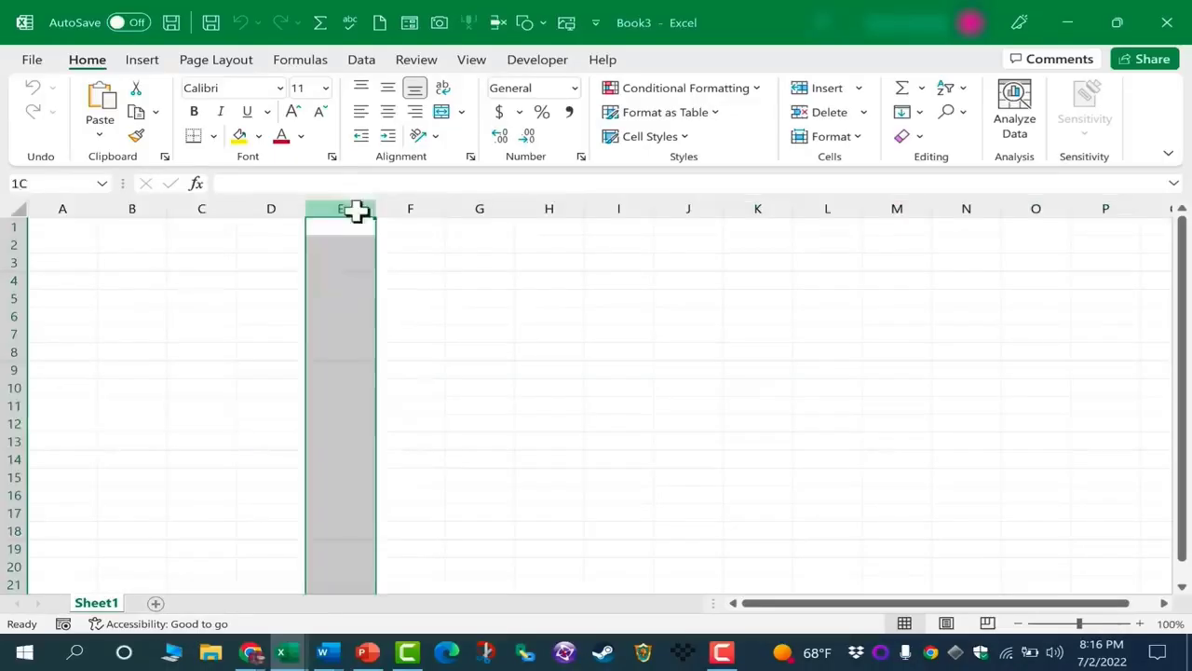
click(11, 389)
click(357, 388)
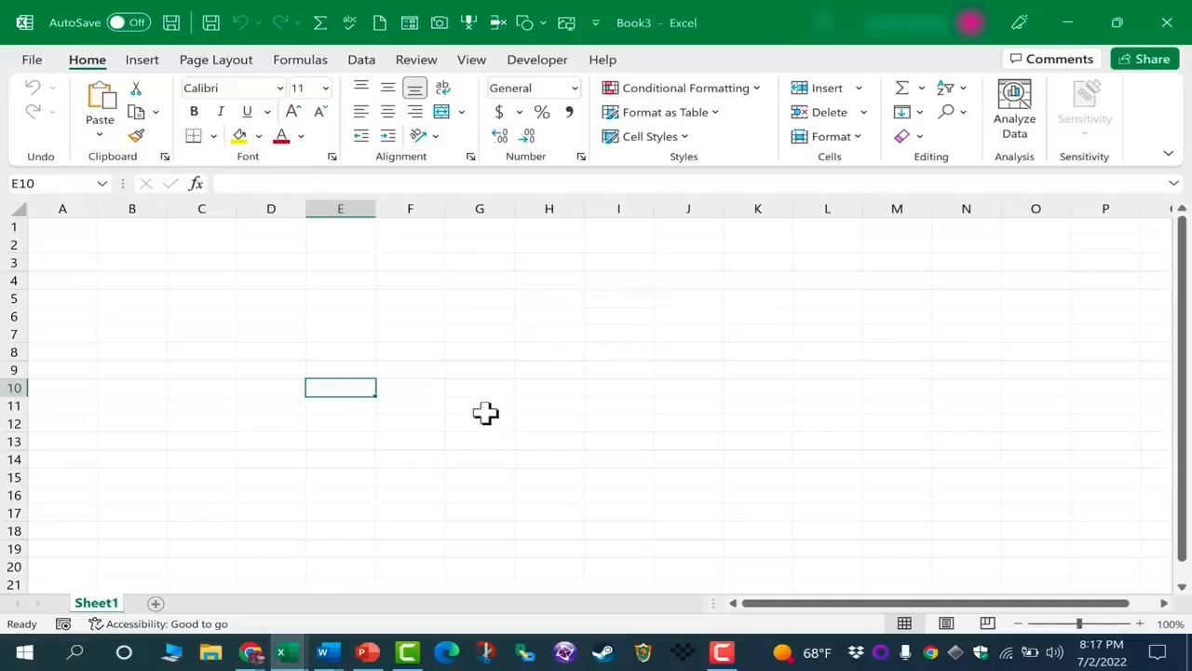
Select the individual cells F8, L4 and B7 one after another
click(410, 351)
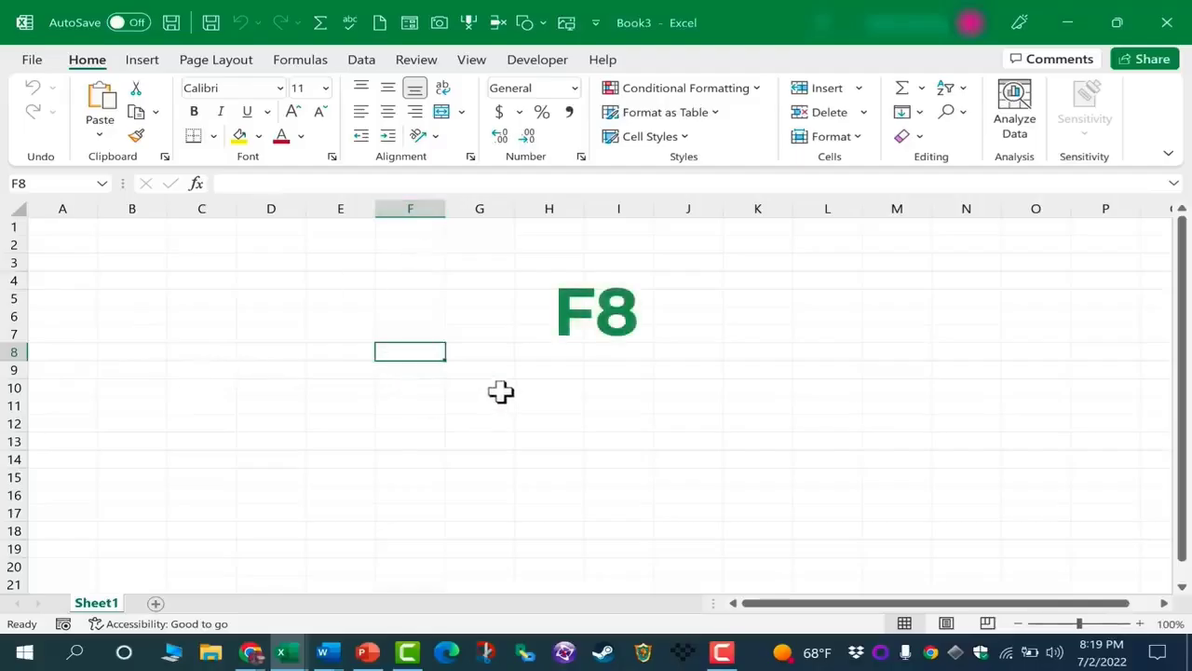
click(839, 280)
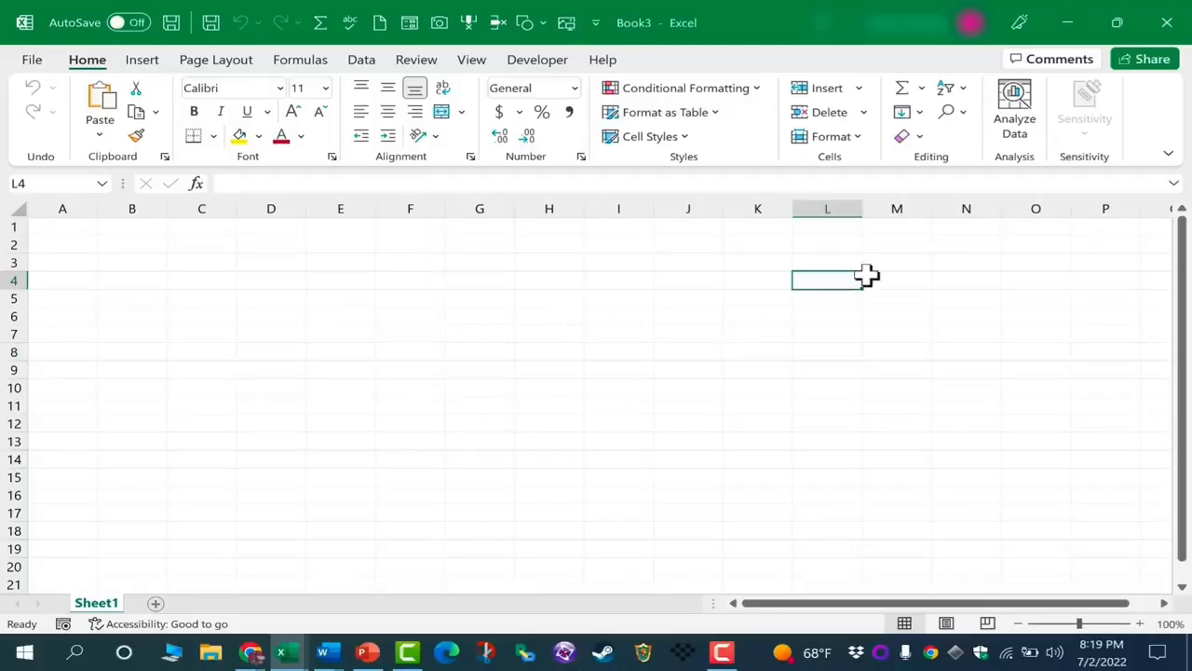
click(139, 332)
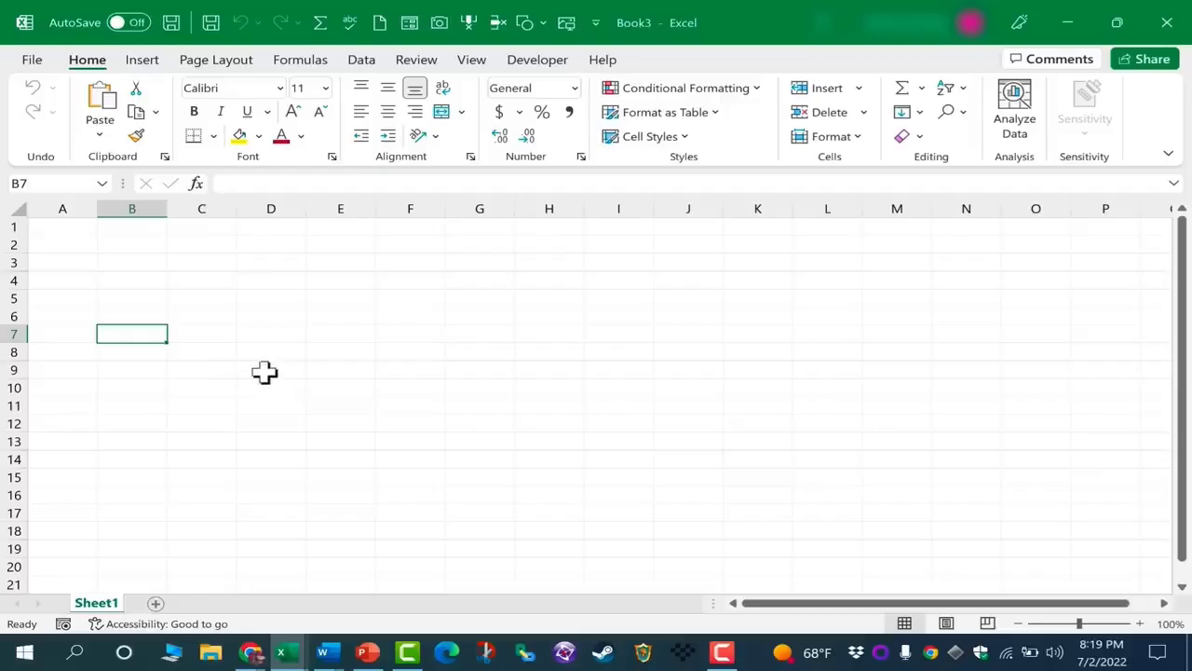
Select a rectangular range of cells from D4 to J14
drag(262, 277, 689, 466)
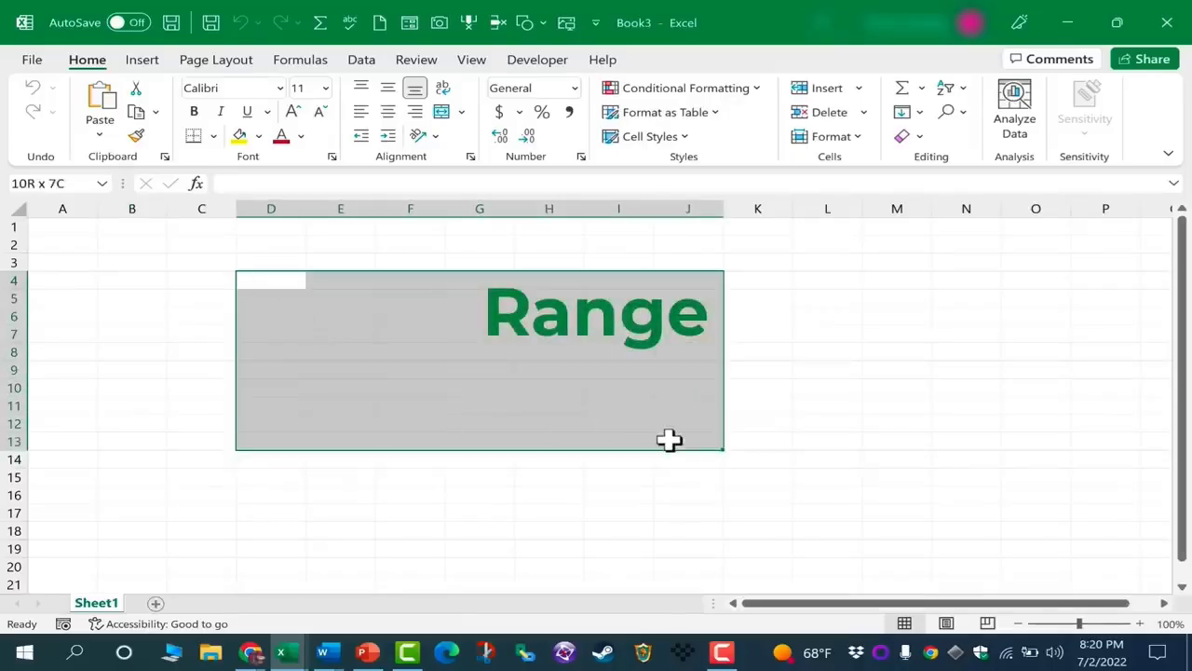
drag(667, 439, 673, 461)
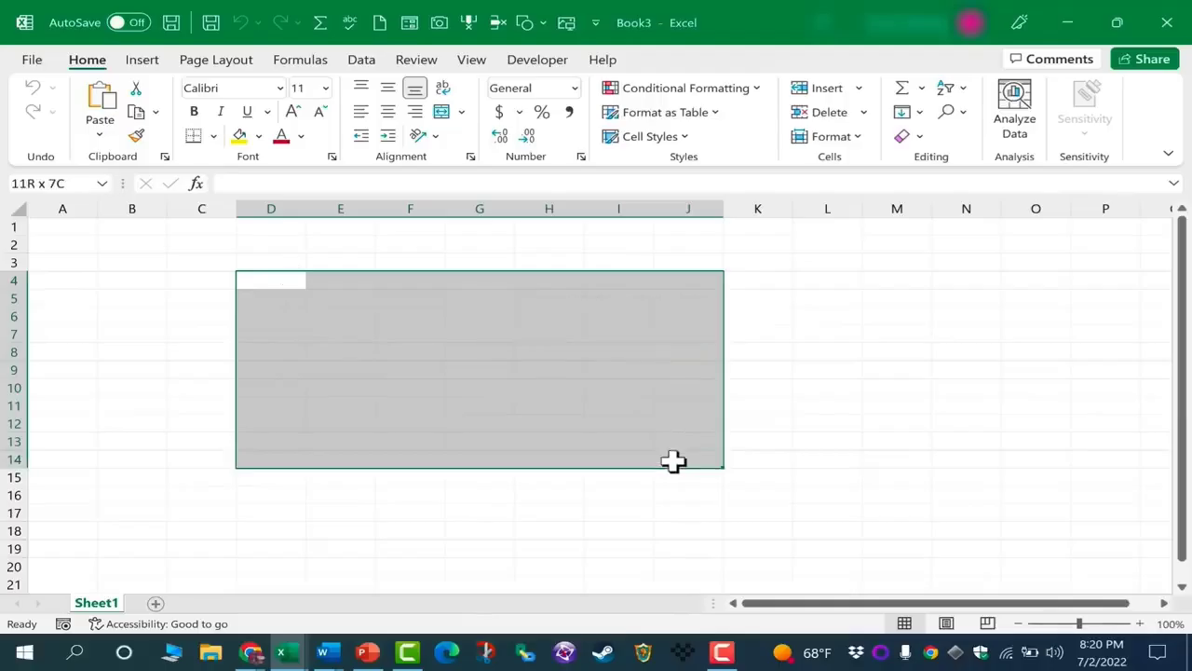
drag(240, 285, 692, 450)
Select column F, row 5 and the cell F5 where they intersect
click(417, 200)
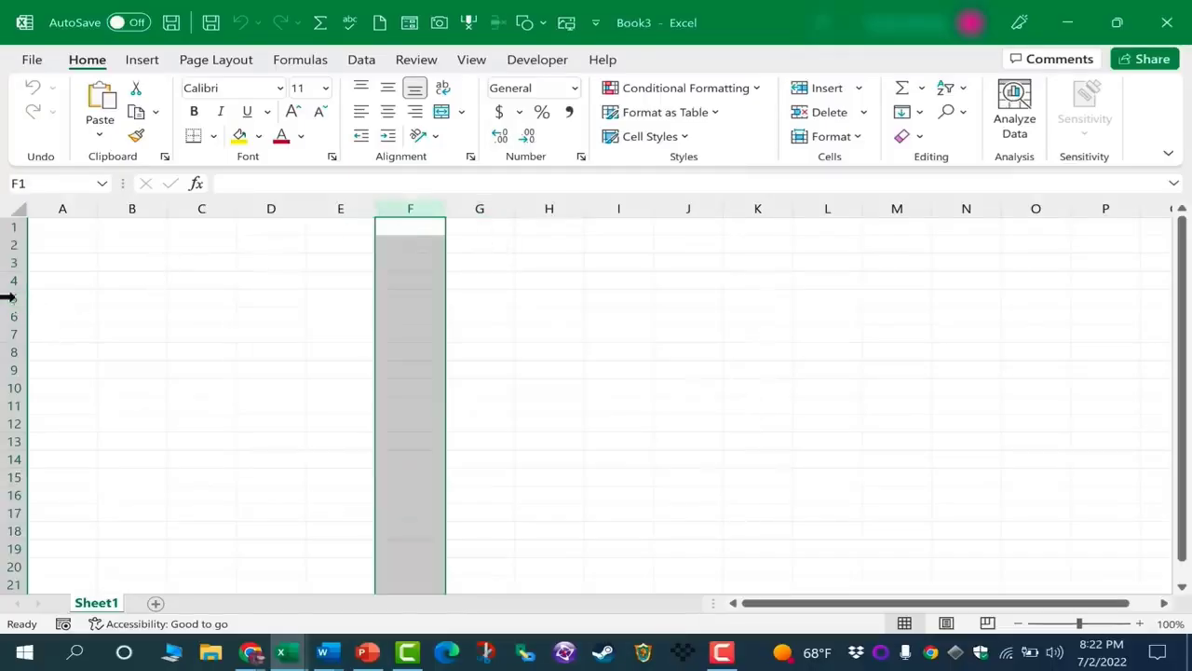
click(10, 297)
click(414, 299)
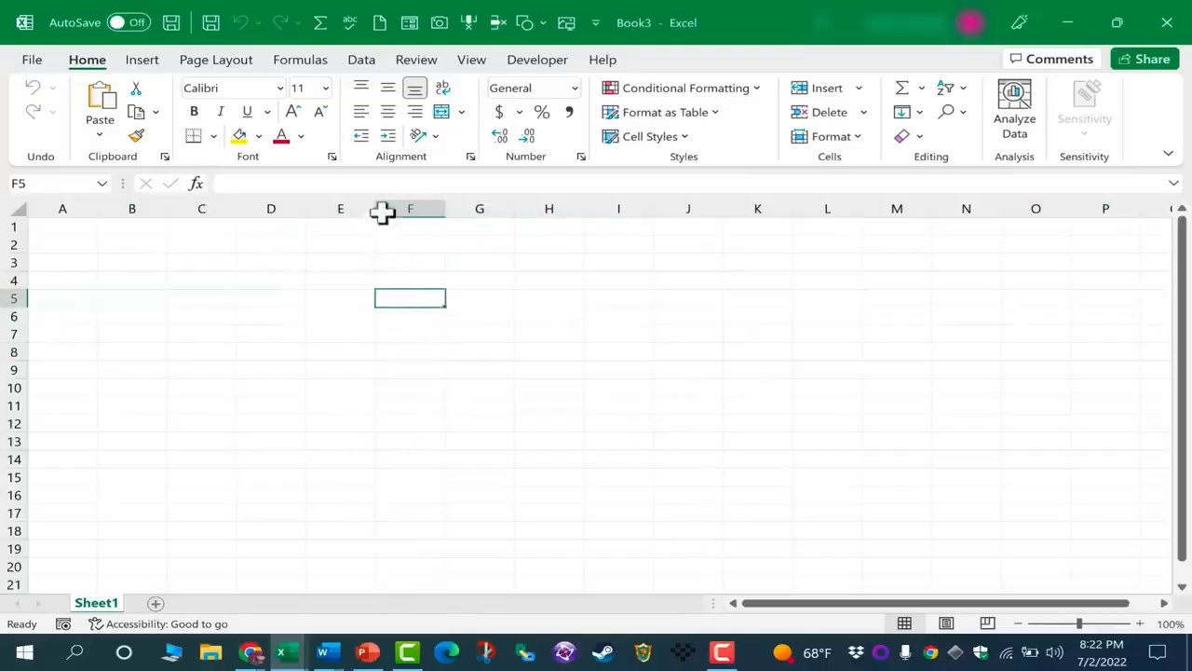
Select cell G6 and the range E5:L15, finishing with the single cell D15 selected
click(482, 316)
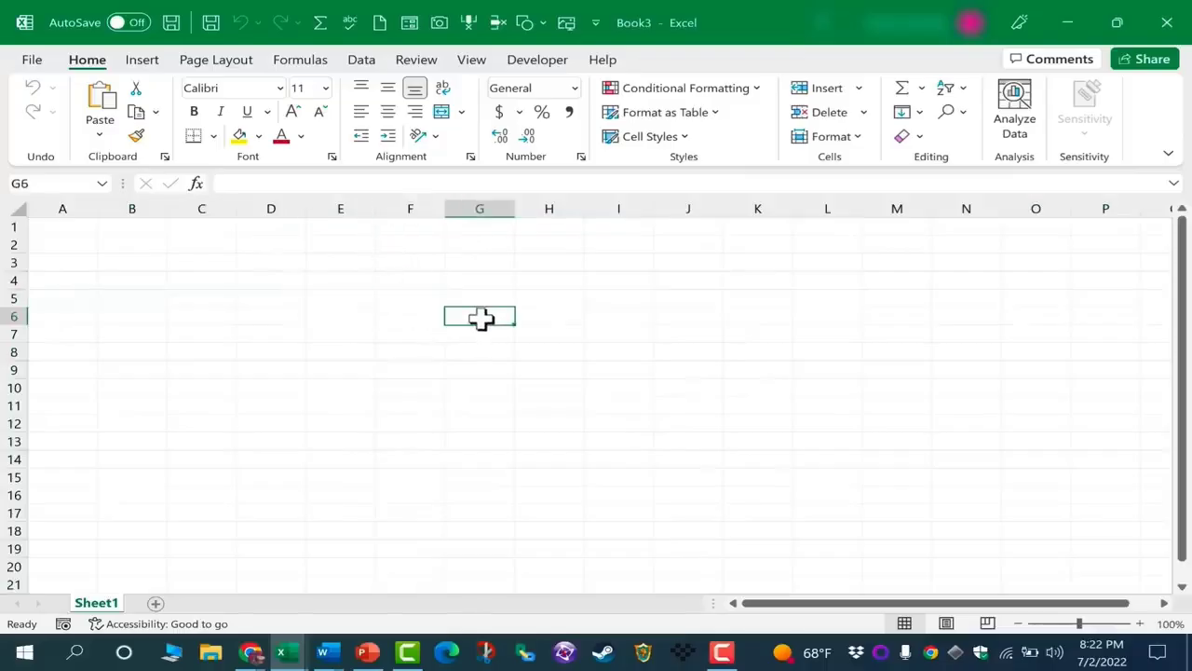
drag(338, 295, 851, 481)
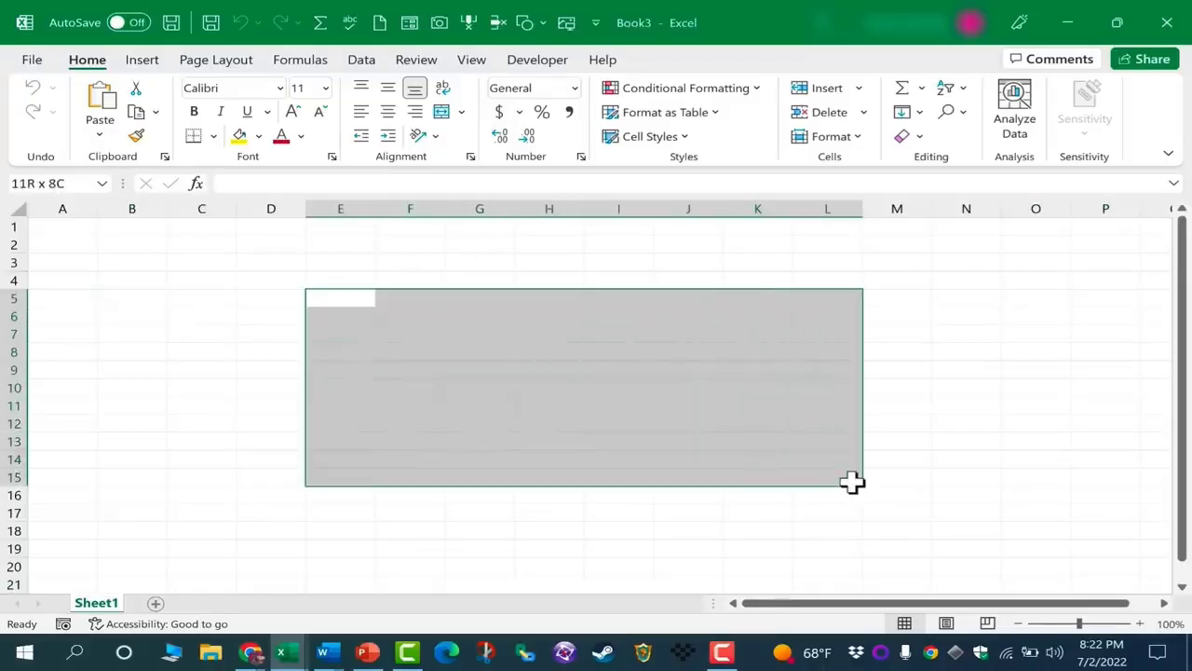
click(296, 476)
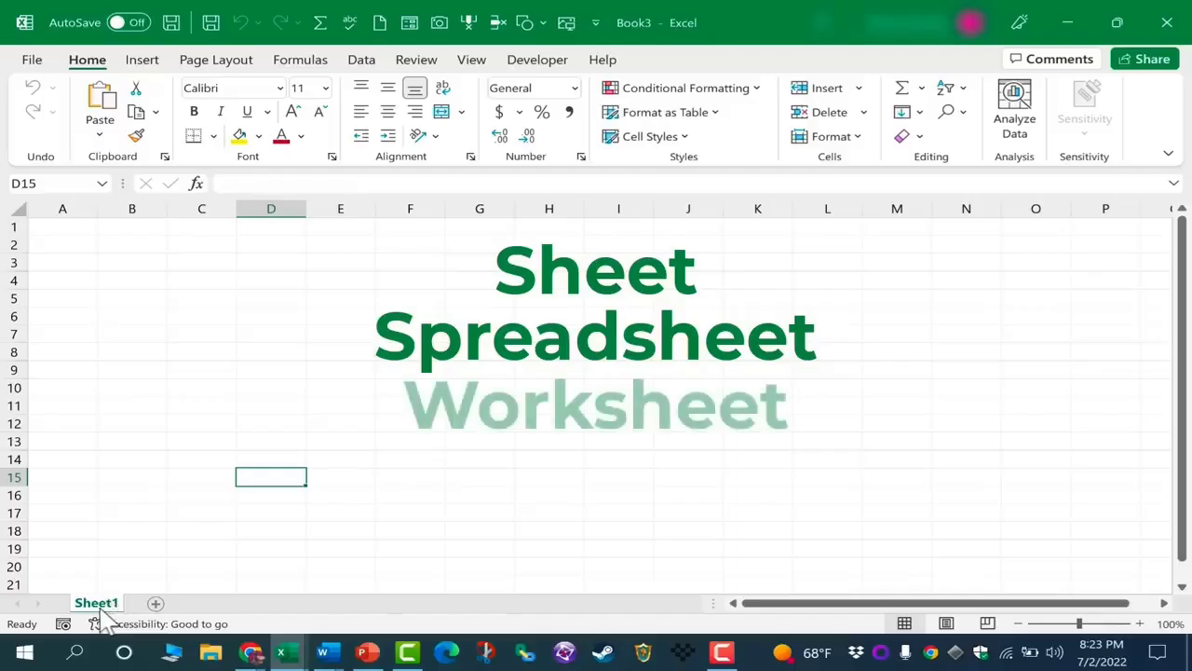
Add two worksheets to the workbook and switch between Sheet1 and Sheet2, ending on Sheet1
click(156, 604)
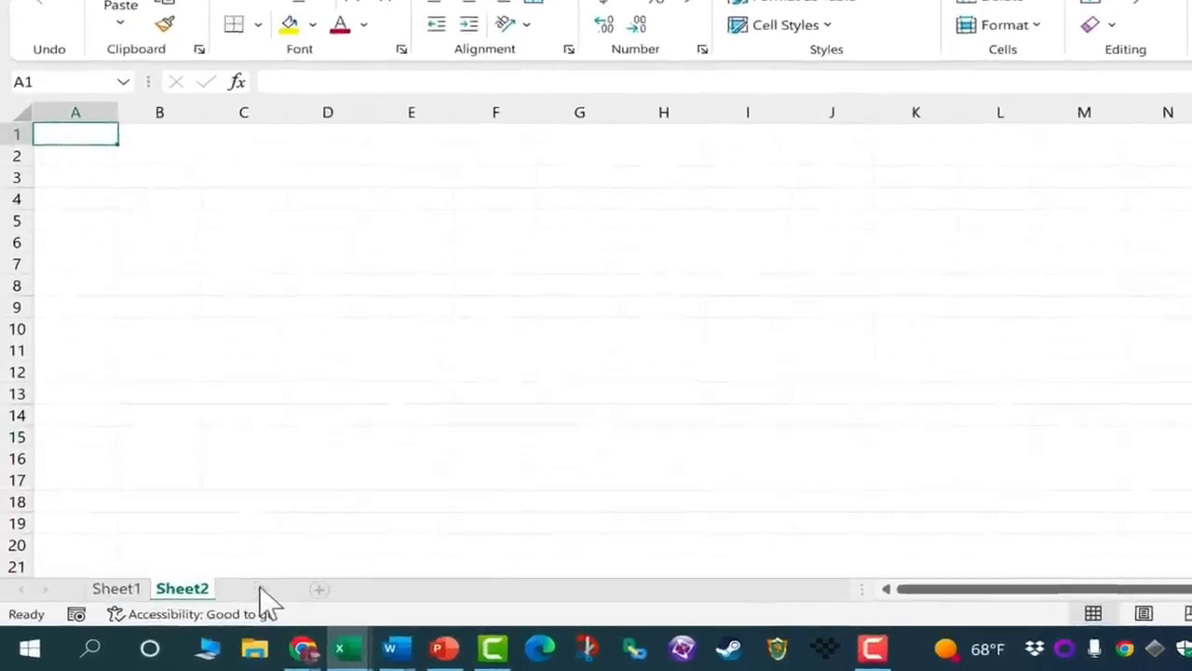
click(318, 588)
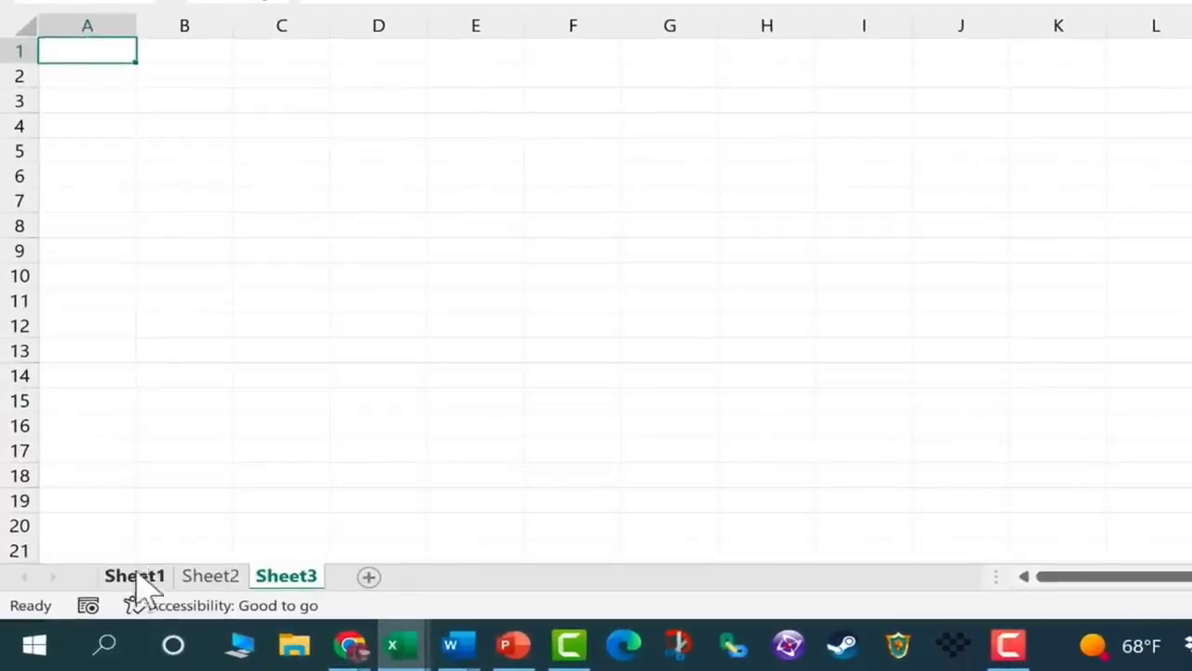
click(147, 575)
click(214, 575)
click(147, 575)
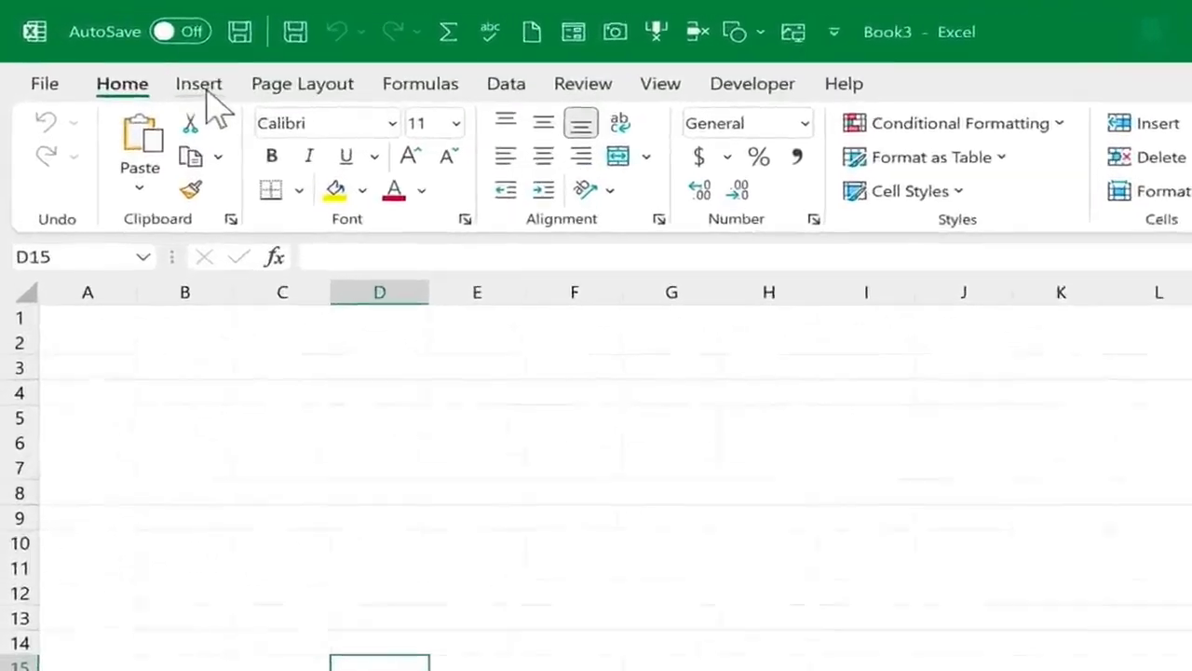
Examine the ribbon's Page Layout, Data, Formulas, View and Insert commands and how they are grouped
click(166, 70)
click(272, 71)
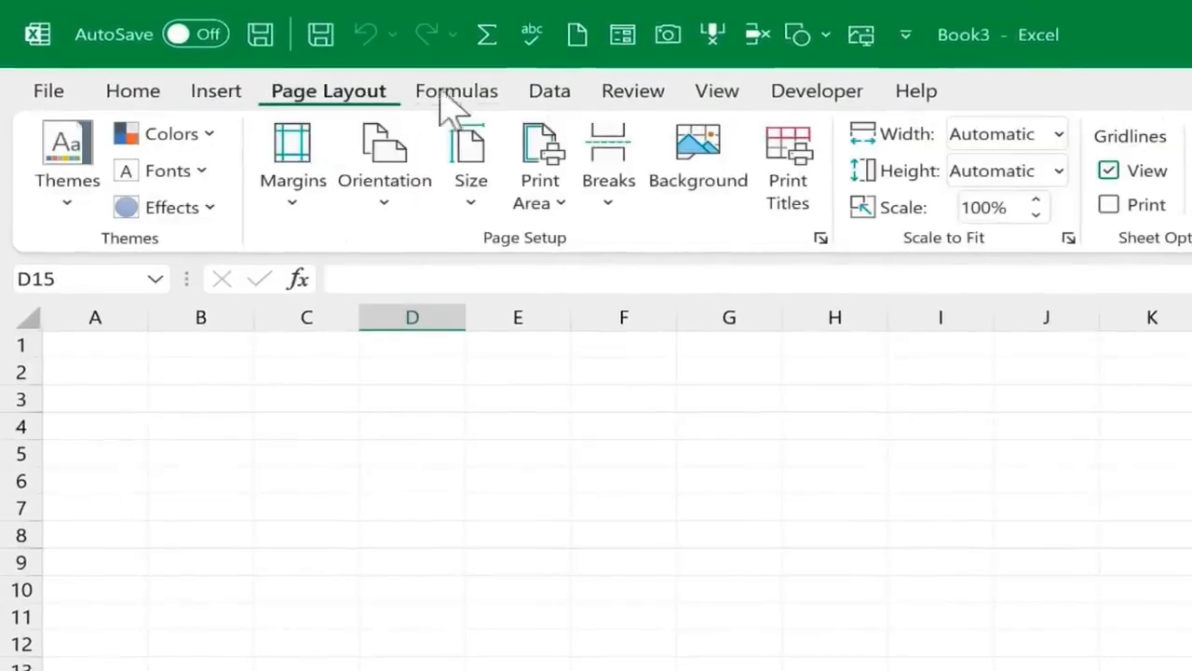
click(554, 97)
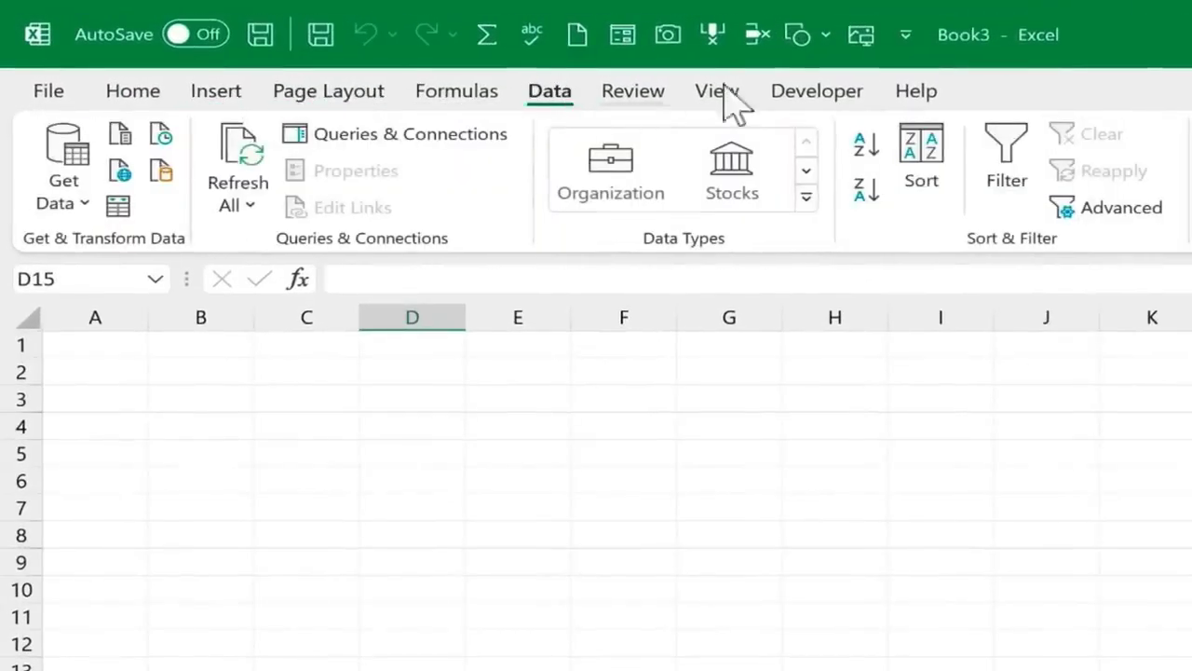
click(132, 93)
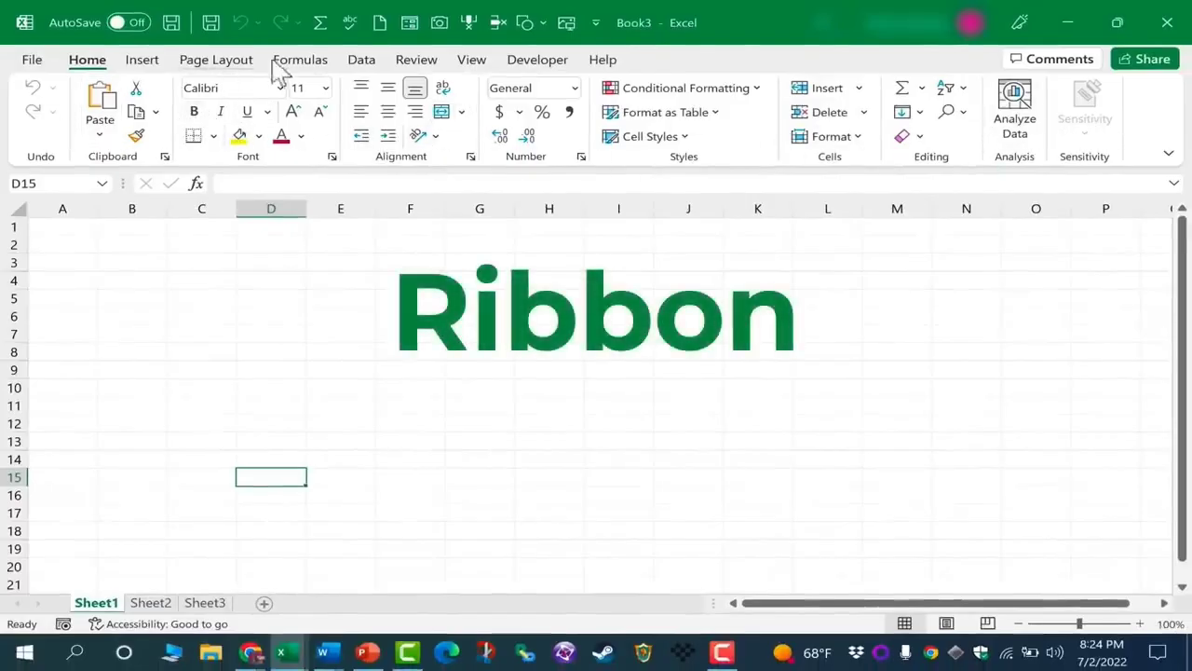
click(303, 63)
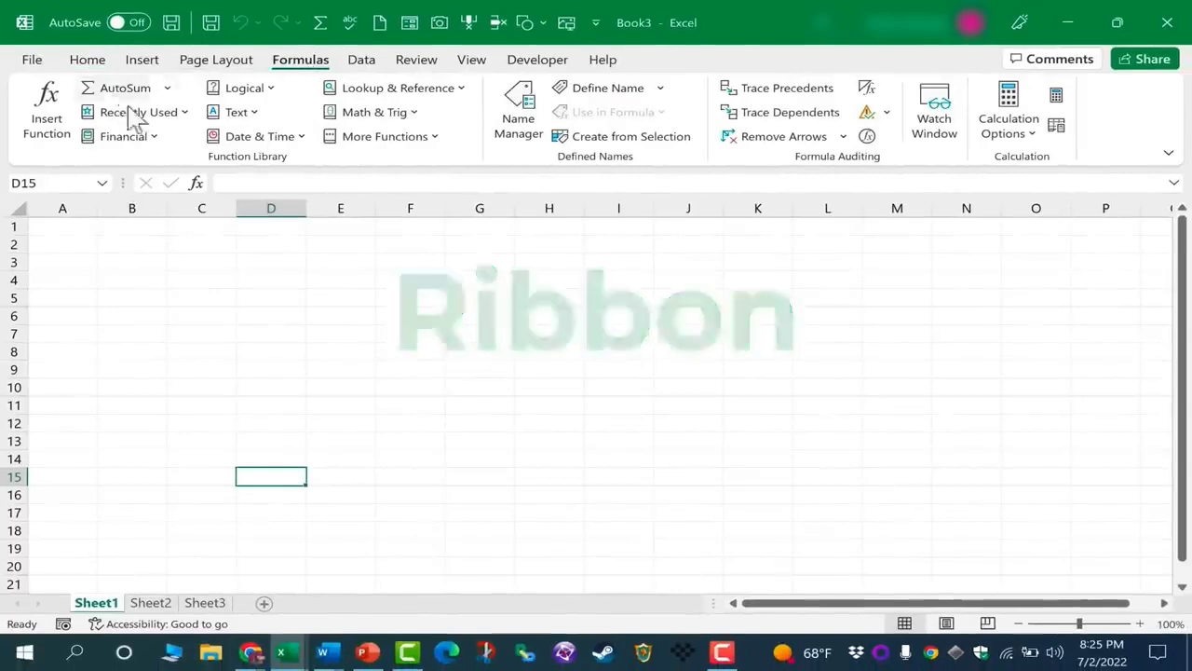
click(472, 62)
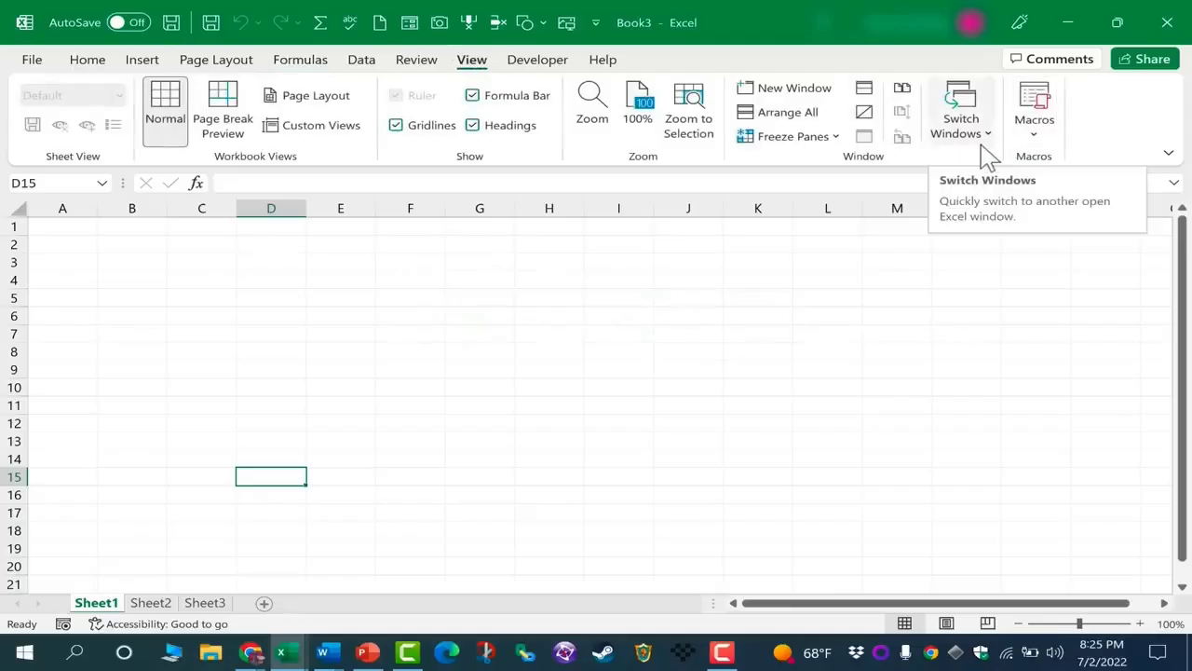
click(146, 60)
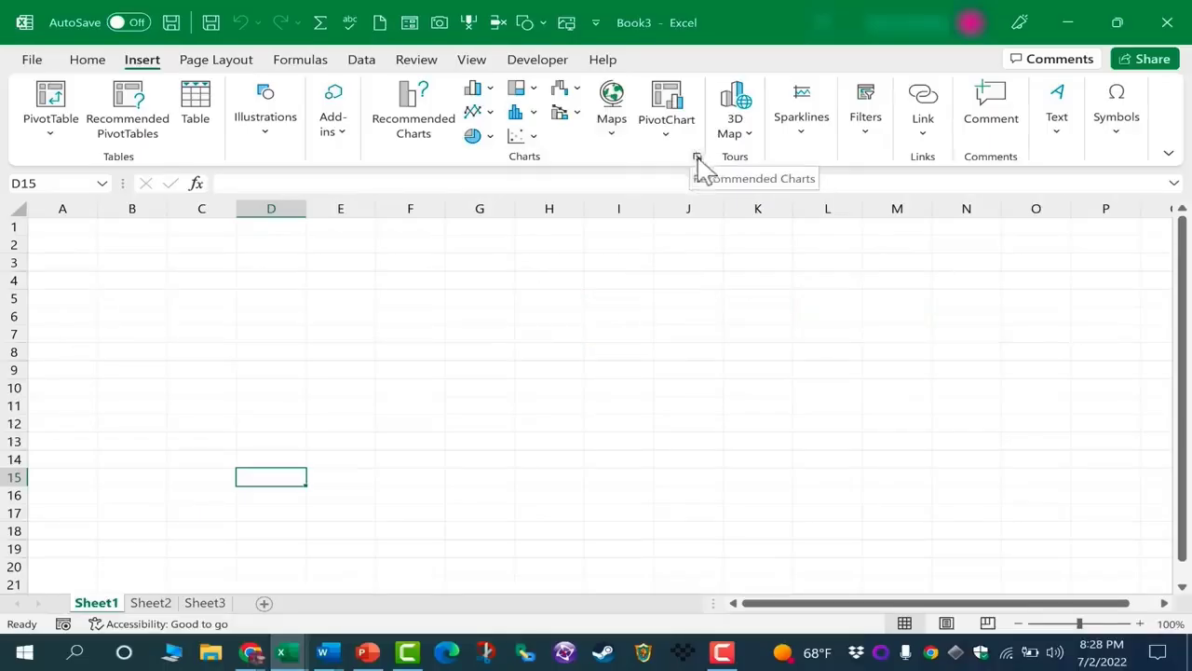
Return to the Home commands and open the full alignment settings for cell D15
click(89, 60)
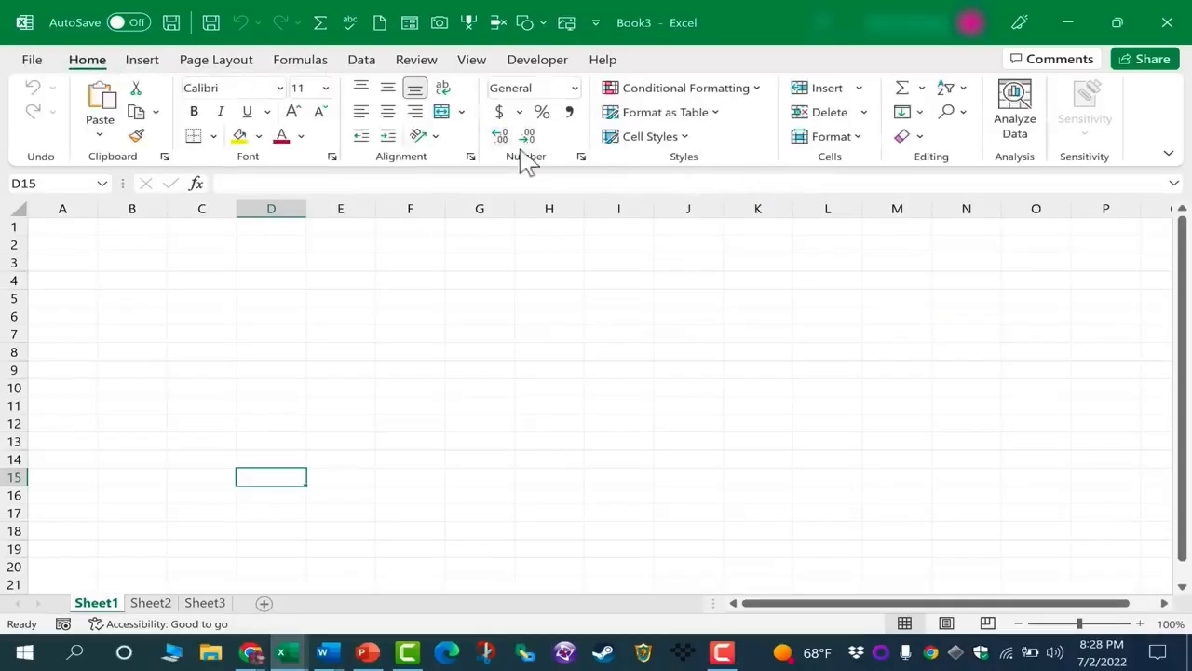
click(473, 157)
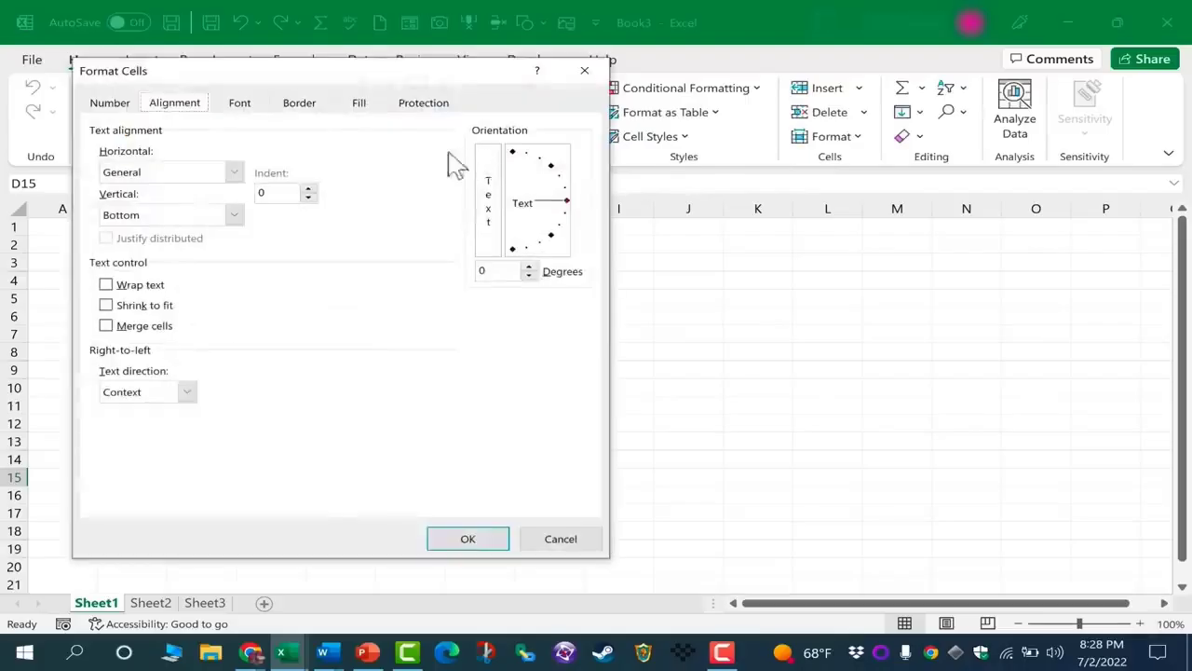
Look through the border and fill settings for cell D15, close them without changes, and show the Insert commands
click(300, 105)
click(364, 105)
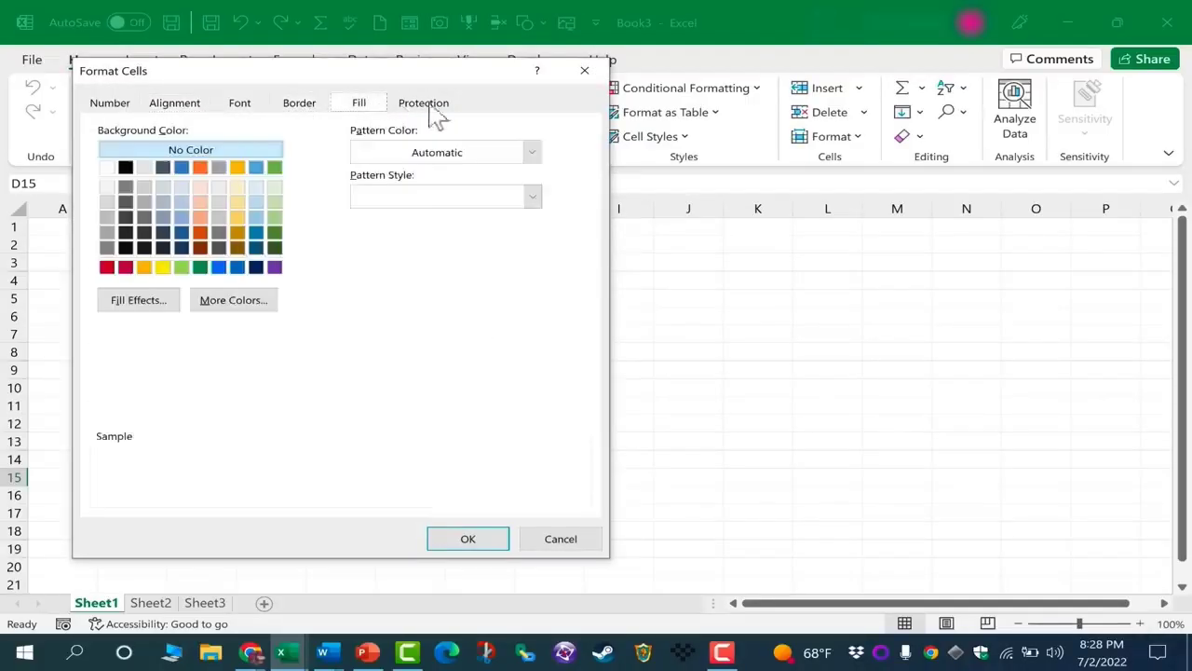
key(Escape)
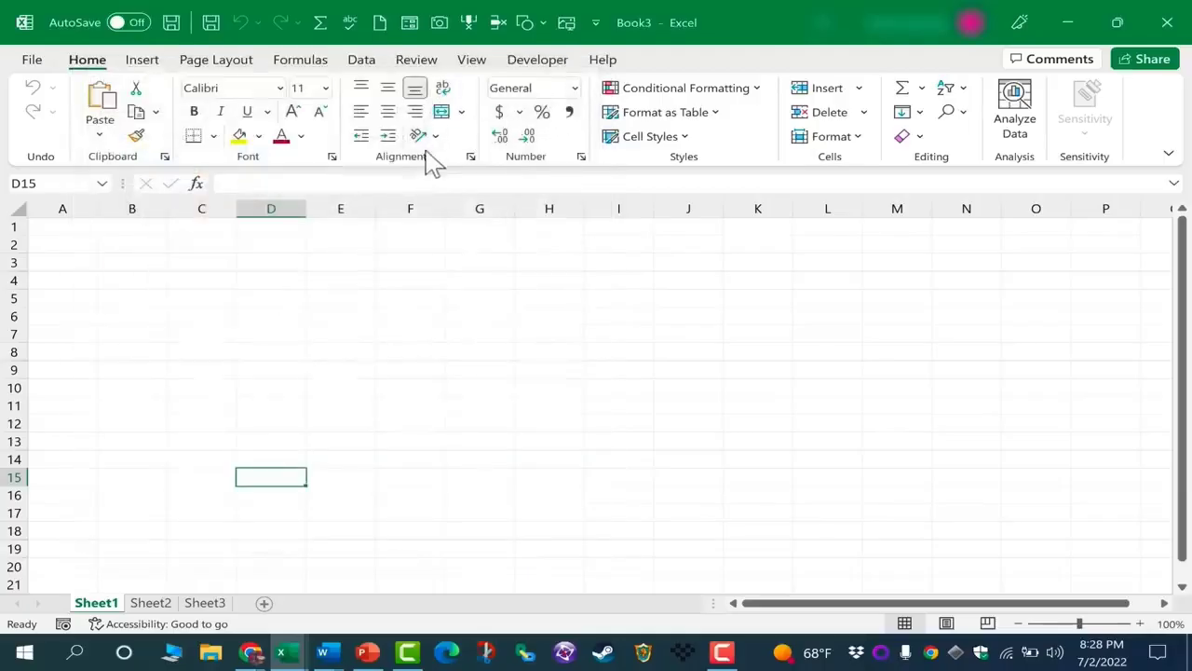
click(144, 61)
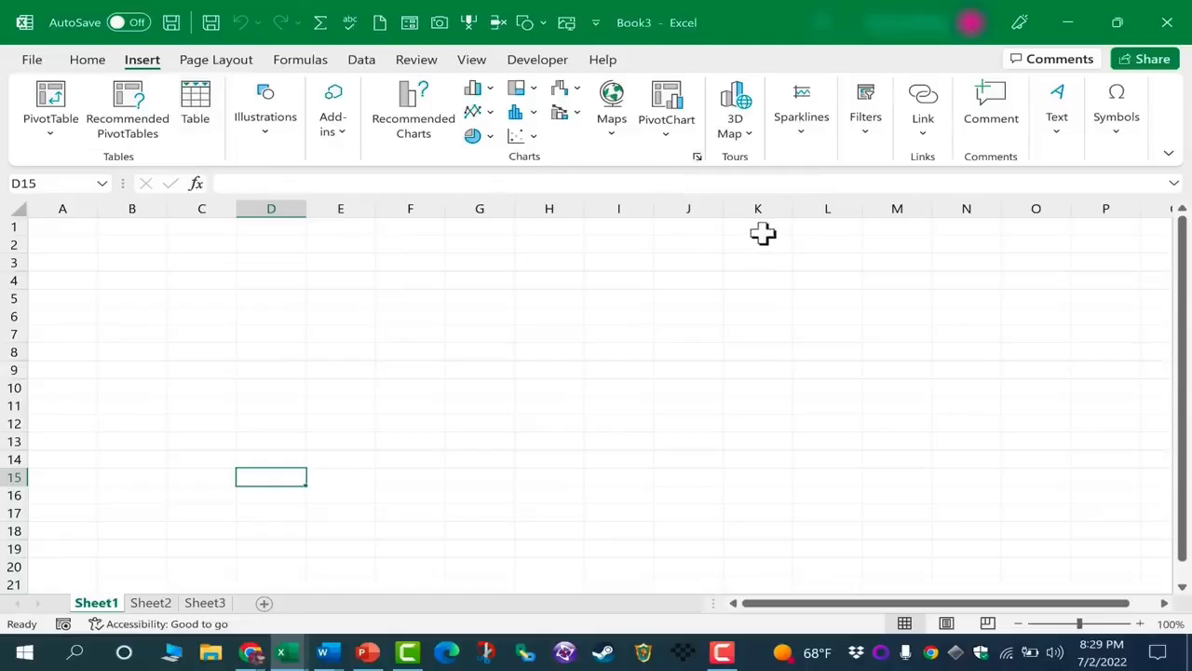
Explore the worksheet by scrolling vertically and horizontally and trying the zoom slider, ending at the first rows at 100% zoom
drag(1182, 293, 1185, 300)
scroll(1024, 454, down, 7)
scroll(1017, 455, up, 1)
drag(1176, 434, 1176, 240)
drag(1024, 606, 844, 610)
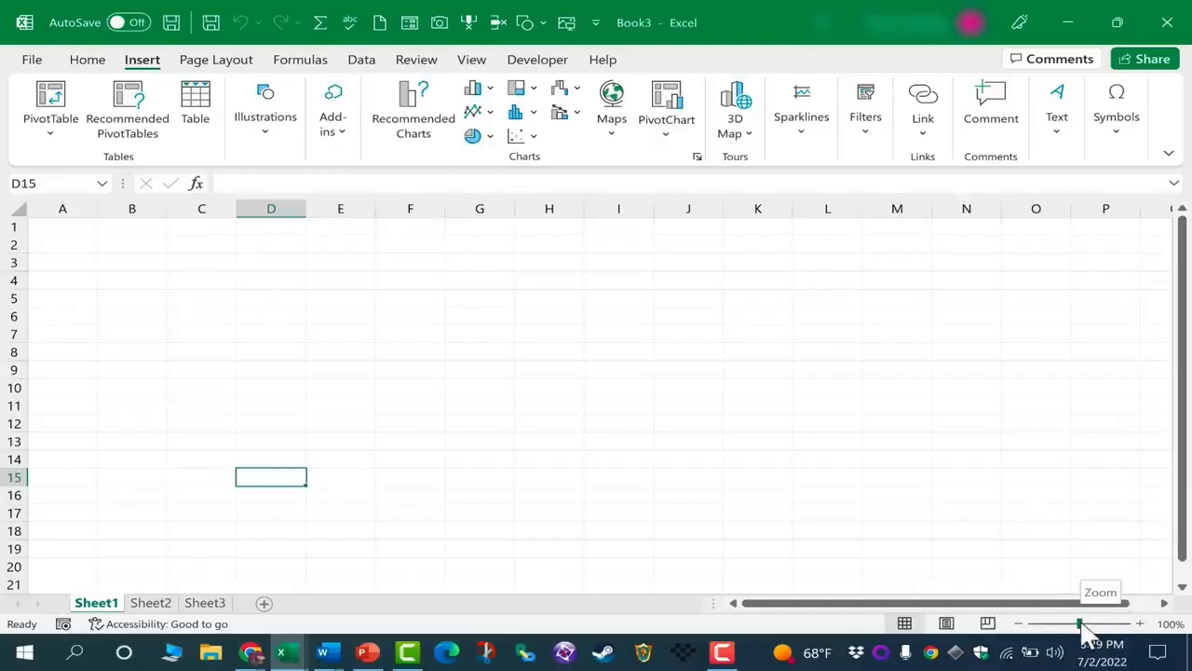
mouse_move(1082, 626)
mouse_down()
mouse_move(1102, 627)
mouse_move(1034, 623)
mouse_move(1078, 623)
mouse_up()
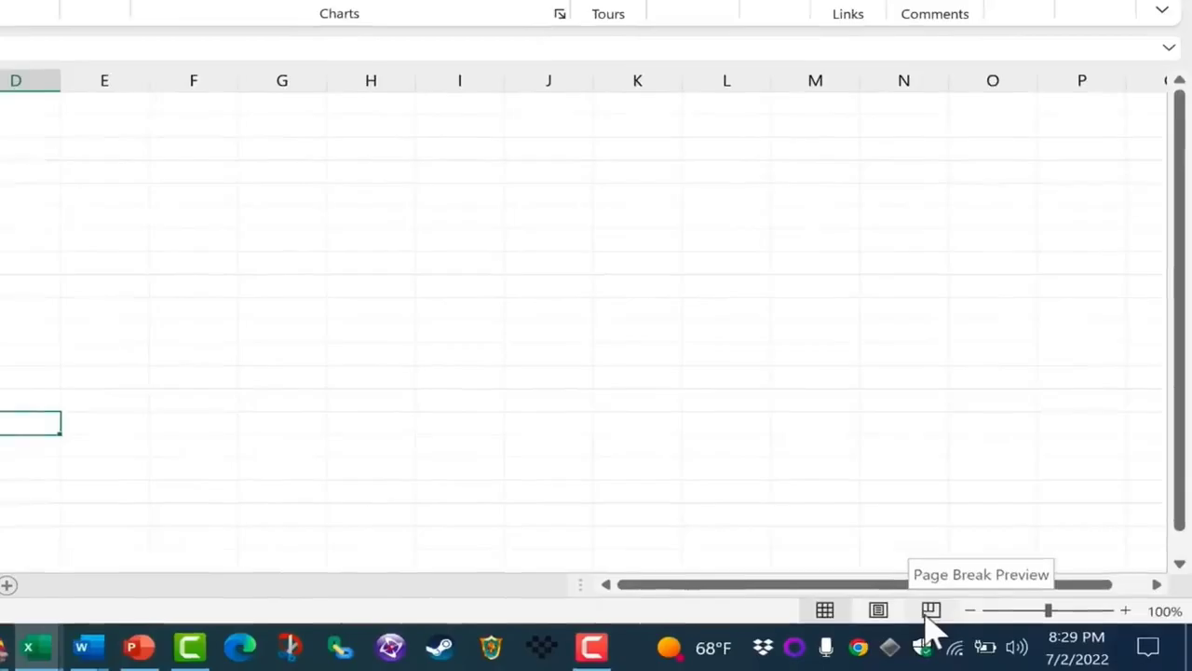
Preview Sheet1 in Page Break Preview and Page Layout view, and return it to Normal view
click(930, 612)
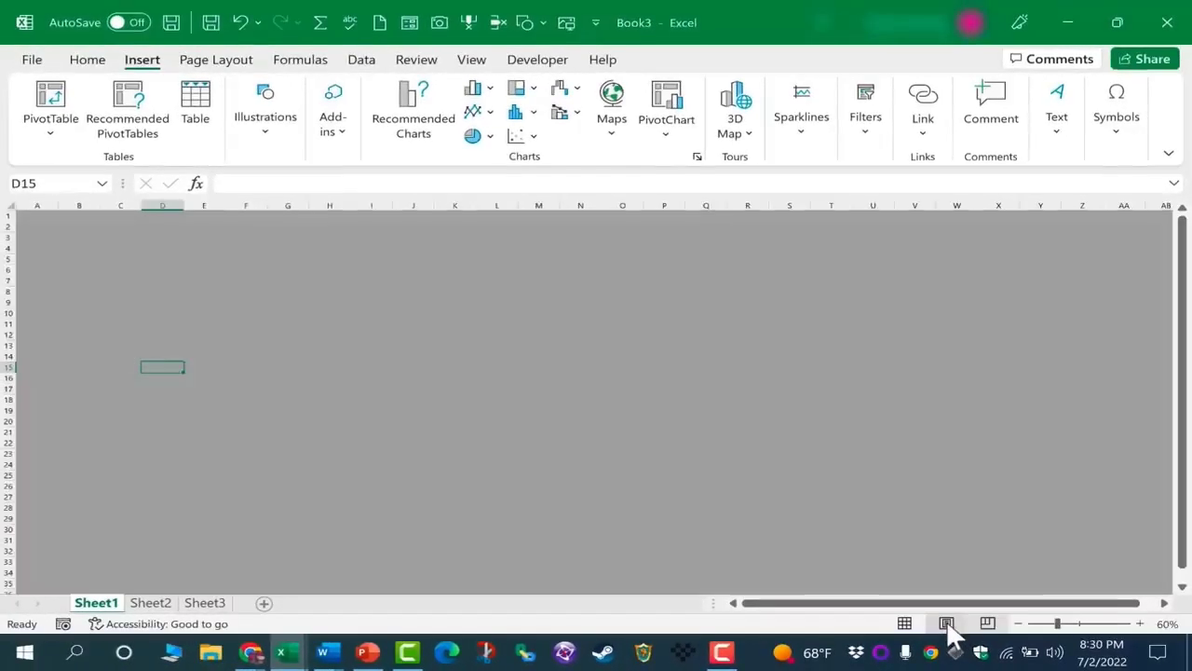
click(947, 624)
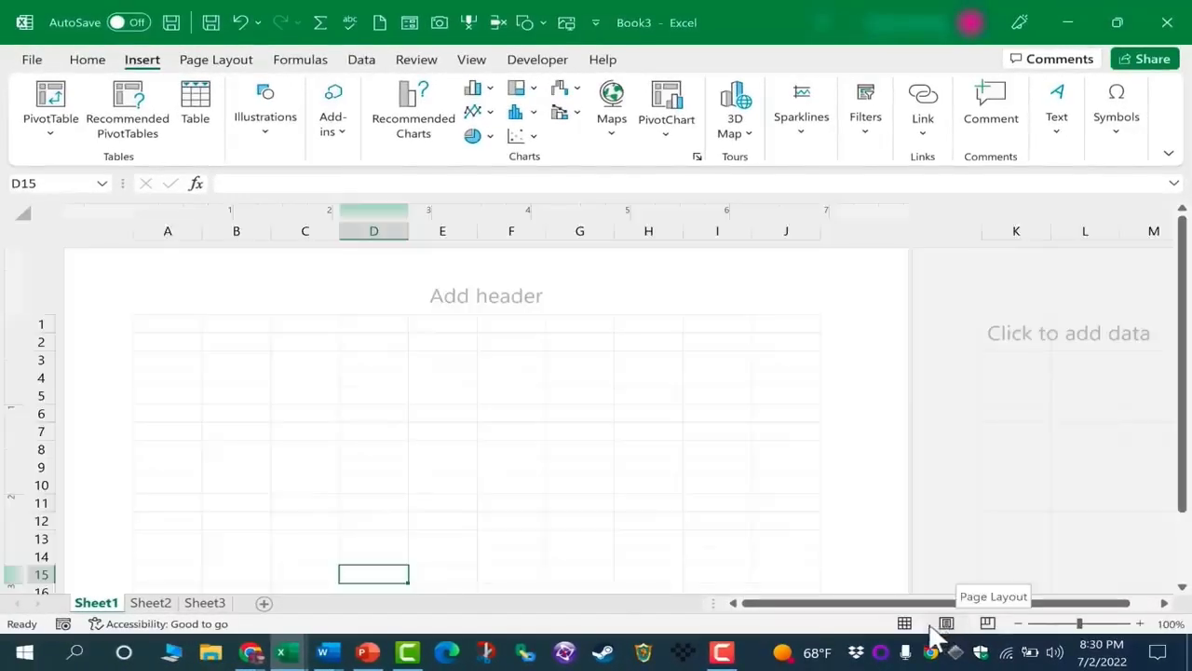
click(905, 624)
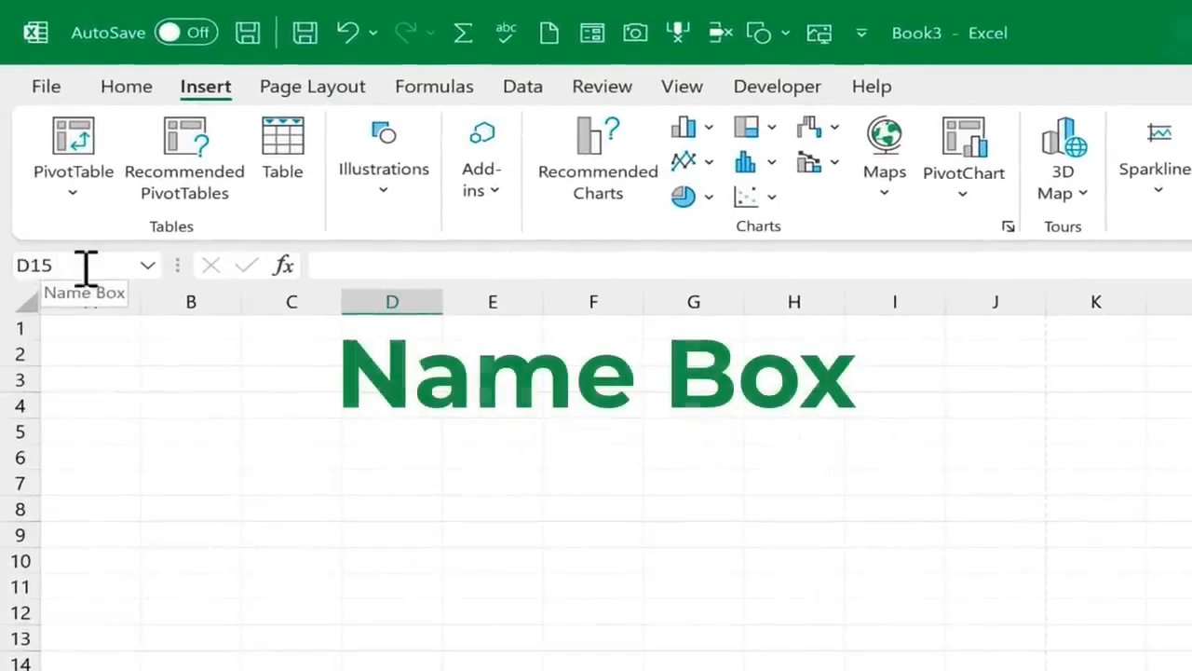
Select cell F4, move the selection to E3, and activate the formula bar before returning to the Home commands
click(609, 402)
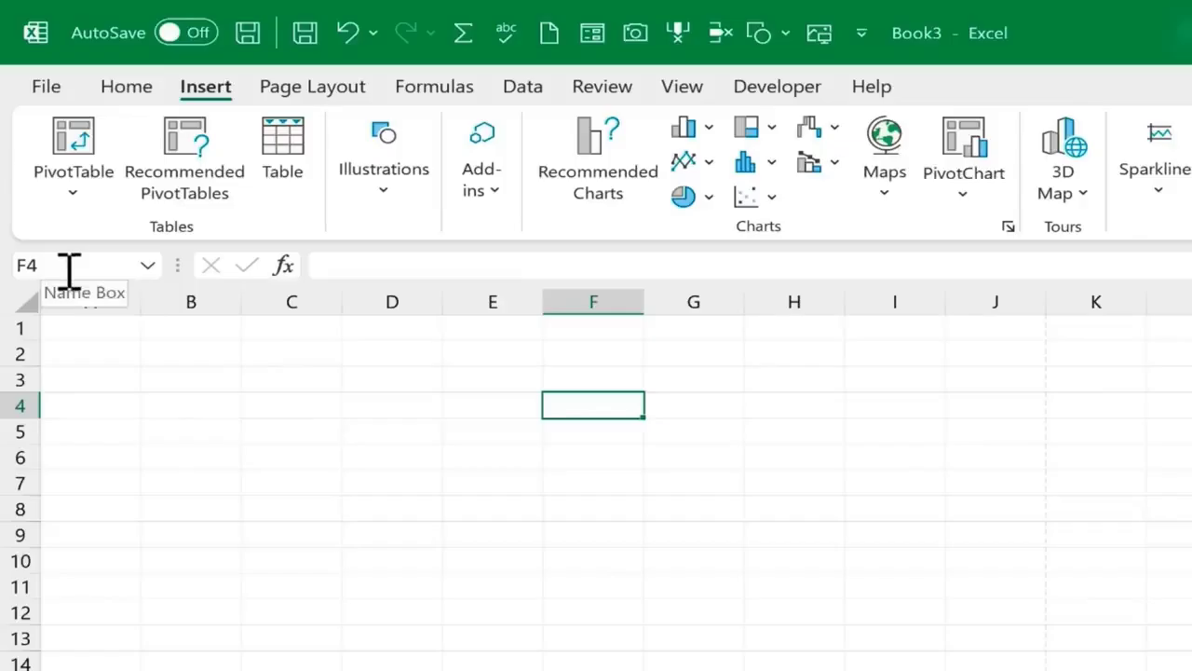
key(Up)
key(Left)
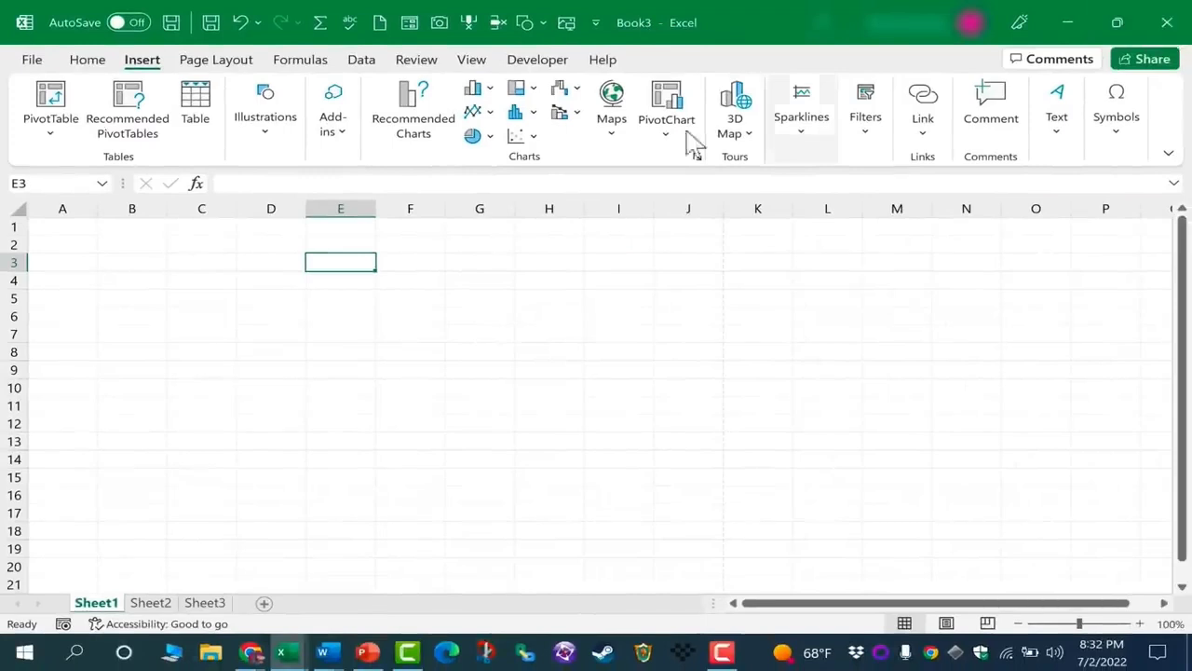
click(270, 185)
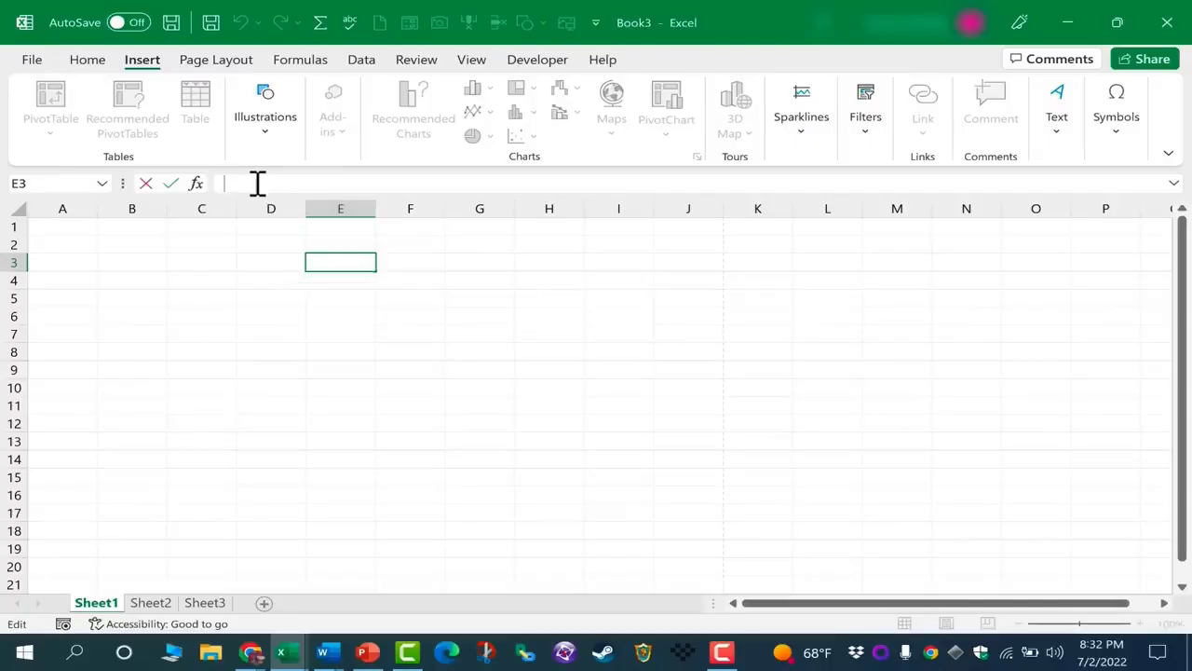
click(94, 61)
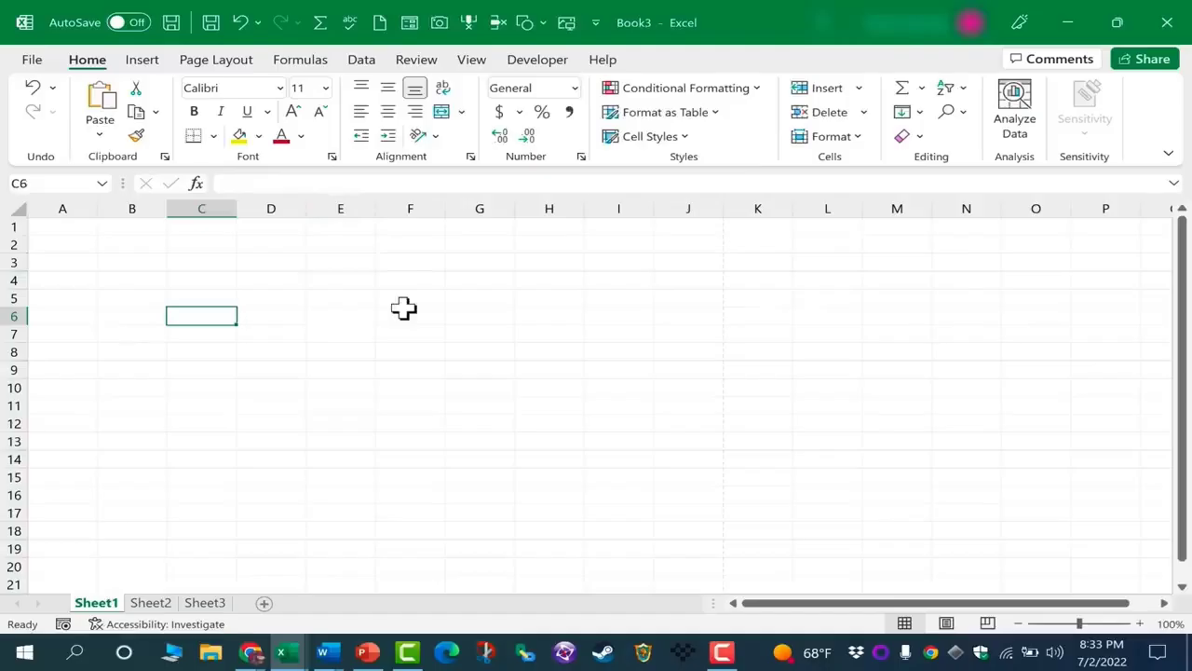
Save the workbook in the Documents folder under the name "Excel for Beginners - Complete Course"
click(32, 60)
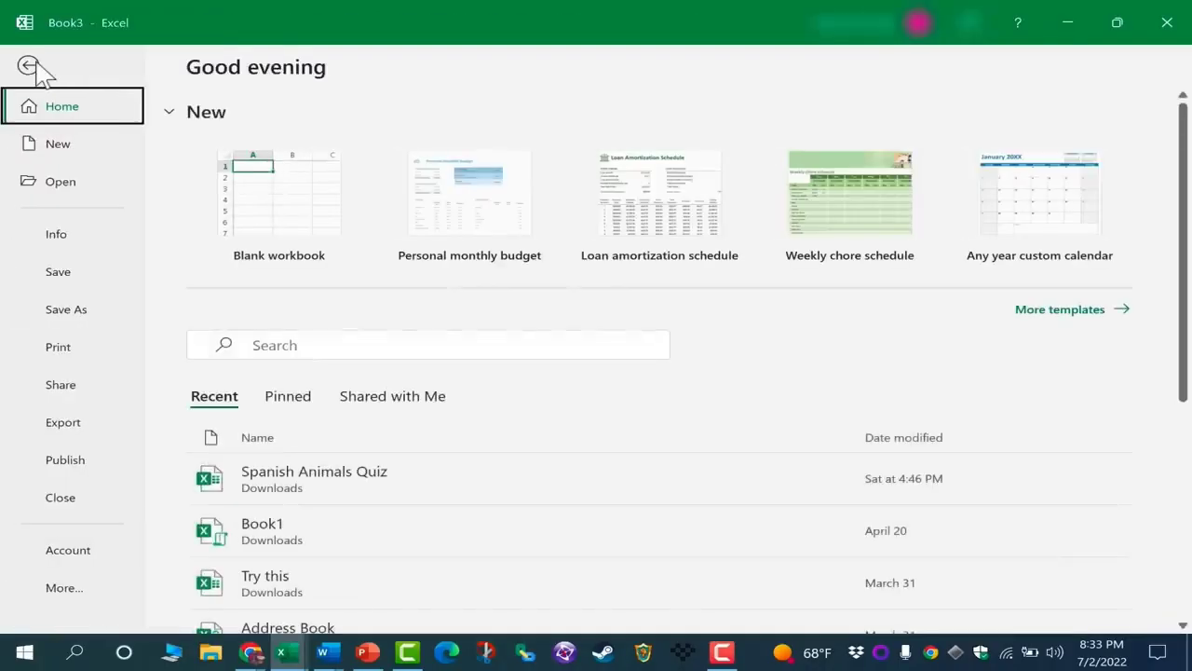
click(73, 311)
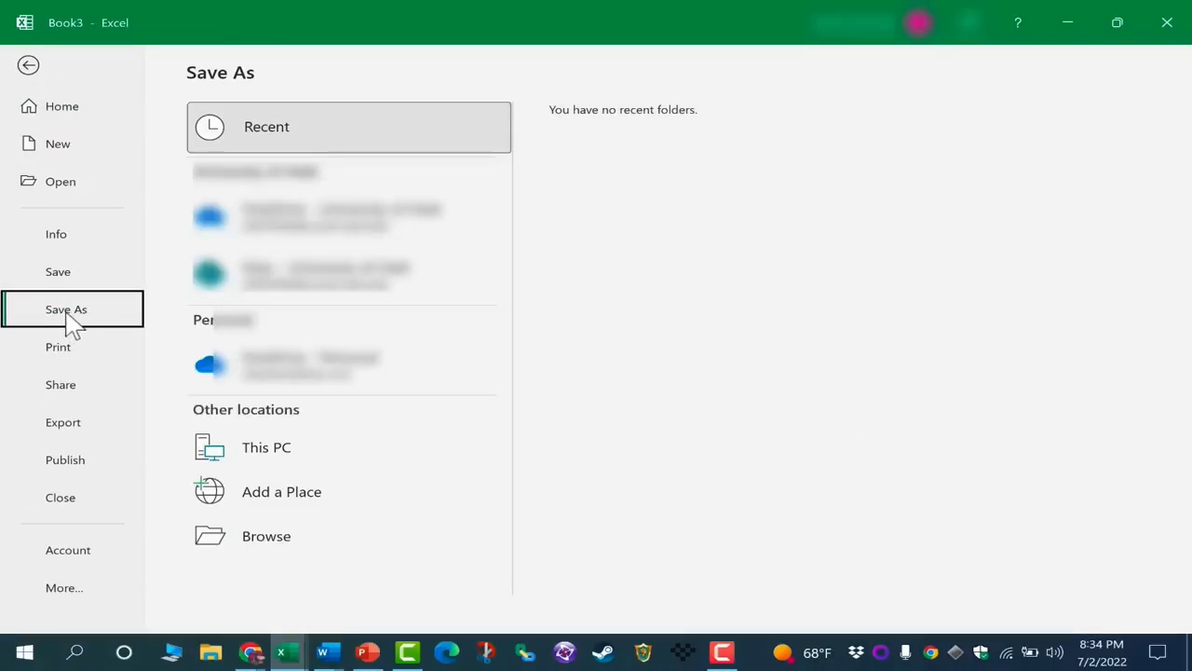
click(266, 538)
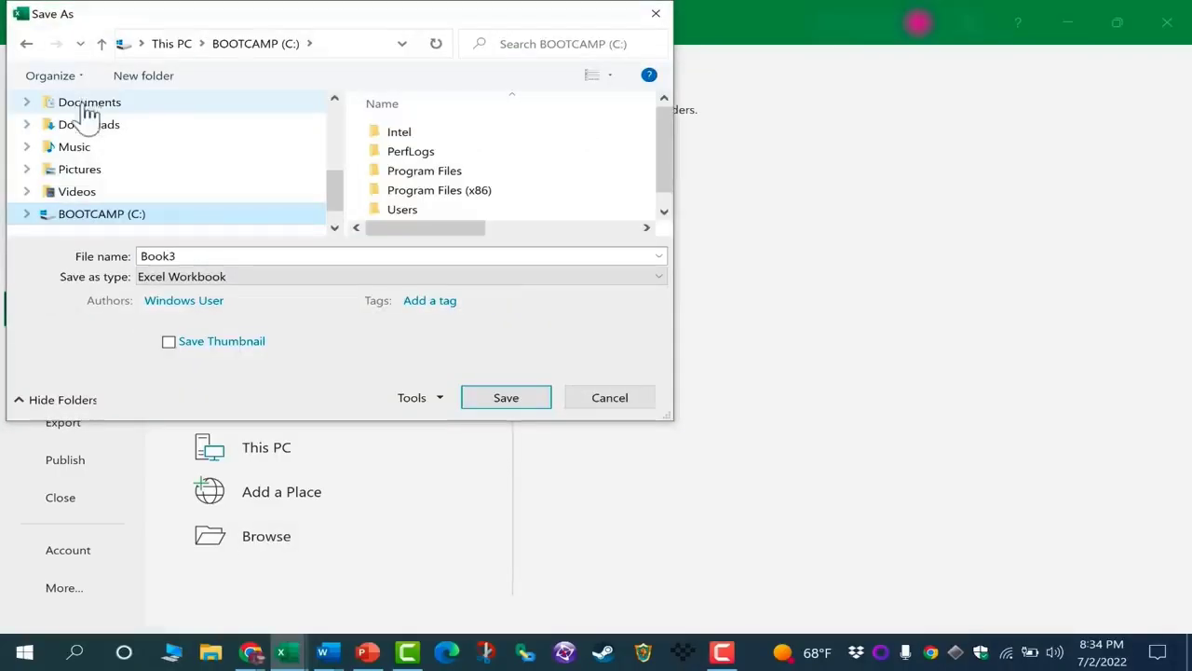
click(86, 104)
text(Excel for Beginners - Complete Course)
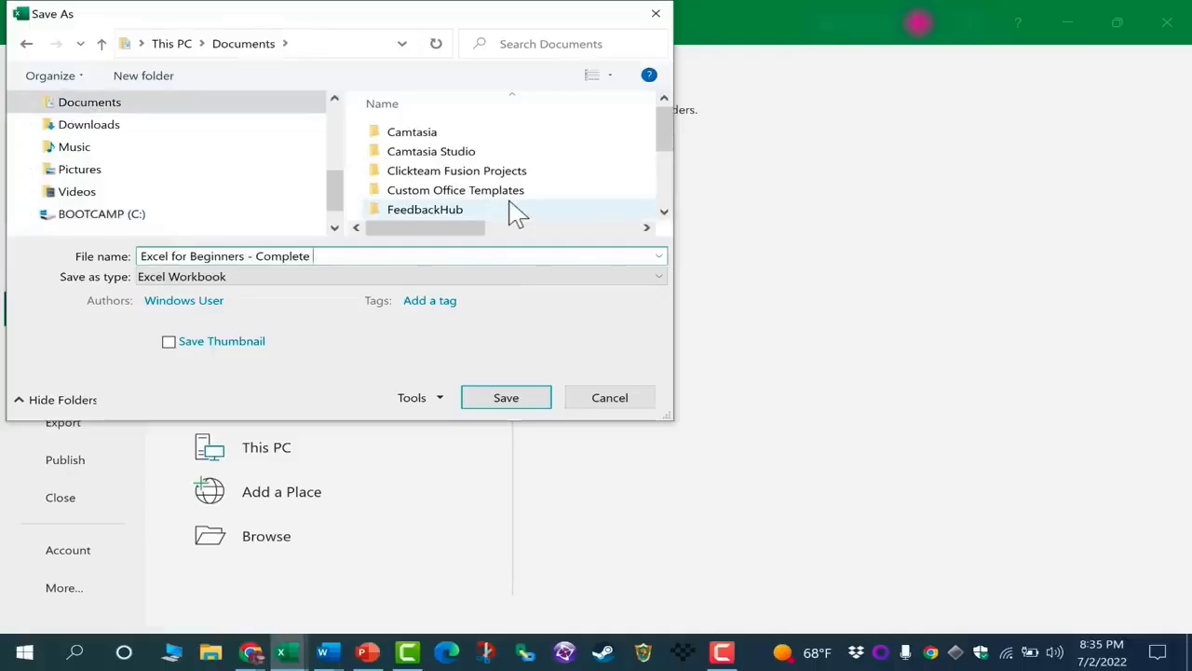
click(515, 402)
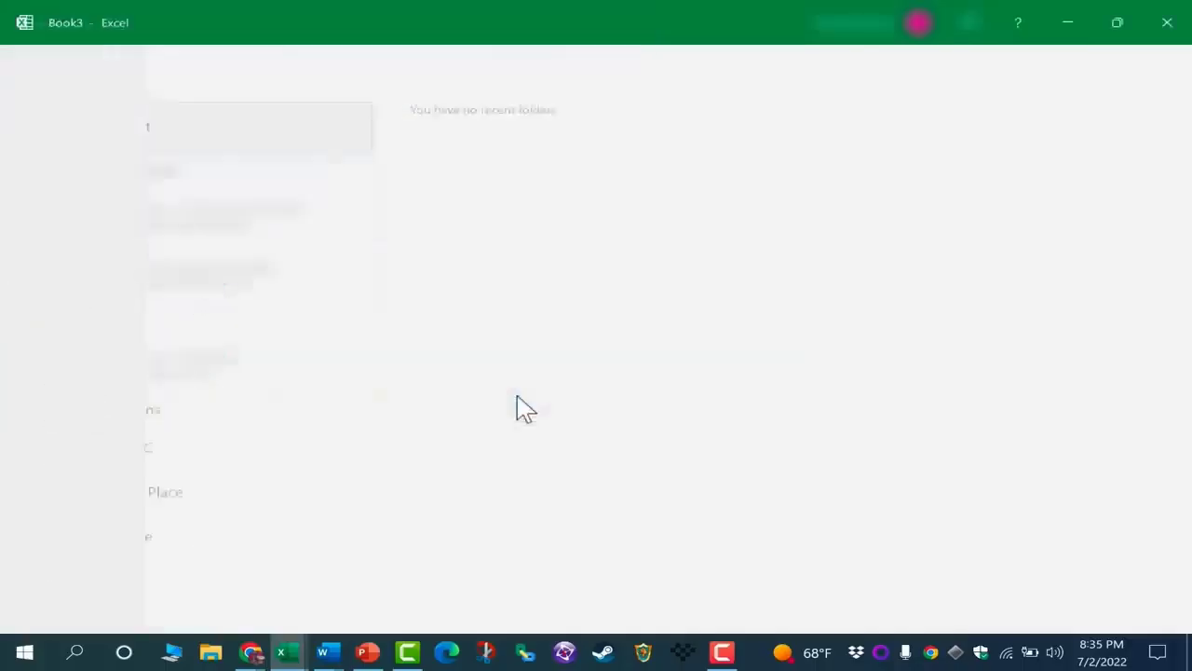
Select cells D5, E6 and G10 in turn on Sheet1
click(297, 300)
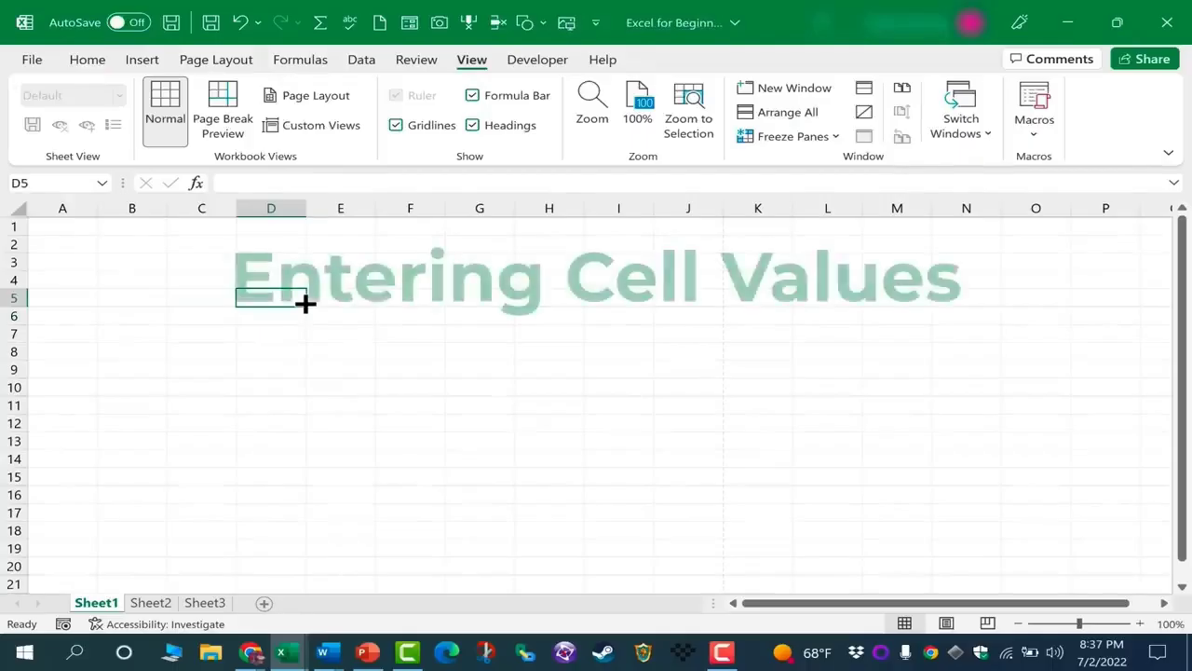
click(365, 317)
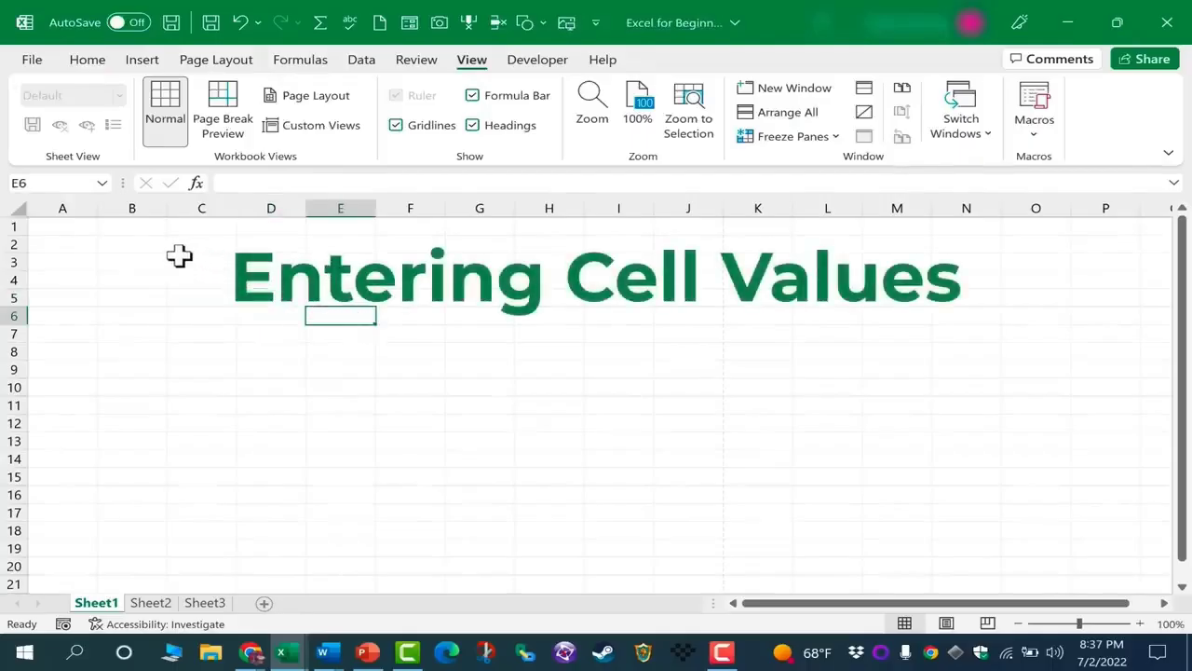
click(491, 389)
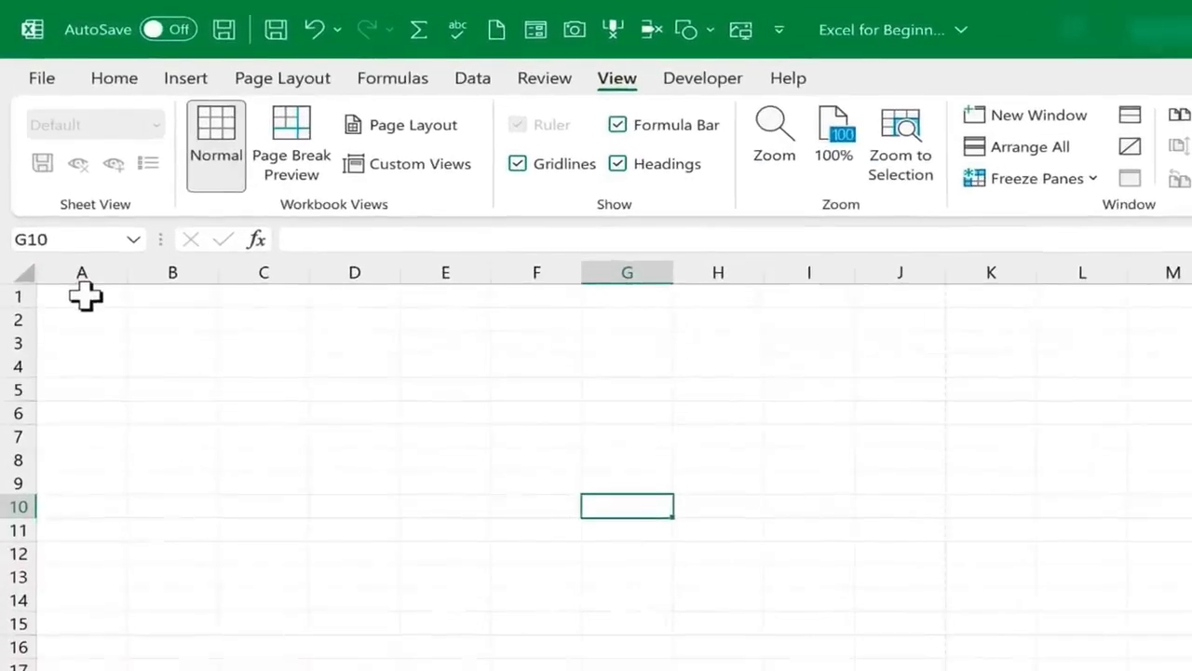
Enter the numbers 1, 2, 3 and 4 in cells A1 through A4
click(85, 296)
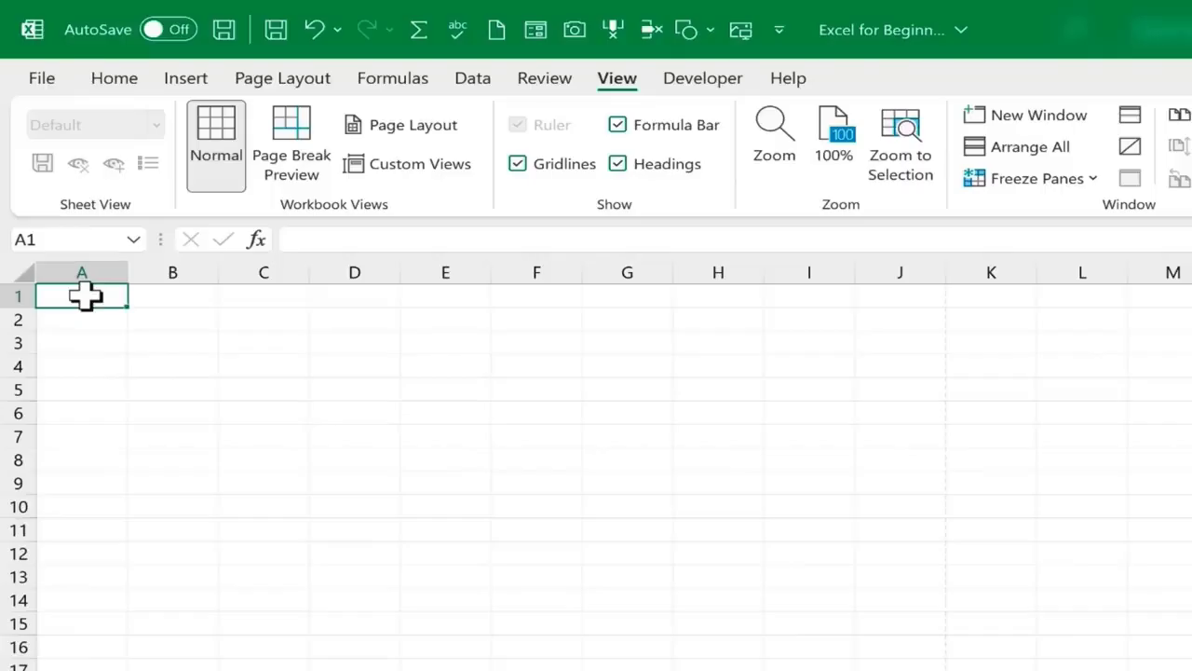
text(1)
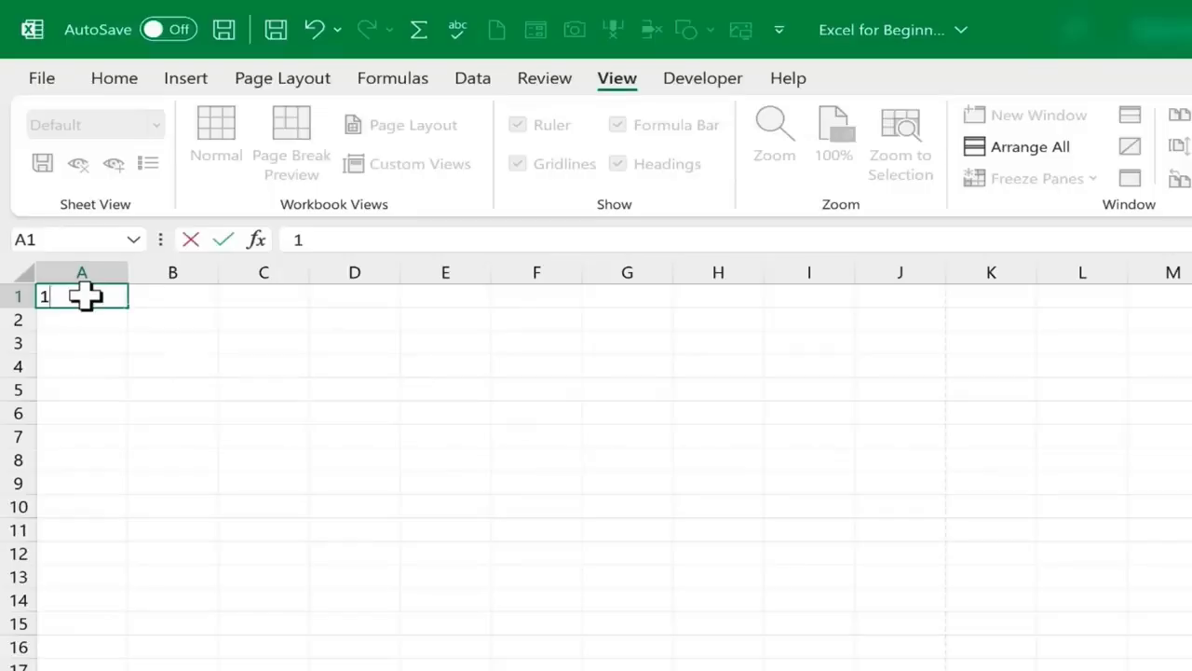
key(Return)
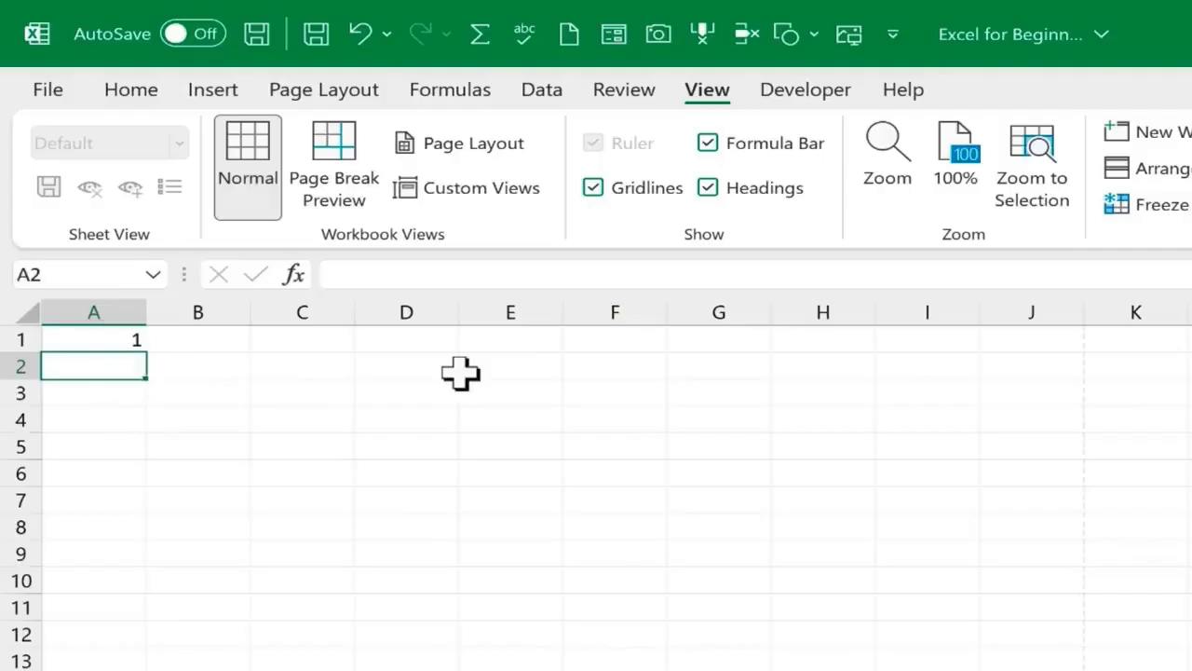
text(2)
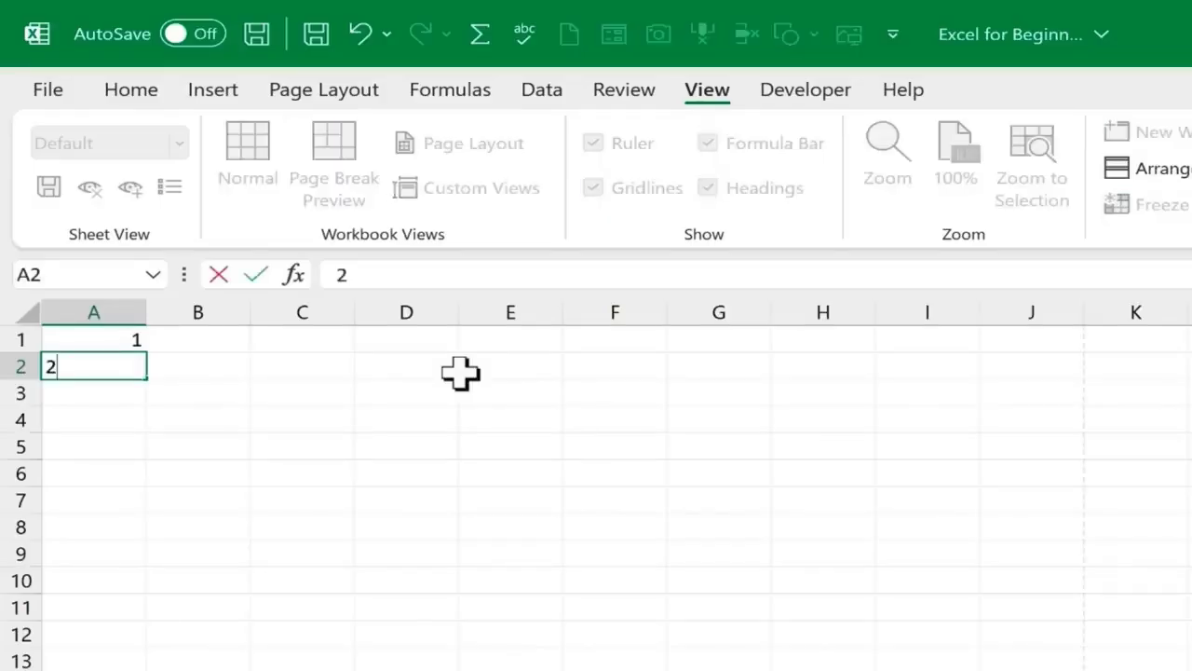
key(Return)
text(3)
key(Return)
text(4)
key(Return)
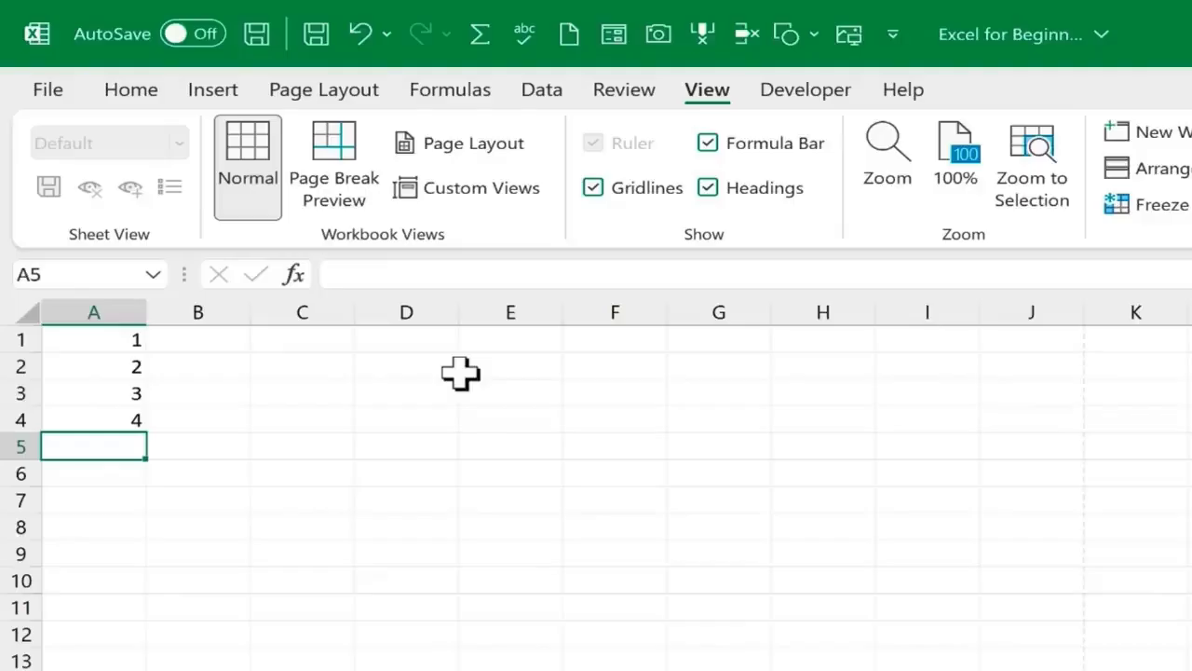
Select the range A1:A4 and extend its number series down column A to row 70 with the fill handle
key(ctrl+z)
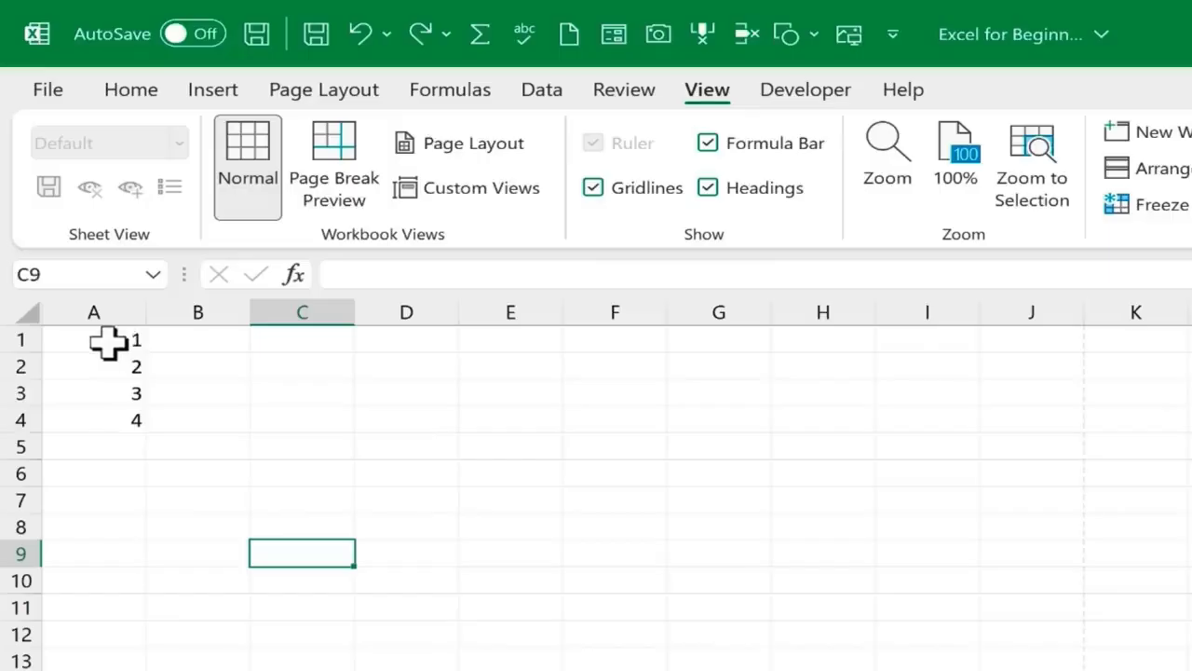
drag(108, 343, 113, 417)
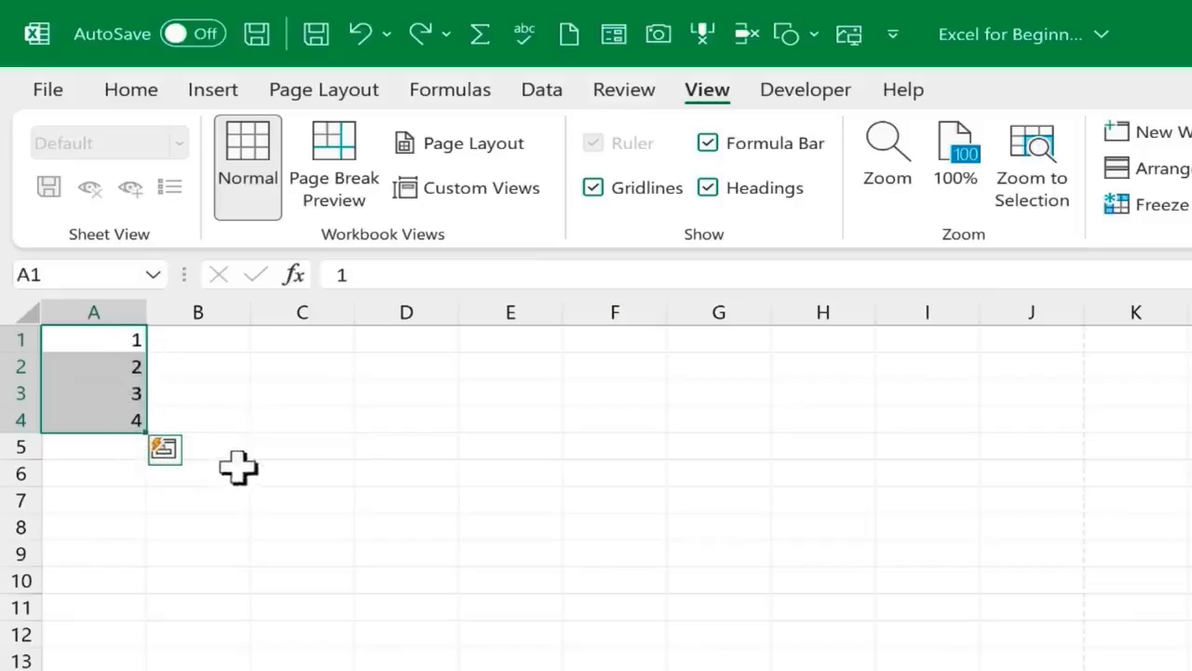
click(241, 429)
drag(102, 337, 117, 417)
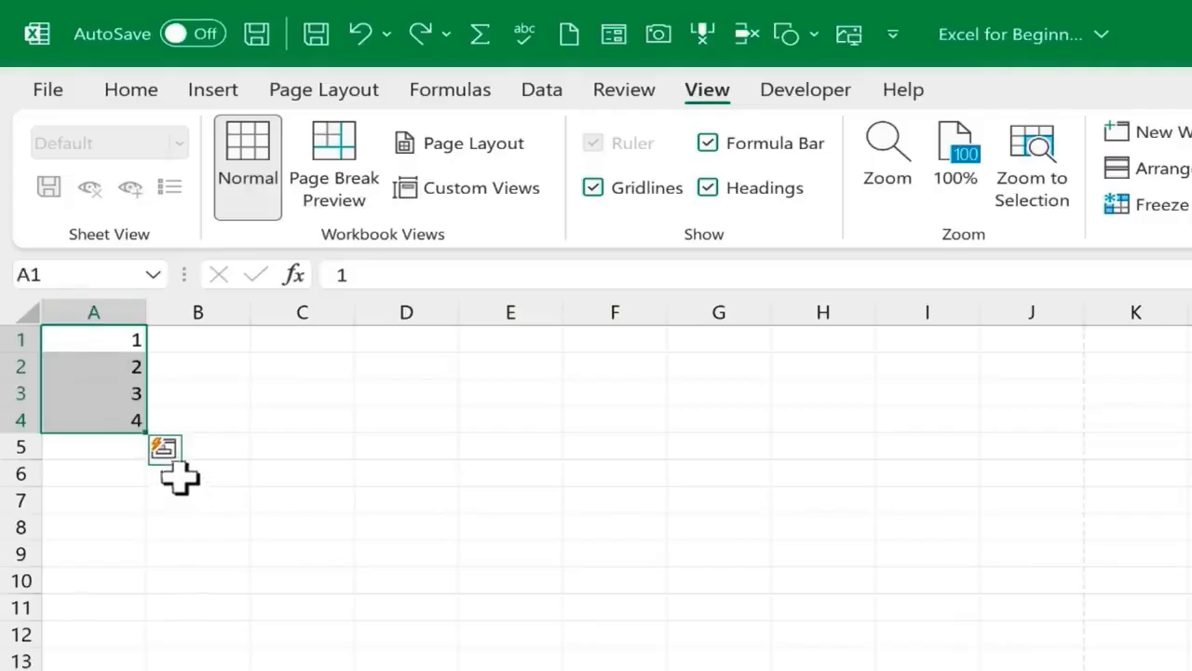
scroll(596, 484, up, 4)
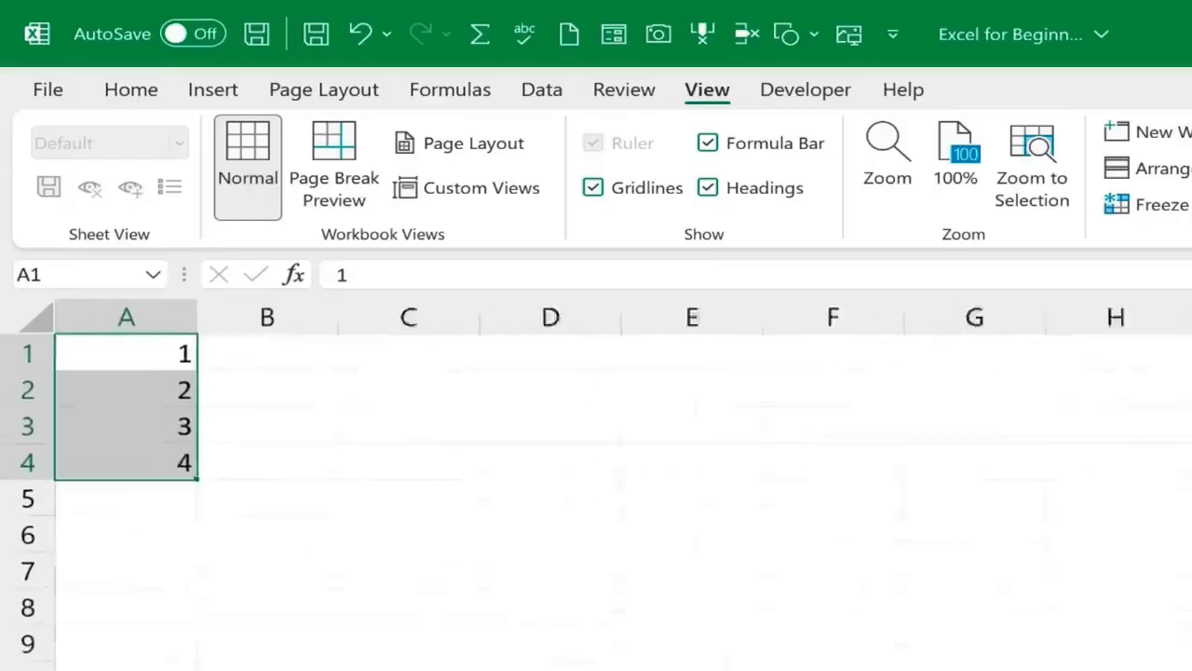
scroll(235, 431, up, 1)
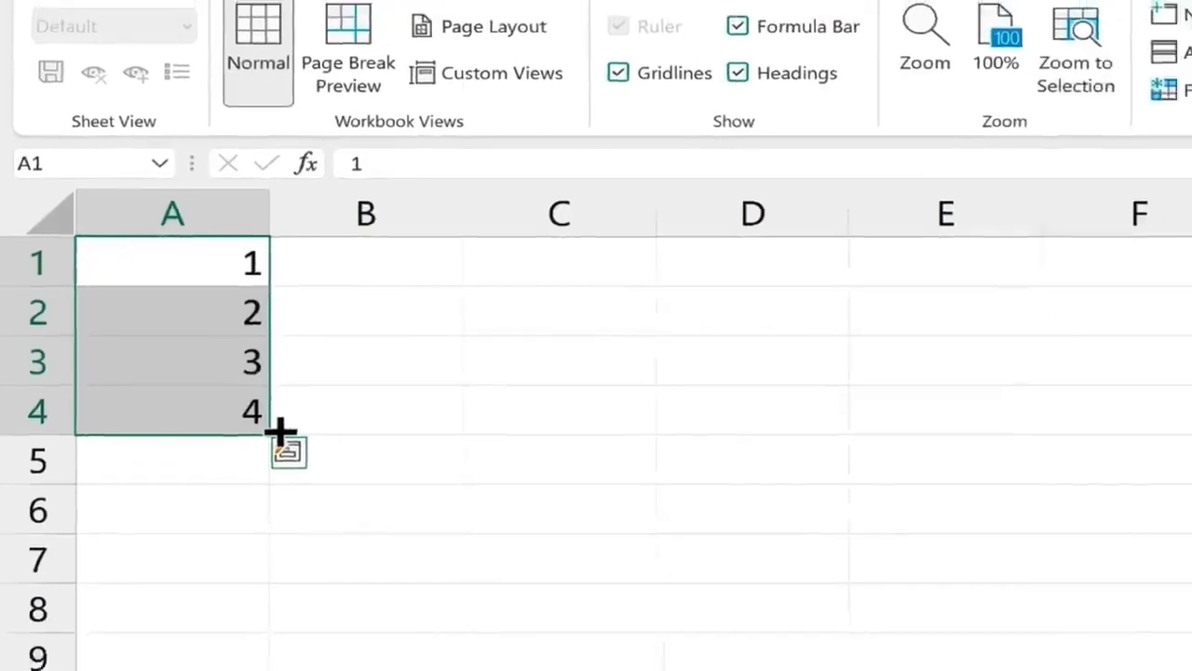
mouse_move(175, 360)
mouse_down()
mouse_move(194, 645)
mouse_move(171, 488)
mouse_up()
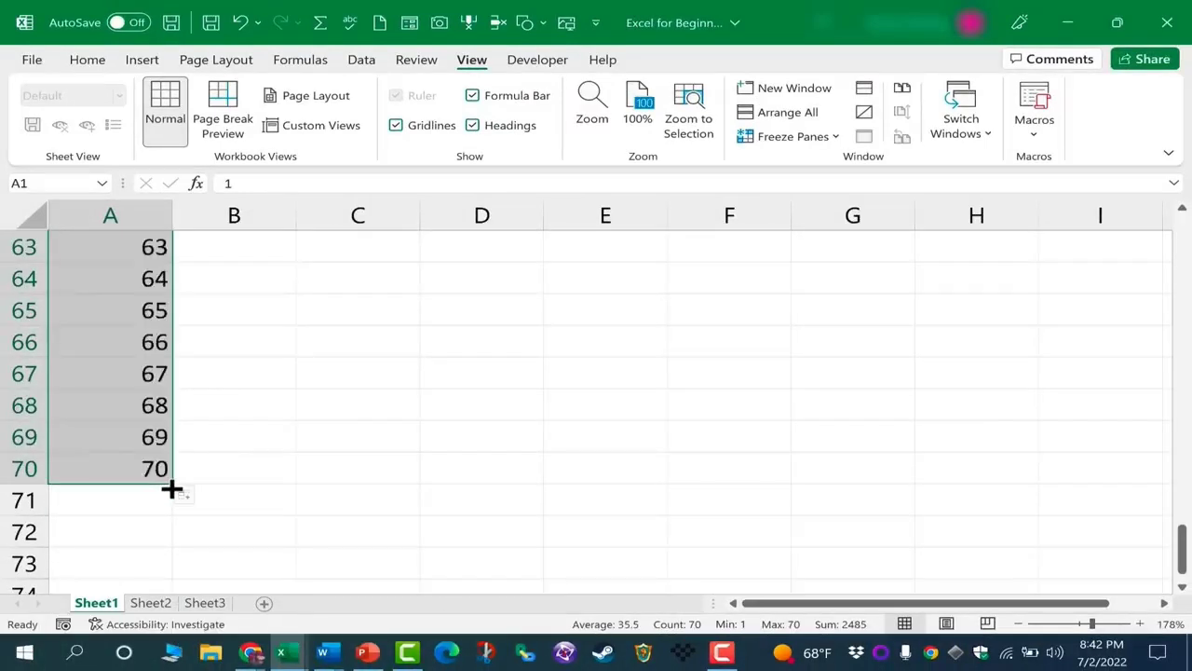
Enter a person's first name in cell B1, beside the first number
scroll(198, 463, up, 20)
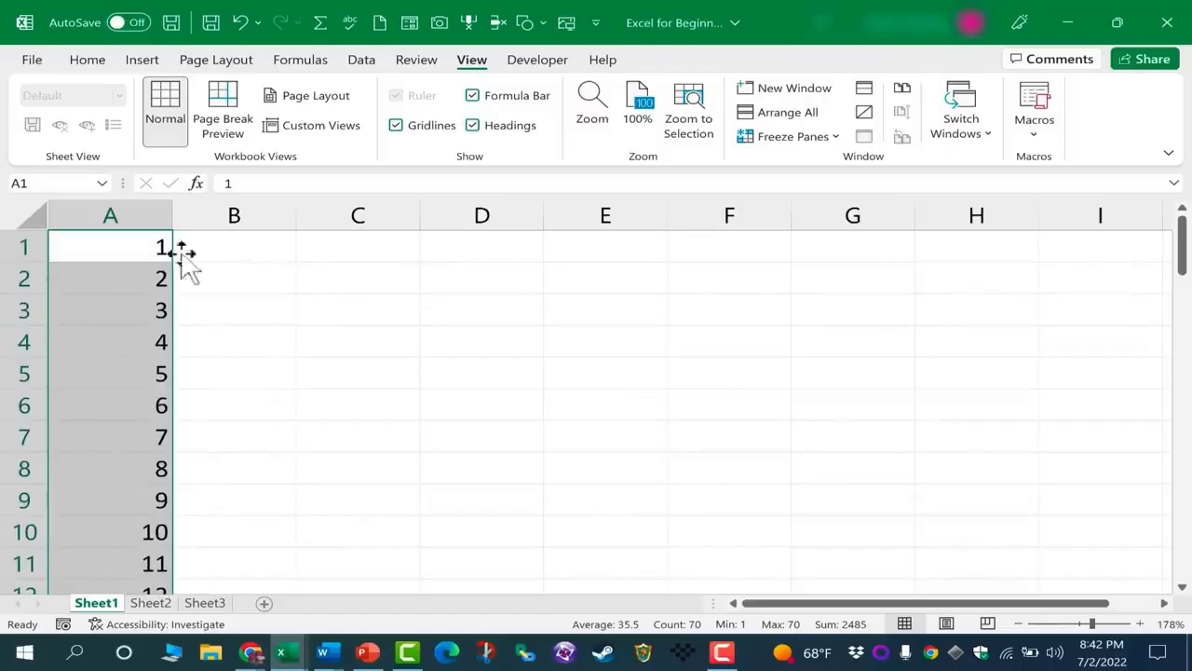
click(255, 243)
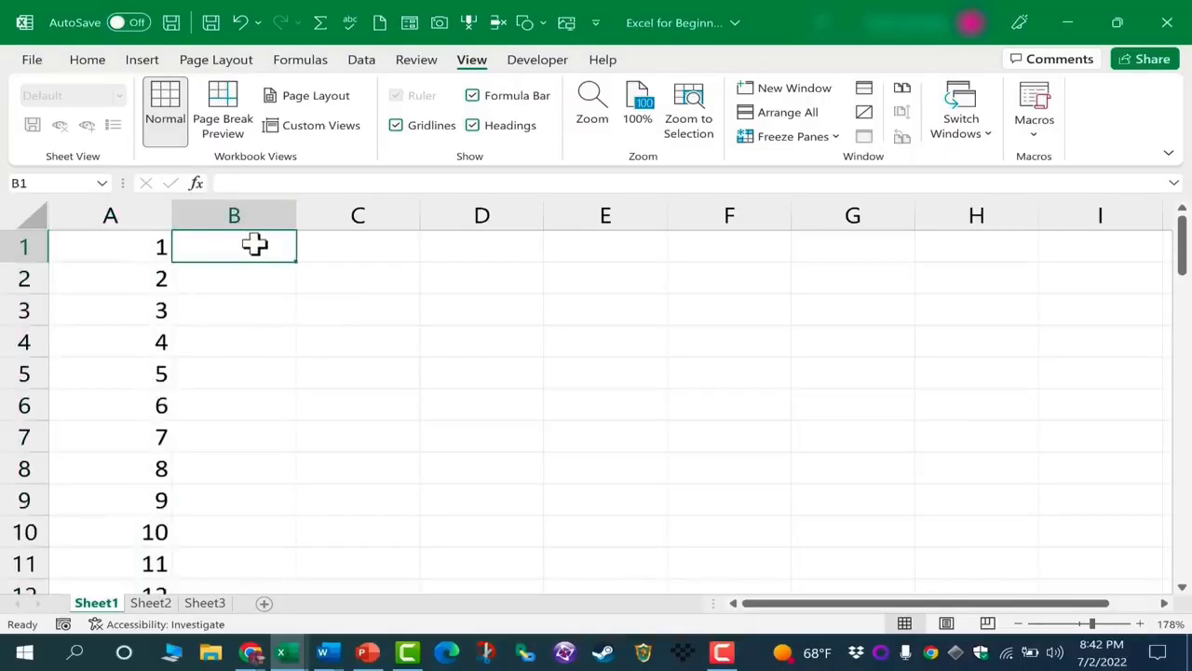
text(Julia)
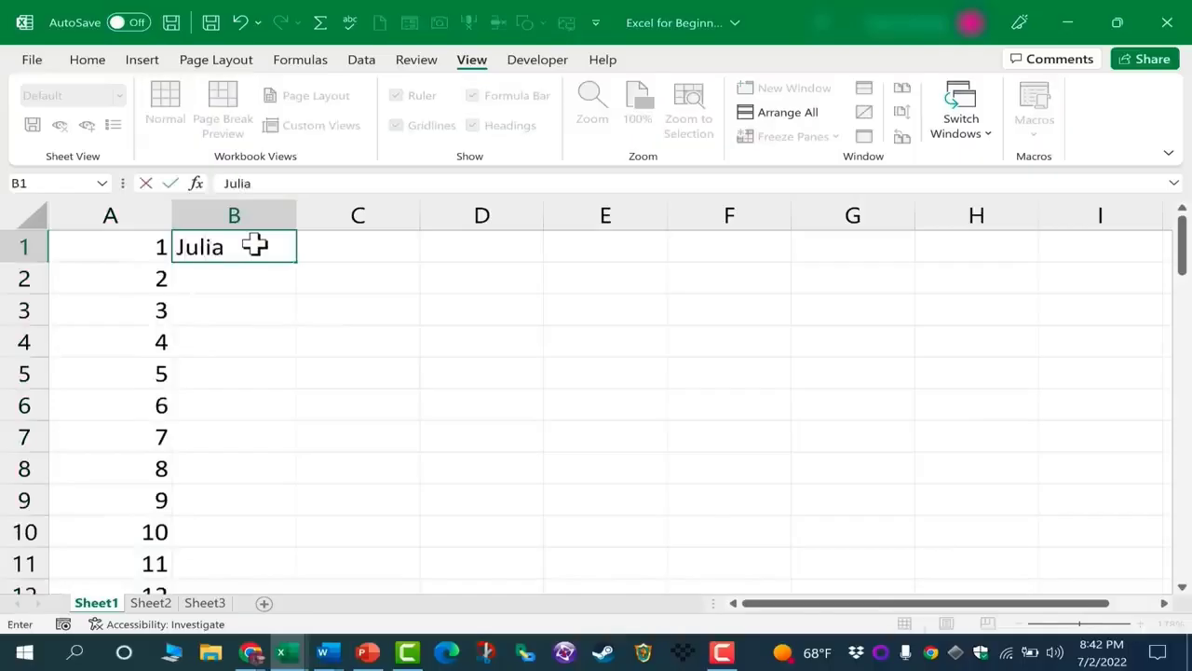
key(Return)
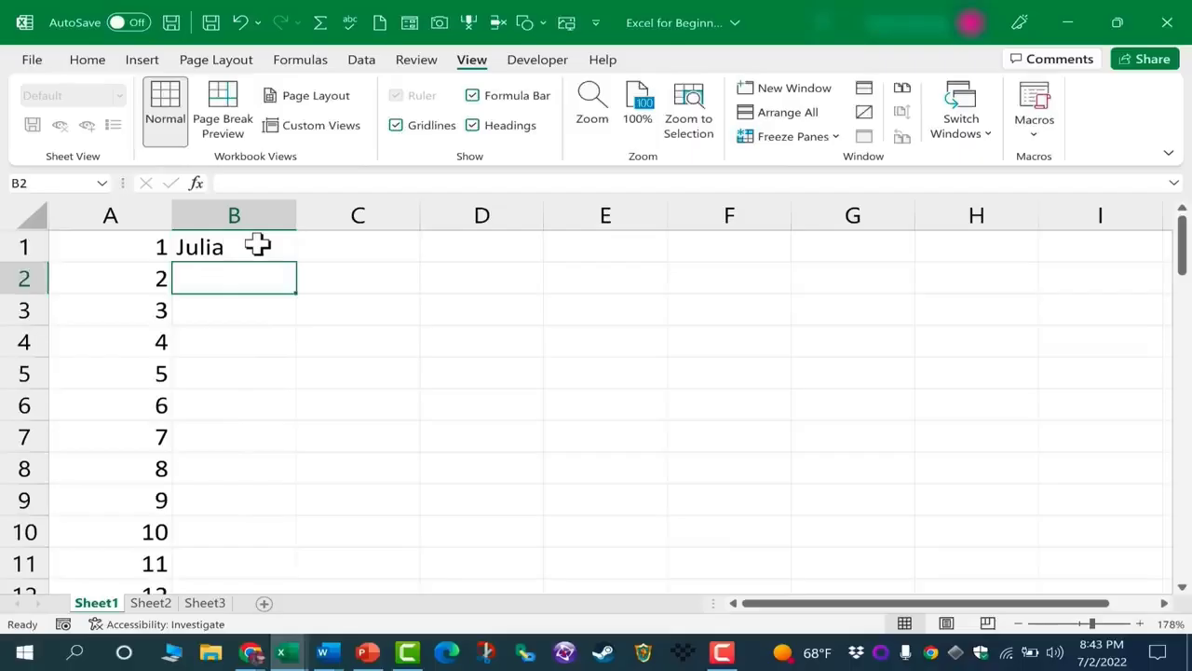
Enter a first name in each of cells B2 and B3, beside the numbers 2 and 3
text(Jams)
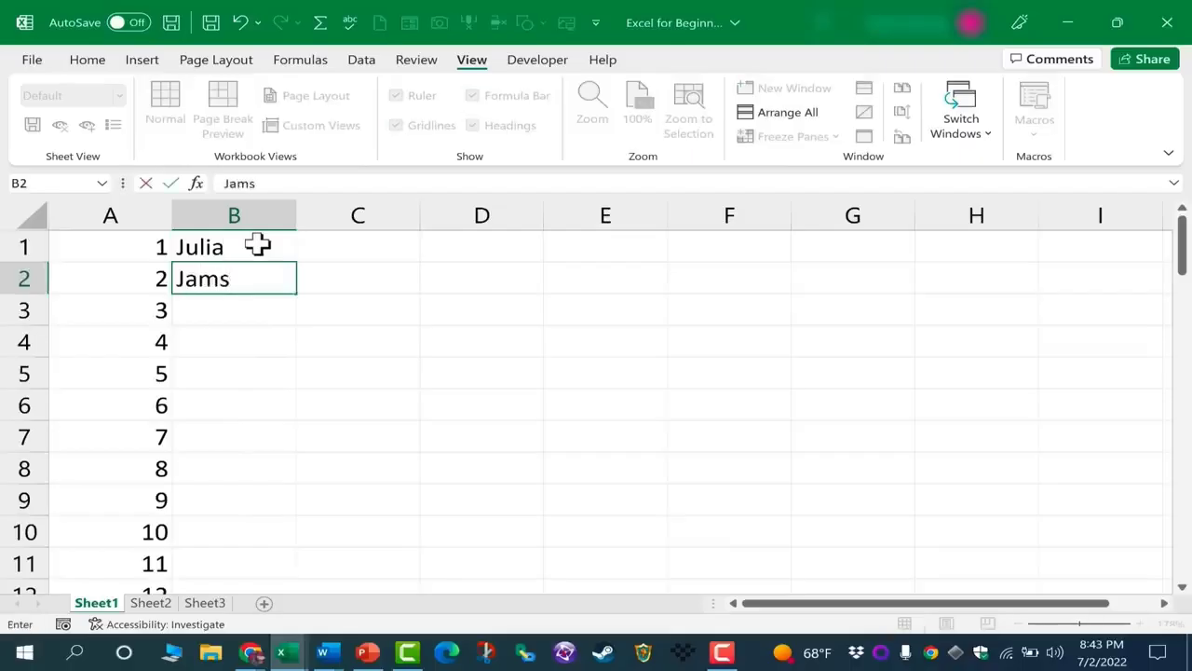
key(Return)
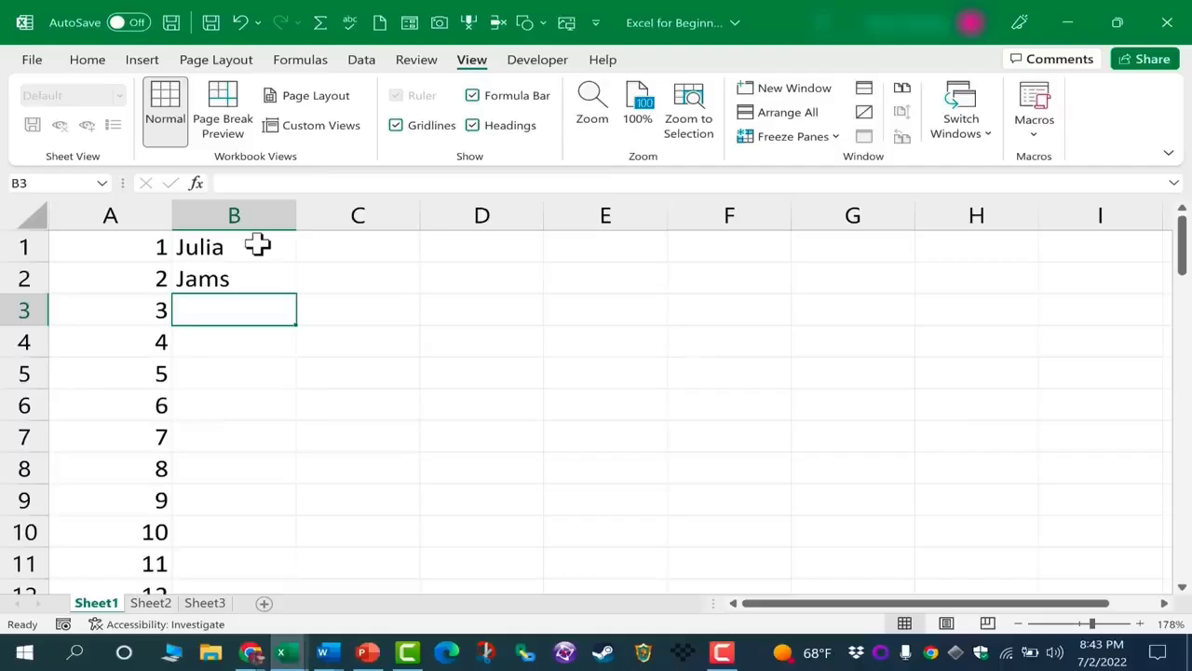
text(Amelia)
key(Return)
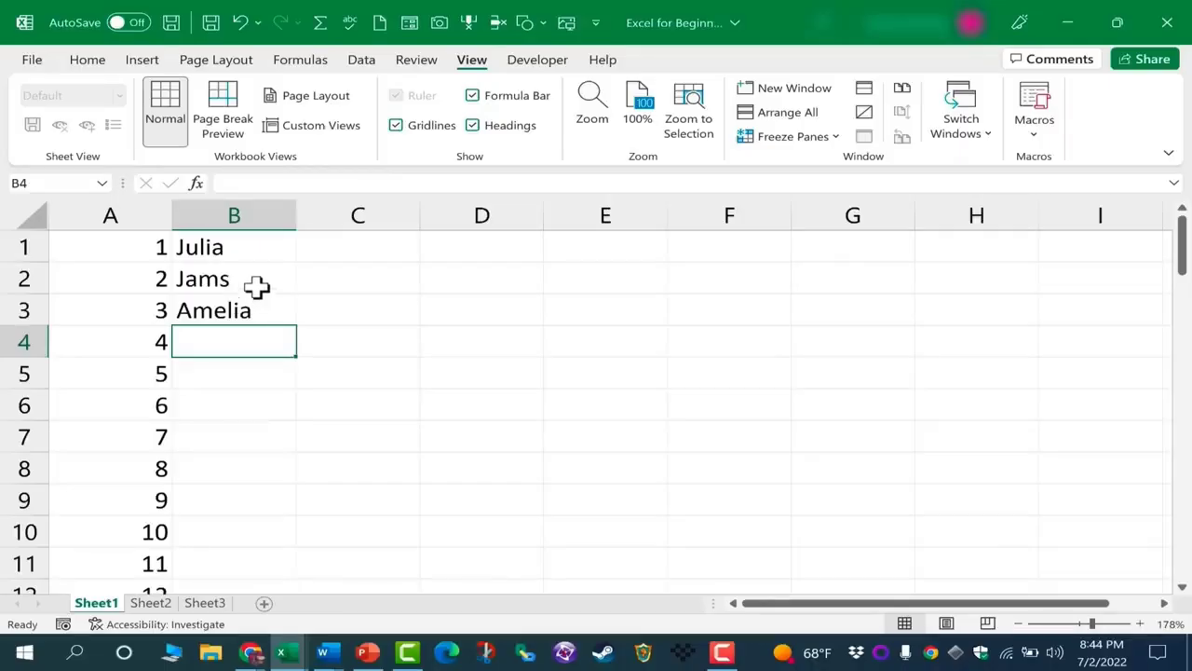
Try in-cell editing on the name in cell B2, and try overwriting it with a new entry starting with "j"
click(252, 280)
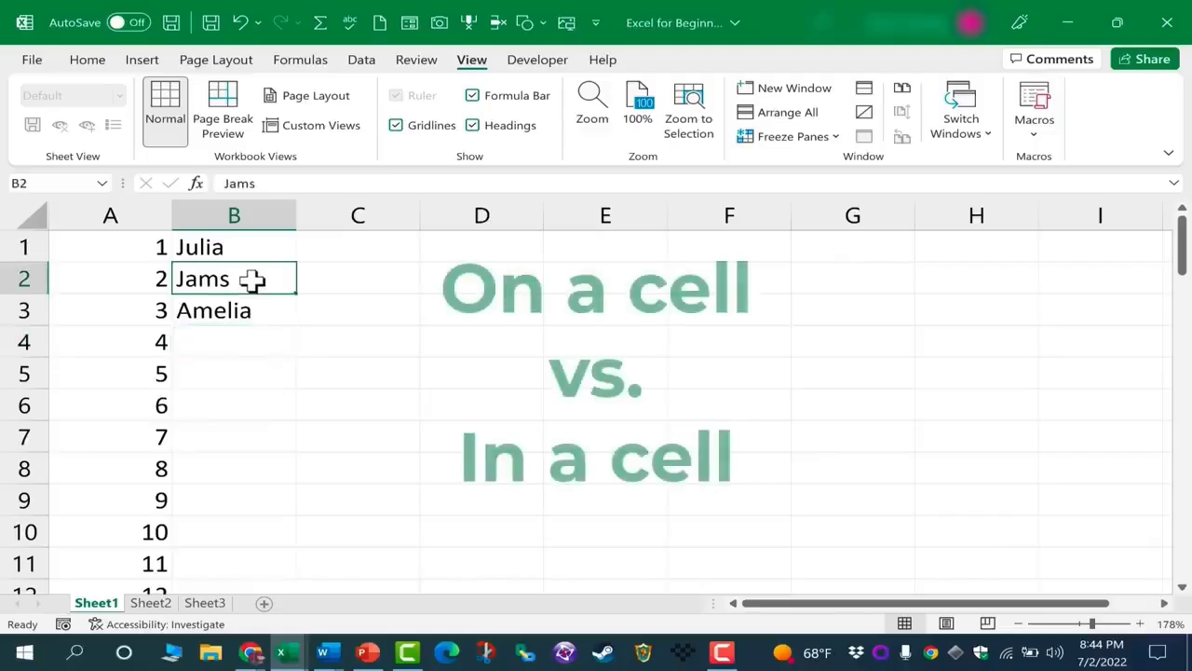
double_click(254, 281)
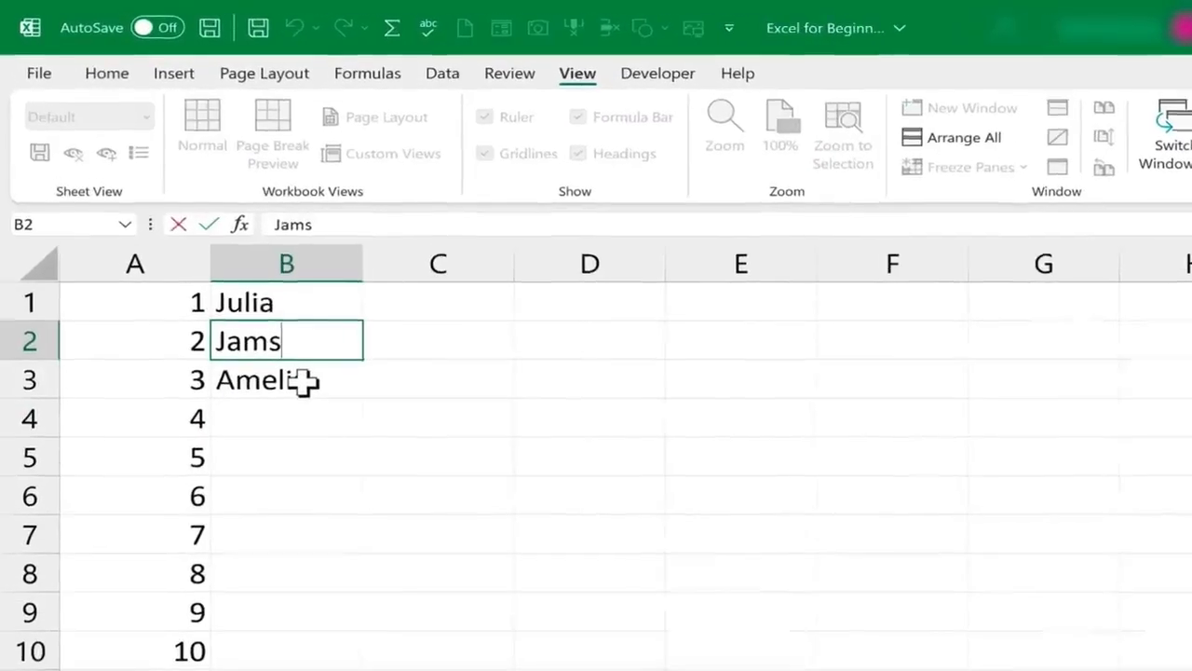
click(303, 381)
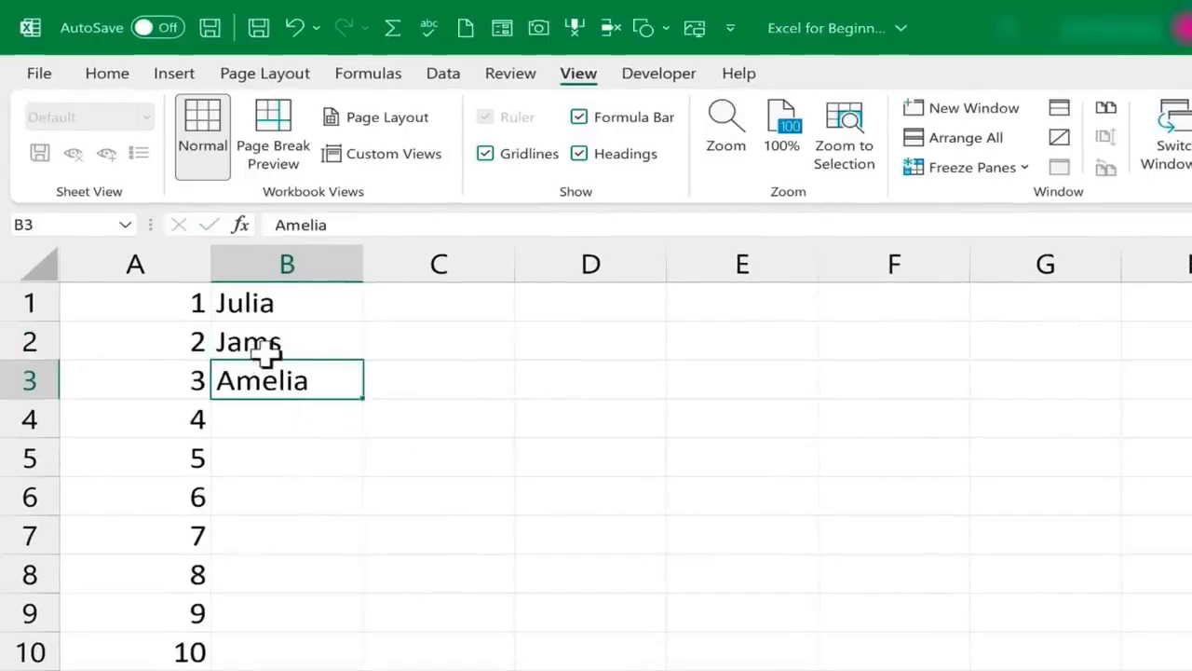
click(306, 340)
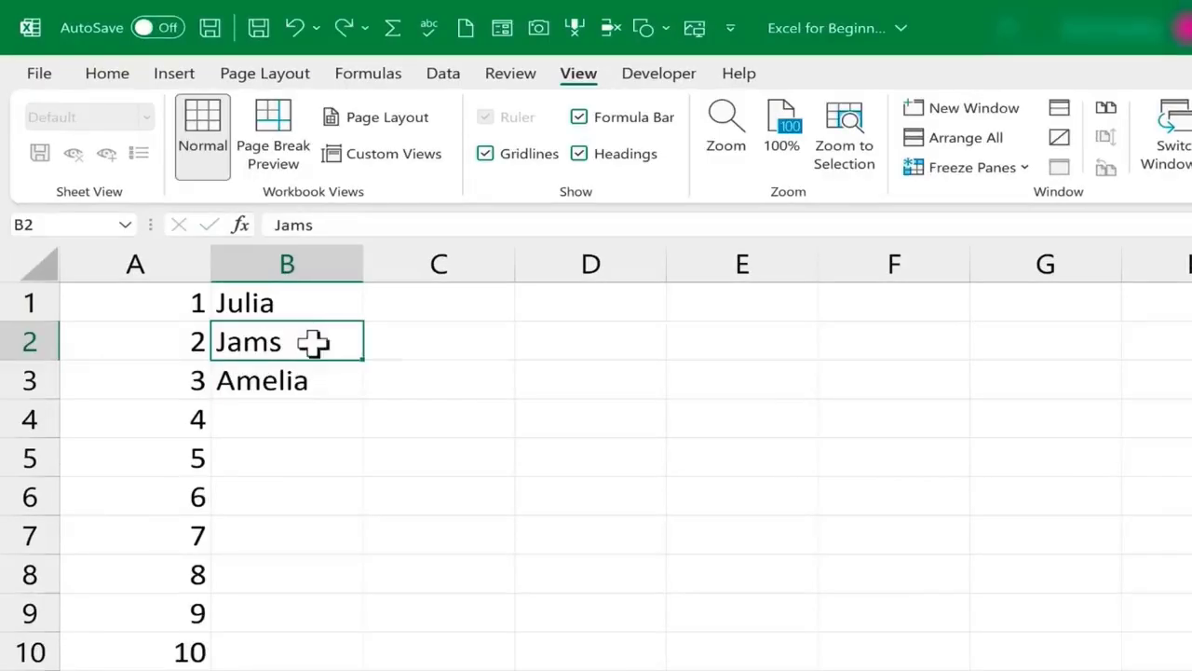
text(j)
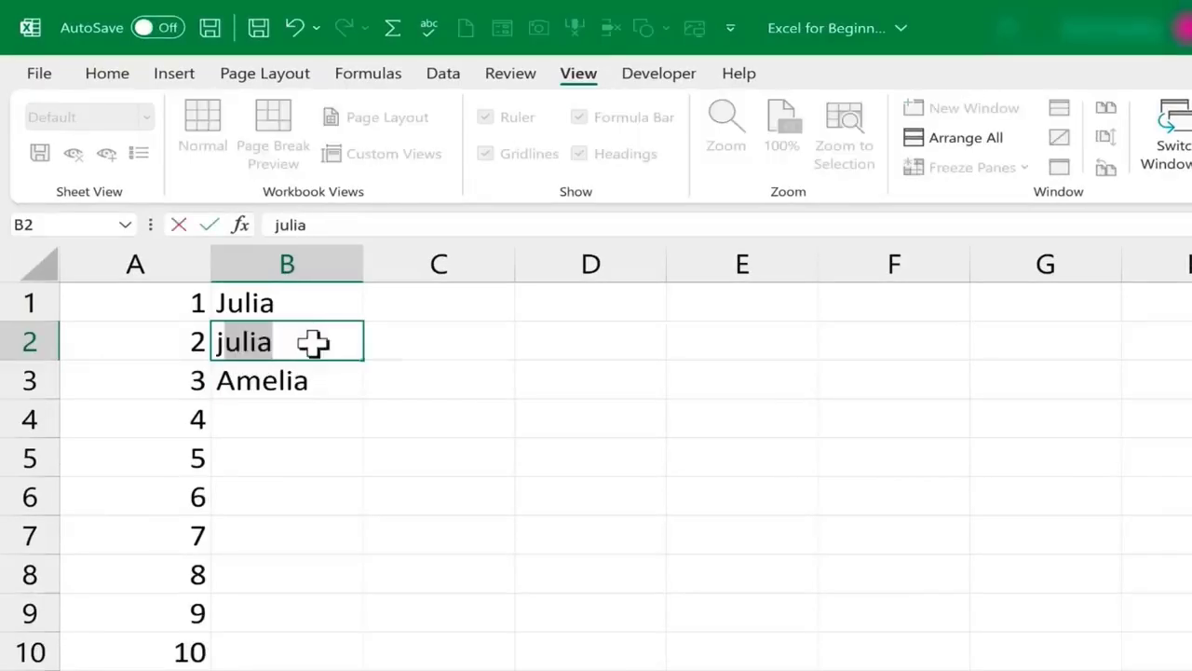
key(Escape)
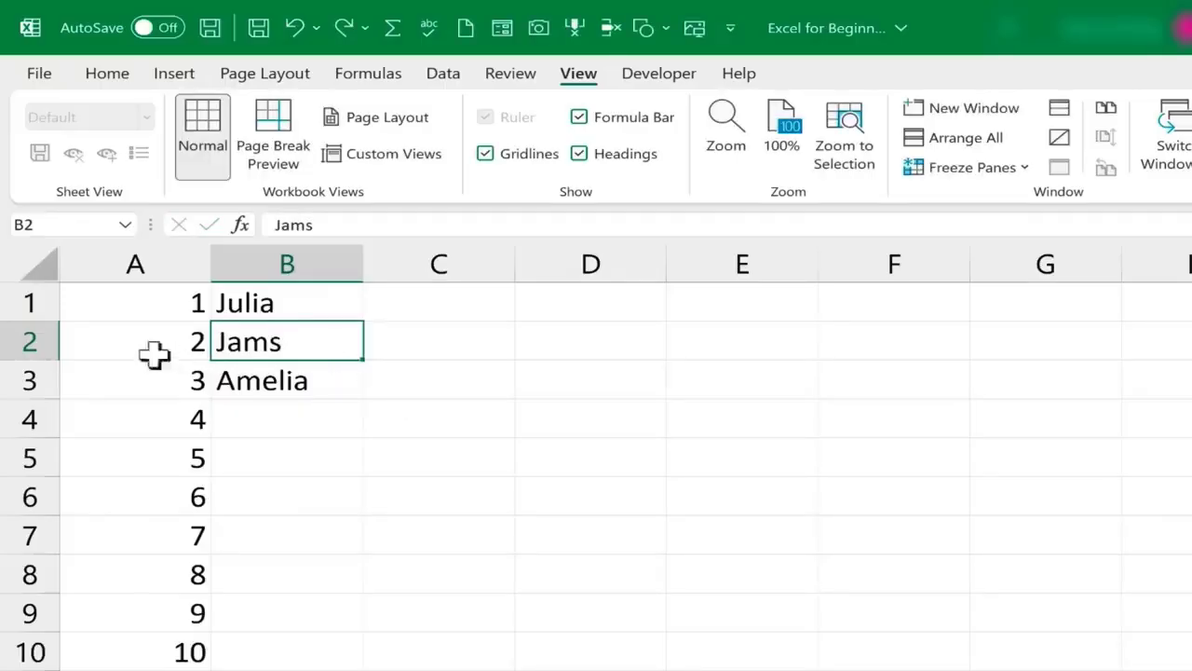
Correct the misspelled first name in cell B2 by inserting an "e" before the final "s"
click(296, 377)
click(285, 341)
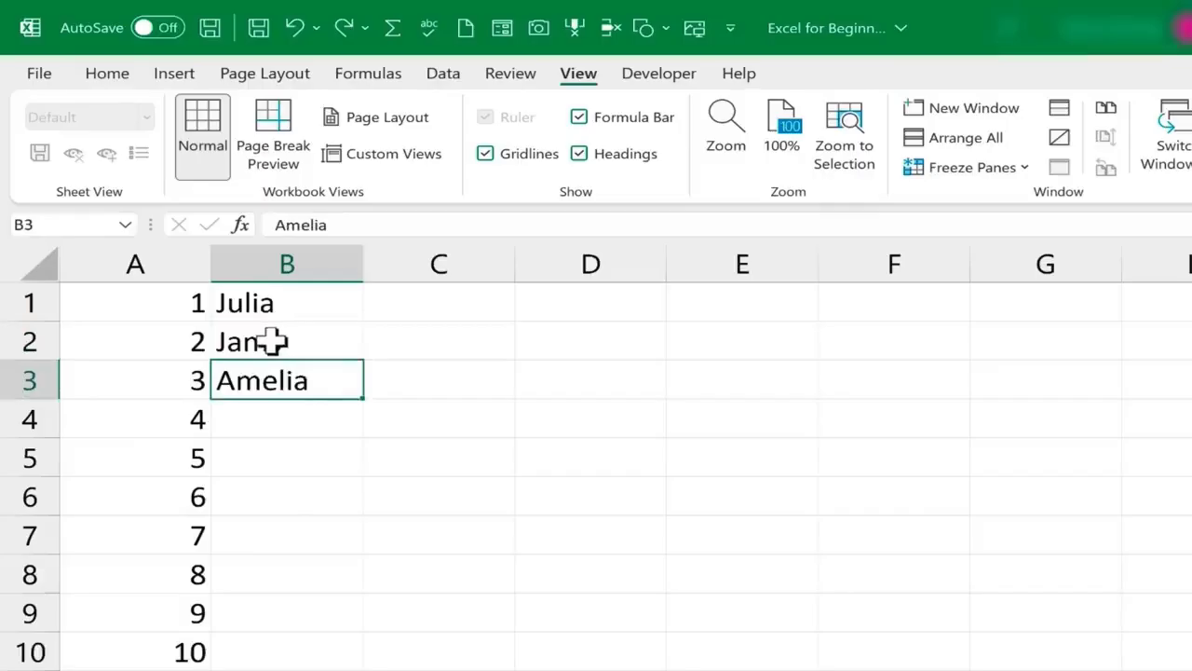
double_click(272, 342)
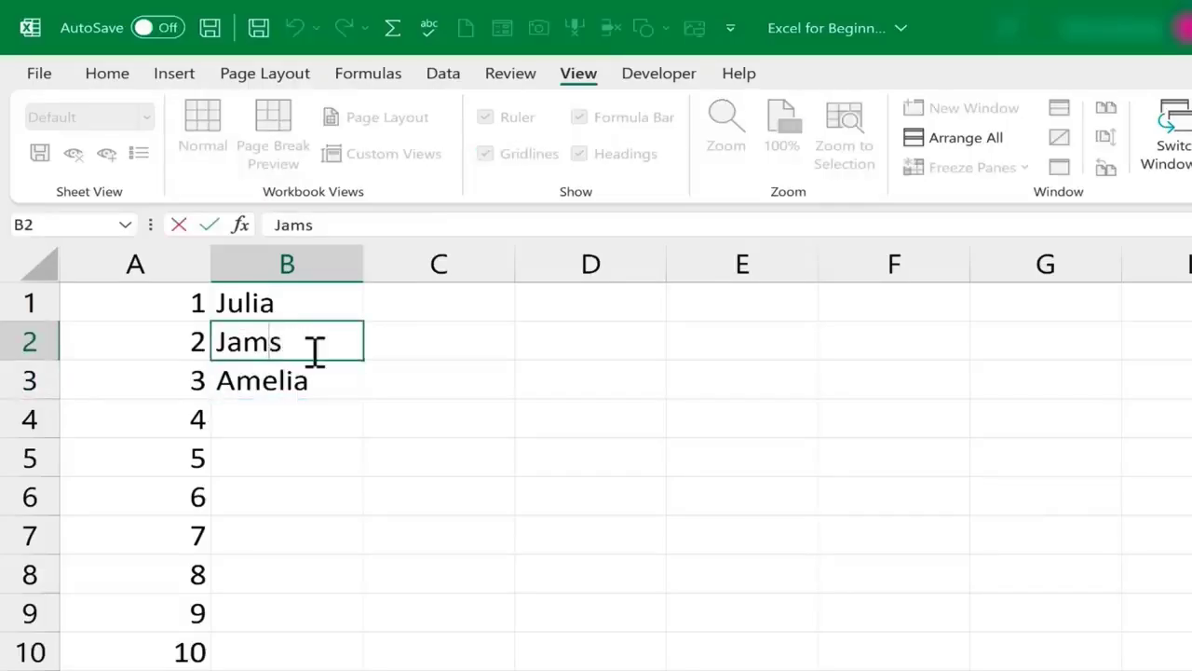
key(Left)
key(Right)
key(Right)
key(Left)
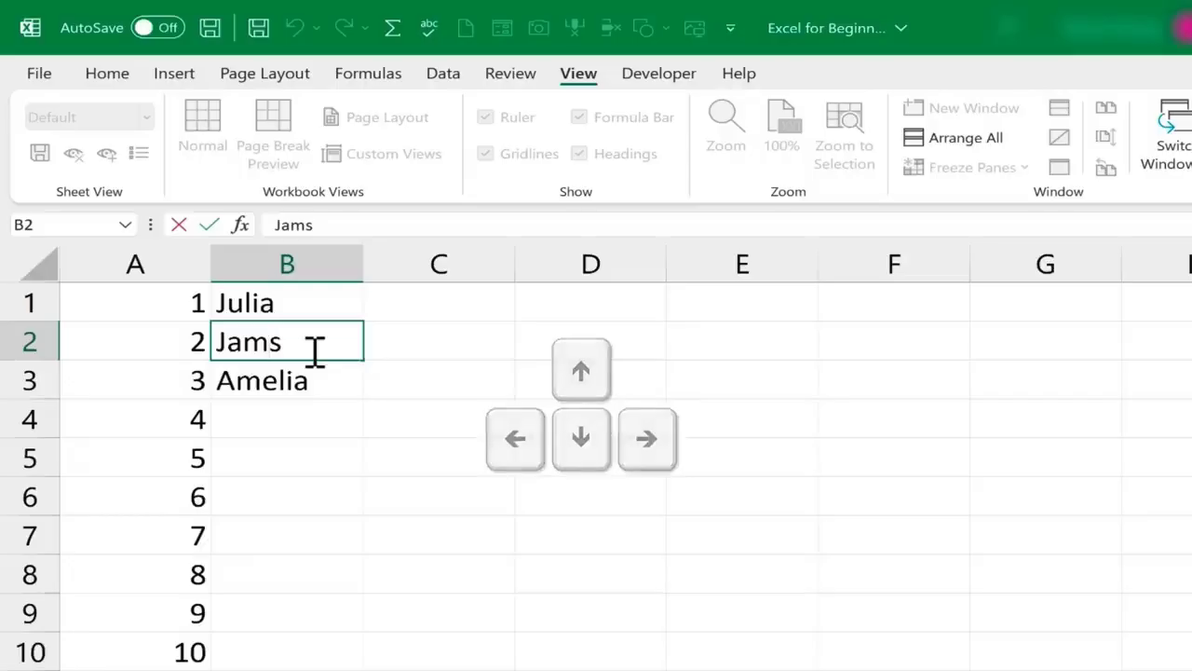
text(e)
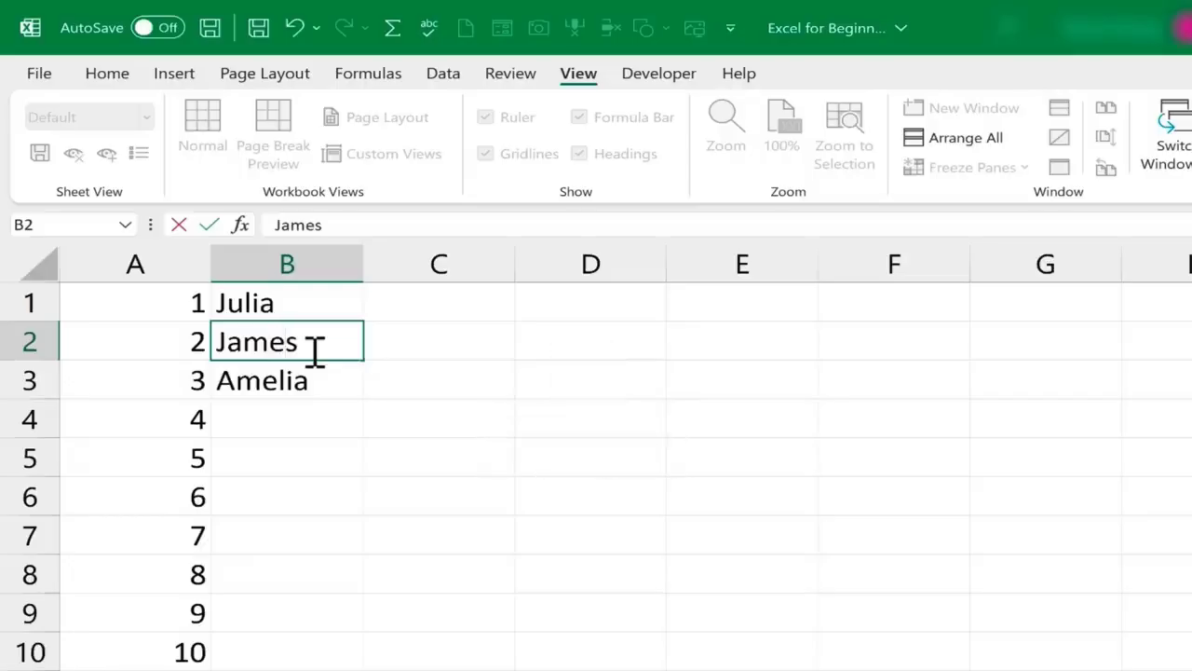
key(Return)
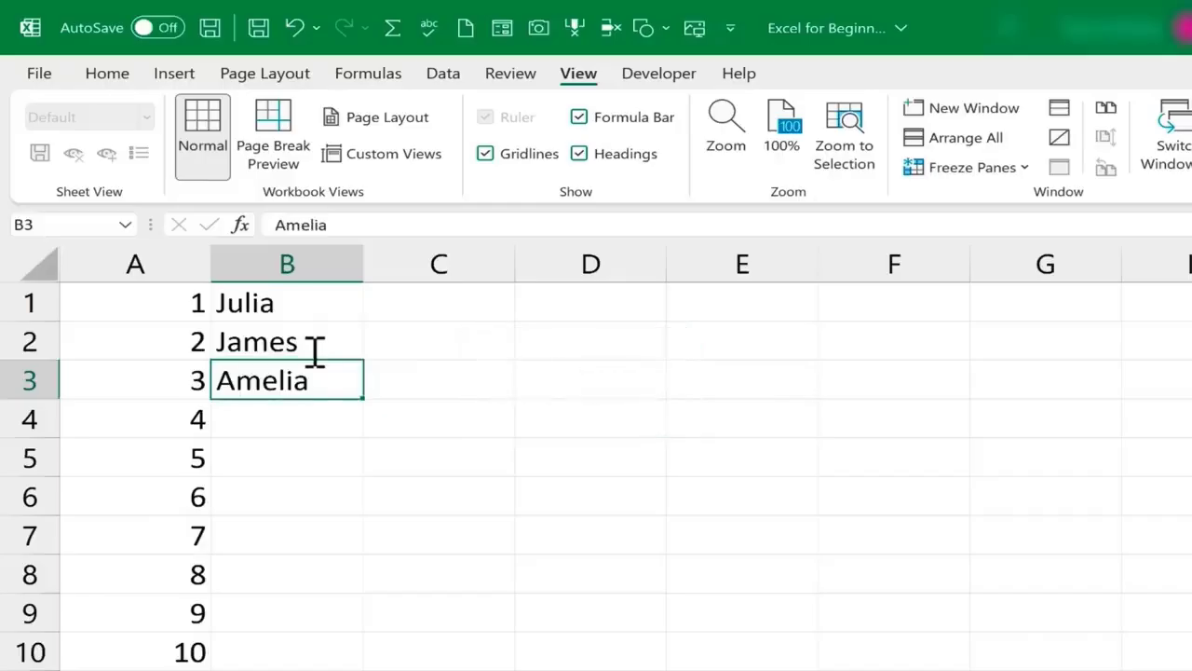
Enter a first name in each of cells B4 and B5, beside the numbers 4 and 5
key(Down)
text(Freddy)
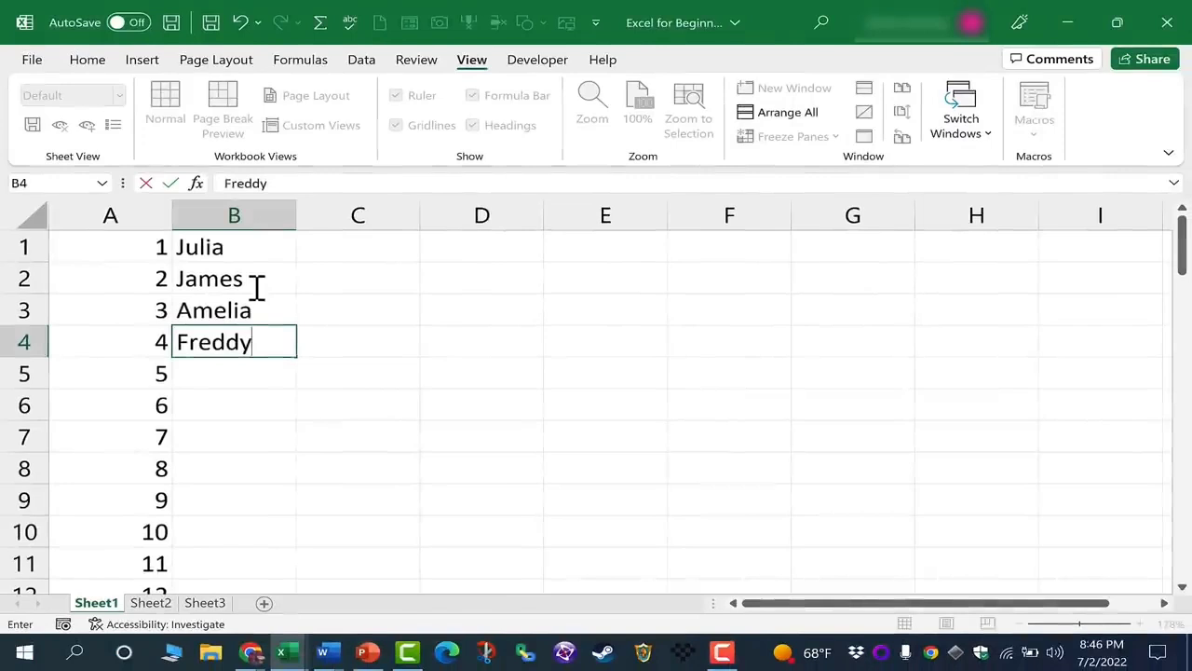
key(Return)
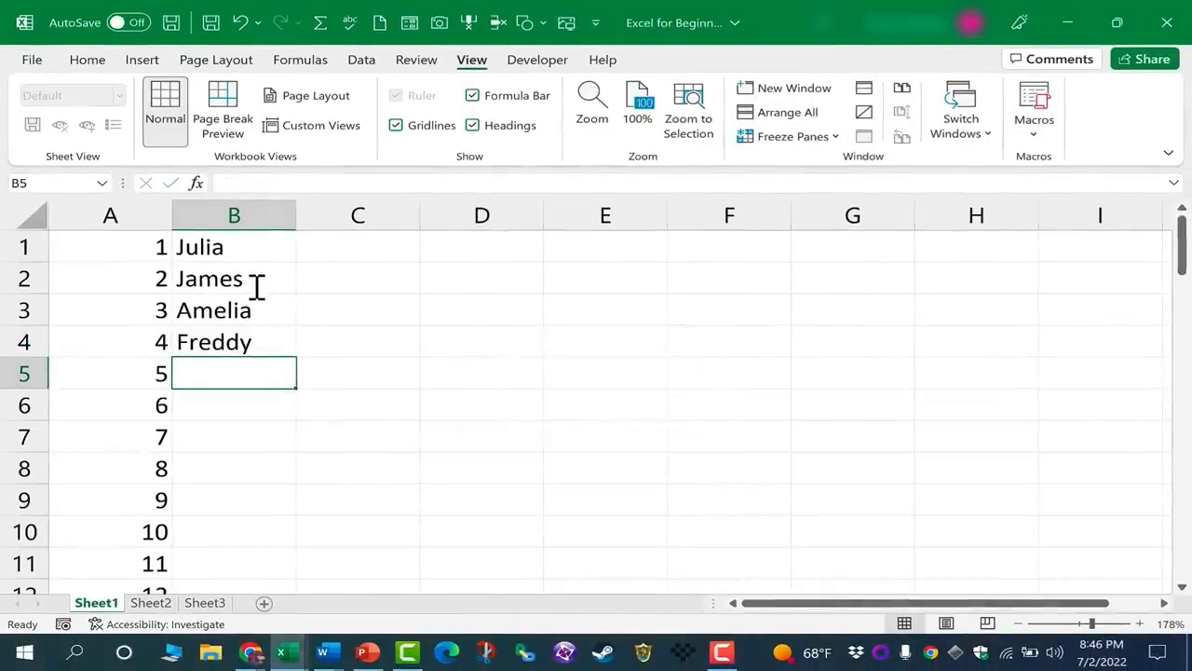
key(Return)
key(shift+Return)
key(shift+Return)
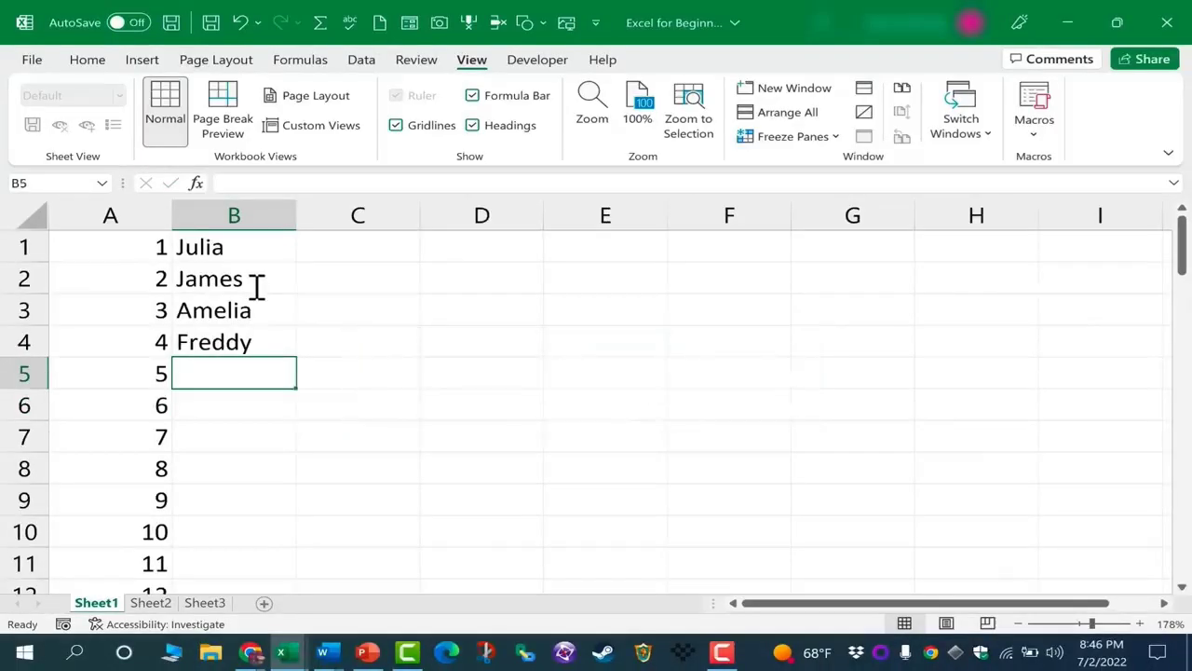
click(255, 286)
click(258, 377)
text(Jeff)
key(Return)
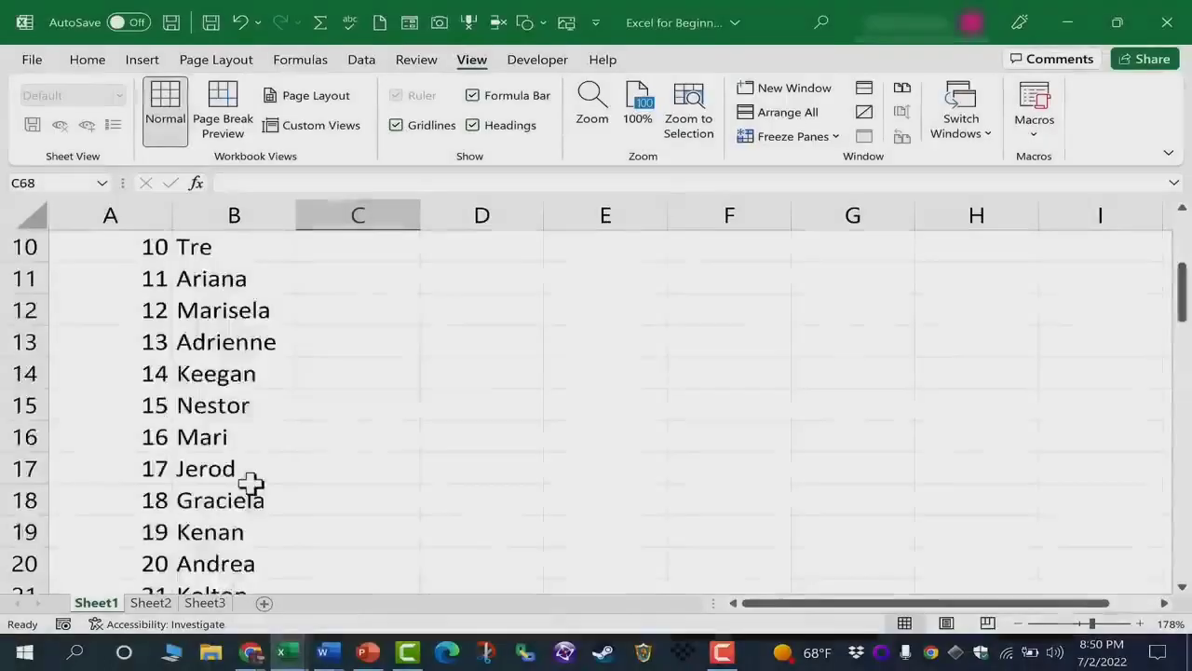
Enter the number 15 in cell C1, beside the first name in the list
scroll(244, 480, down, 3)
scroll(238, 475, up, 6)
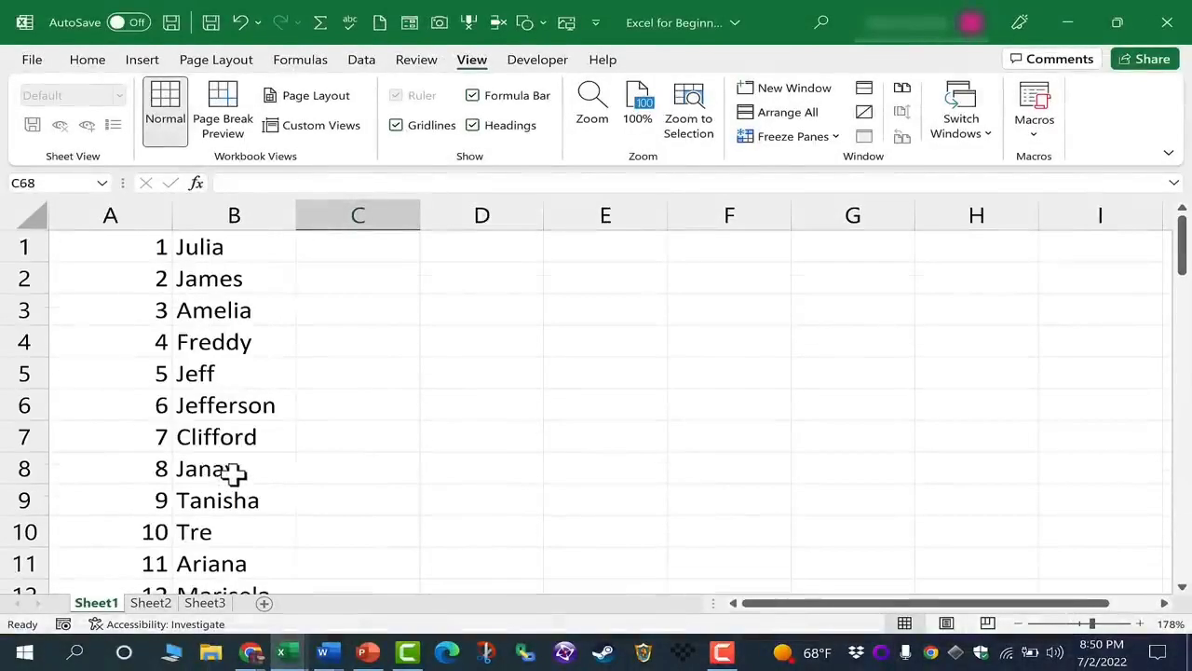
click(232, 247)
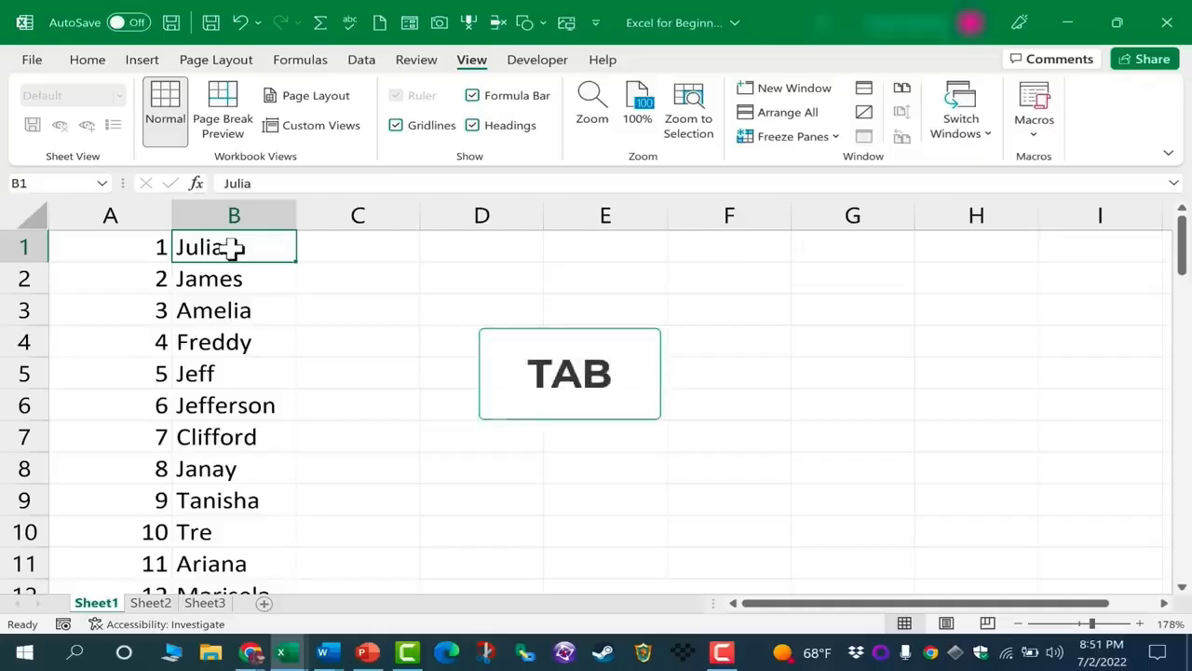
key(Tab)
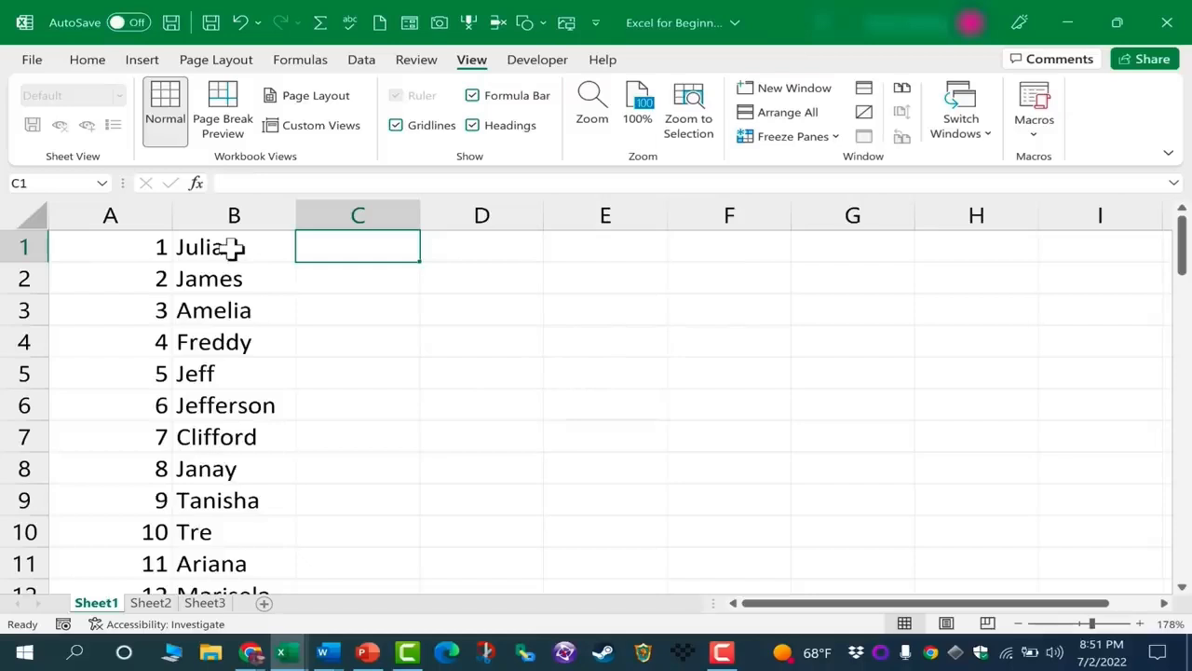
text(1)
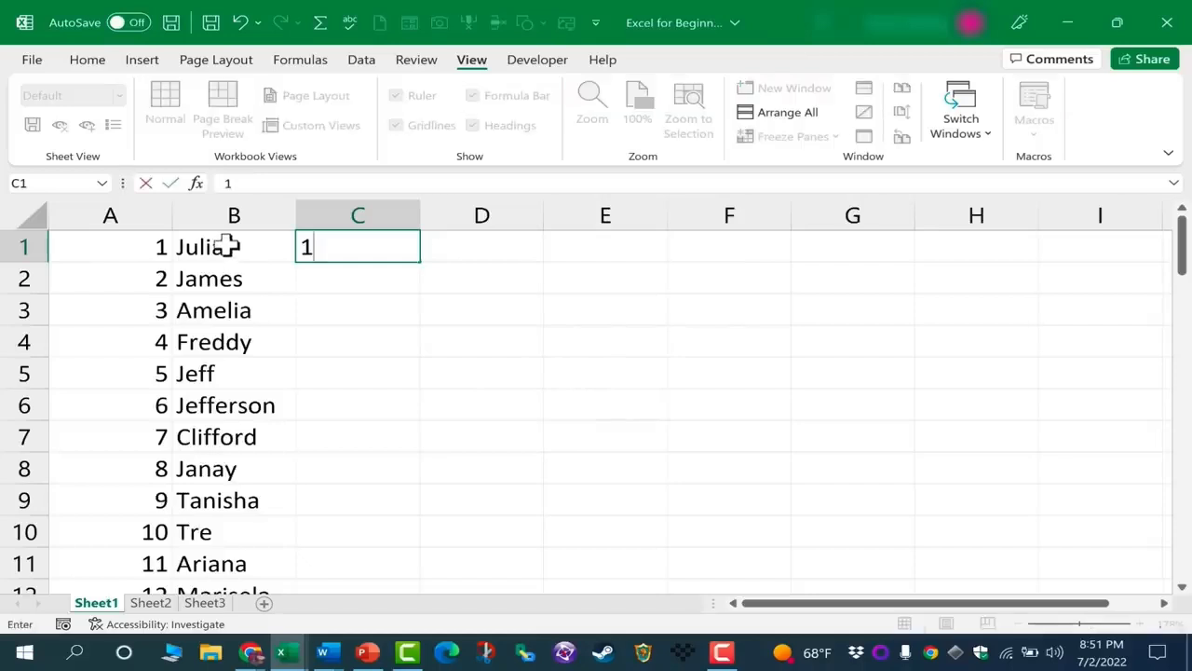
text(5)
key(Return)
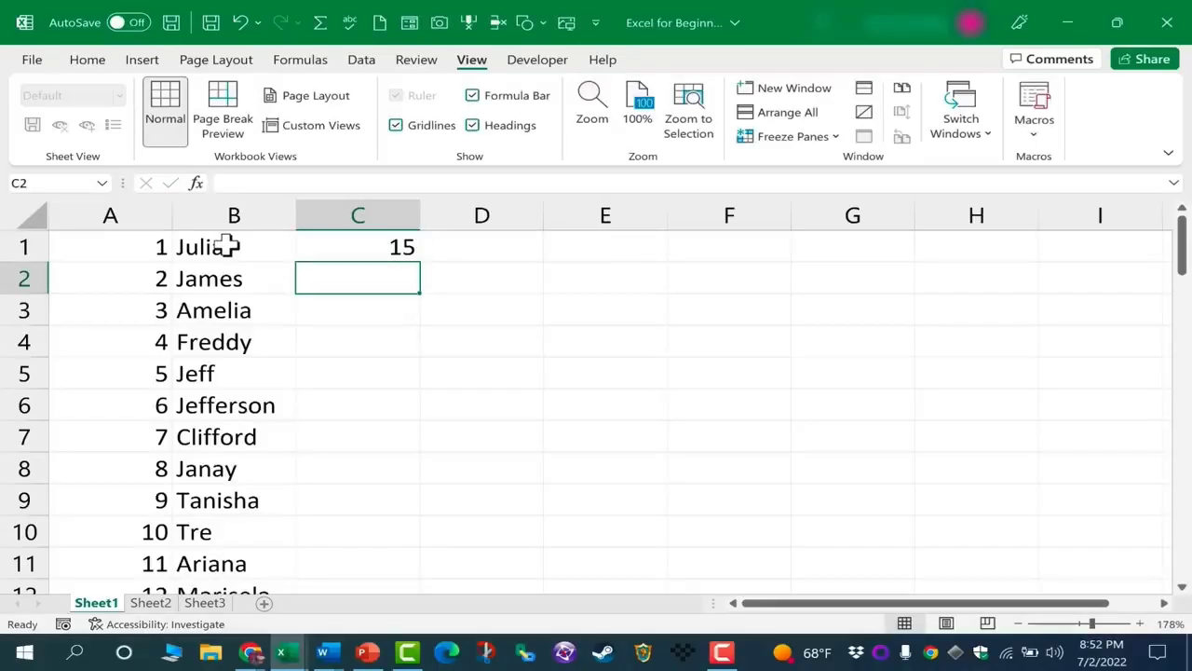
Move the active cell back and forth among cells B2, B3 and C2, ending on B2
key(shift+Tab)
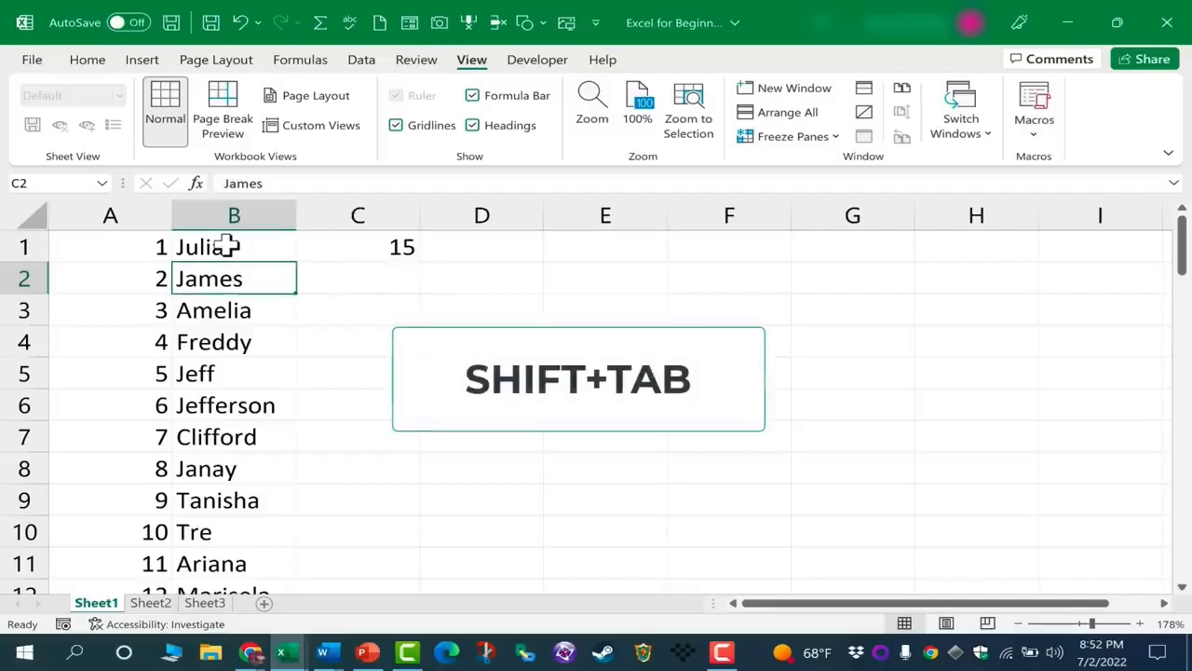
key(Return)
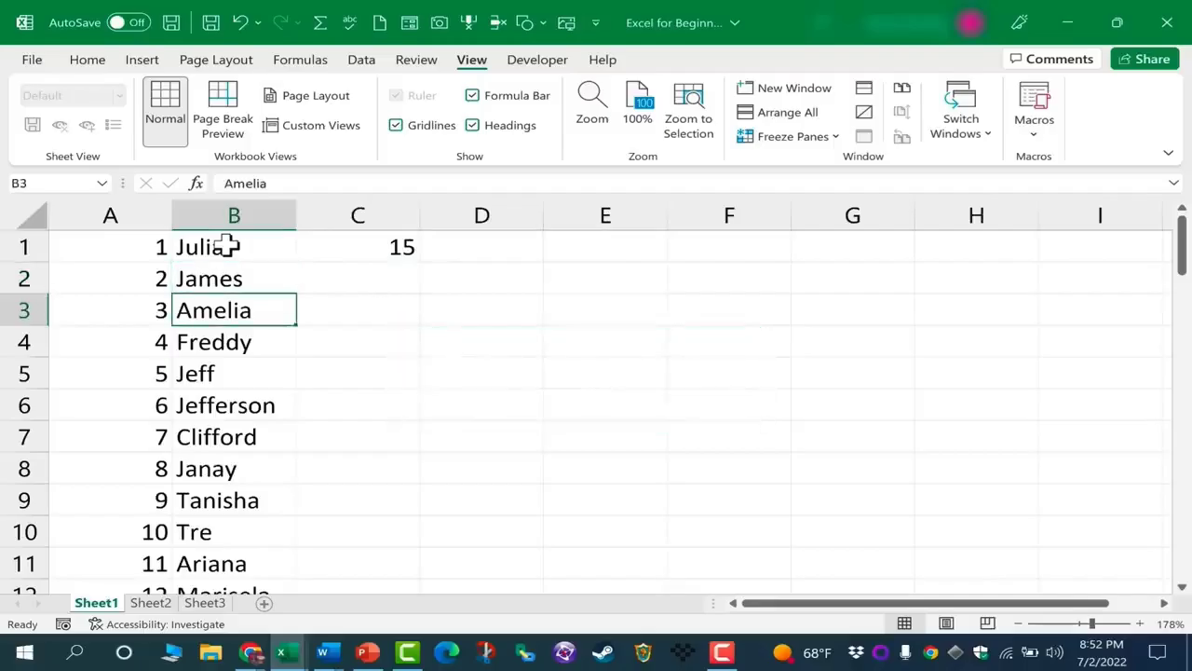
key(shift+Return)
key(Tab)
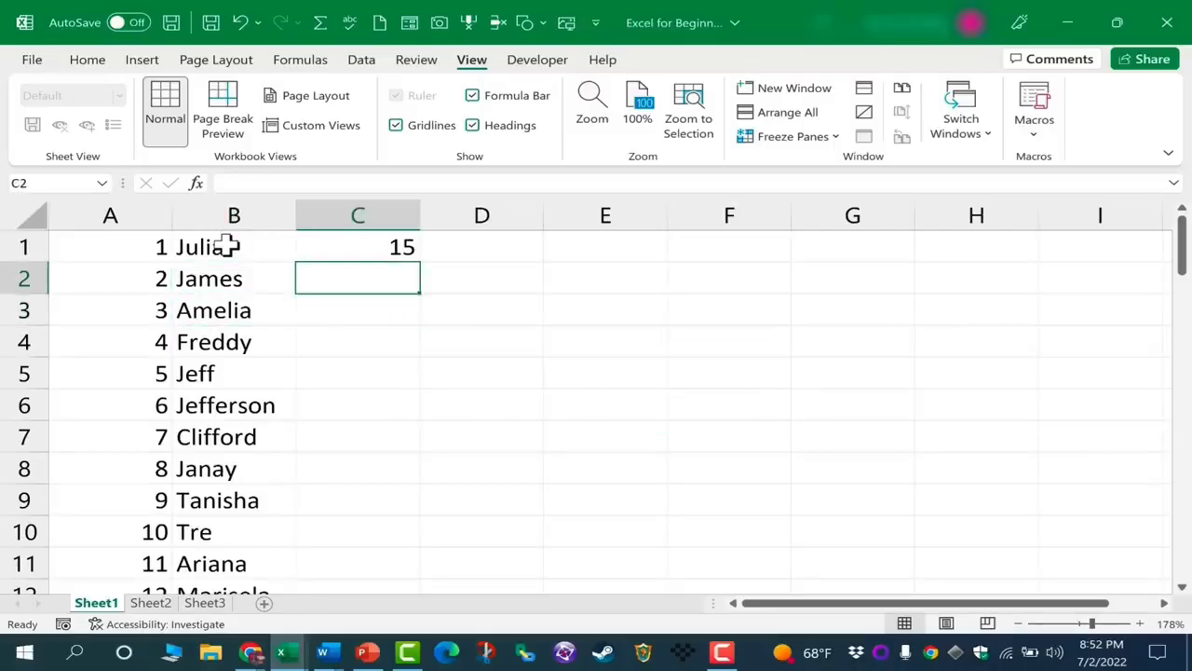
key(shift+Tab)
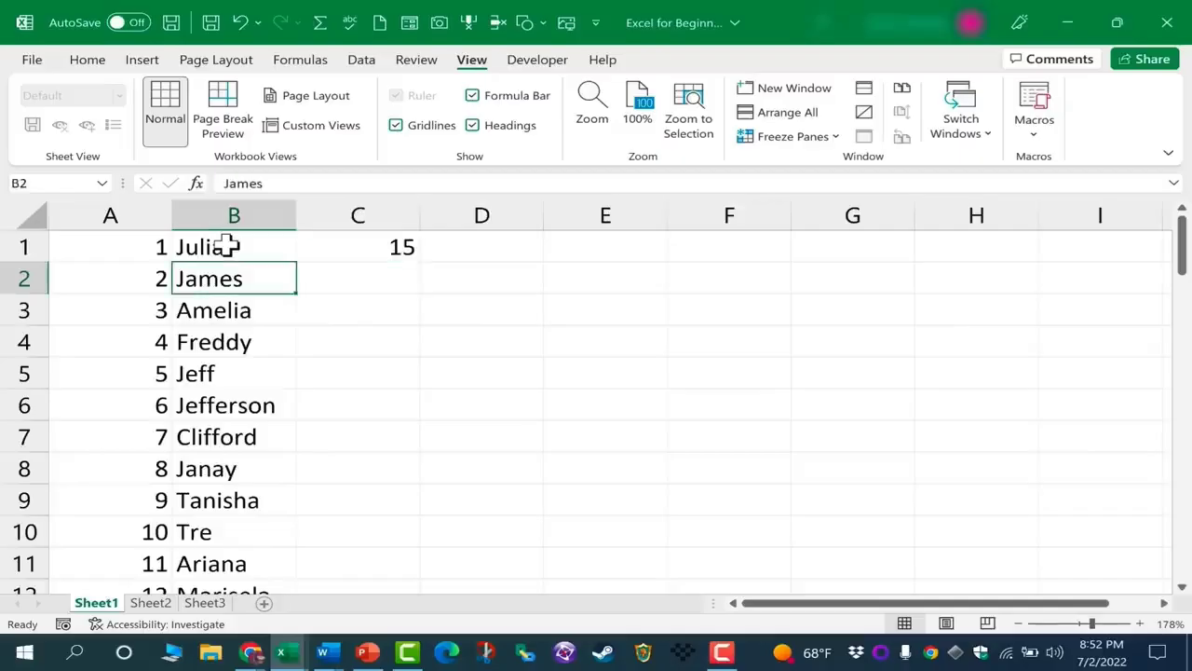
Enter the number 160 in cell D1, beside the 15 in the first row
key(shift+Return)
key(Tab)
key(Tab)
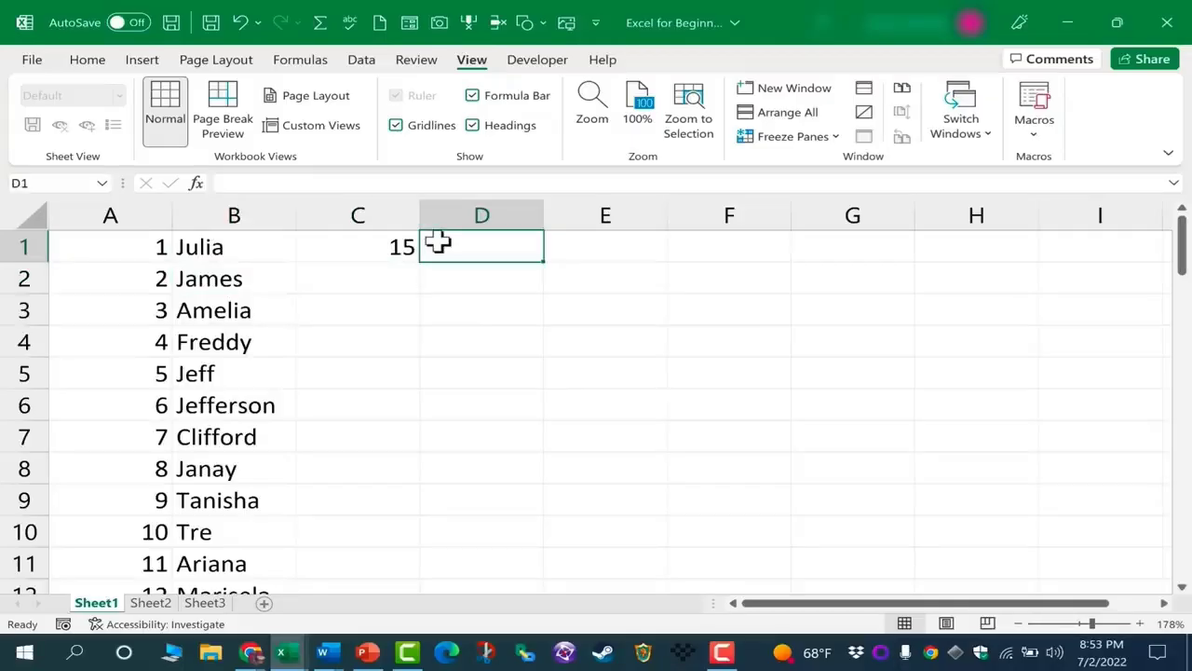
text(160)
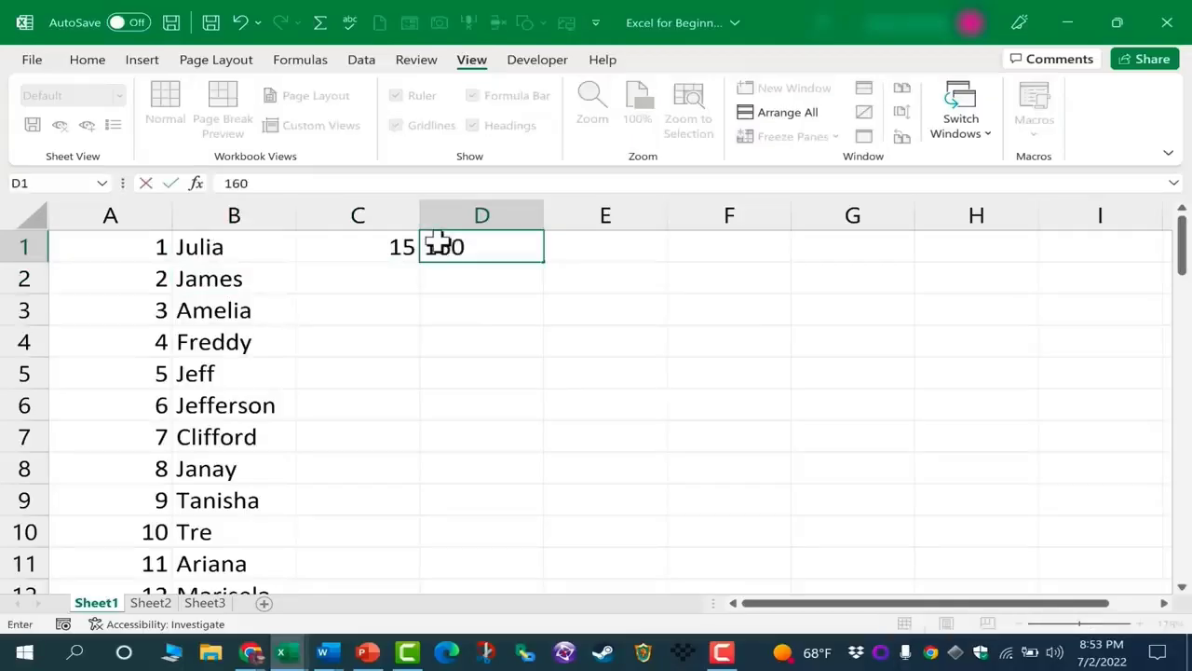
key(Tab)
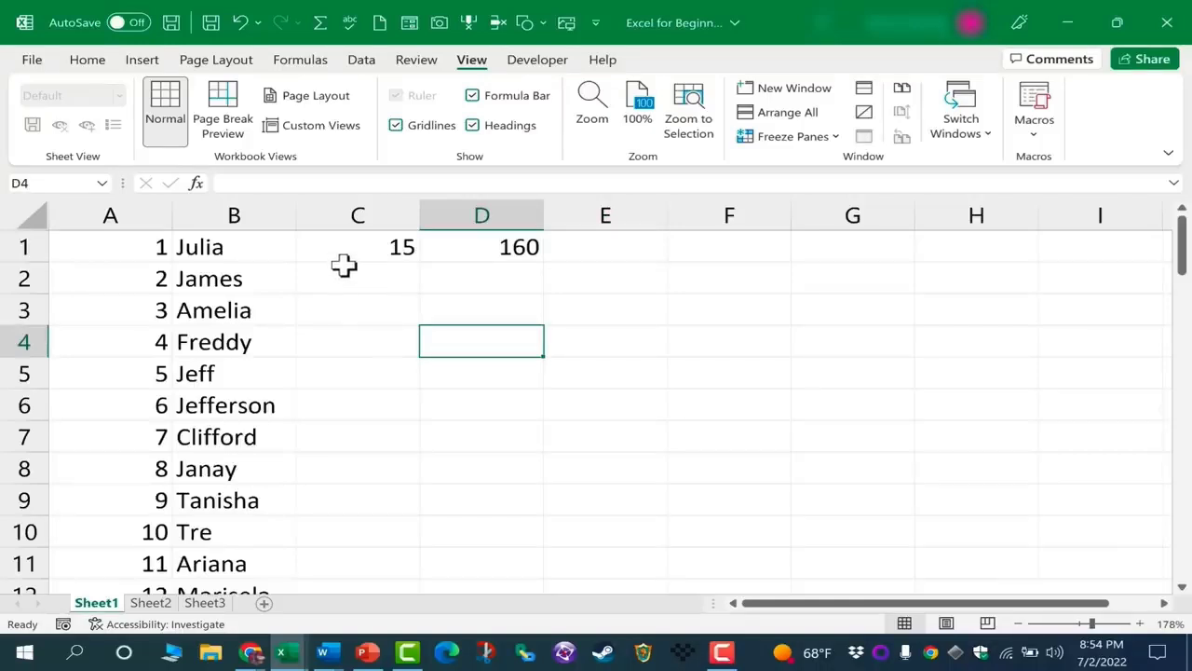
Open cell B2 for in-cell editing and leave it, and select the range B1:B6
click(345, 270)
double_click(220, 273)
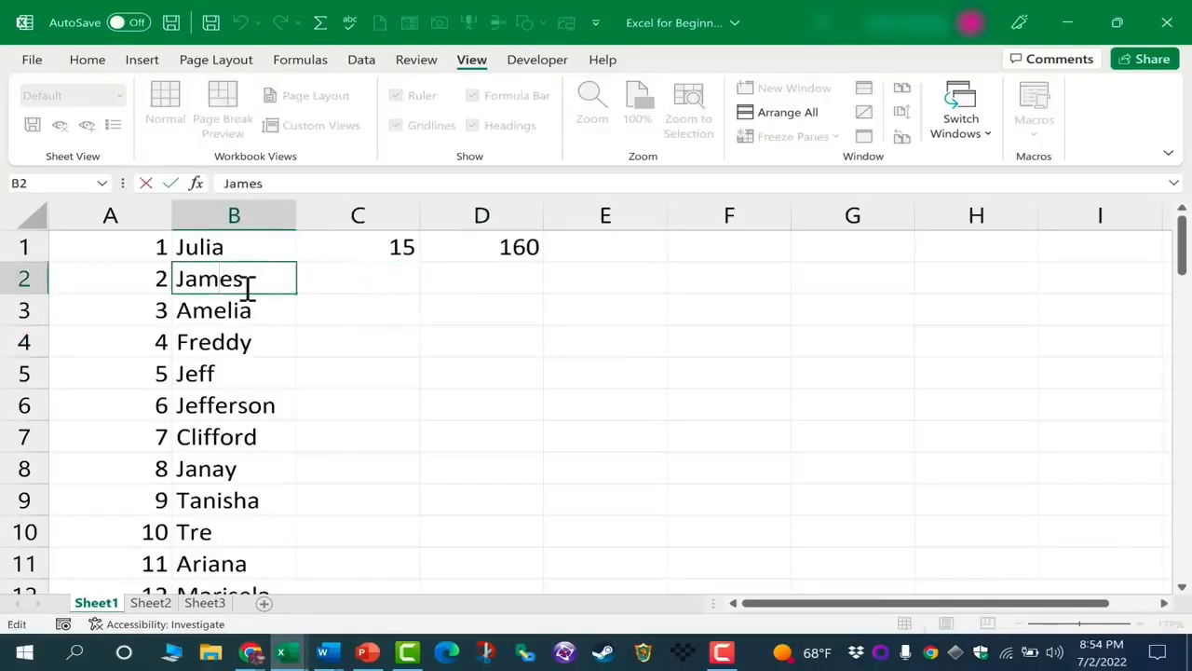
click(350, 274)
click(368, 244)
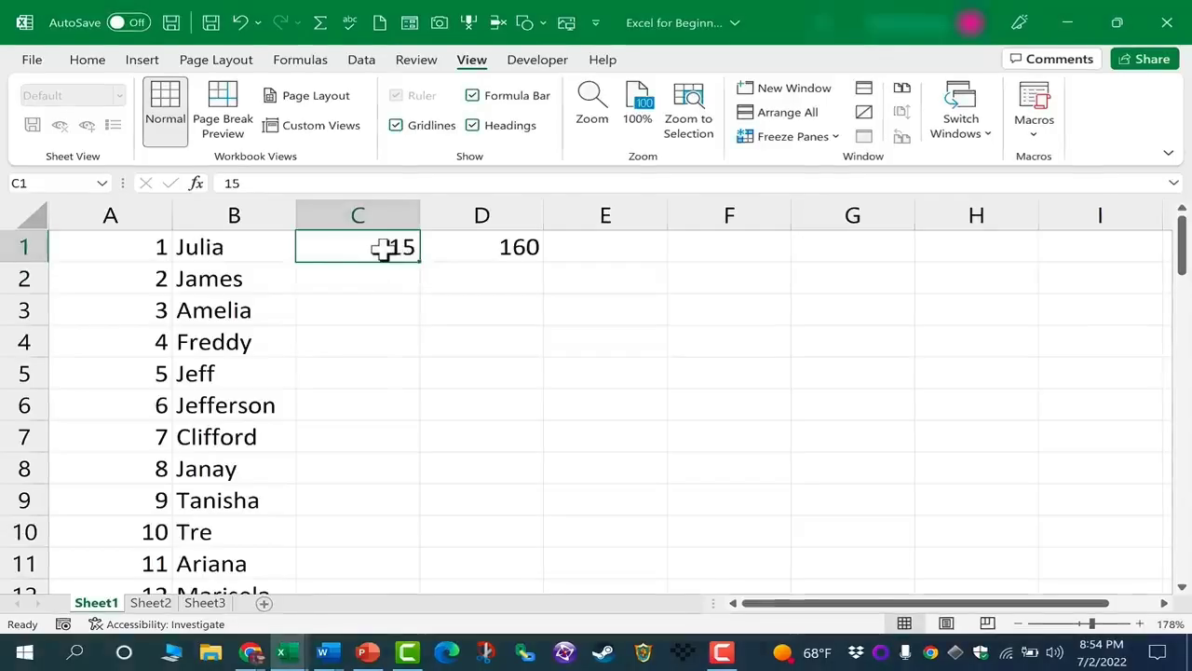
drag(232, 242, 248, 393)
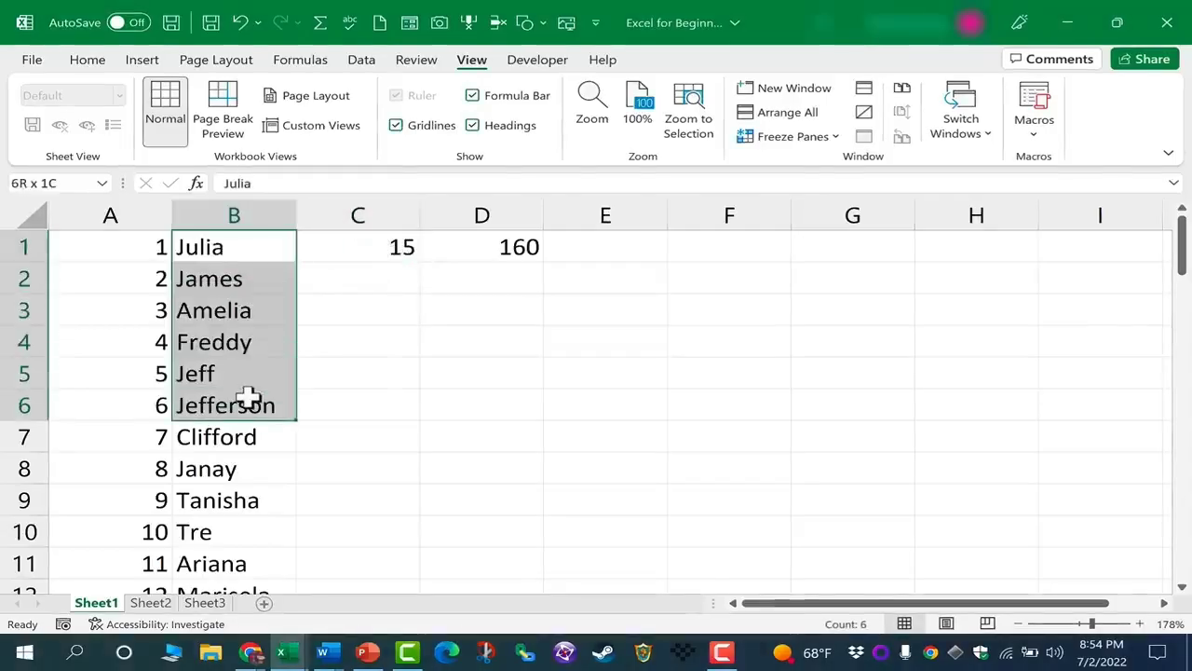
Copy cell C1, which holds the 15 in the first row
click(378, 251)
key(ctrl+c)
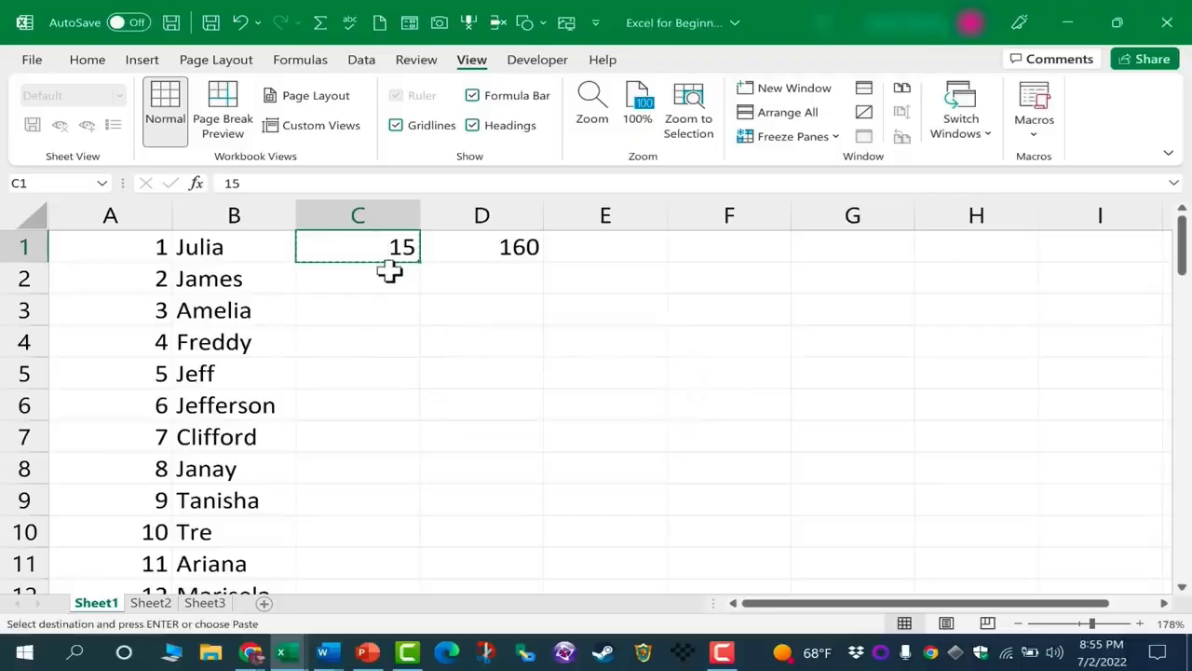
click(94, 63)
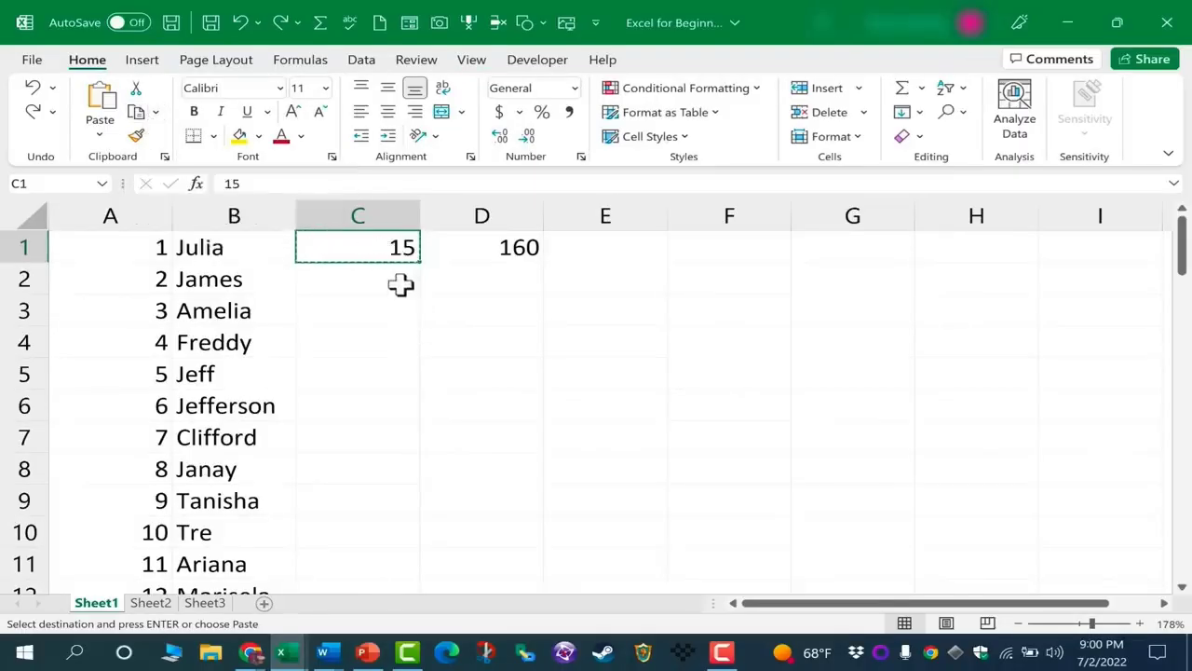
right_click(400, 248)
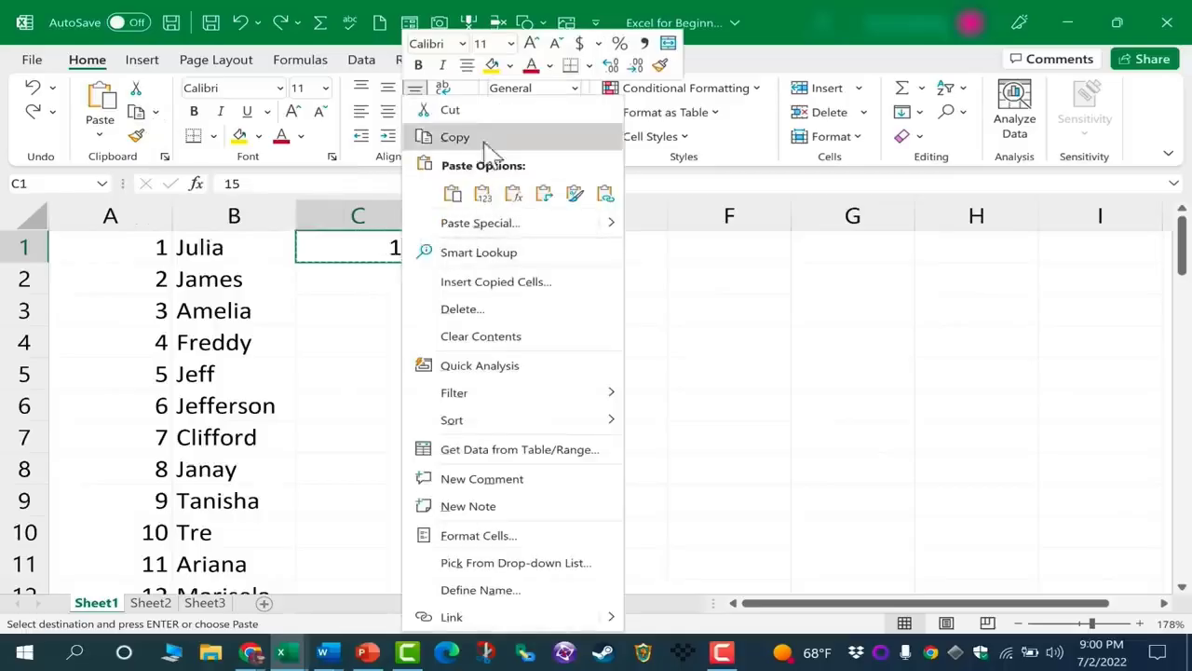
click(400, 251)
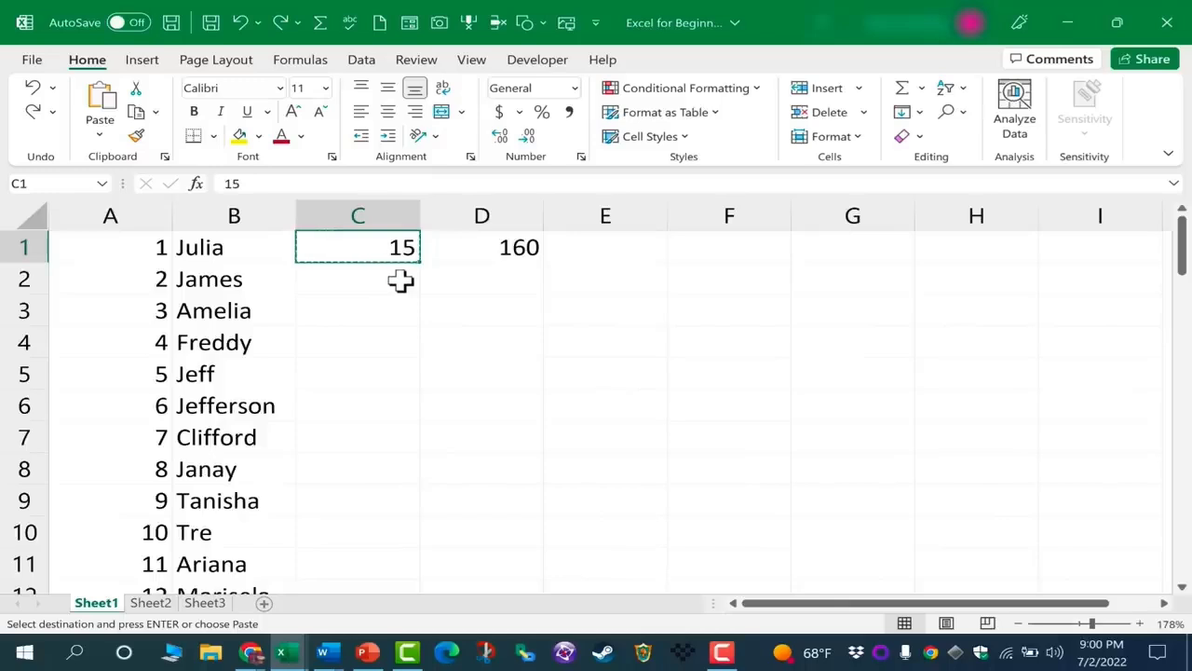
Paste the copied 15 into cells C2, C3, C4 and C5
click(401, 281)
key(ctrl+v)
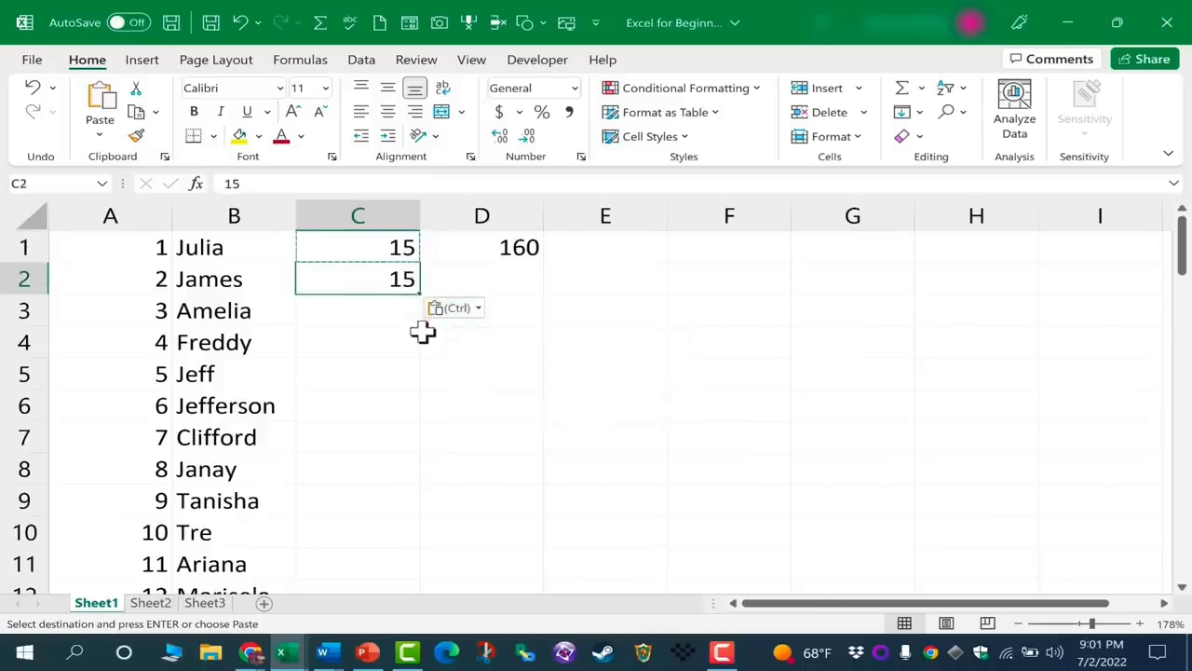
click(375, 314)
key(ctrl+v)
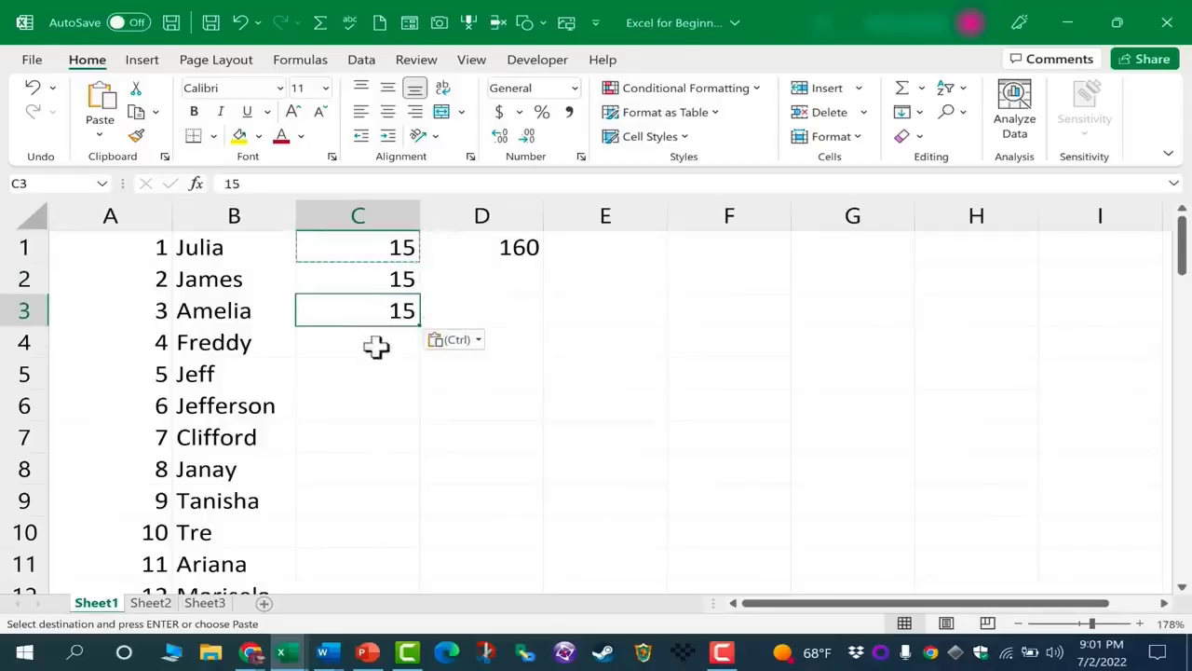
click(376, 344)
key(ctrl+v)
click(390, 376)
key(ctrl+v)
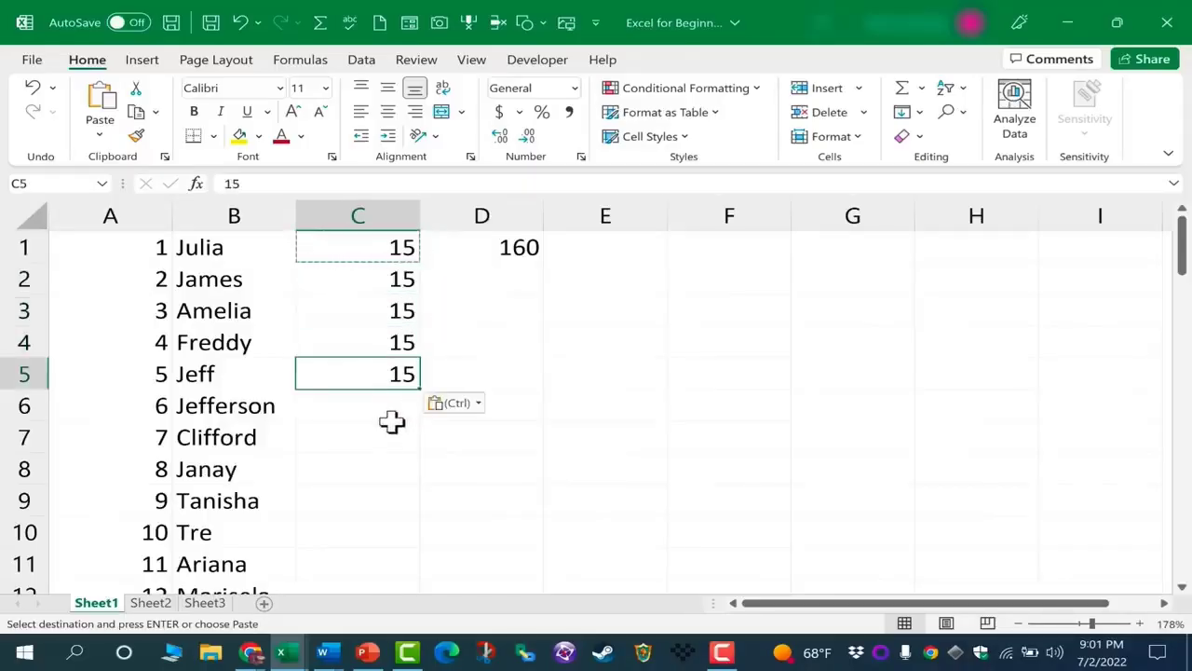
Fill the 15 from cell C5 down column C to row 70, the end of the name list
click(391, 429)
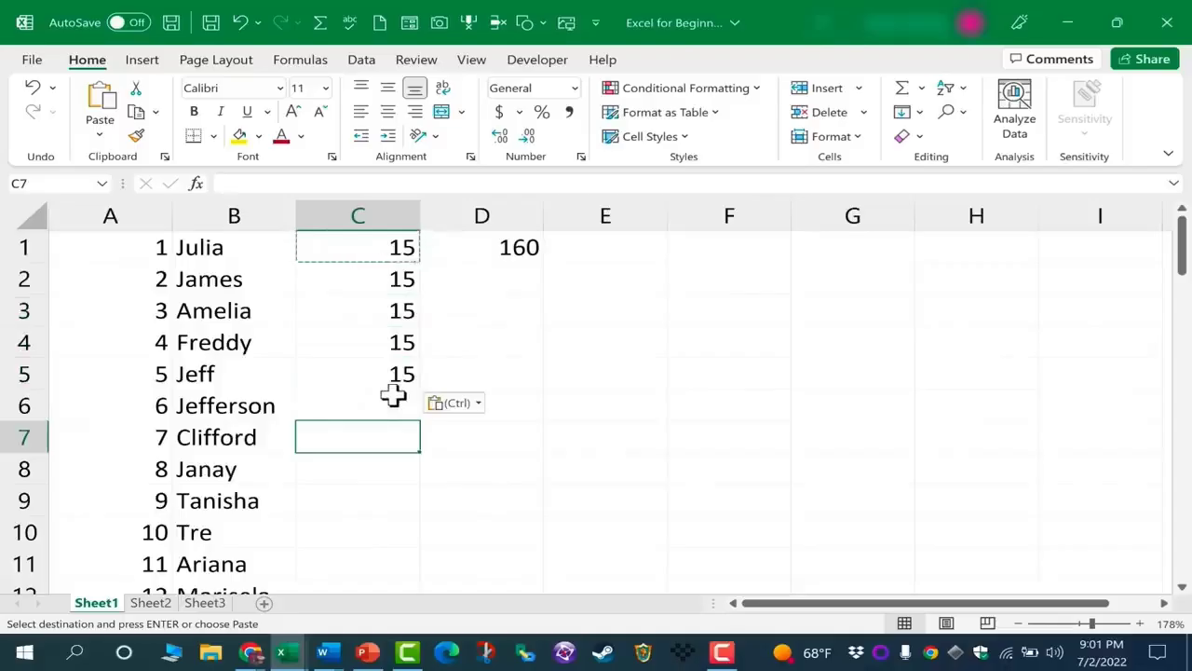
click(395, 375)
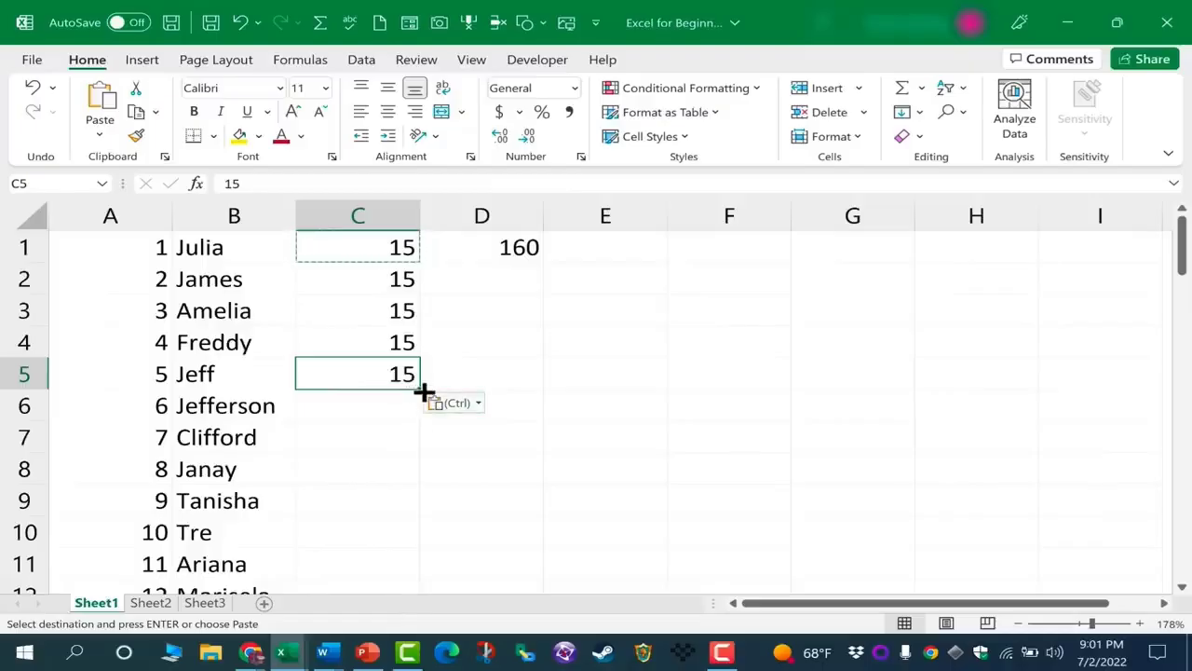
drag(422, 392, 391, 484)
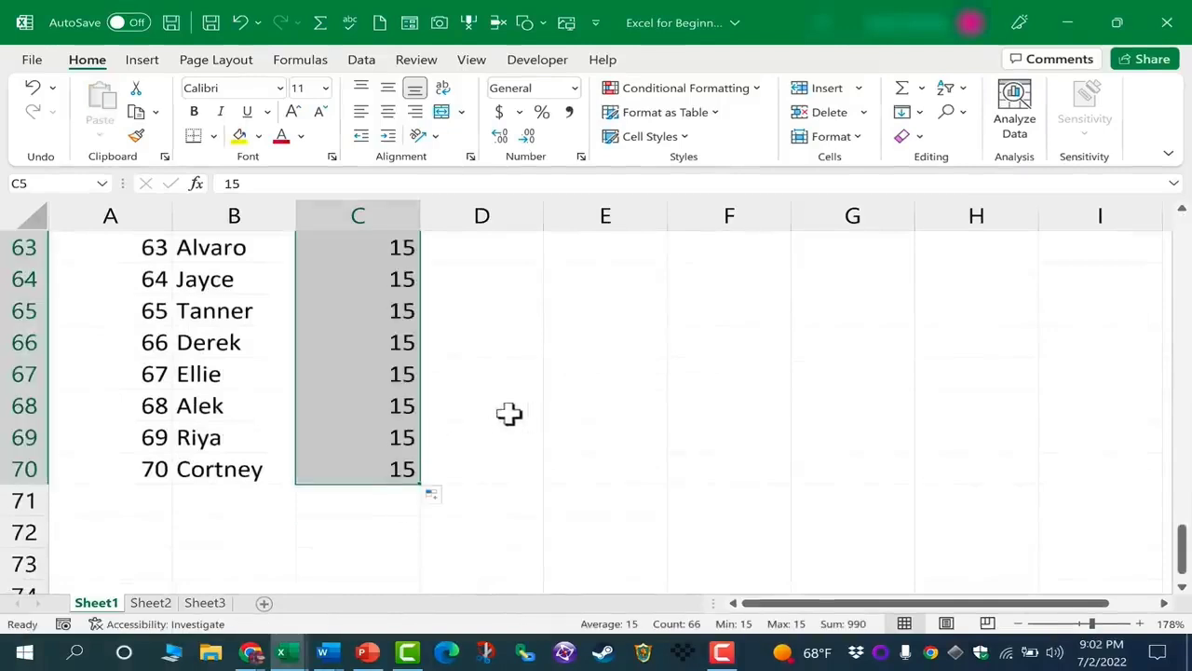
scroll(508, 414, up, 20)
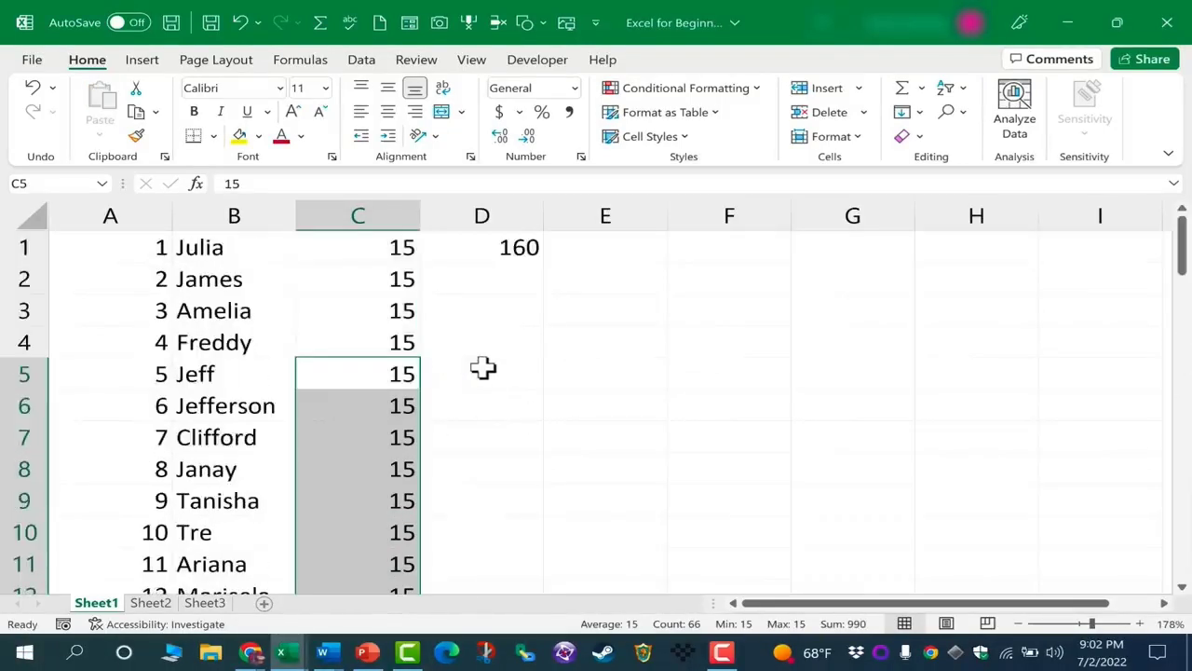
click(484, 368)
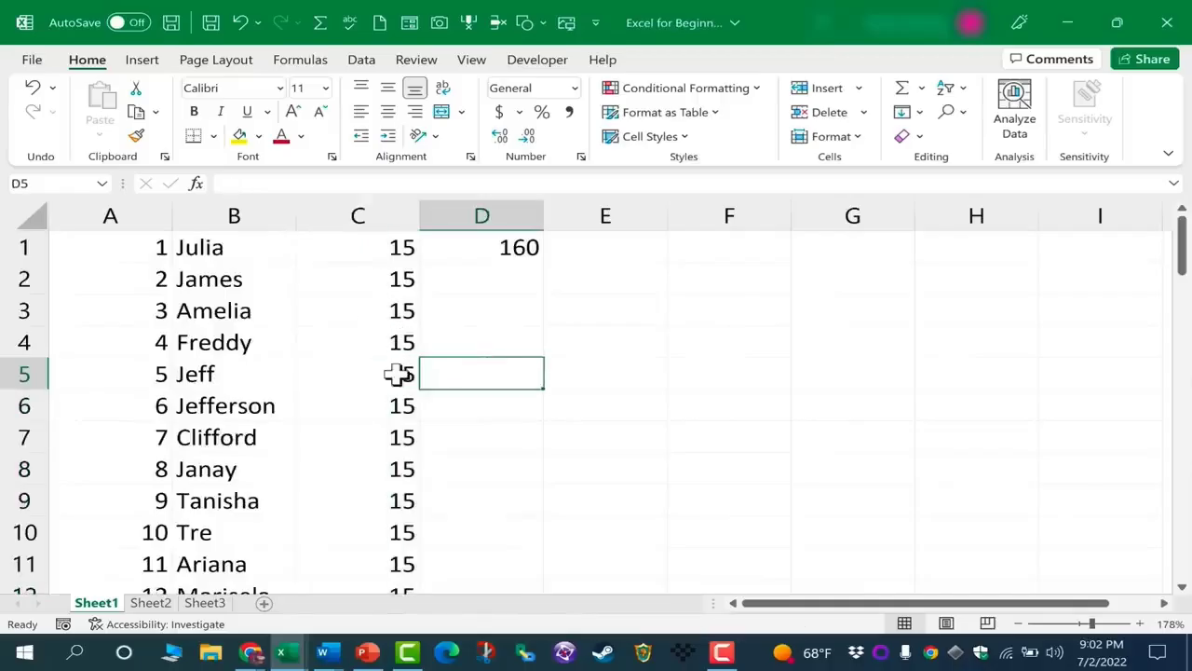
Replace the value in cell C3 with 16
click(391, 315)
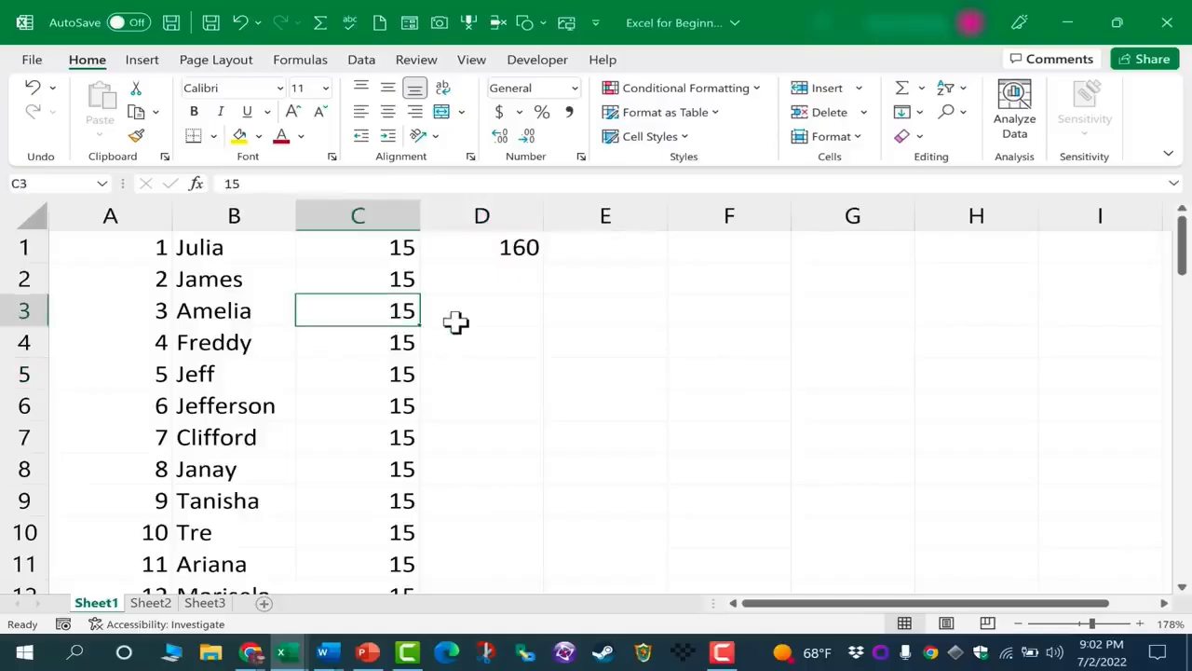
text(16)
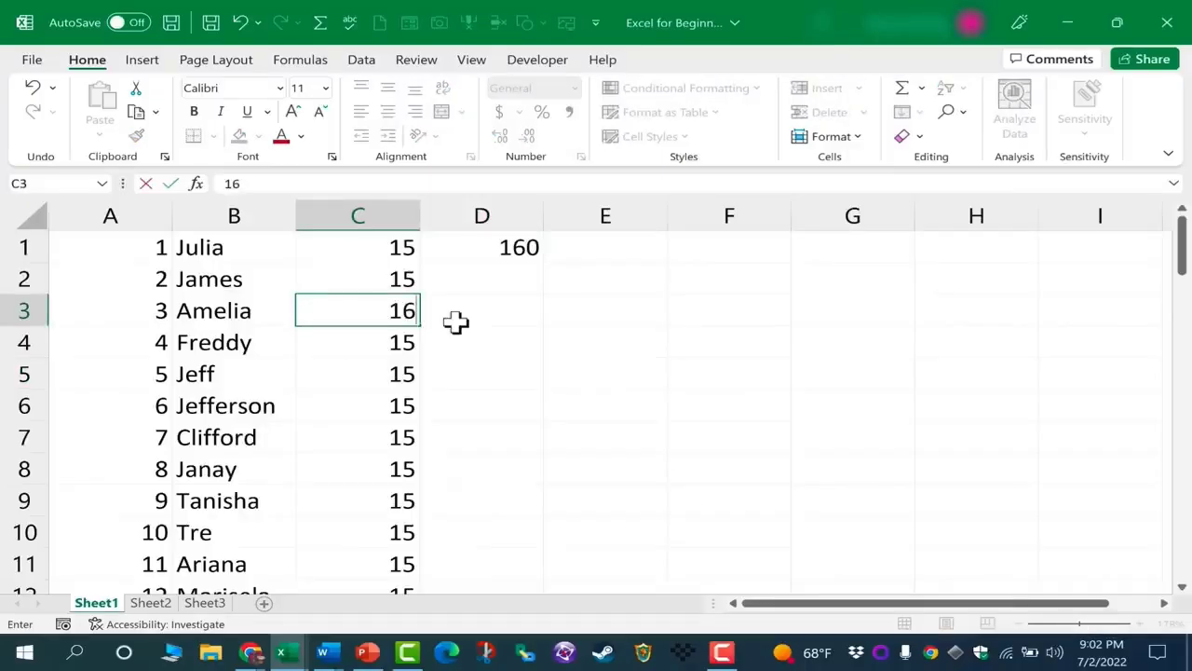
key(Return)
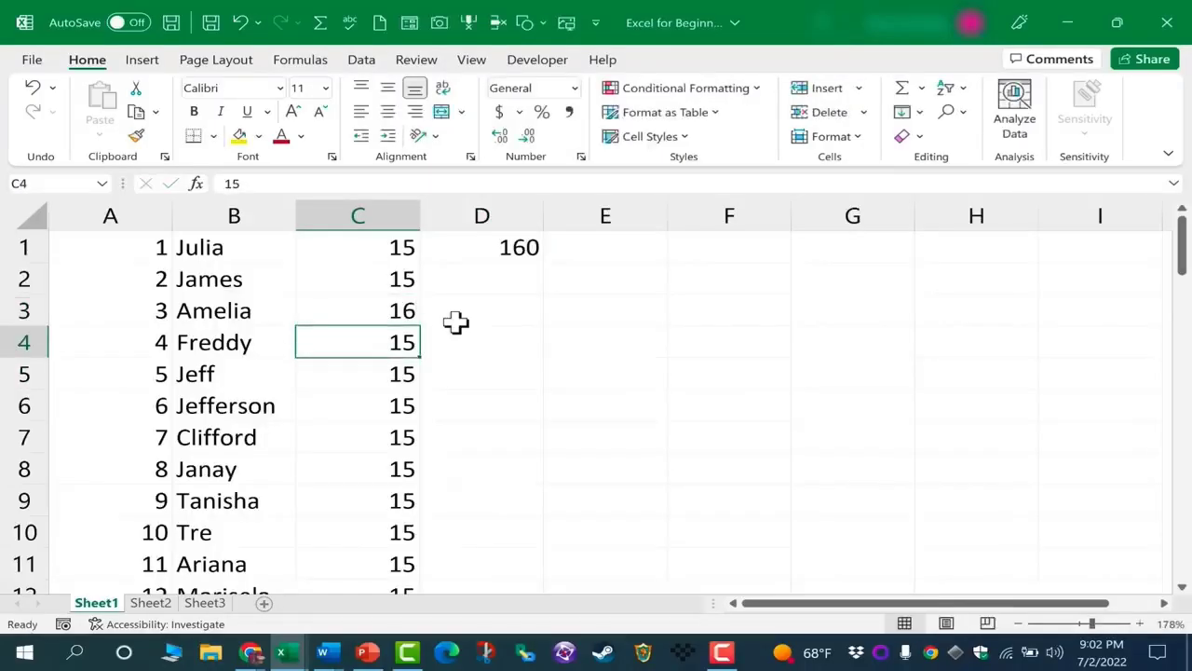
click(383, 316)
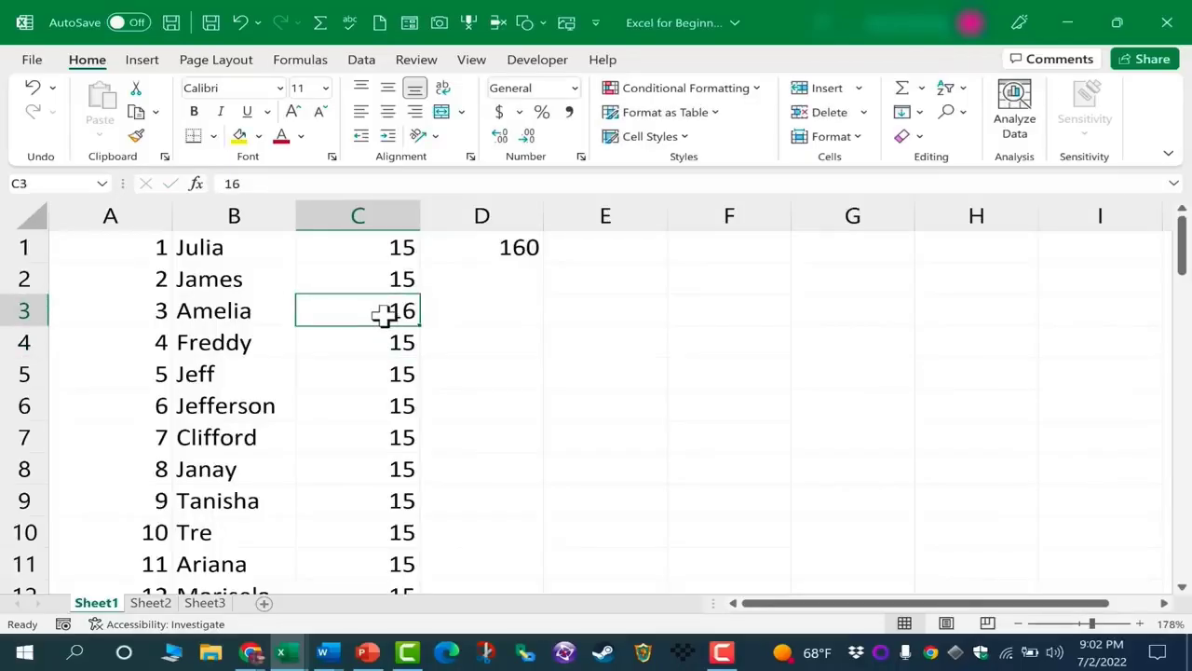
key(BackSpace)
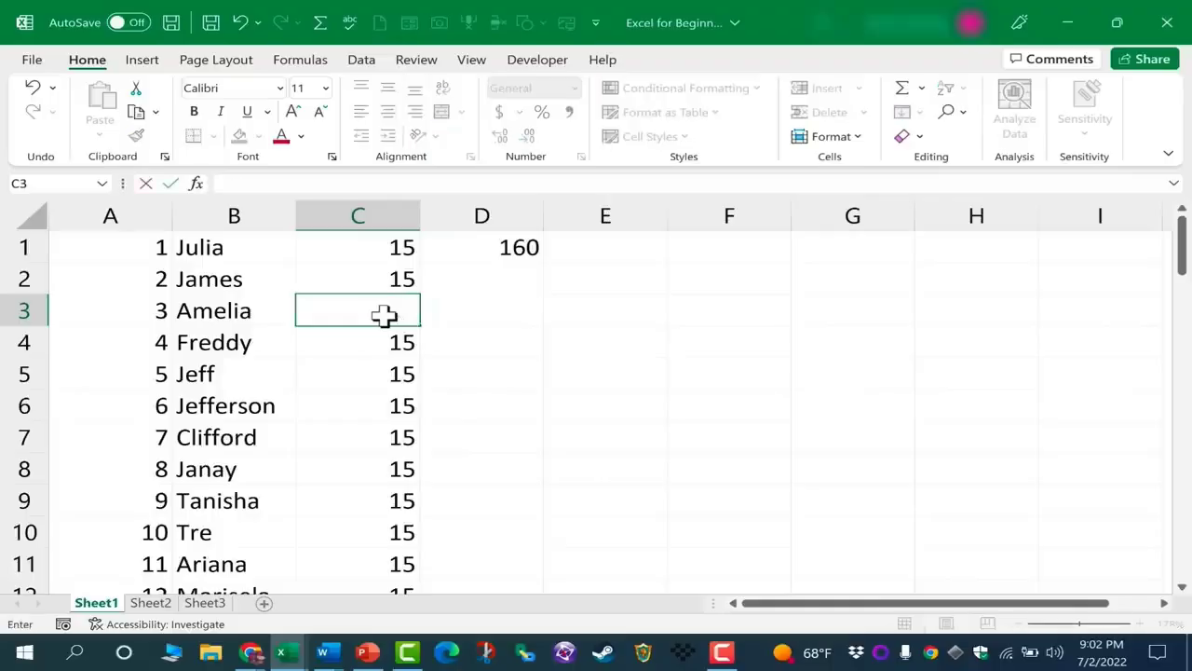
key(Escape)
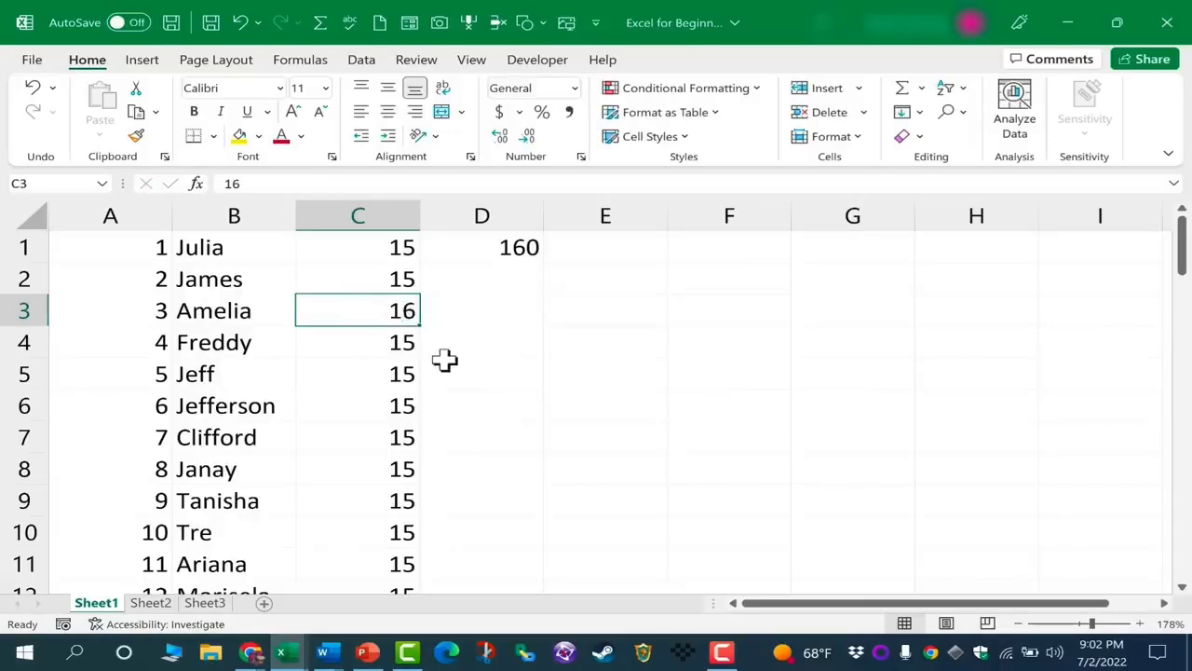
right_click(410, 321)
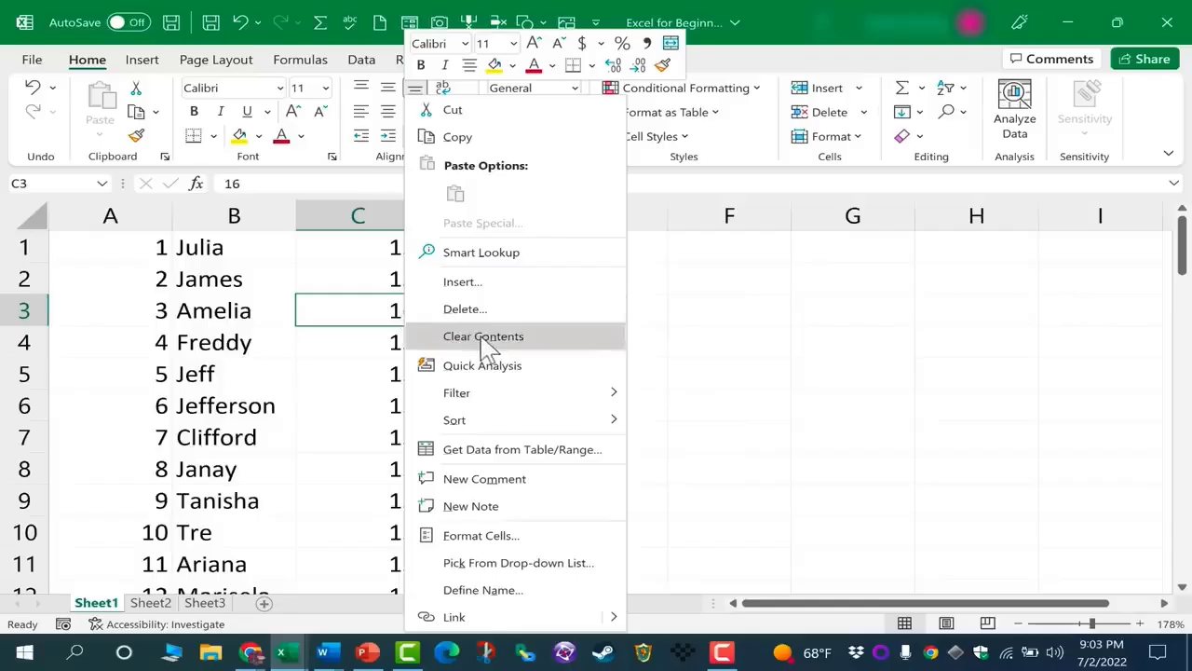
click(375, 341)
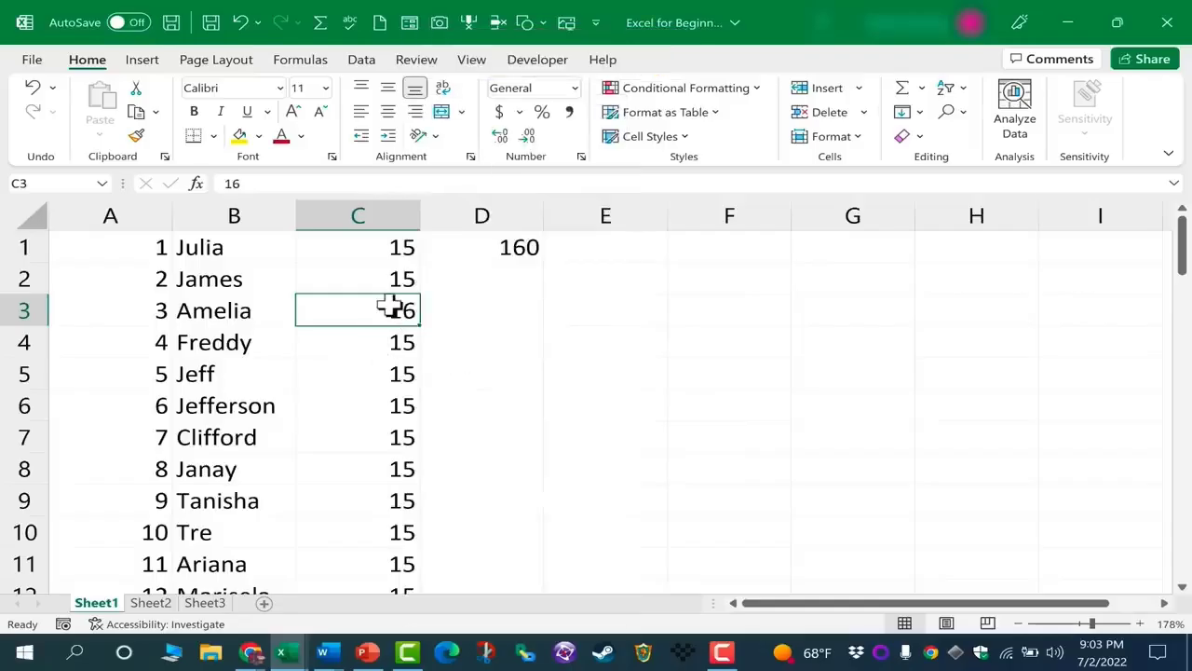
Clear everything from the range B2:D6 and undo the clearing
drag(261, 284, 457, 406)
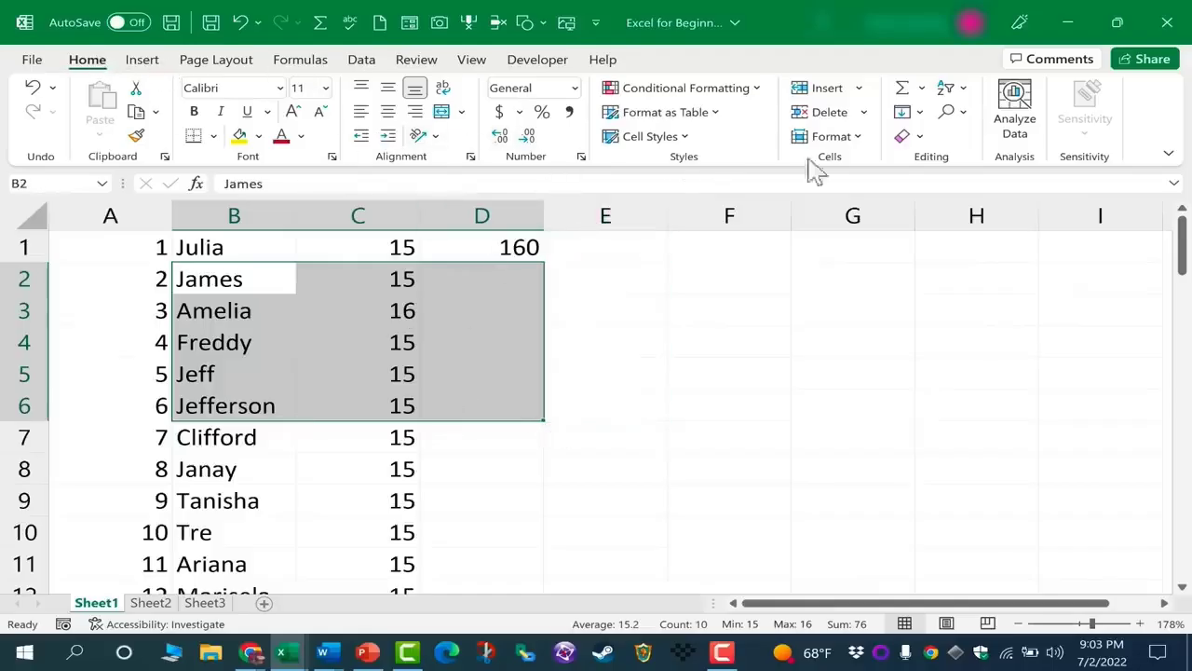
click(880, 156)
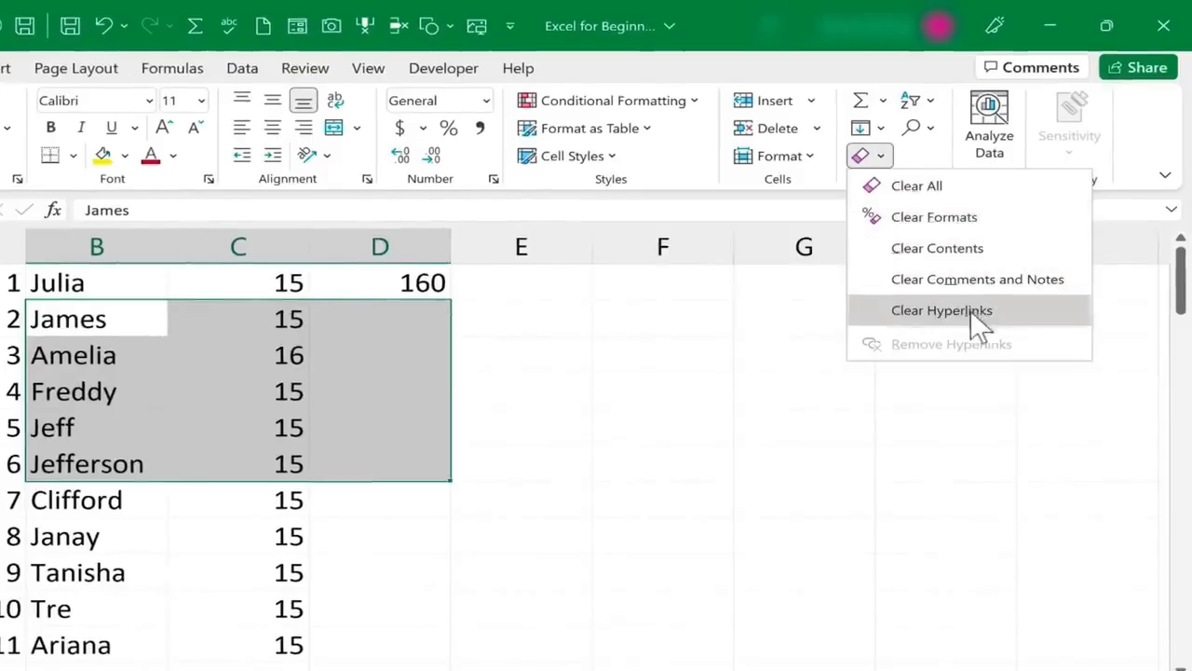
click(925, 191)
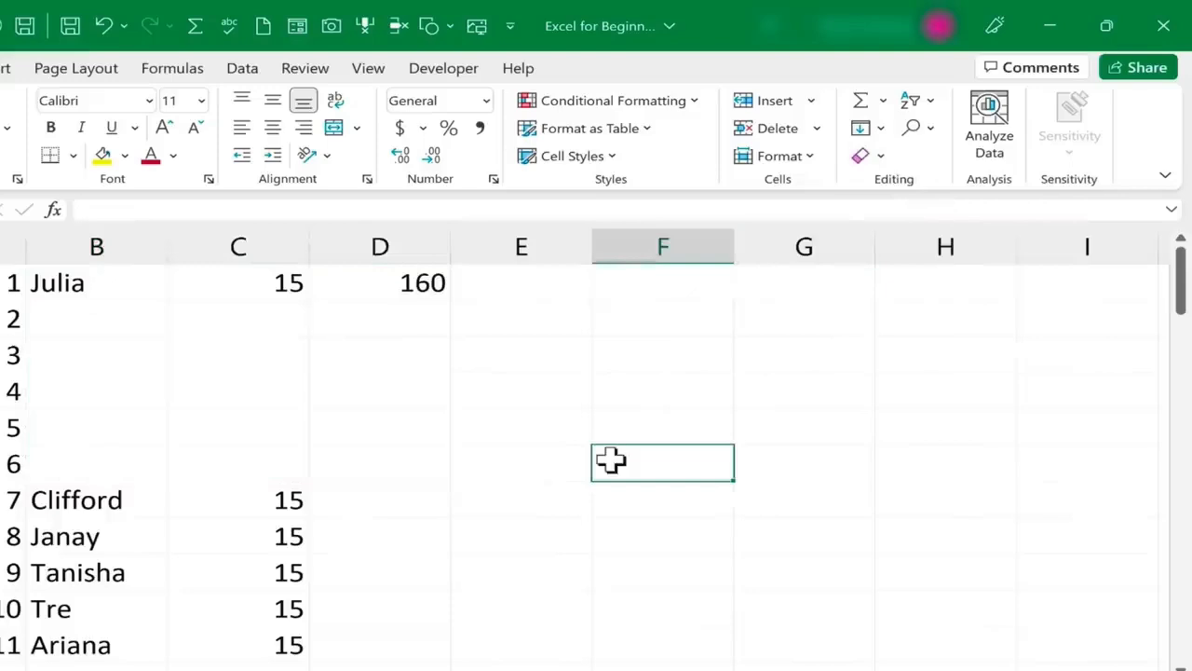
key(ctrl+z)
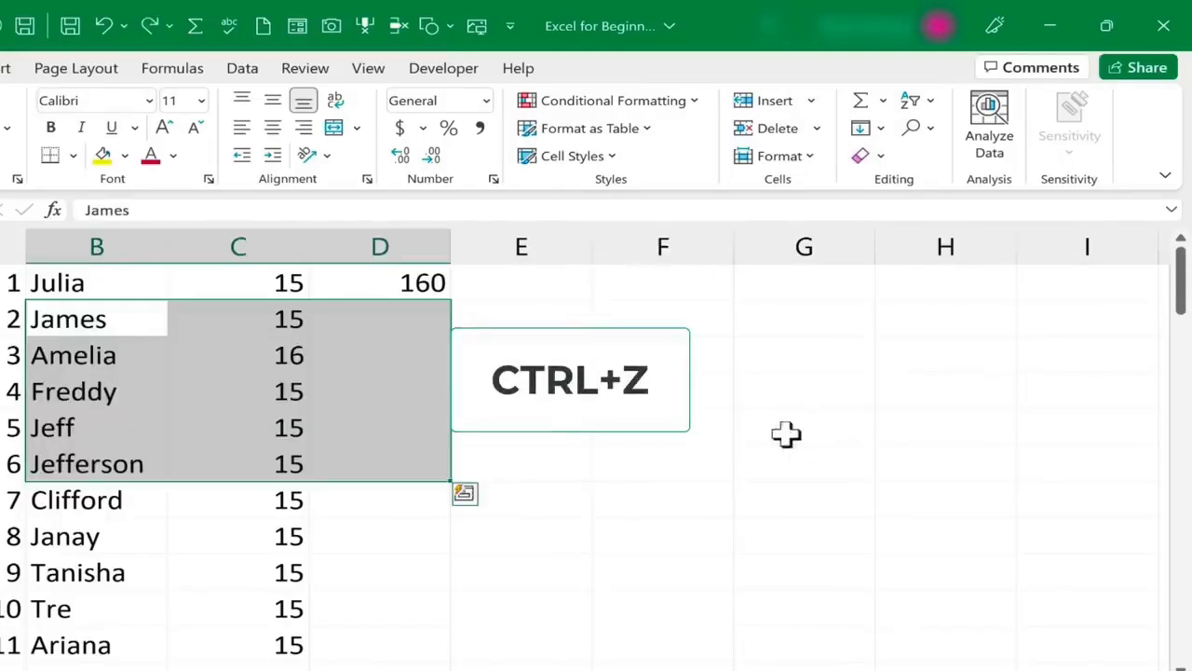
click(559, 455)
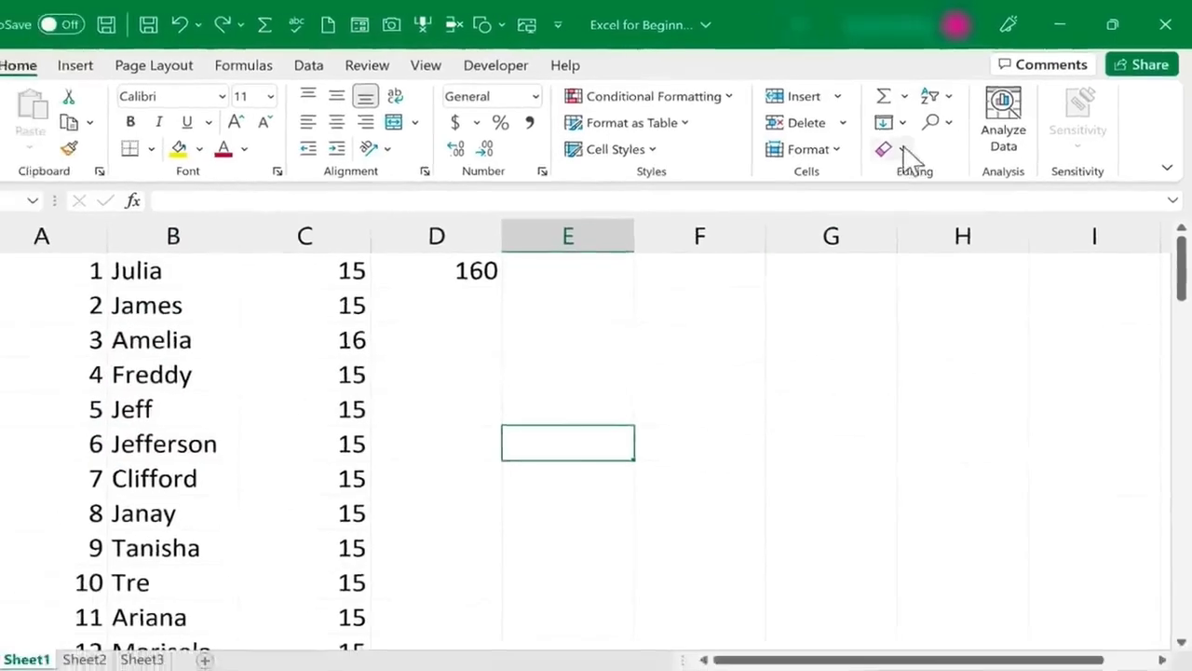
click(875, 154)
click(914, 181)
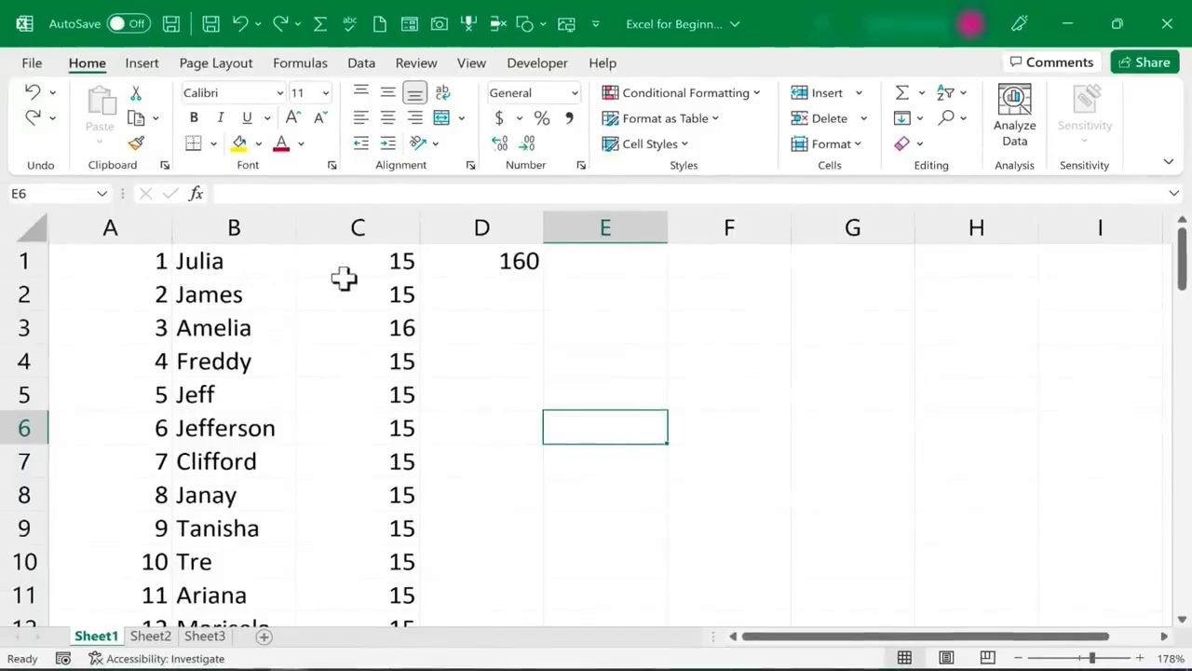
Move the active cell among C1, D1 and C3, ending on C2
click(376, 267)
click(517, 266)
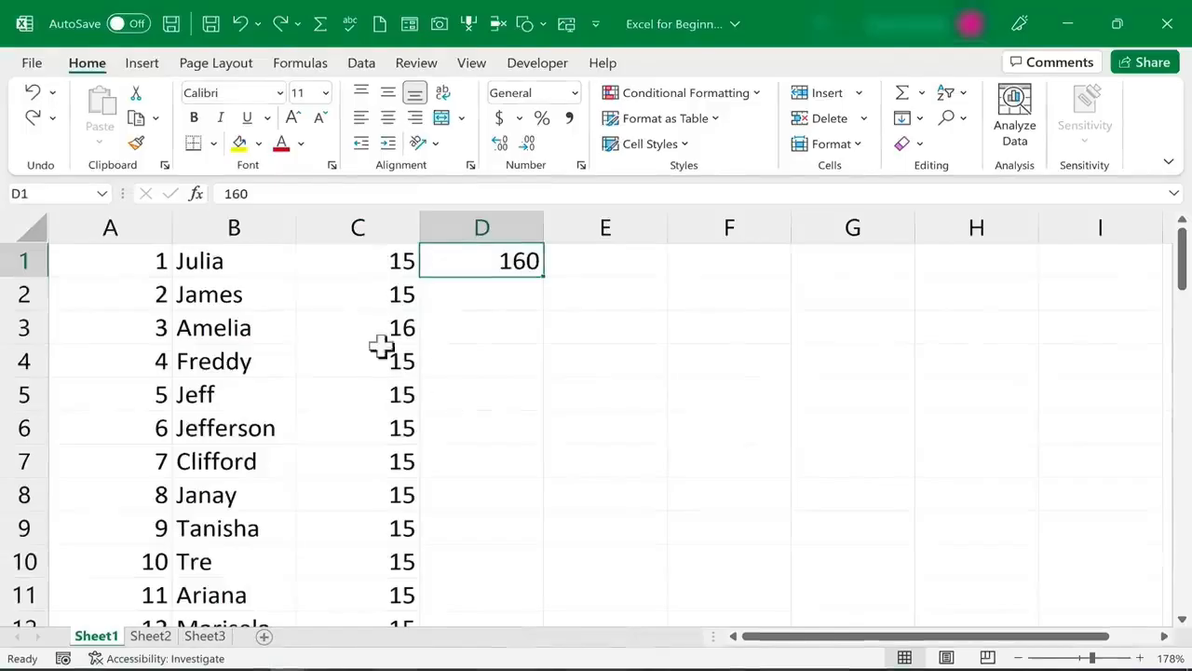
click(388, 335)
click(505, 270)
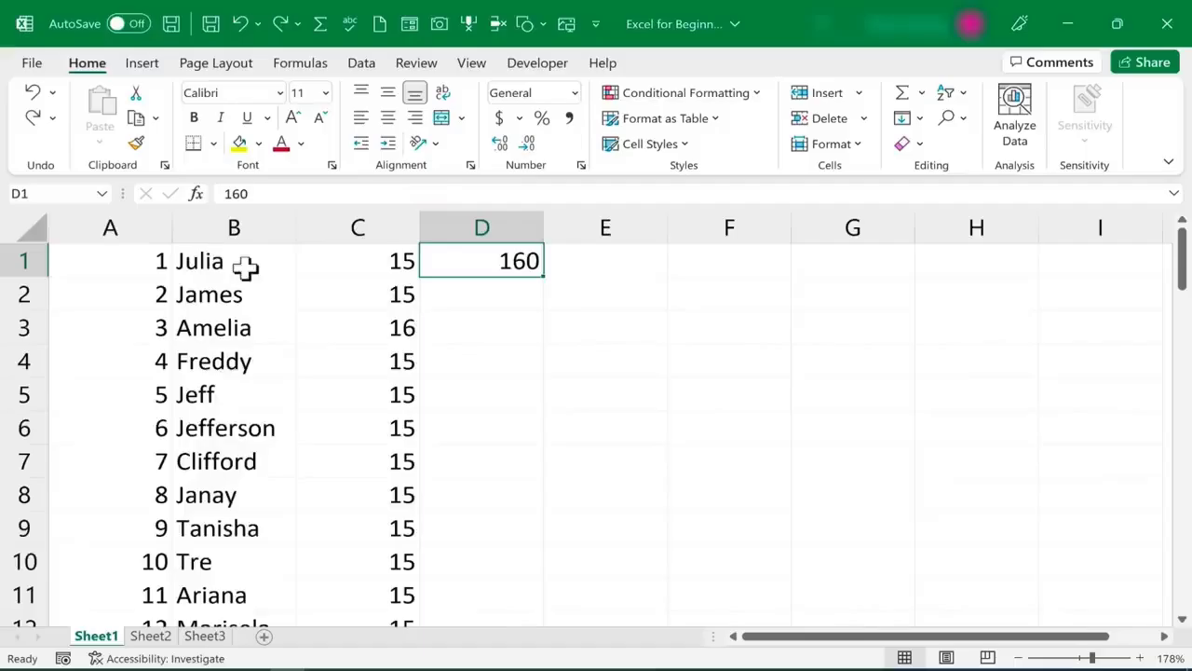
key(Down)
key(Left)
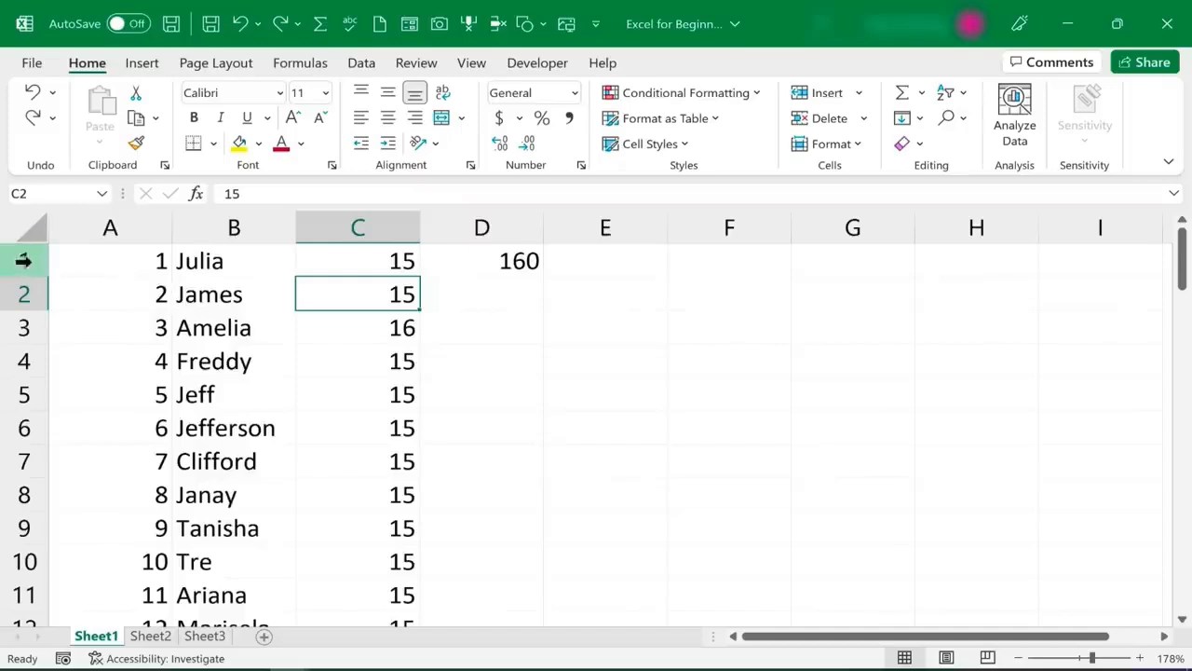
Insert a blank row above row 1 and select cell B4
right_click(19, 260)
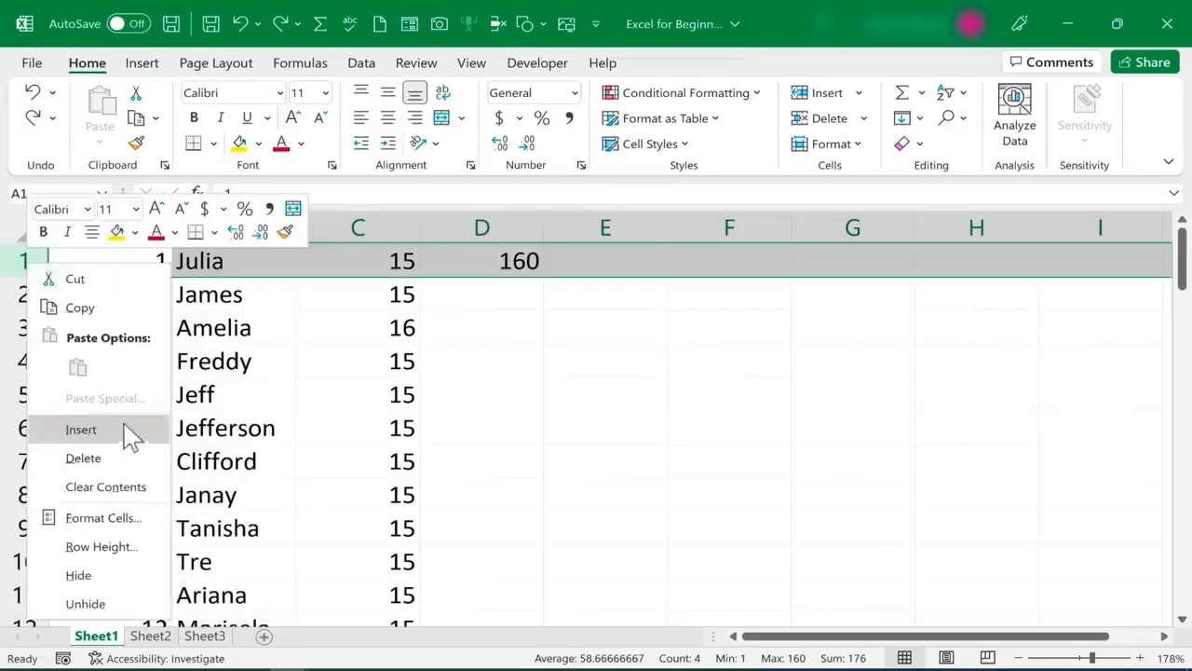
click(122, 431)
click(228, 363)
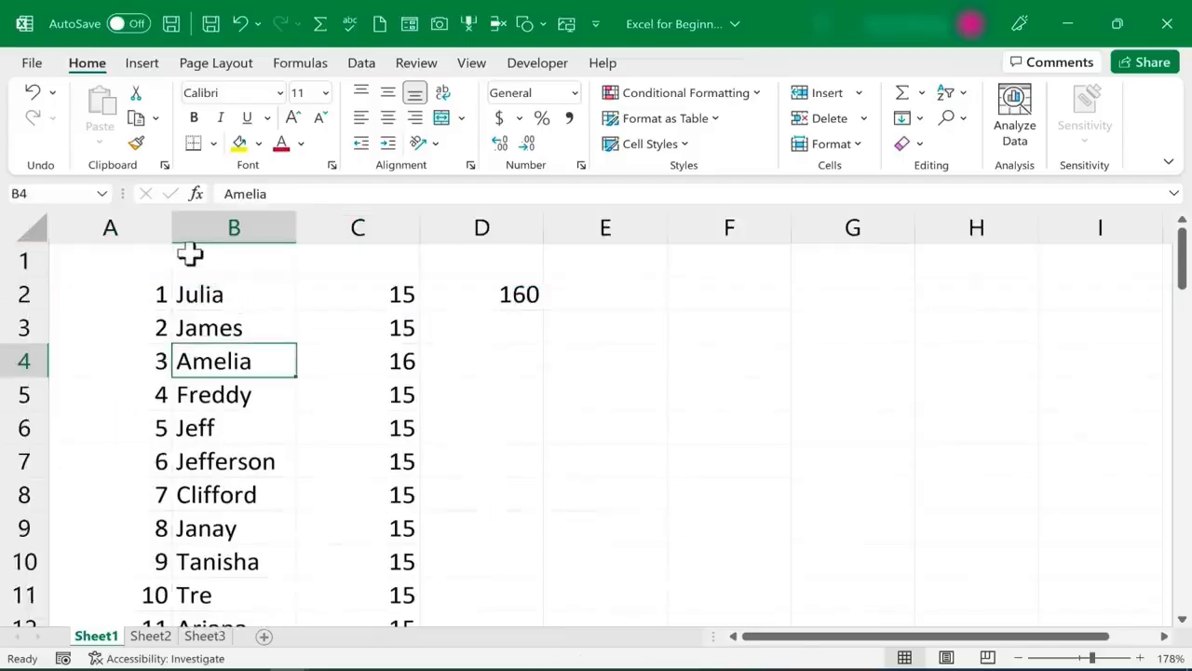
Insert a blank column before the numbering in column A and another between the names and the column of 15s
right_click(109, 226)
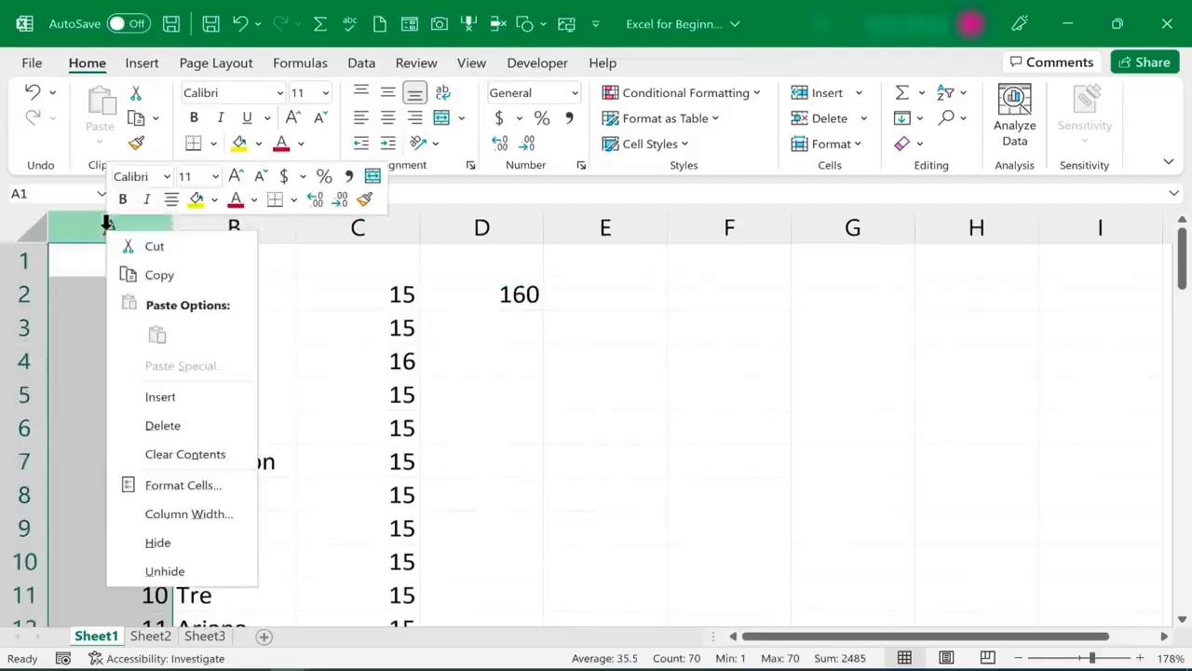
click(177, 393)
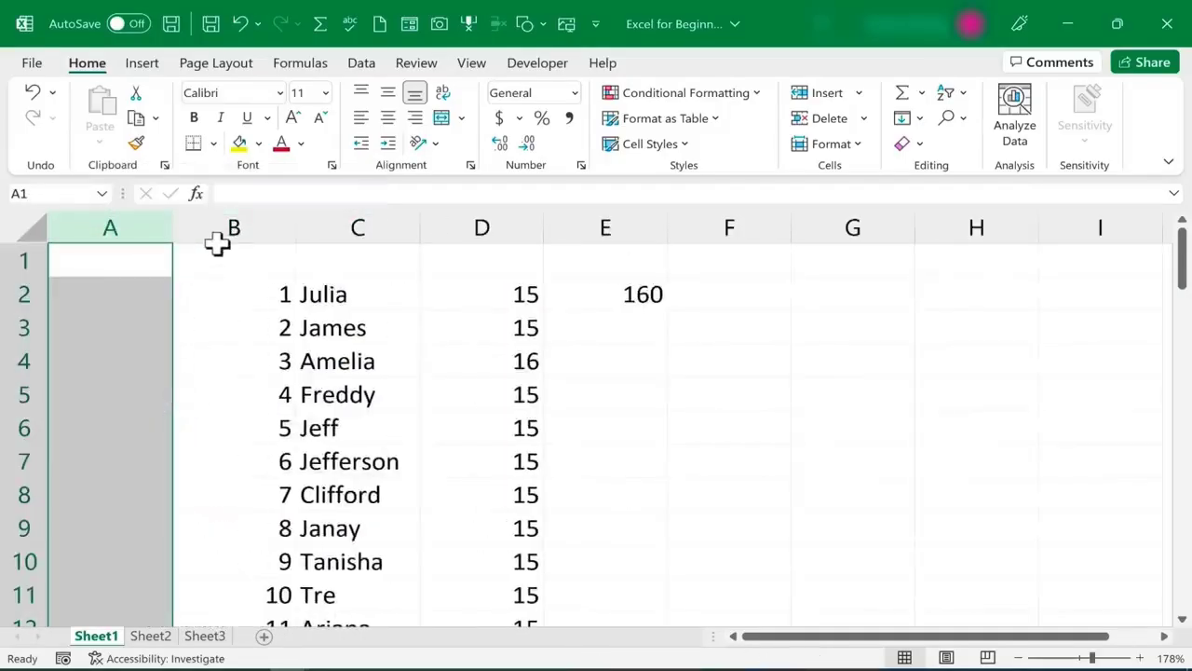
click(466, 229)
right_click(465, 231)
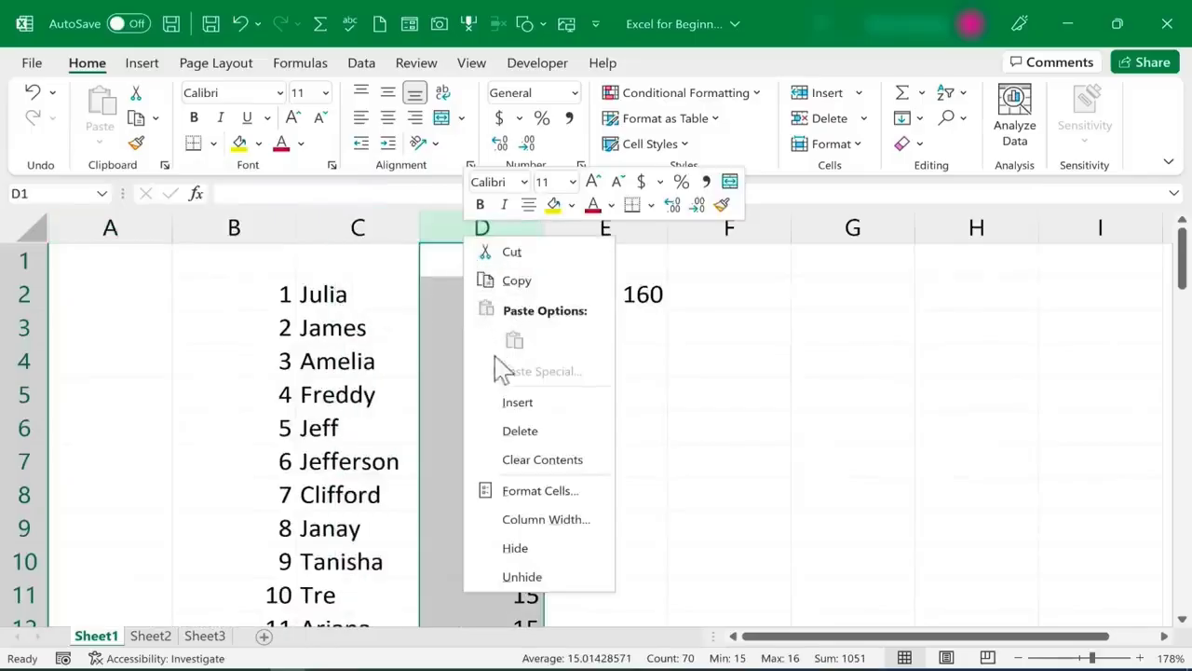
click(527, 407)
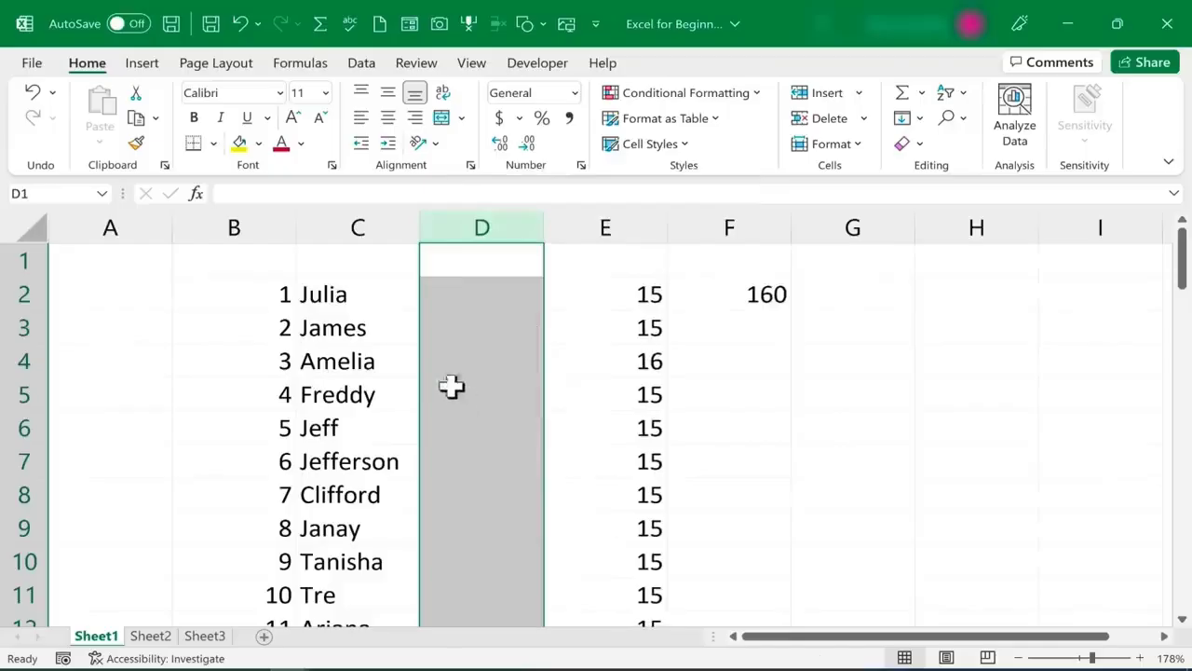
Insert a blank row above row 5 and select cell B3
right_click(14, 394)
click(85, 205)
click(238, 320)
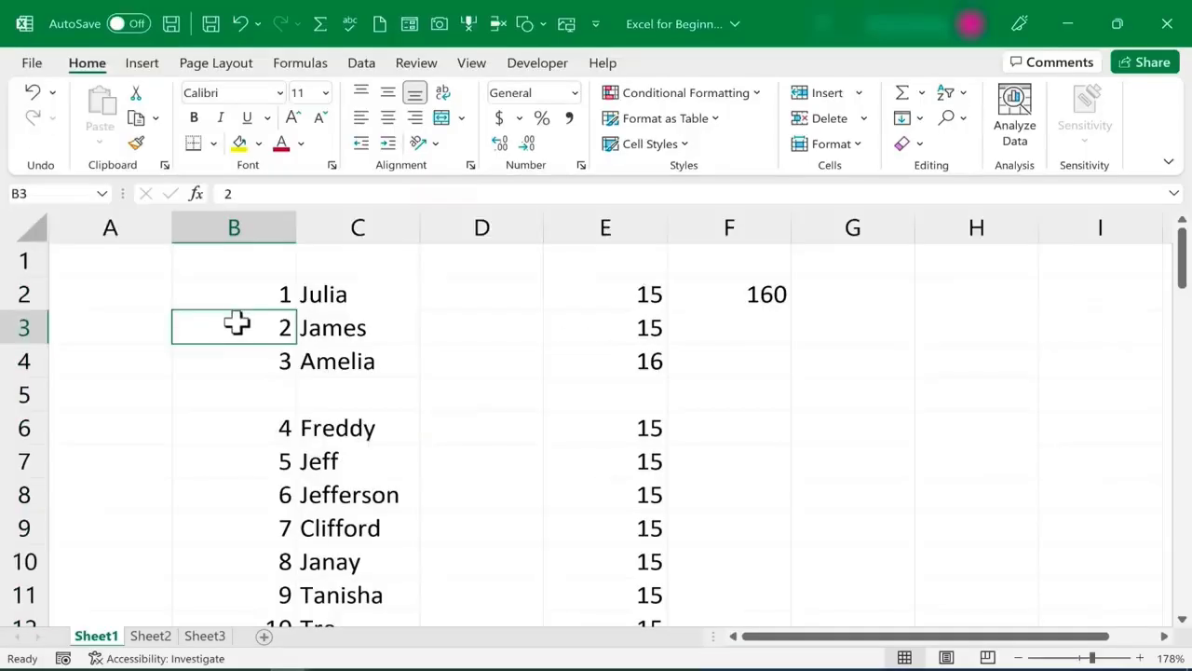
Undo the last row insertion and both column insertions
key(ctrl+z)
key(ctrl+z)
key(ctrl+z)
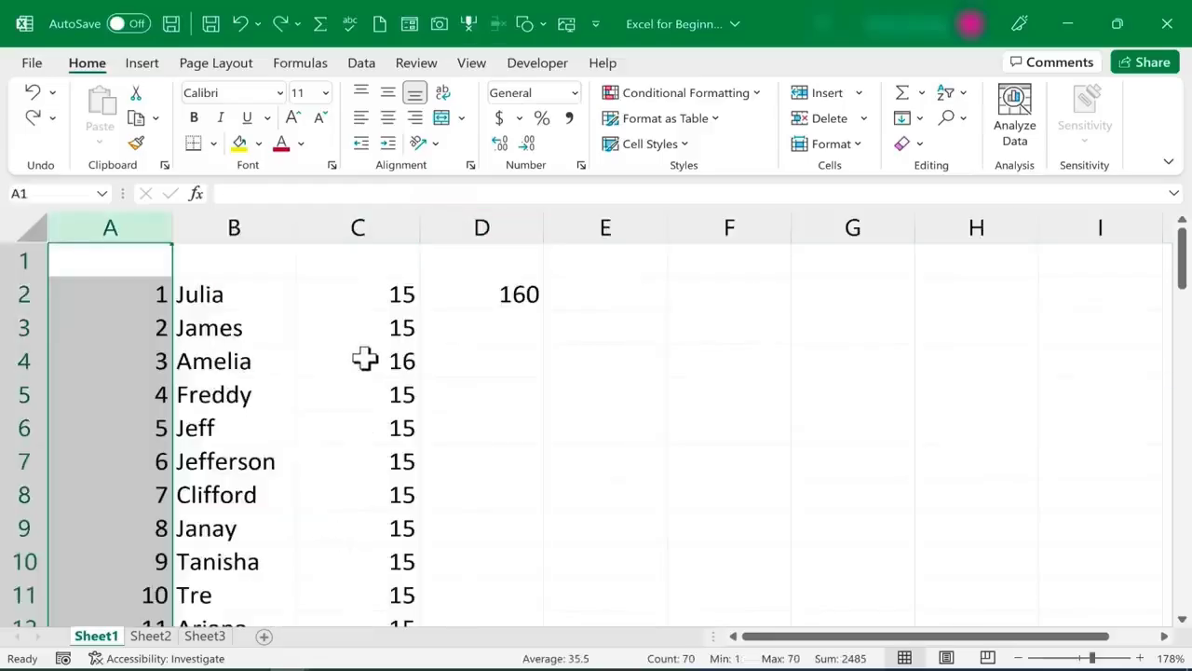
click(335, 336)
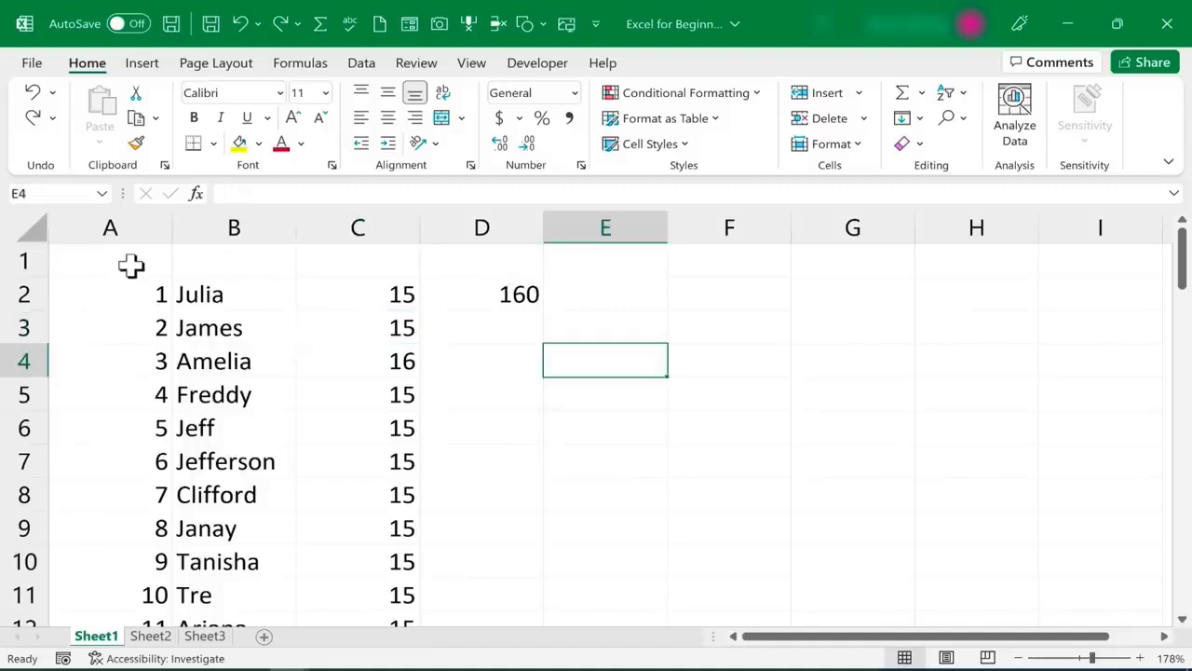
Enter the headers Employee ID in A1 and Name in B1
click(131, 267)
text(Employee)
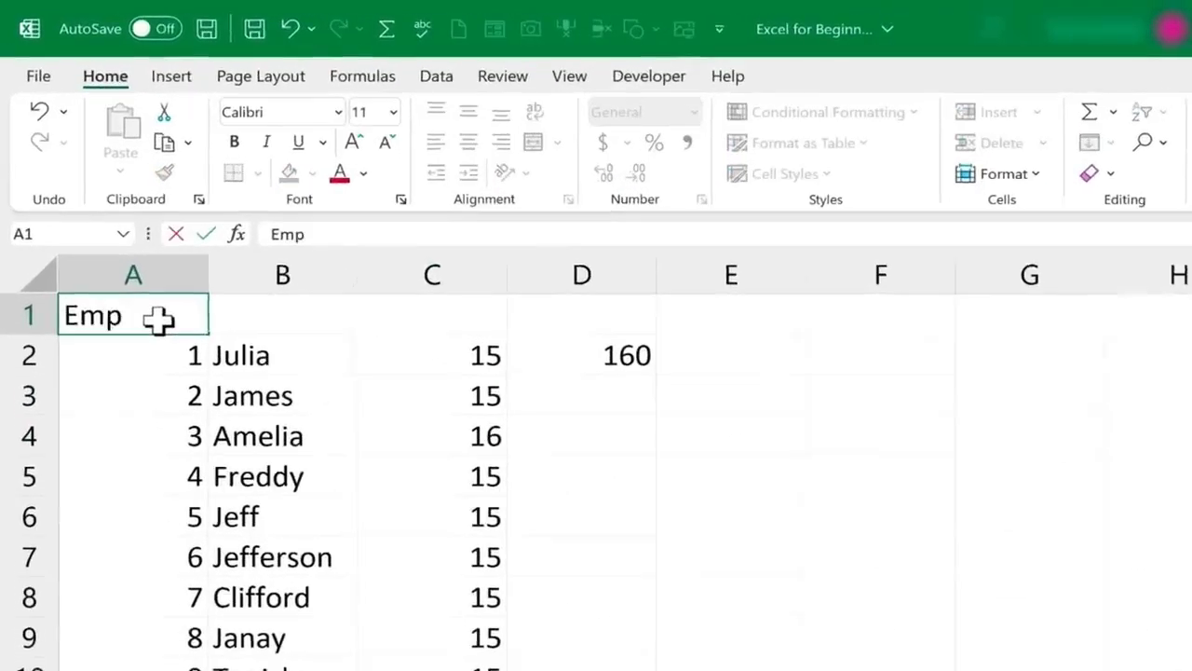
text( ID)
key(Tab)
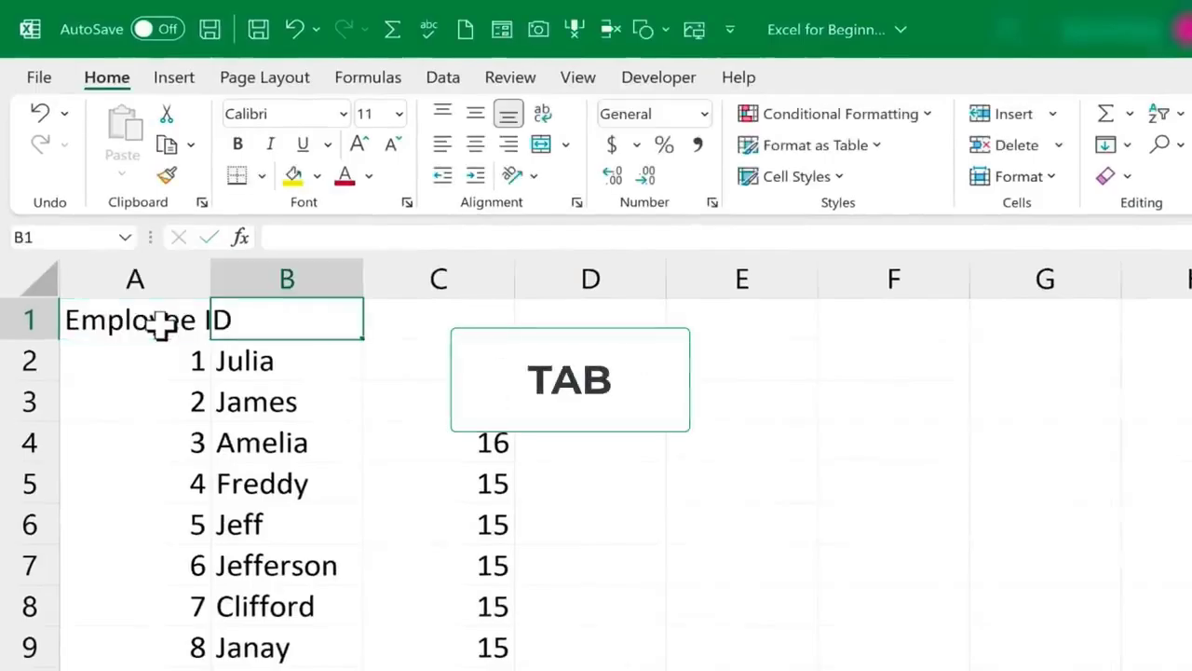
text(Name)
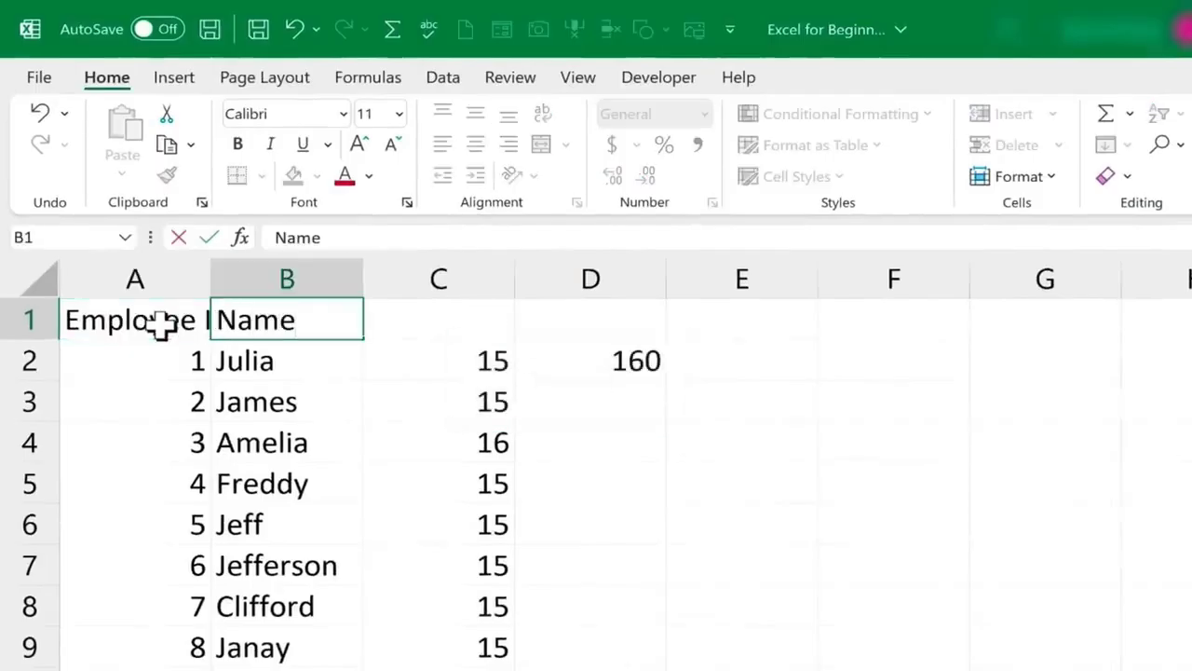
key(Tab)
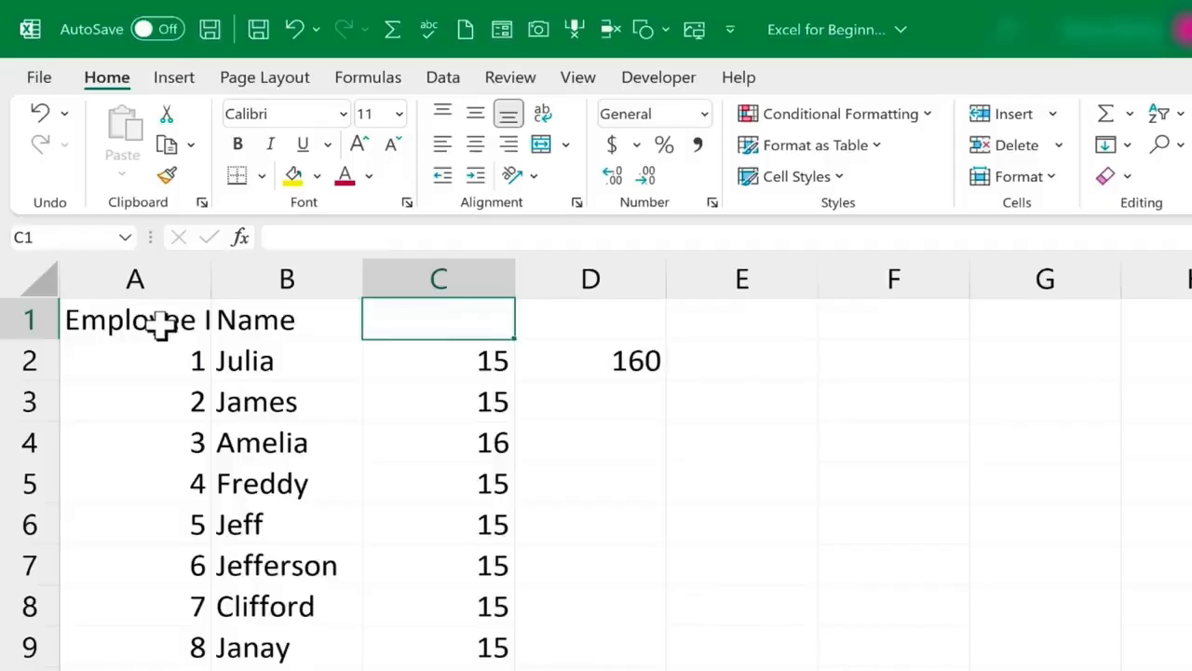
Enter the headers Hourly Wage in C1, Hours Worked in D1 and Taxable Income in E1
text(Hourly Wage)
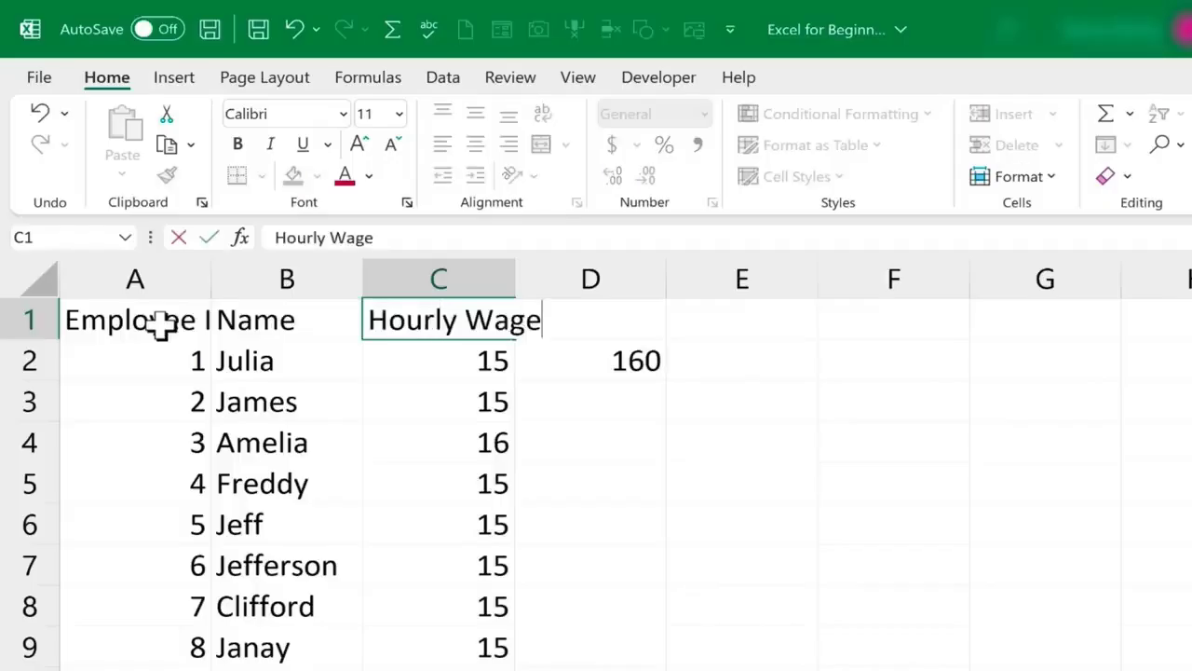
key(Tab)
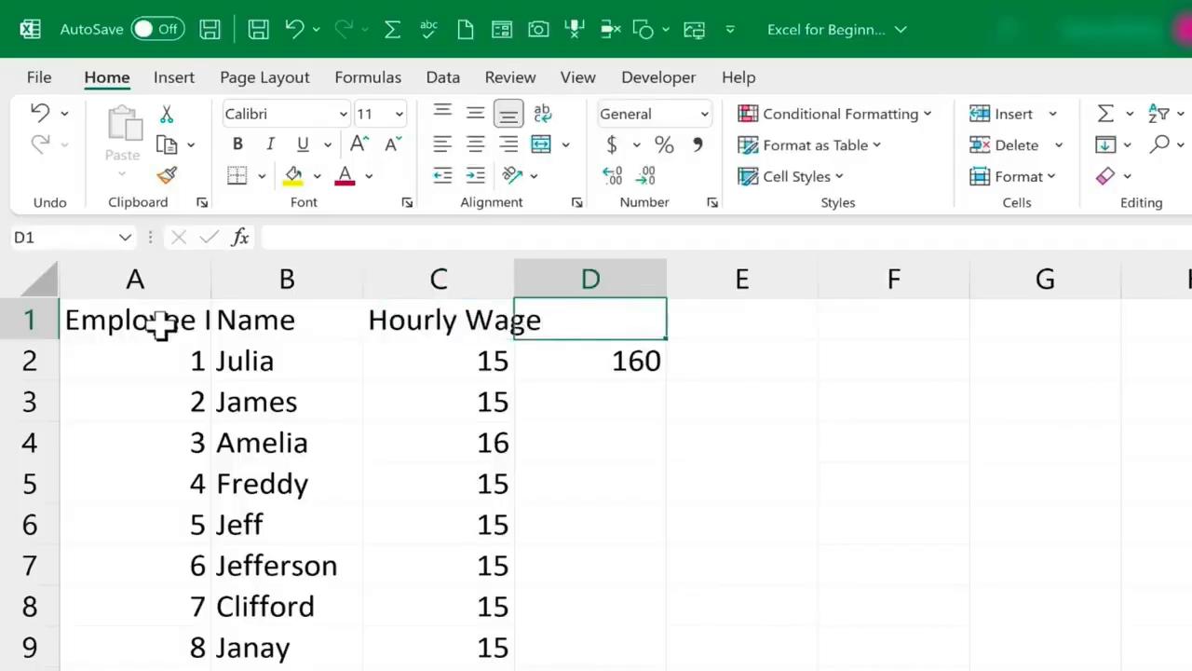
text(Hours Worked)
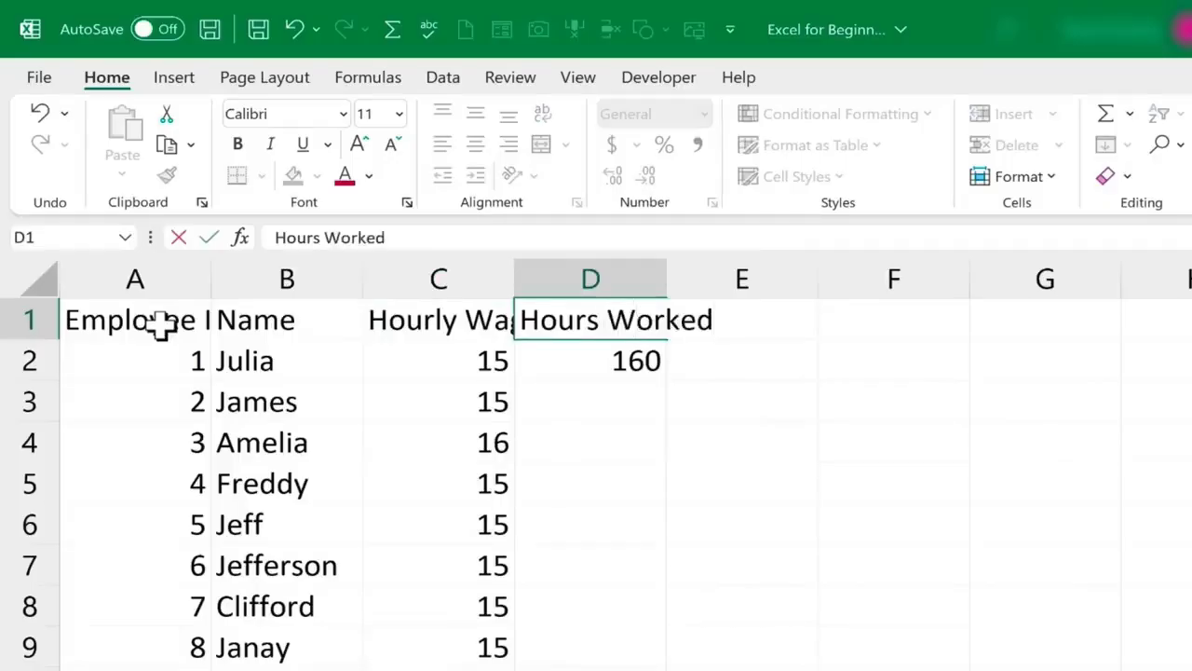
key(Tab)
text(Taxable)
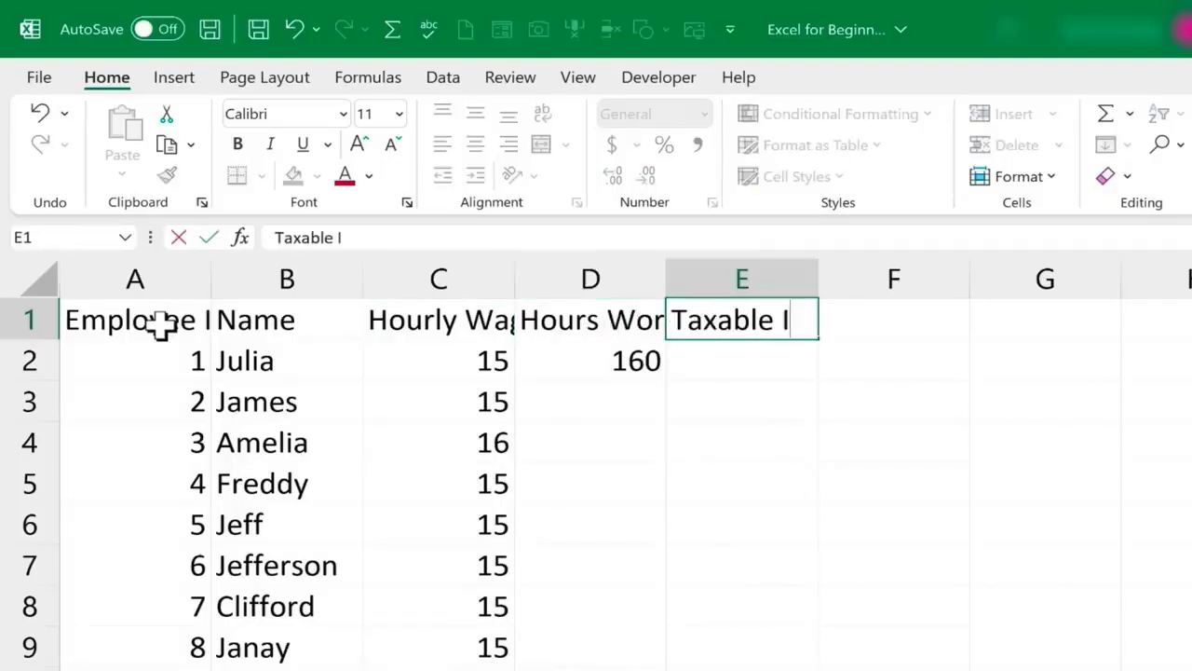
text( Income)
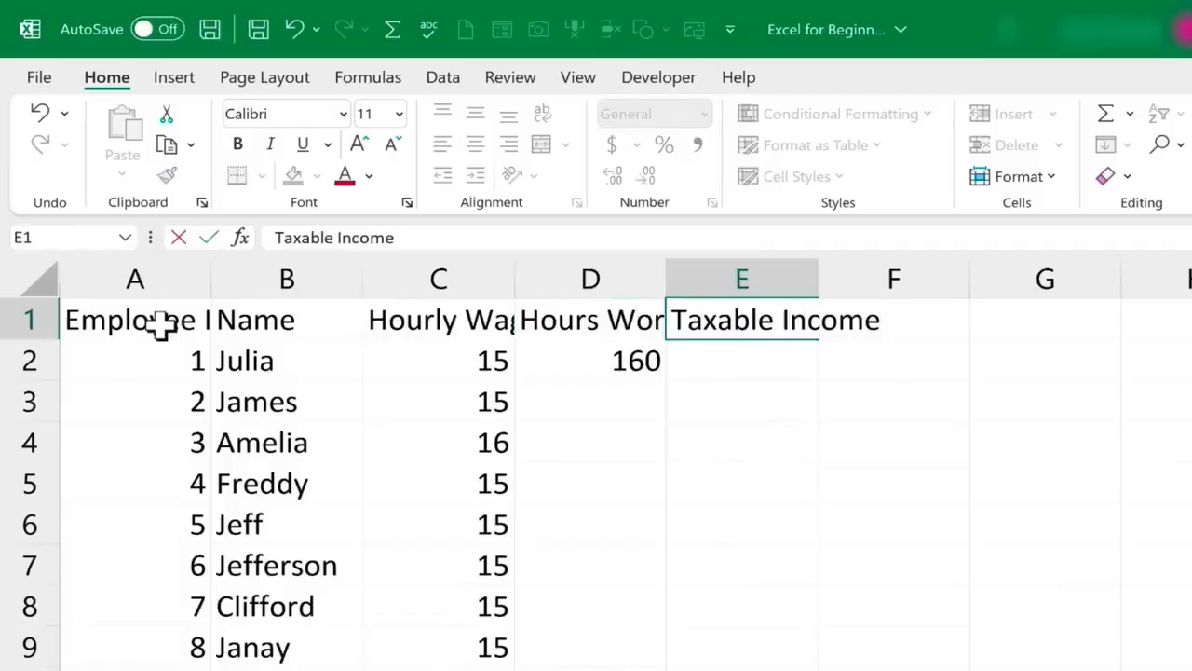
key(Return)
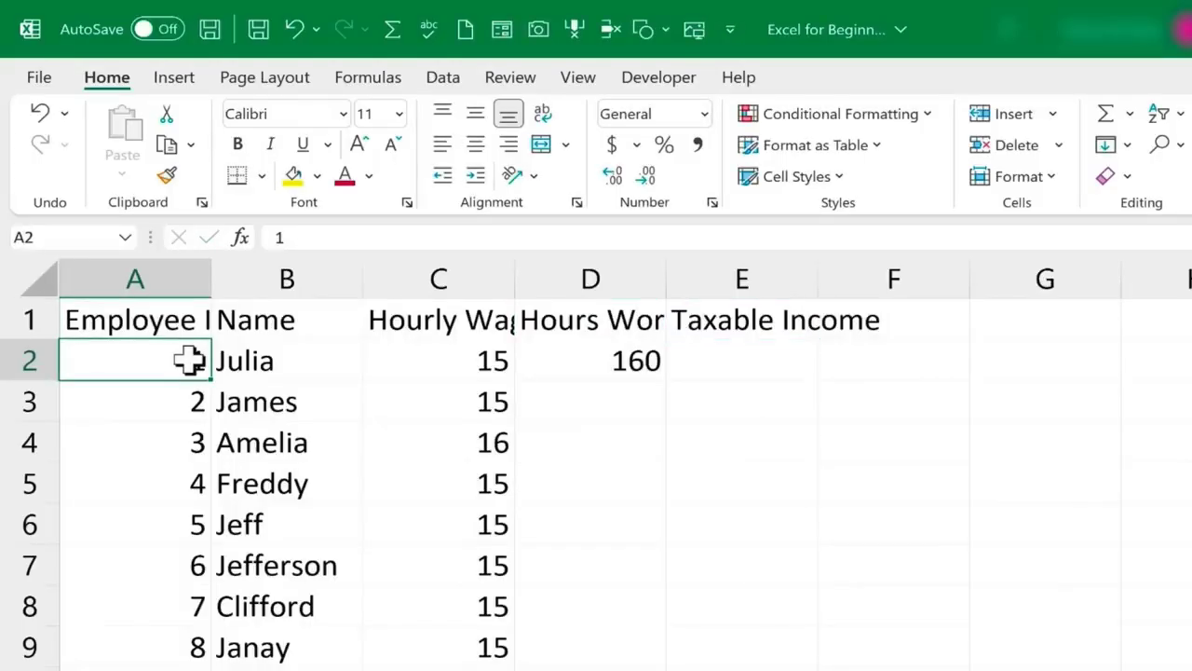
Open cells A1 and C1 for editing to examine their full header text, leaving the contents as they are
double_click(155, 322)
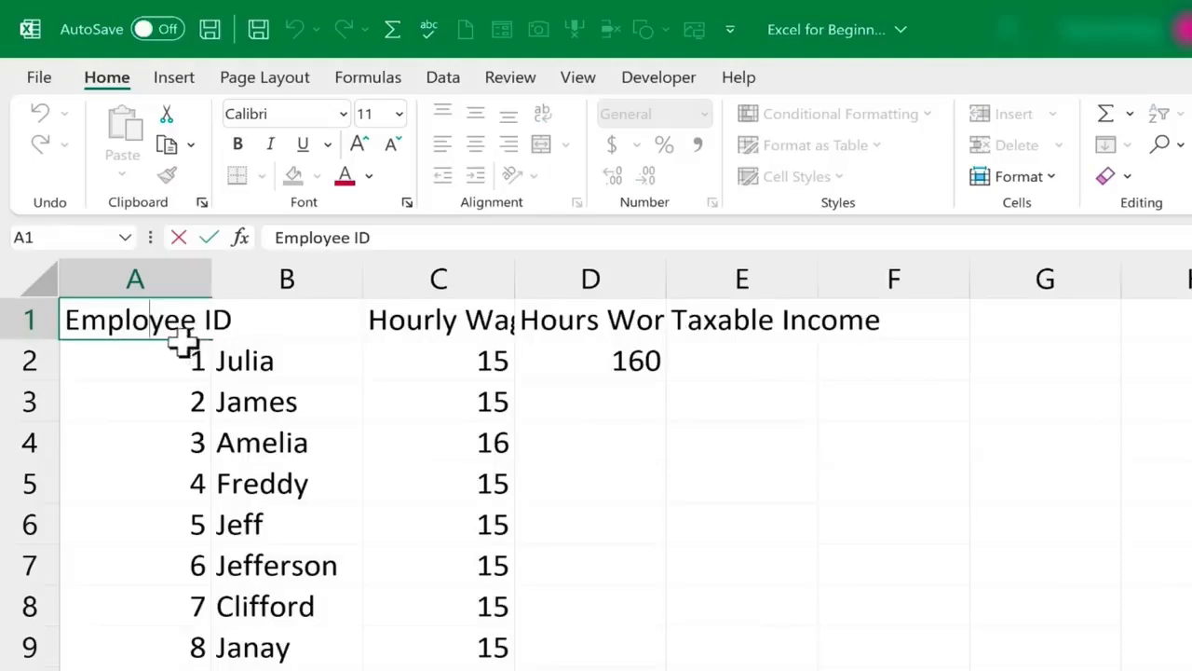
click(192, 400)
double_click(436, 317)
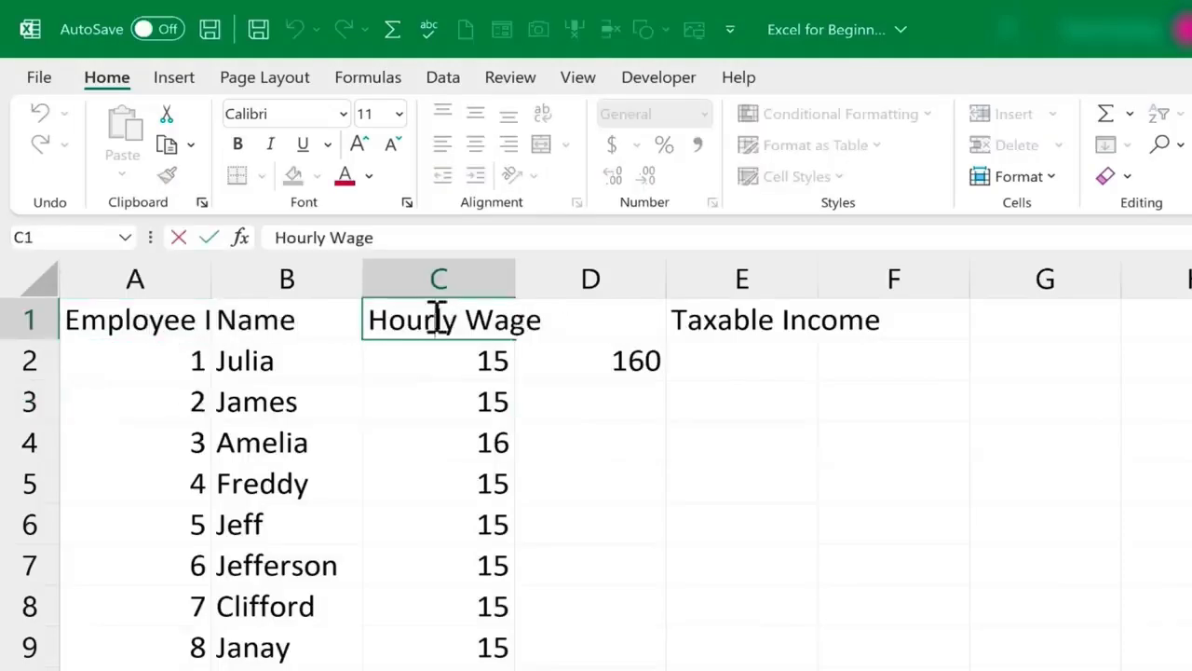
click(463, 366)
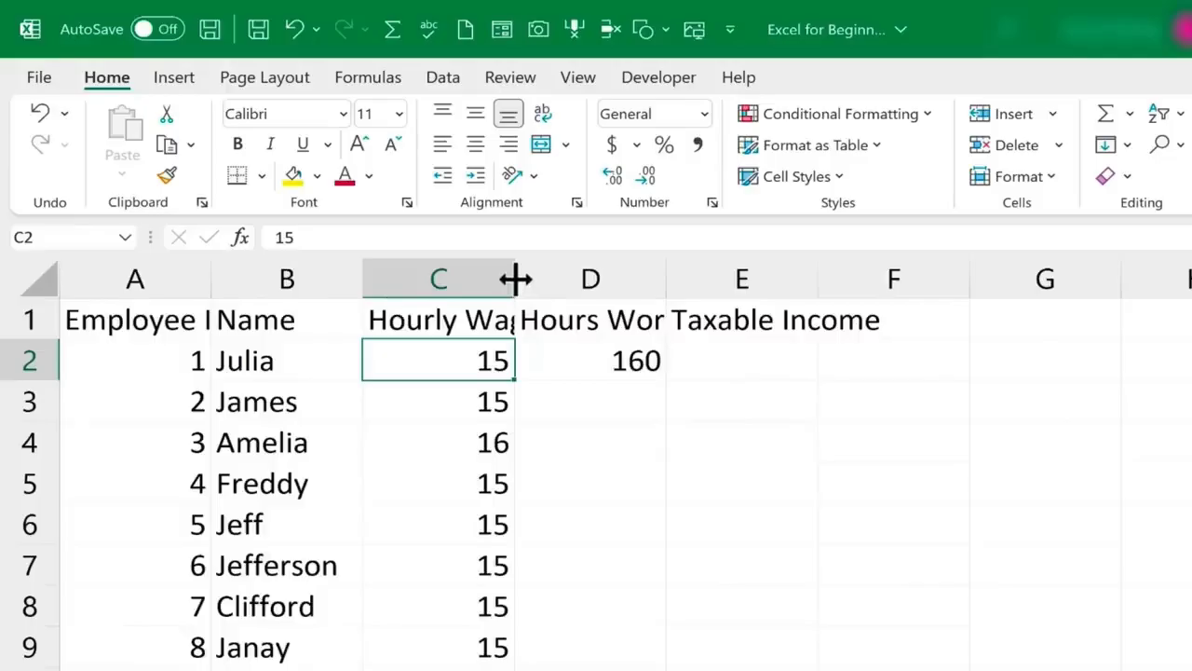
Widen column C to fit its header, and autofit the widths of columns A through E to their contents
drag(515, 278, 562, 275)
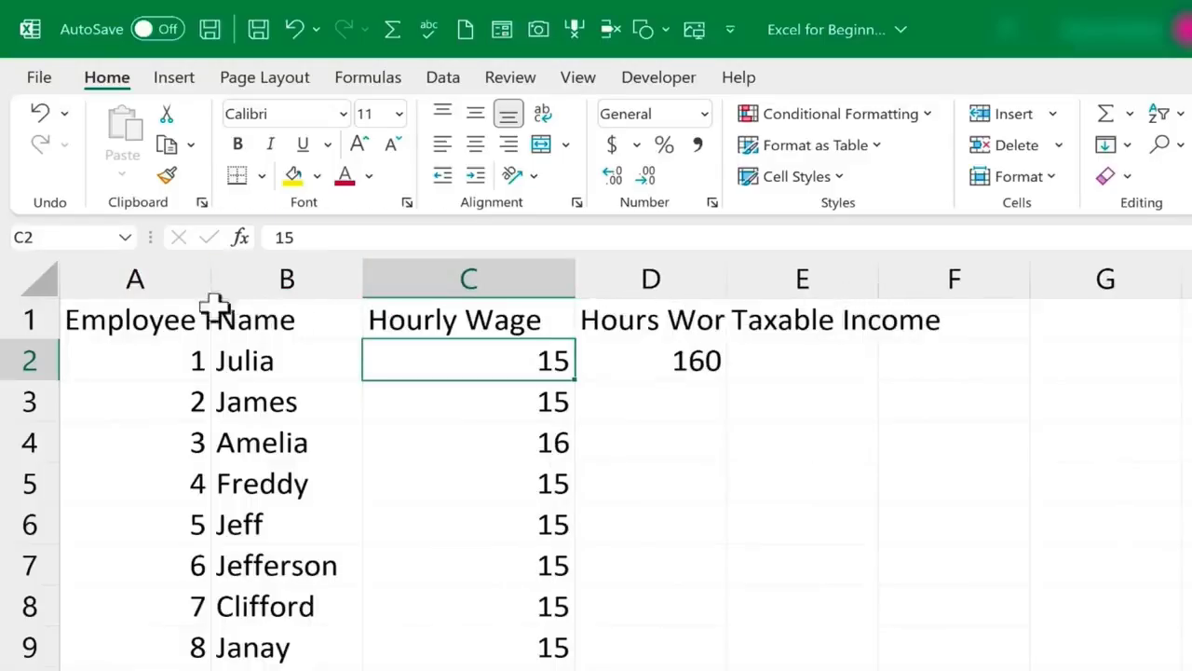
drag(162, 278, 828, 288)
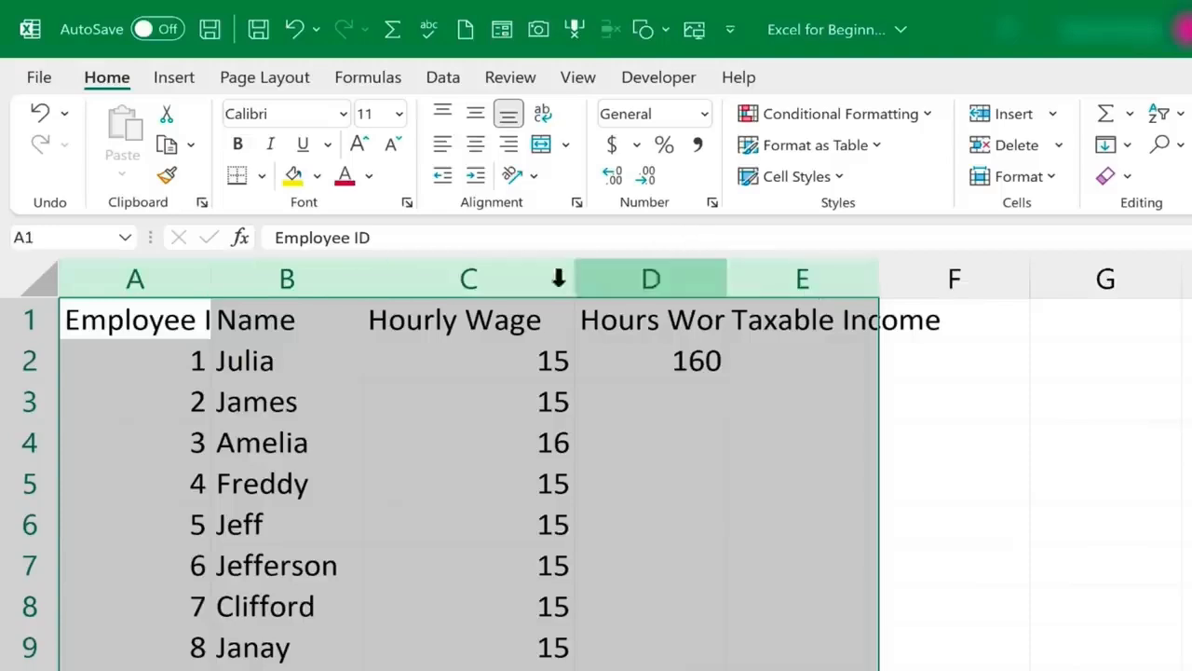
double_click(362, 272)
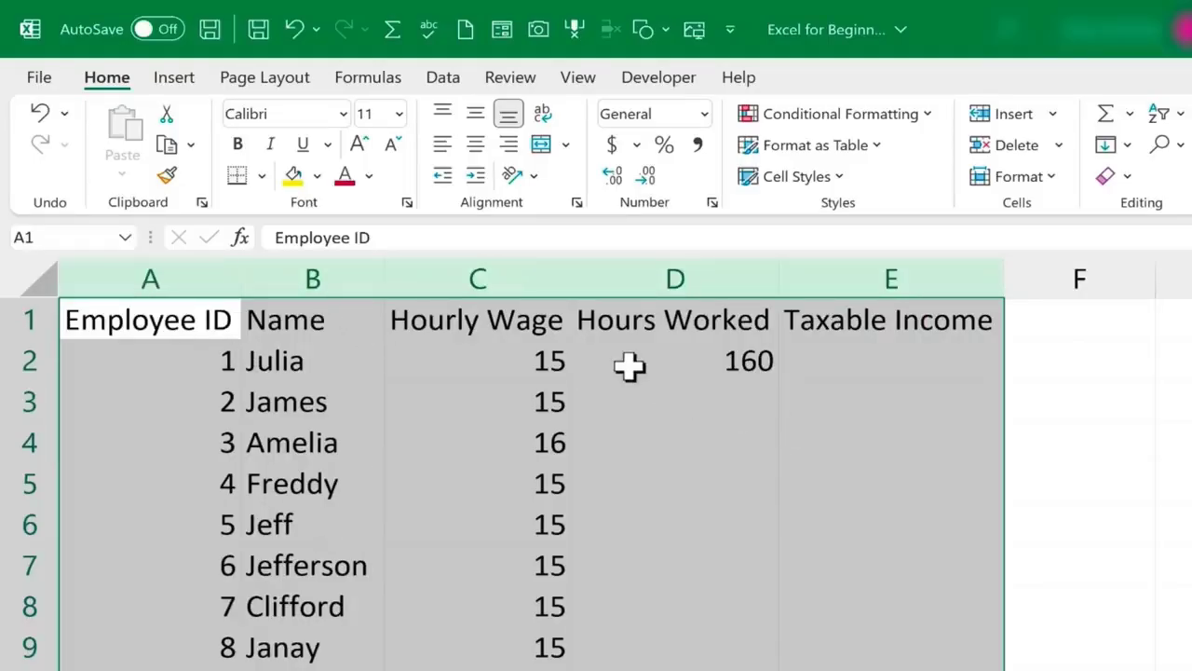
click(654, 406)
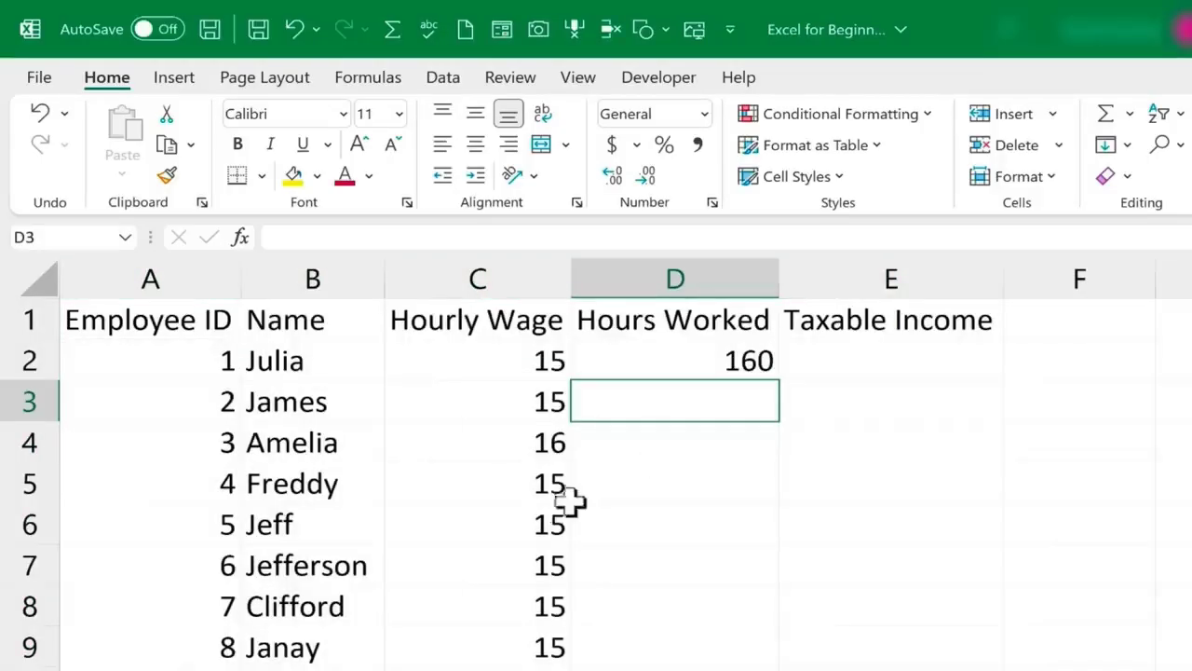
Replace every 15 on the sheet with 15.5 using Find and Replace
click(543, 489)
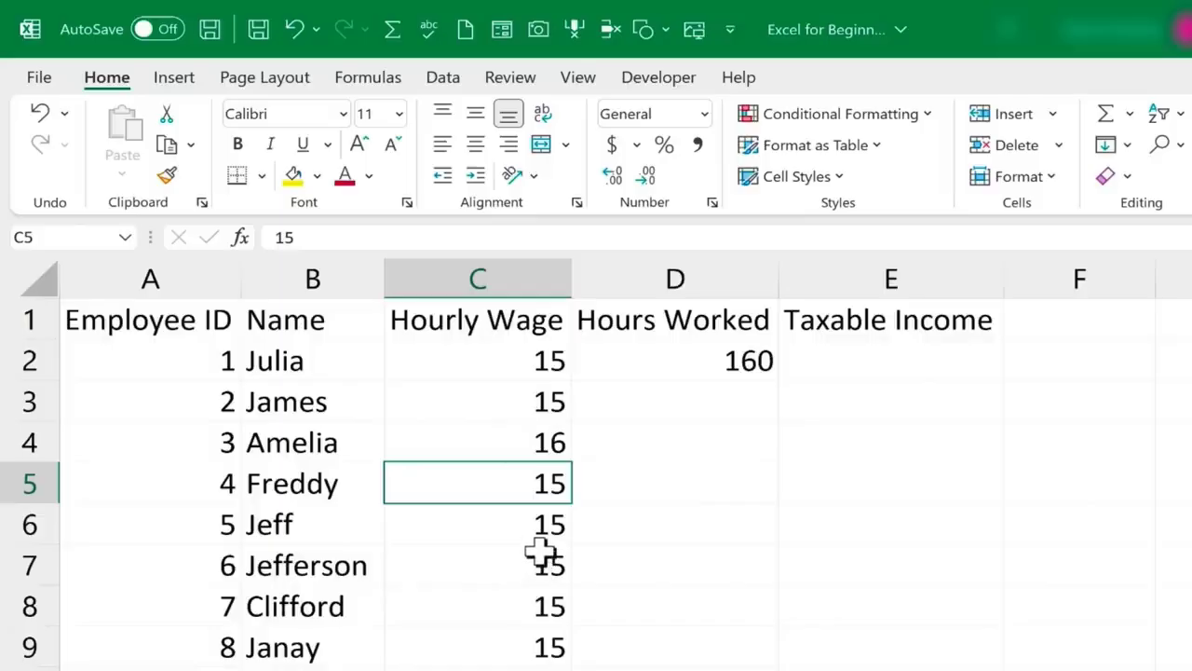
scroll(612, 463, down, 4)
click(453, 400)
scroll(461, 405, up, 3)
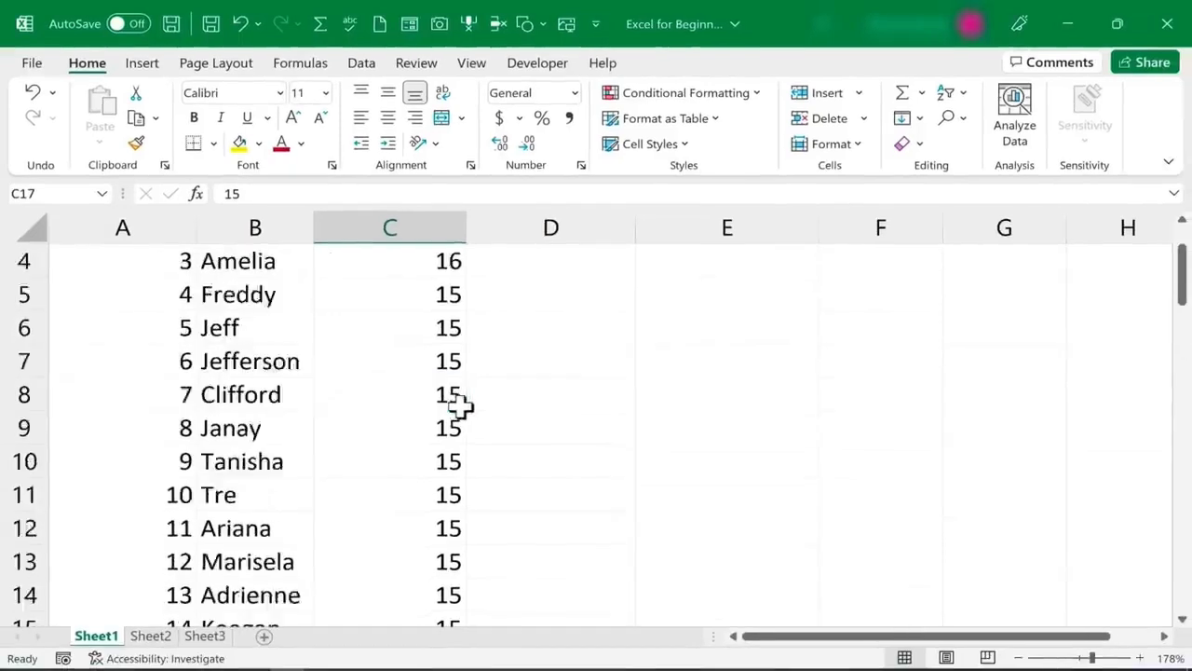
scroll(461, 407, up, 1)
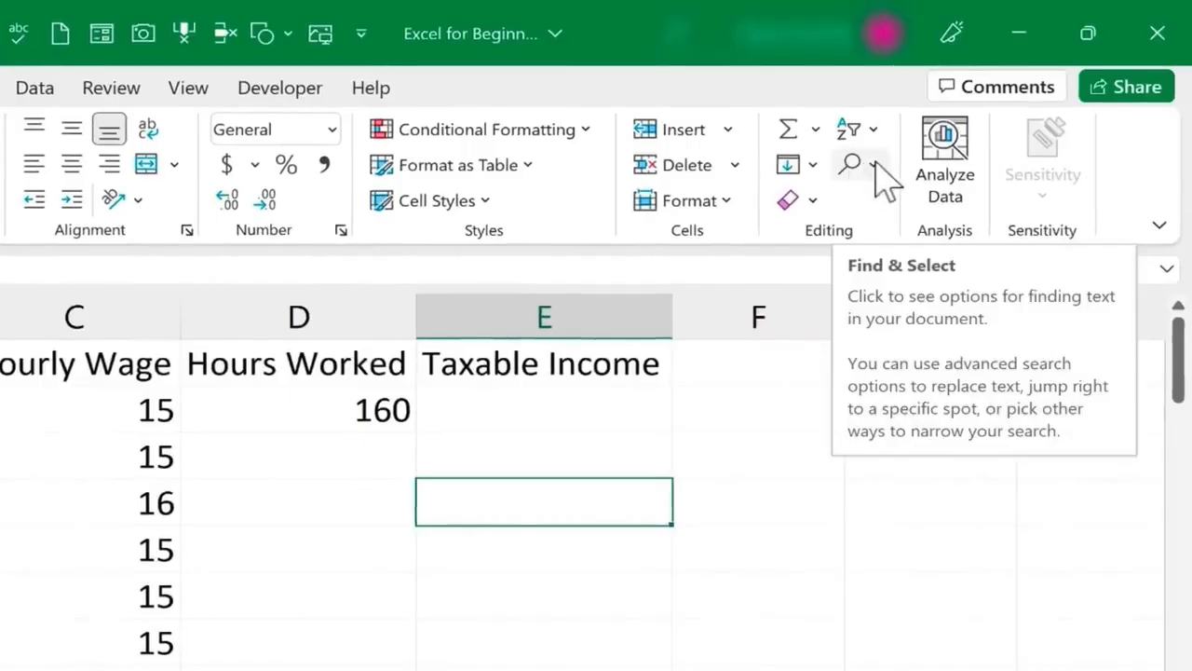
click(876, 164)
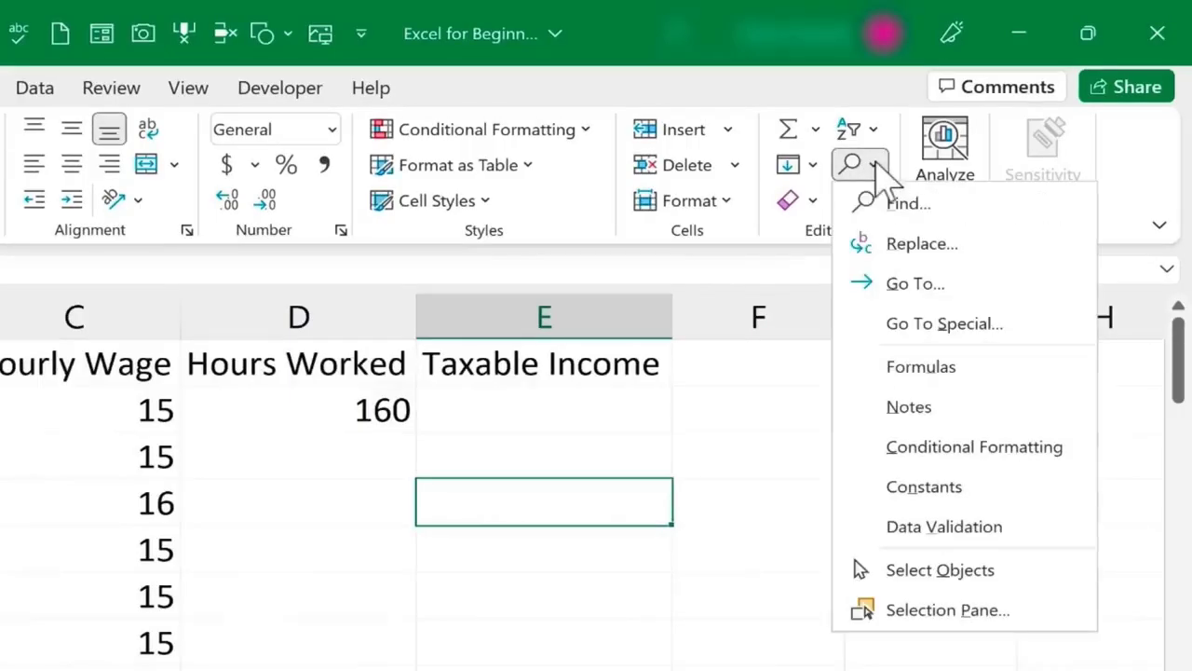
click(948, 248)
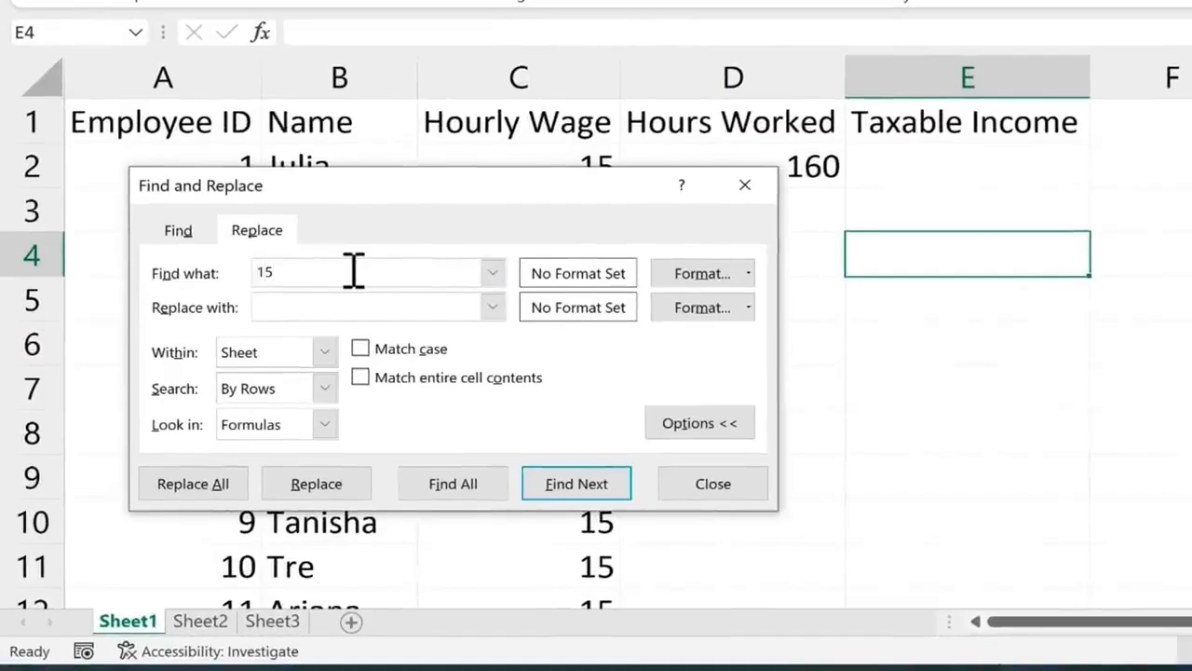
click(430, 310)
text(15.5)
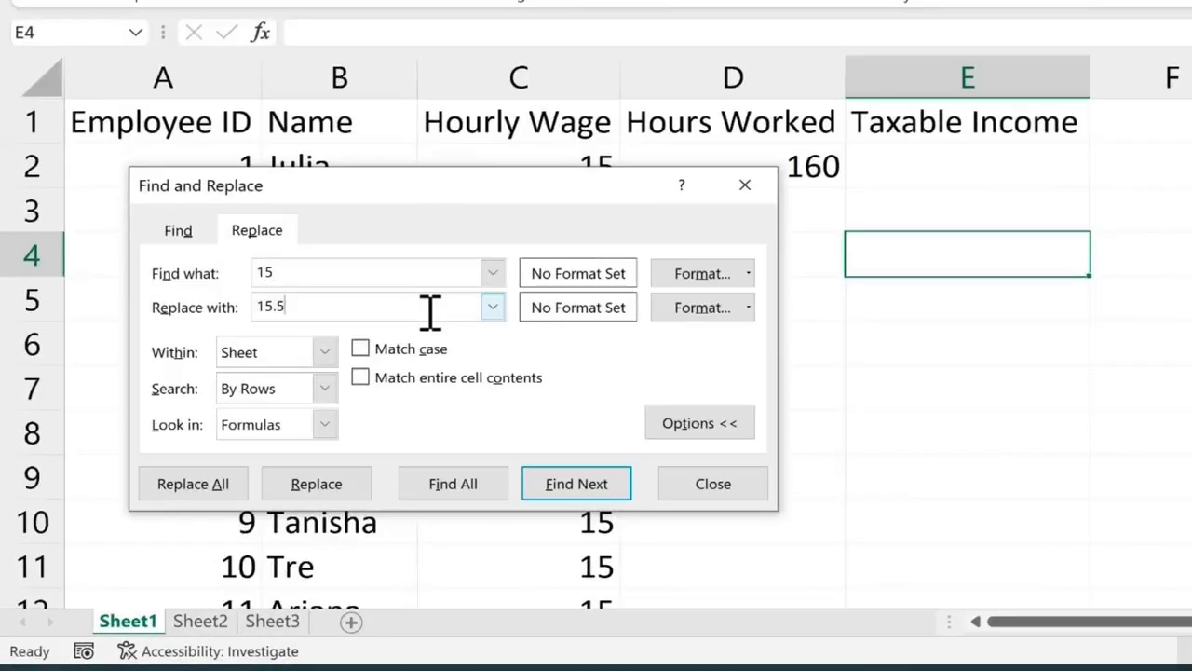
click(198, 486)
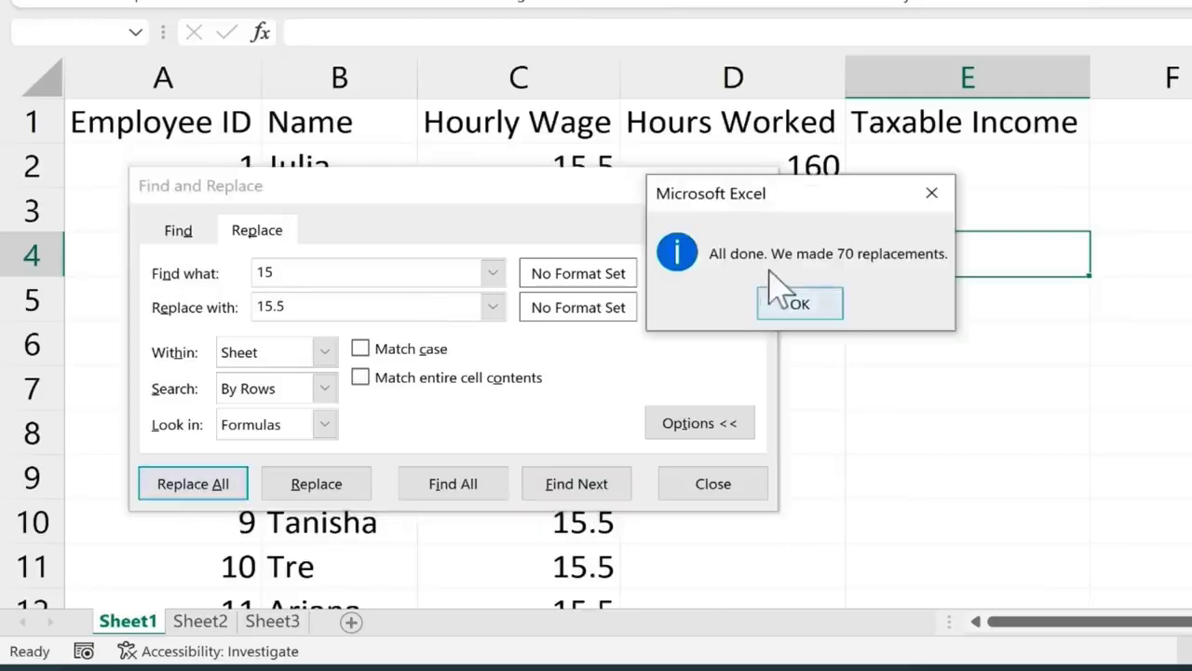
click(817, 304)
click(680, 492)
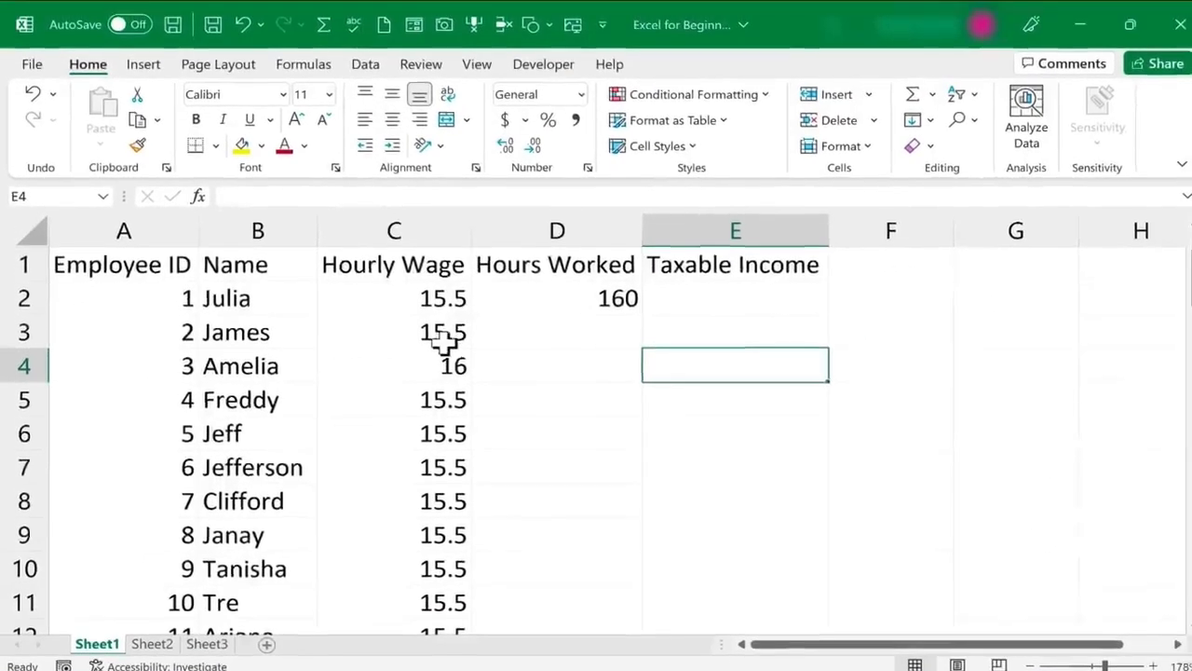
Correct the Employee ID in cell A16 to 15
scroll(444, 341, down, 11)
scroll(403, 414, down, 3)
scroll(402, 415, up, 11)
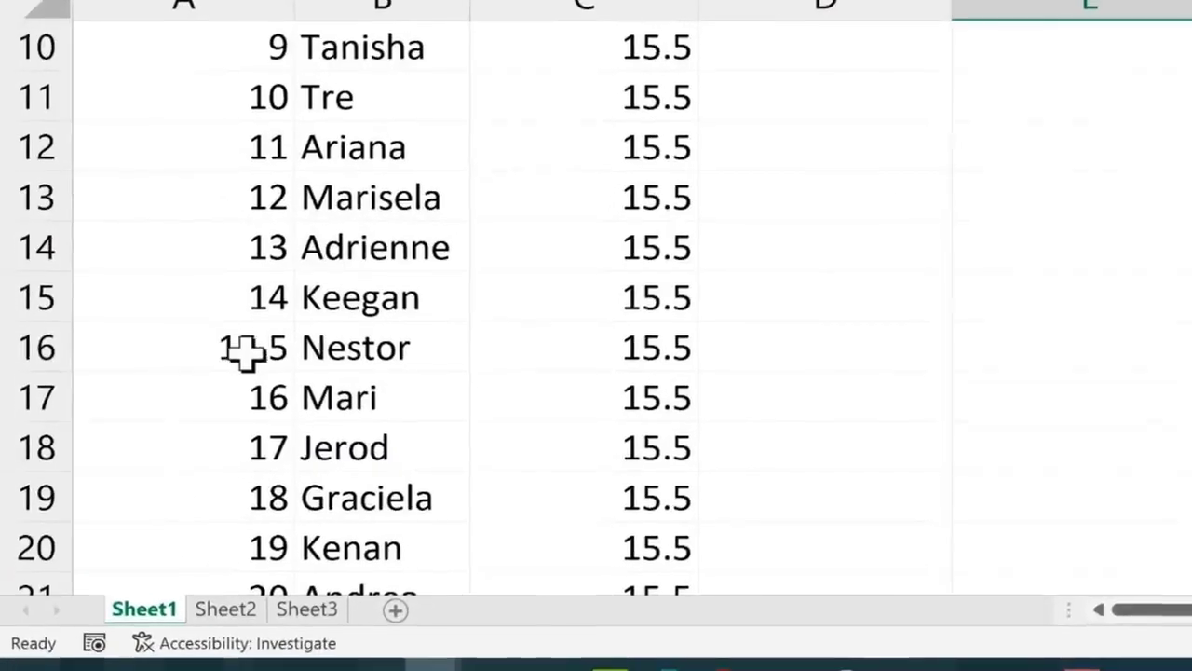
click(259, 354)
text(1)
key(Return)
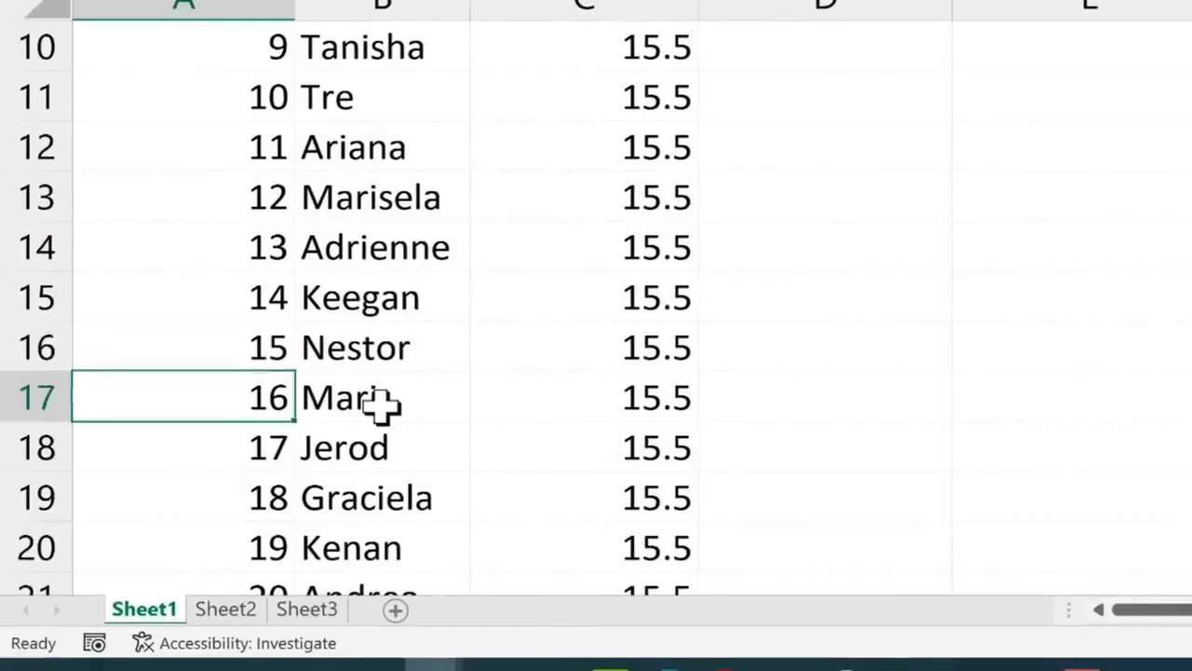
scroll(652, 354, up, 3)
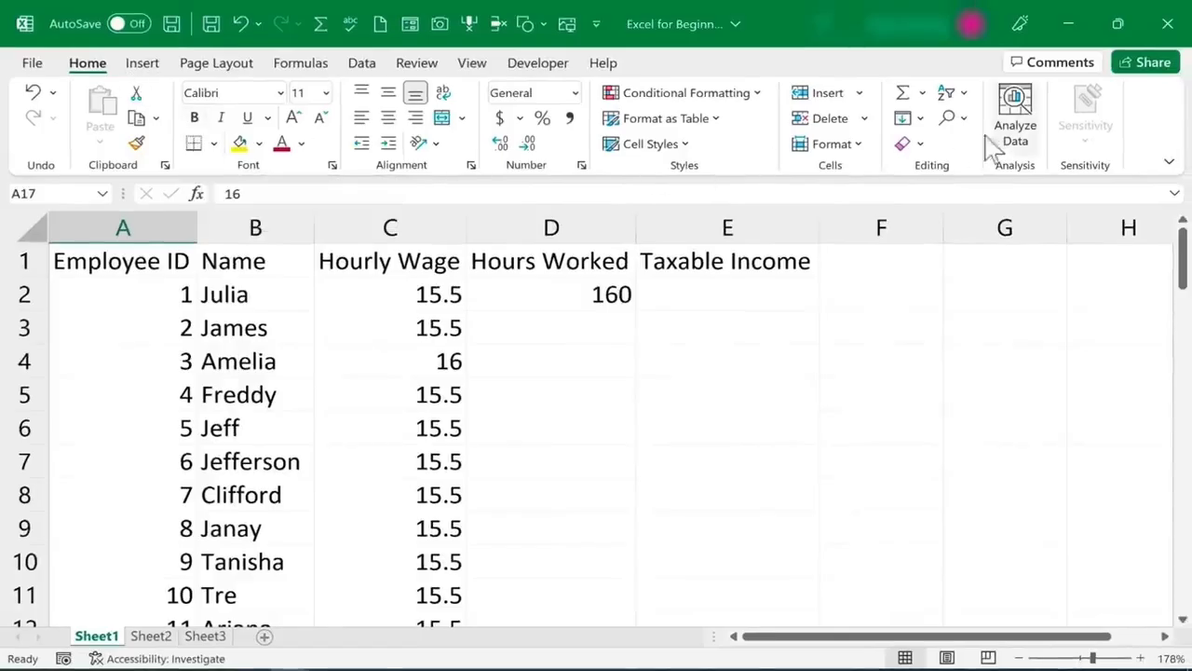
Open the Find and Replace dialog on its replace options and close it without replacing anything
click(959, 123)
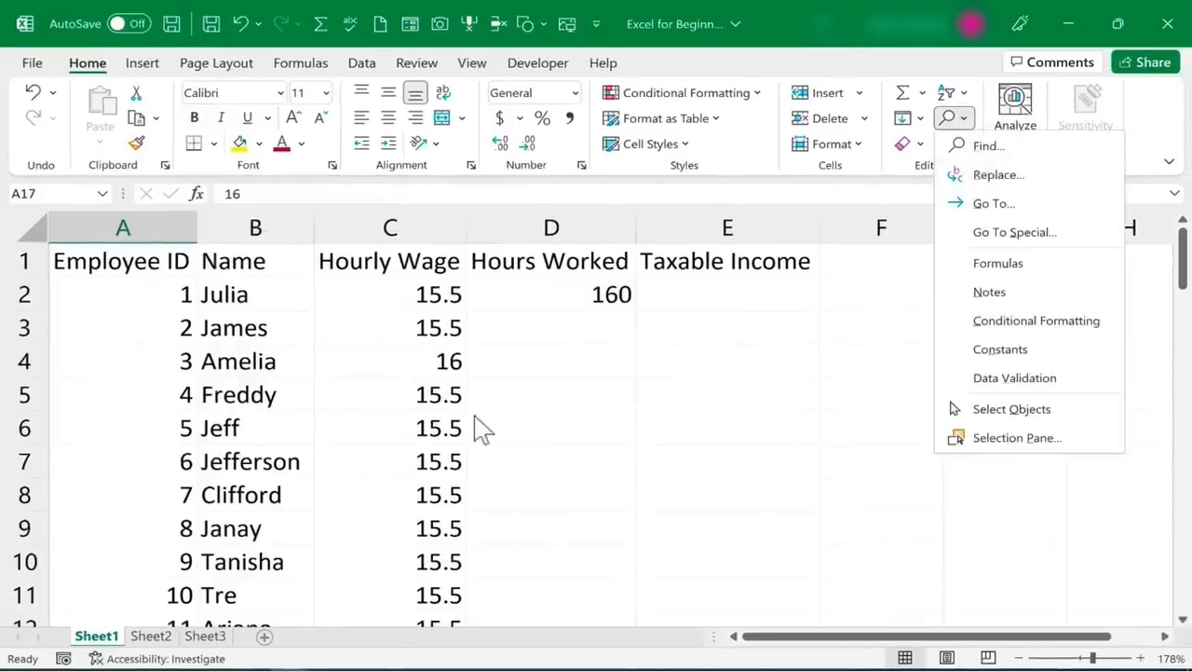
key(ctrl+h)
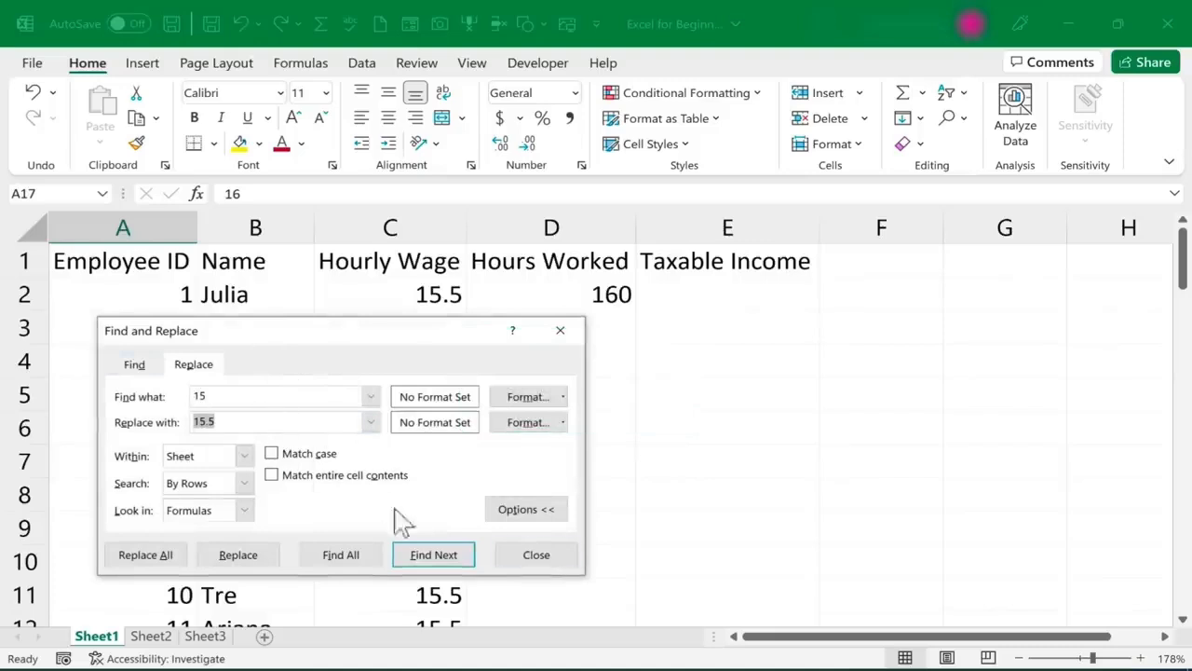
click(536, 558)
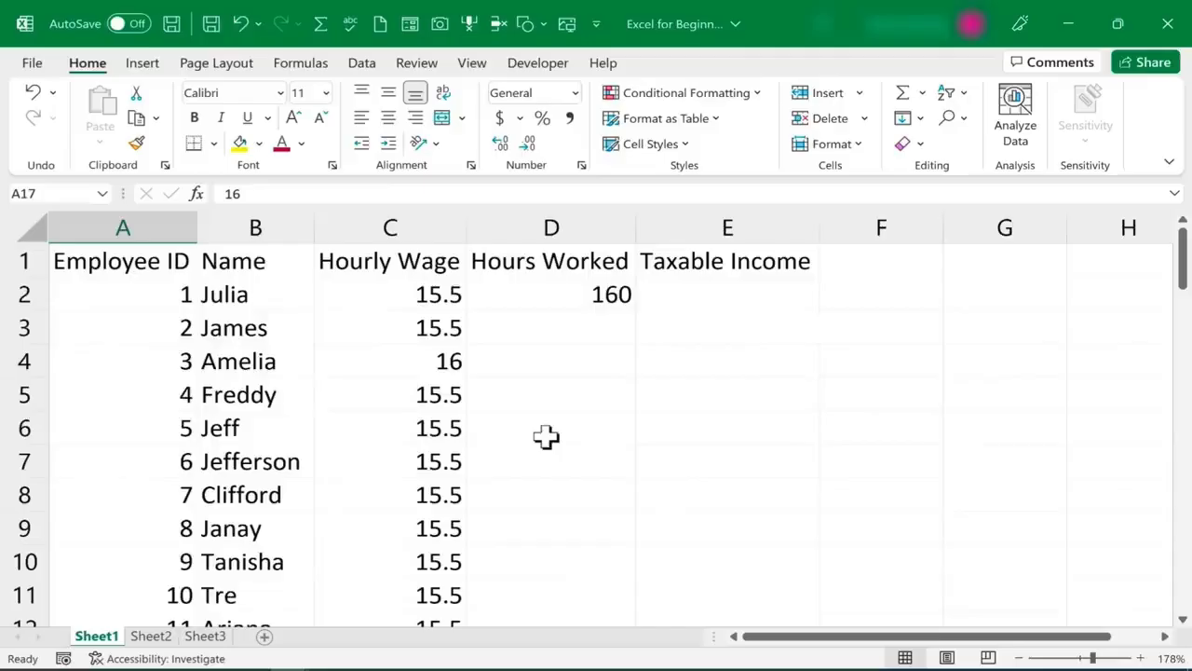
Open the AutoCorrect settings from the proofing options and look through the list of automatic replacements
click(33, 65)
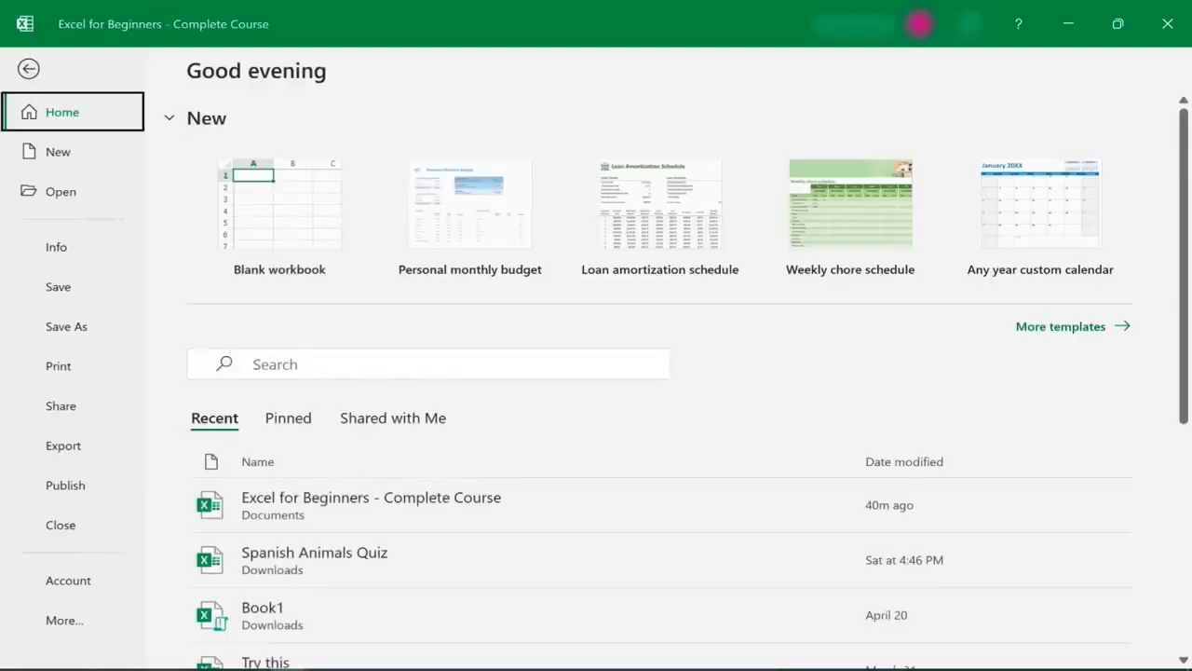
click(63, 621)
click(211, 622)
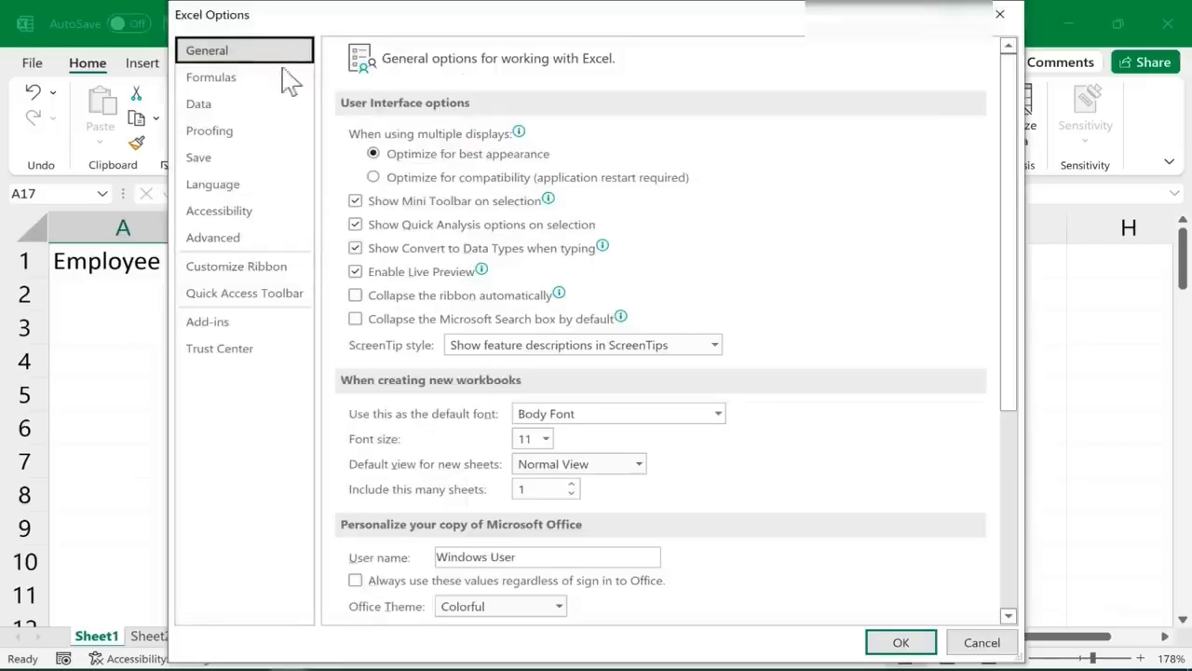
click(221, 135)
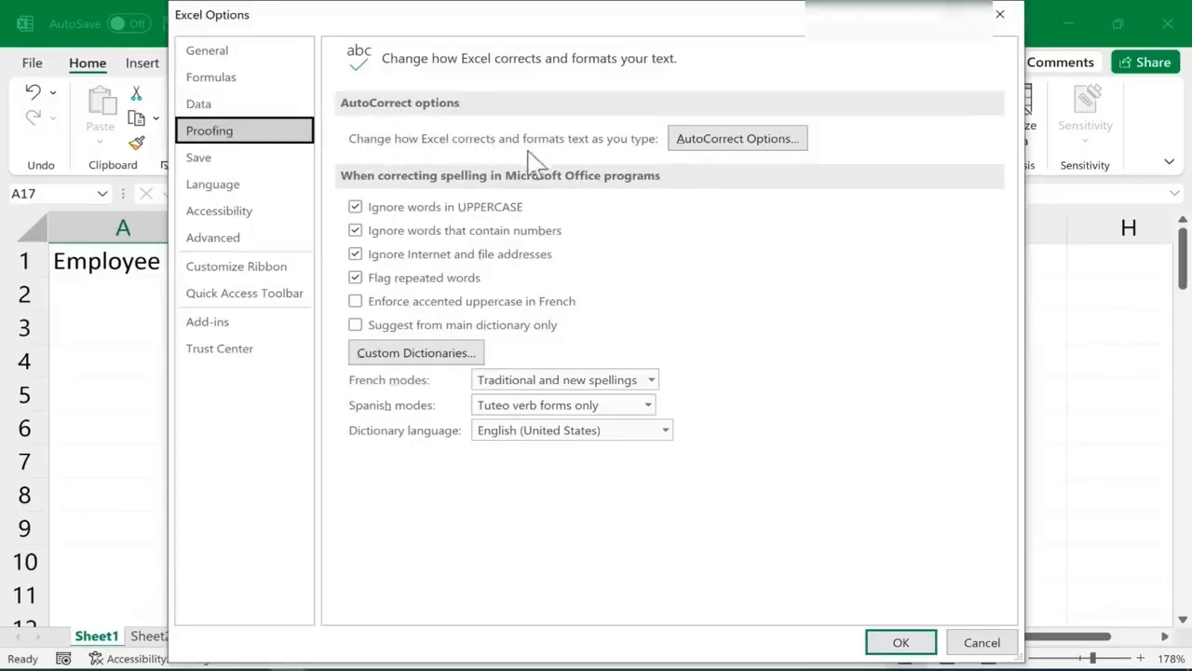
click(778, 151)
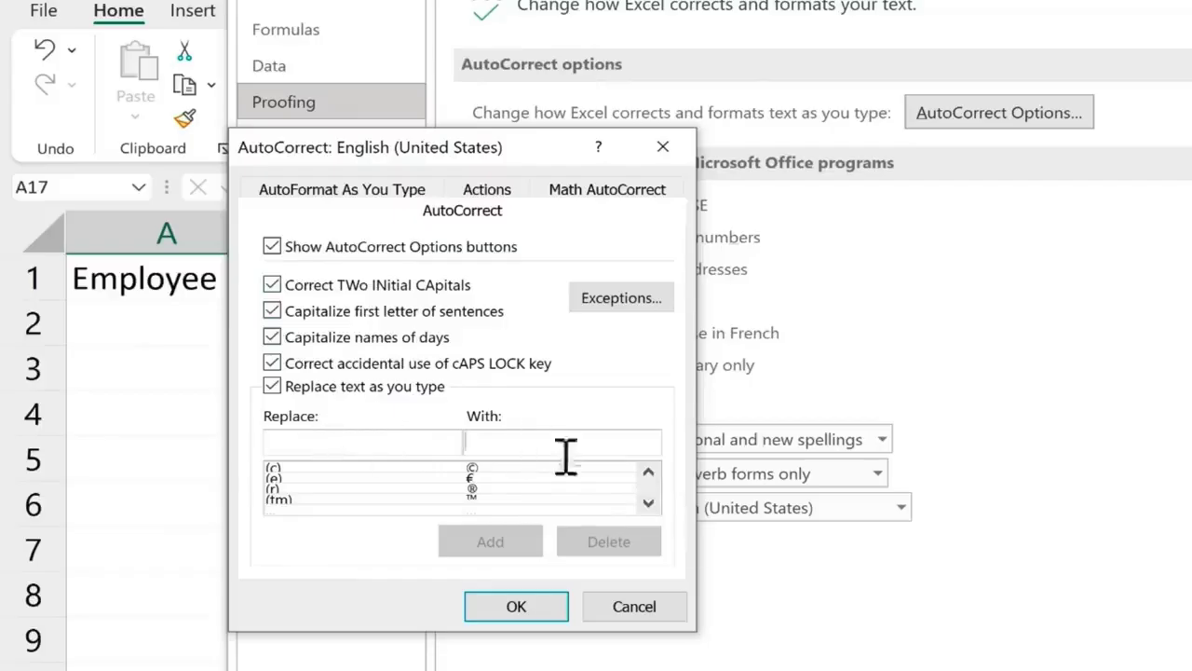
click(648, 503)
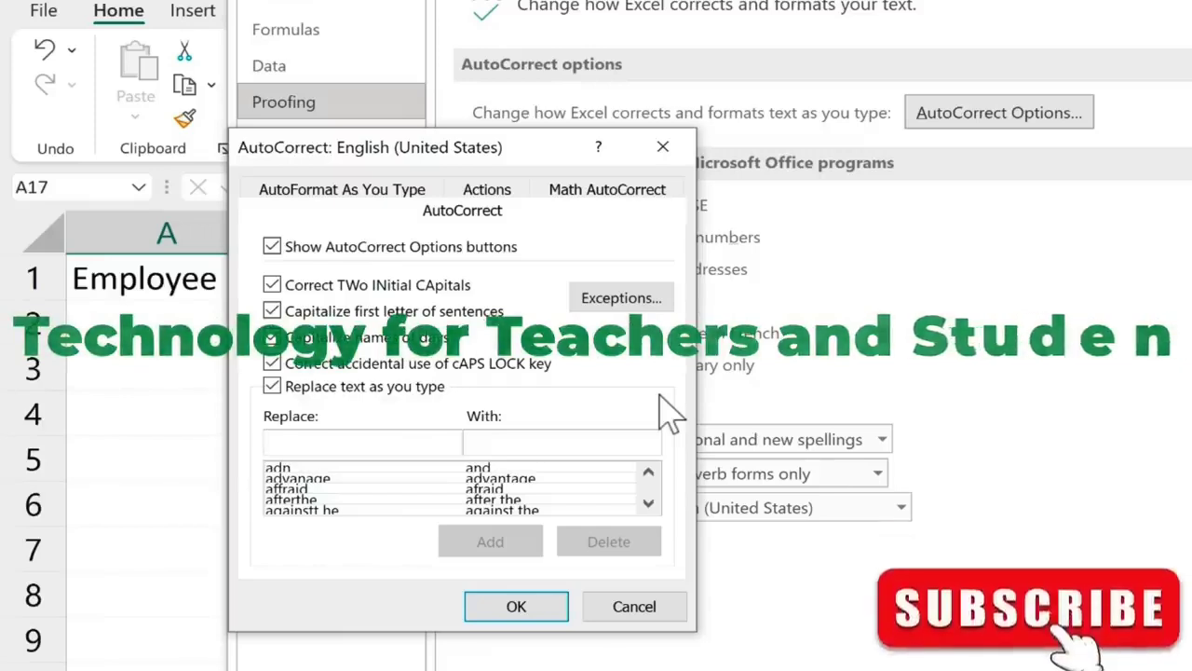
Add an AutoCorrect entry that replaces t4tas with Technology for Teachers and Students, and accept the options
text(t4tas)
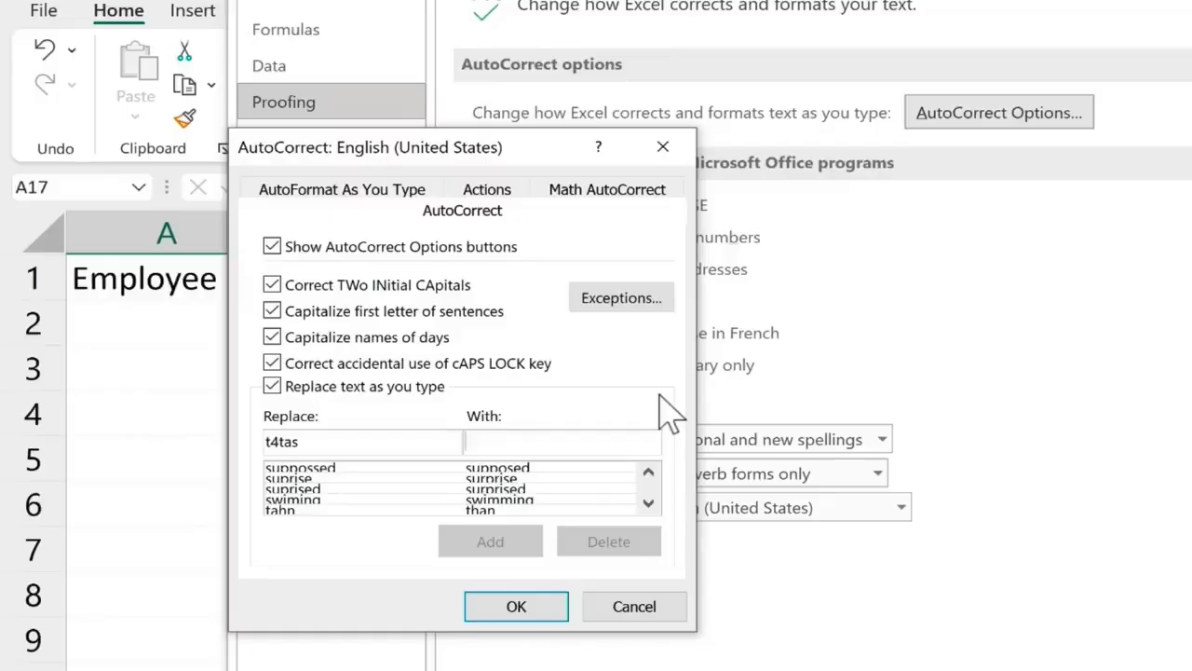
text(Te)
text(chnology for Teachers and Students)
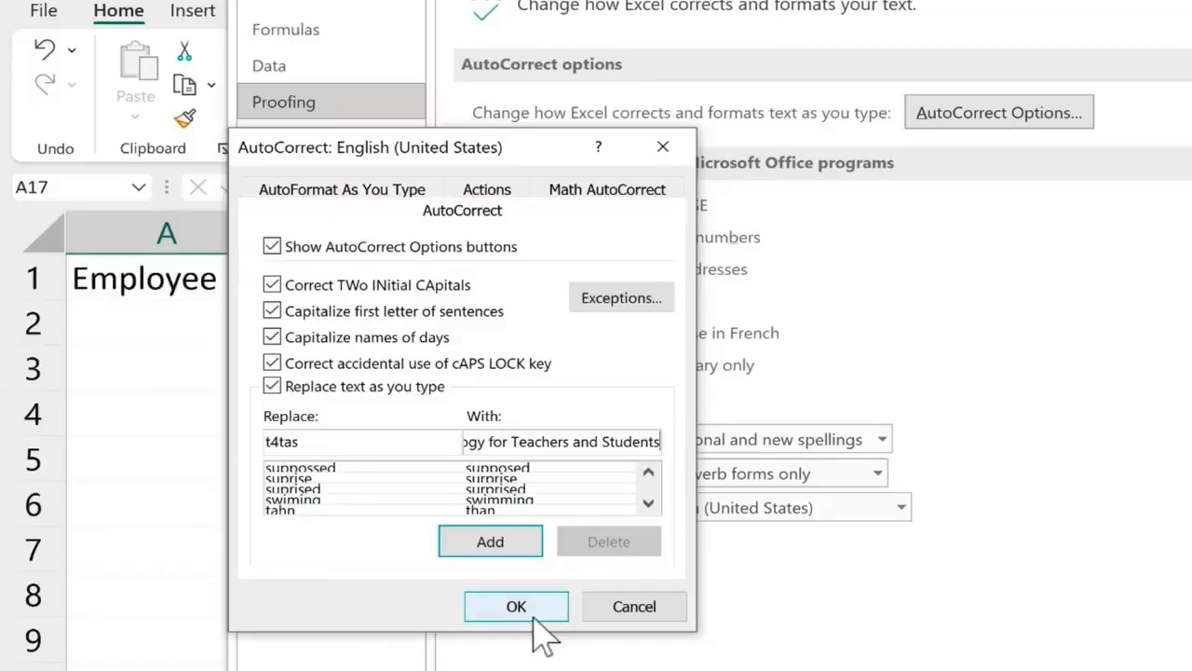
click(517, 545)
click(512, 604)
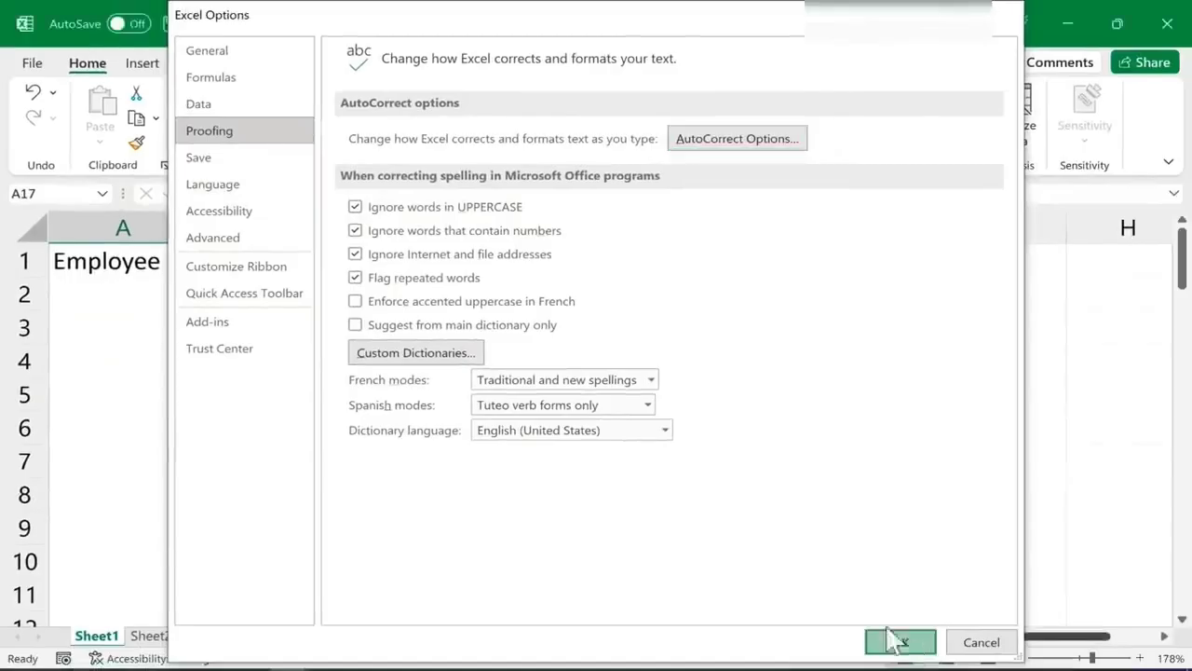
click(894, 641)
Enter t4tas in cell E3 to test the AutoCorrect entry, and undo the entry
click(689, 333)
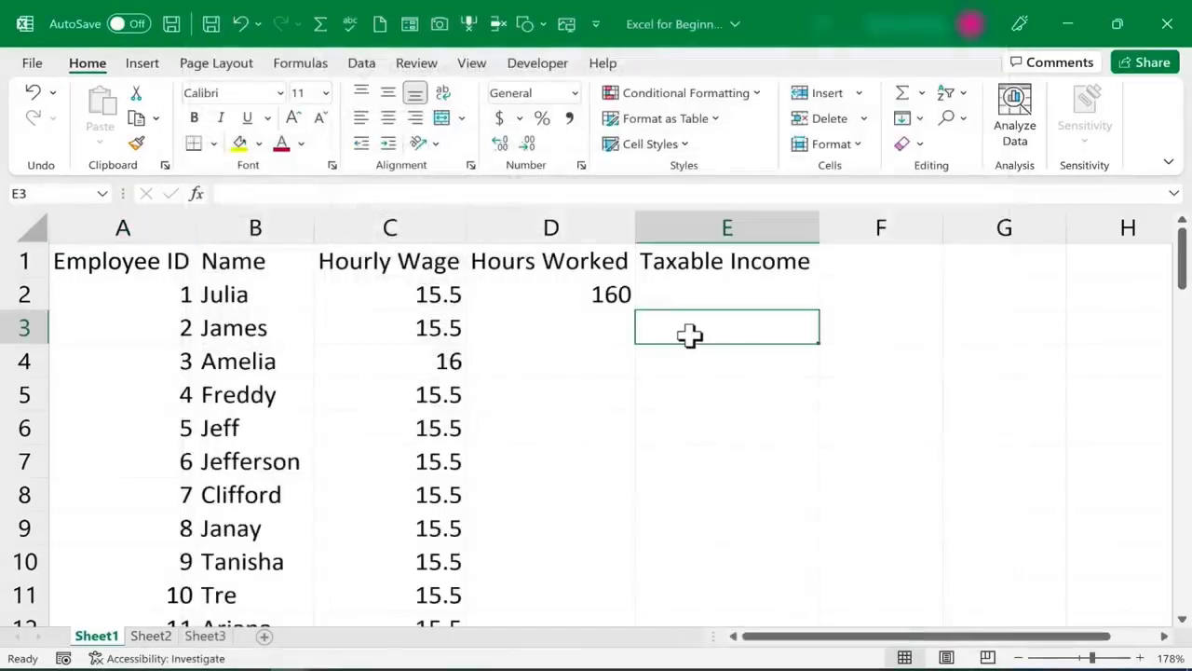
text(t4)
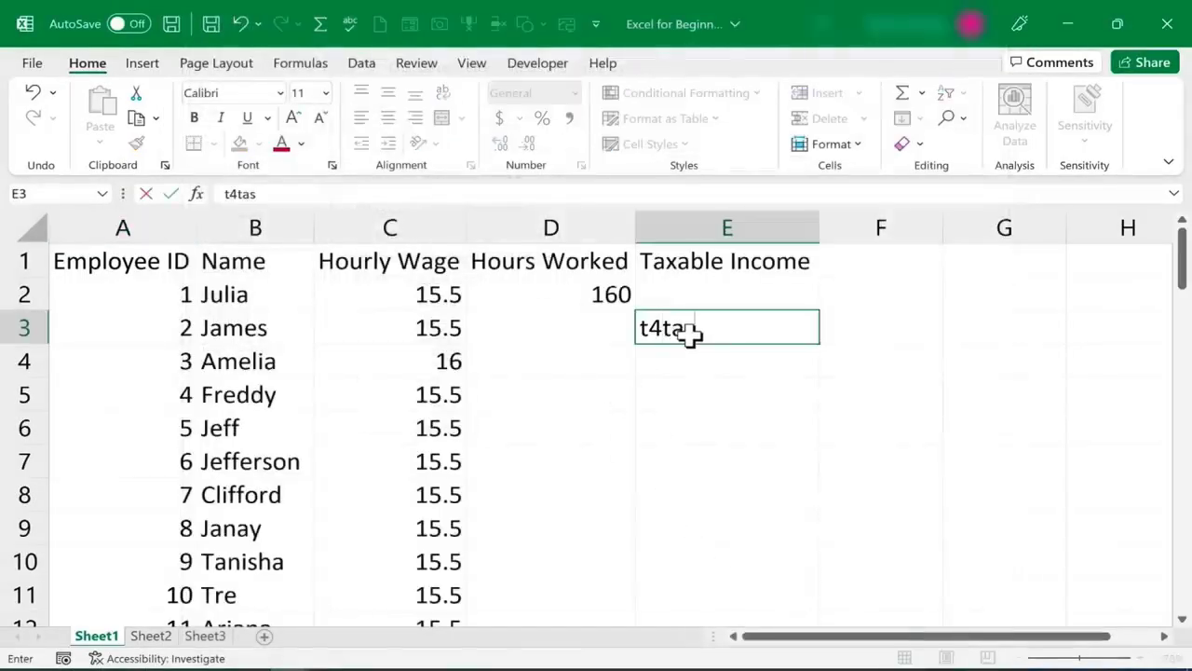
text(tas)
key(Return)
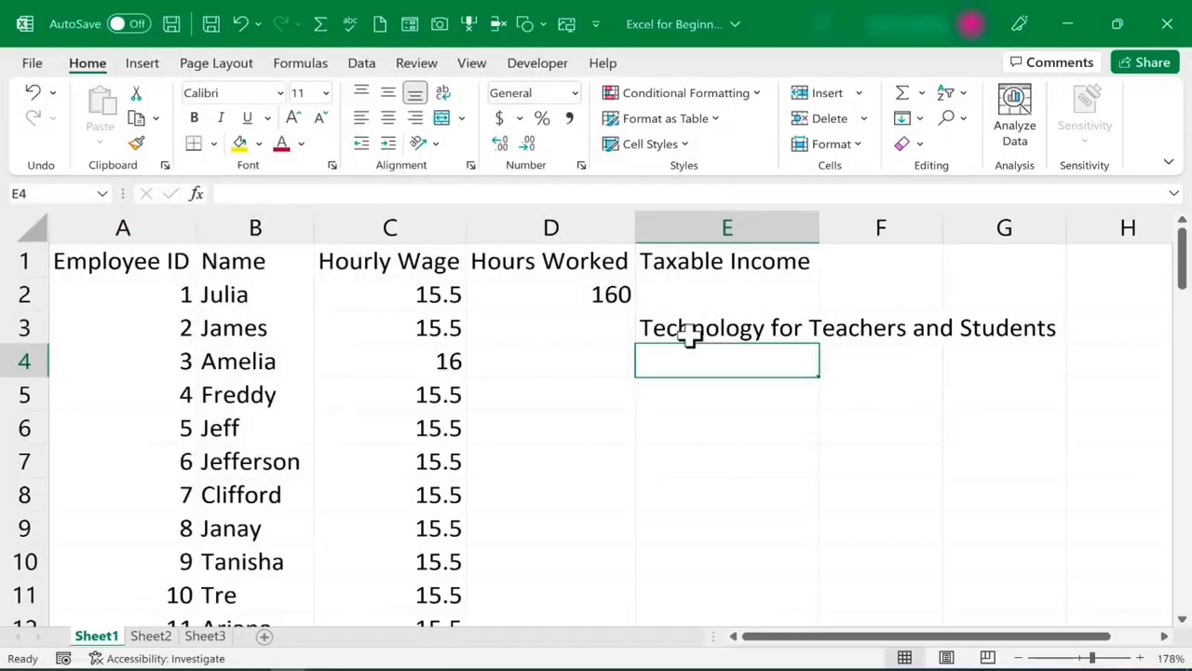
key(ctrl+z)
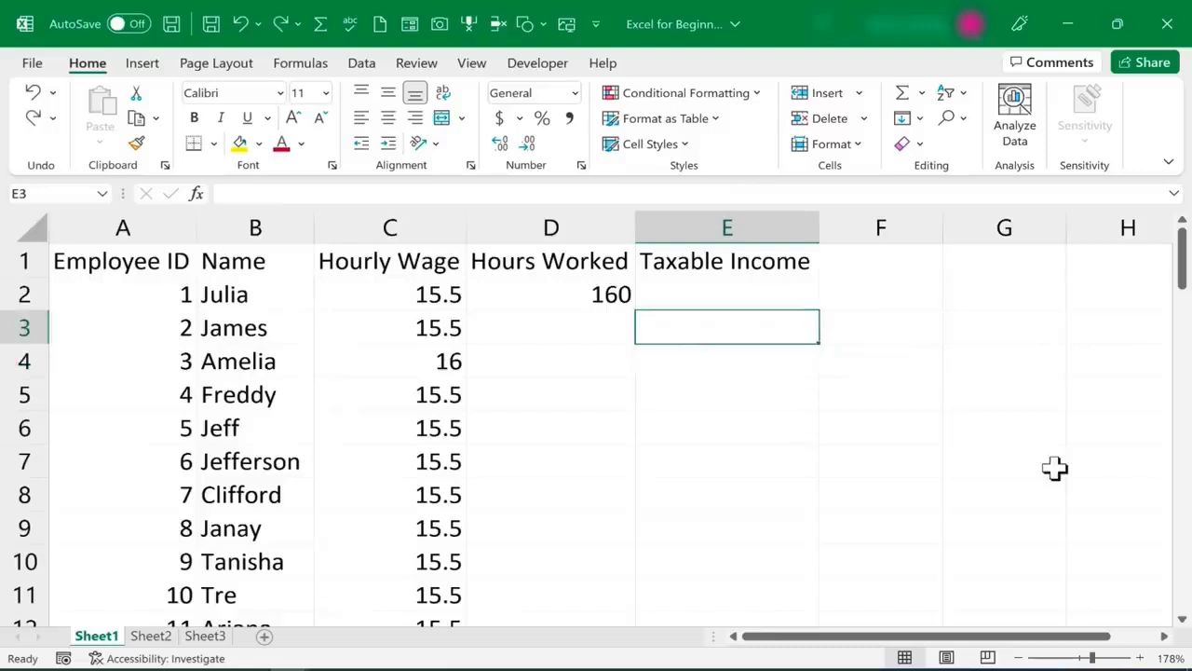
click(842, 436)
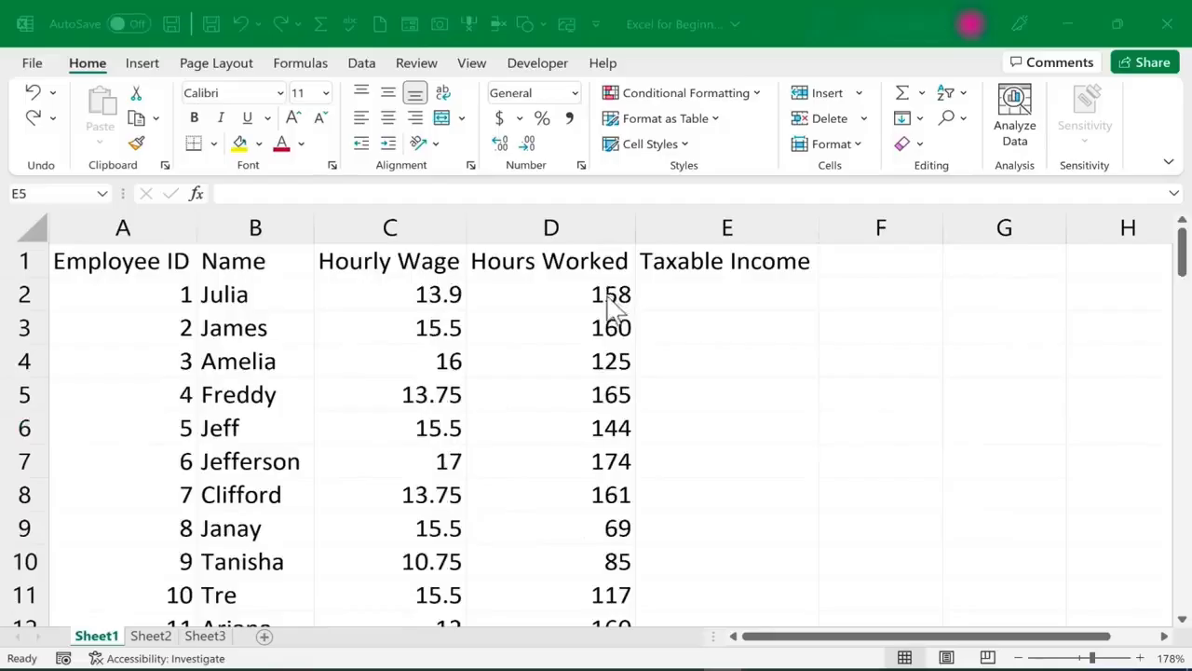
Try to copy the hourly wage from cell C4 to cell E6
scroll(627, 399, down, 5)
scroll(591, 407, up, 5)
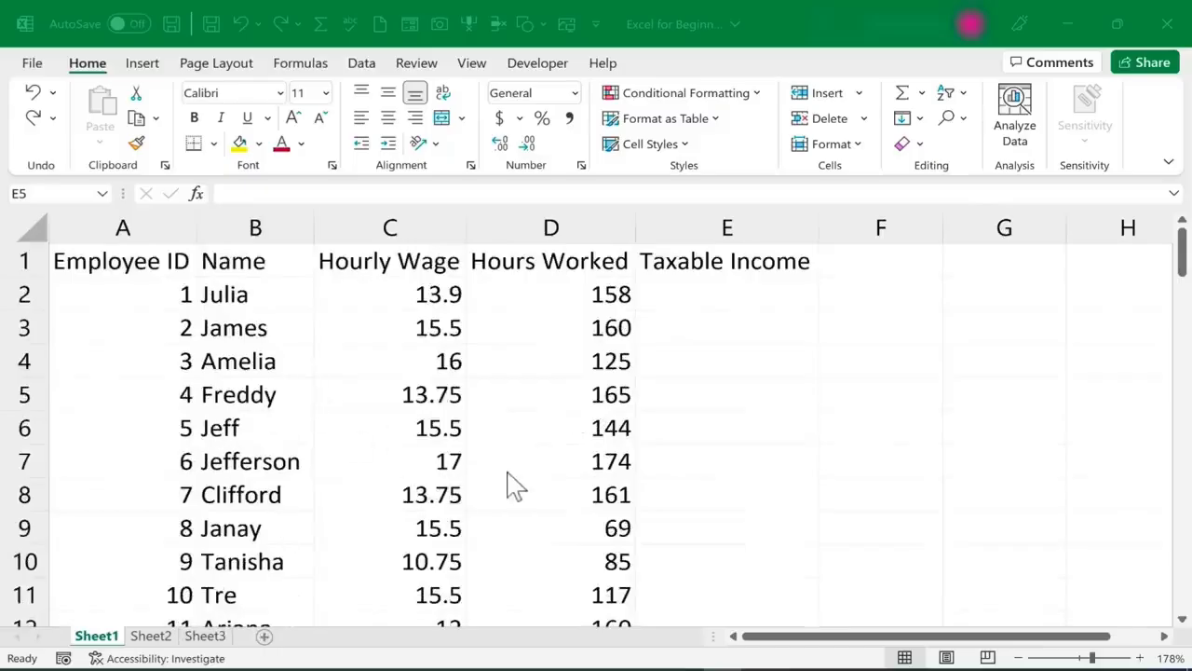
click(418, 360)
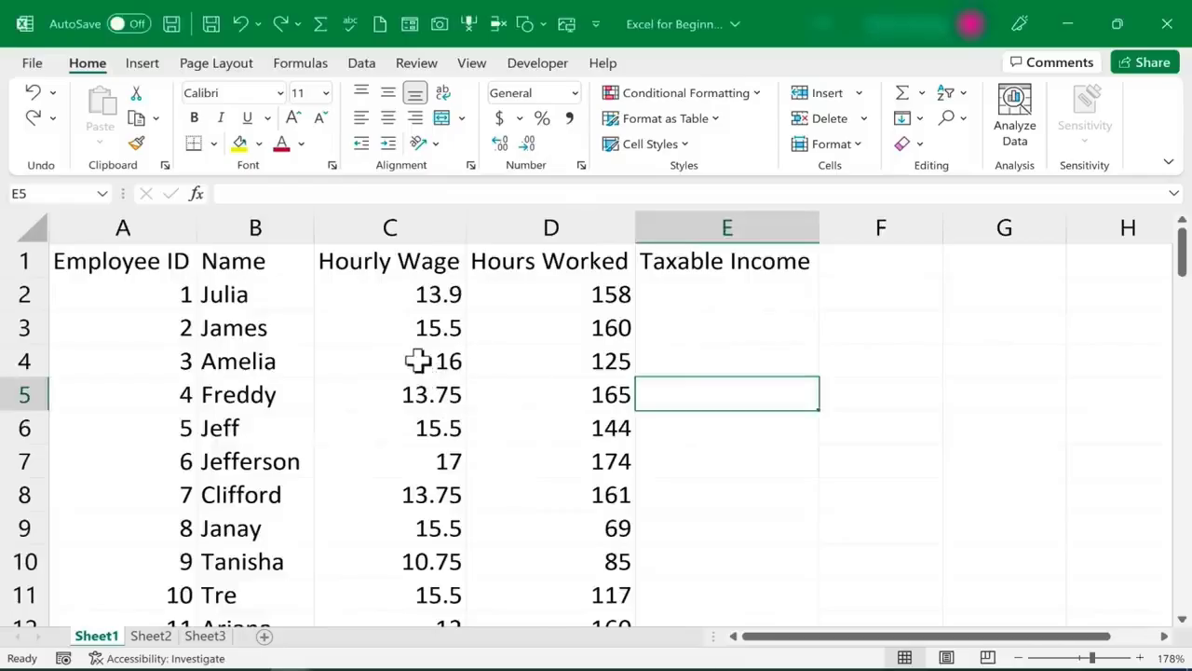
click(418, 360)
key(ctrl+c)
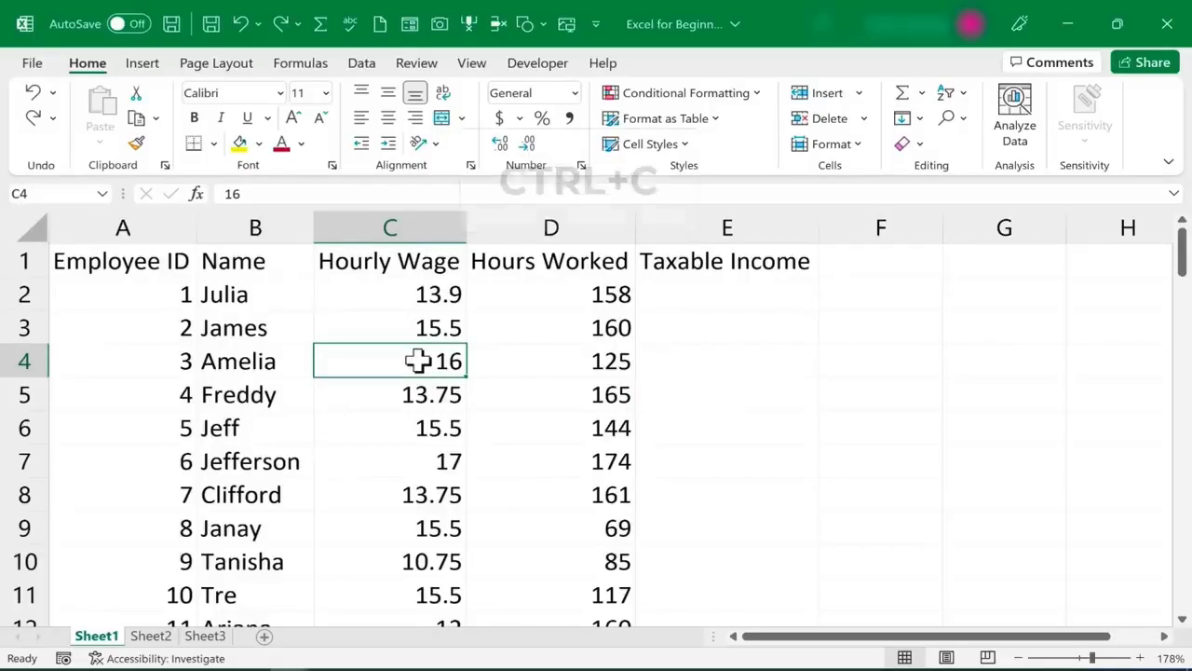
click(689, 435)
key(ctrl+v)
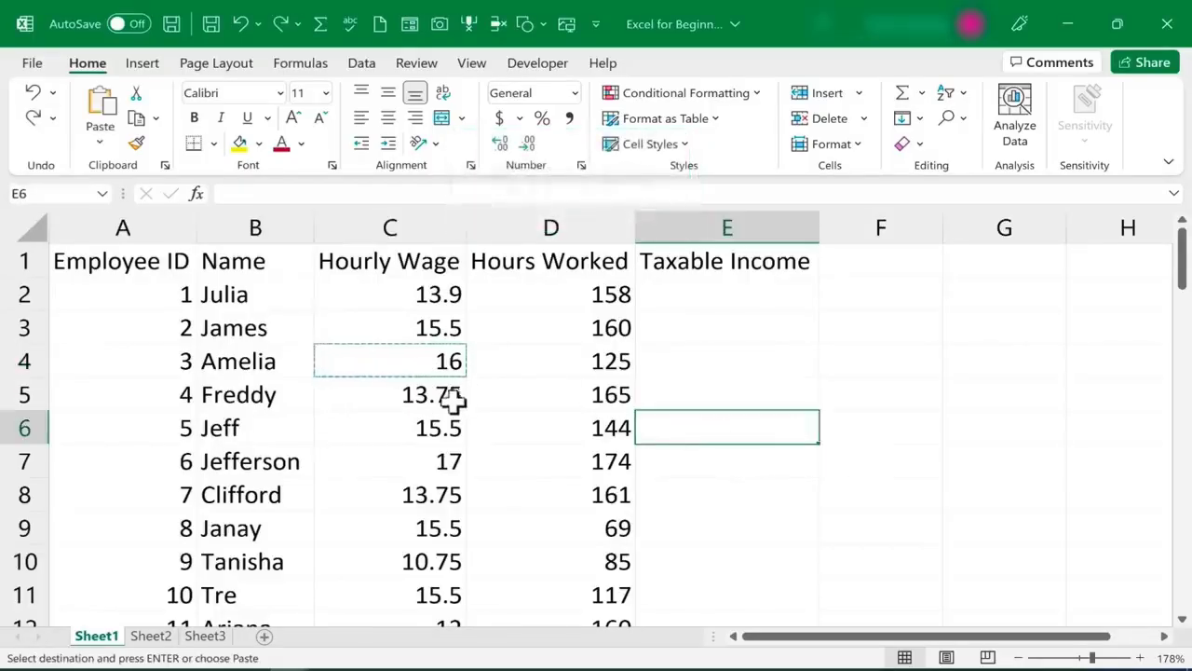
Cut the hourly wage from cell C5 and paste it into E7, then undo the move and cancel the cut
click(445, 399)
key(ctrl+x)
click(754, 454)
key(ctrl+v)
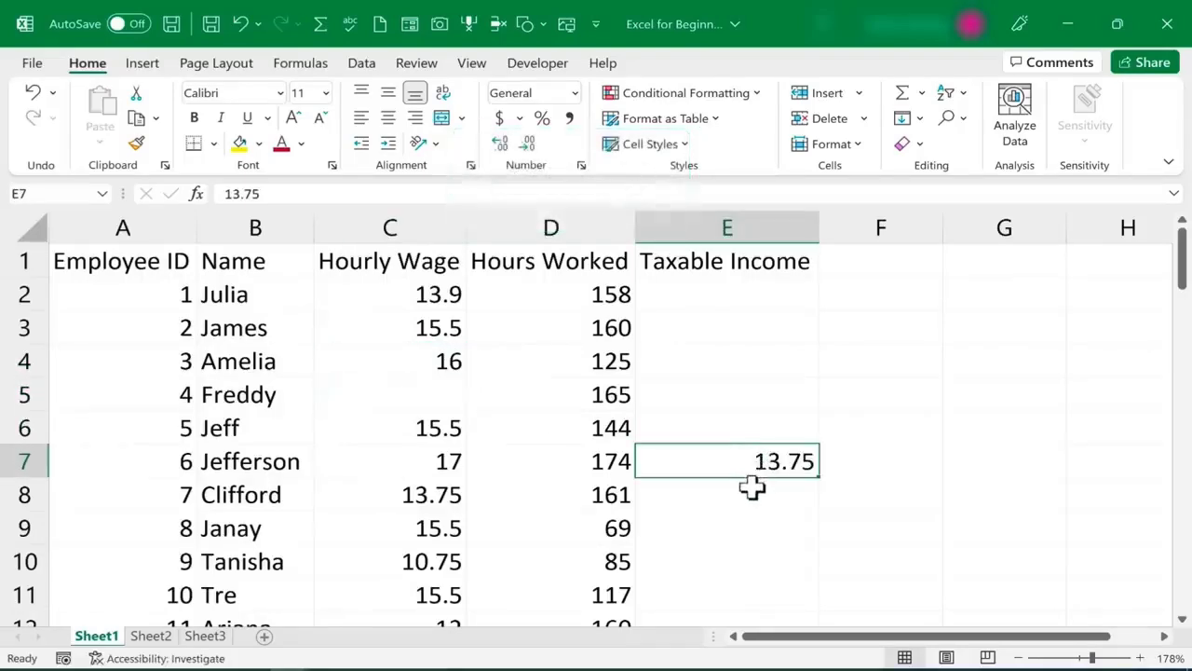
key(ctrl+z)
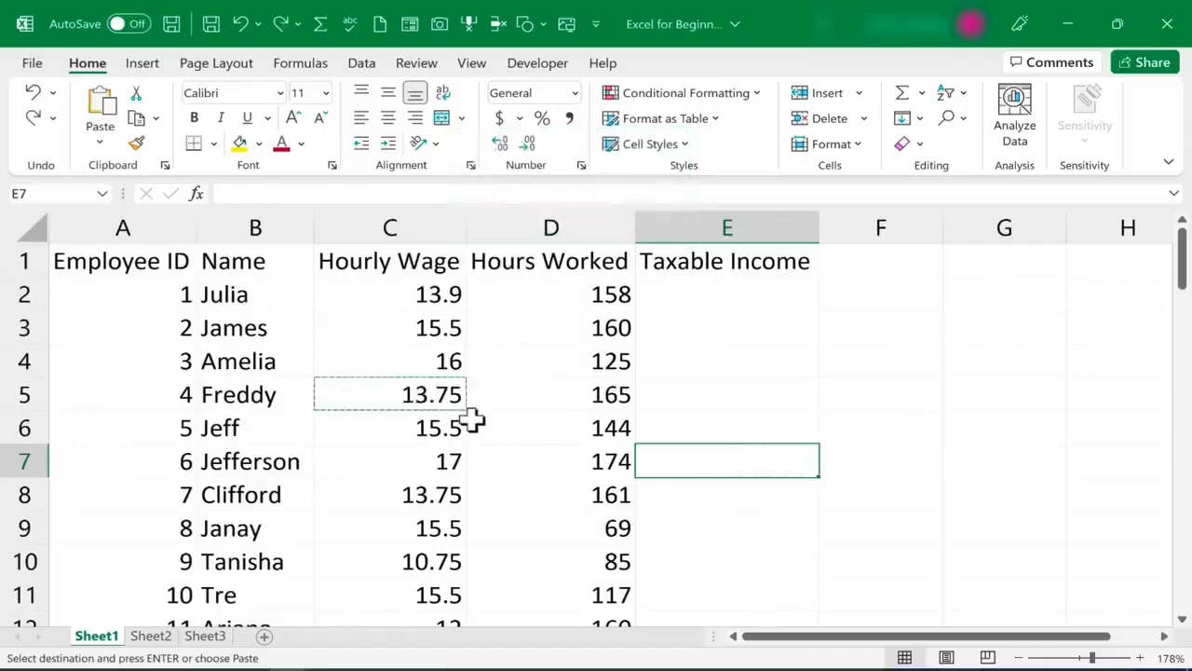
key(Escape)
click(722, 402)
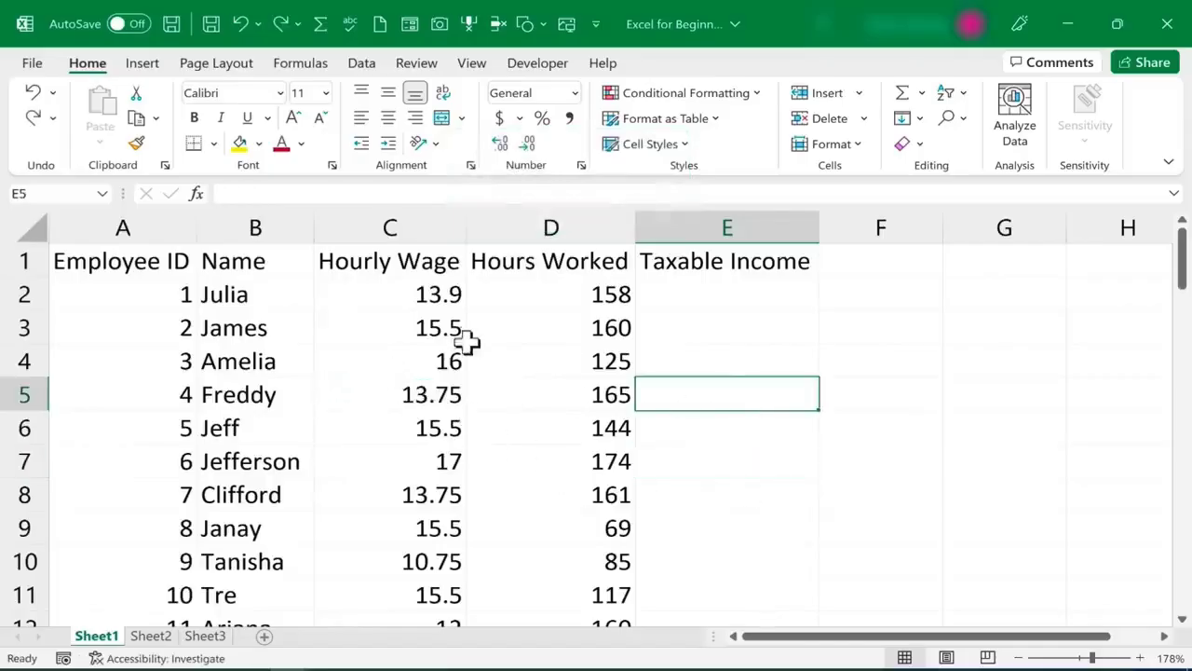
Move the hourly wage from cell C3 directly to F3, and undo the move
click(427, 326)
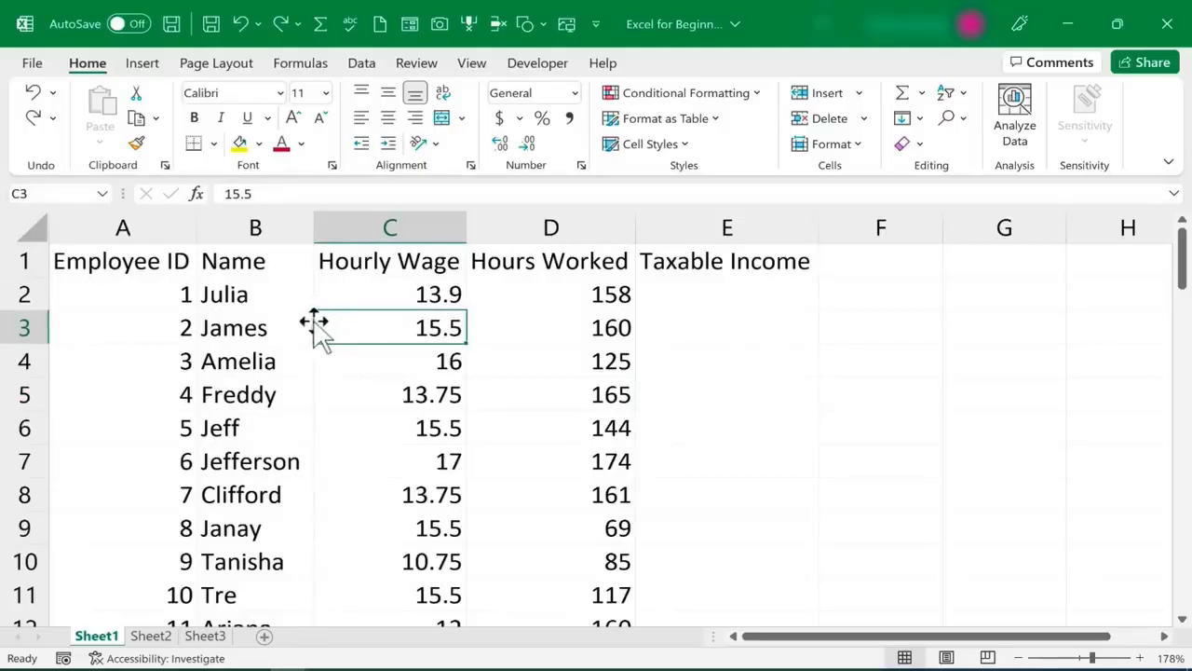
drag(315, 322, 899, 341)
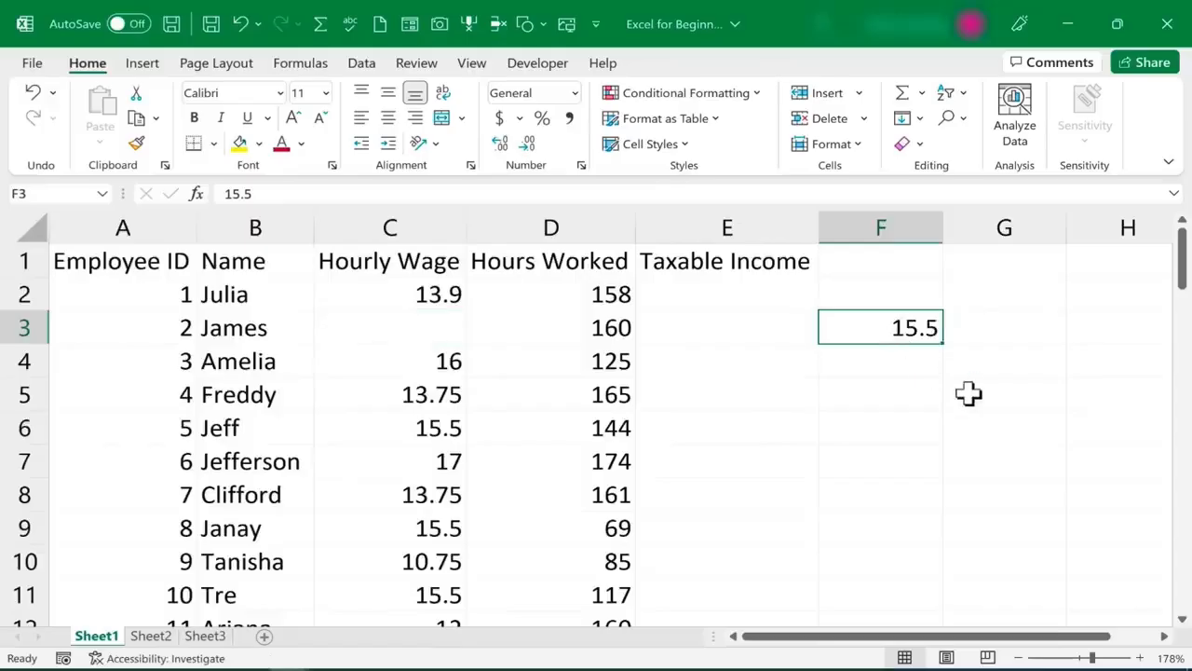
key(ctrl+z)
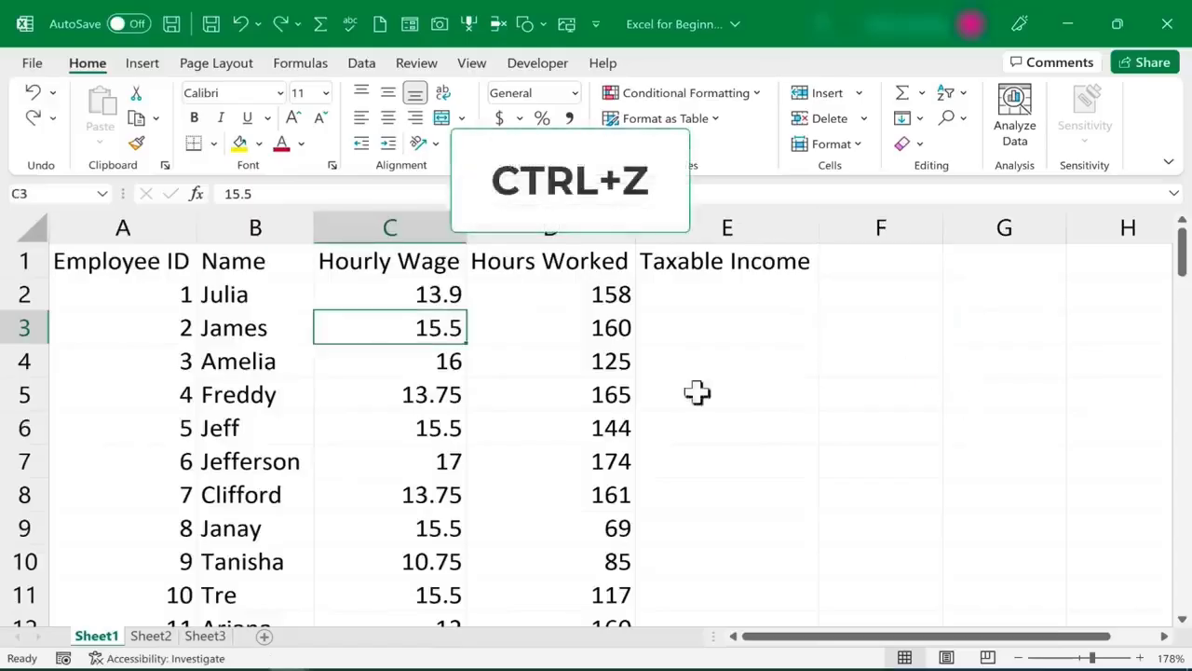
Move the range A2:D9 as a block to columns beyond the existing data, and undo the move
drag(180, 290, 622, 524)
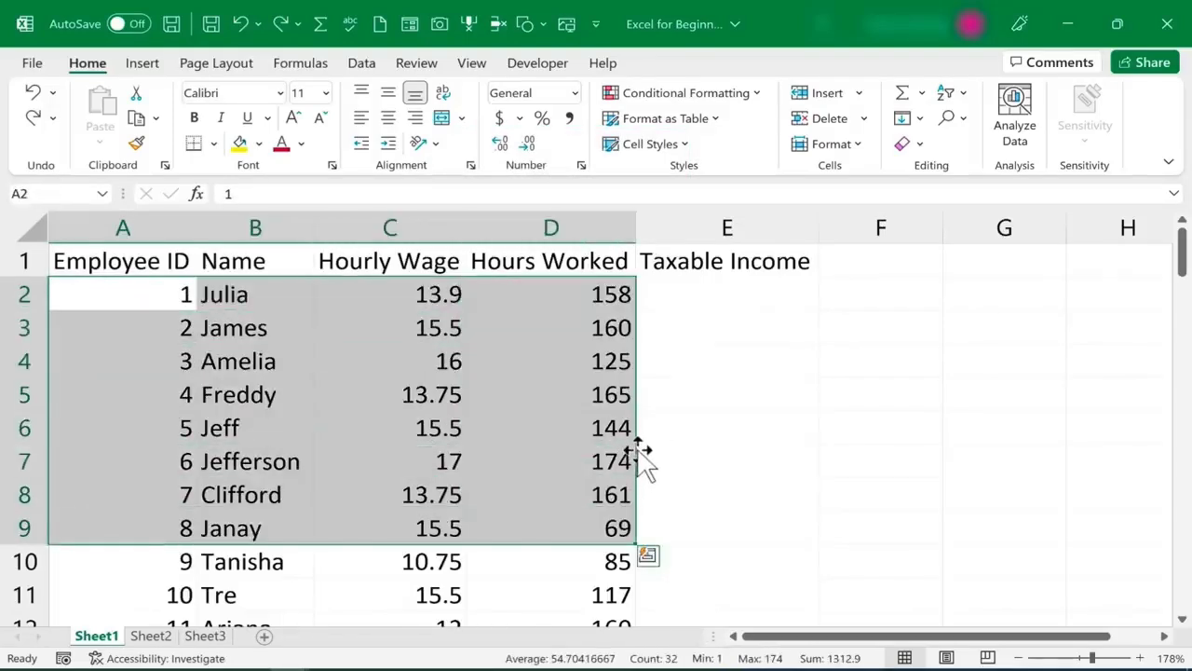
drag(641, 456, 686, 444)
drag(1084, 637, 438, 622)
key(ctrl+z)
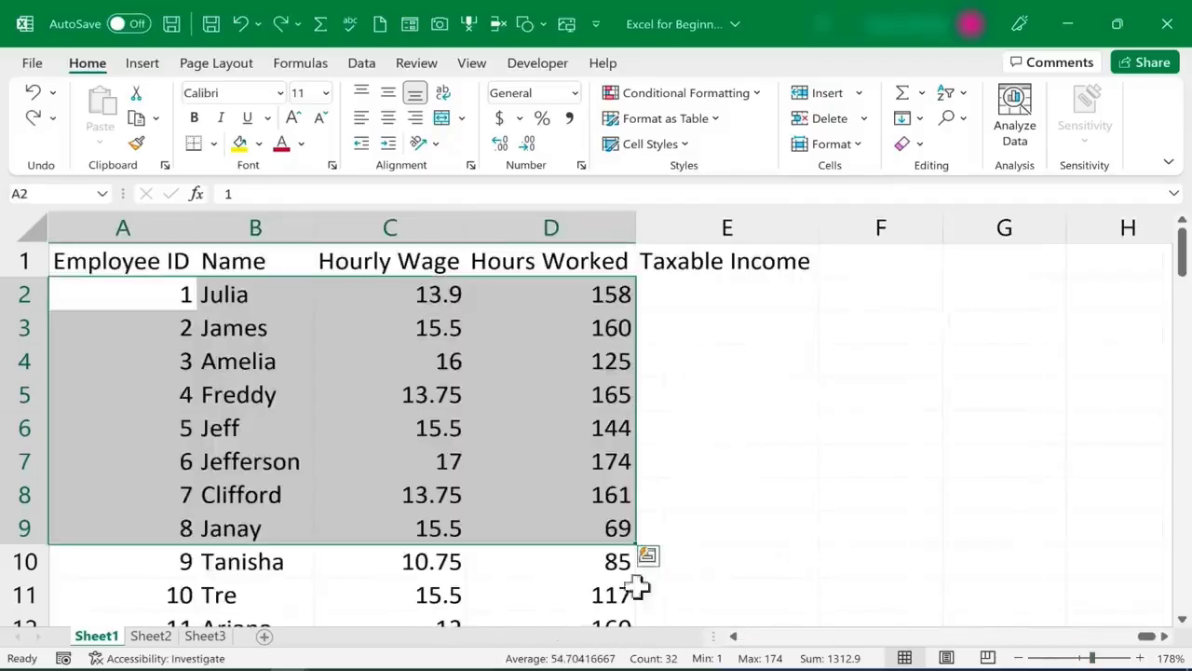
click(838, 503)
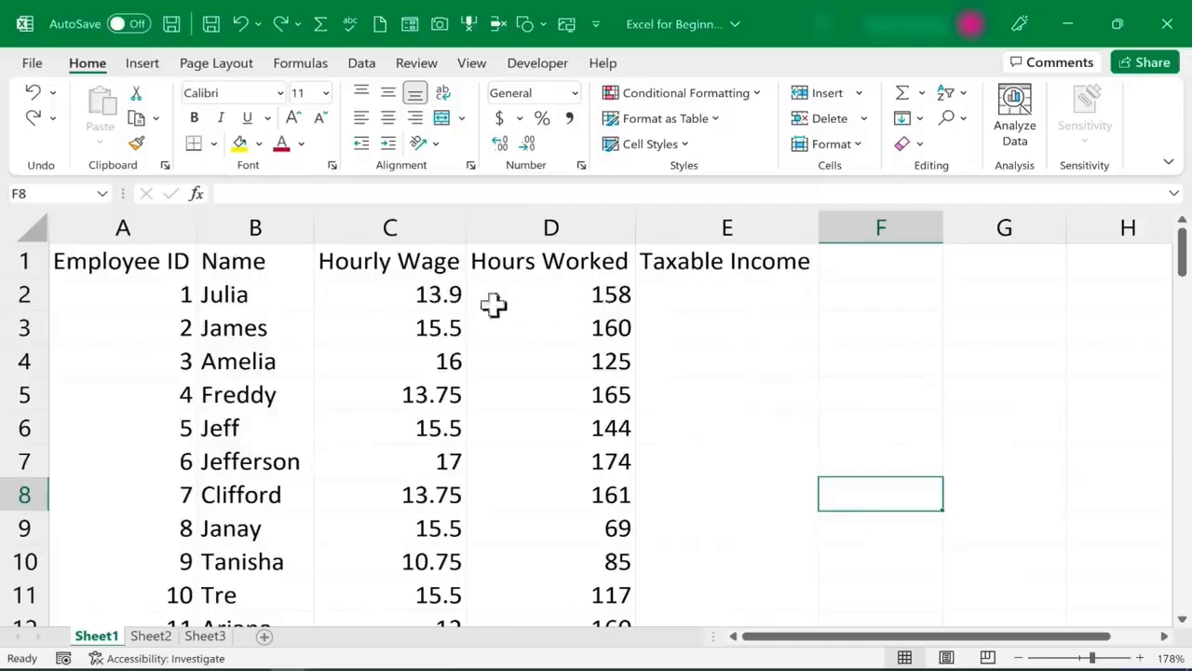
click(425, 297)
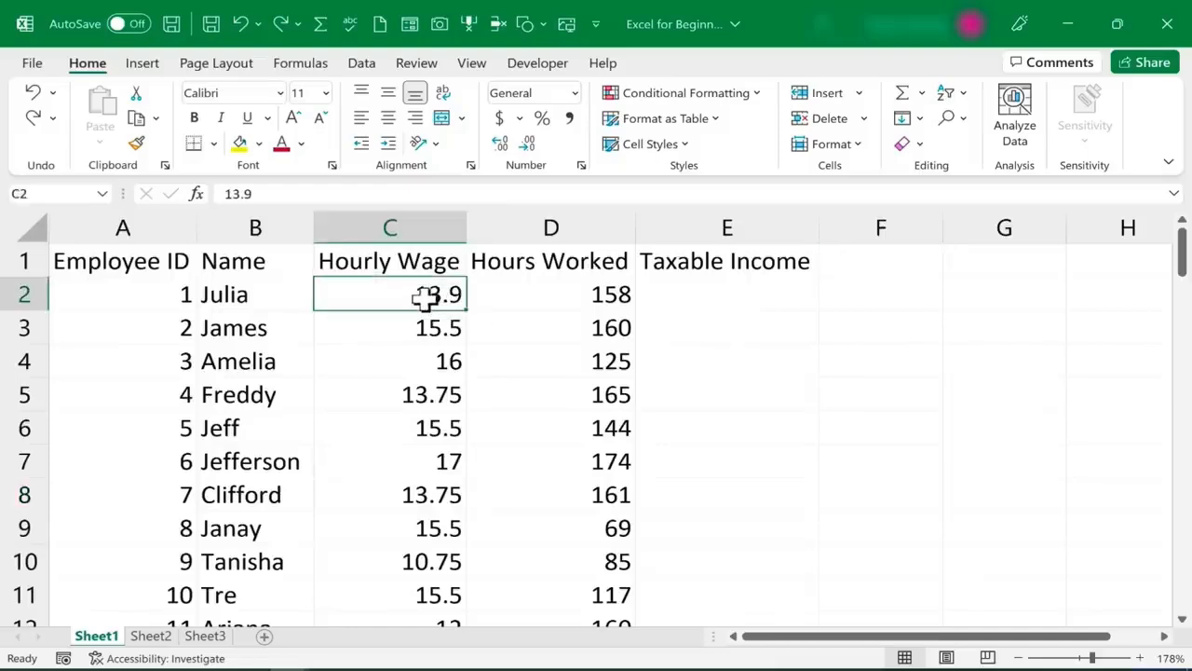
click(583, 298)
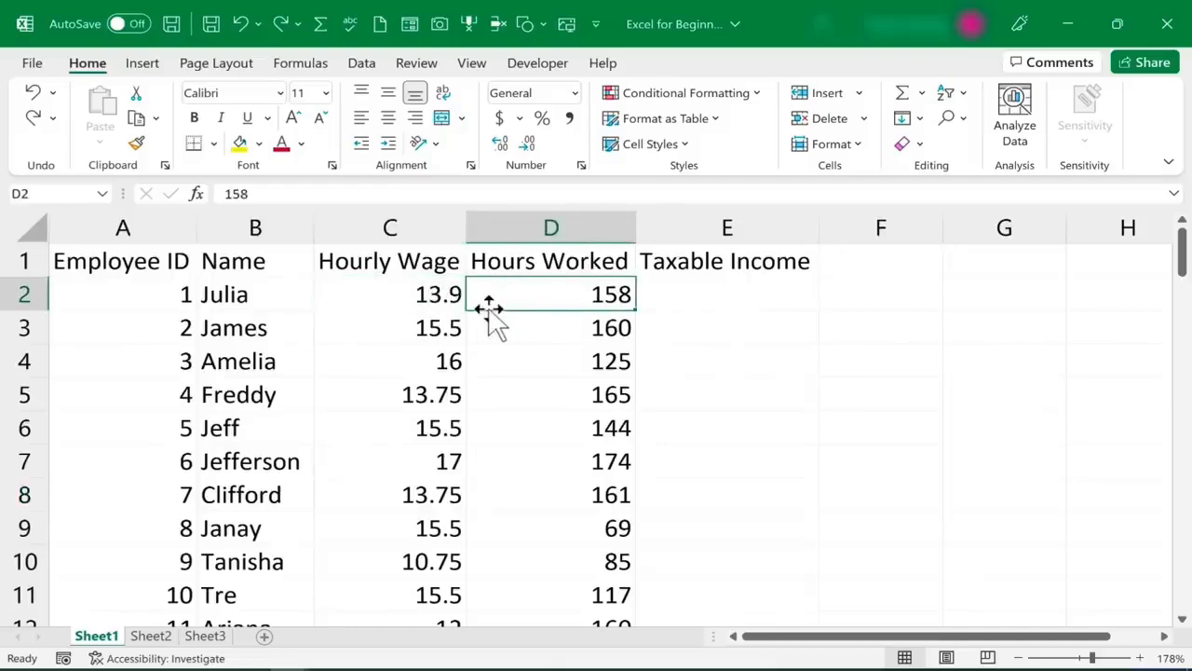
click(714, 289)
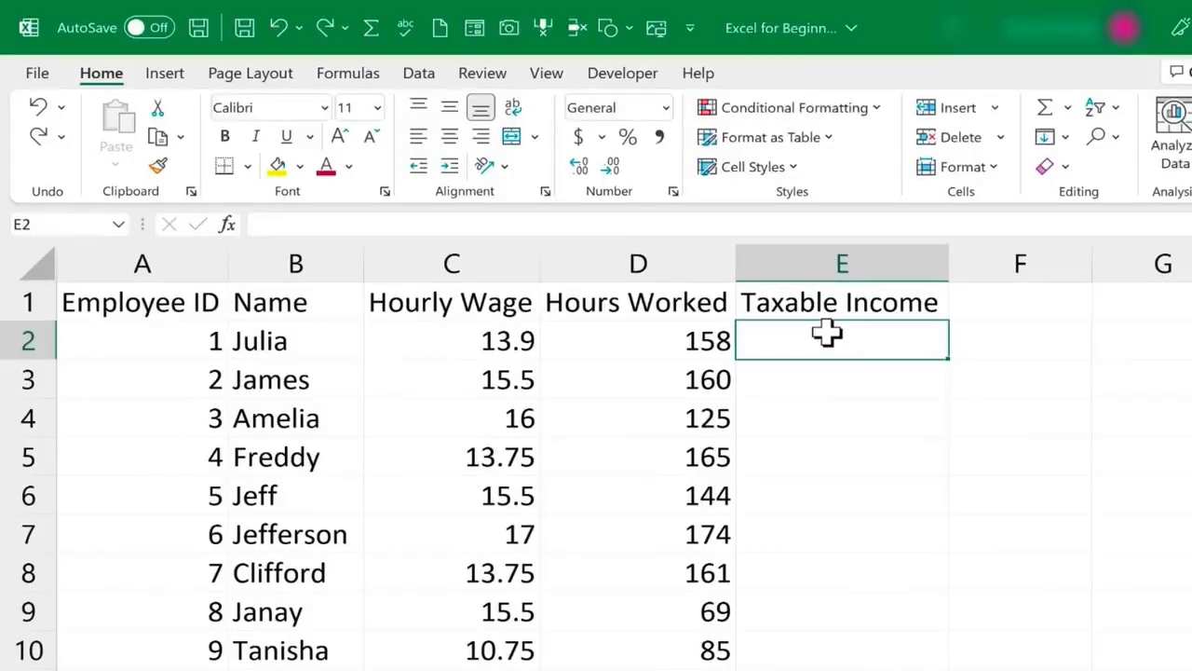
text(=)
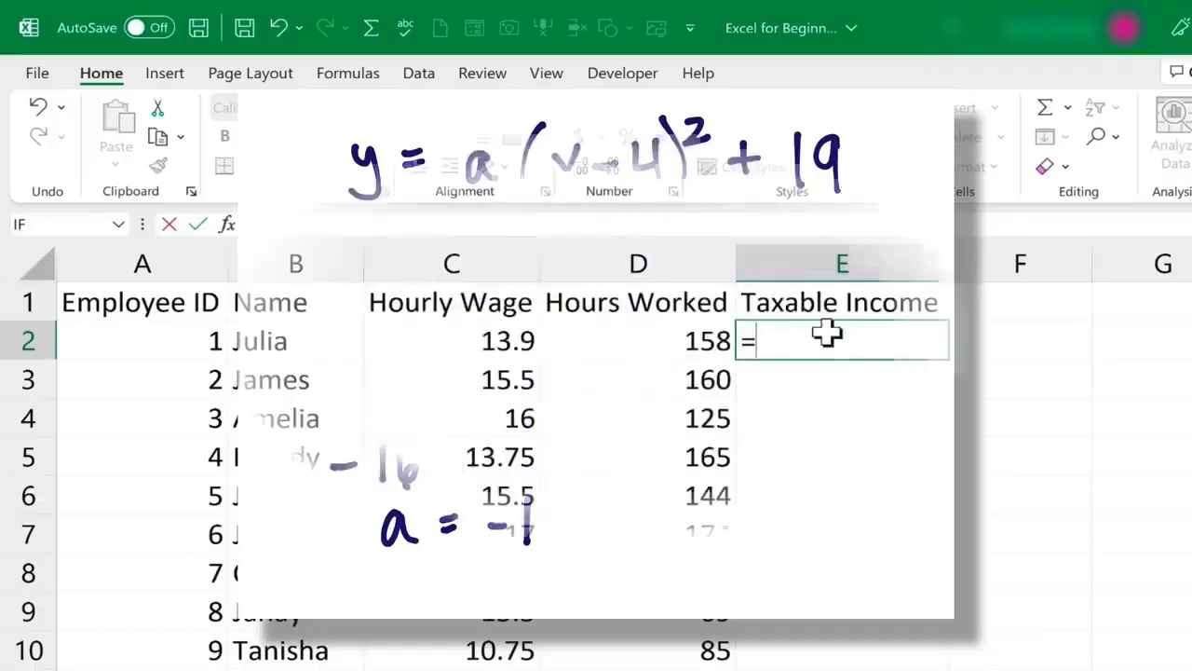
key(Escape)
click(838, 377)
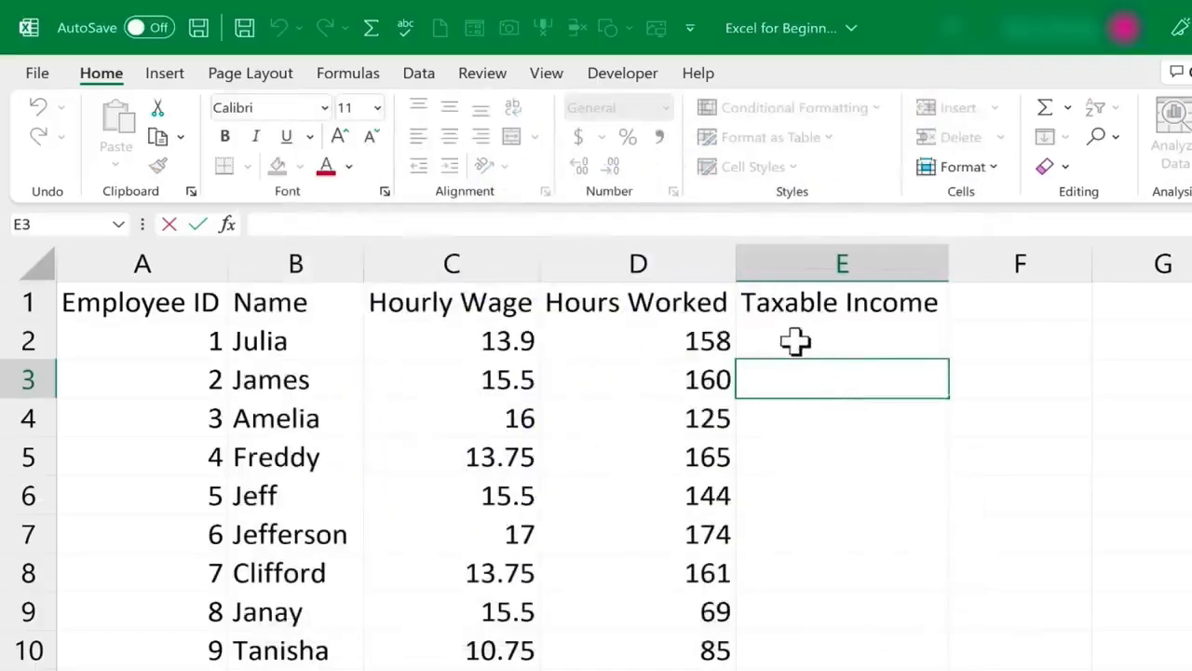
Calculate the first employee's taxable income in E2 with the fixed-number formula =13.9*158, and check the entered formula
click(793, 341)
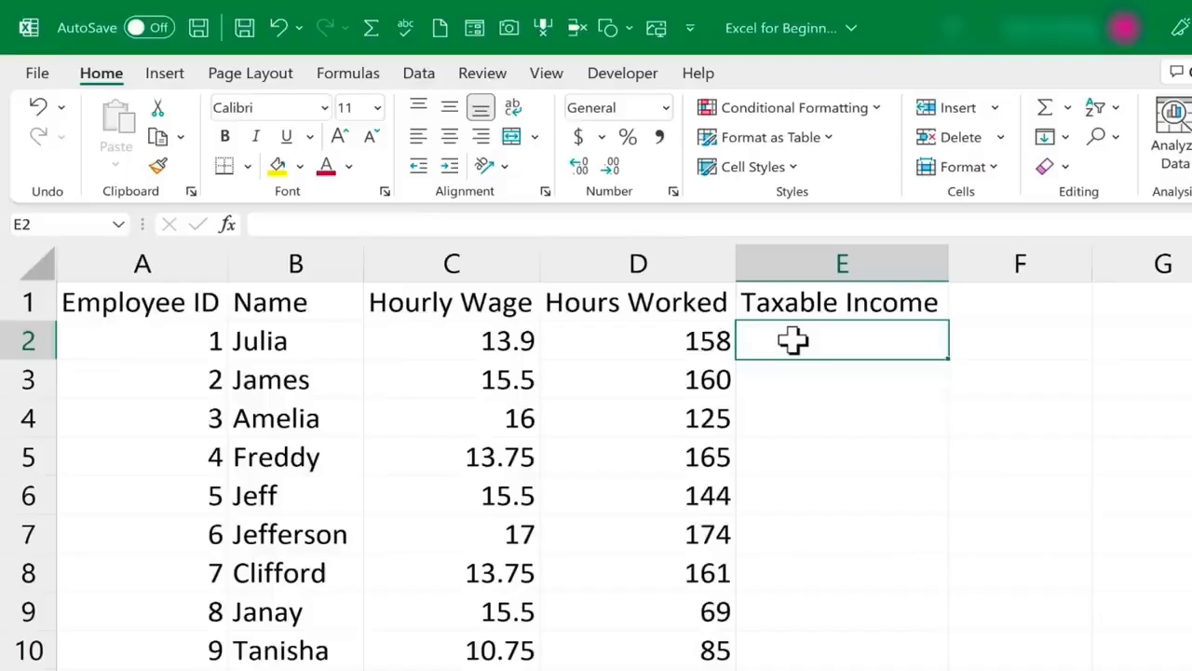
text(=)
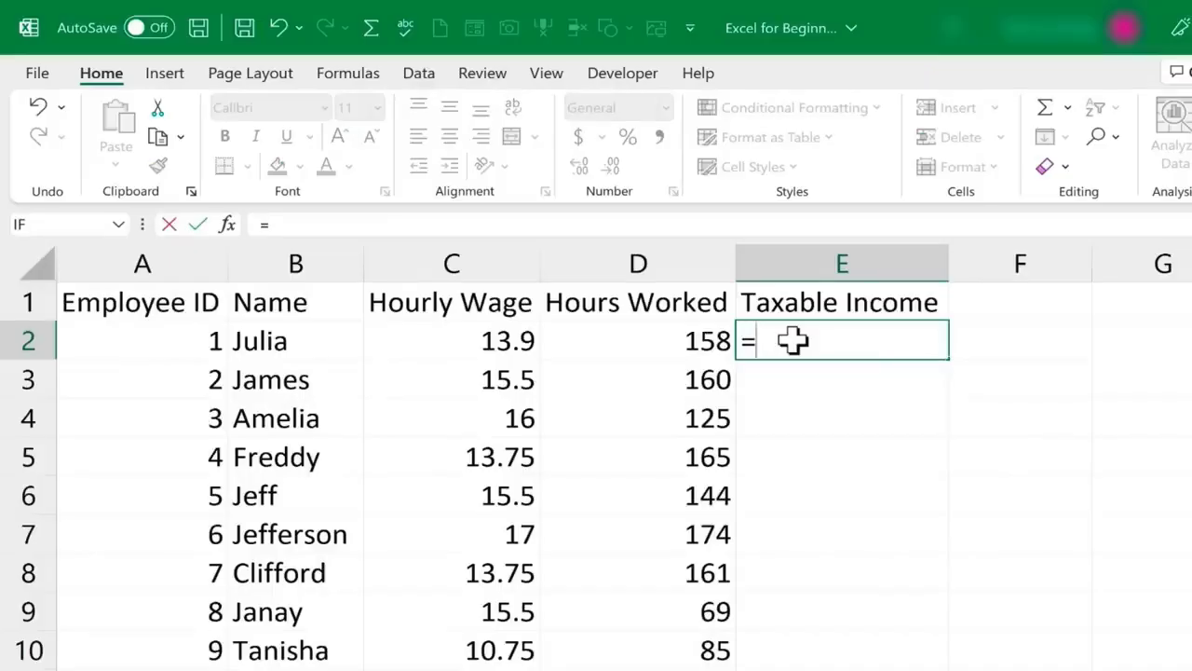
text(13.9)
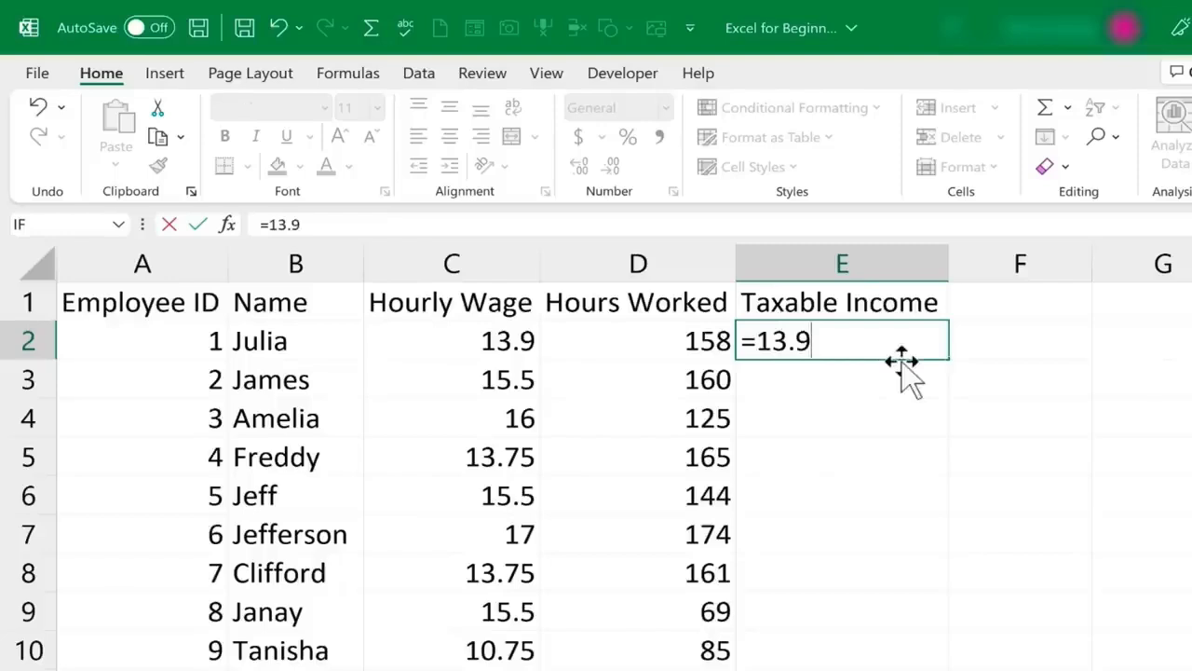
text(*)
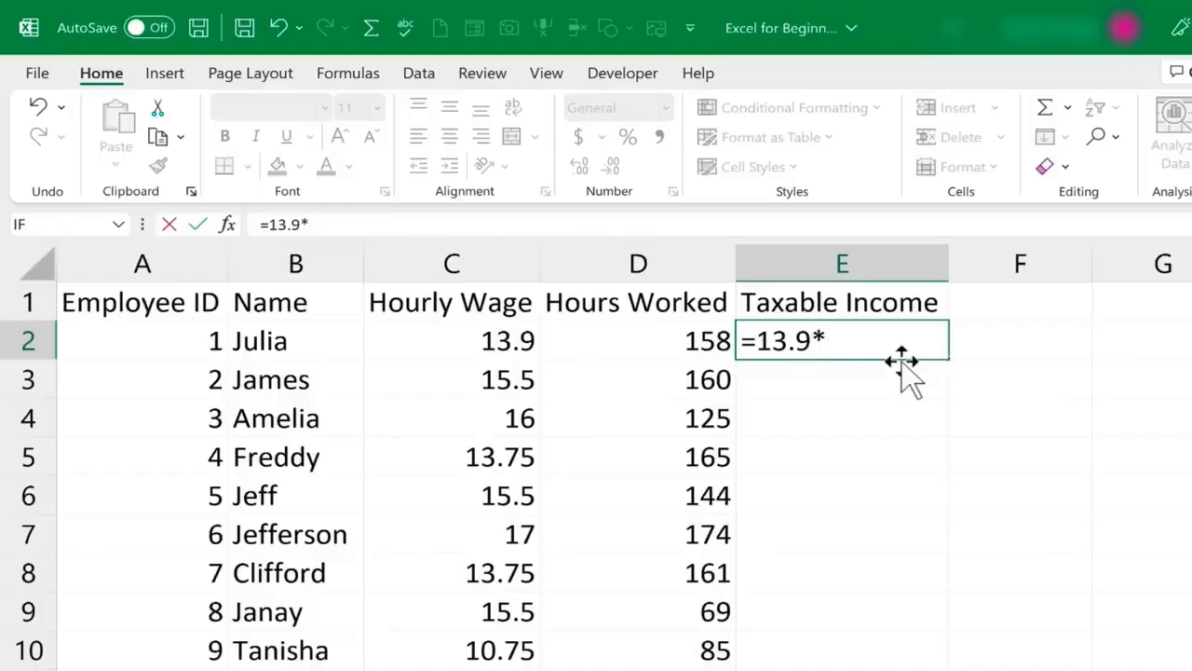
text(158)
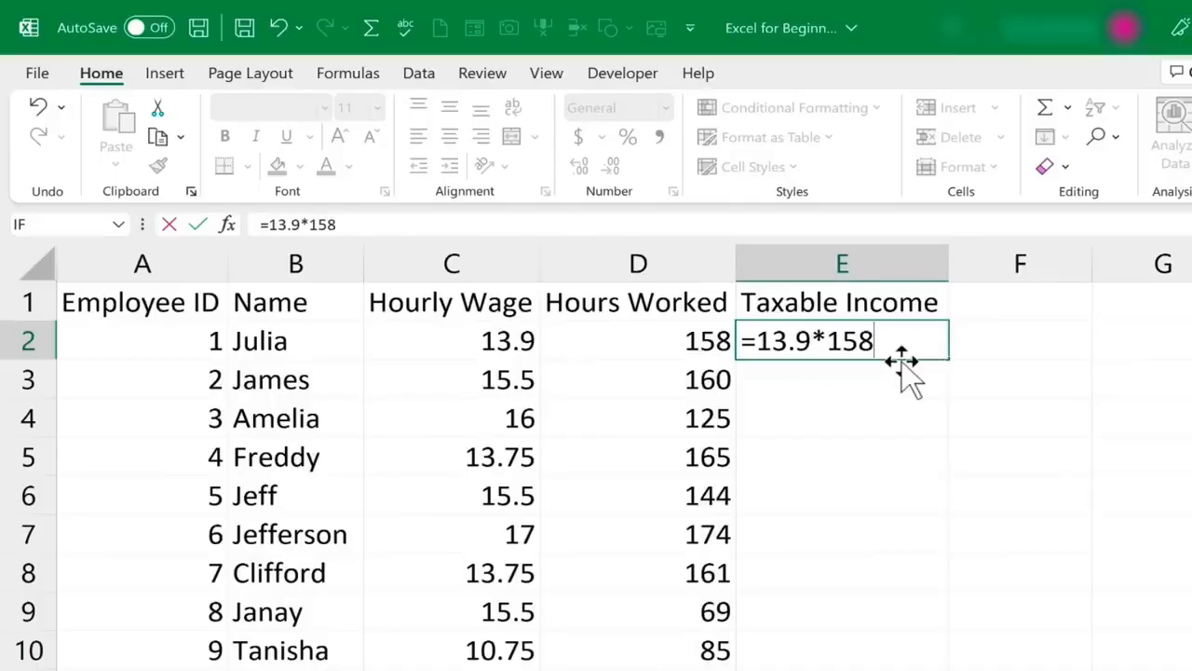
key(Return)
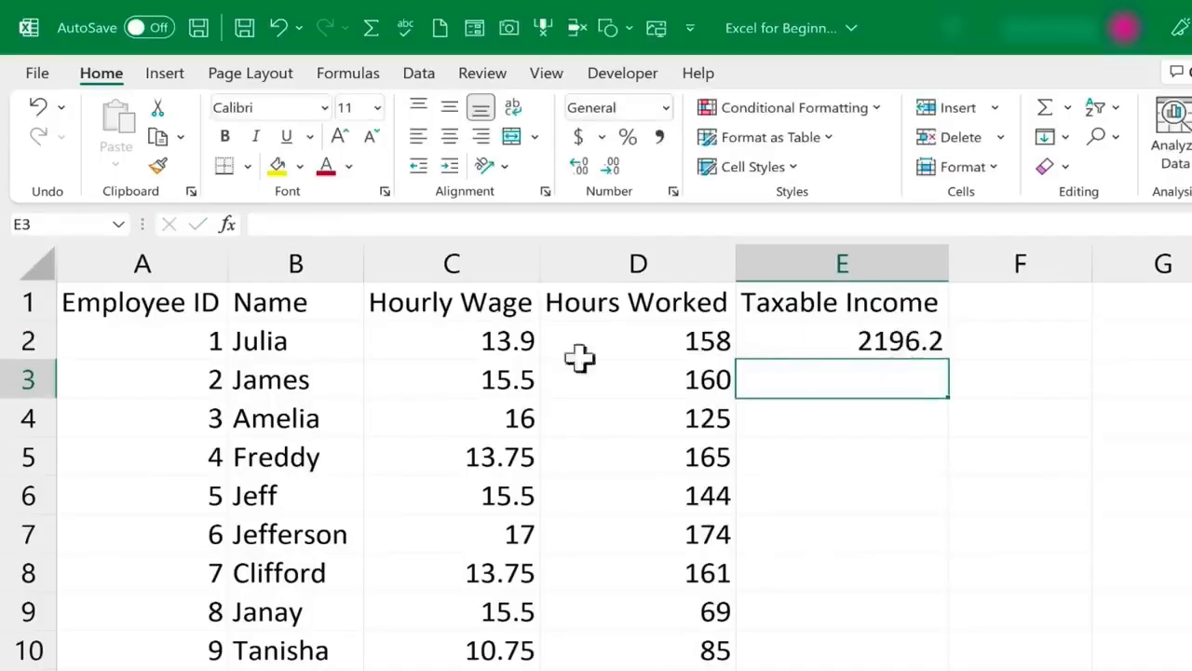
click(932, 346)
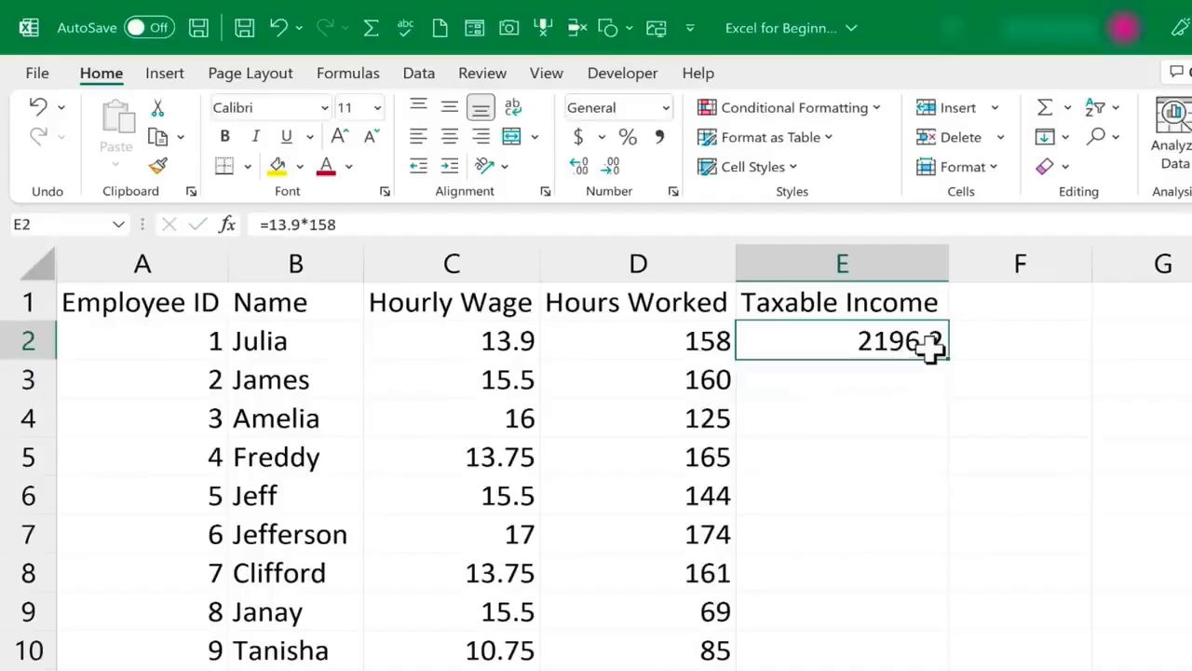
Clear the fixed-number formula from cell E2
double_click(931, 347)
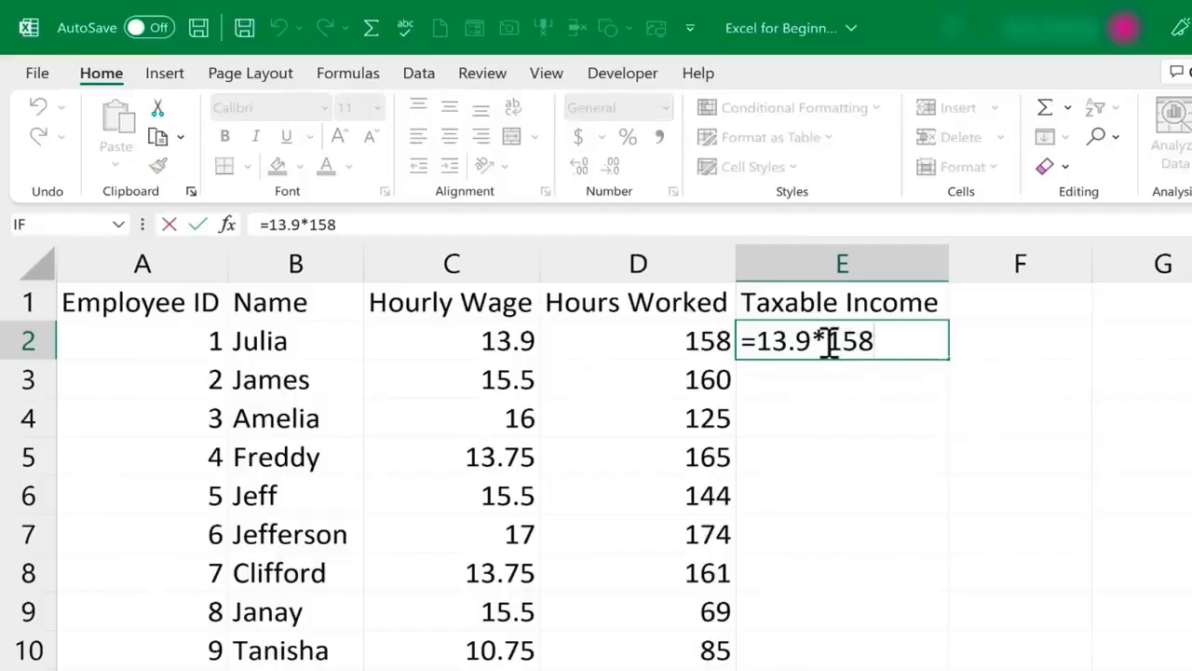
text(/)
key(BackSpace)
key(BackSpace)
key(BackSpace)
key(BackSpace)
key(BackSpace)
key(BackSpace)
key(BackSpace)
key(BackSpace)
key(BackSpace)
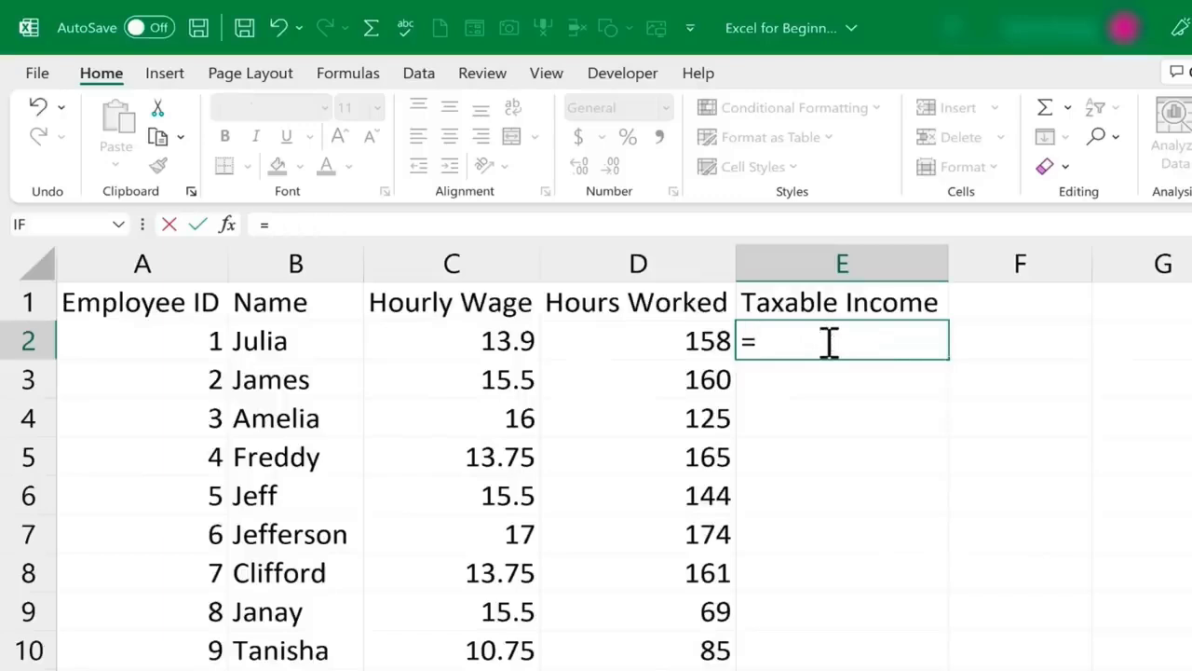
key(BackSpace)
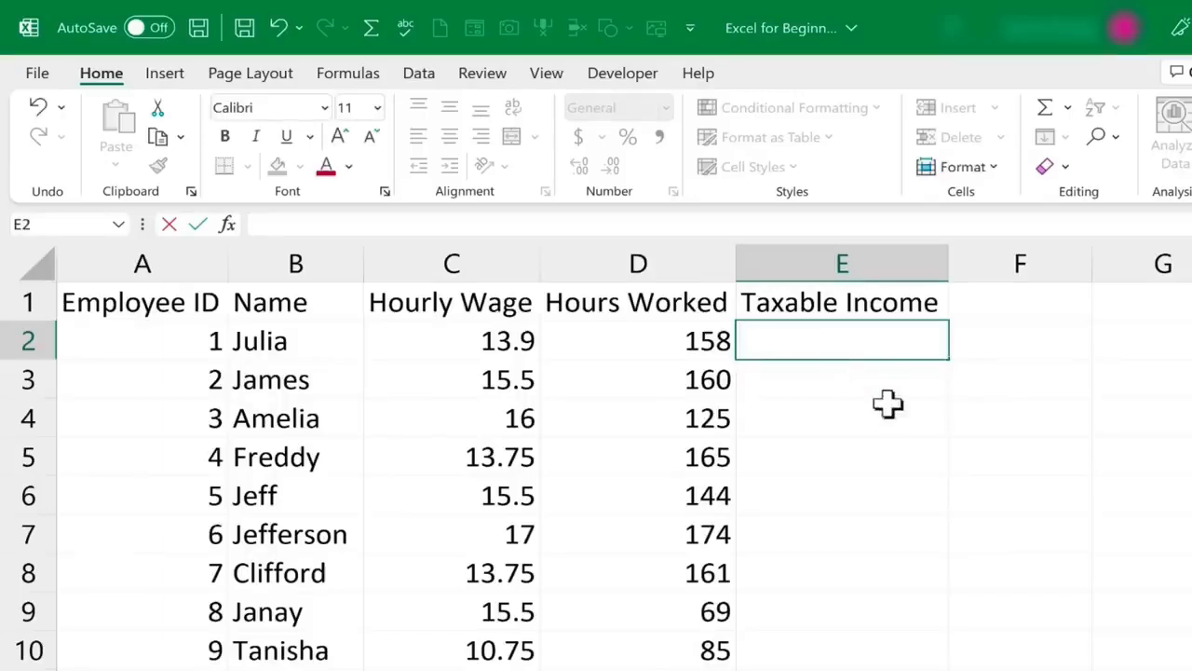
key(Escape)
Enter the cell-reference formula =C2*D2 in E2 to calculate taxable income, and inspect the cells it refers to
text(=)
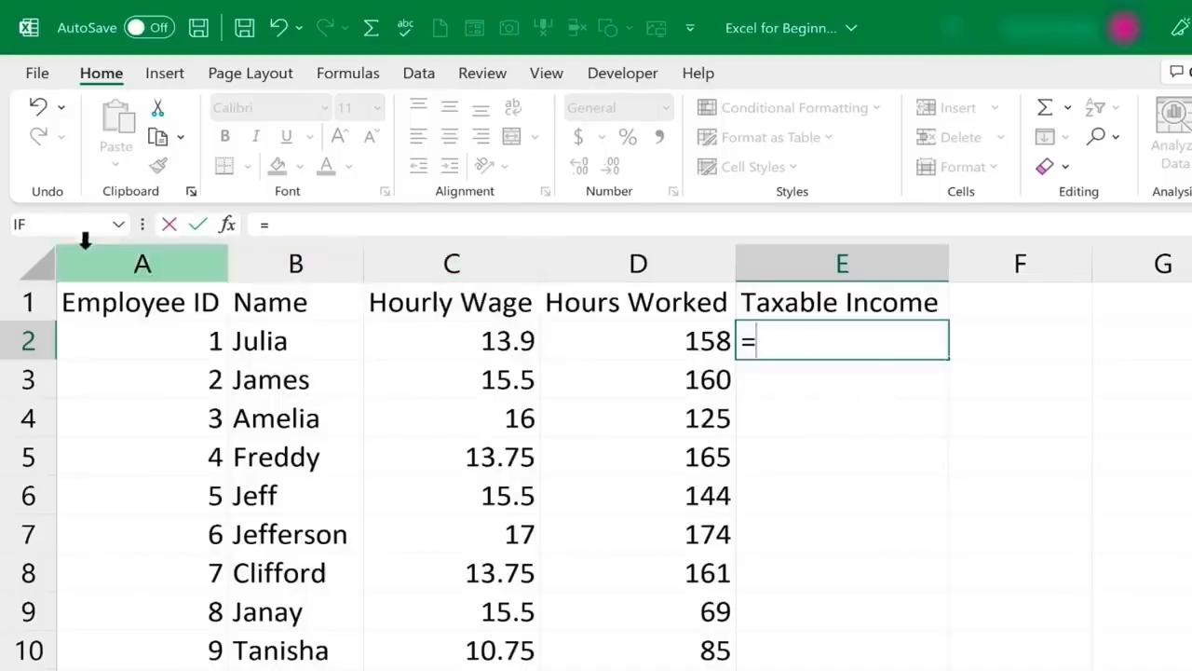
key(Escape)
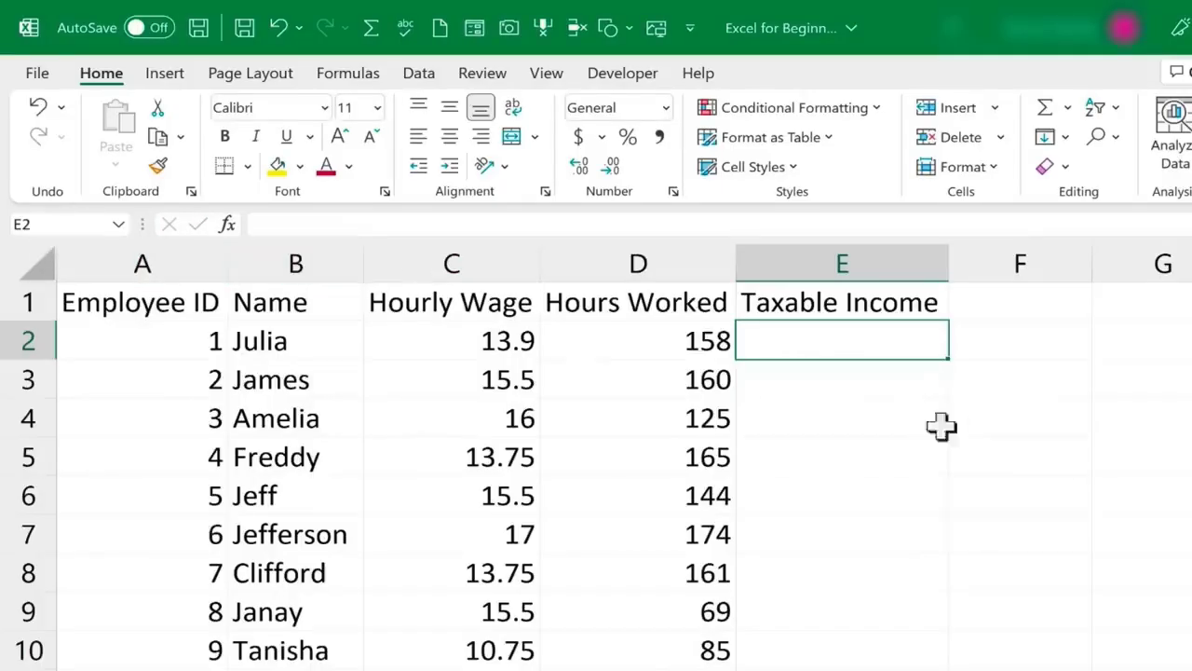
text(=)
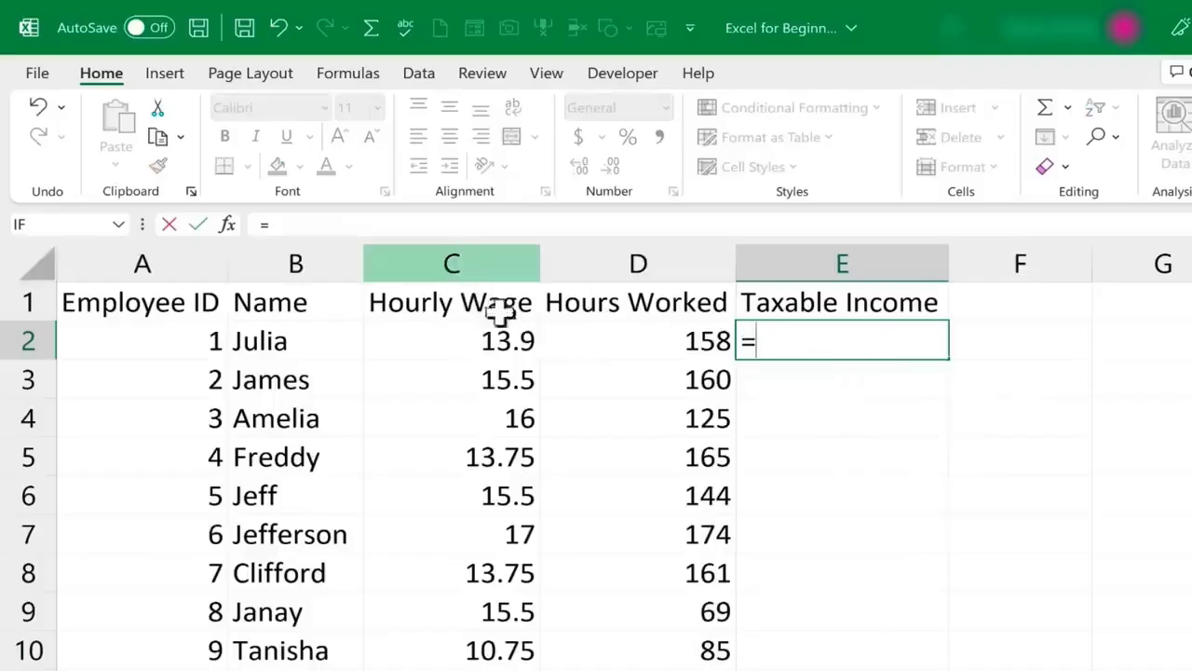
text(c2*)
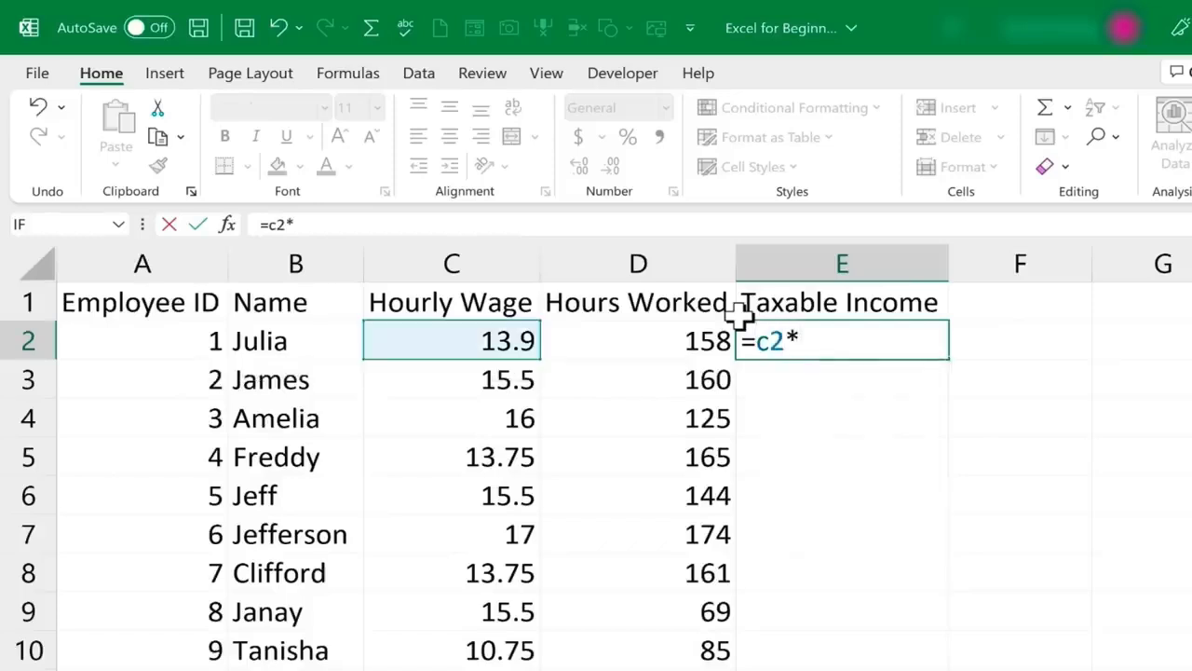
text(d2)
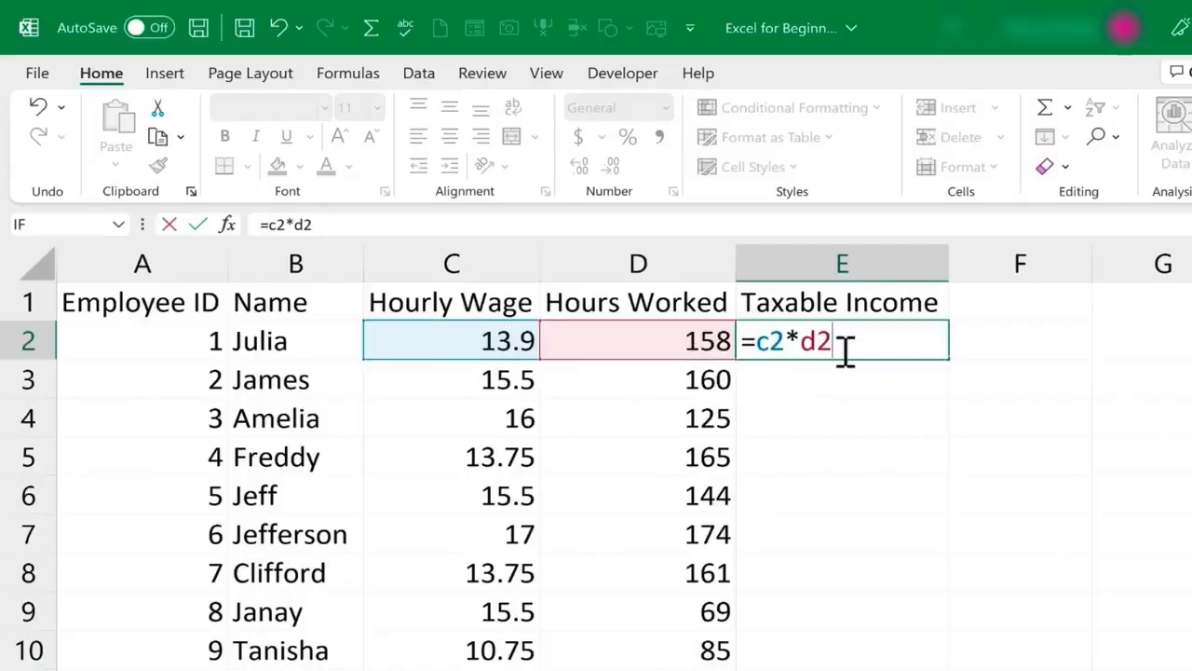
key(Return)
click(868, 337)
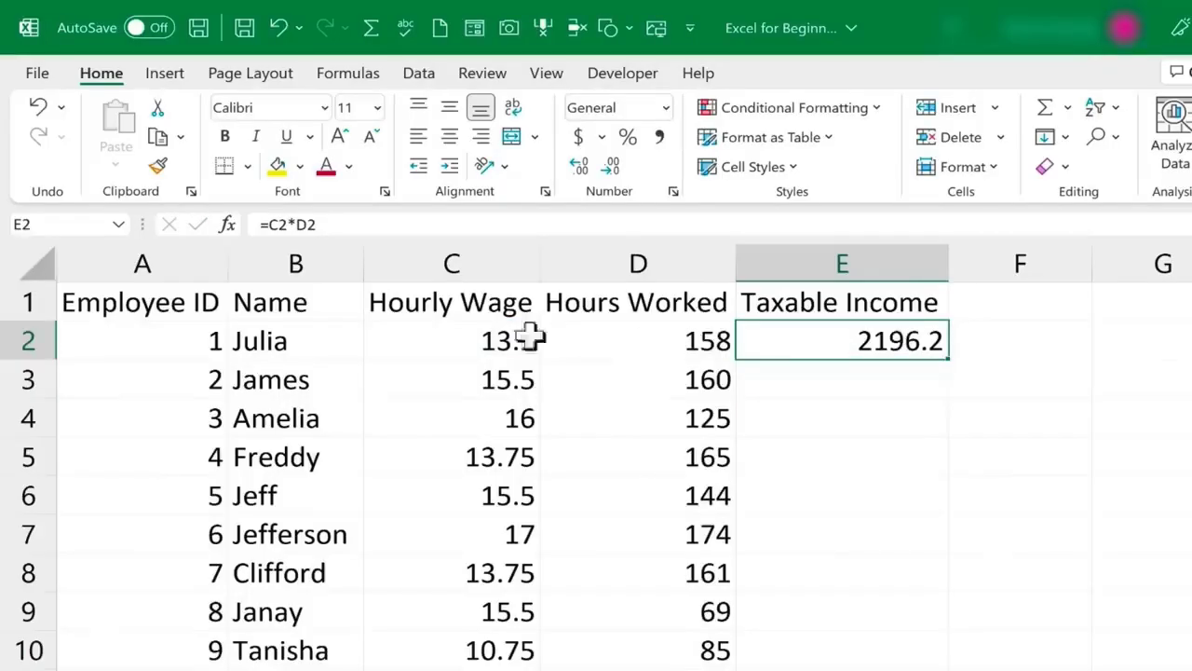
click(885, 368)
click(892, 338)
double_click(892, 339)
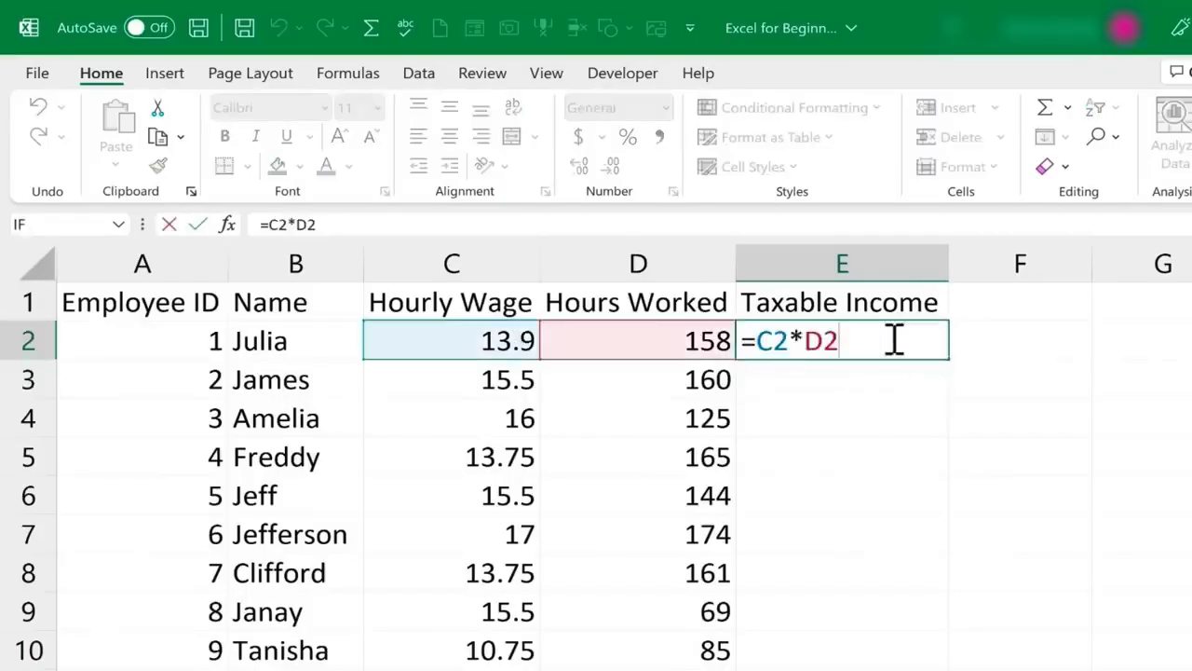
Set the hourly wage in C2 to 14.25 and check the taxable income formula in E2
click(492, 341)
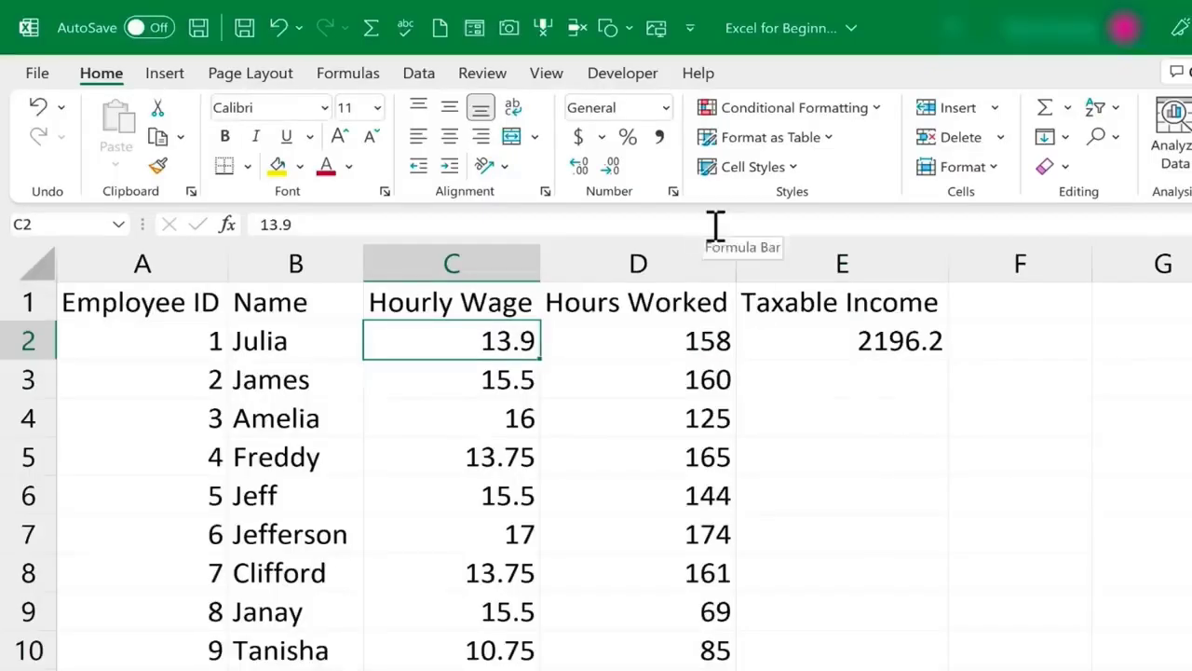
text(14)
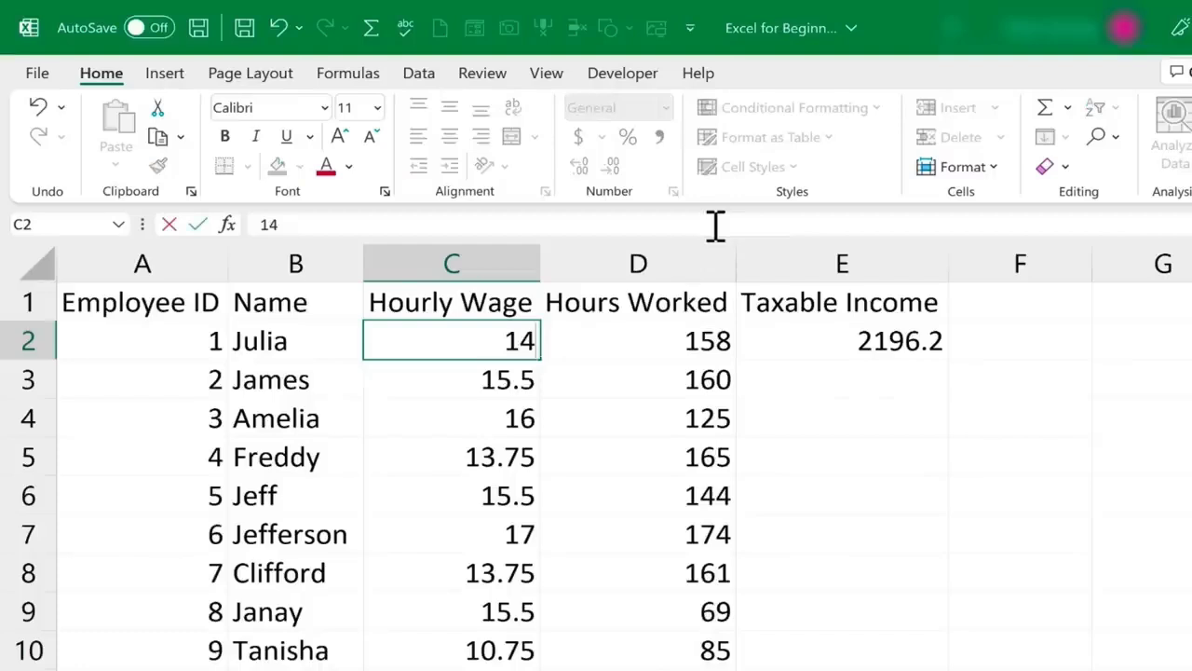
text(.25)
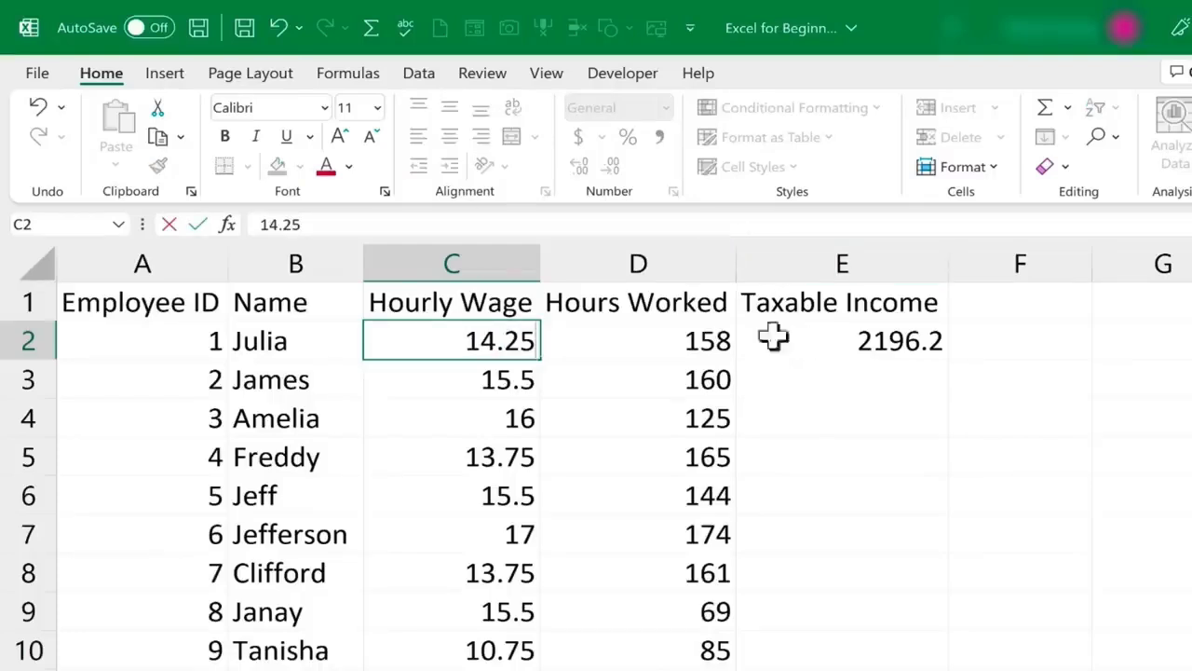
key(Return)
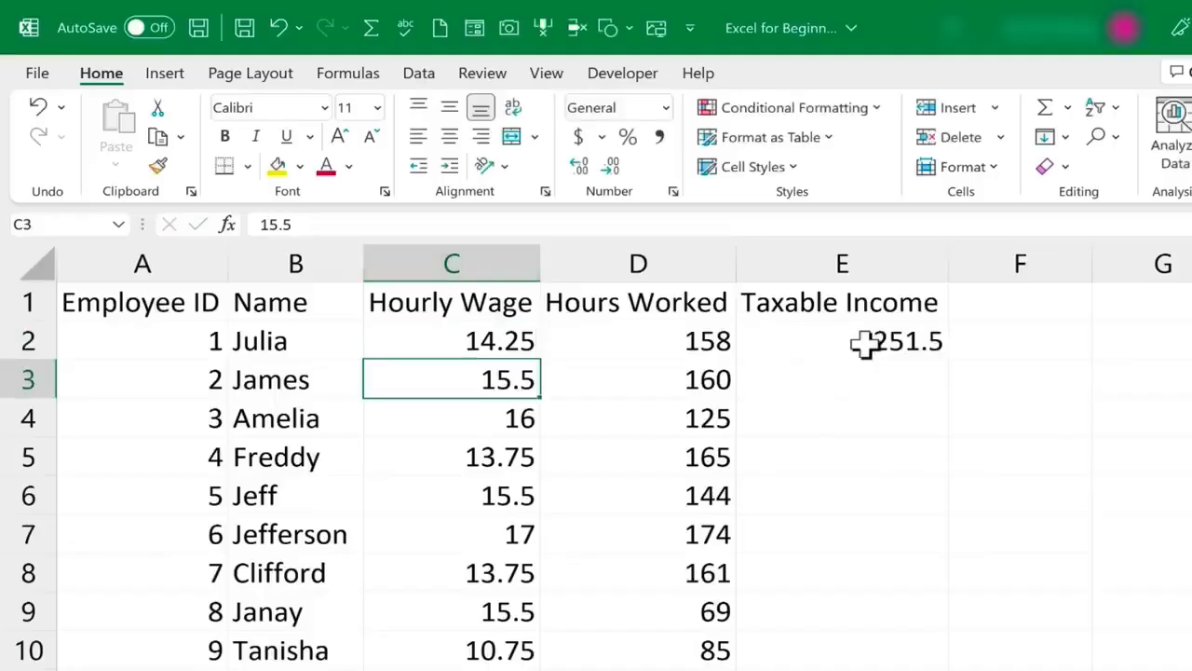
click(864, 343)
key(F2)
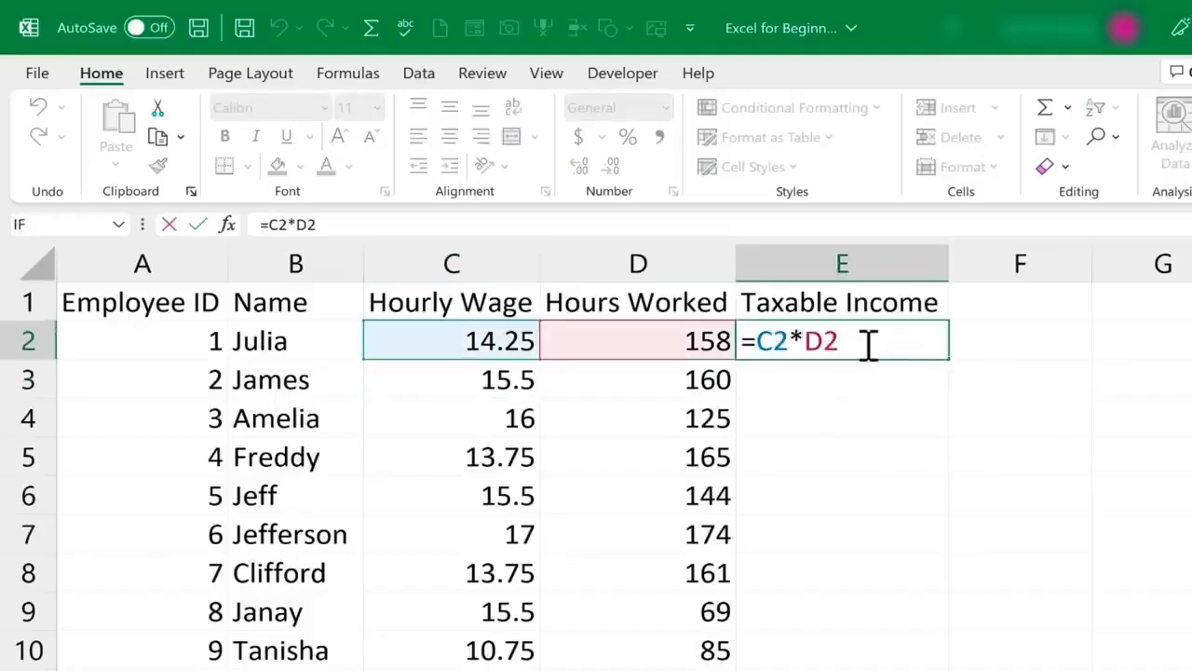
key(Return)
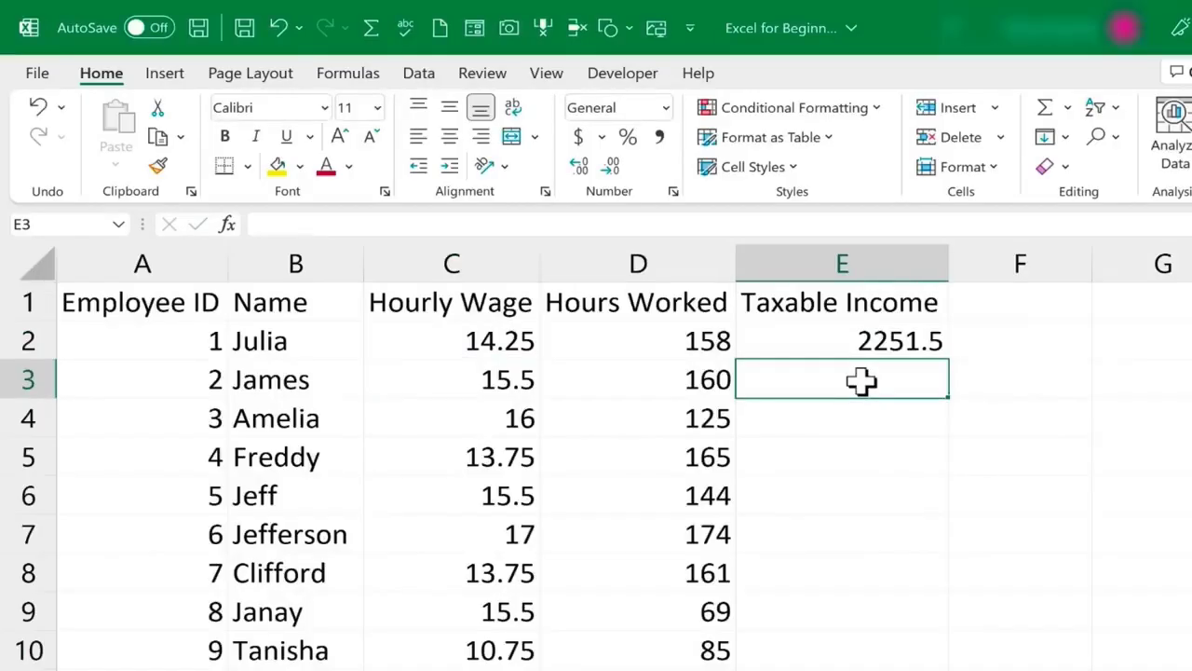
Enter the formula =C3*D3 in E3, picking the hourly wage and hours worked cells as references
text(=)
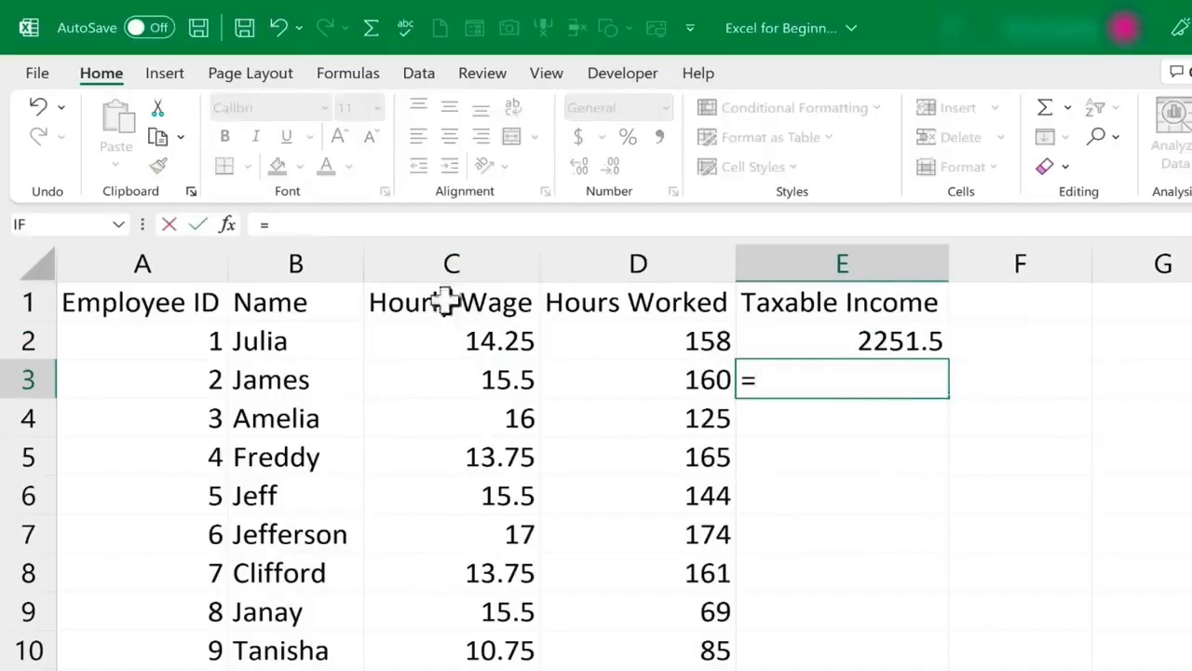
click(477, 380)
text(*)
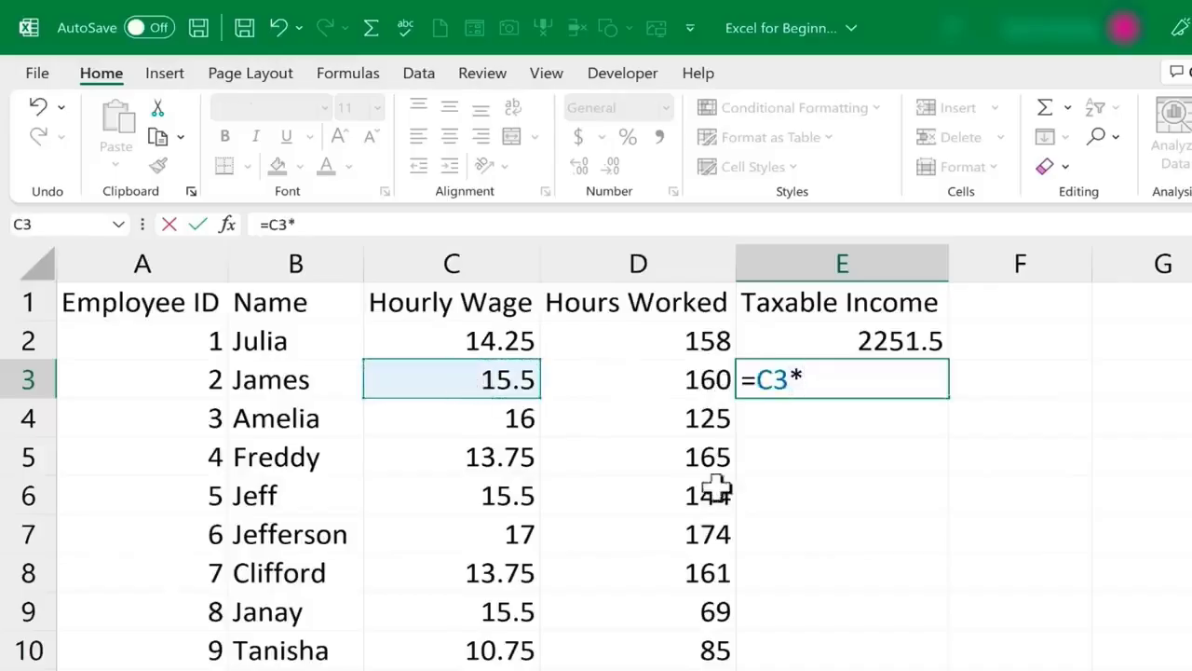
click(637, 382)
key(Return)
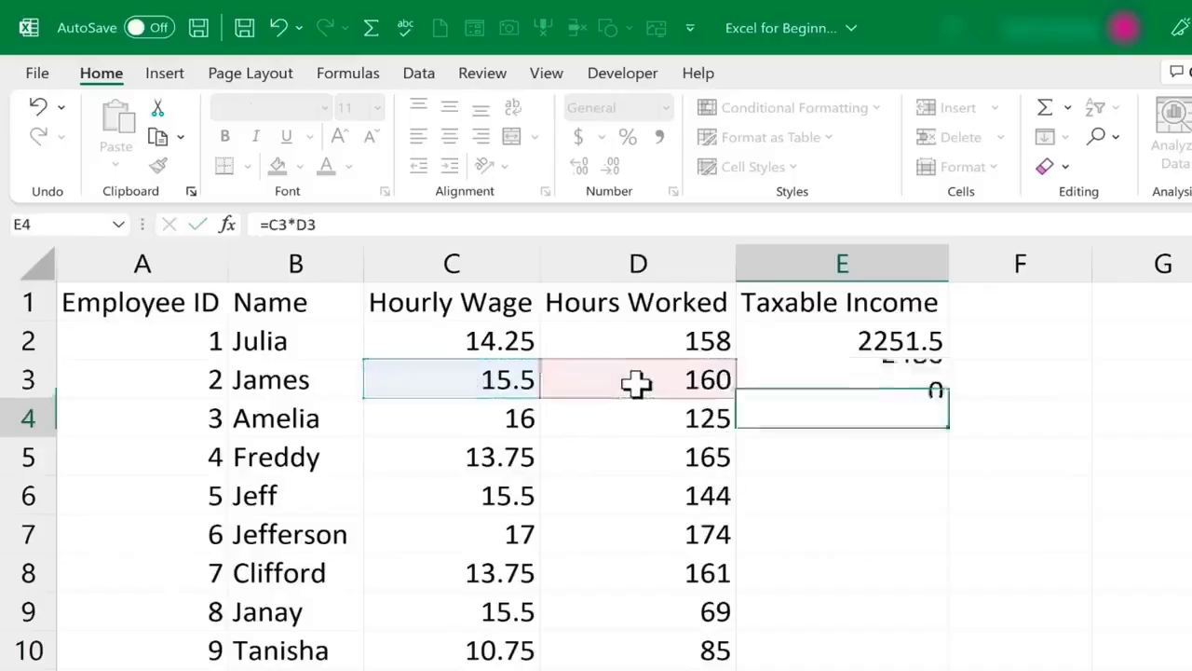
Compare the taxable income formulas in E2 and E3 and the cells each one refers to
click(843, 380)
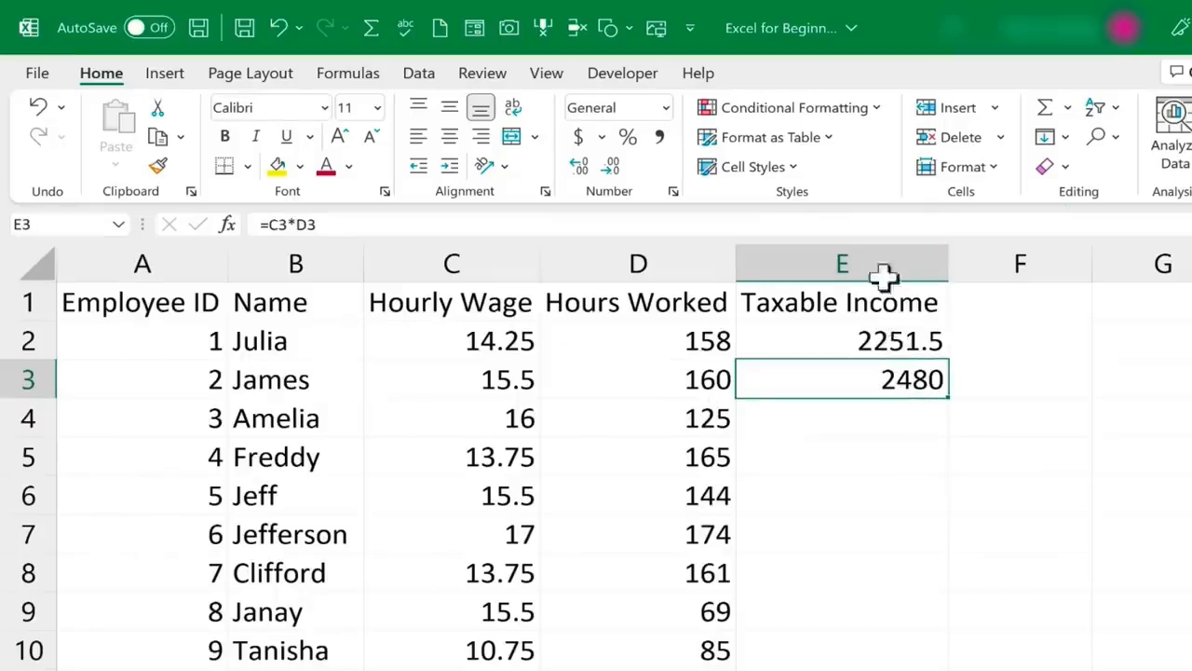
click(894, 343)
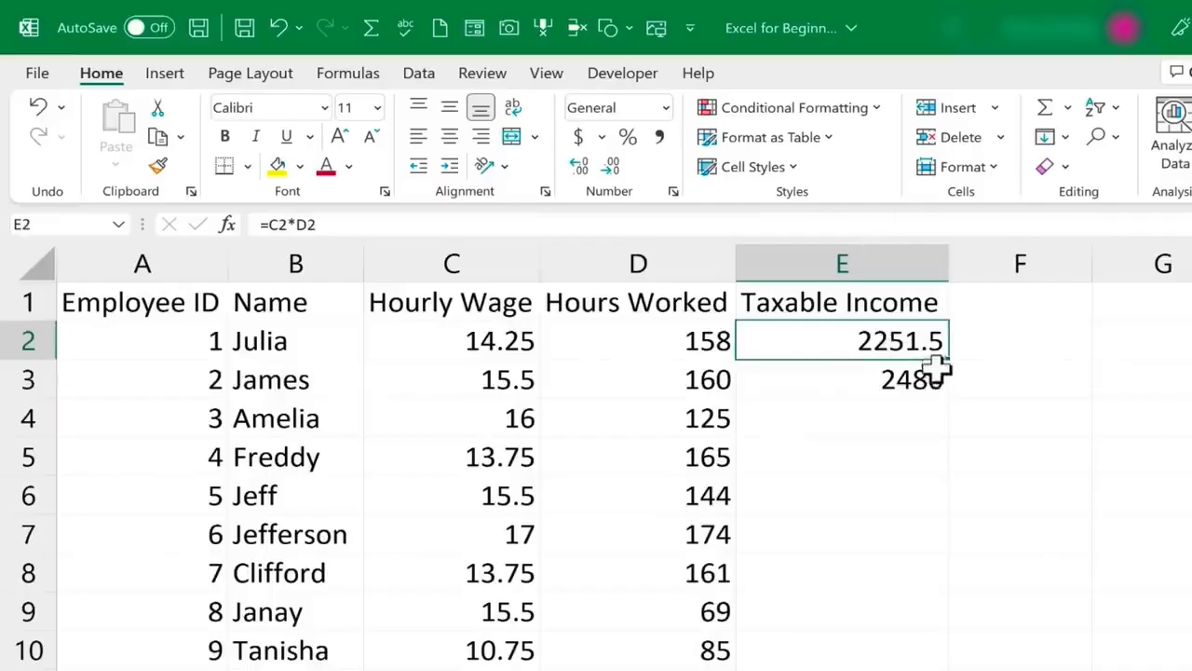
click(908, 380)
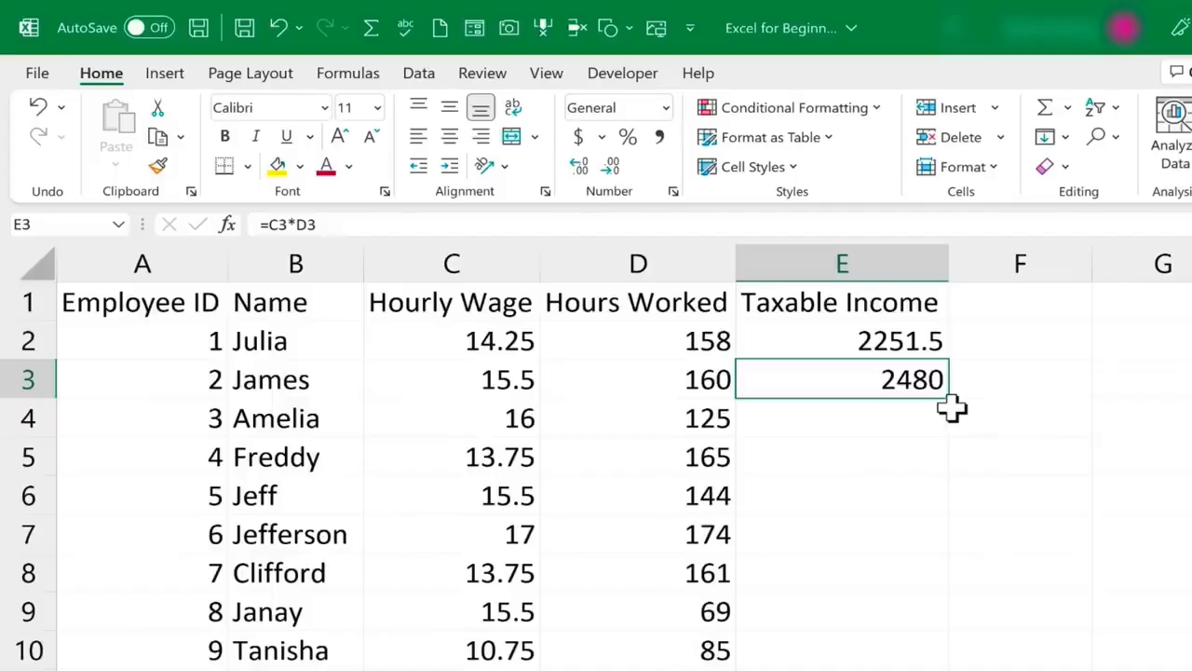
double_click(899, 336)
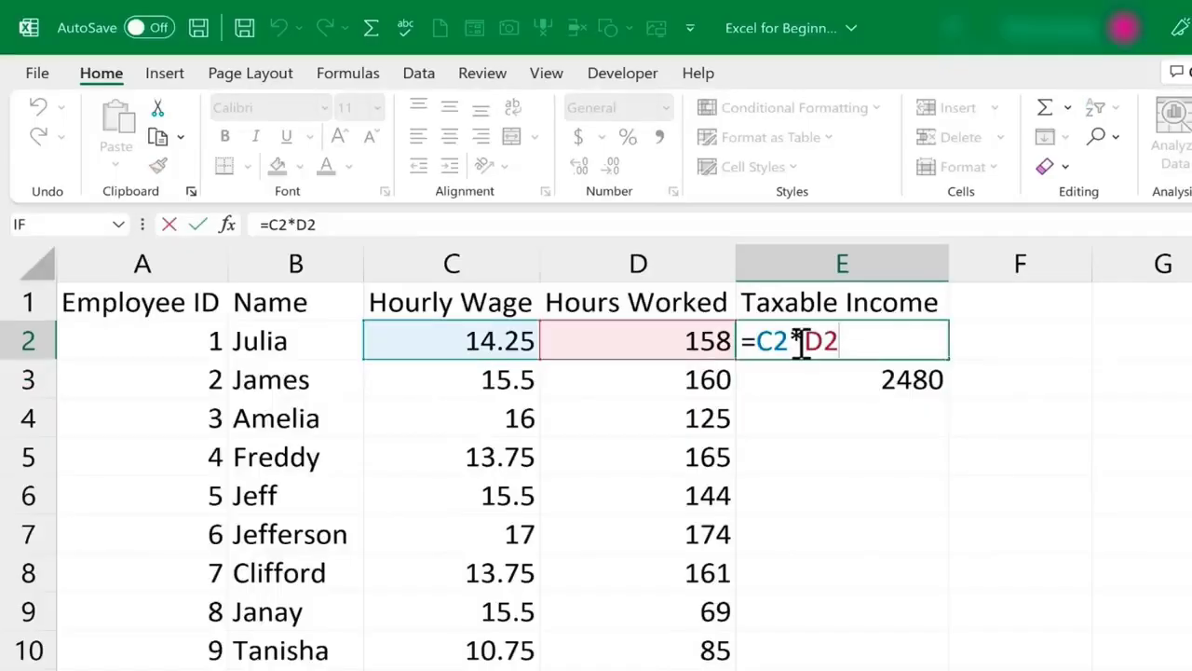
key(Escape)
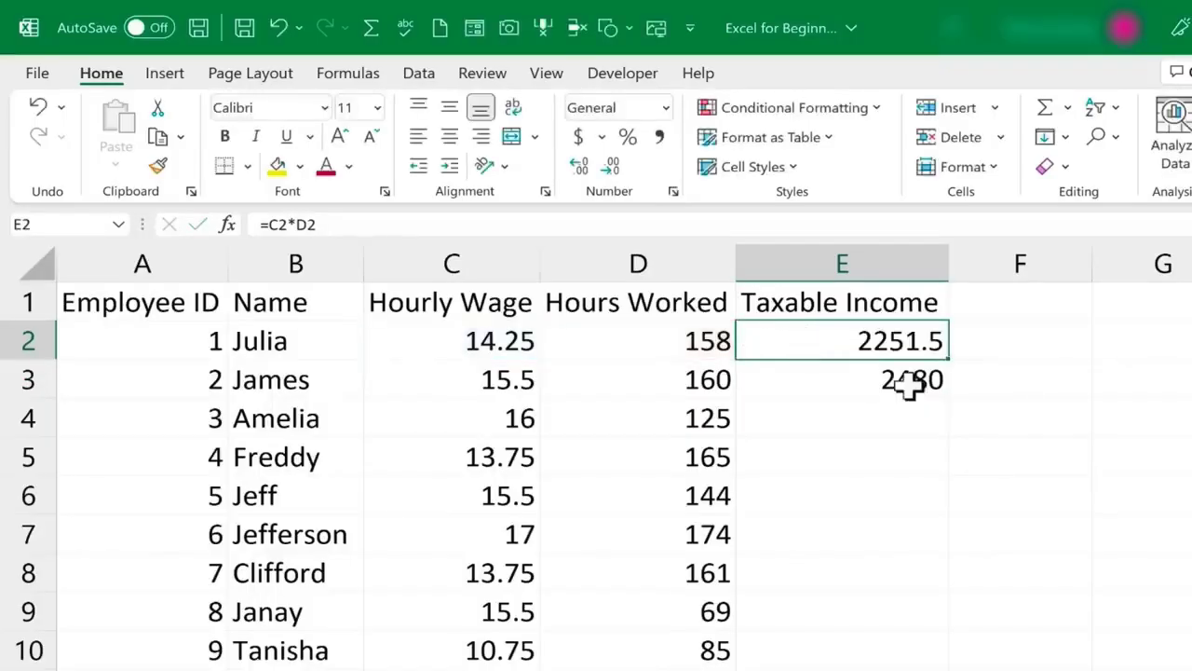
double_click(908, 384)
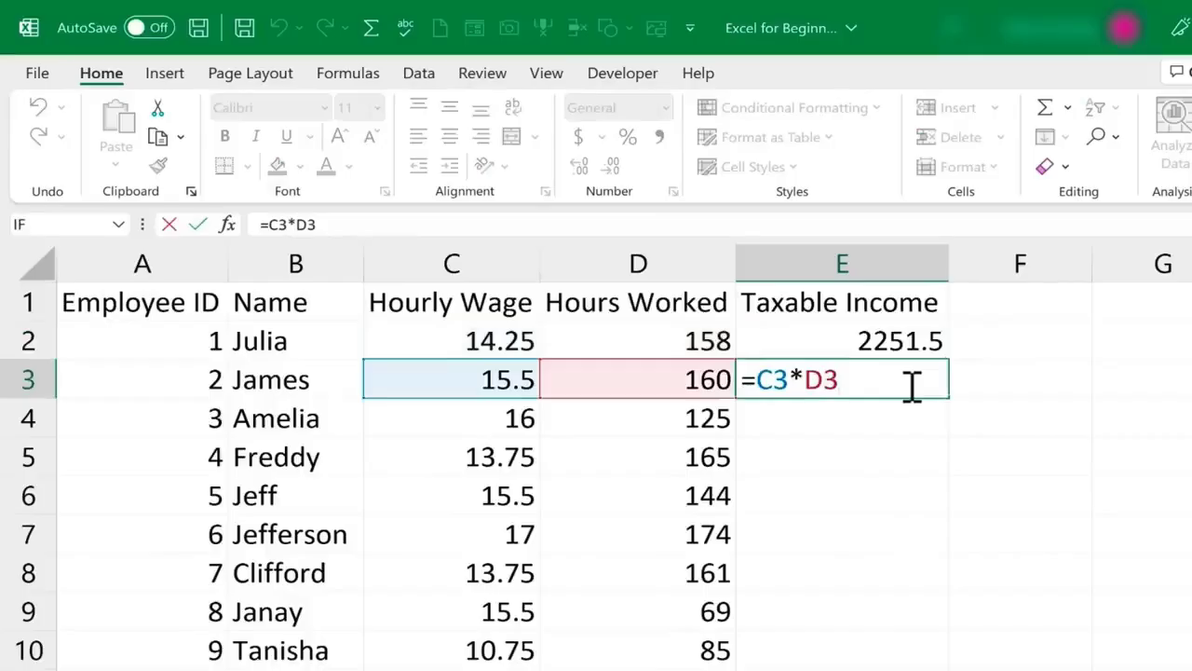
key(Escape)
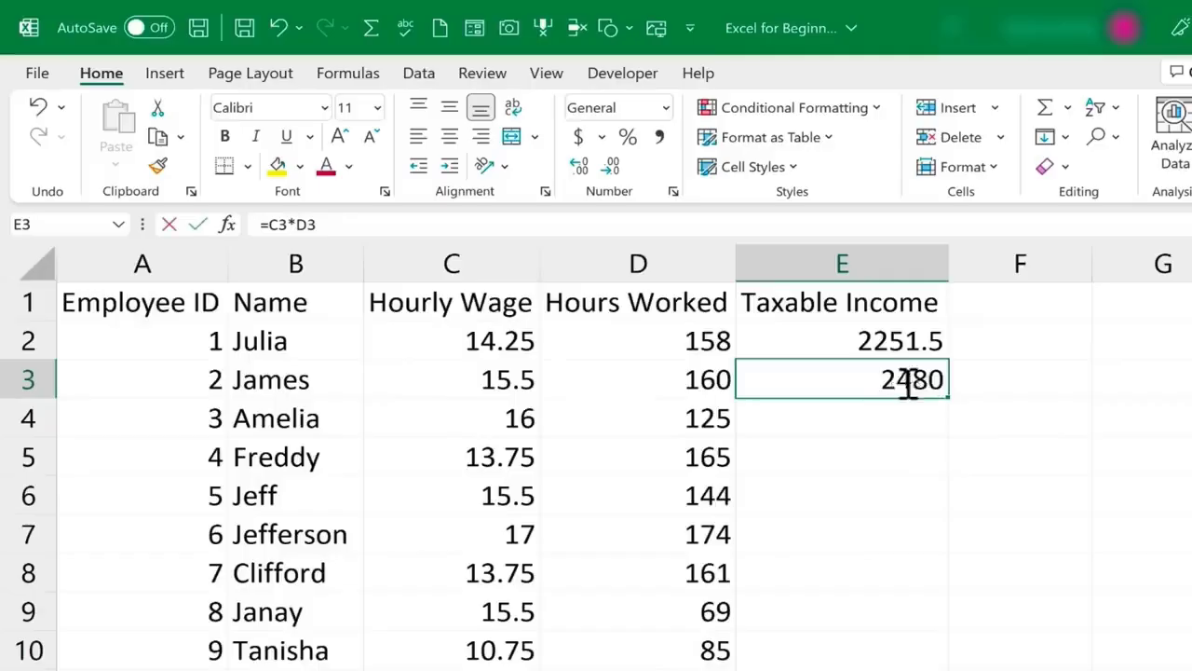
double_click(905, 384)
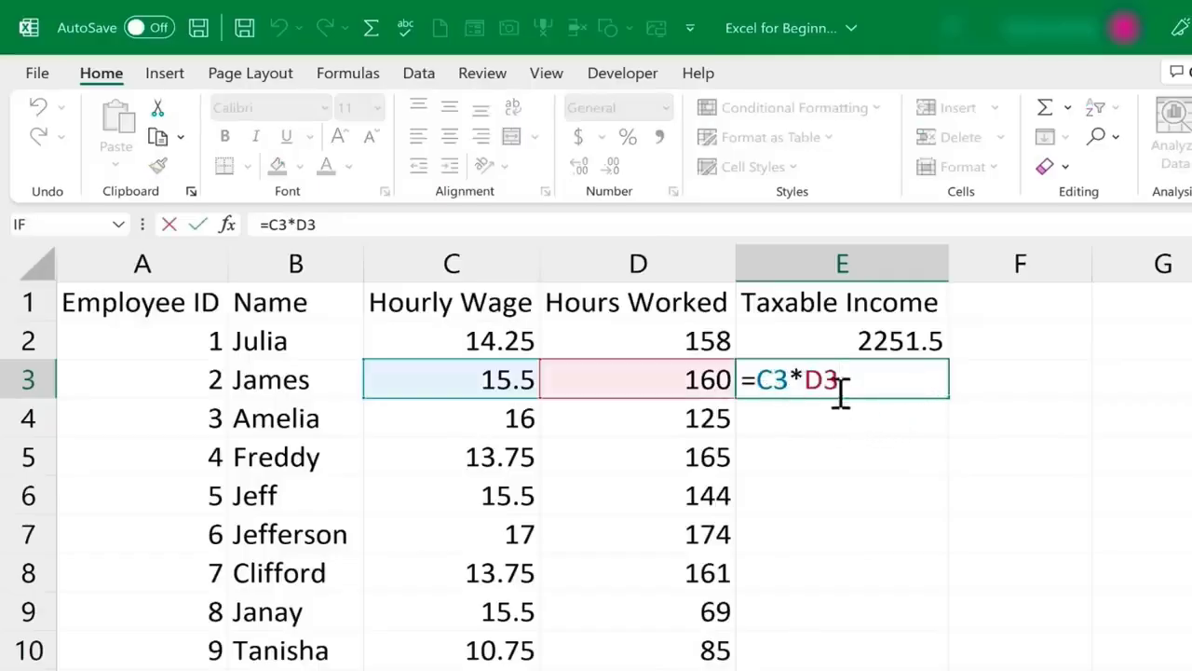
double_click(912, 339)
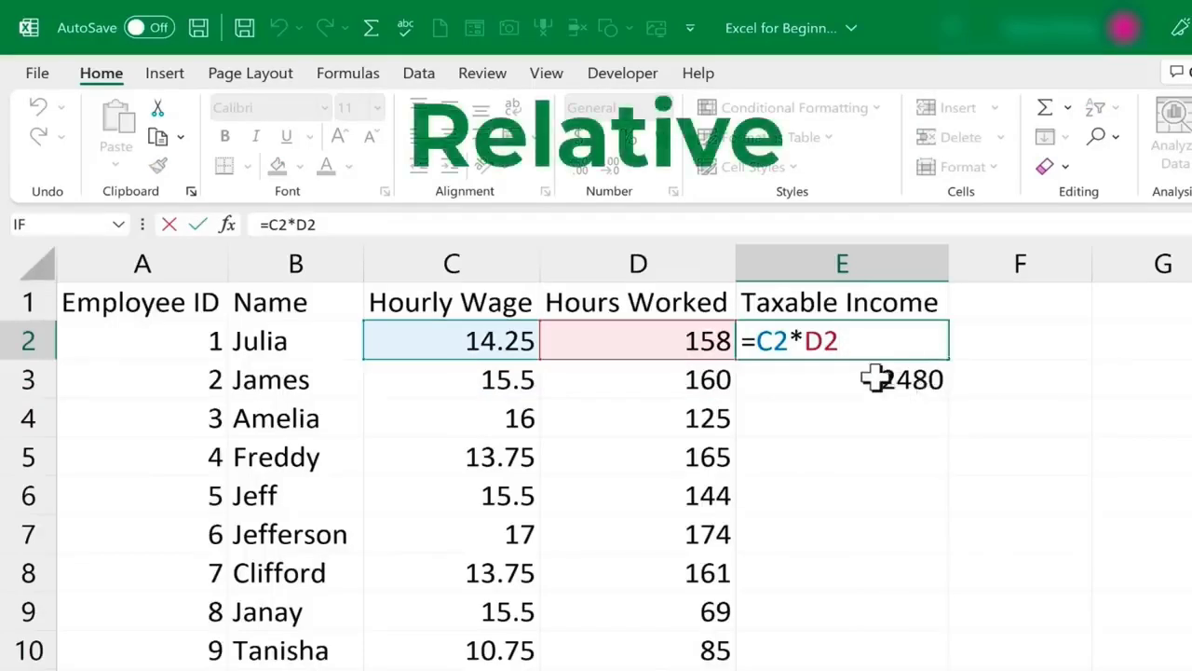
Fill the taxable income formula from E3 down column E for all remaining employees and check the filled rows
double_click(875, 377)
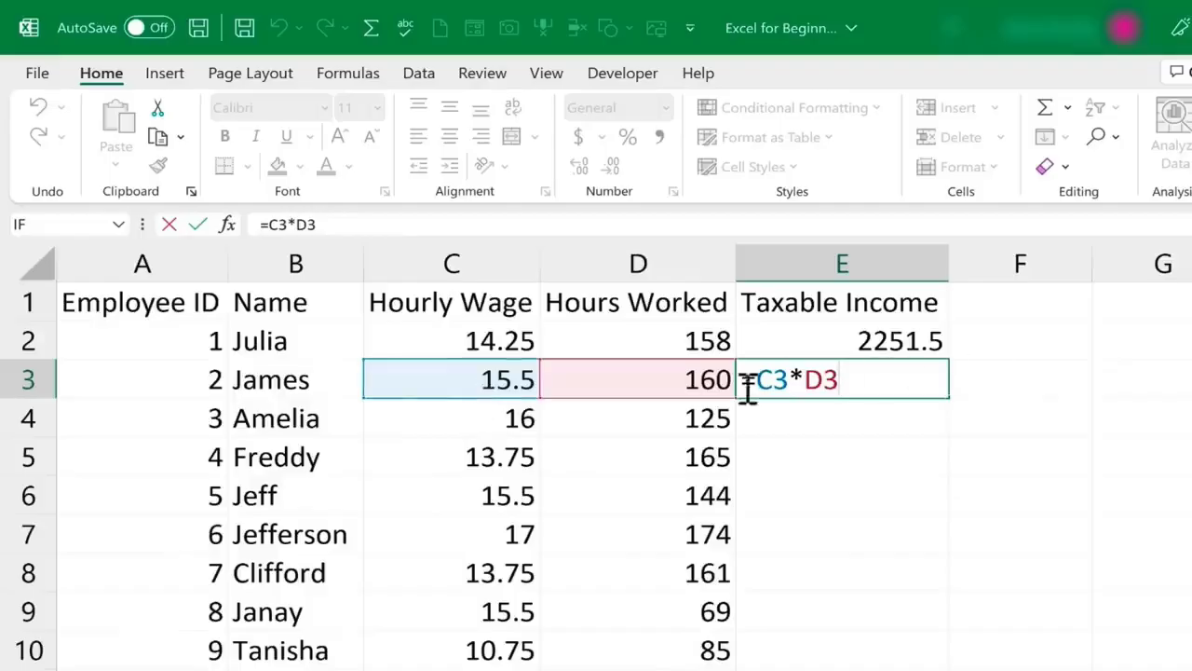
key(ctrl+Return)
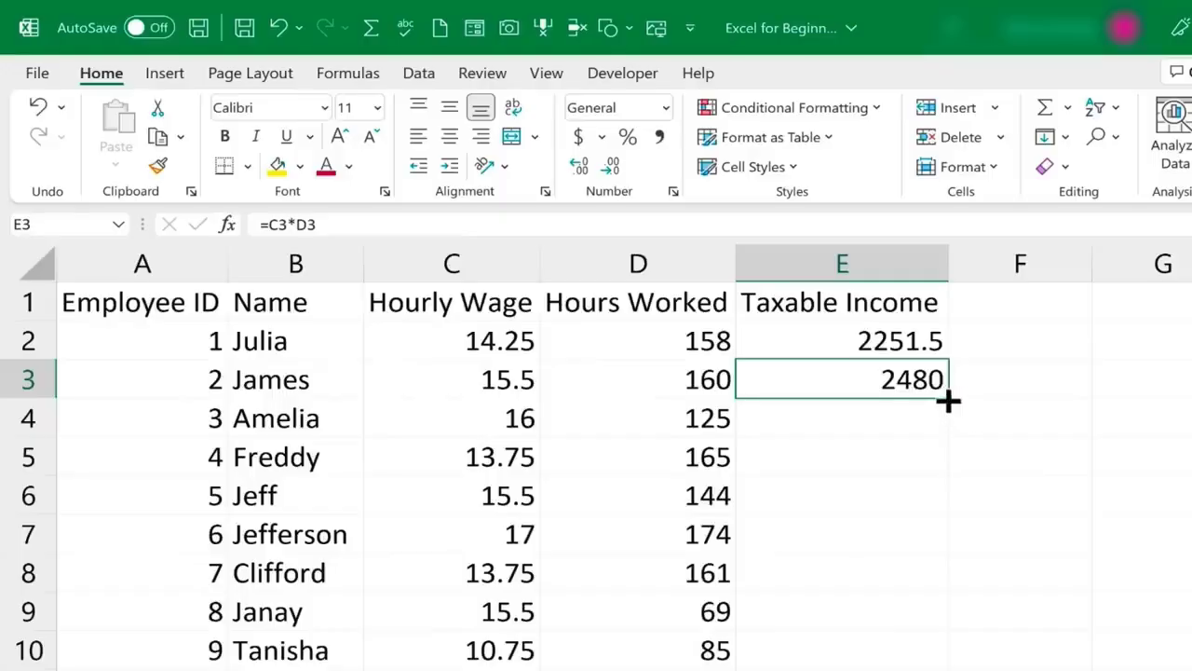
drag(948, 398, 984, 670)
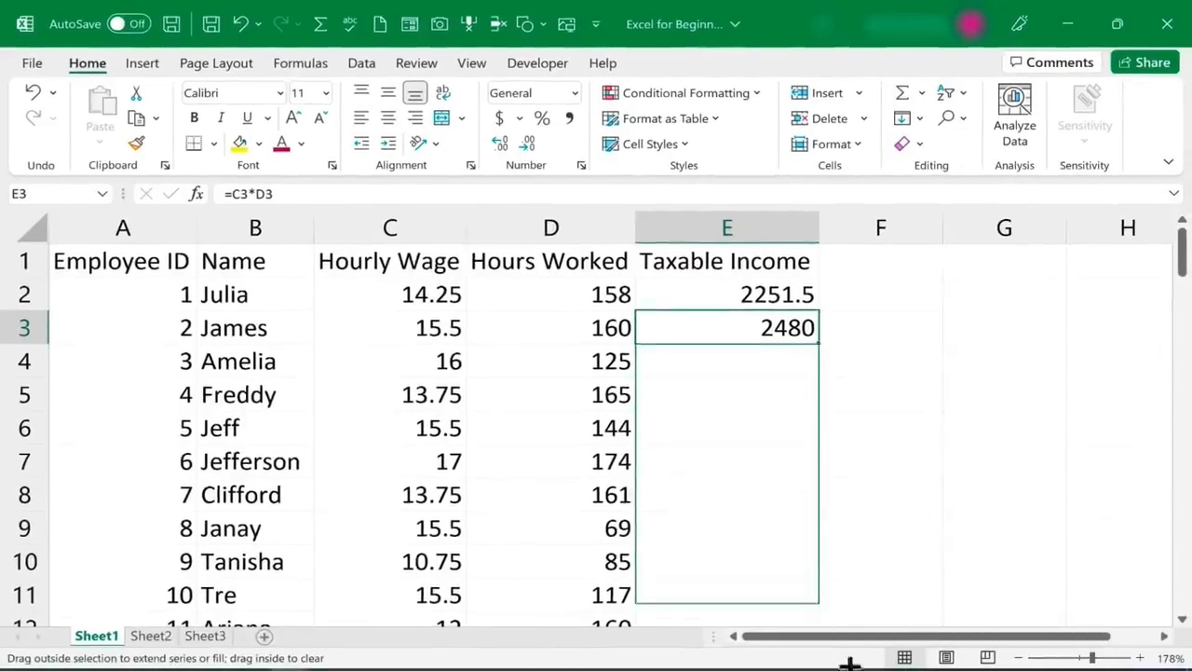
drag(849, 663, 805, 353)
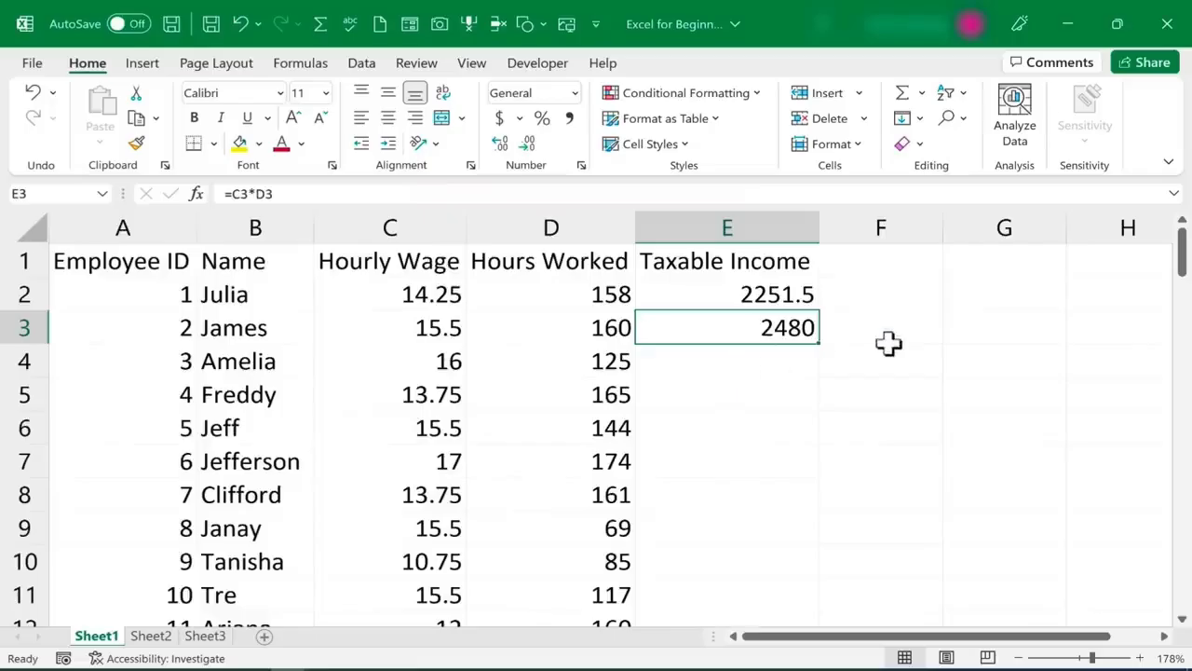
double_click(820, 344)
scroll(799, 340, down, 13)
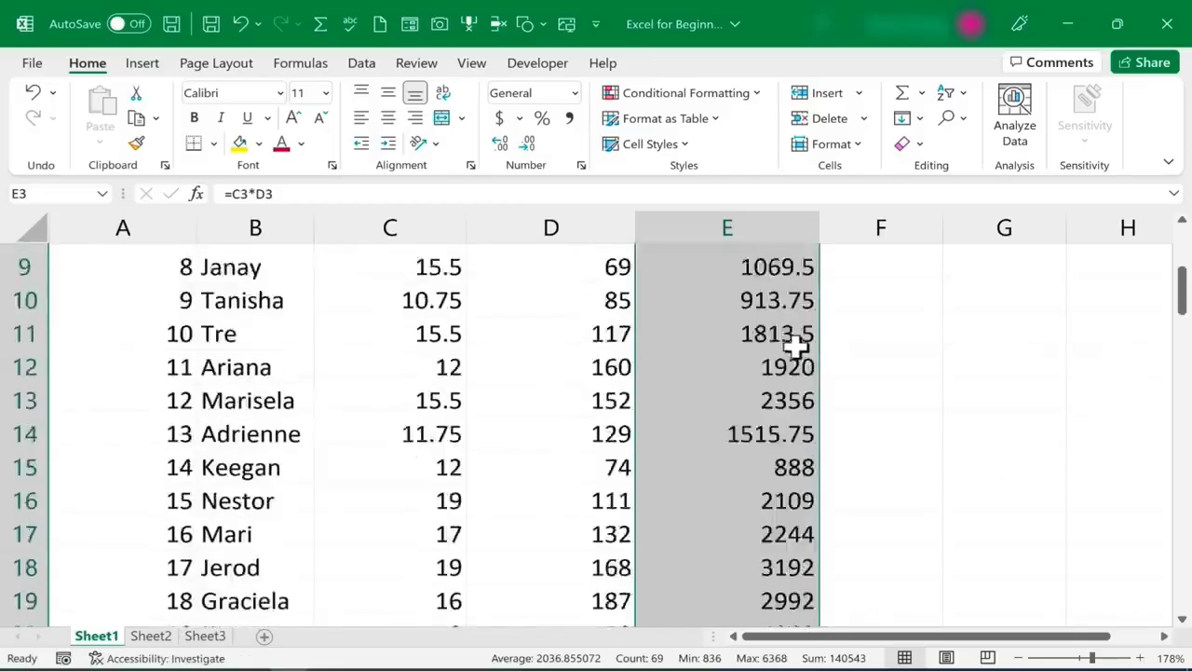
scroll(785, 395, down, 9)
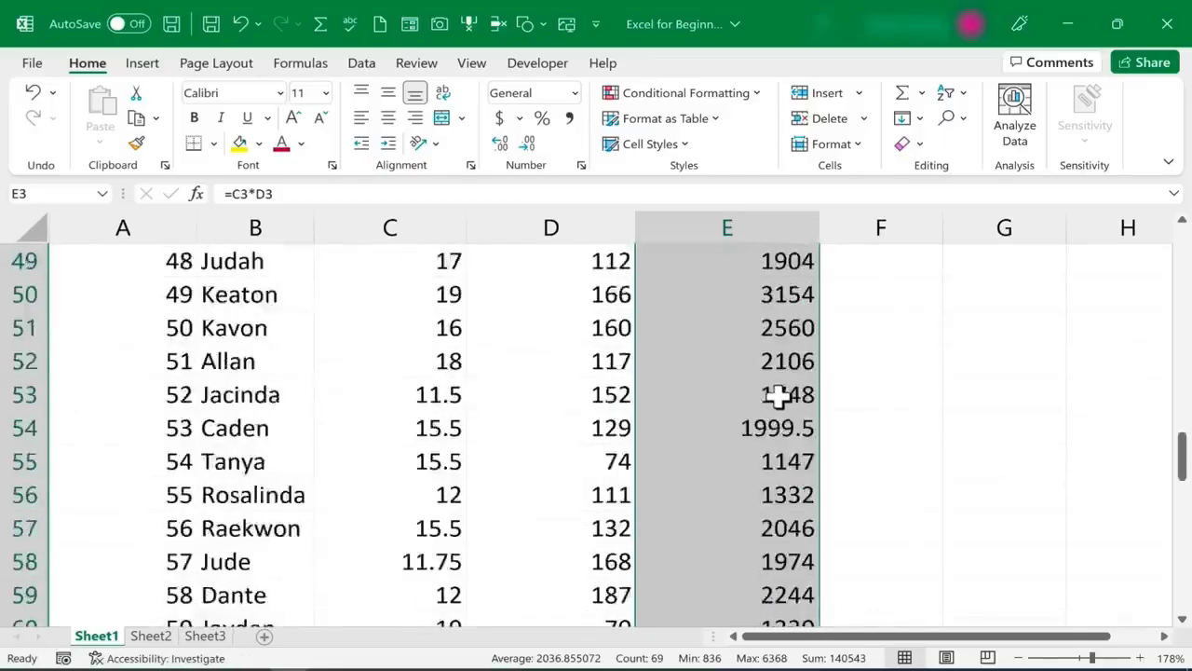
scroll(768, 397, up, 1)
scroll(765, 397, up, 20)
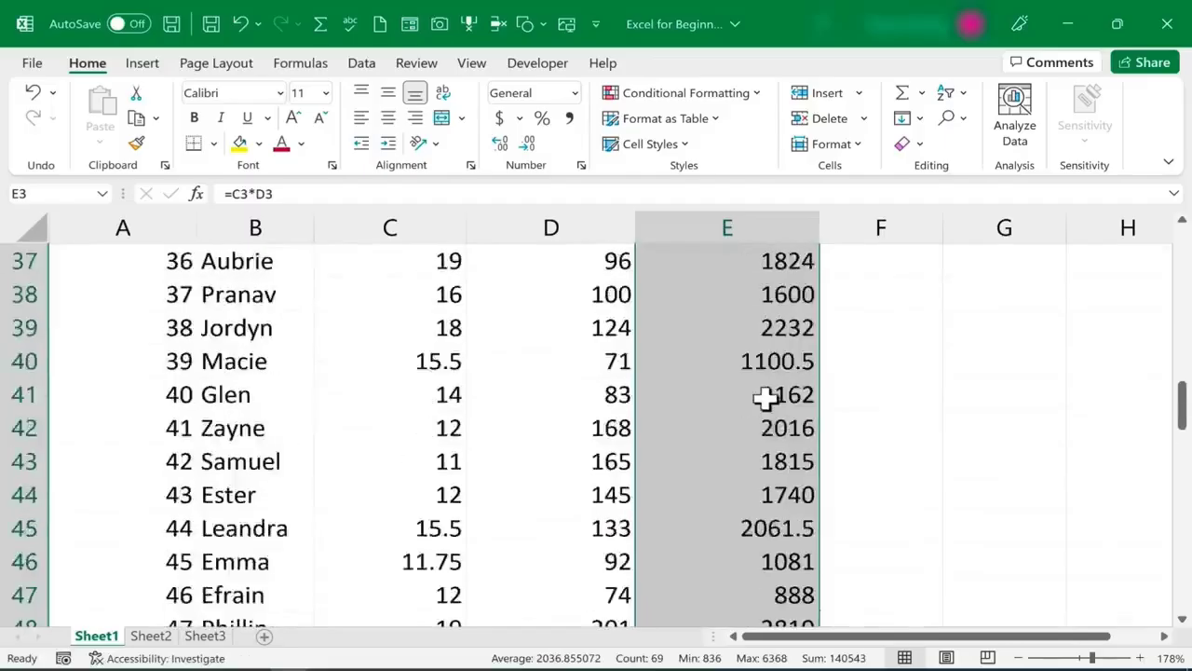
Inspect the filled taxable income formulas in E3, E4, E5 and E7 and the cells each one refers to
click(779, 394)
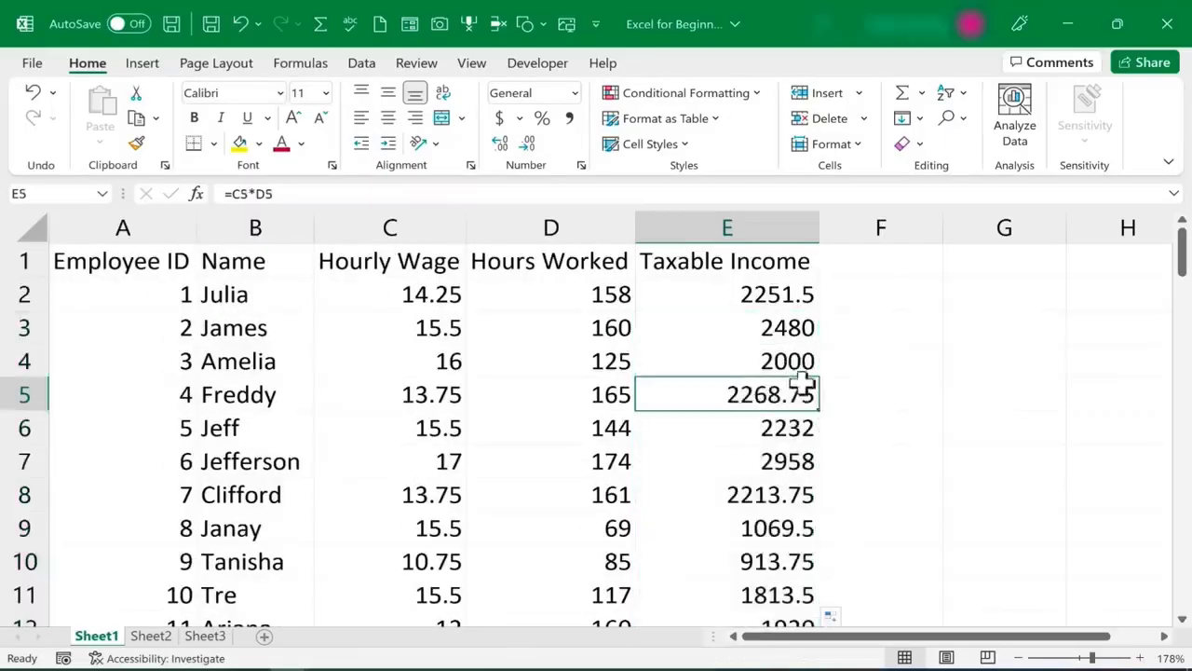
click(801, 362)
click(803, 327)
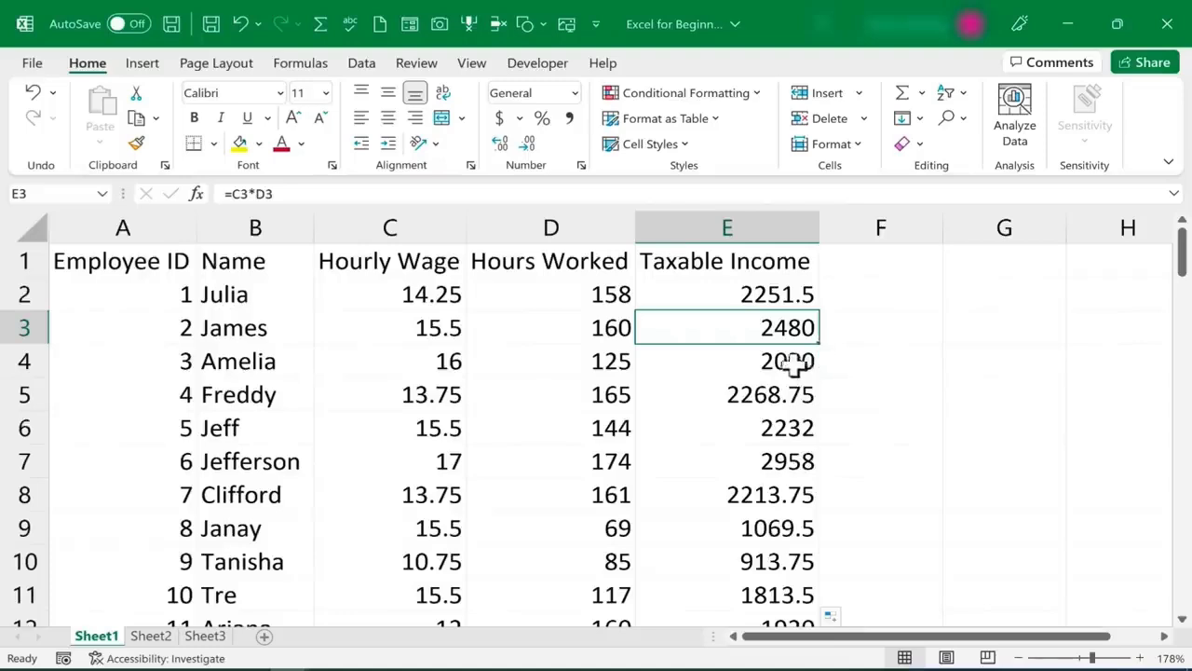
click(798, 369)
click(791, 328)
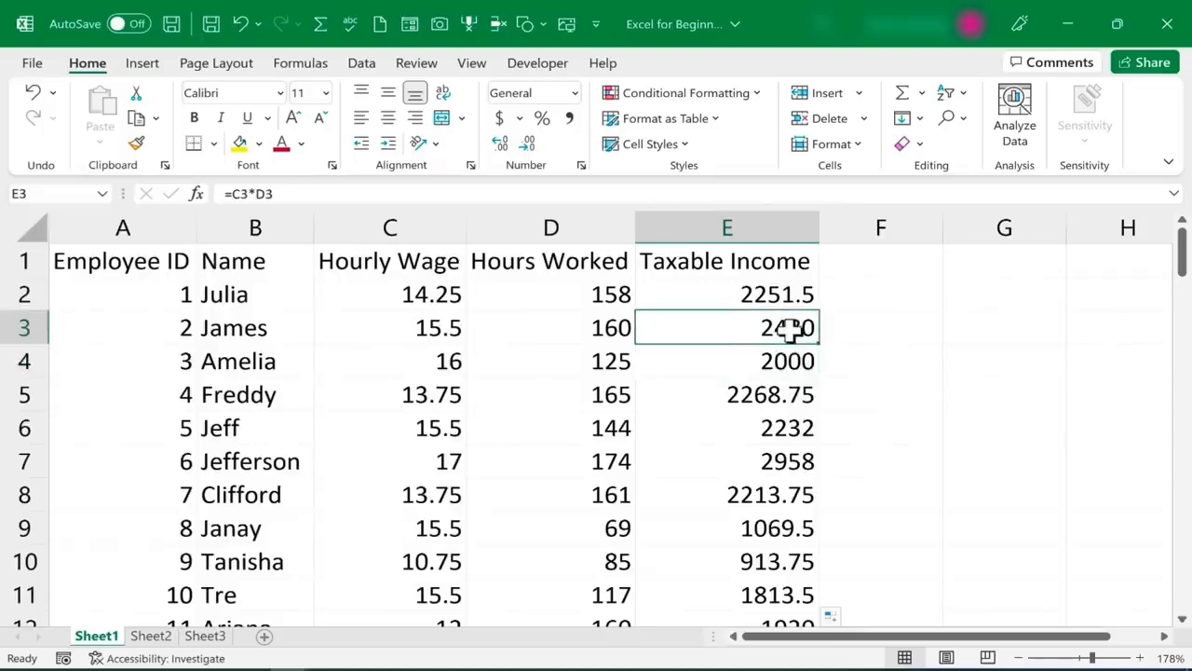
double_click(791, 328)
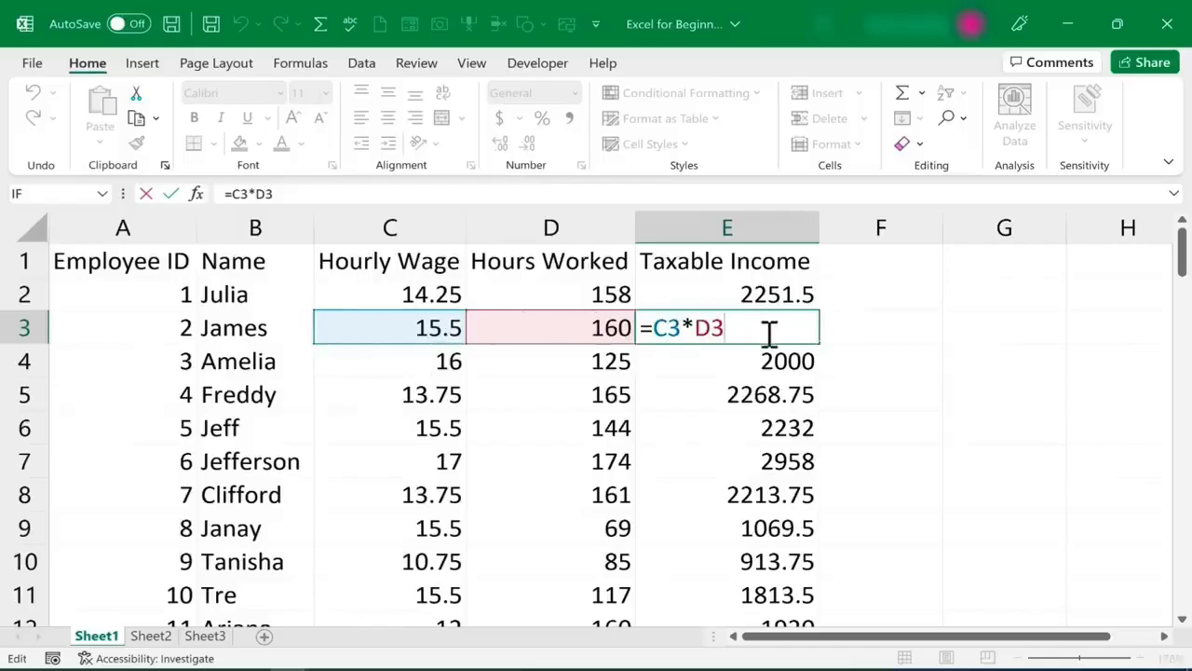
key(Return)
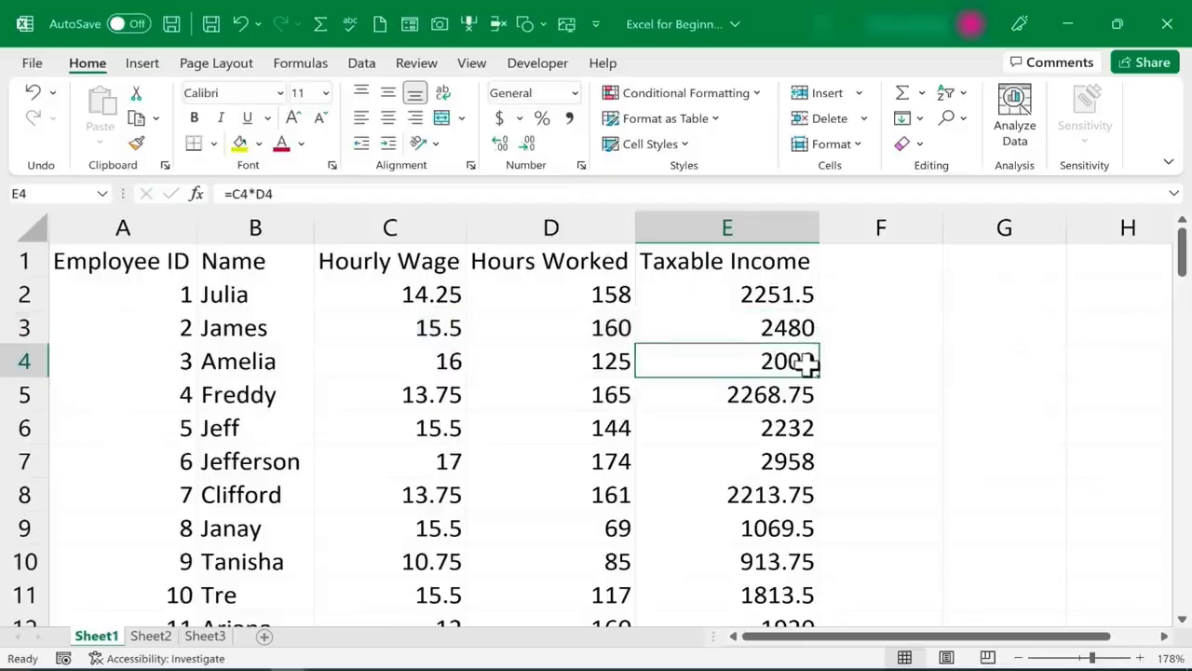
double_click(782, 361)
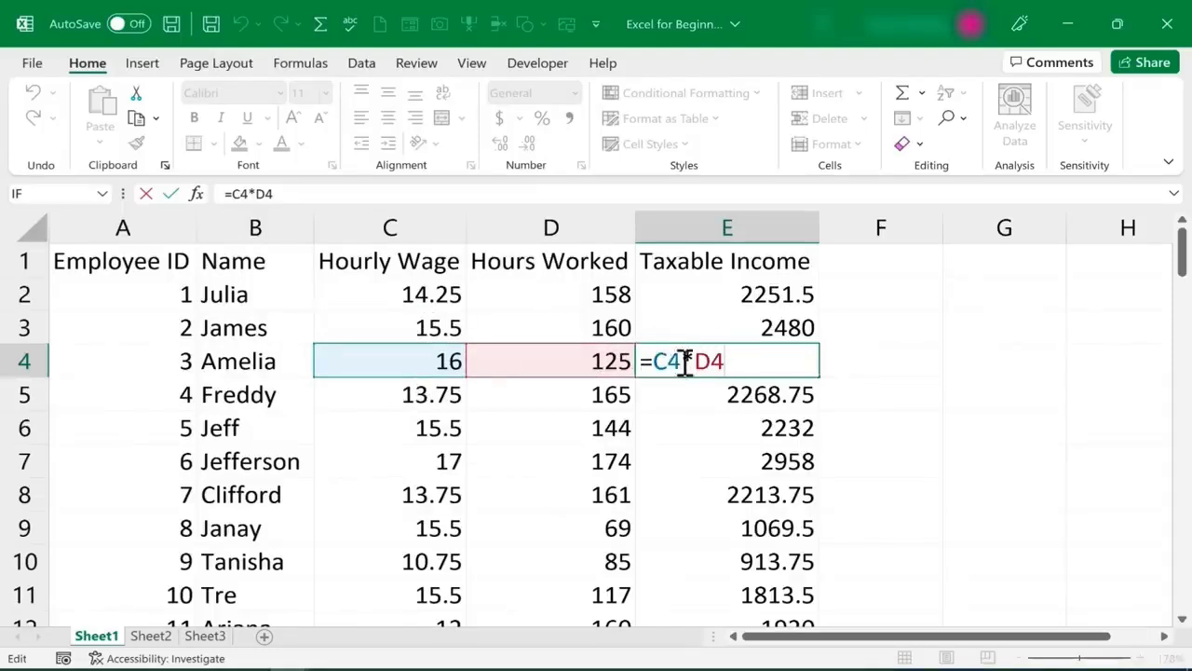
click(724, 463)
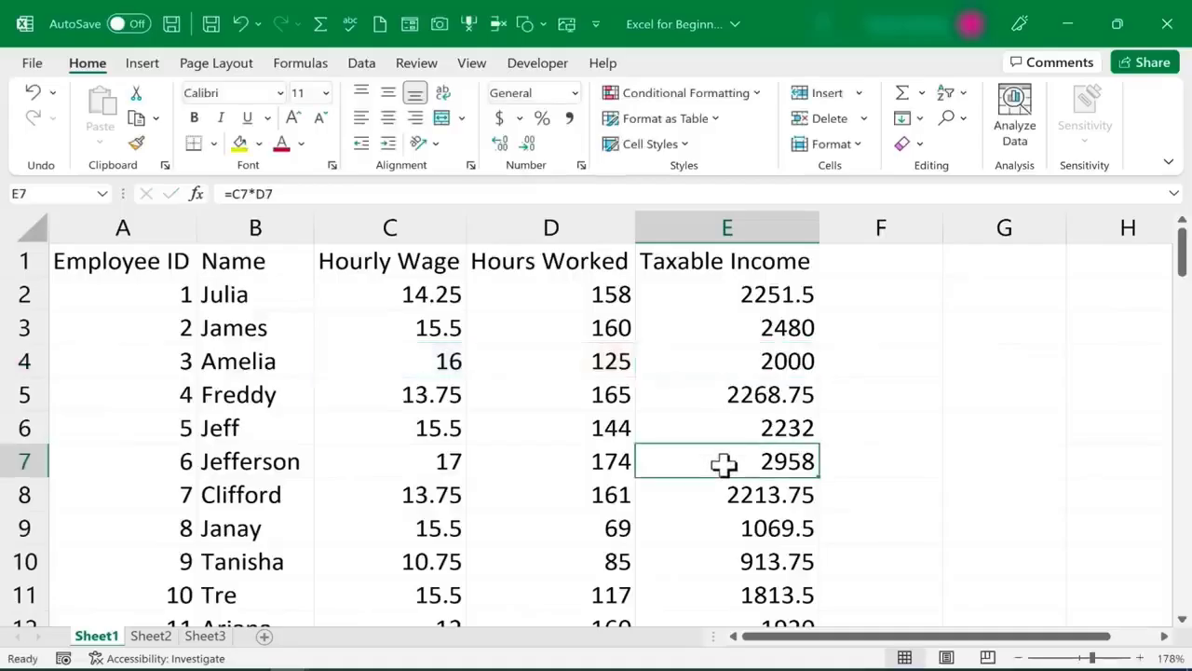
double_click(724, 463)
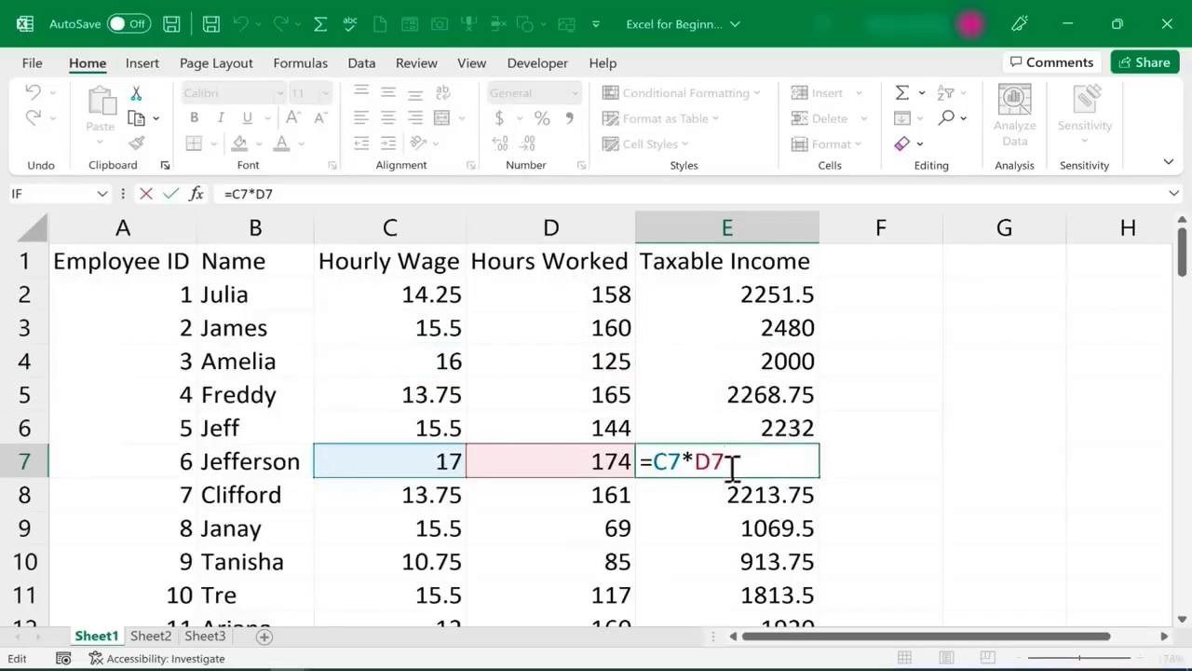
Add the header Taxes to Be Paid in F1 and autofit column F to it
click(886, 261)
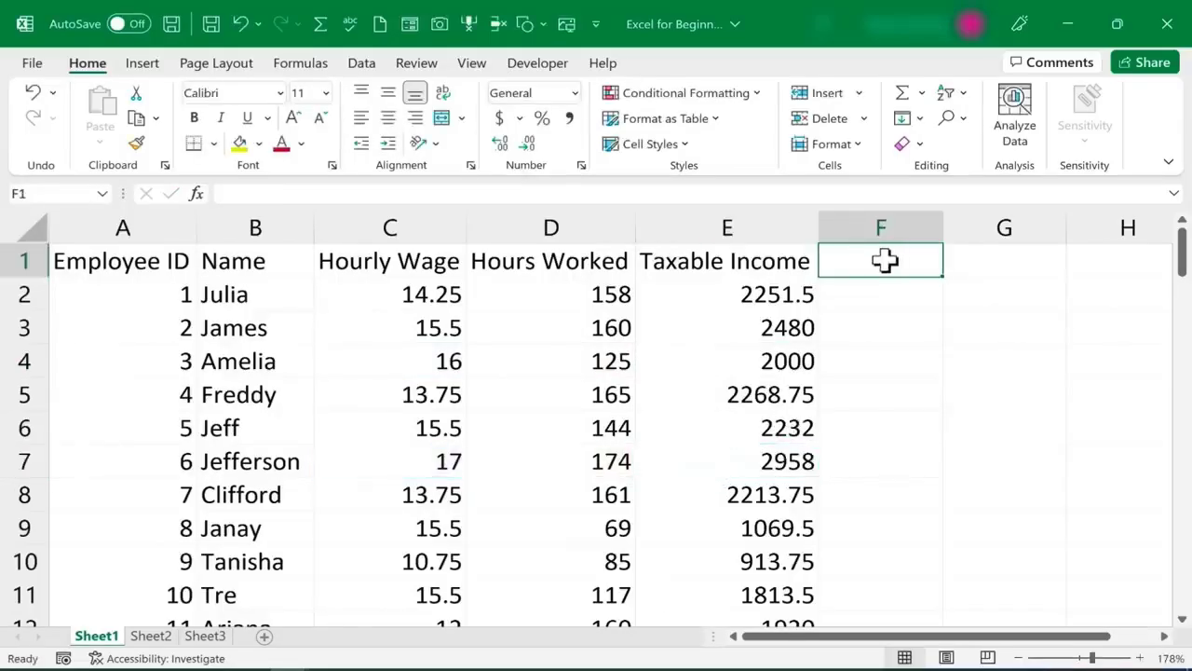
text(Taxes)
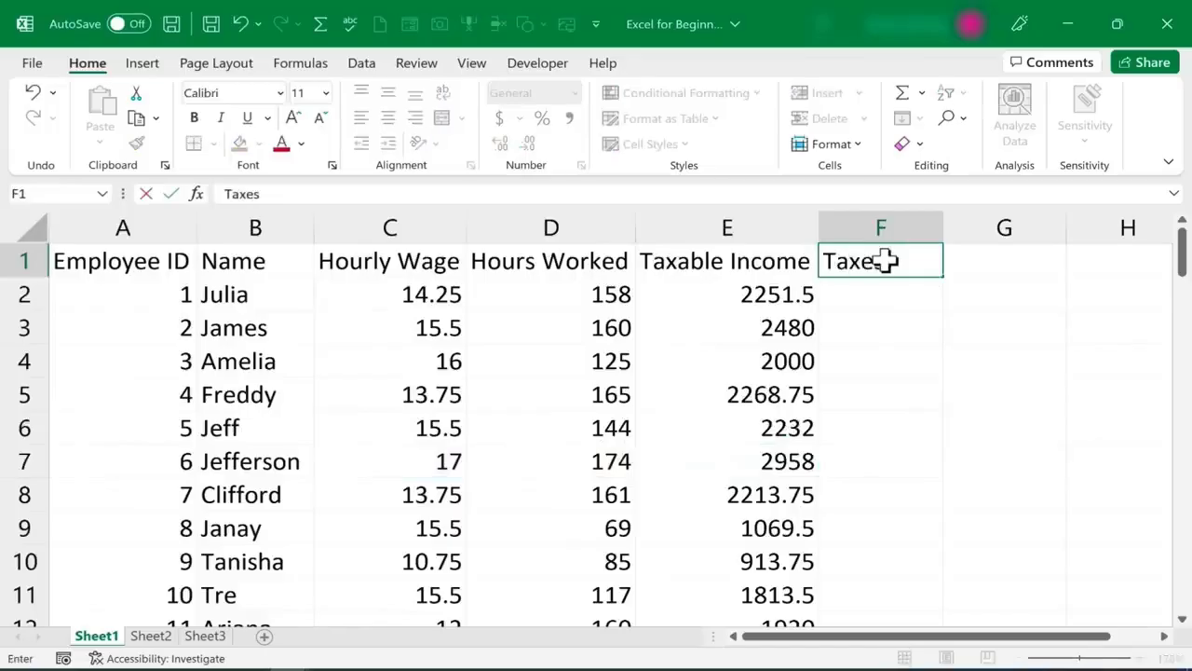
text( to Be Paid)
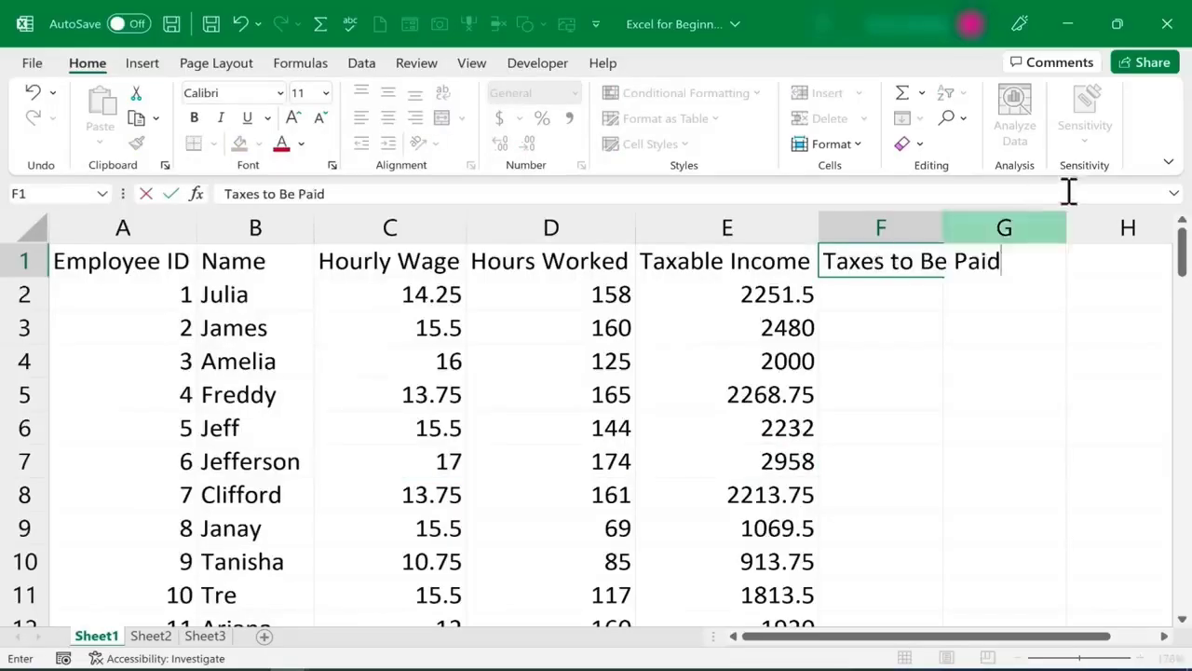
double_click(943, 227)
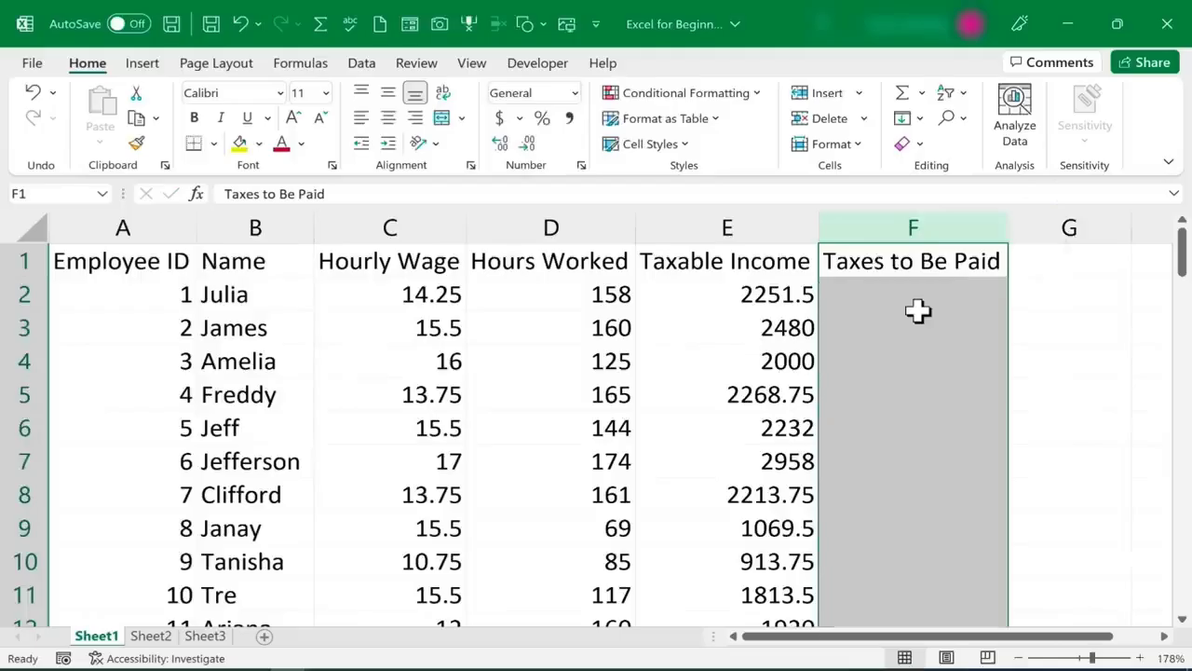
Enter the label Tax Rate: in G1 and the rate .07 in H1
click(1087, 260)
text(Tax Rate:)
key(Tab)
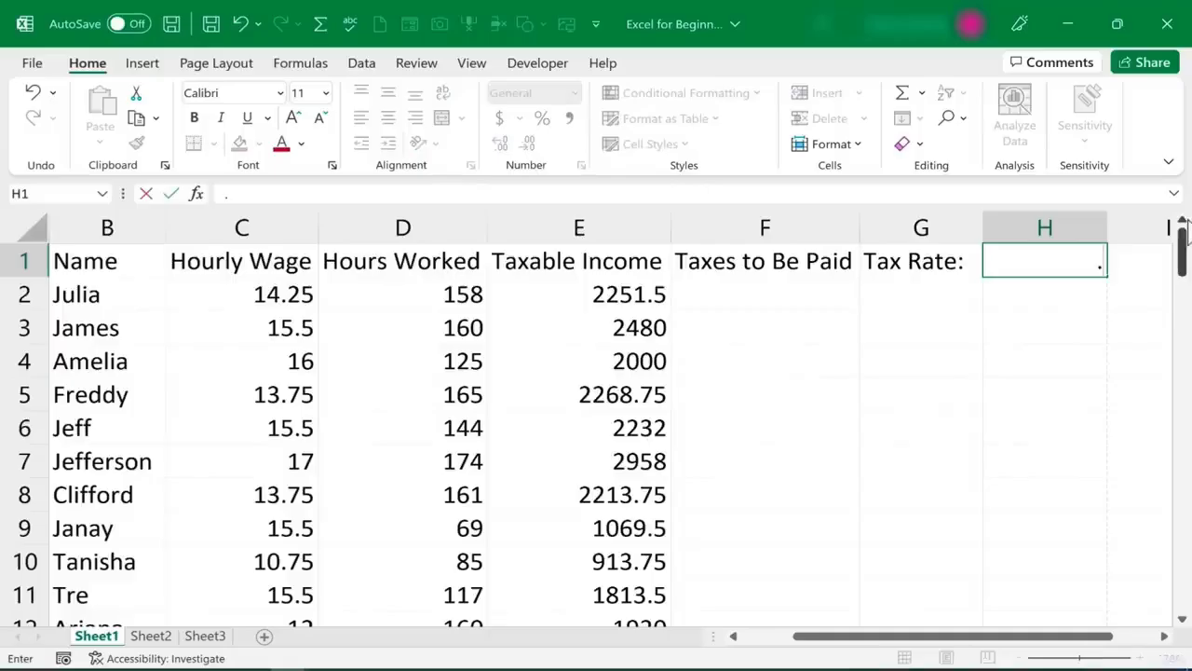
text(.07)
key(Return)
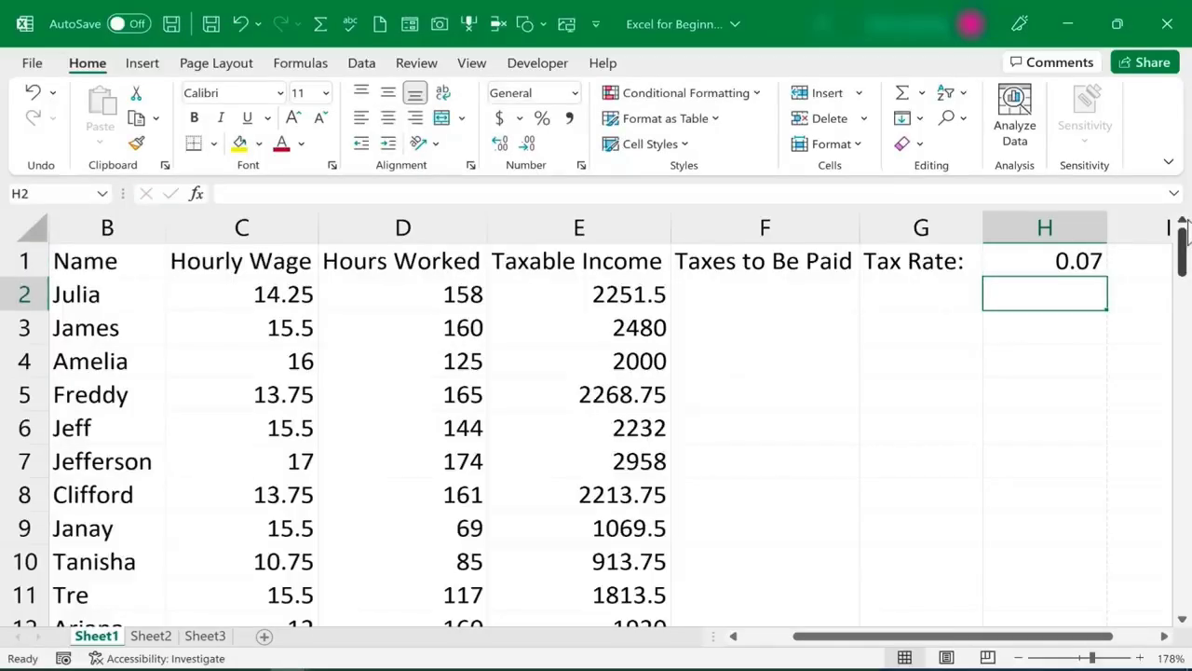
Enter the formula =E2*H1 in F2, picking the taxable income and tax rate cells as references
click(770, 300)
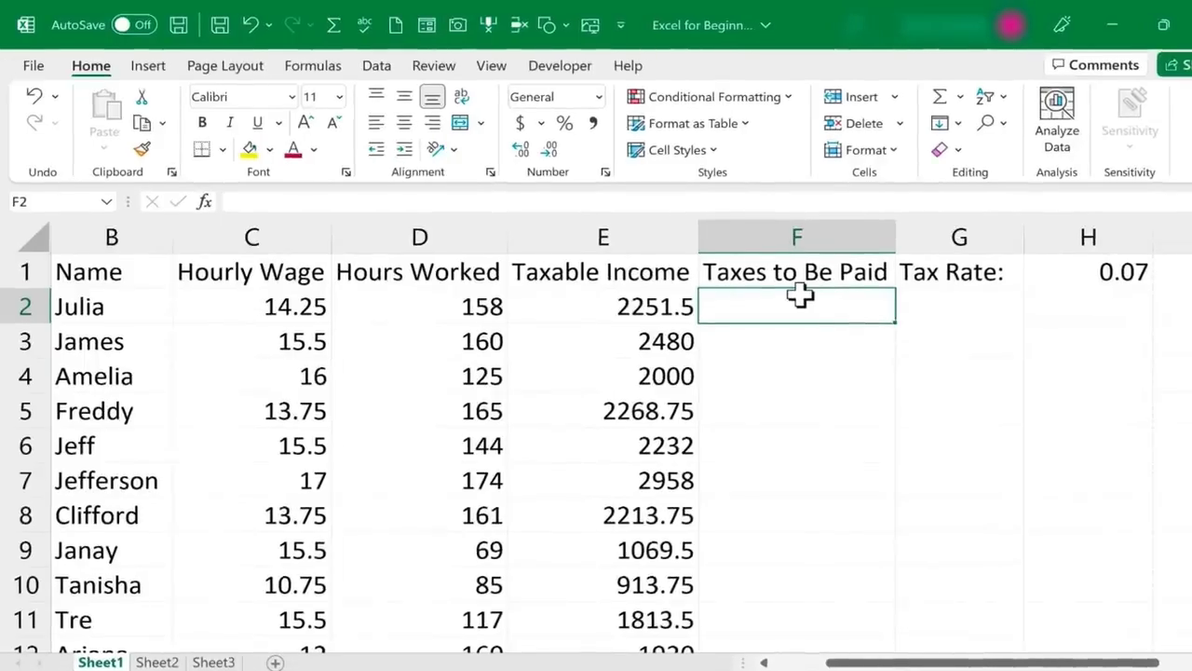
text(=)
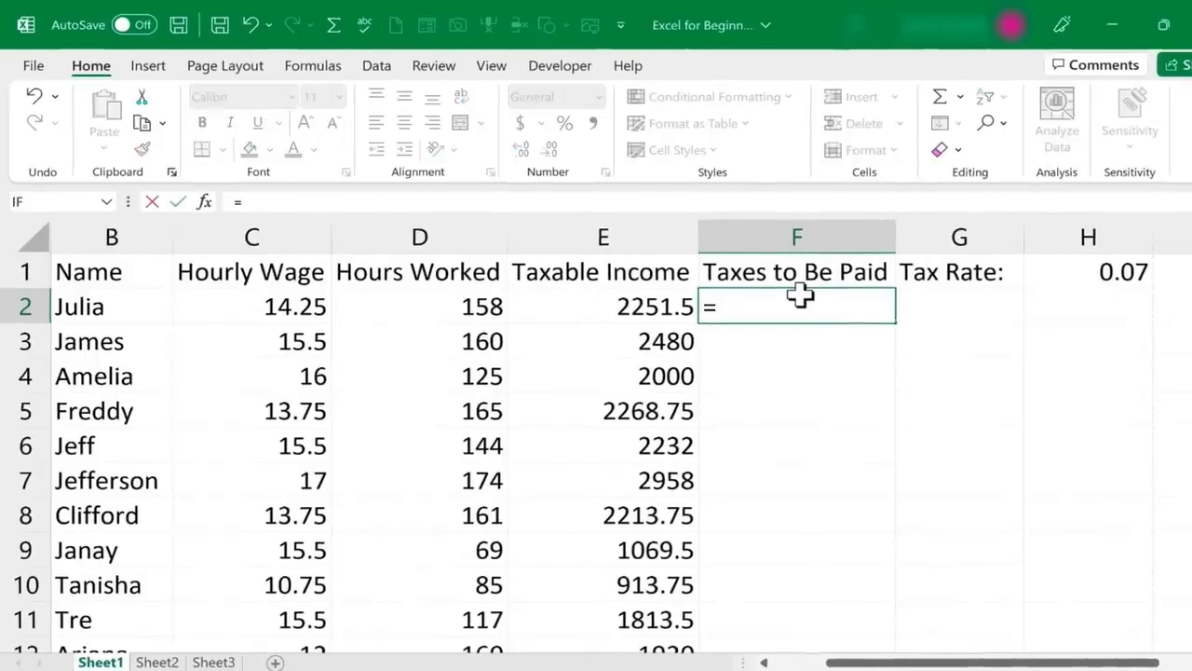
click(625, 307)
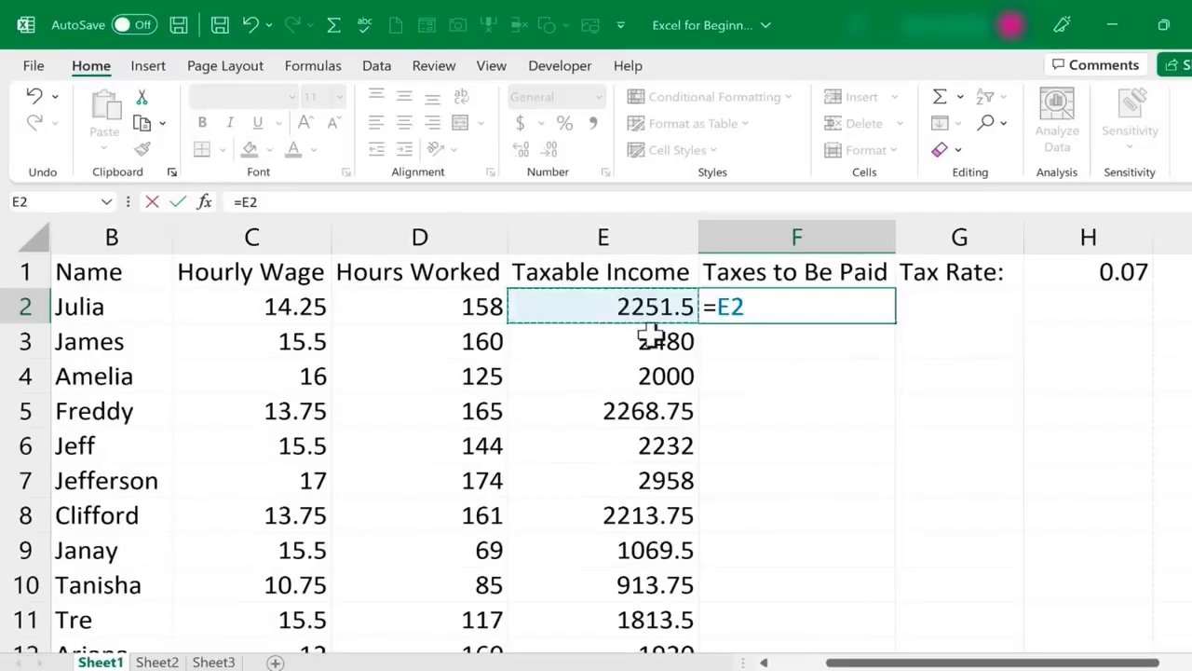
text(*)
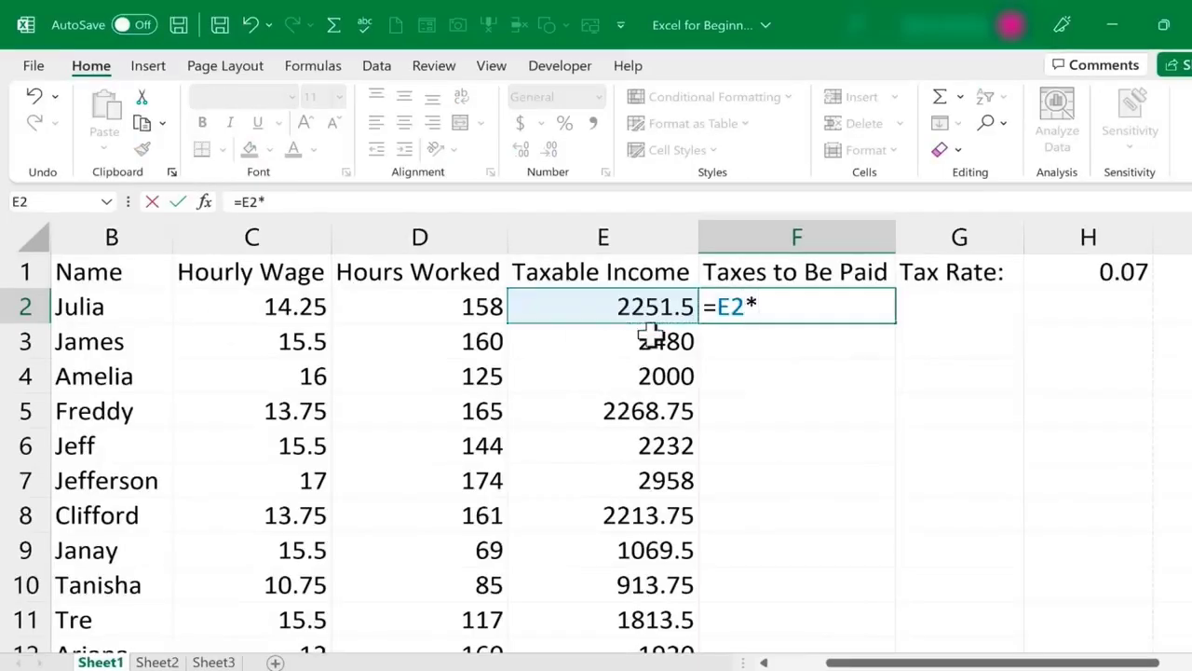
click(1127, 273)
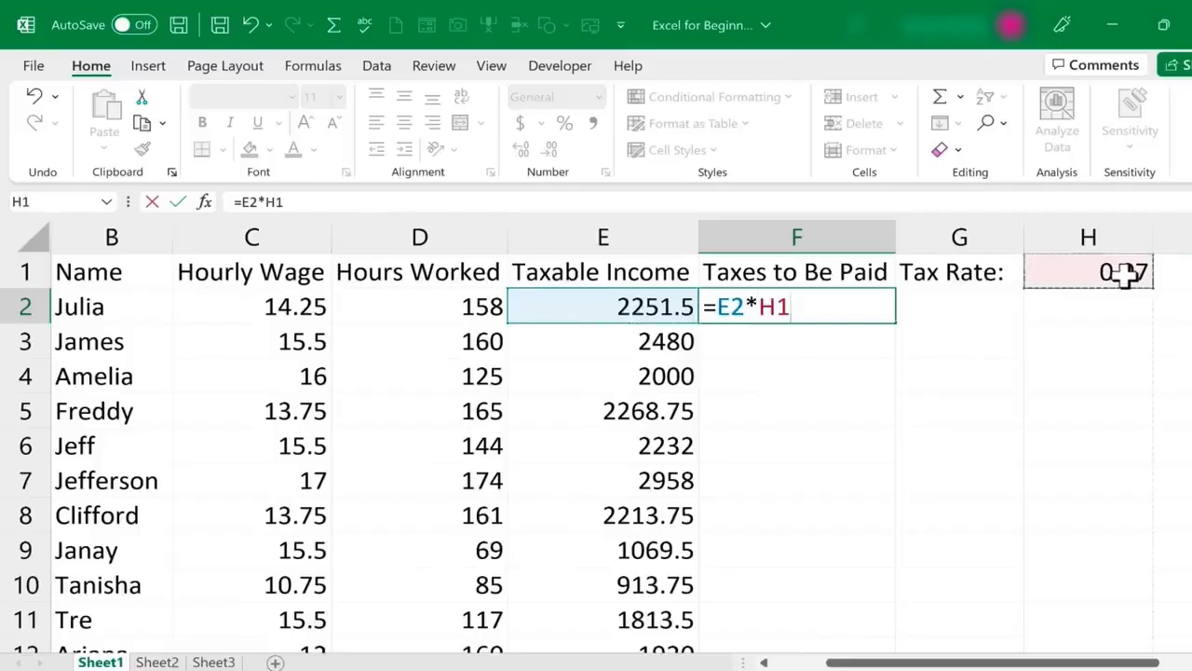
key(Return)
Fill the taxes formula from F2 down column F for all employees and check the filled rows
click(846, 308)
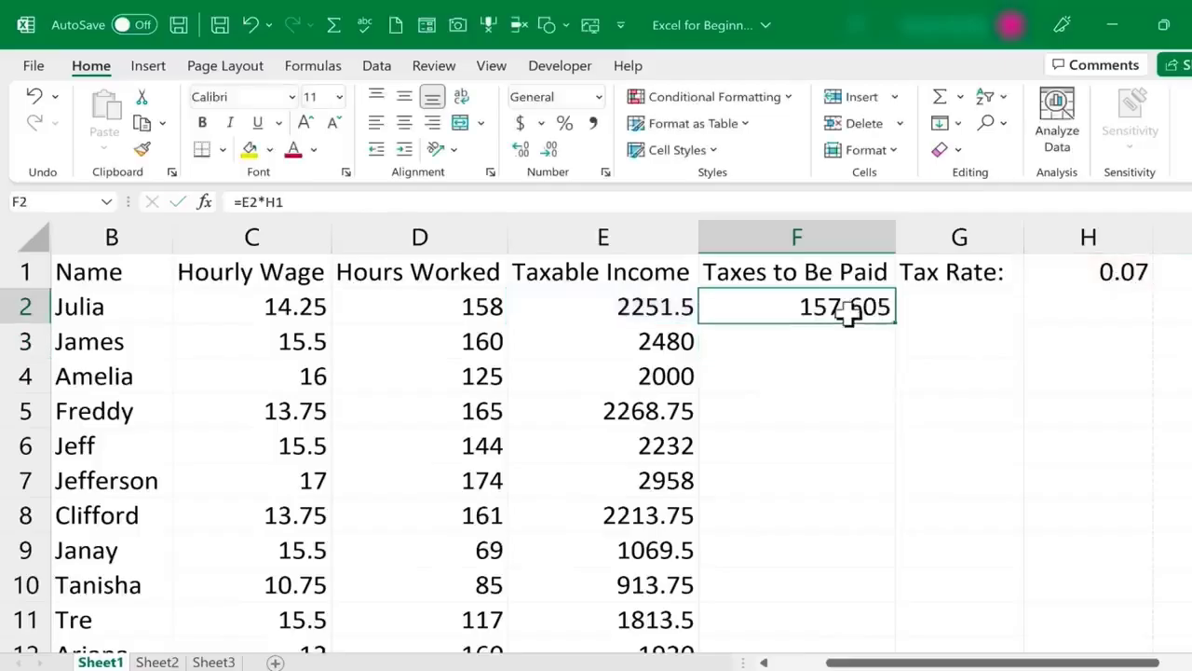
double_click(896, 324)
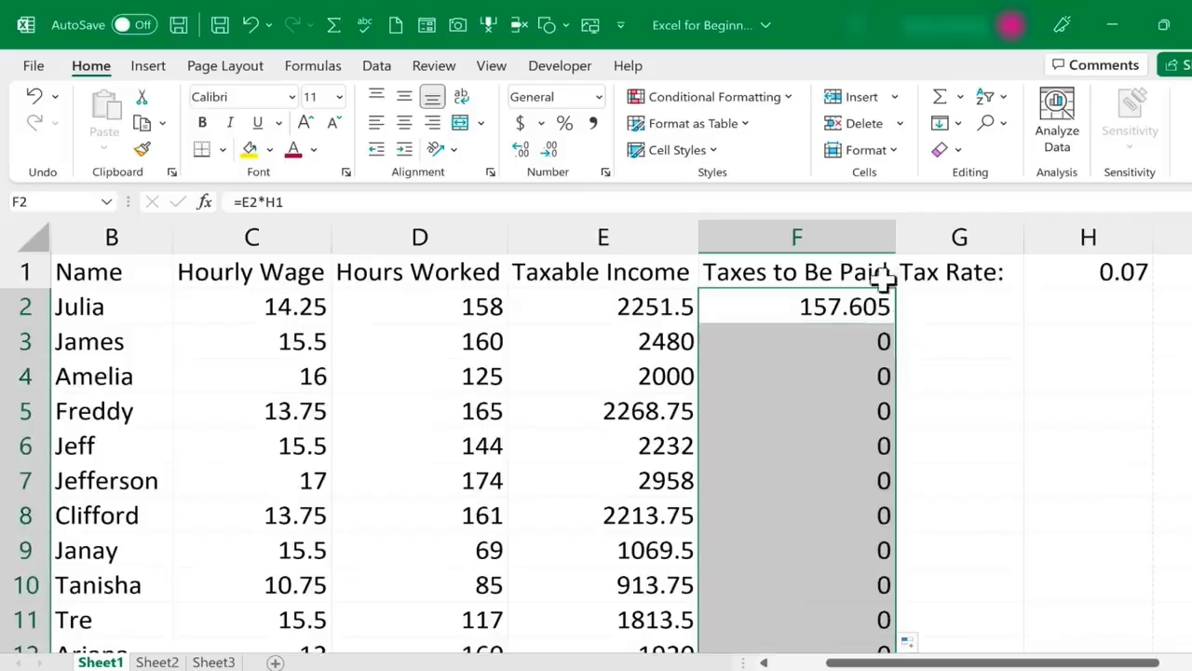
scroll(884, 459, down, 3)
scroll(885, 461, down, 8)
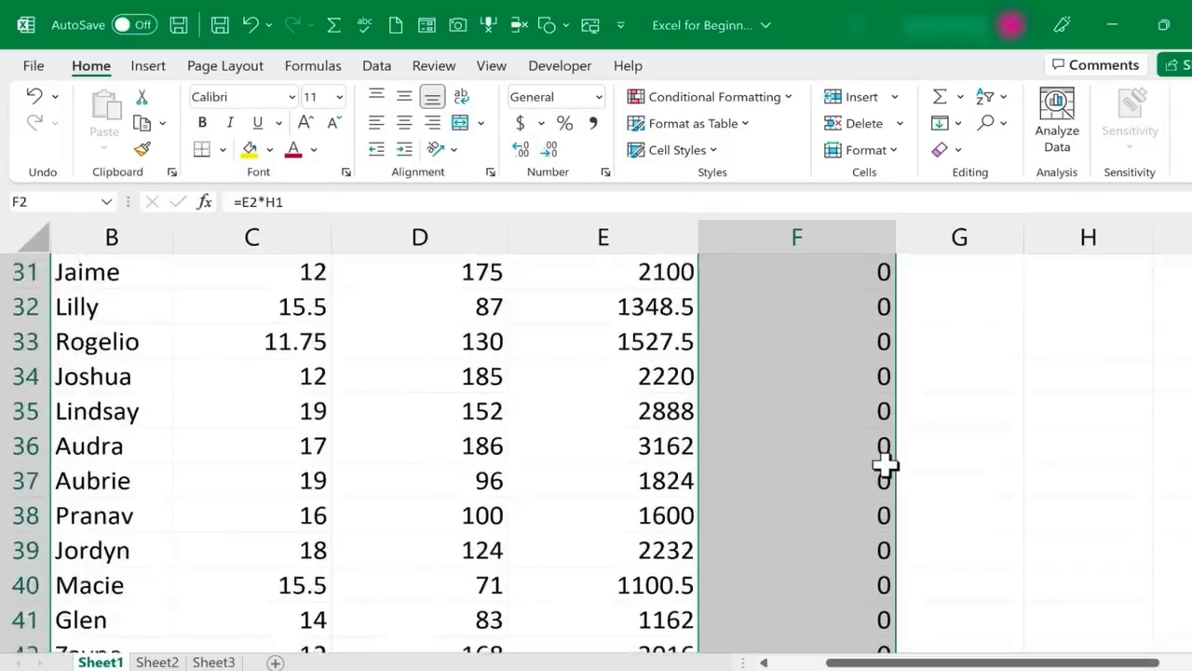
scroll(885, 461, up, 10)
Compare the taxes formulas in F2, F5, F6 and F7 and examine the column H cells they refer to
click(961, 388)
click(852, 475)
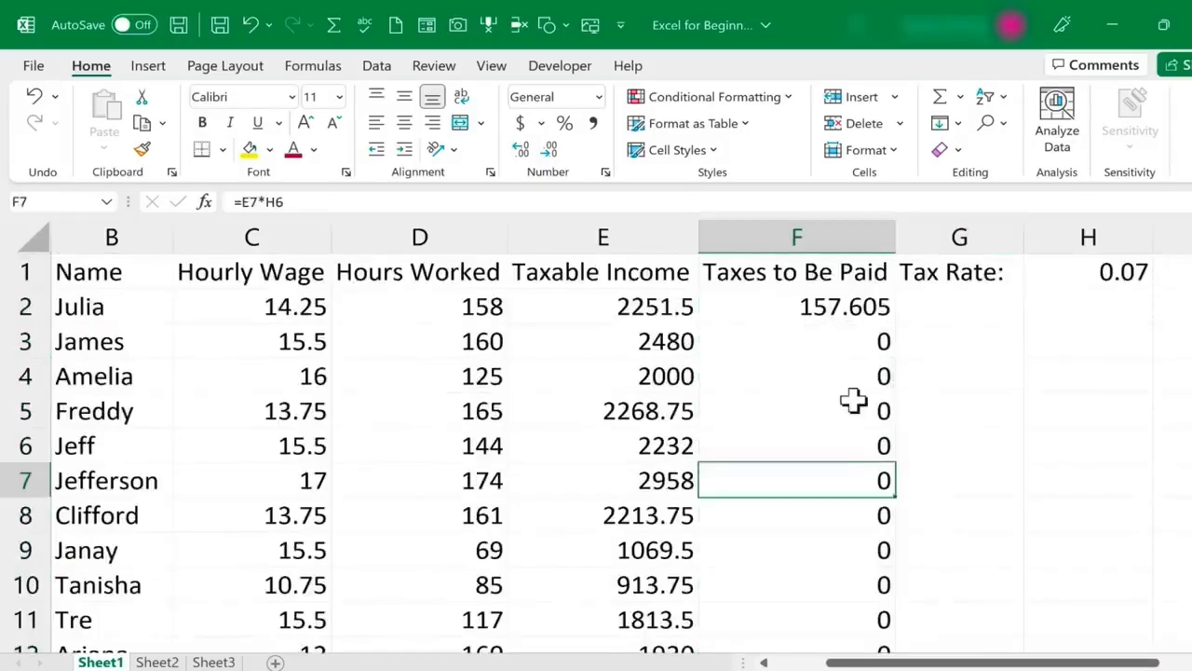
double_click(854, 407)
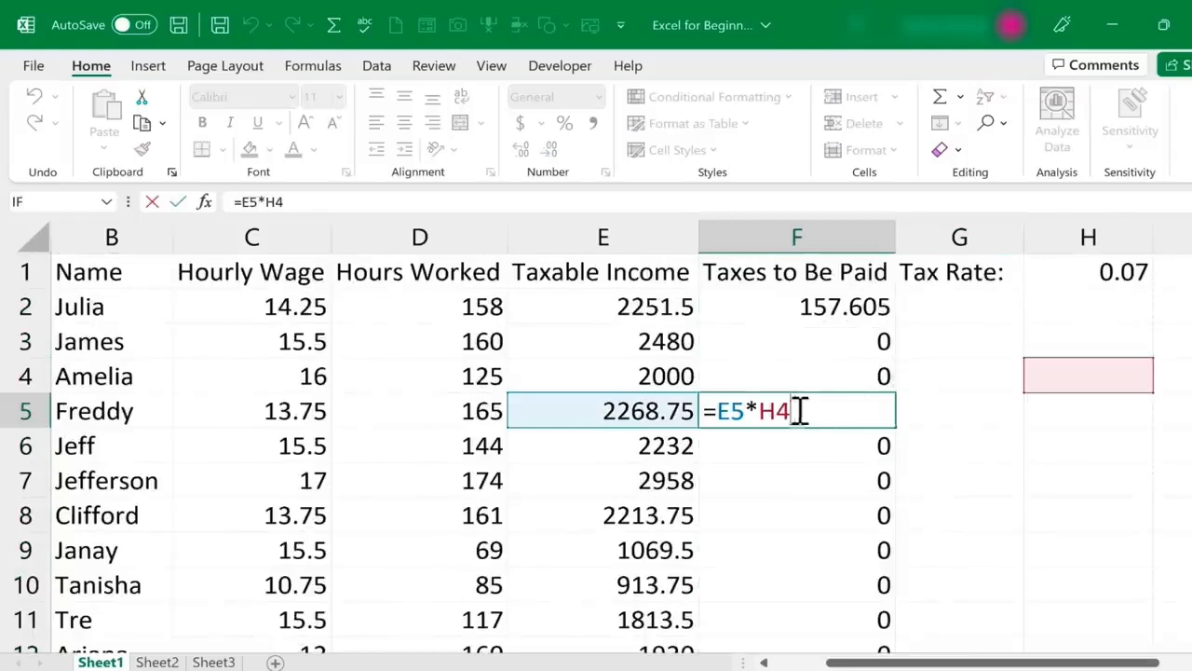
click(811, 300)
double_click(811, 299)
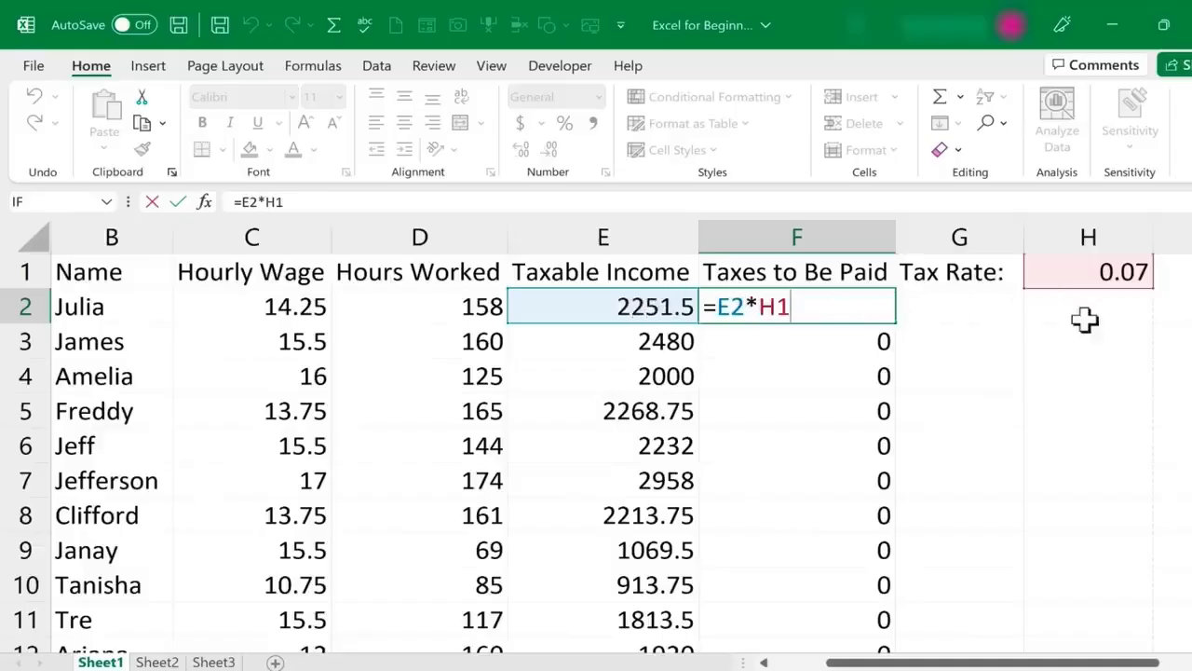
key(Return)
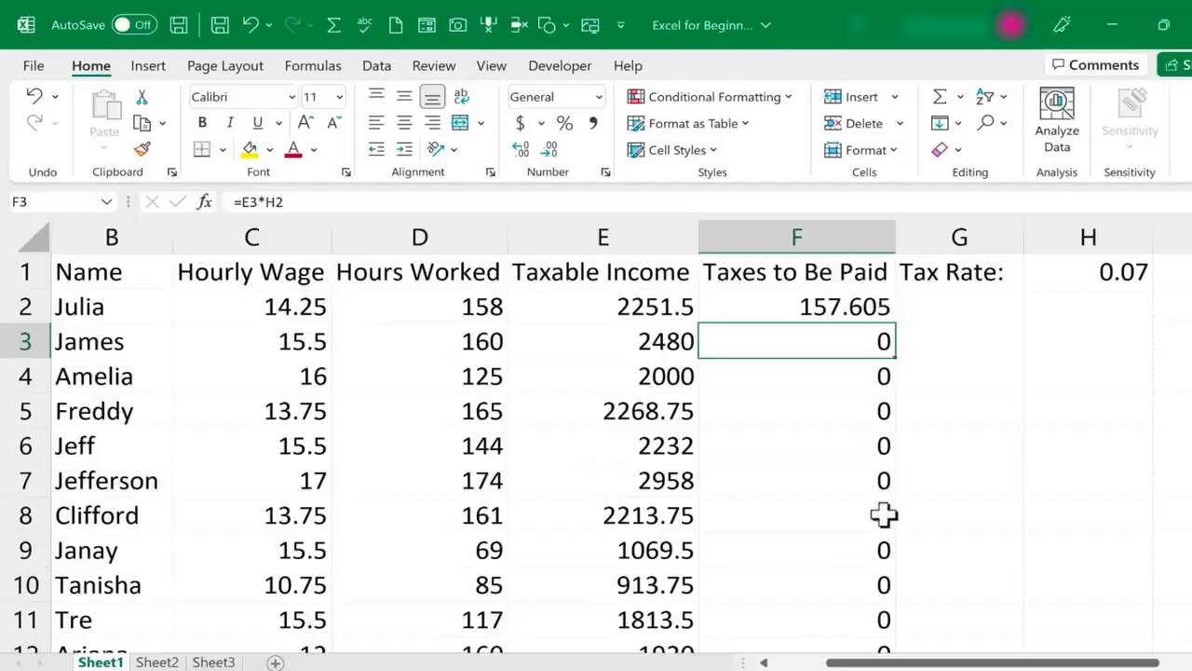
double_click(811, 450)
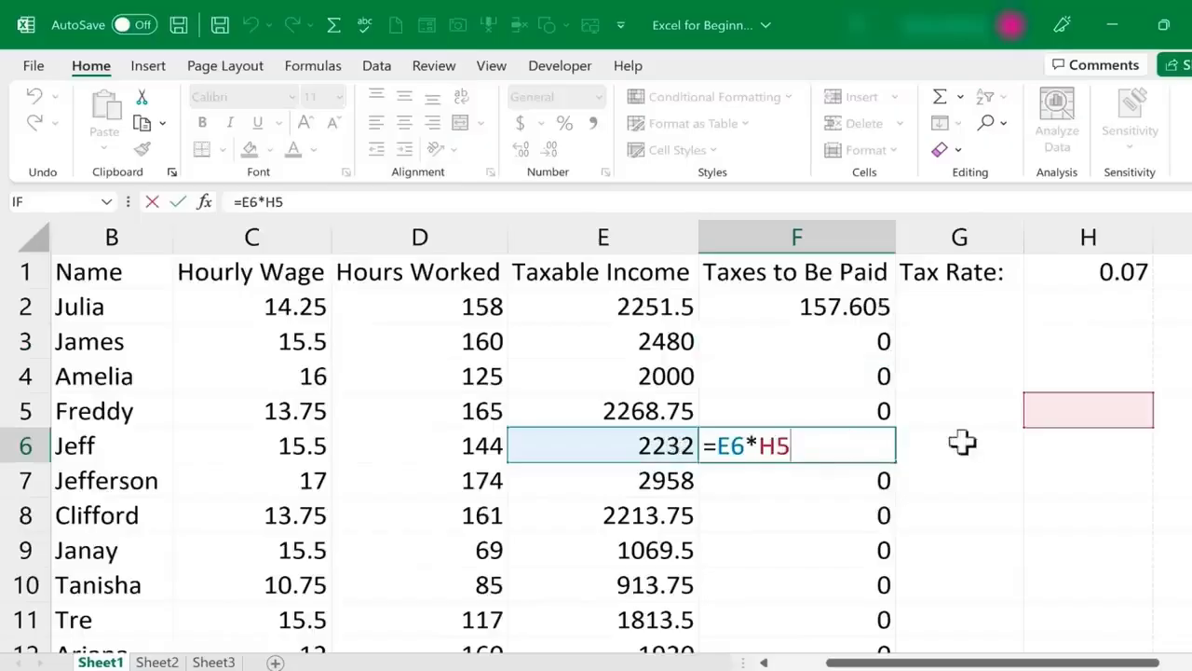
click(1102, 369)
click(1099, 347)
click(1090, 421)
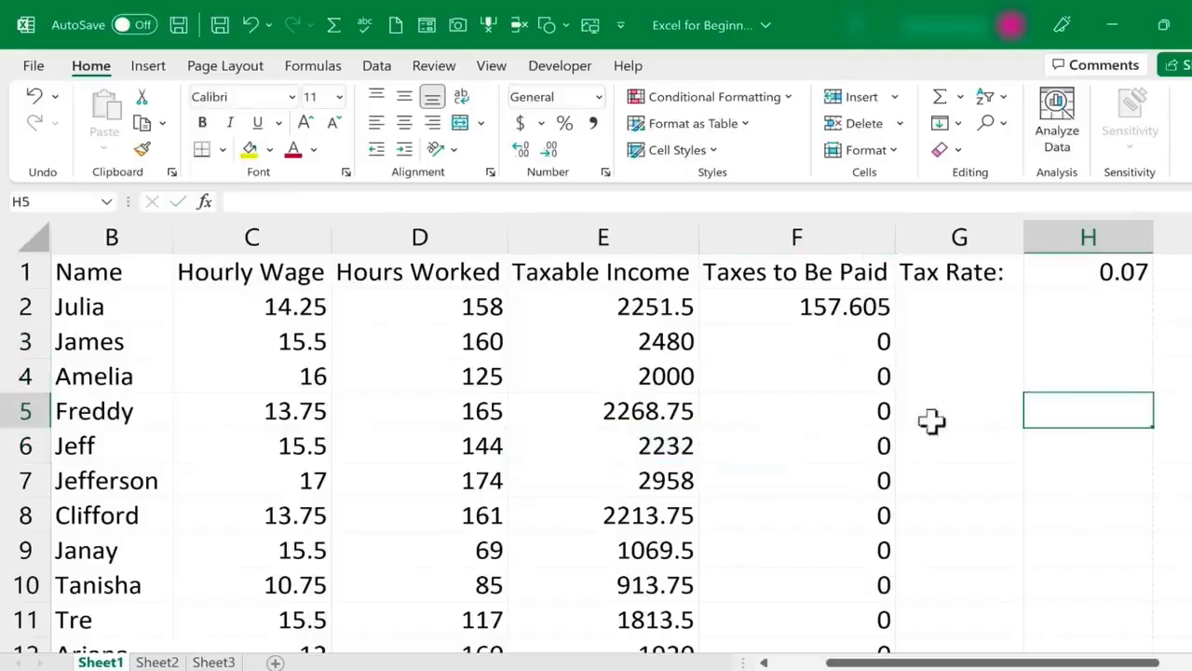
Change the taxes formula in F2 to =E2*$H$1 so the tax rate reference is absolute
key(Left)
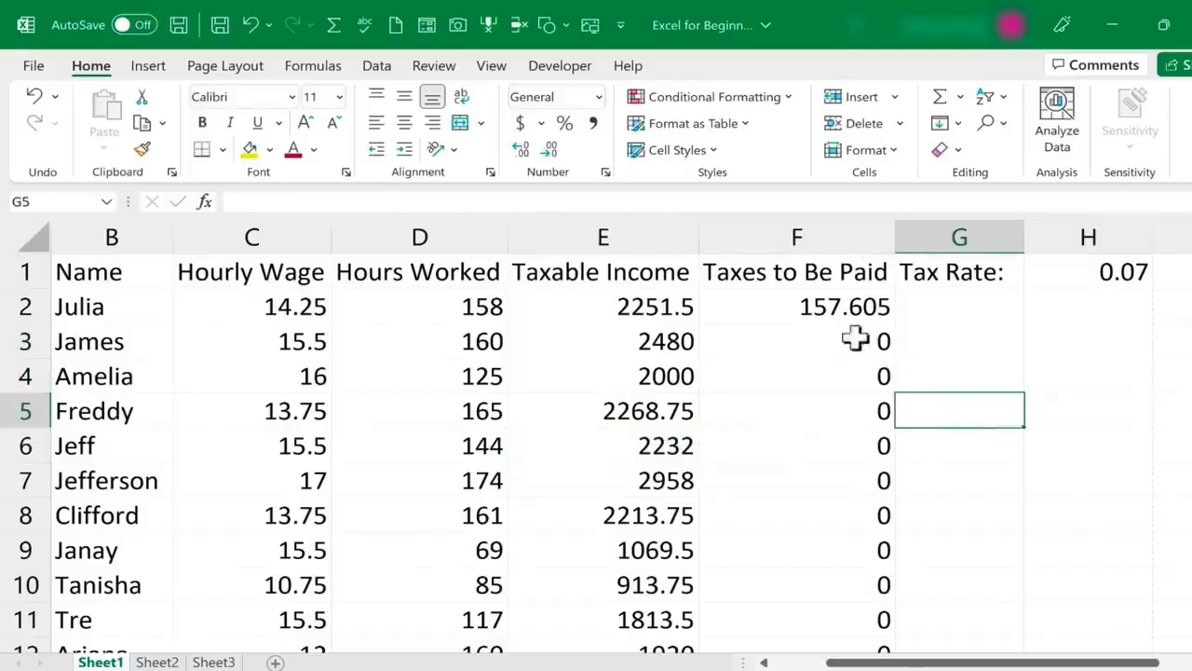
click(819, 312)
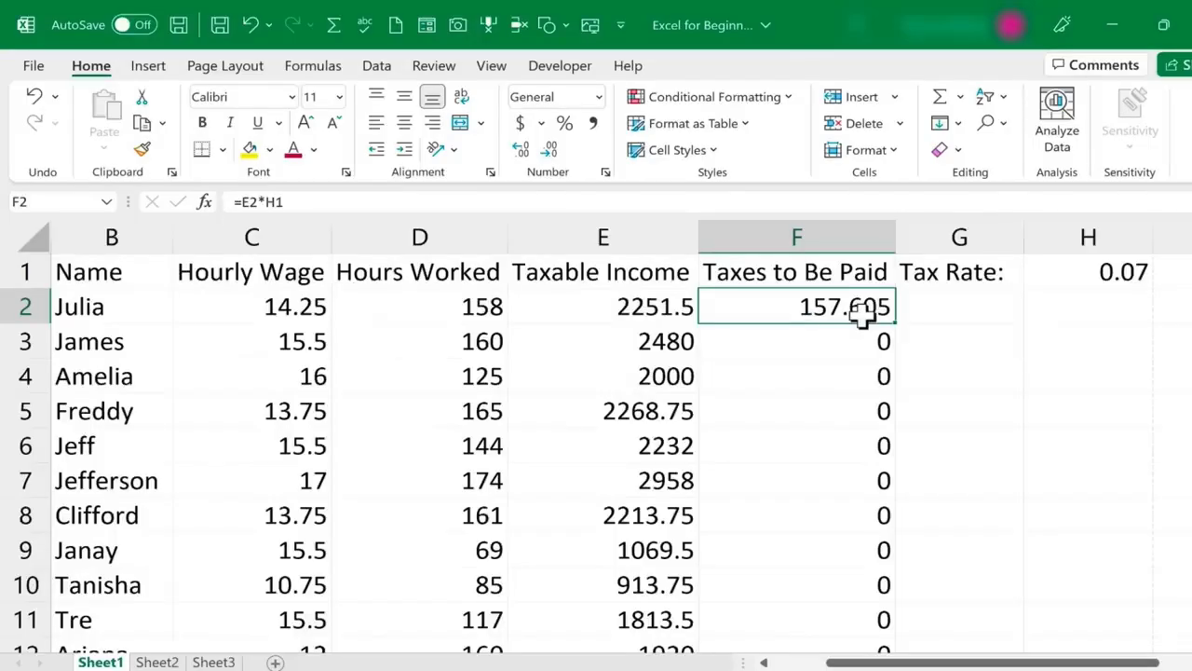
double_click(812, 312)
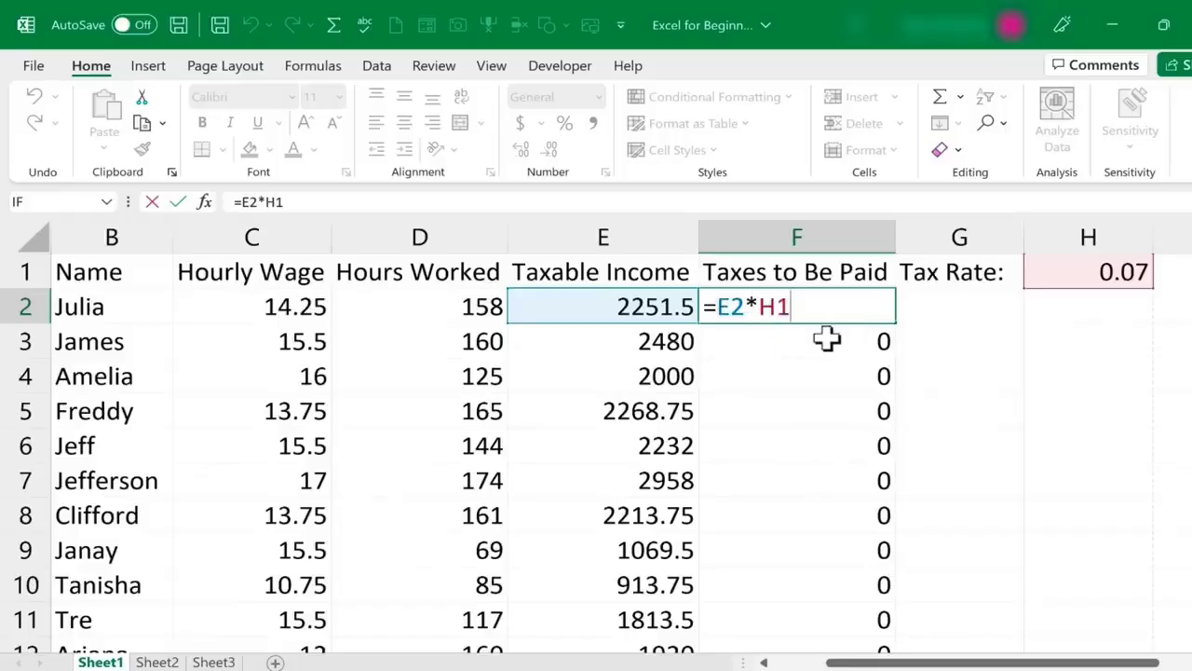
key(ctrl+Return)
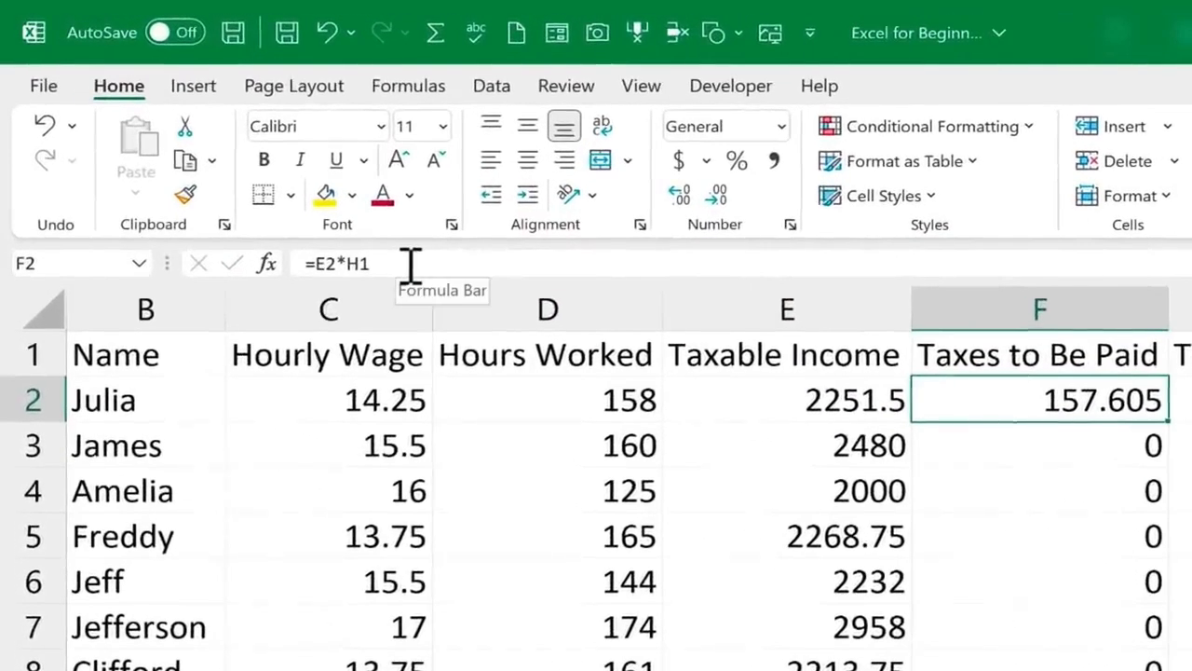
click(411, 263)
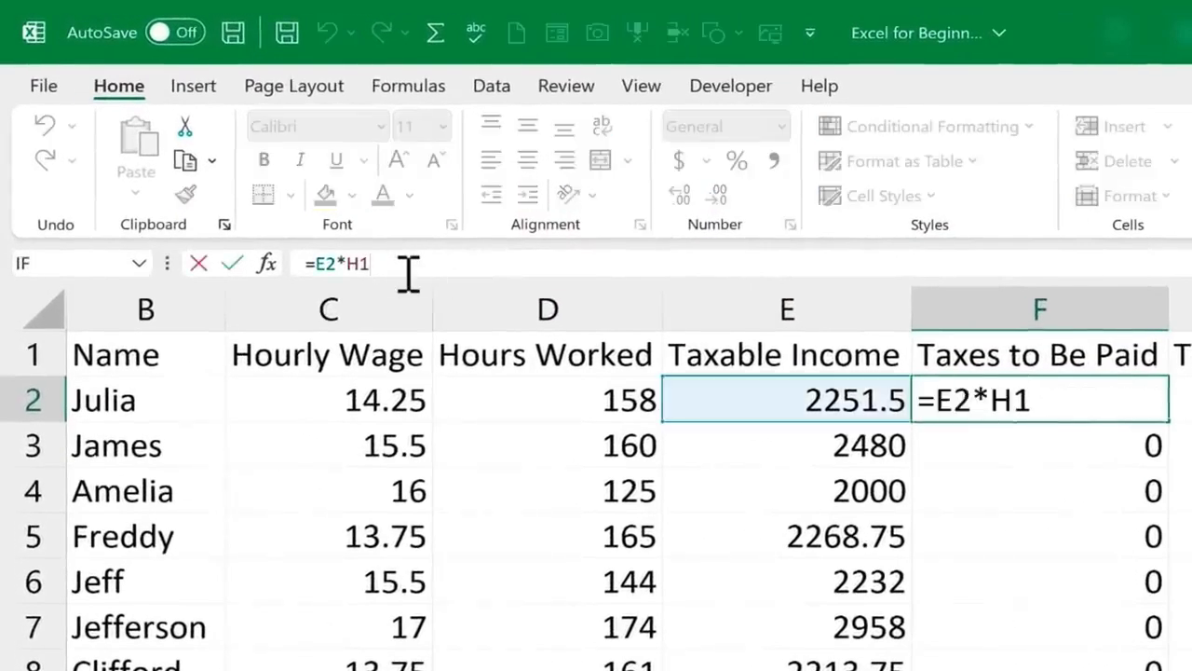
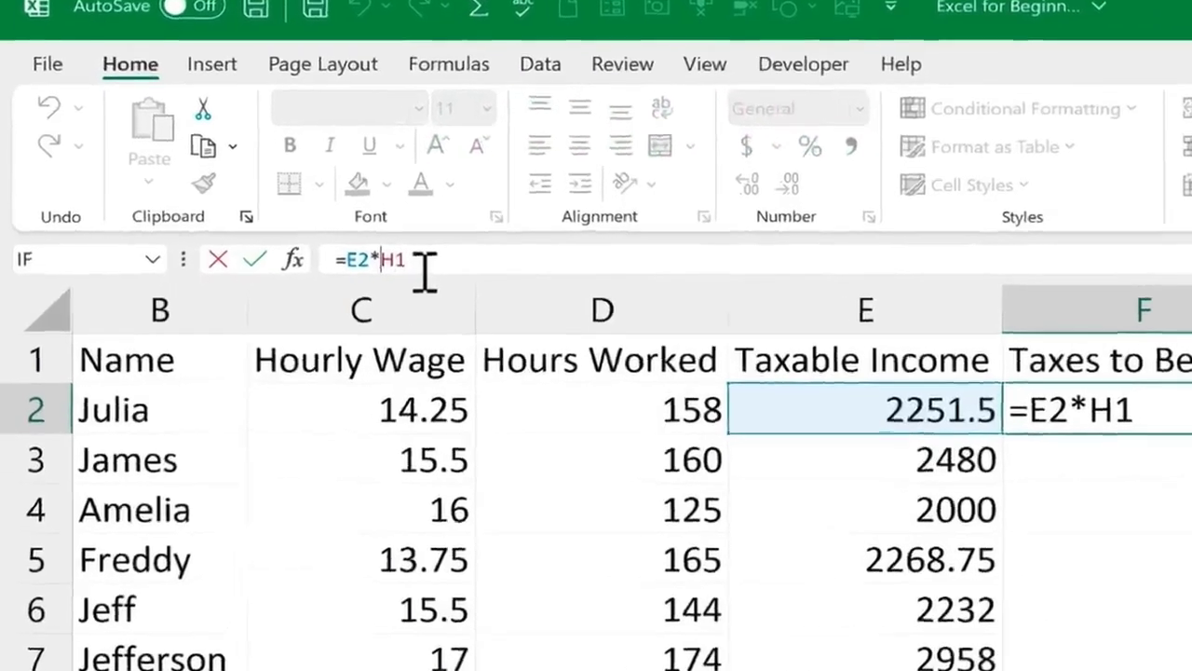
text($)
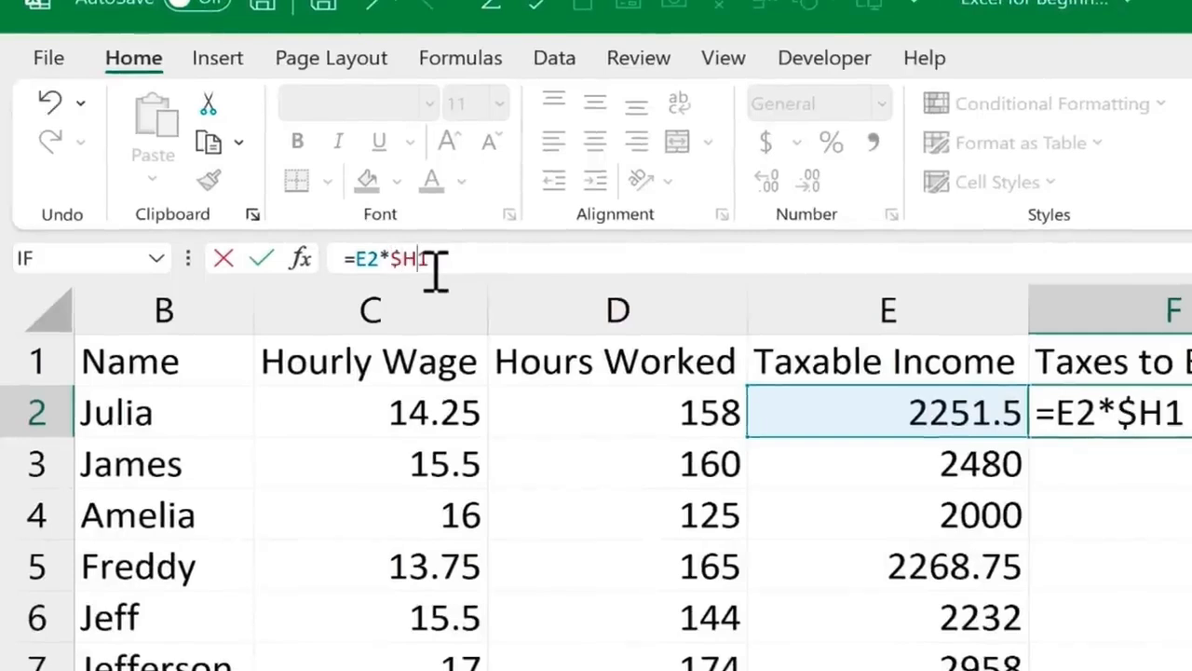
text($)
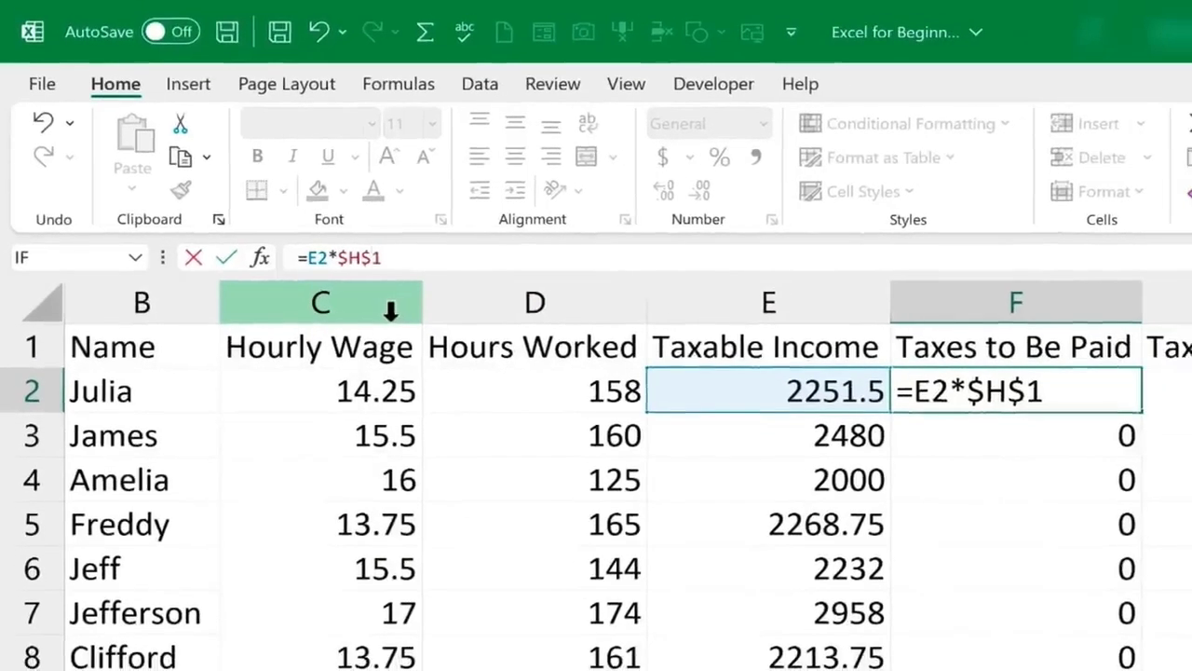
key(Return)
Review the cells referenced by the F2 taxes formula and fill it down column F for all employees
click(1058, 388)
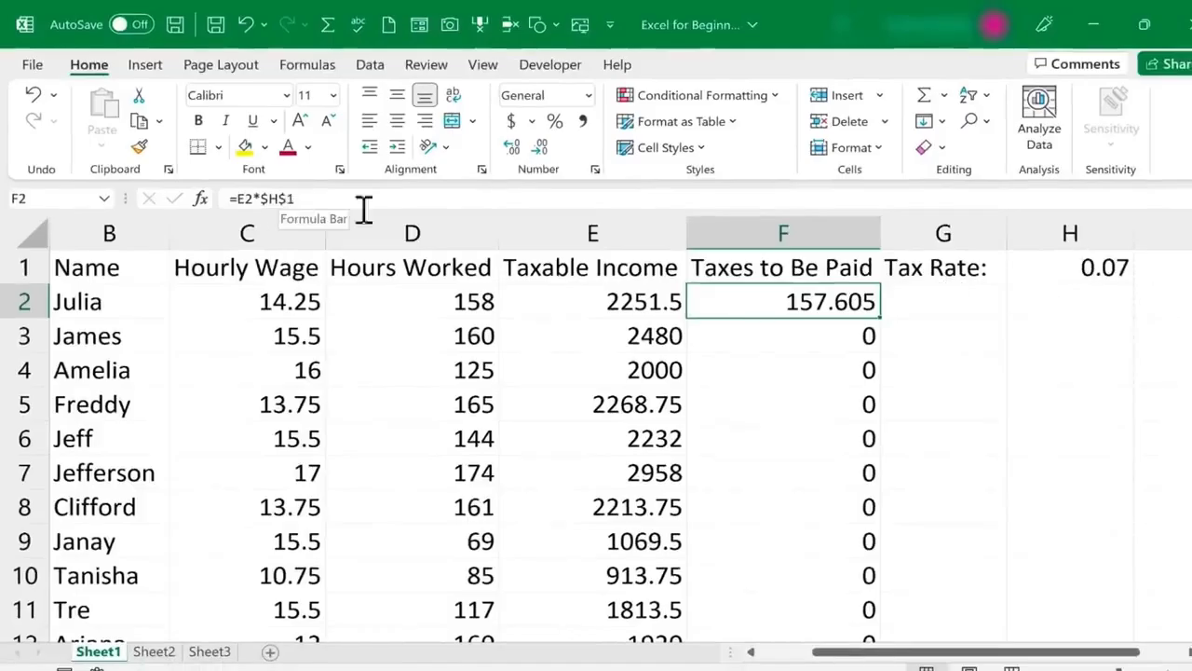
double_click(782, 307)
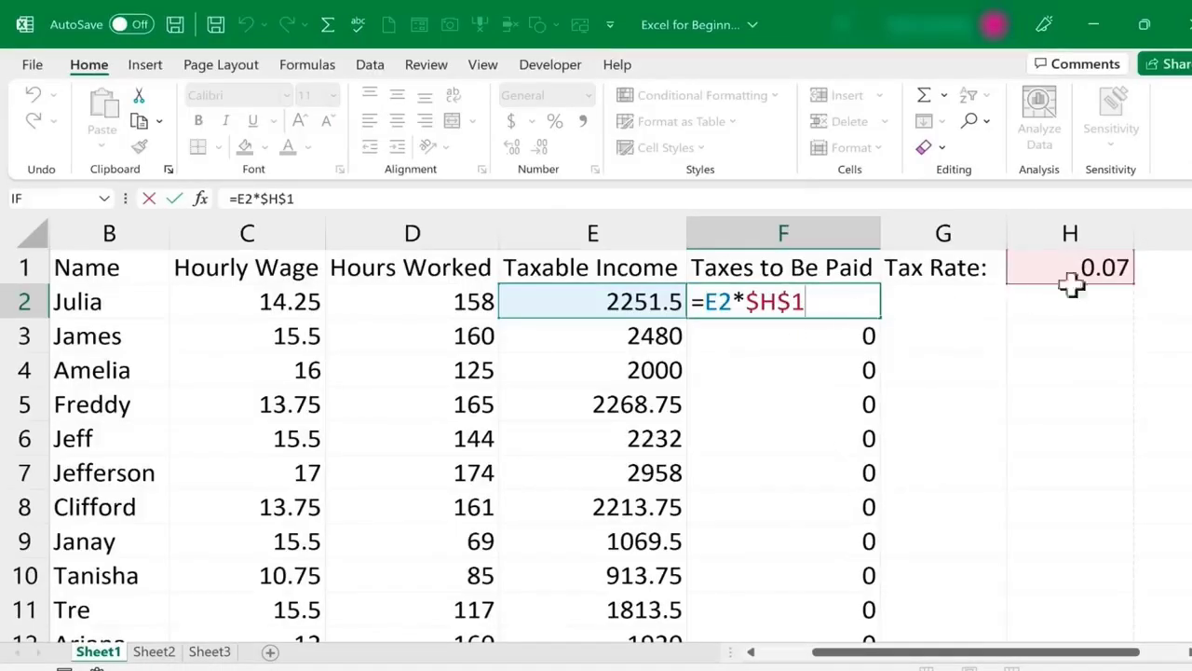
key(ctrl+Return)
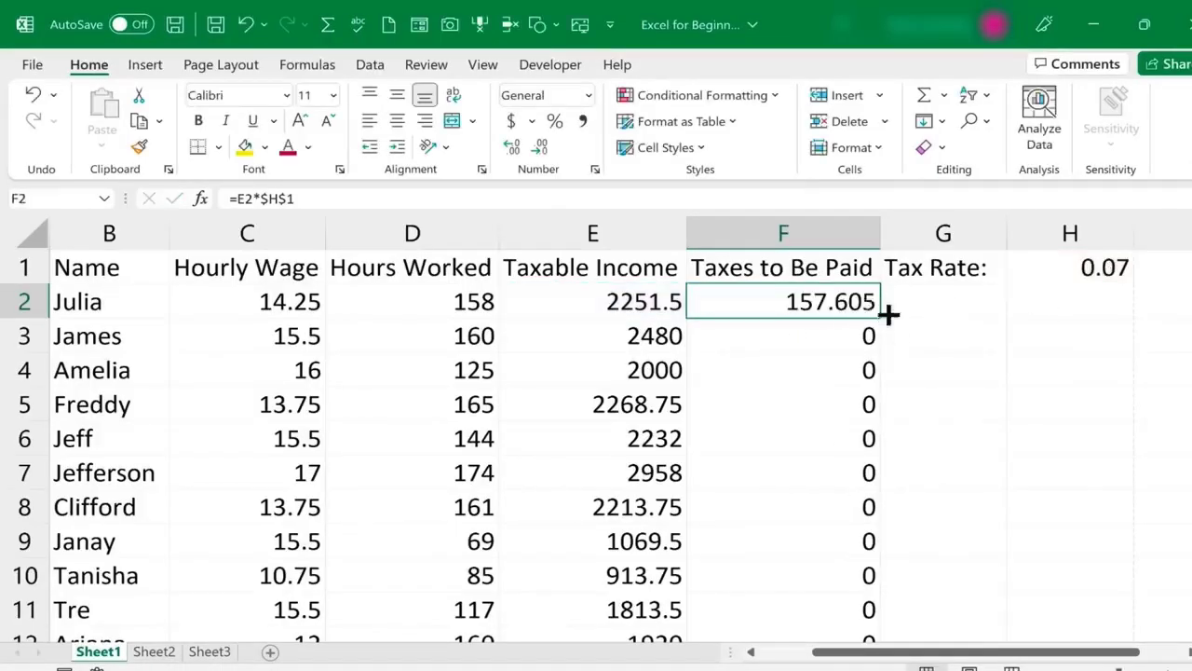
double_click(879, 319)
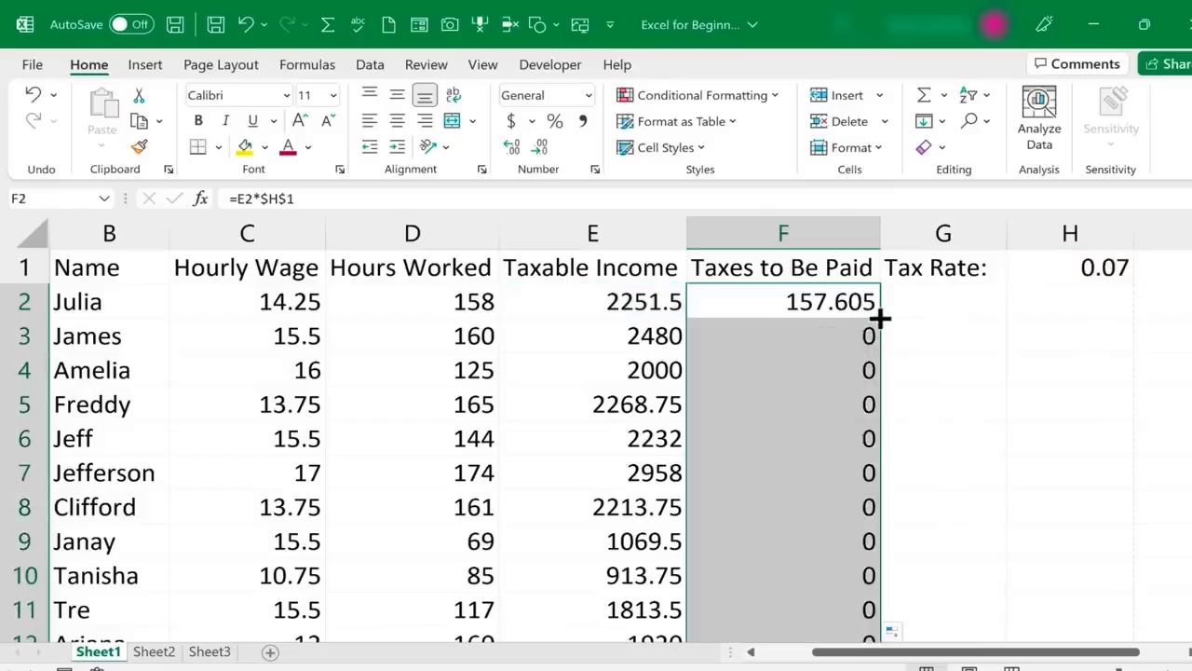
Examine the filled taxes formulas in F29, F13 and F2, checking the absolute tax rate reference in each
scroll(829, 507, down, 8)
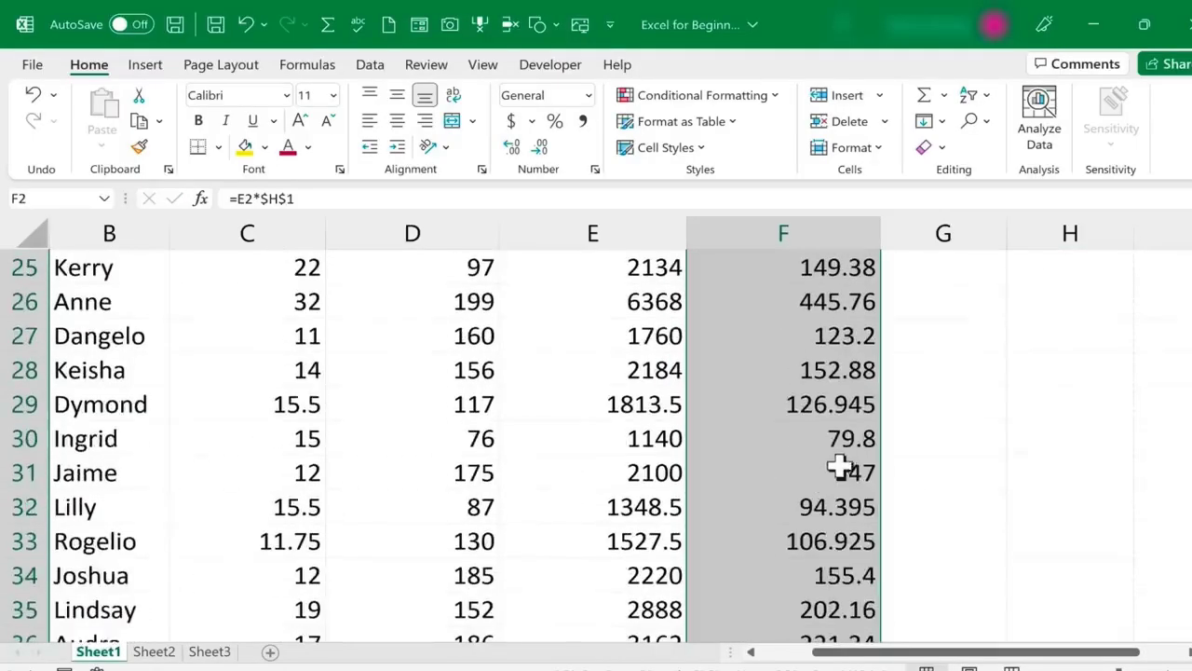
double_click(831, 402)
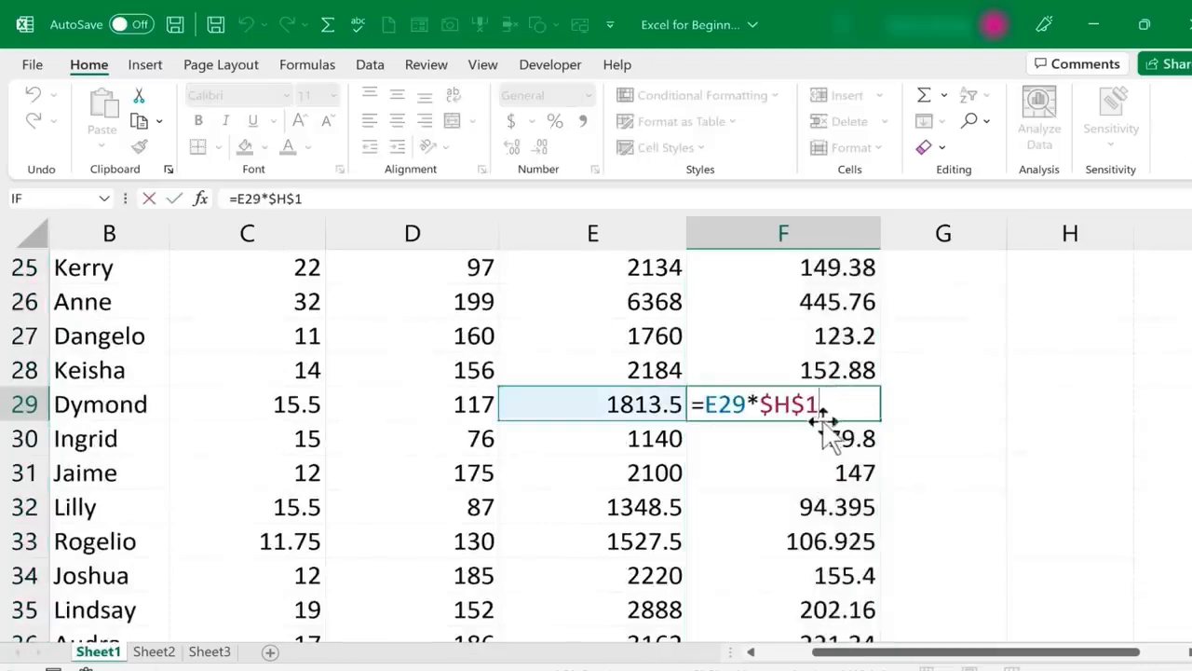
scroll(845, 465, up, 6)
double_click(849, 473)
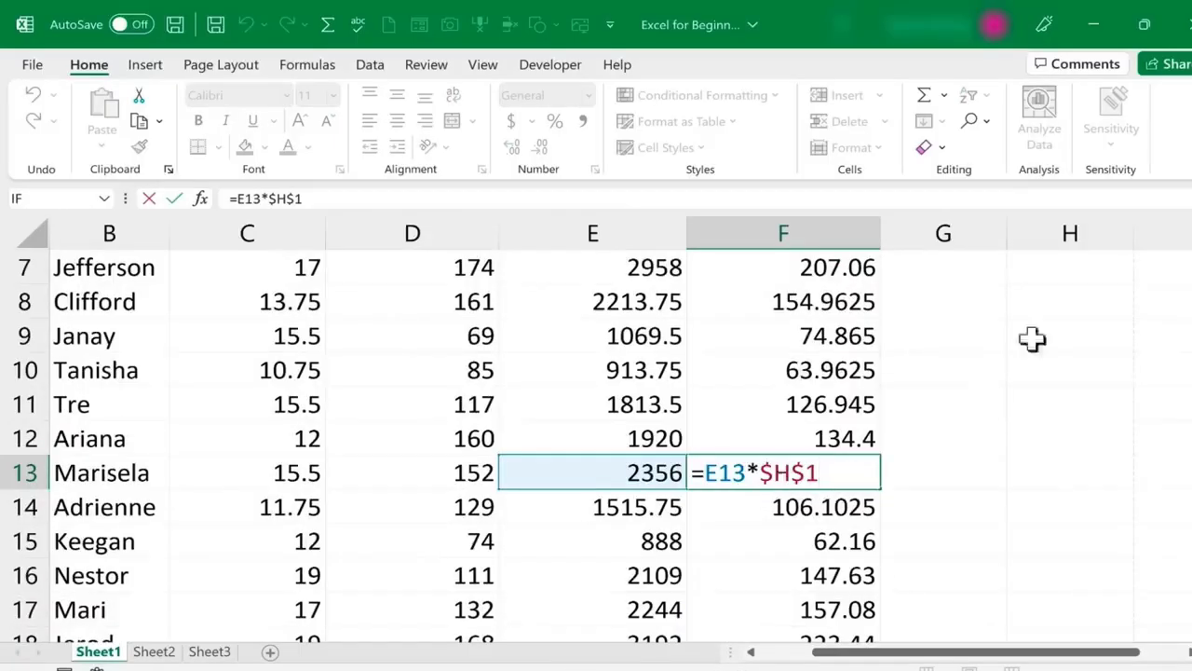
scroll(1024, 363, up, 2)
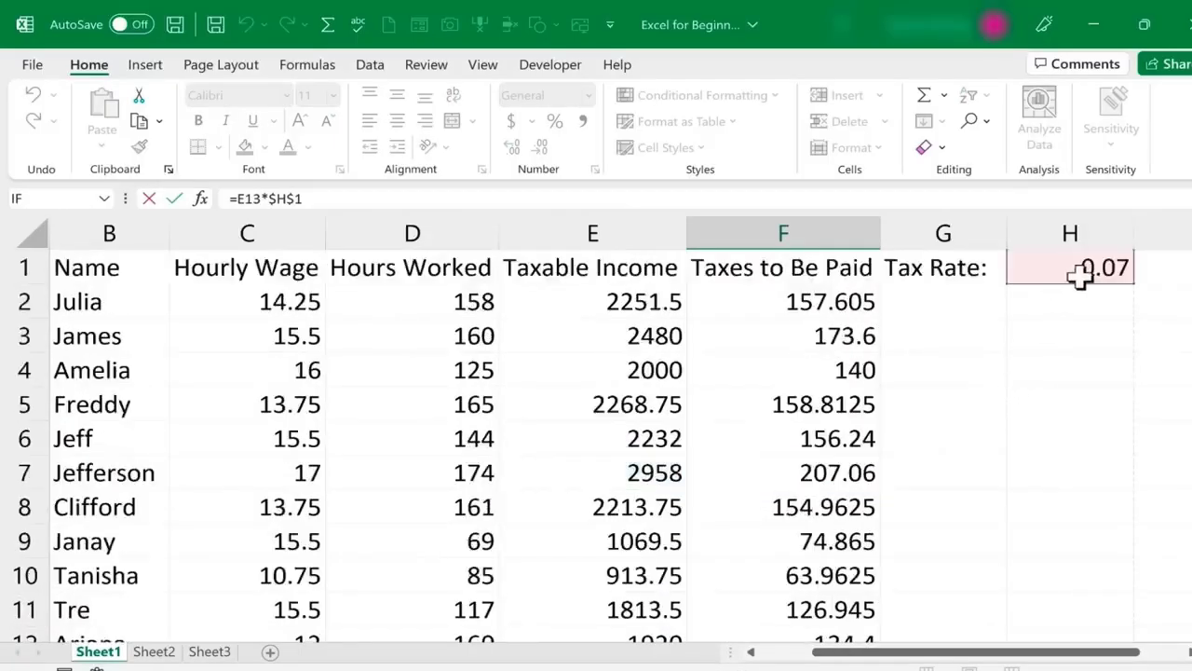
click(864, 313)
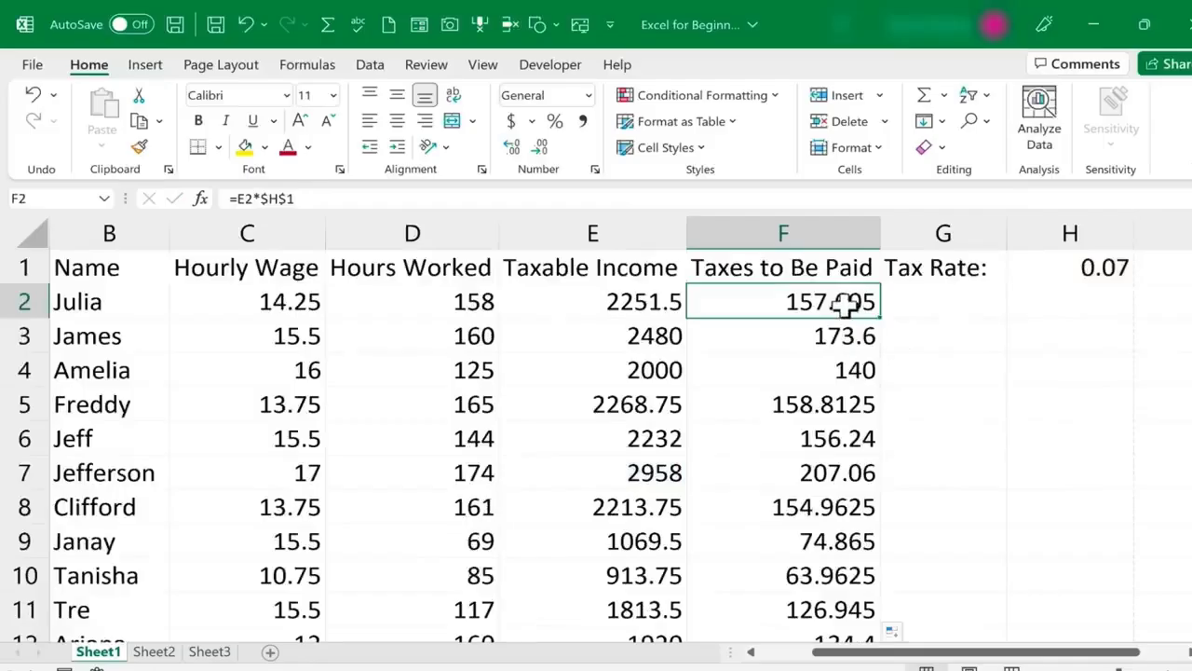
double_click(843, 303)
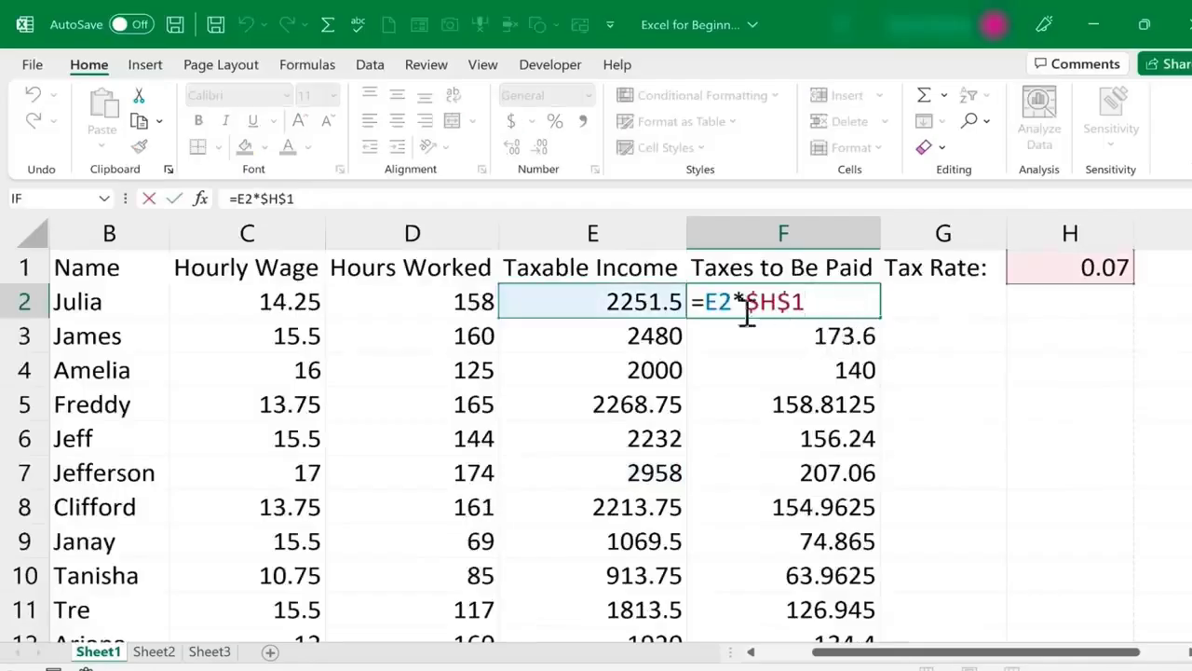
drag(733, 300, 824, 307)
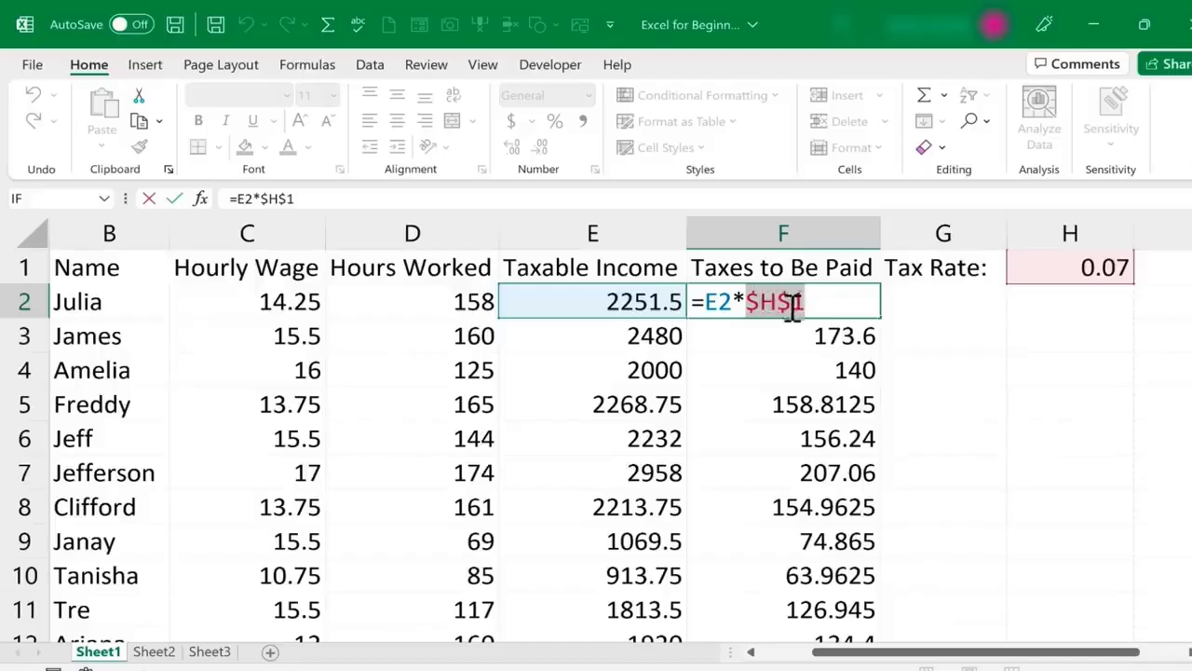
key(ctrl+Return)
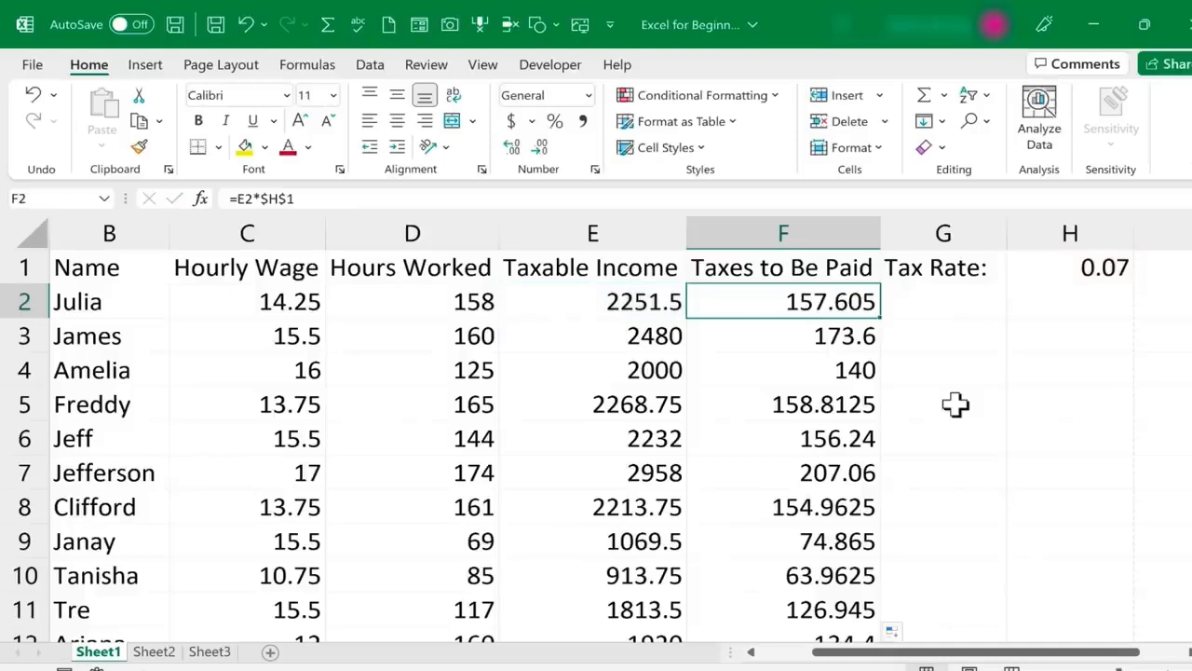
Replace the taxes formula in F2 with the division-by-zero formula =E2/0
double_click(856, 306)
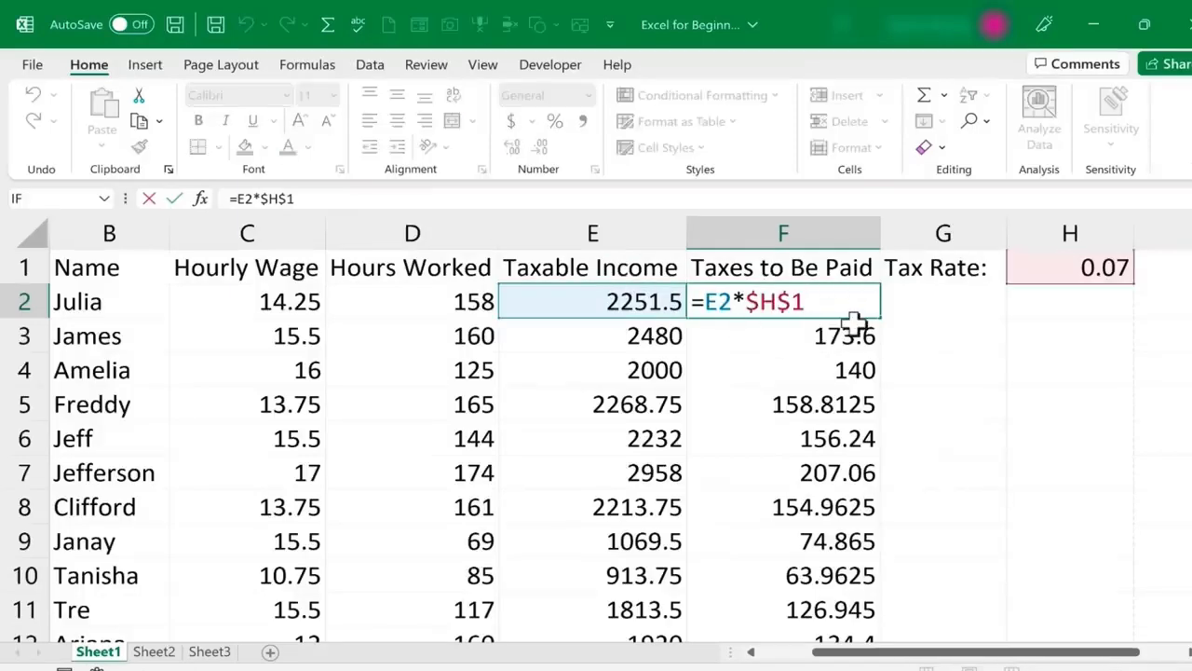
key(BackSpace)
key(BackSpace)
key(BackSpace)
key(BackSpace)
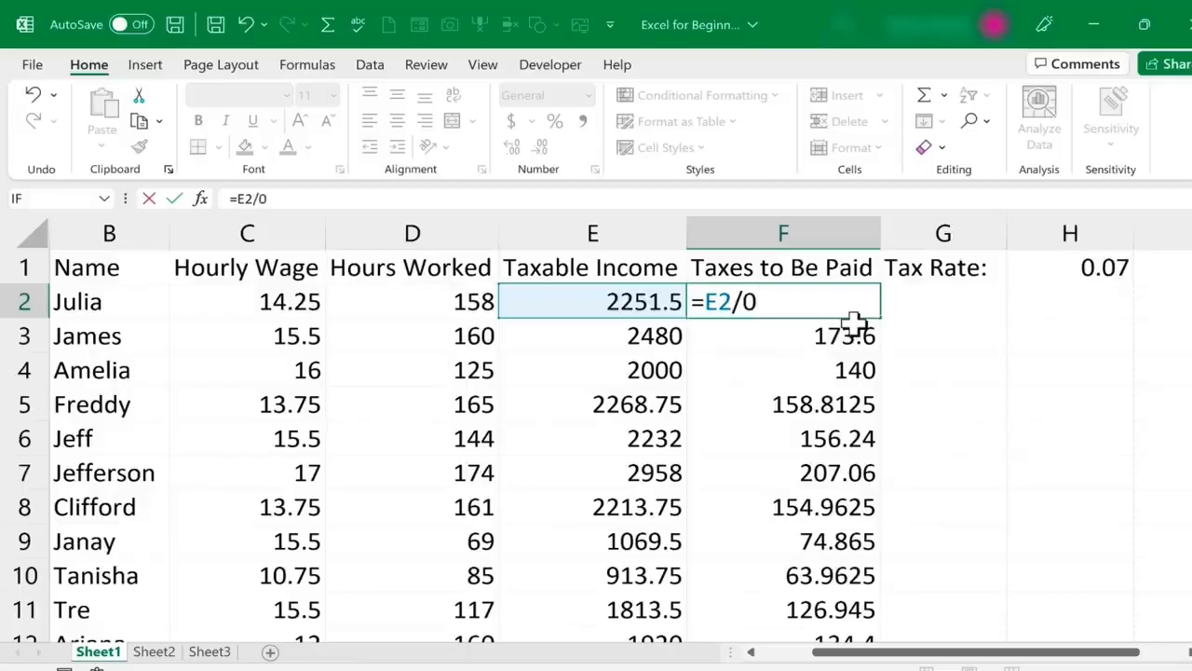
key(Return)
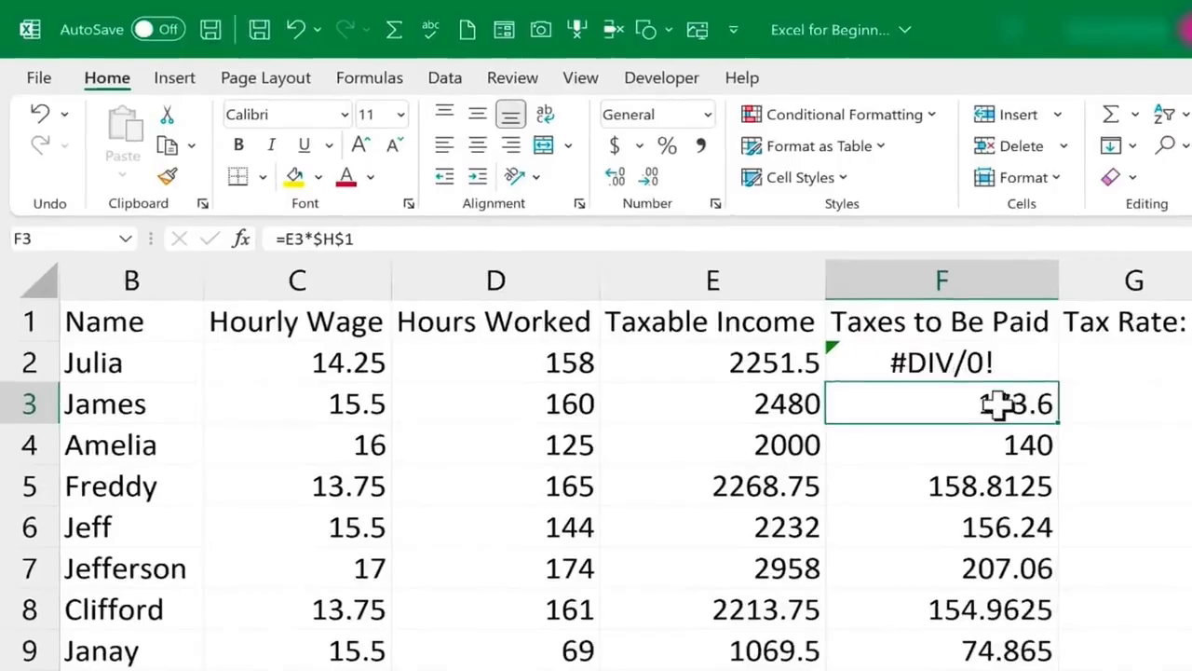
Try to change the formula in F2 to =E2*/0, declining the suggested correction
click(1013, 359)
click(1006, 438)
click(997, 369)
double_click(997, 370)
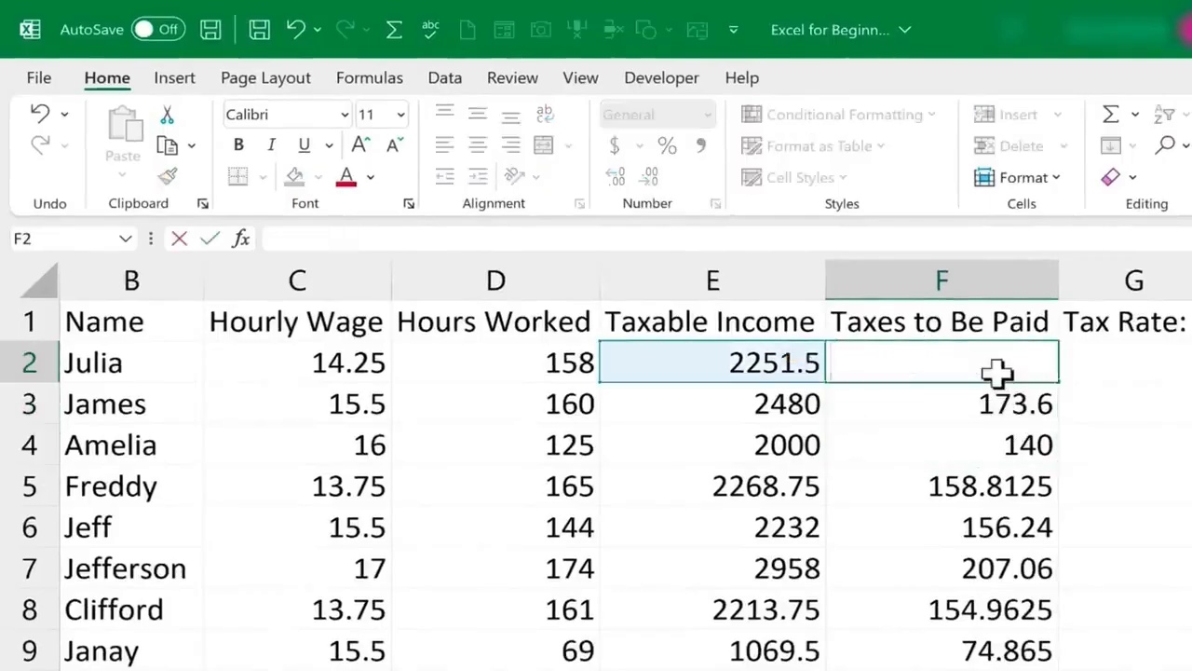
text(*)
key(Return)
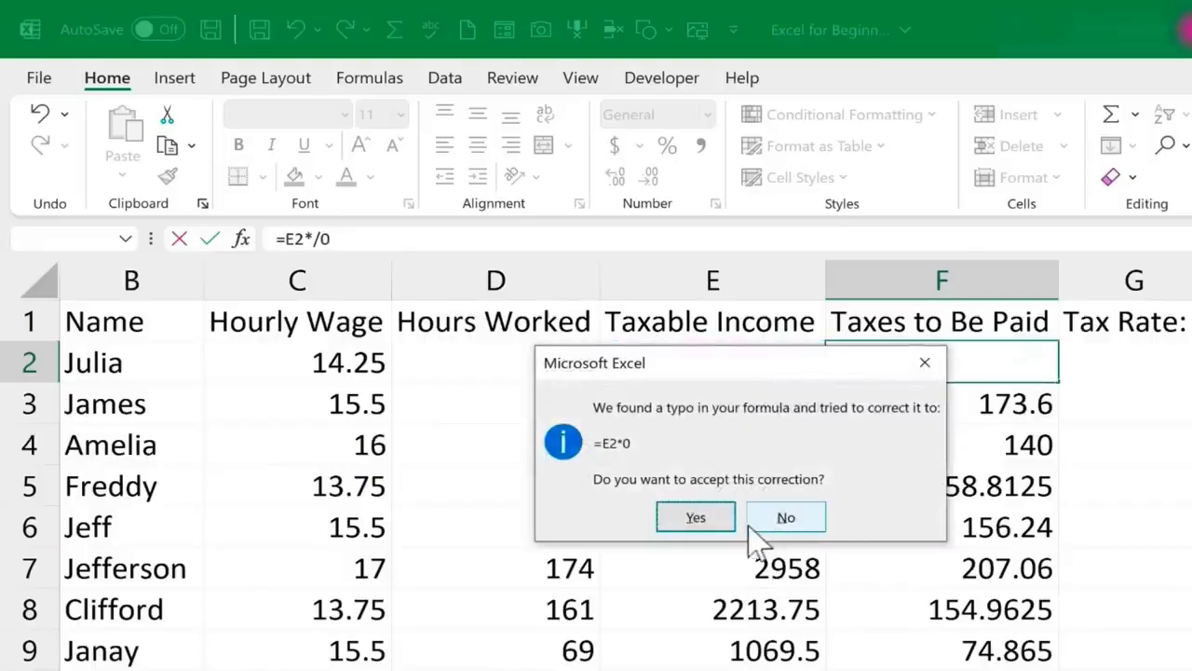
click(784, 522)
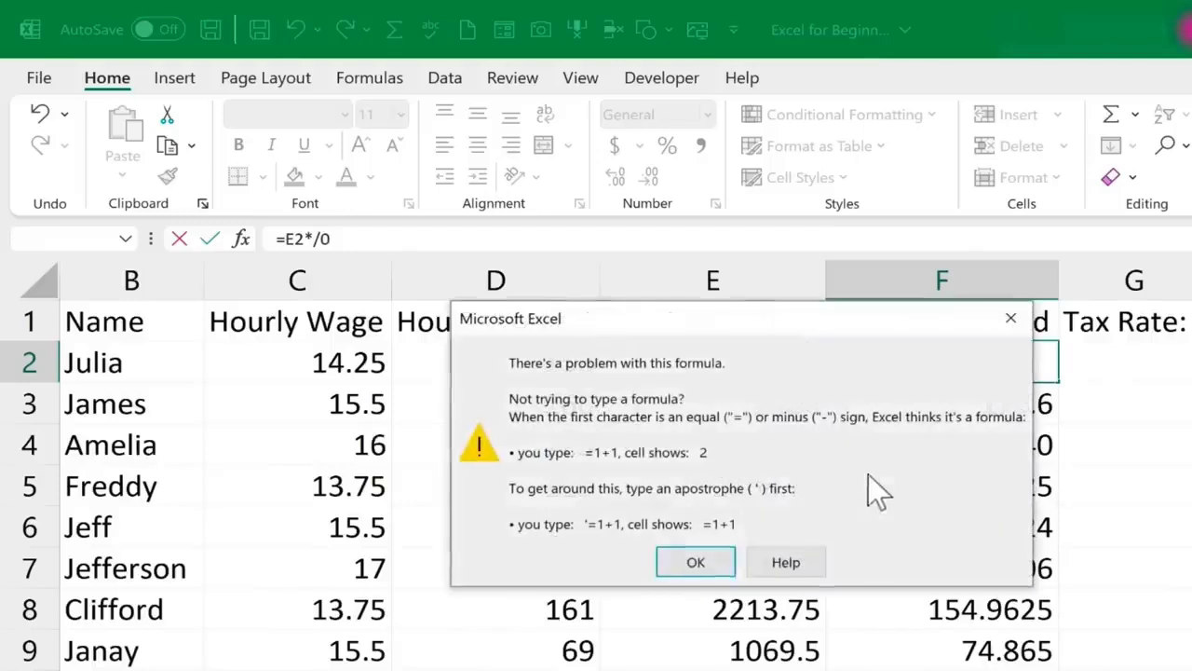
click(694, 564)
Remove the multiplication sign and the stray F3 reference from F2's formula, committing it as =E2/0
click(999, 410)
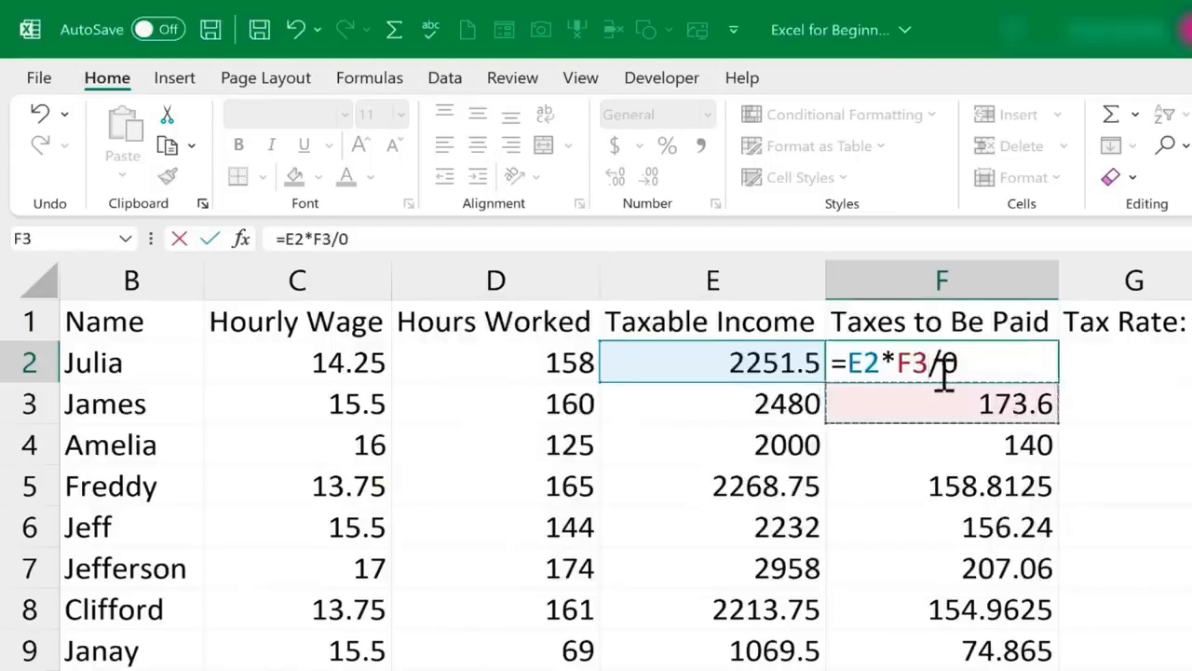
key(BackSpace)
key(BackSpace)
key(BackSpace)
key(Return)
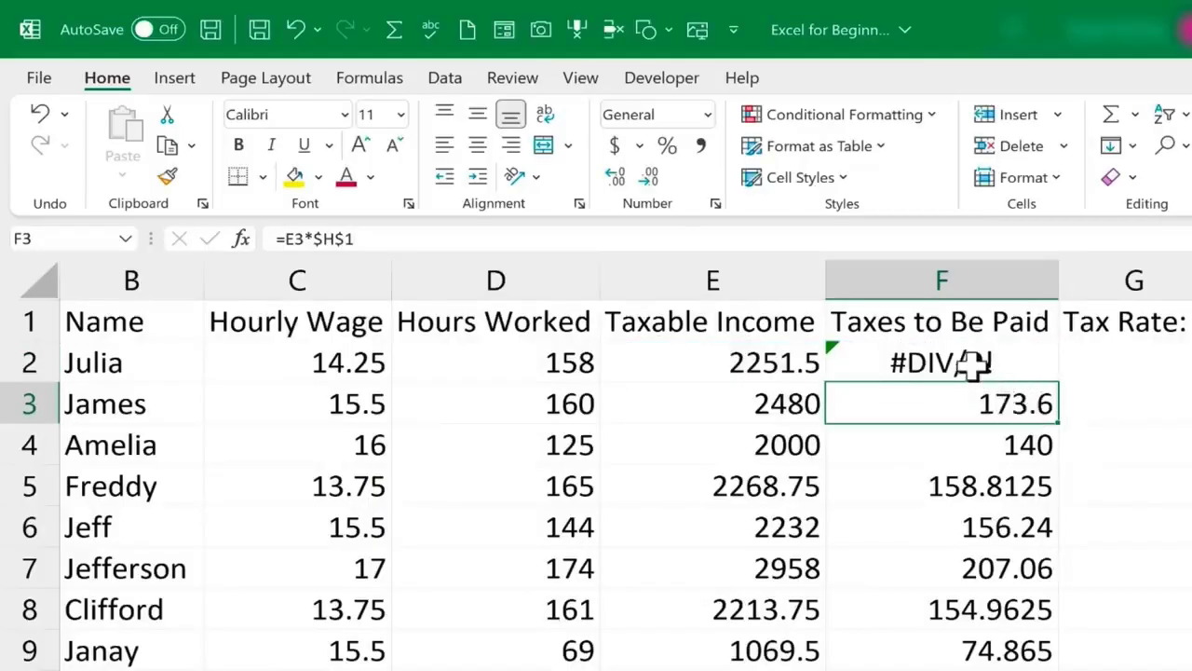
Restore the formula =E2*$H$1 in cell F2
click(973, 366)
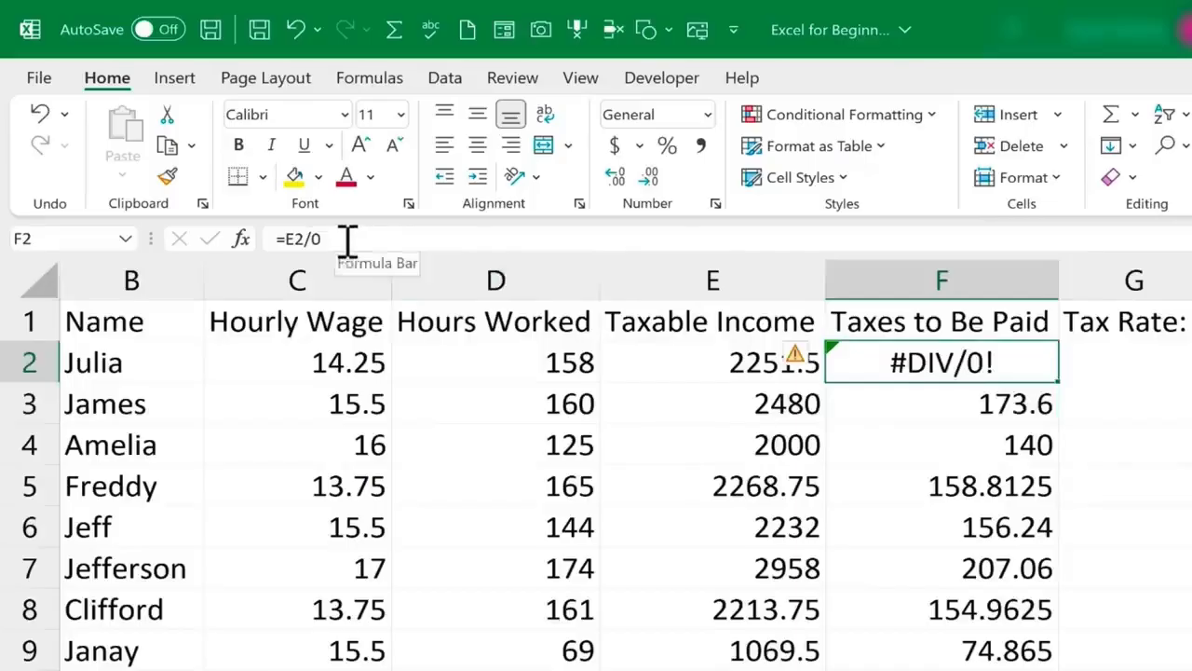
click(380, 239)
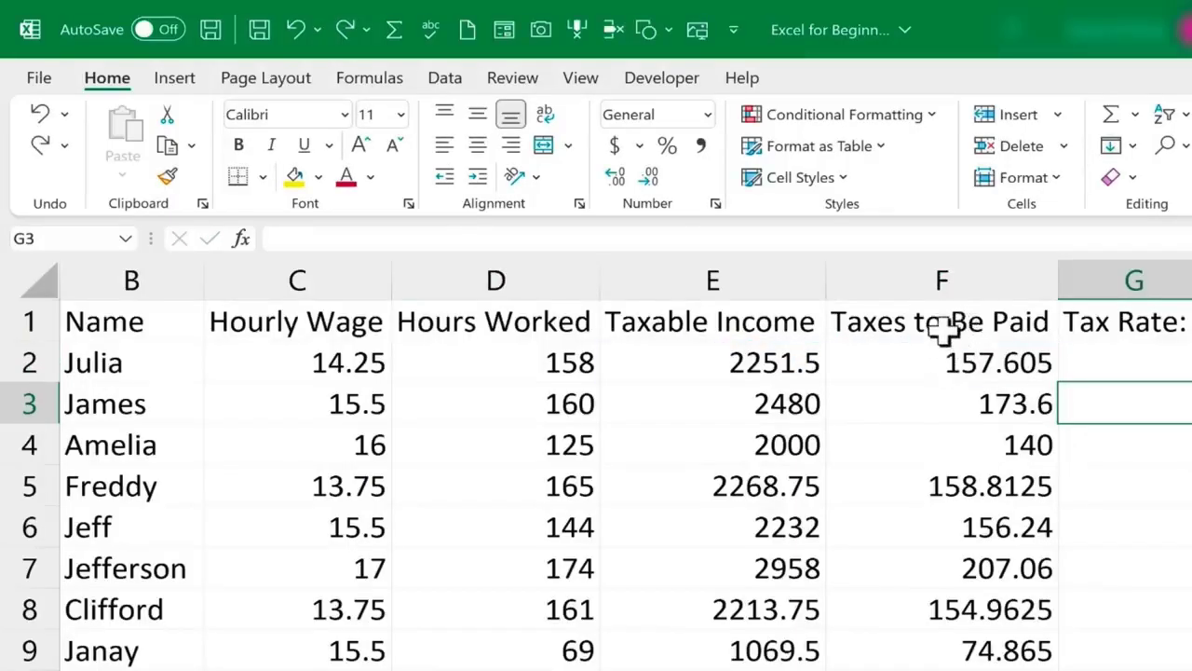
Name the Taxes to Be Paid values in column F, from F2 down to the last entry, TaxesOwed
click(921, 326)
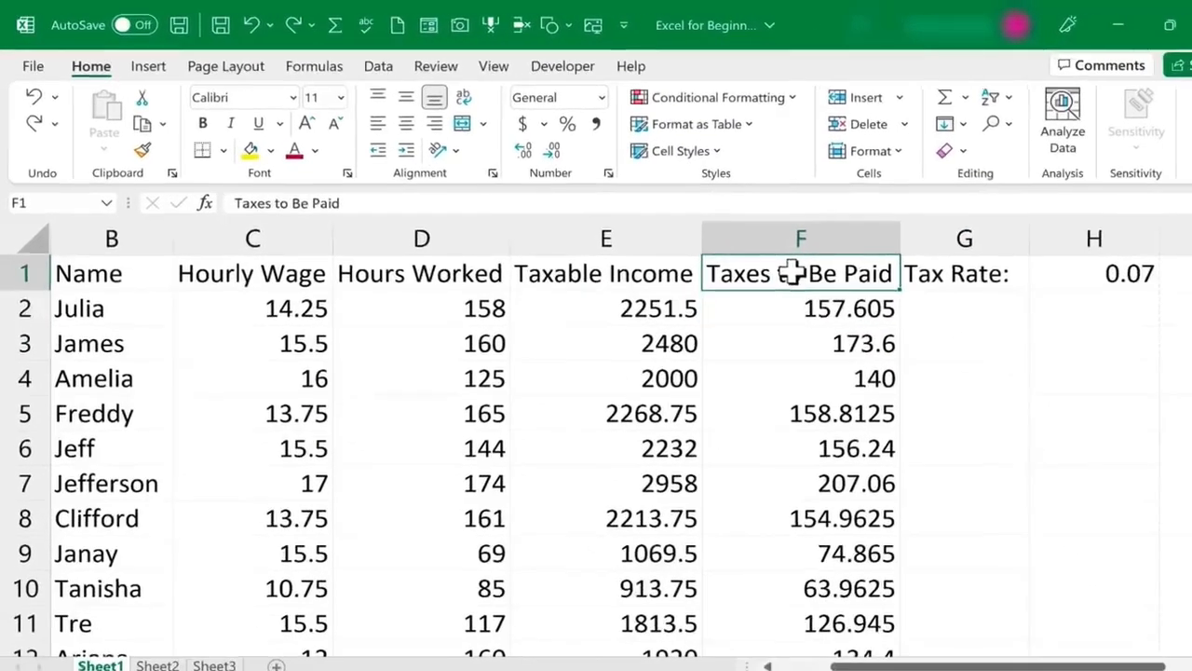
click(818, 306)
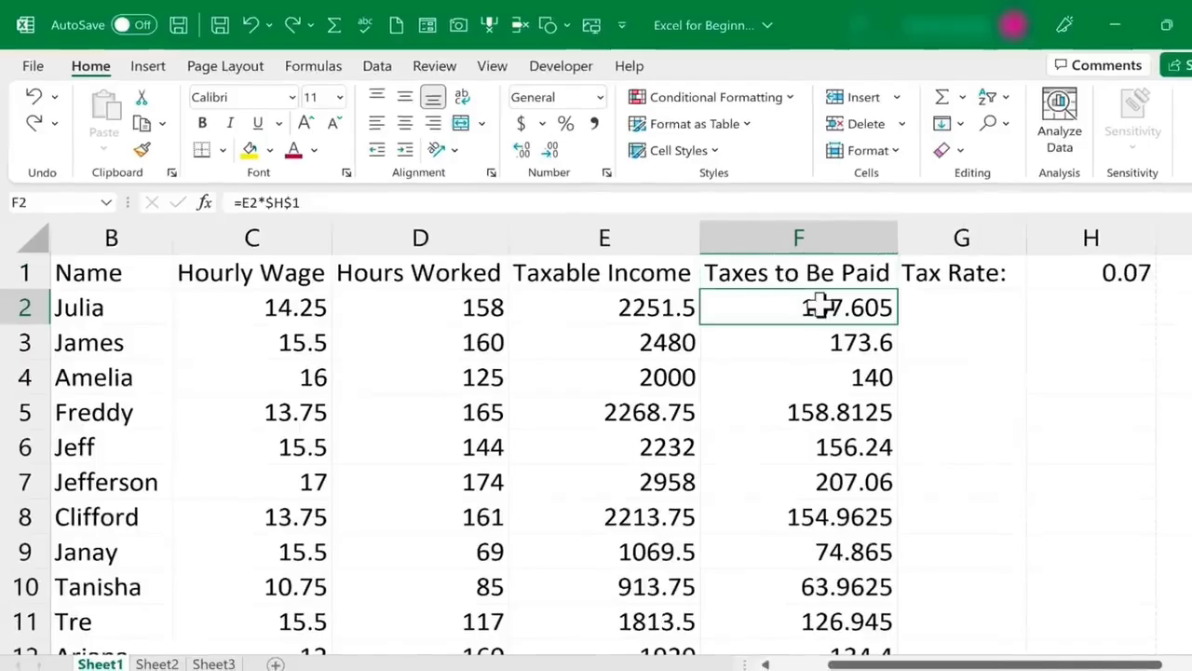
drag(818, 305, 890, 615)
scroll(740, 296, up, 20)
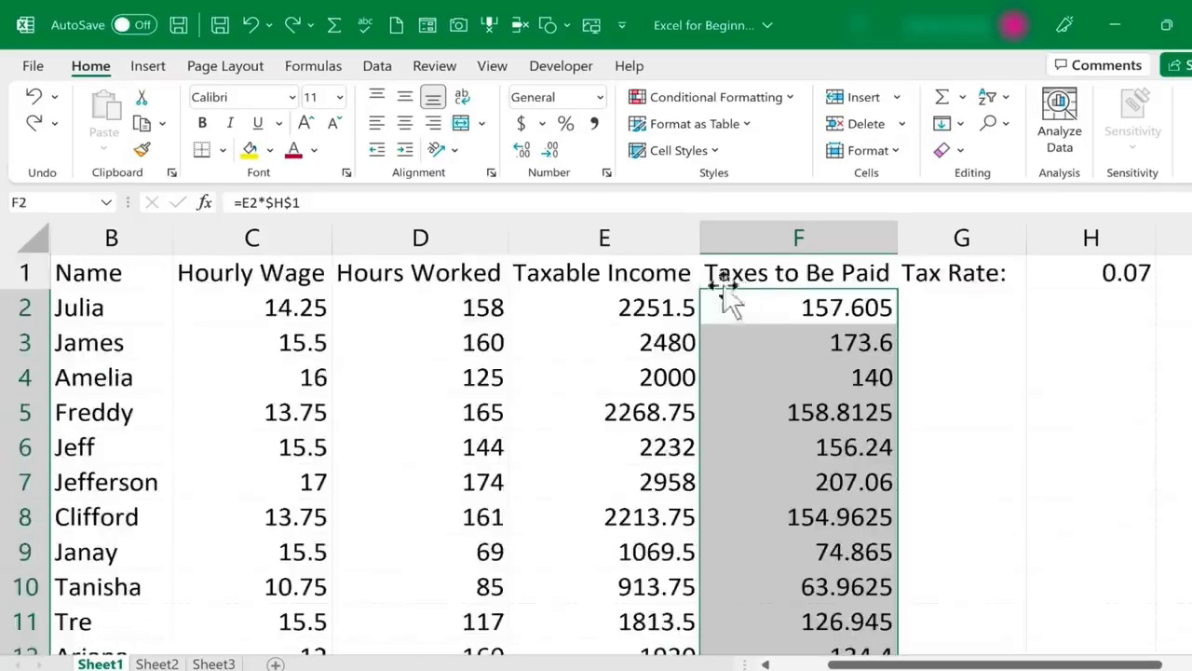
click(61, 202)
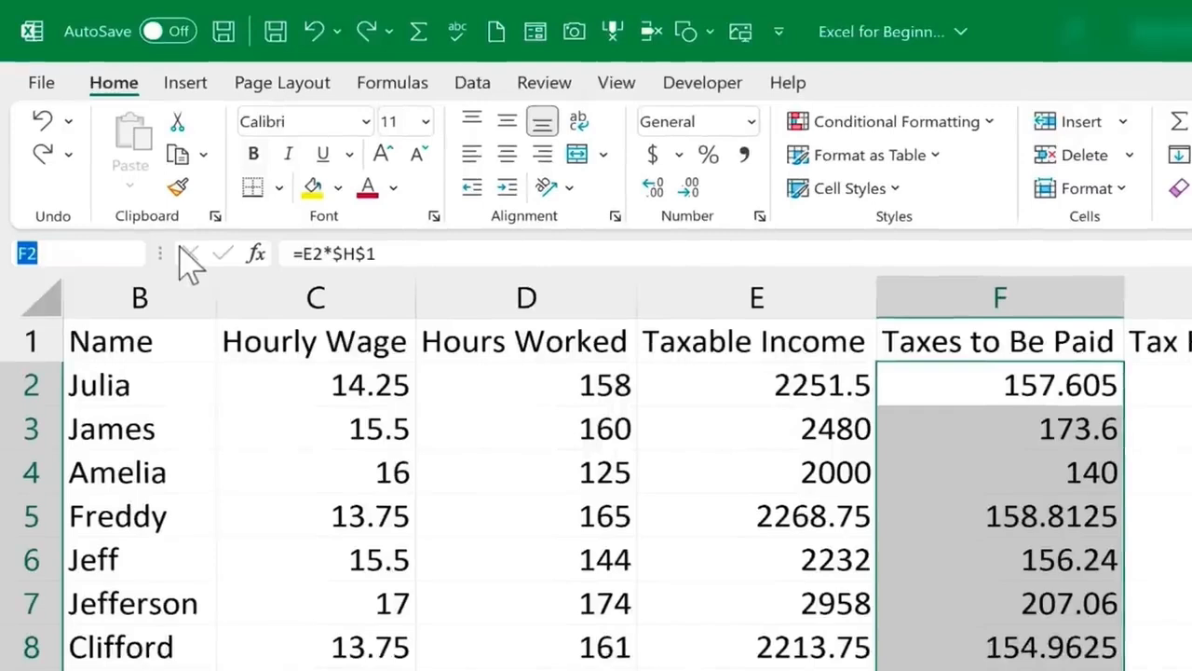
text(TaxesOwed)
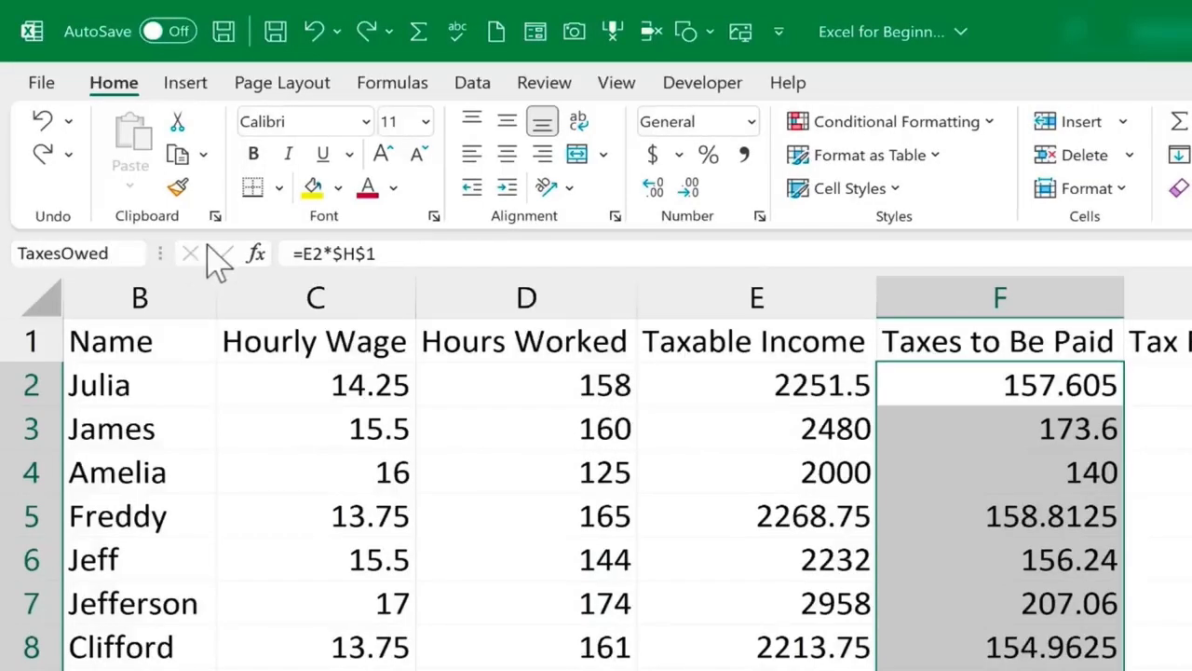
key(Return)
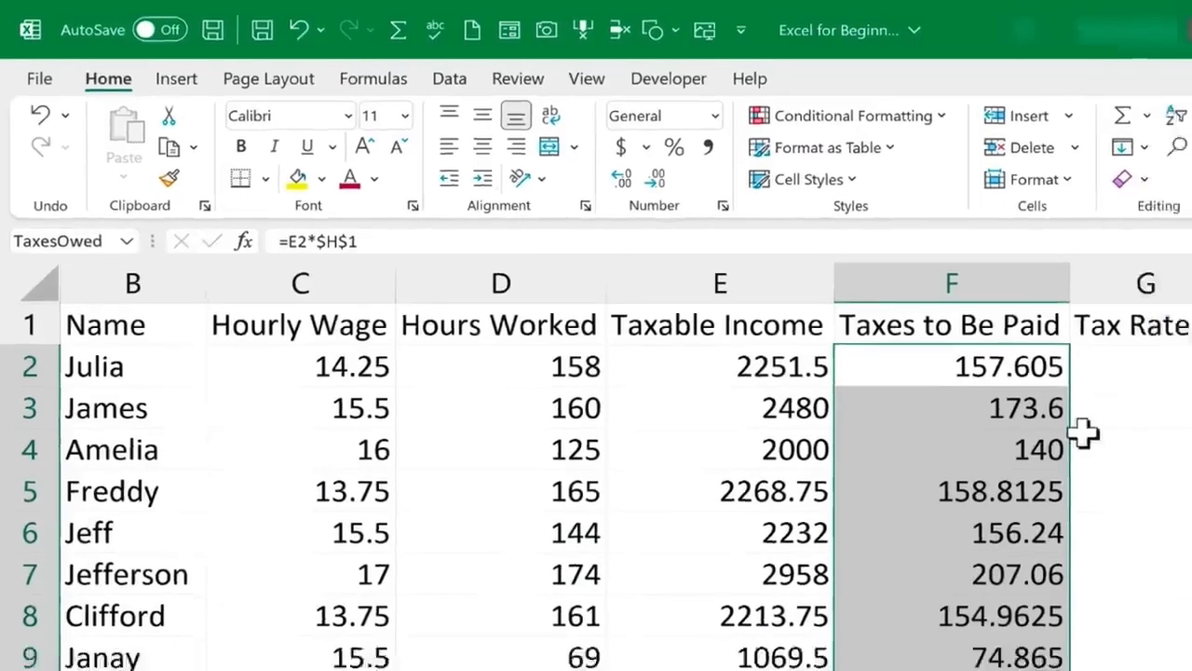
Review the TaxesOwed range down column F and view the list of defined names with F2 selected
scroll(1081, 521, down, 10)
scroll(853, 416, up, 10)
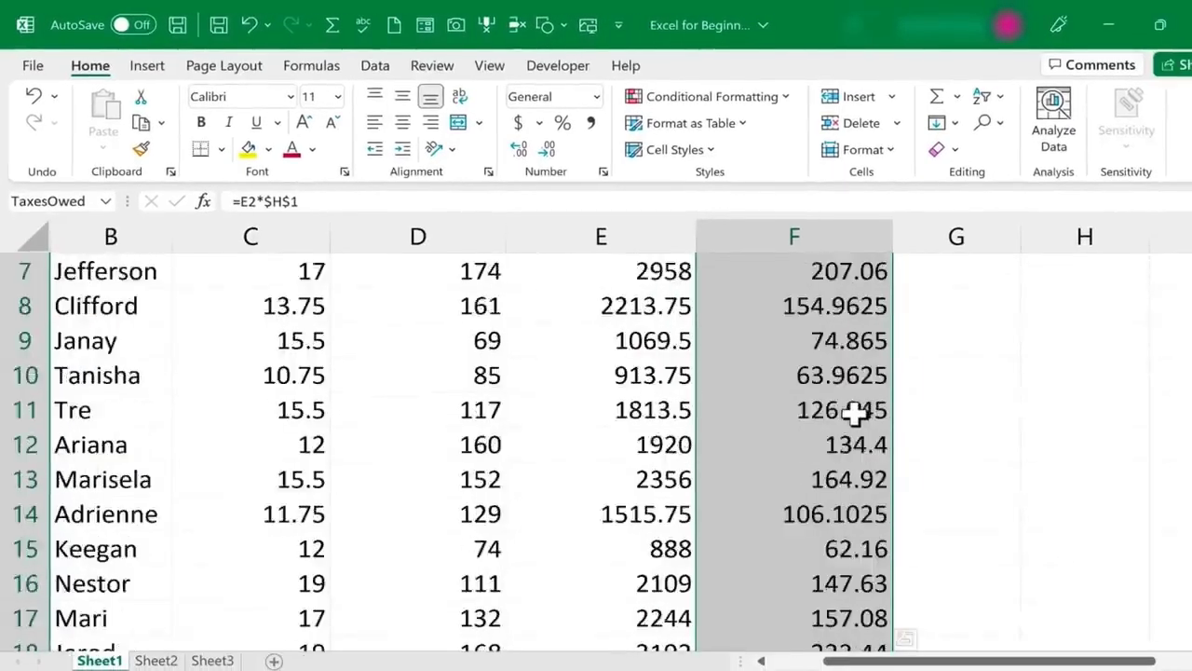
click(947, 336)
click(875, 315)
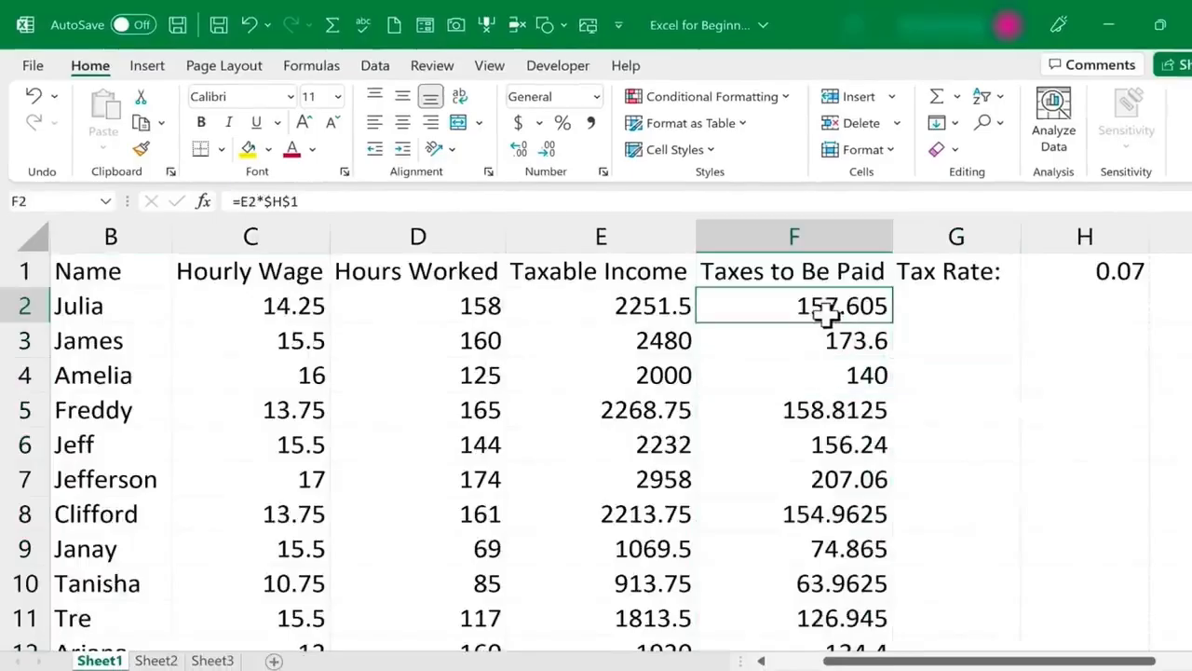
click(105, 204)
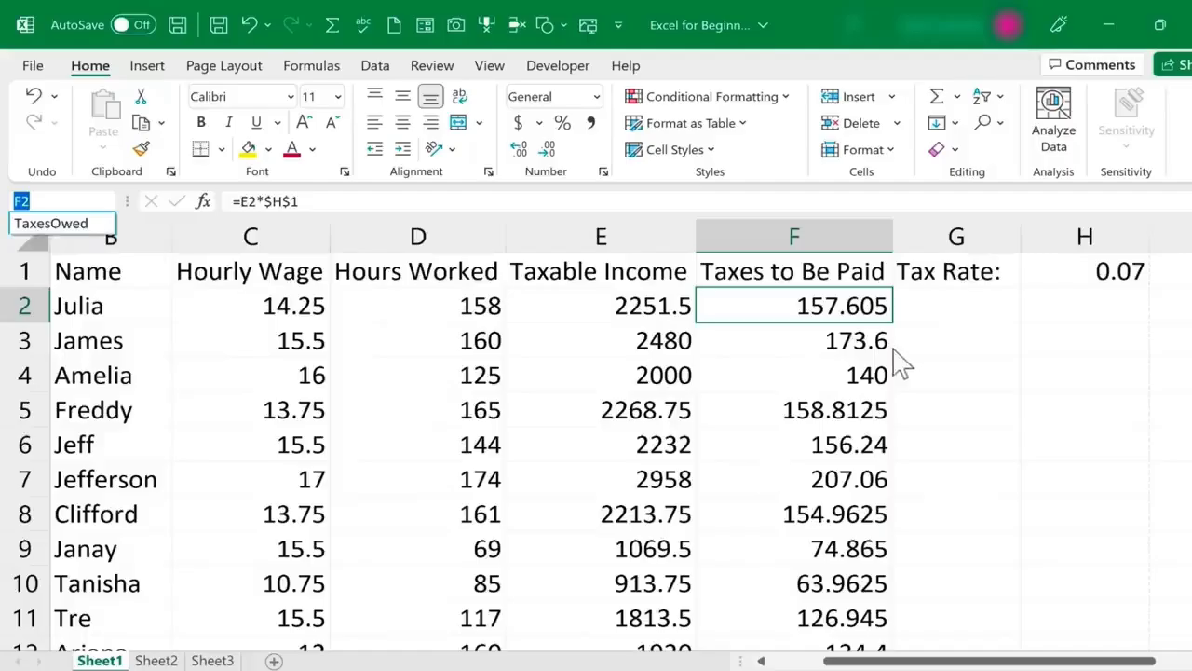
Enter the formula =TaxesOwed+1 in cell G3
click(960, 342)
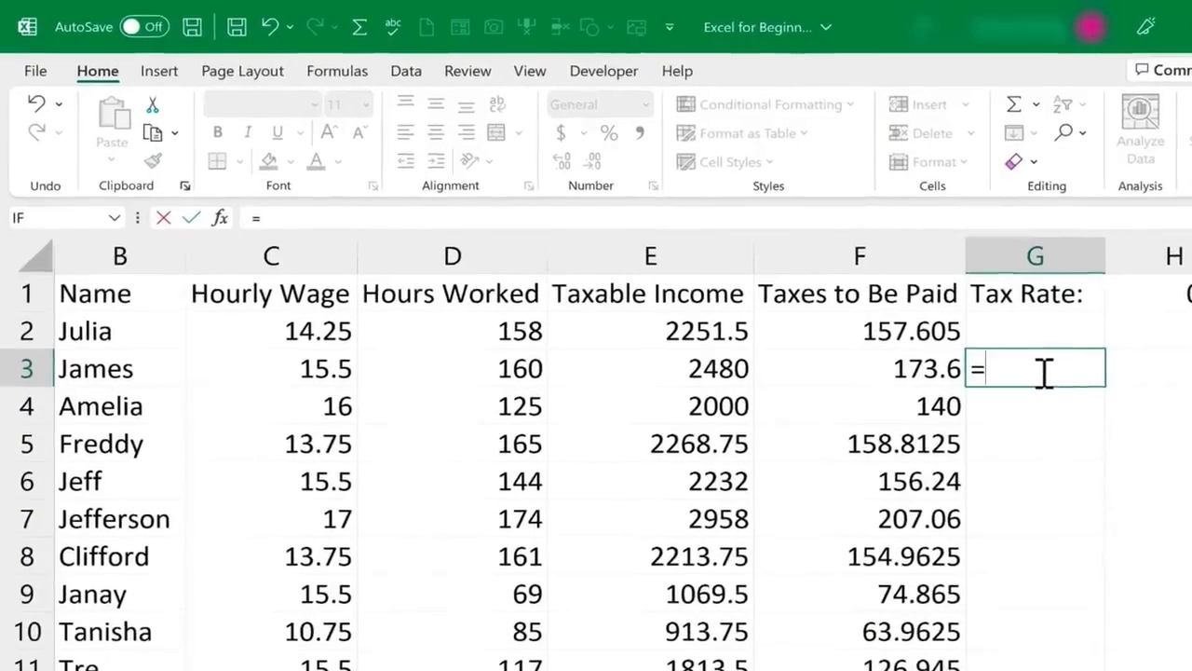
text(=e)
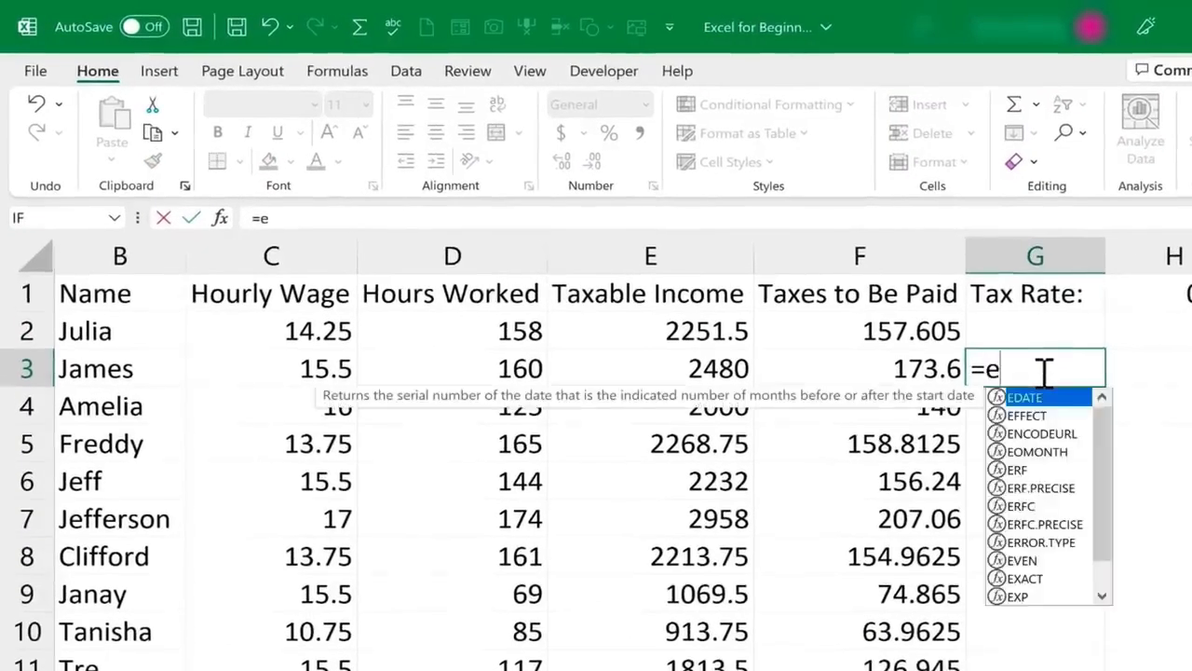
text(3)
key(BackSpace)
key(BackSpace)
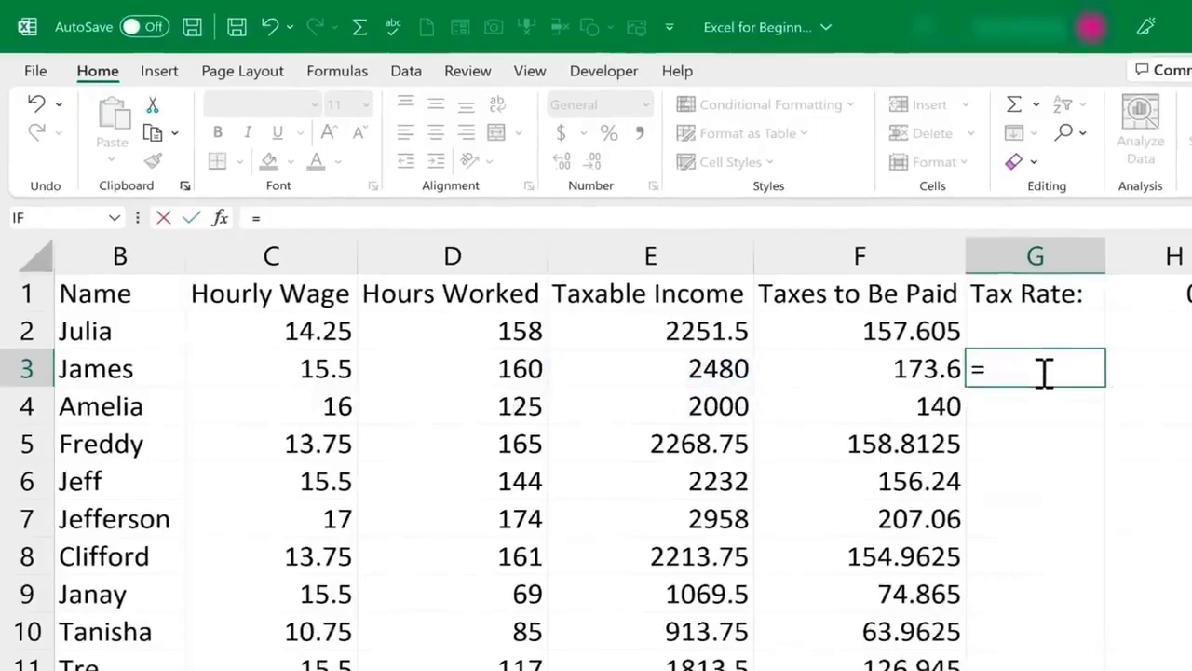
text(tax)
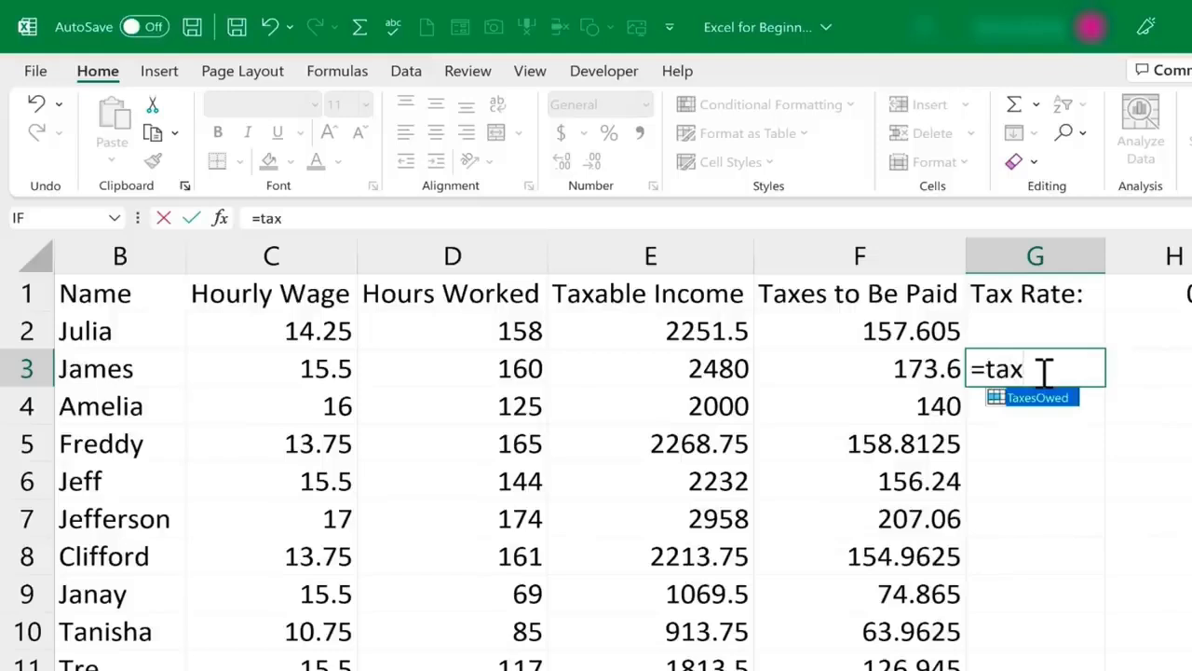
text(esowed+)
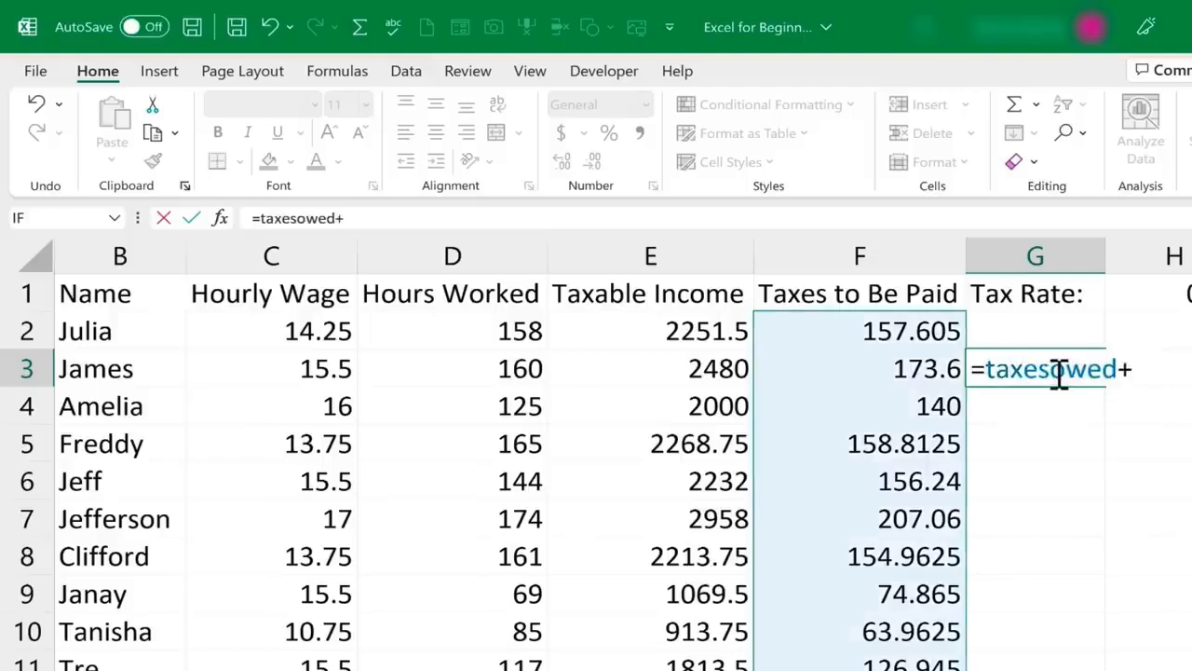
text(1)
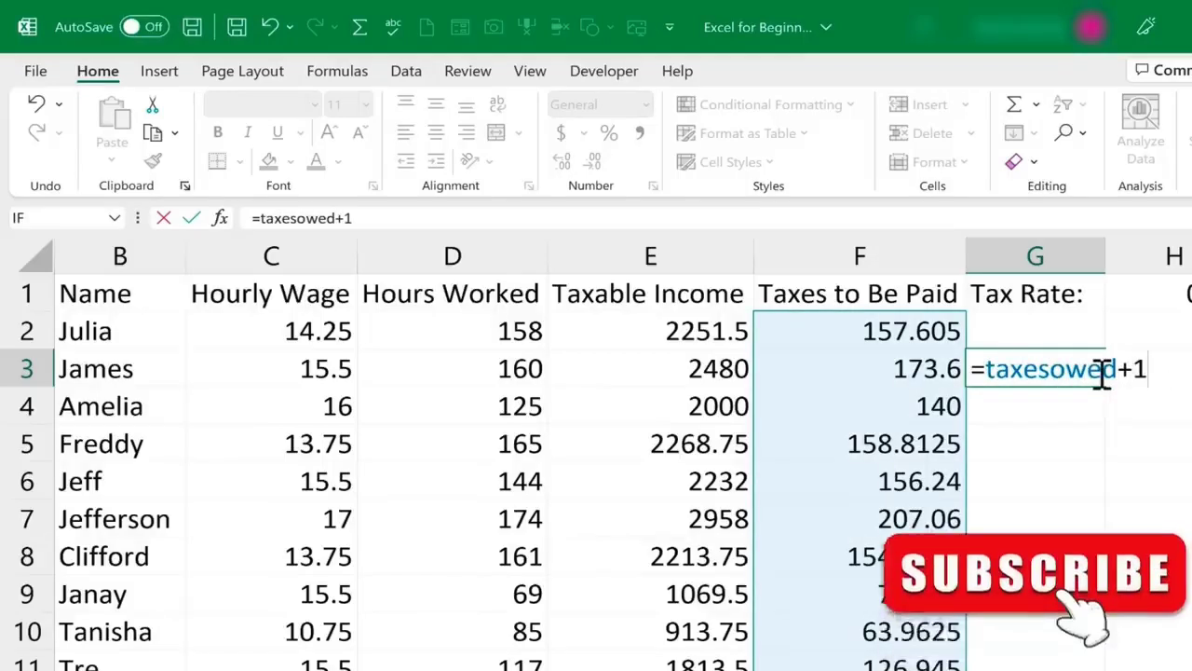
key(Return)
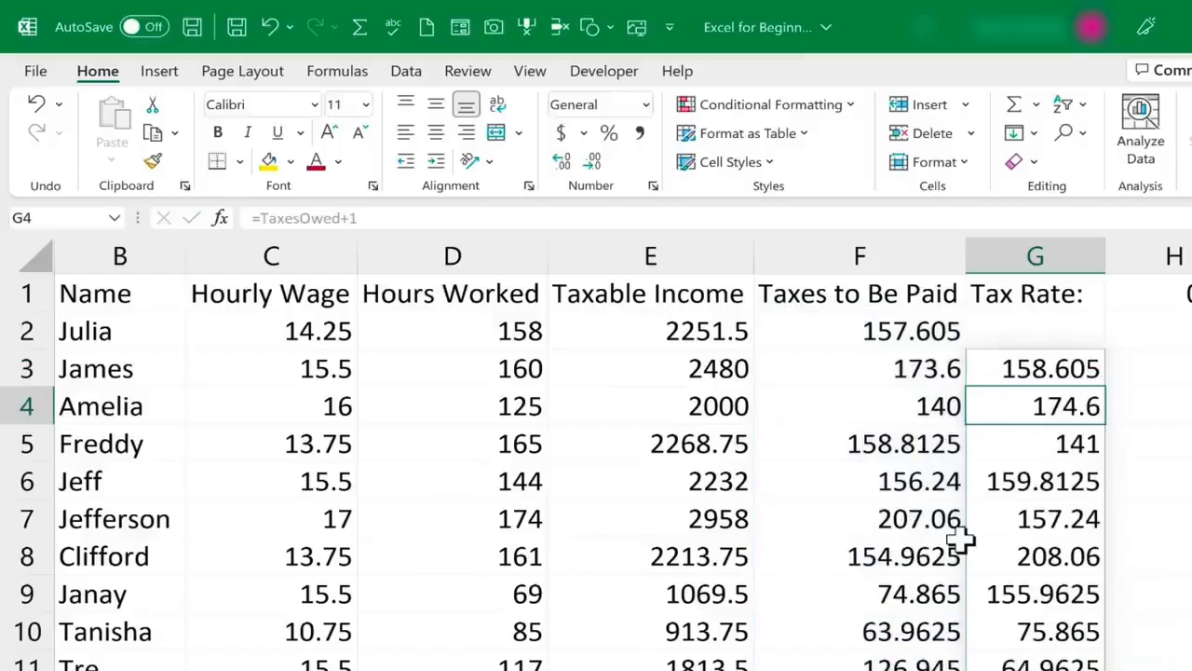
Undo the TaxesOwed formula in column G and select G5
key(ctrl+z)
click(1099, 449)
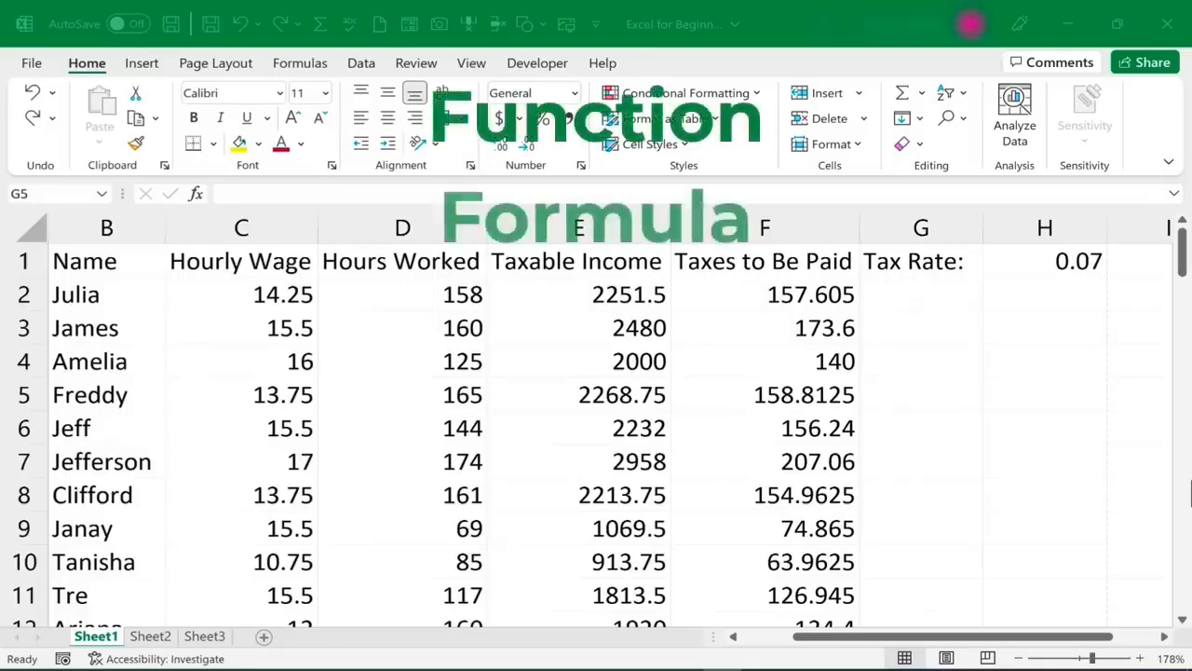
Begin a formula with =sum in D72, directly below the last Hours Worked value
click(1184, 265)
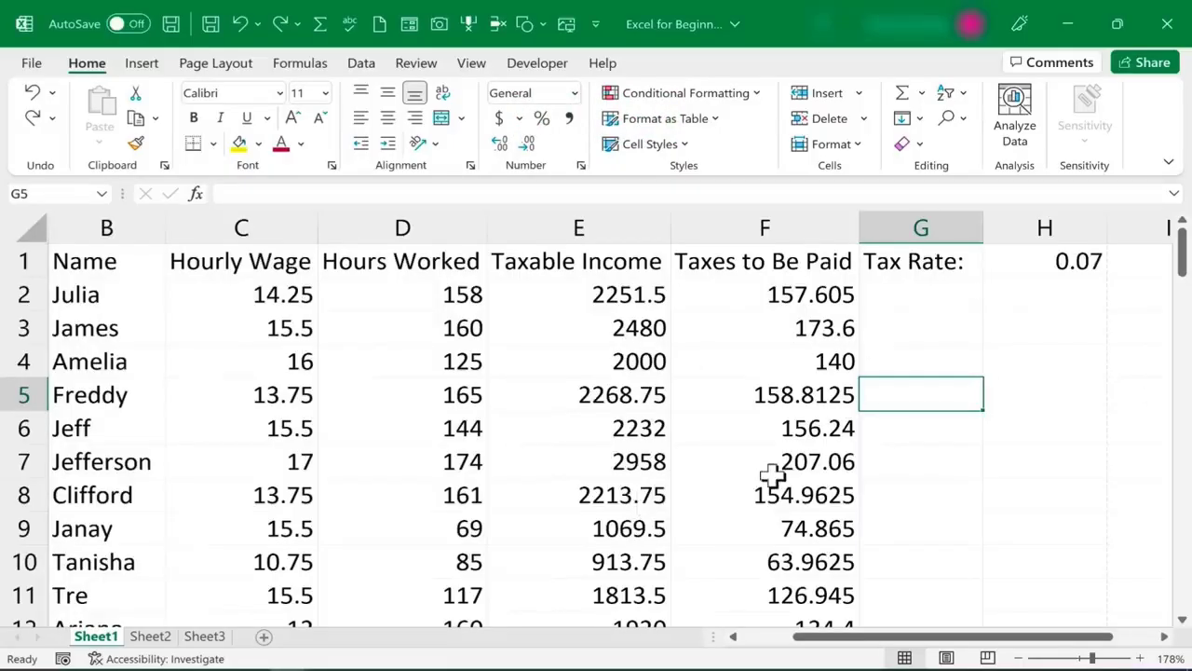
drag(1181, 261, 1072, 526)
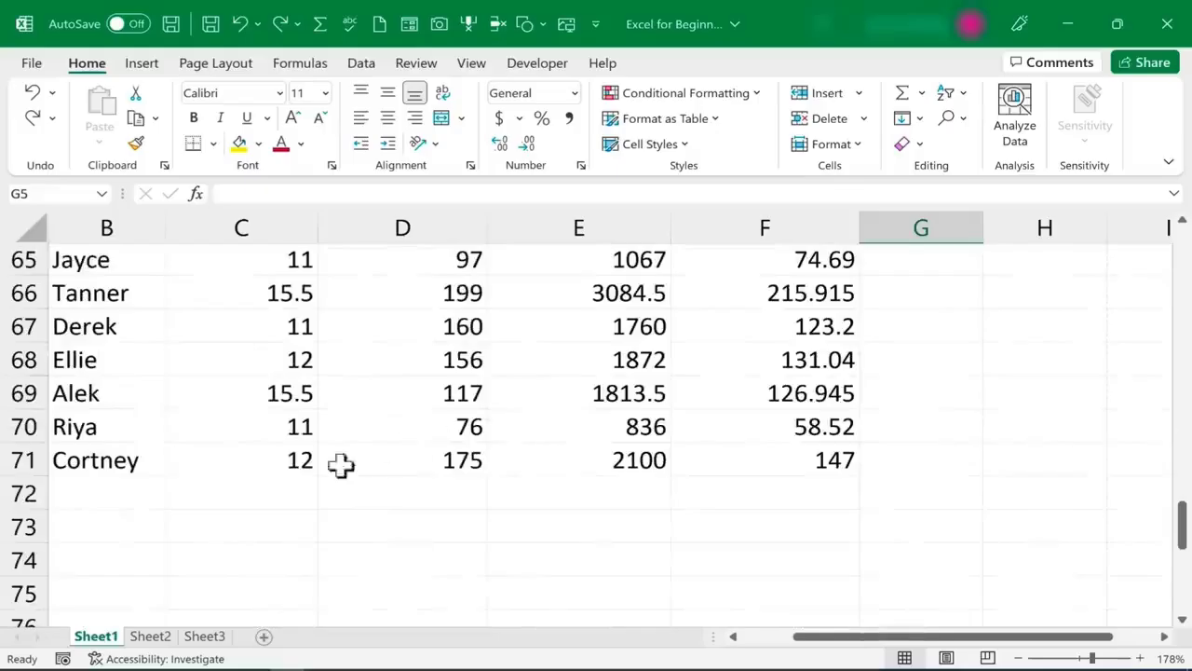
click(397, 492)
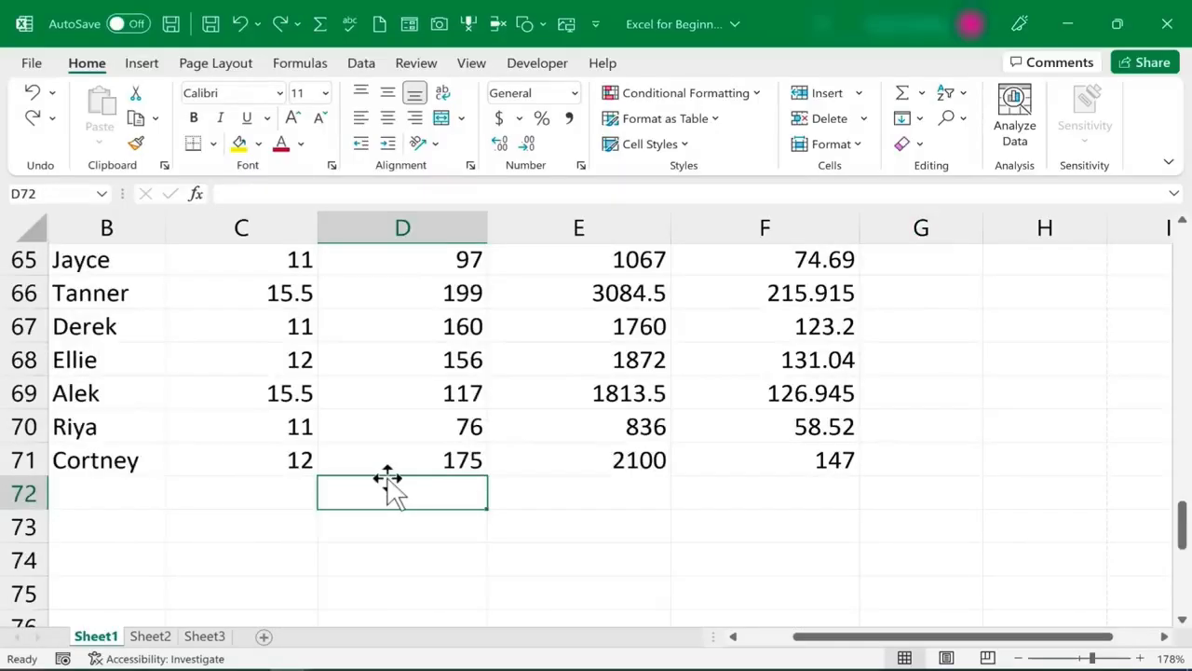
text(=)
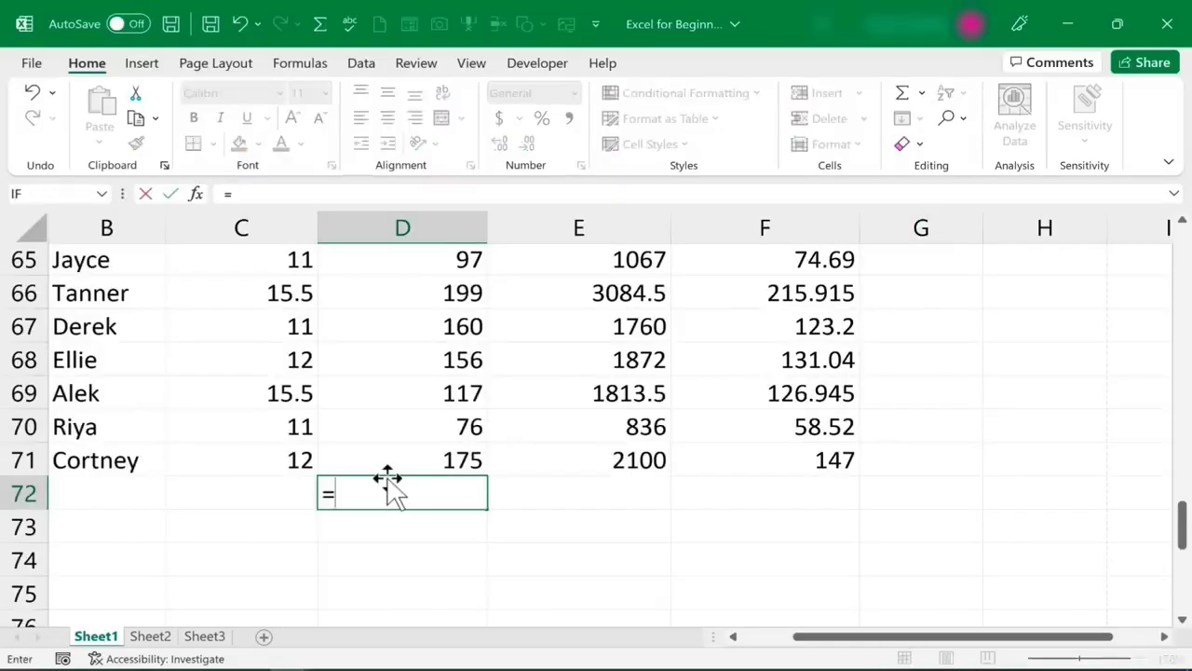
click(389, 479)
text(sum)
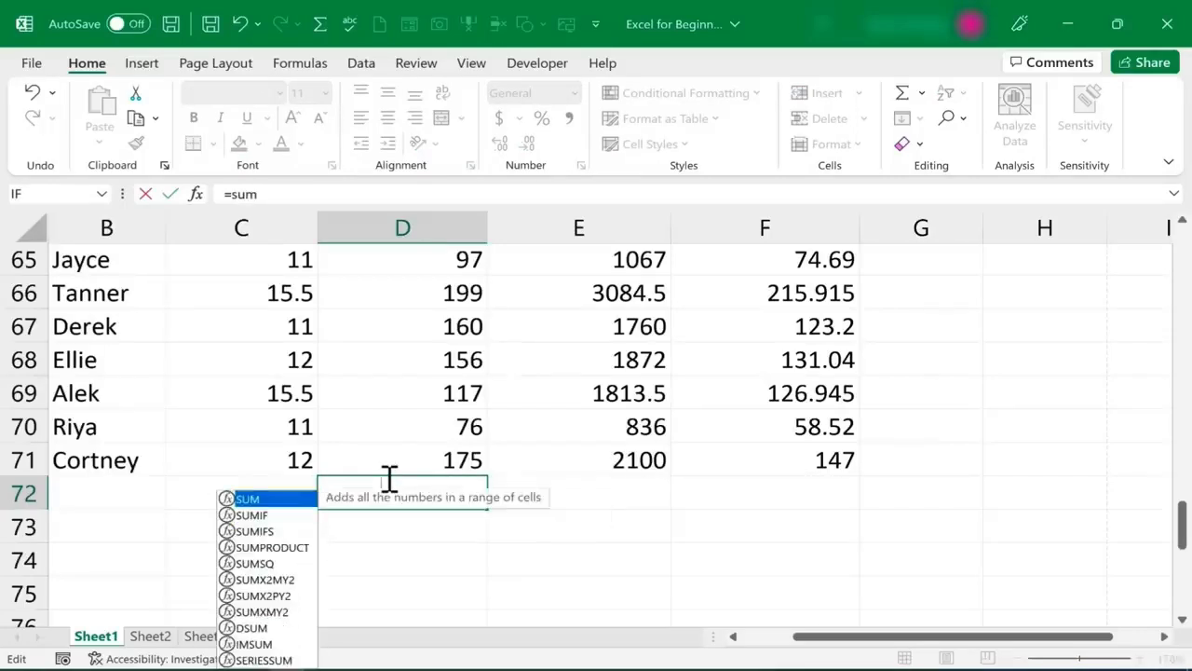
scroll(421, 518, down, 1)
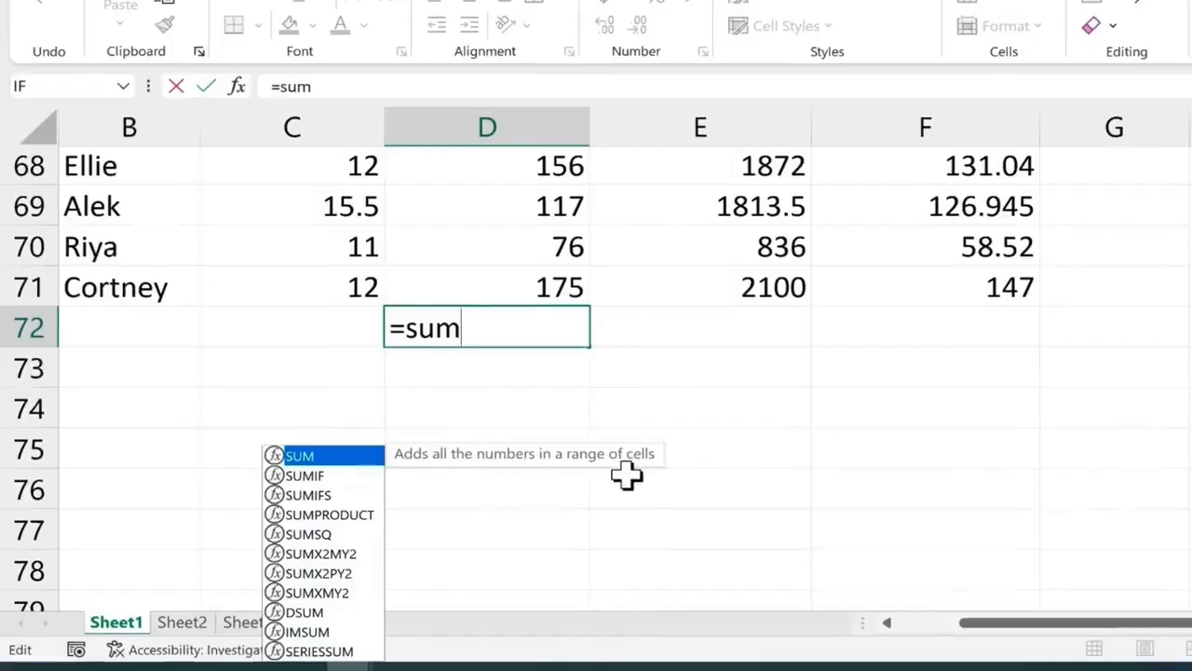
Examine the descriptions of the suggested SUMIF, SUMIFS and SUMPRODUCT functions for the formula in D72
click(328, 476)
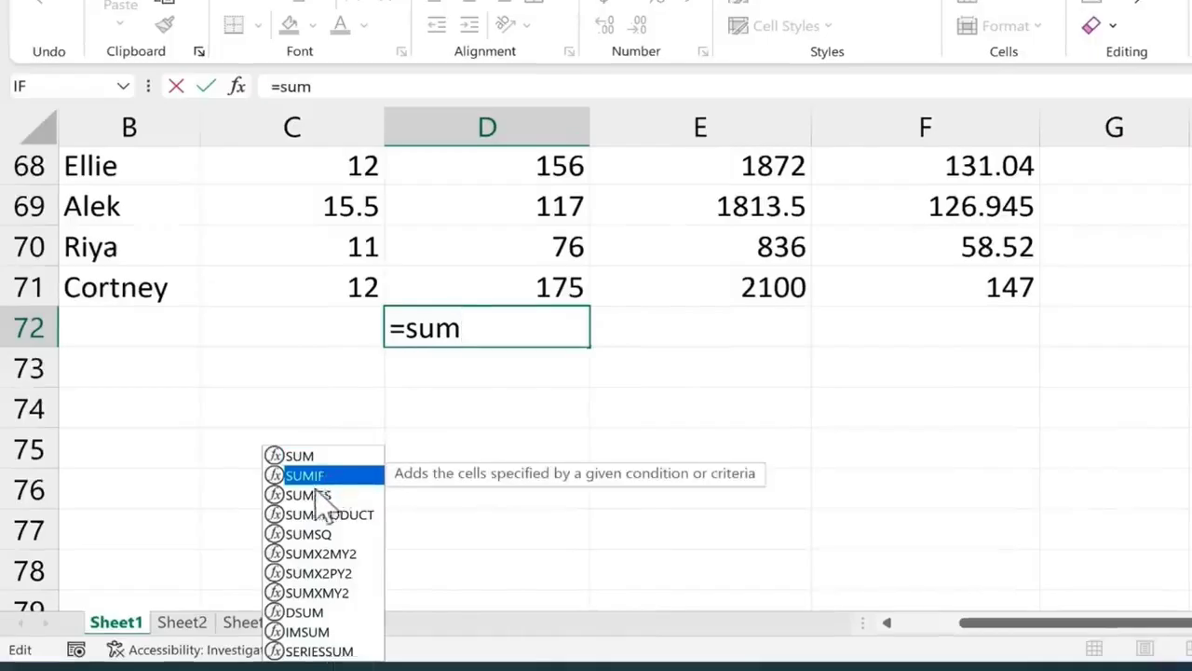
click(349, 496)
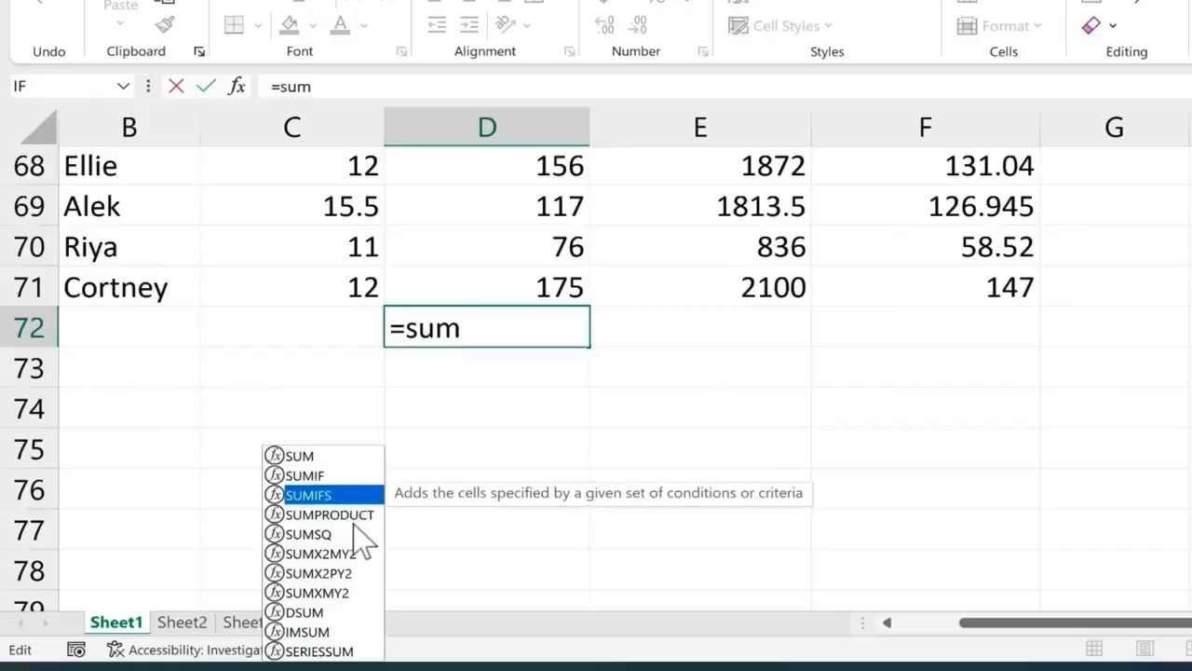
click(356, 515)
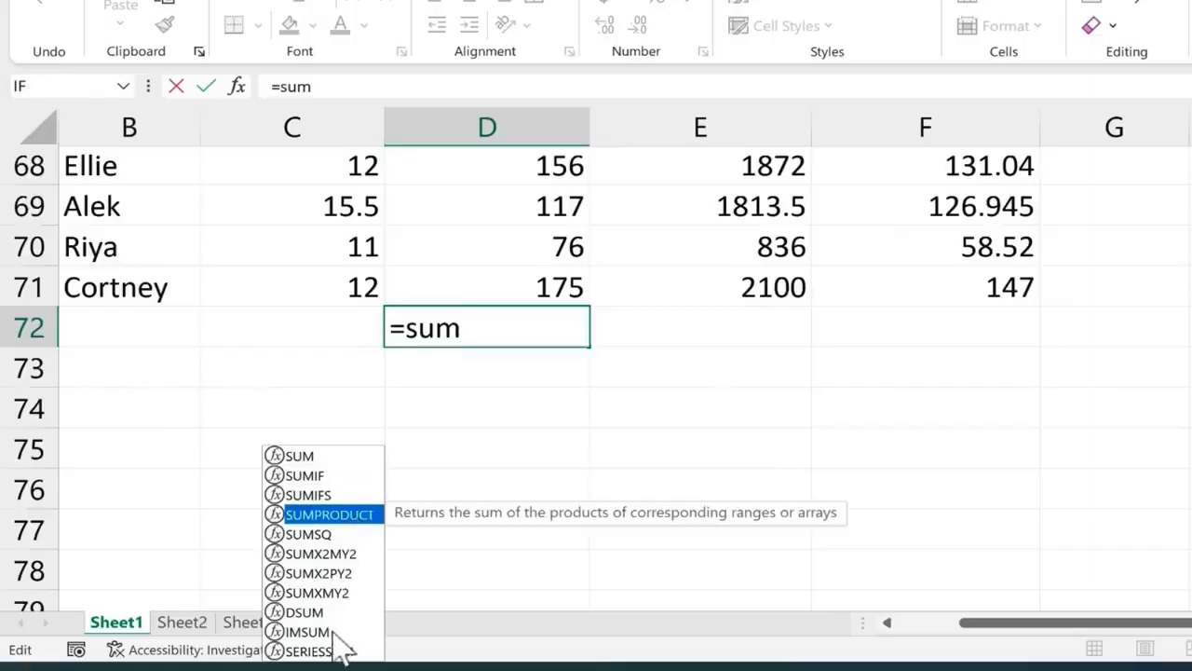
click(332, 476)
click(337, 494)
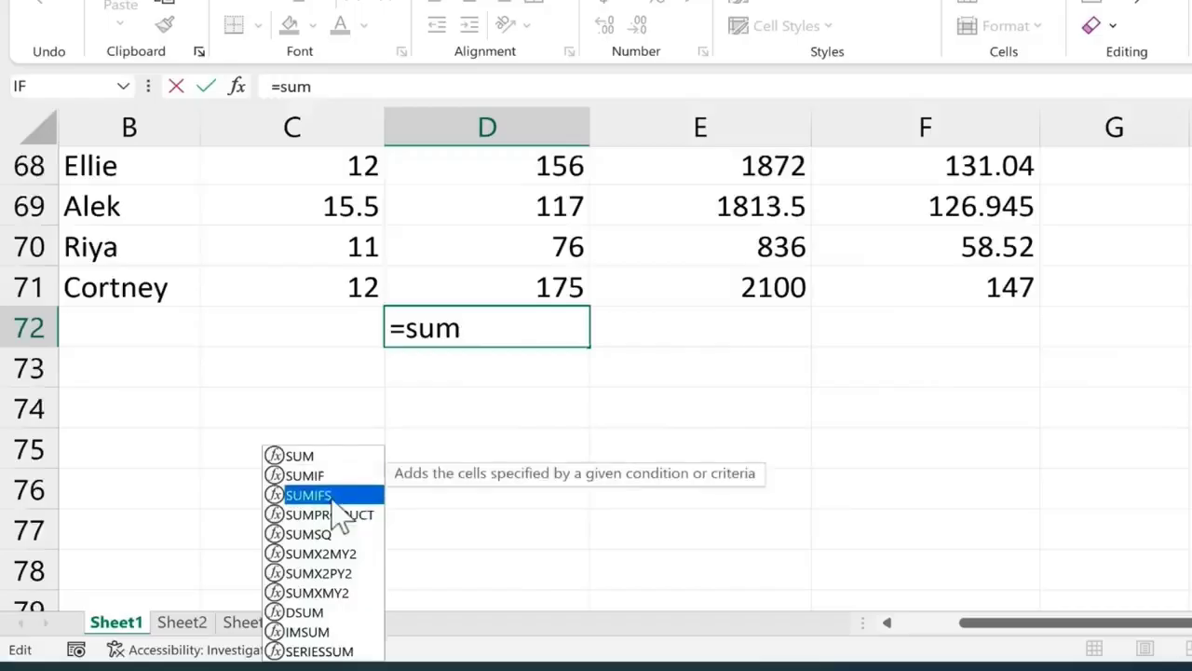
click(355, 515)
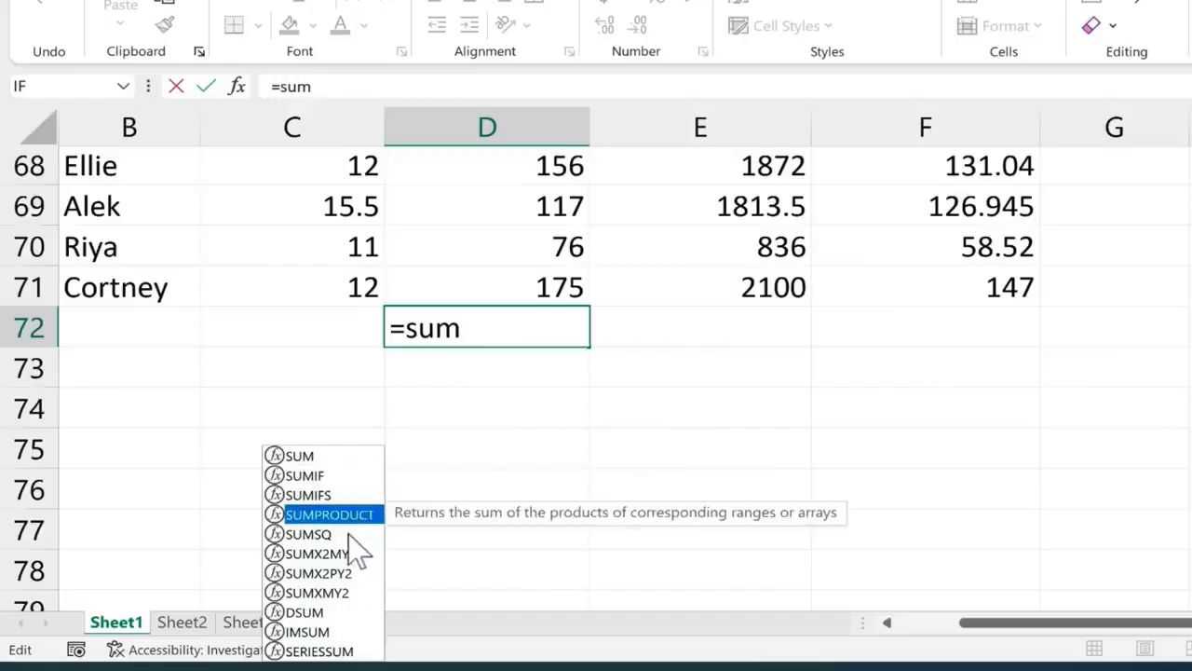
Complete the SUM formula in D72 as =sum(5,6)
click(313, 457)
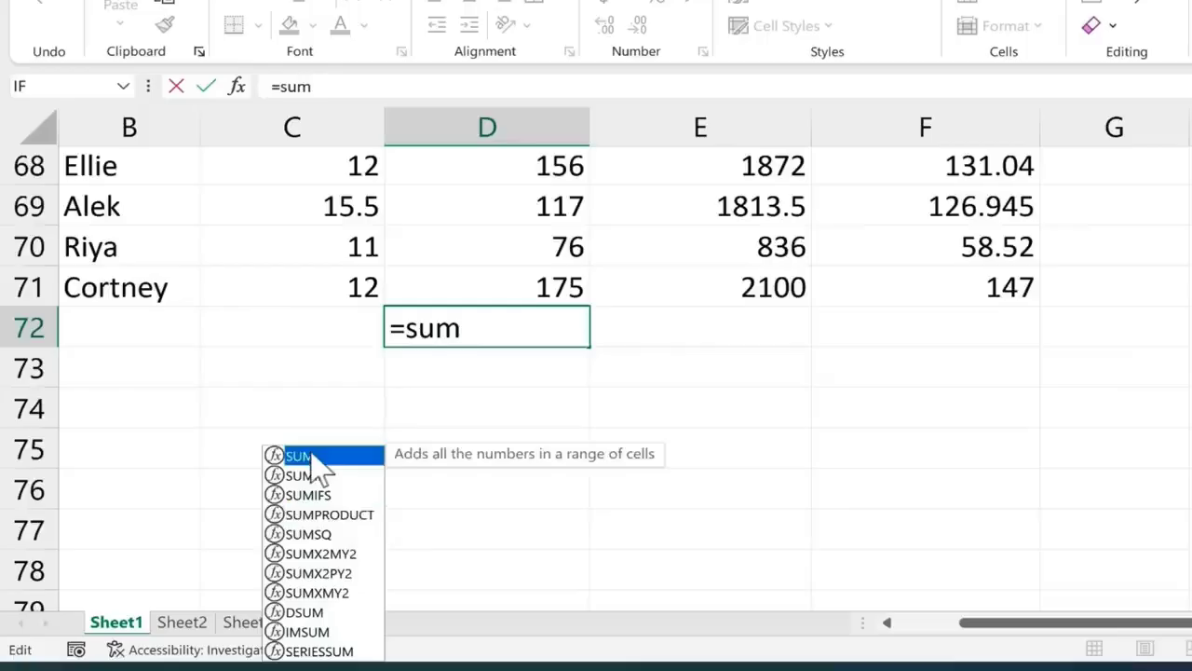
click(484, 332)
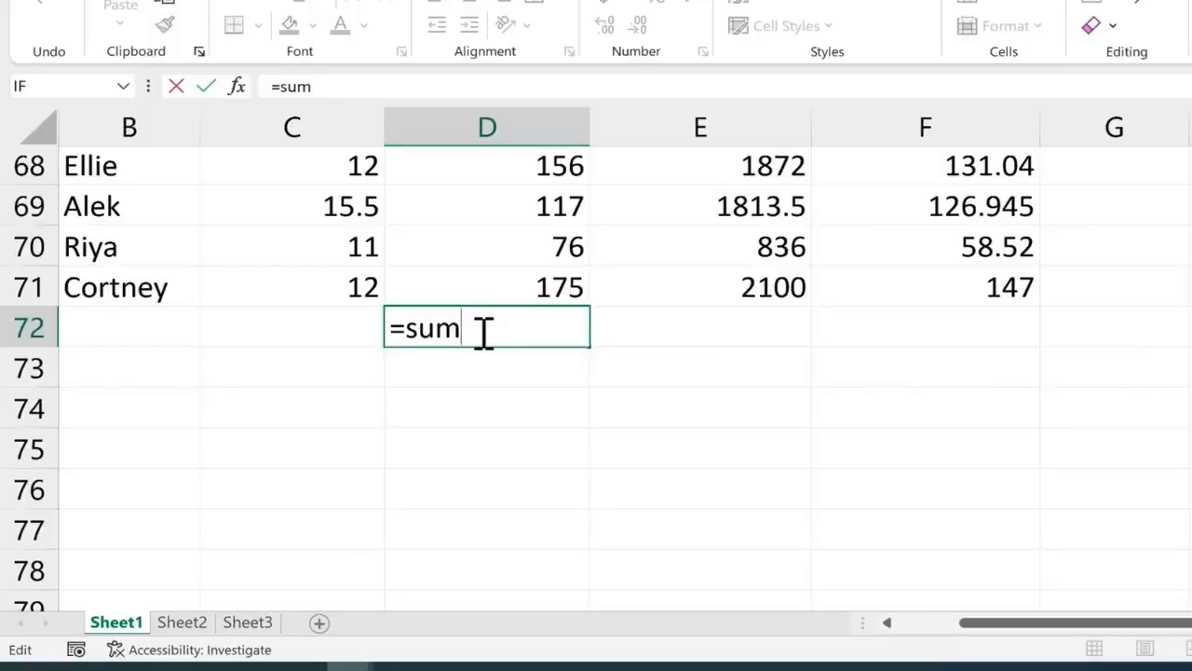
text(()
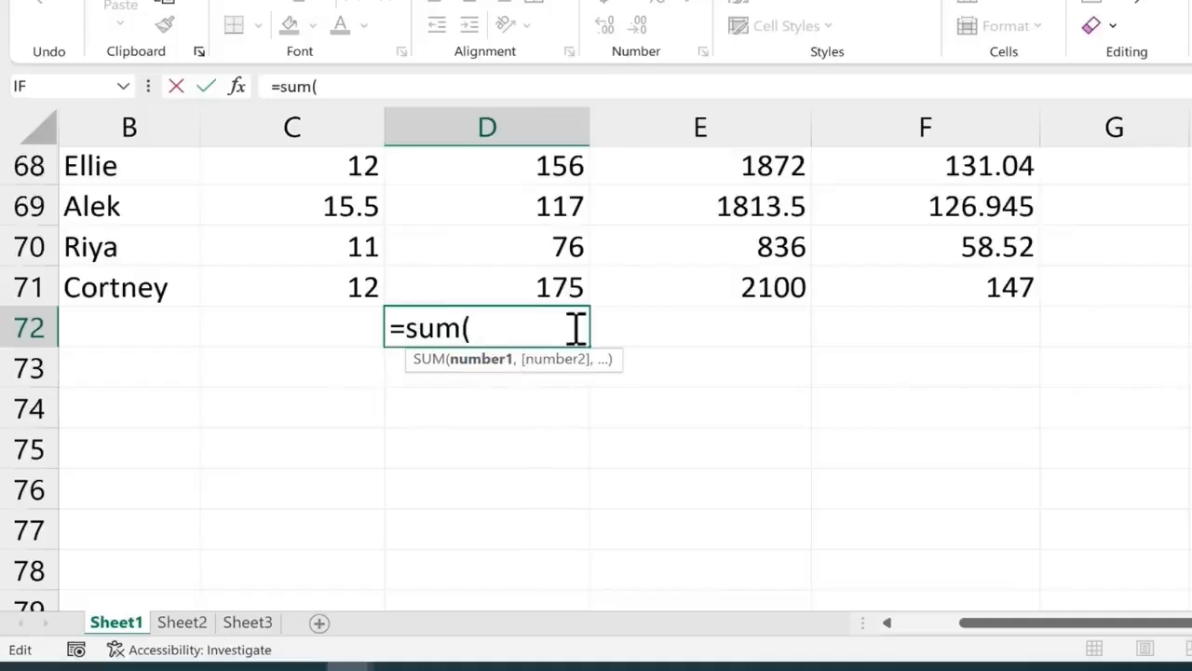
text(5,6)
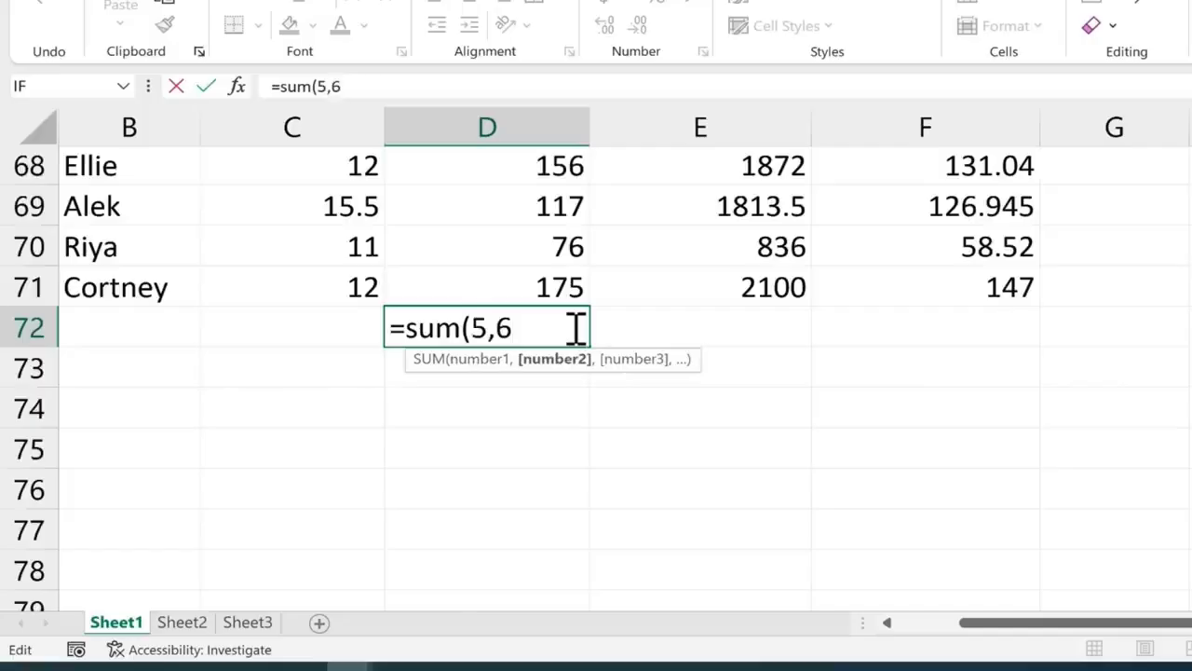
text())
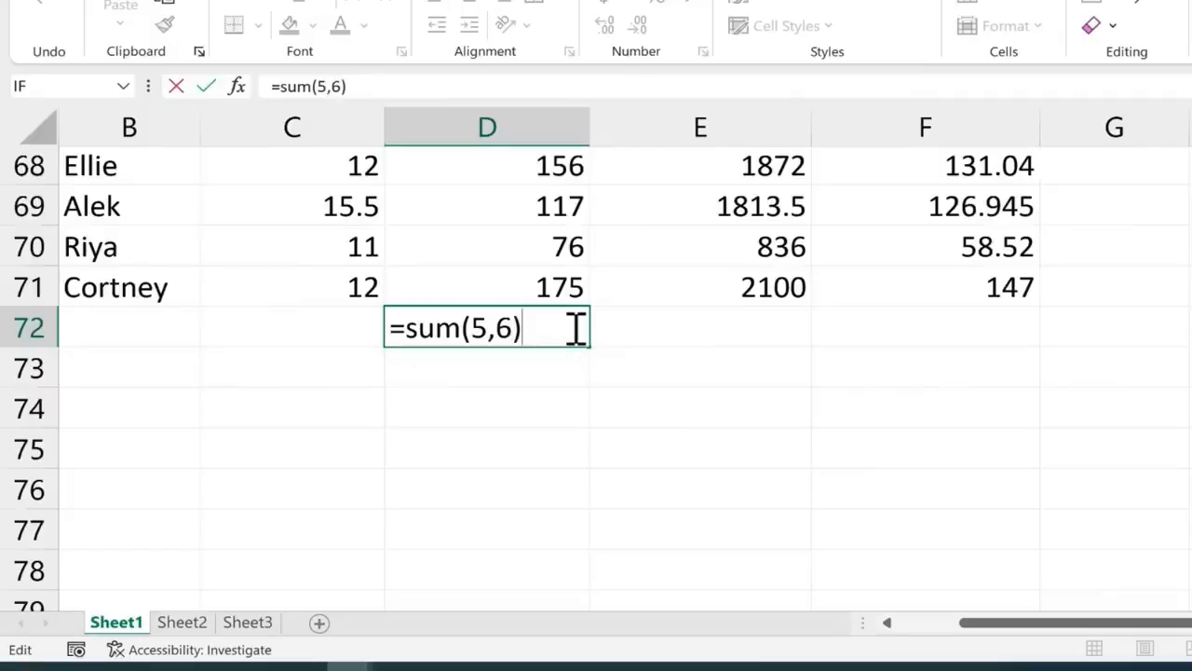
key(Return)
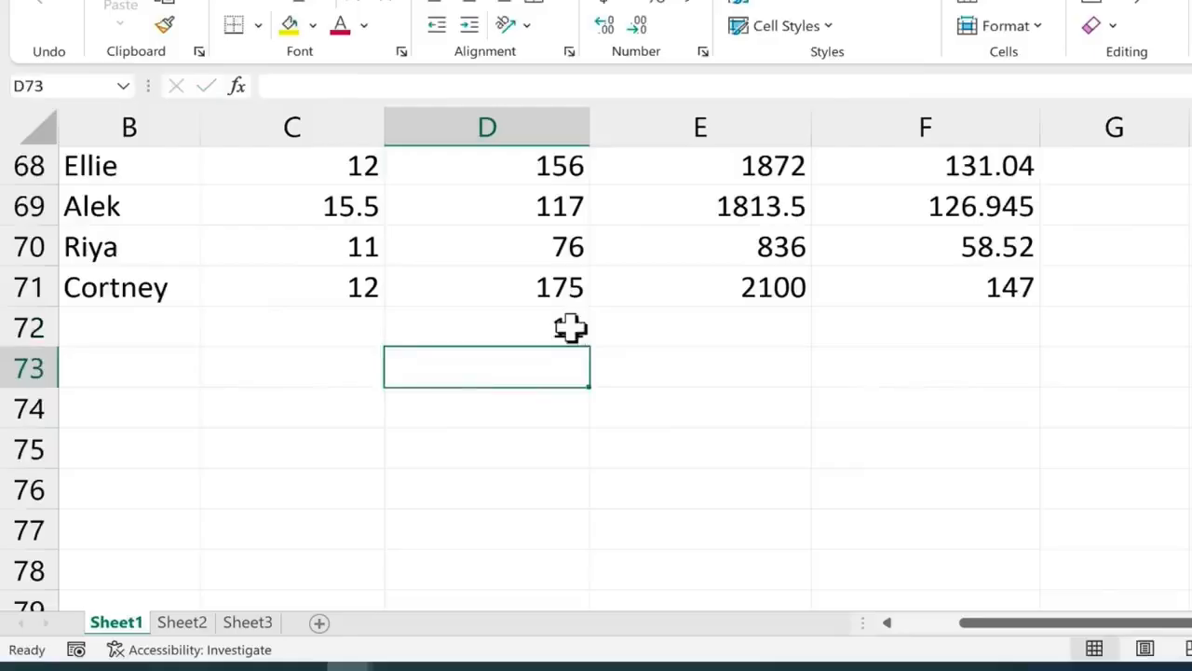
Replace the arguments 5,6 in D72's SUM formula with a reference to cell D71
double_click(569, 327)
drag(480, 327, 549, 331)
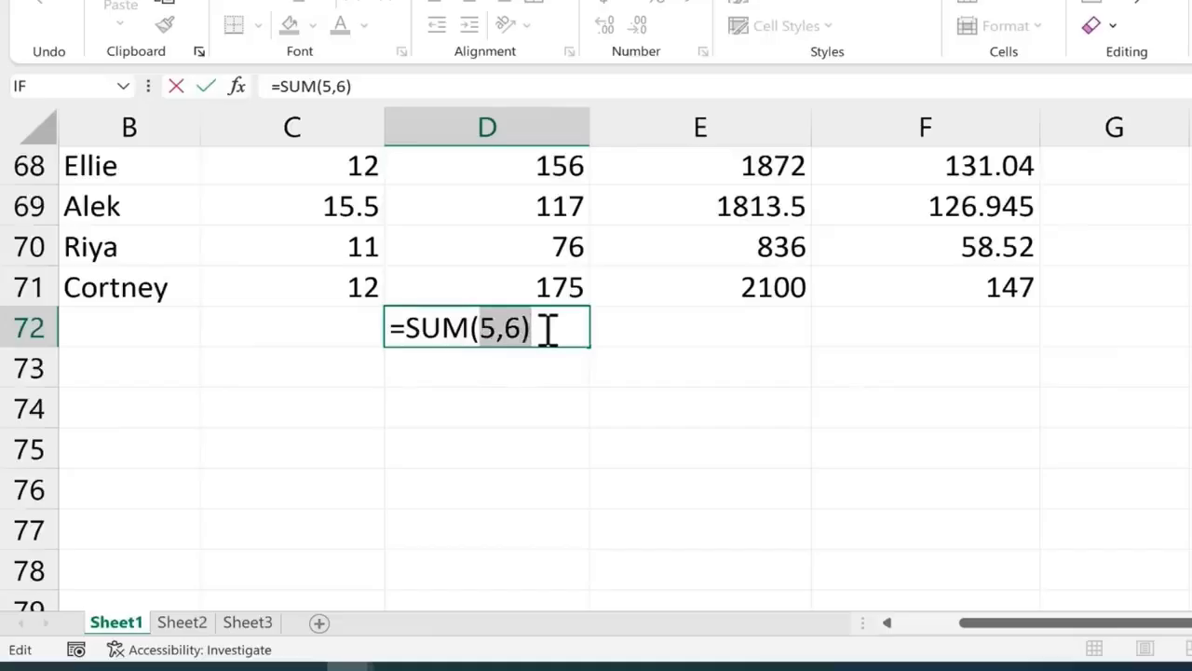
key(BackSpace)
click(540, 280)
Change the reference in D72's formula to cover all Hours Worked values, making it =SUM(D2:D71)
scroll(539, 282, up, 10)
scroll(539, 282, up, 12)
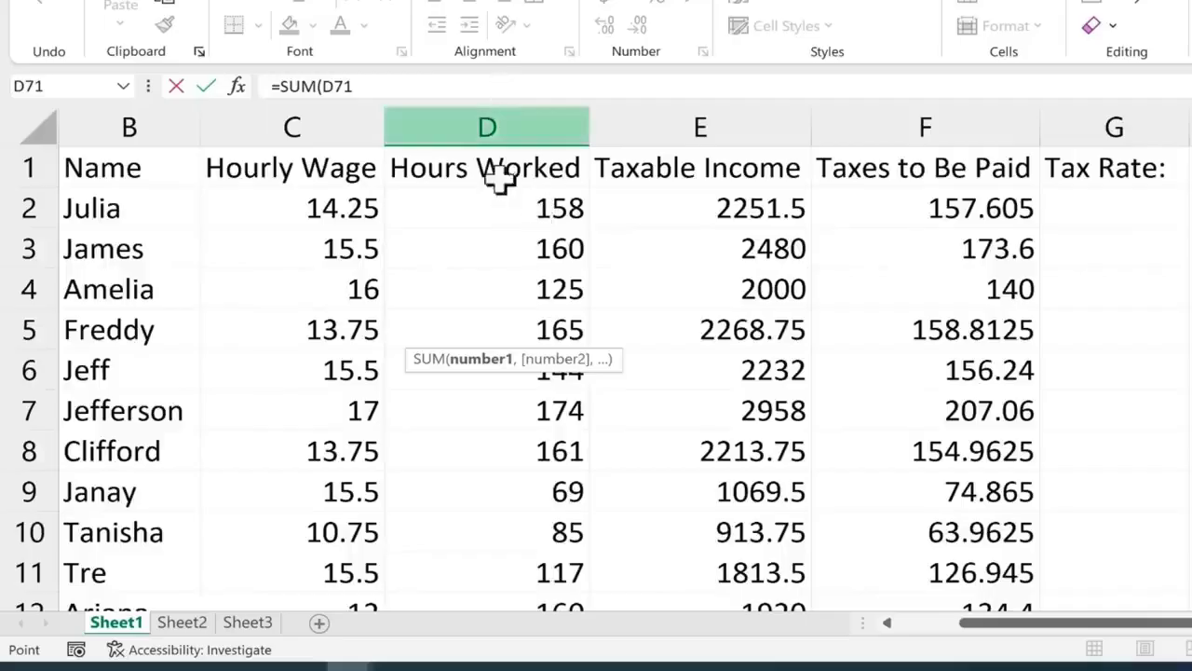
scroll(509, 233, down, 15)
scroll(505, 259, down, 8)
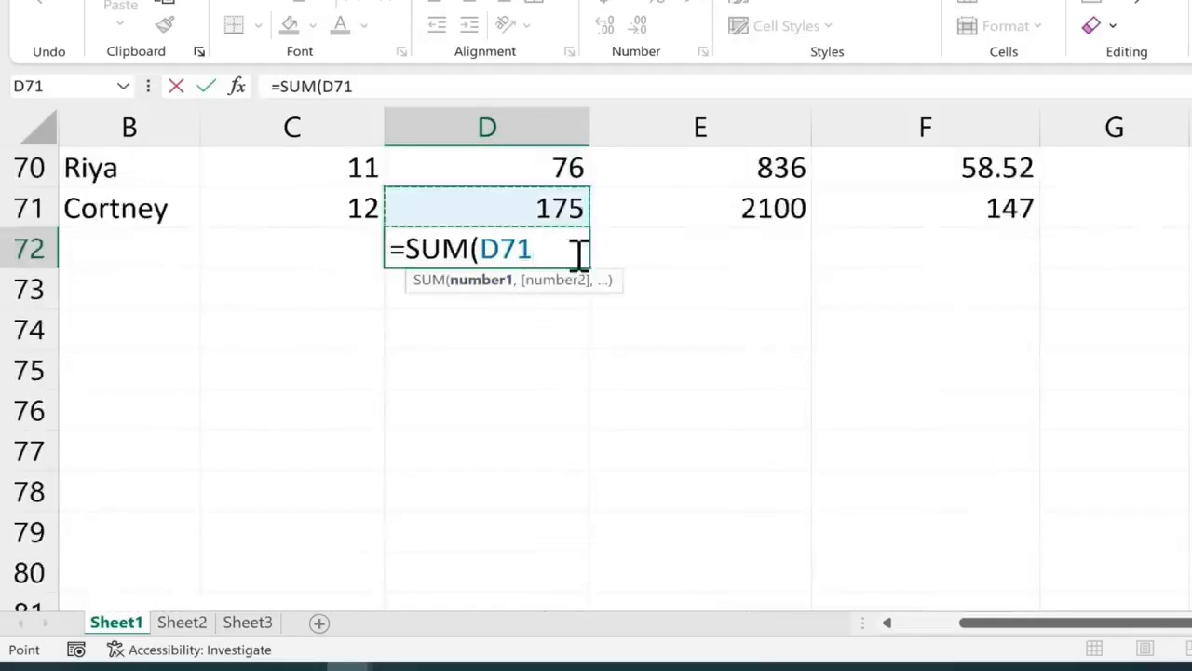
drag(532, 248, 498, 249)
text(2)
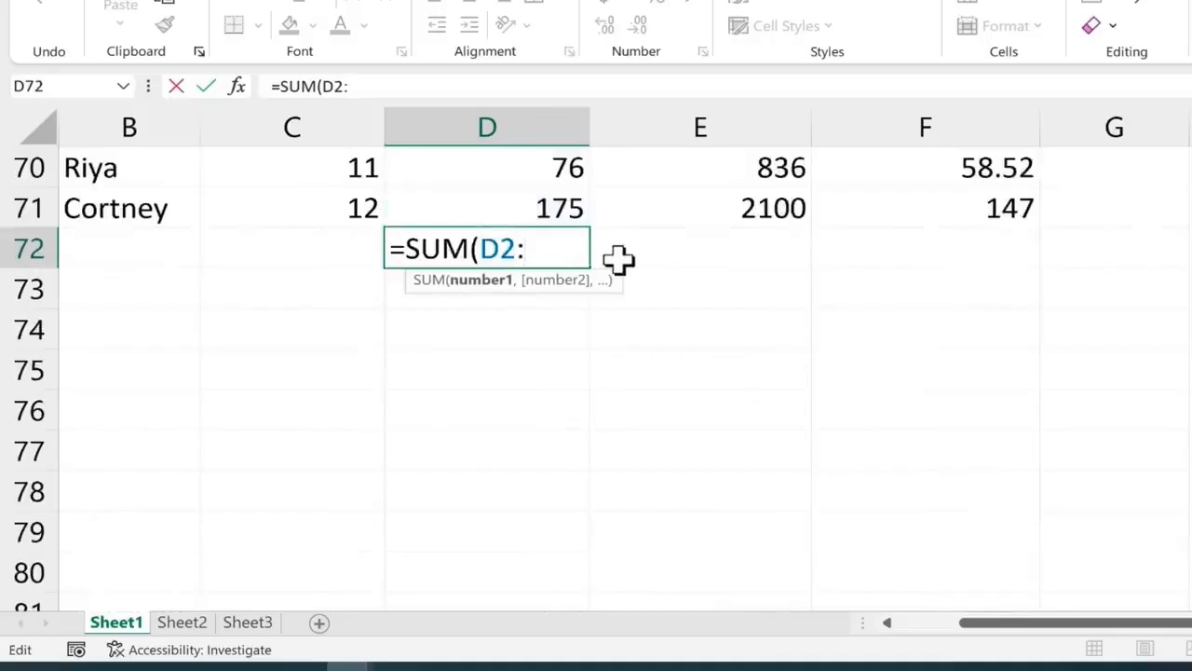
text(:d71)
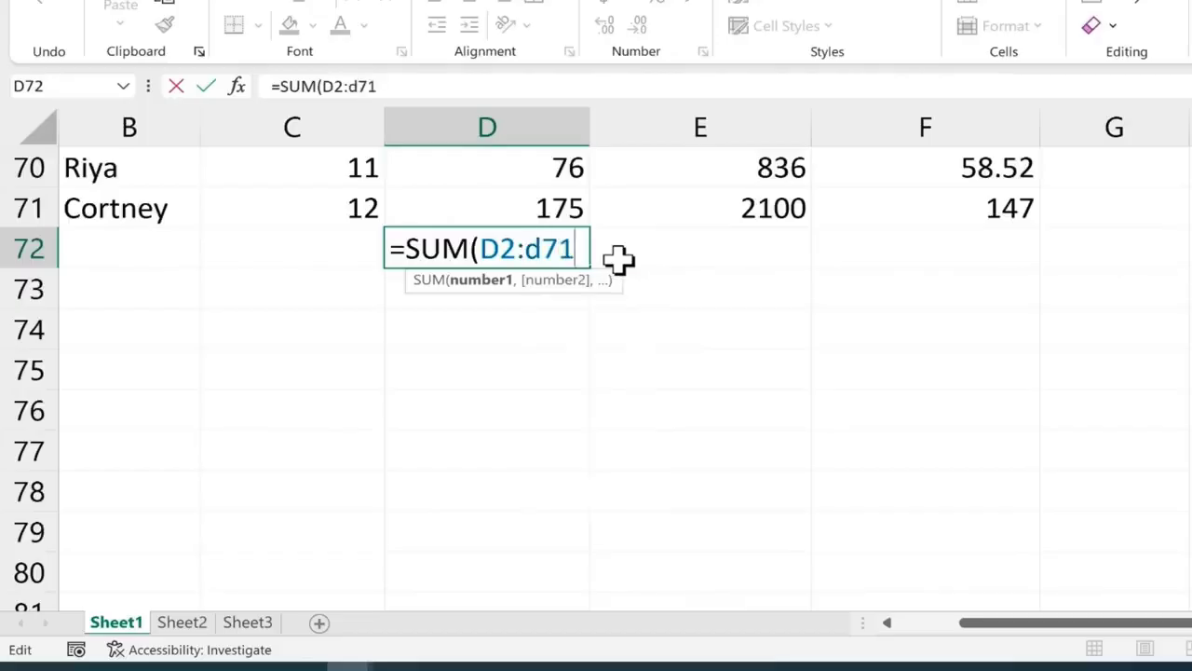
text())
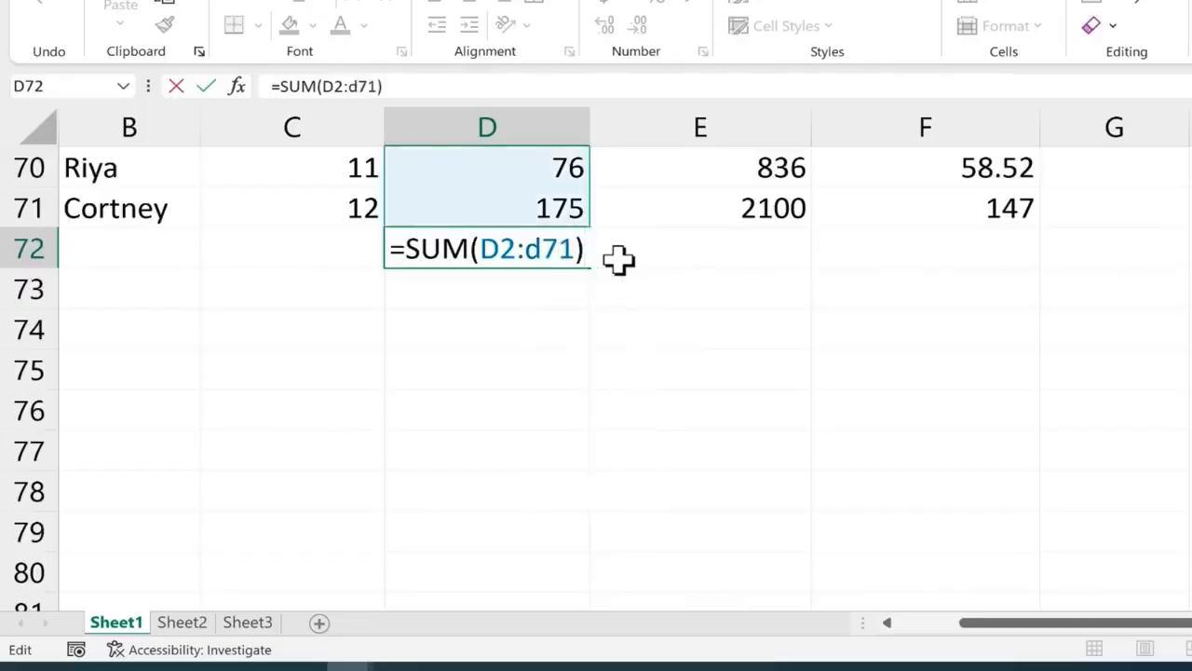
key(Return)
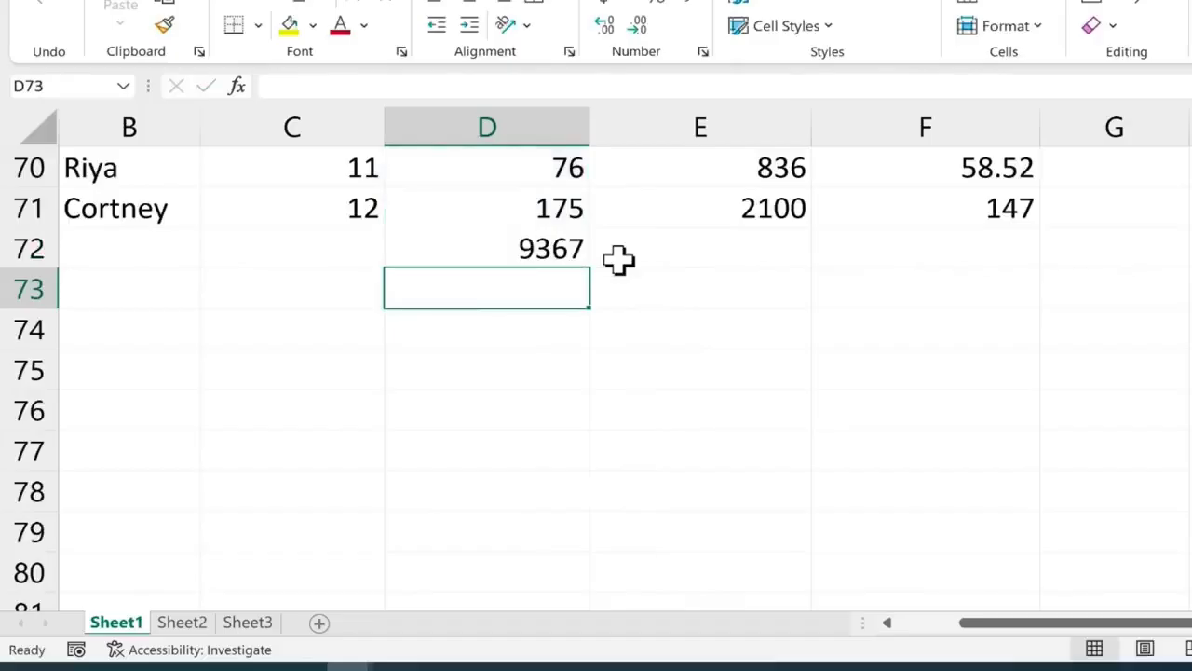
Undo the SUM formula entries so that D72 is empty again
click(559, 248)
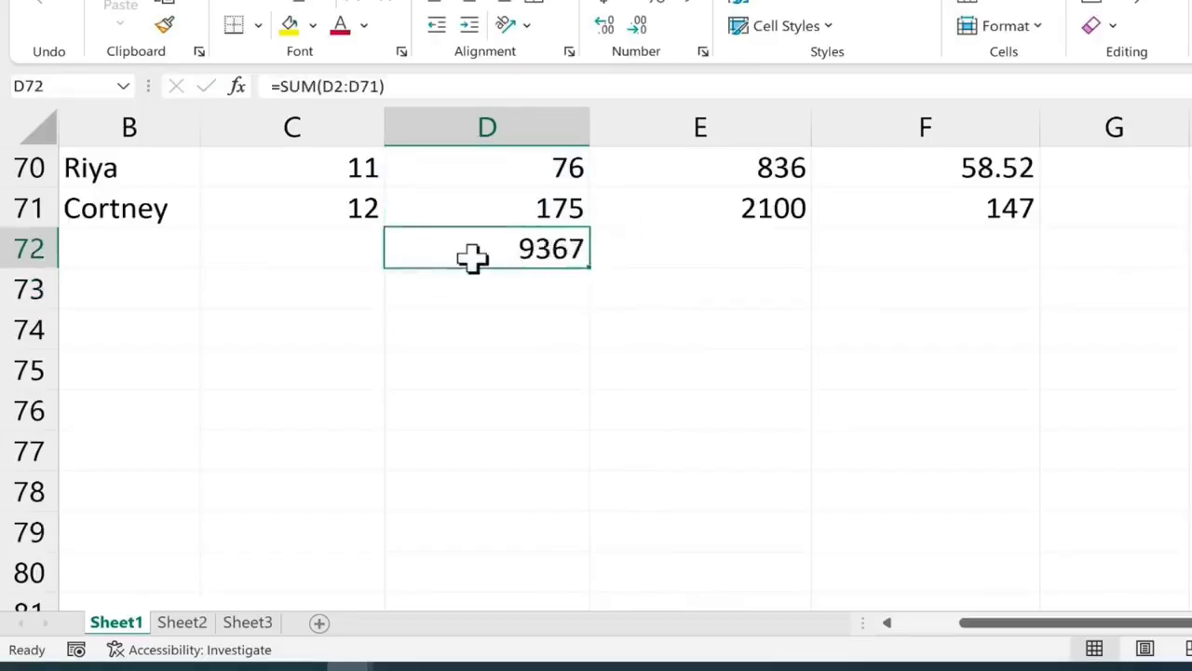
key(Return)
key(ctrl+z)
key(ctrl+z)
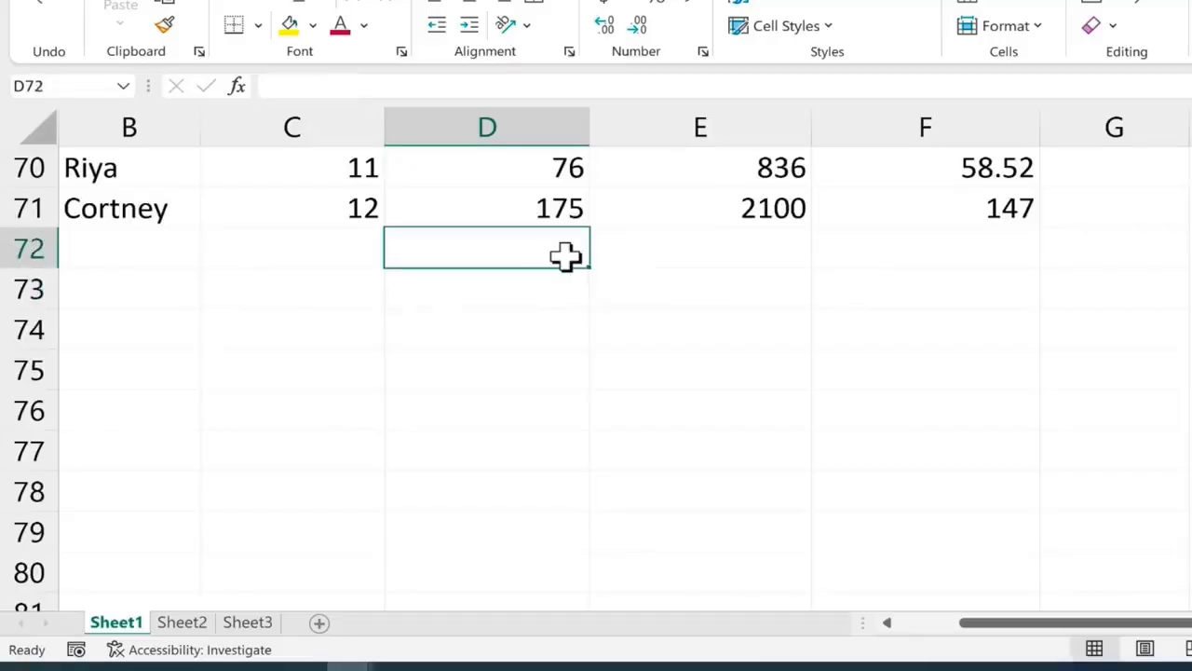
Enter a SUM formula in D72, picking the Hours Worked range D2:D71 directly on the sheet
double_click(566, 257)
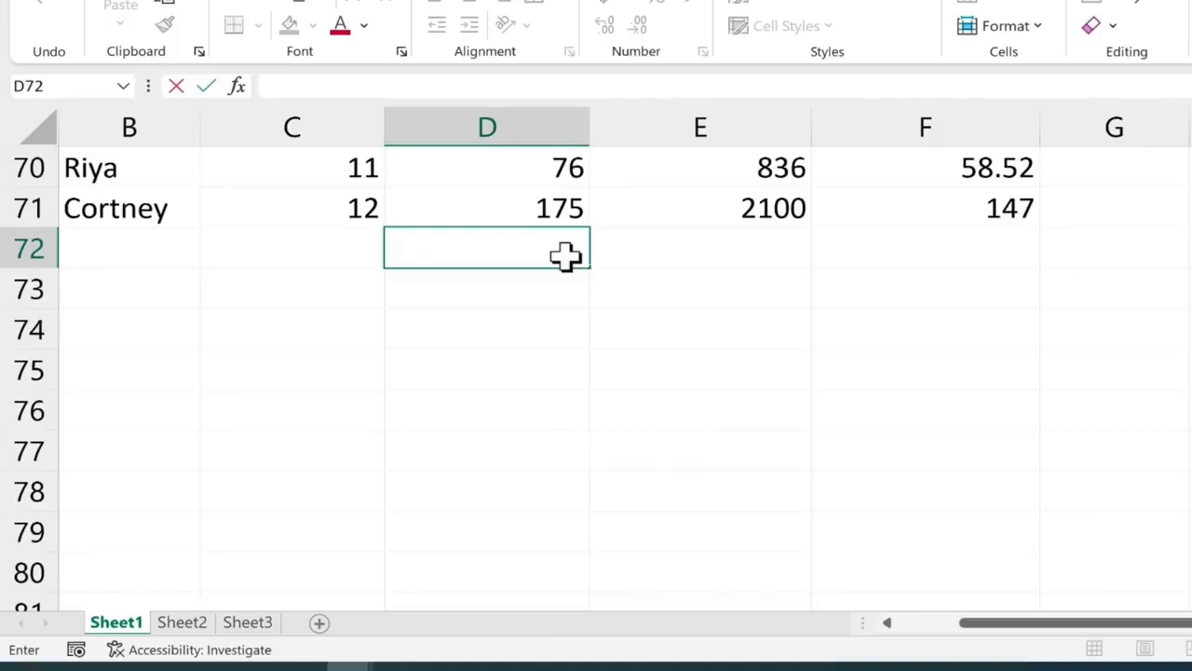
text(=sum()
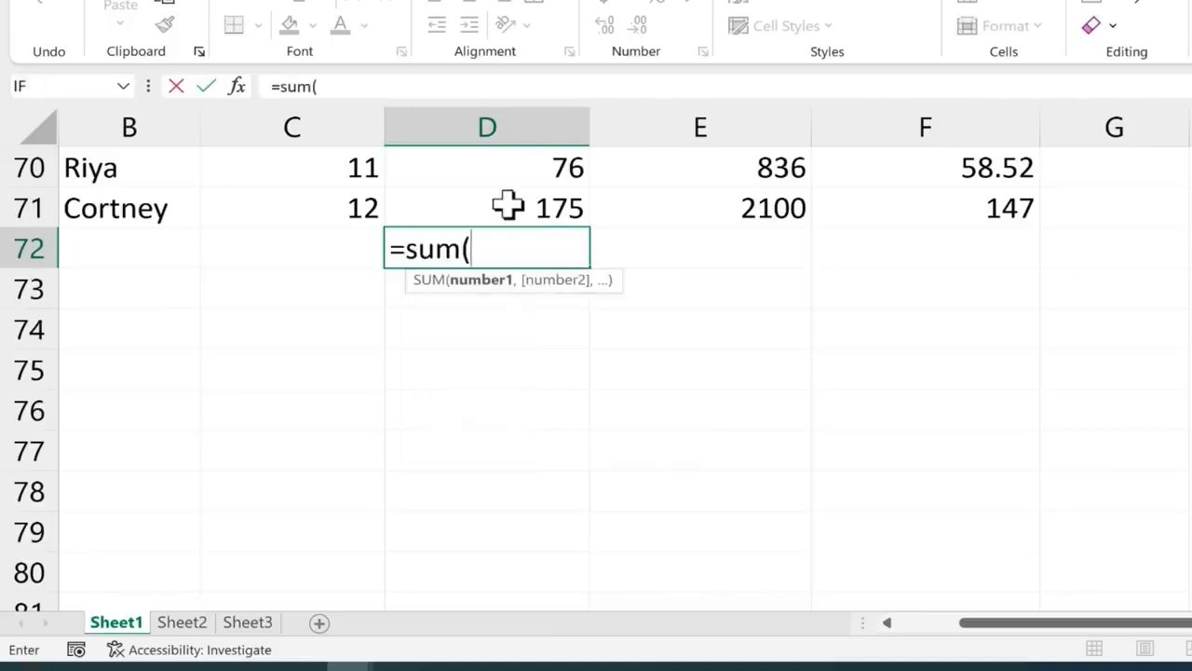
drag(506, 205, 528, 224)
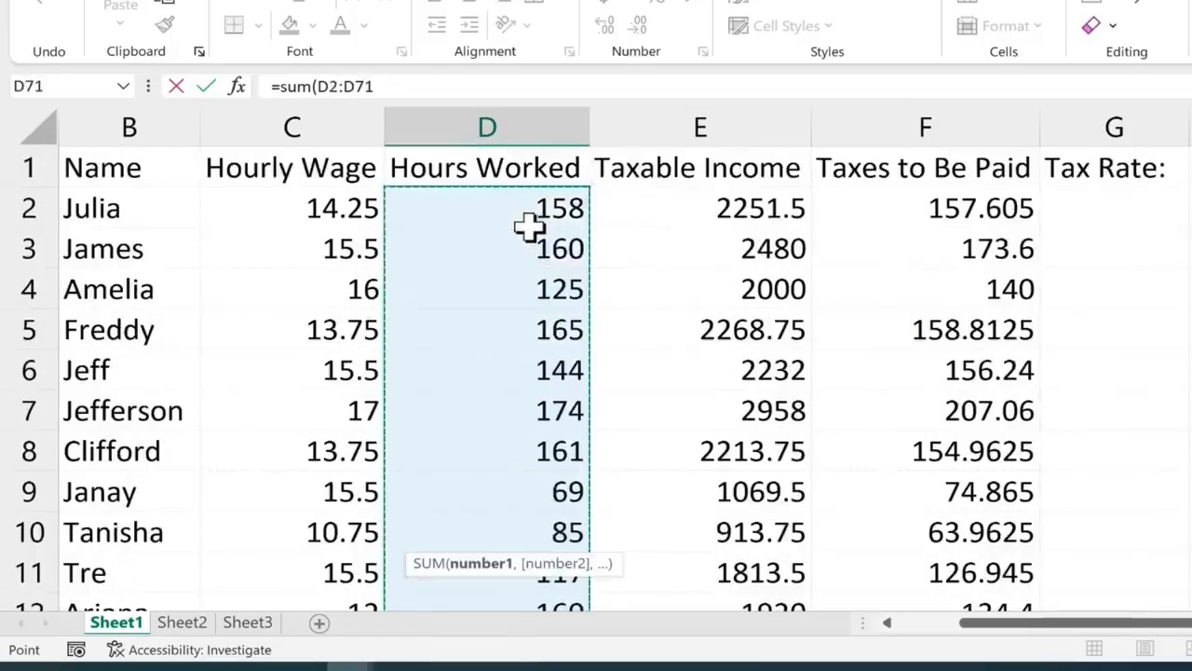
scroll(527, 233, down, 3)
scroll(528, 242, down, 20)
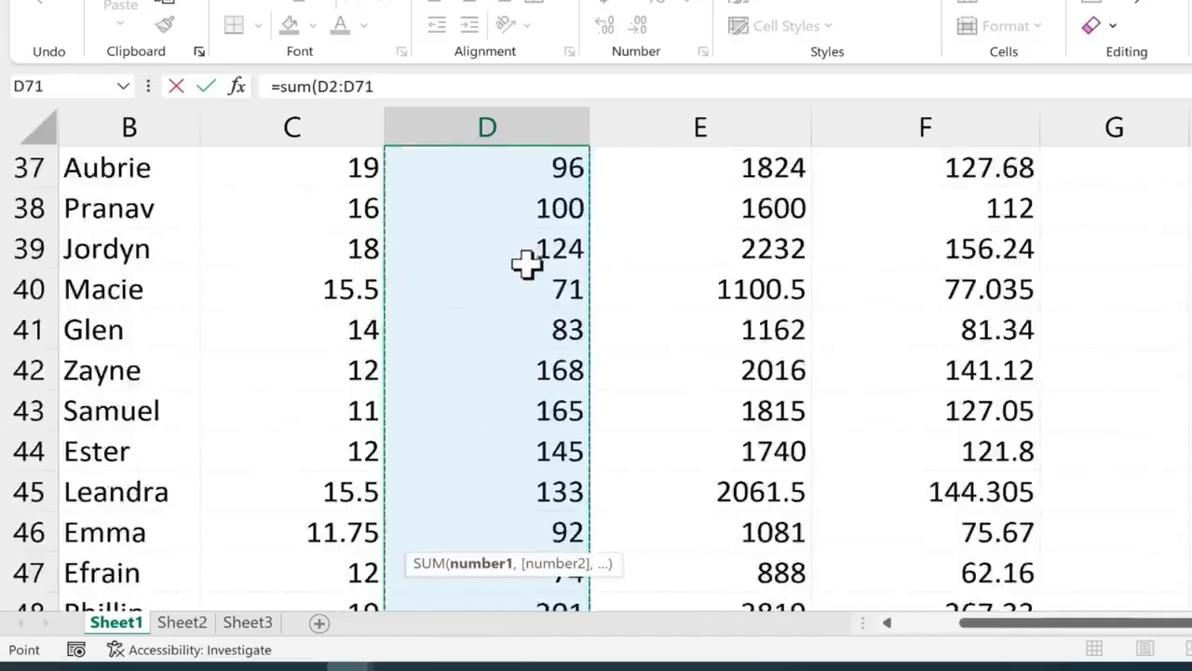
scroll(574, 303, up, 4)
scroll(574, 307, down, 3)
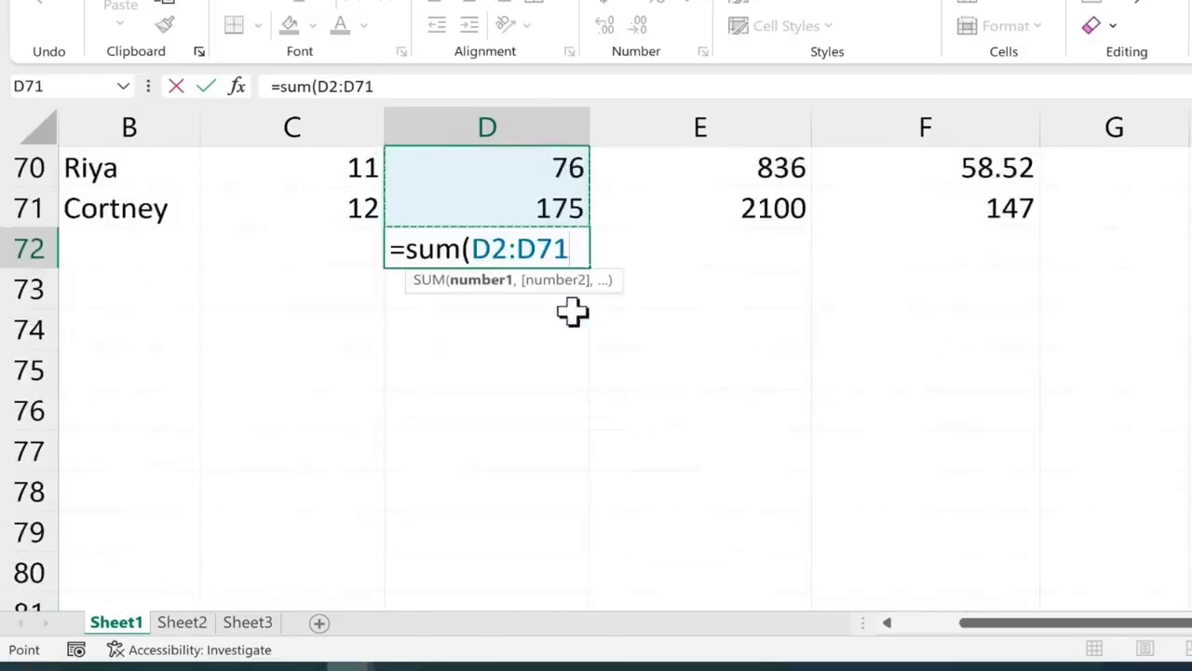
key(Return)
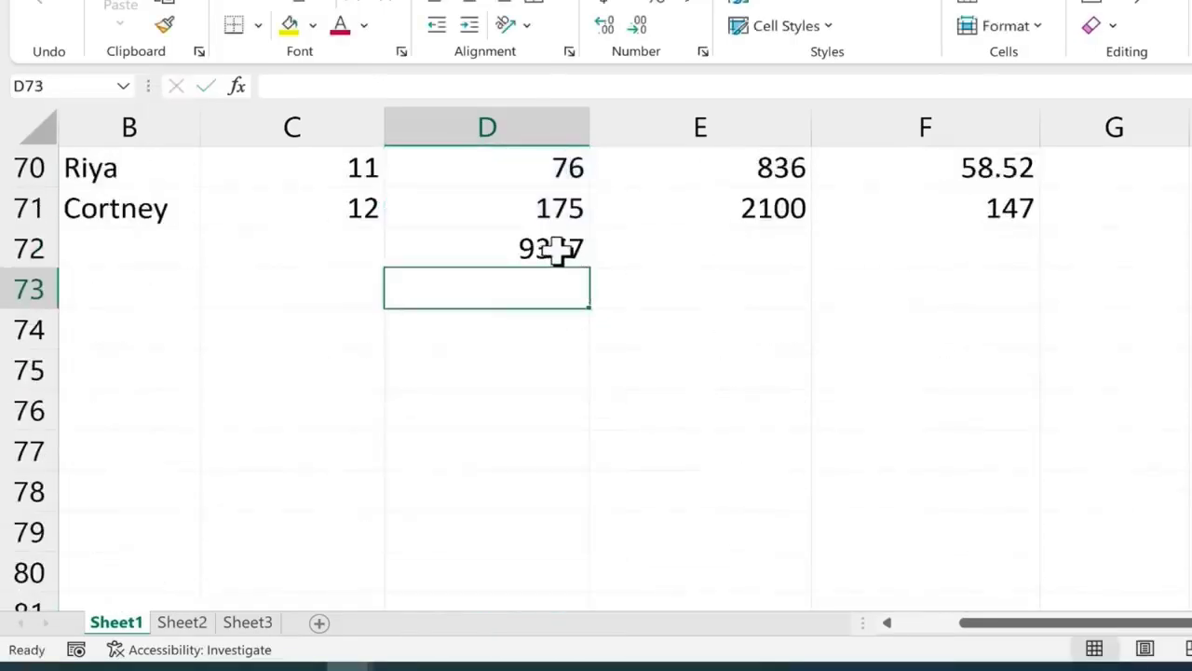
Delete the SUM formula from D72 and leave that empty cell selected
click(556, 250)
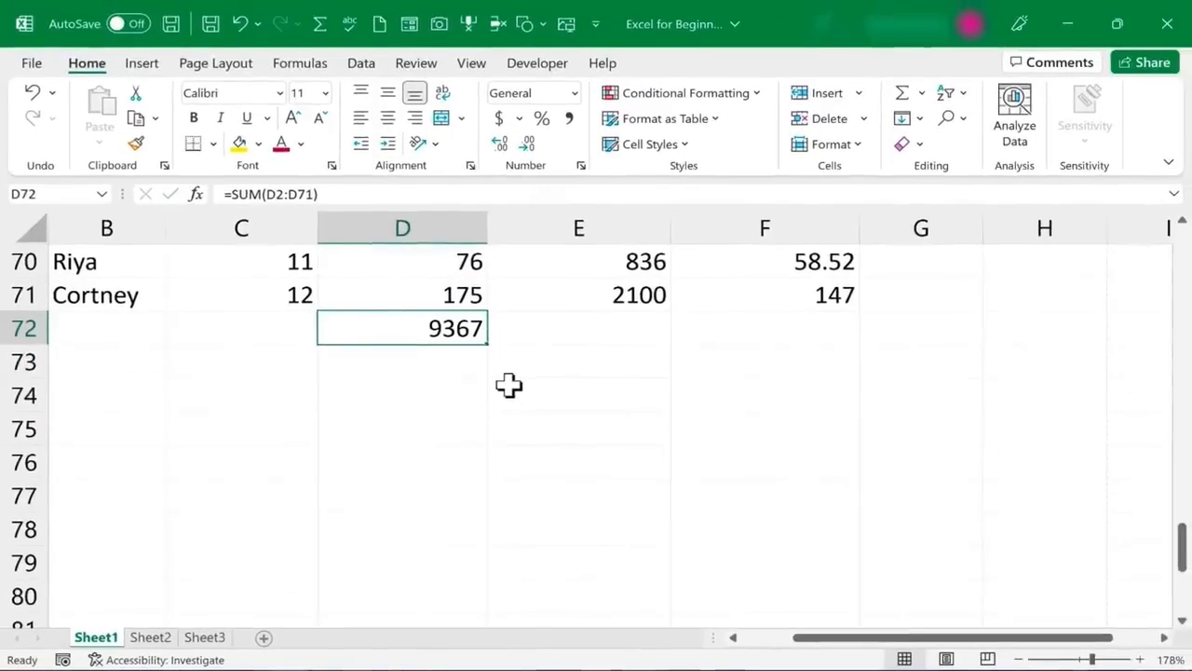
key(BackSpace)
click(438, 327)
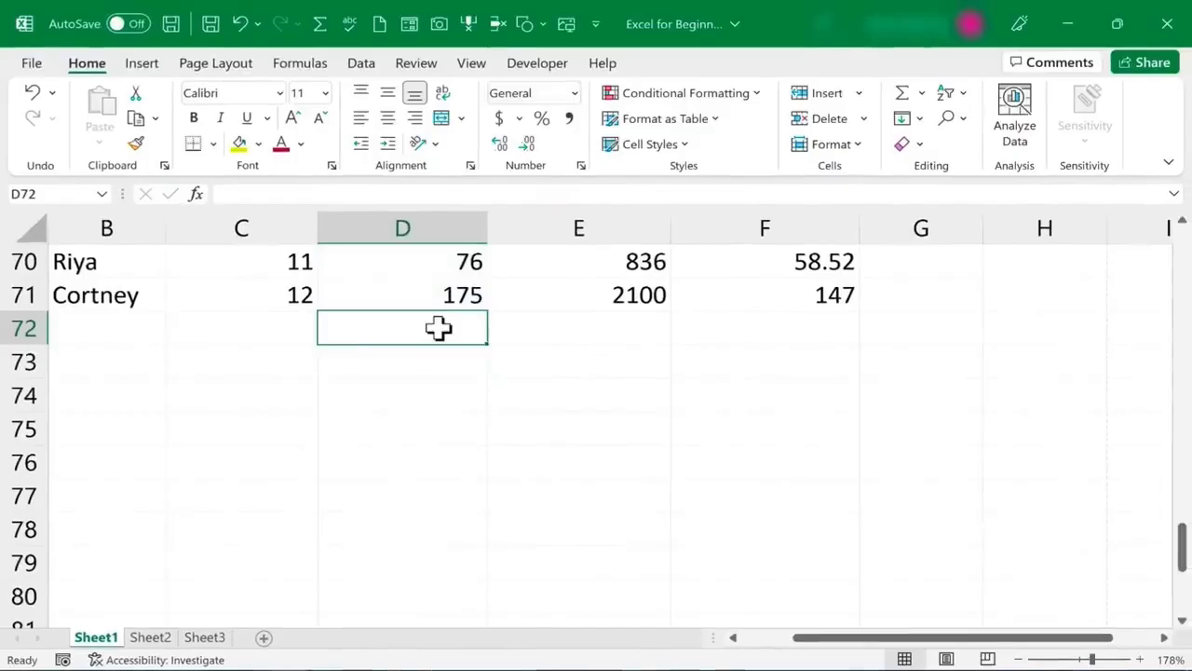
key(Down)
key(Down)
click(451, 333)
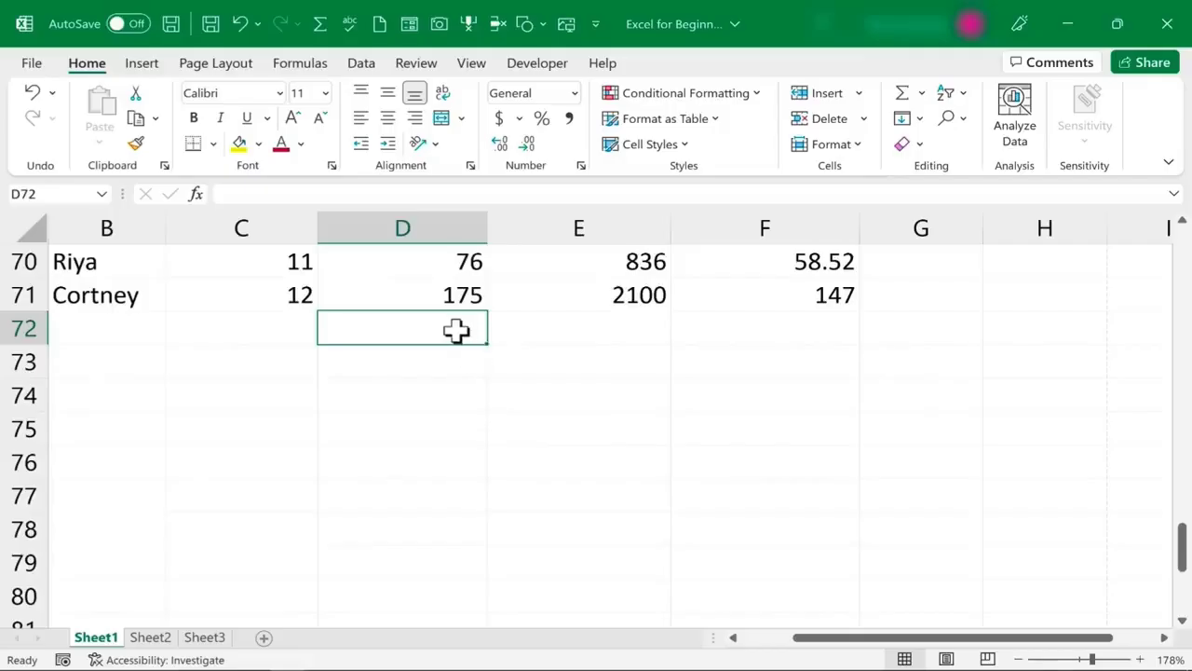
Total the Hours Worked column in D72 with AutoSum, accepting the range D2:D71
scroll(519, 353, up, 20)
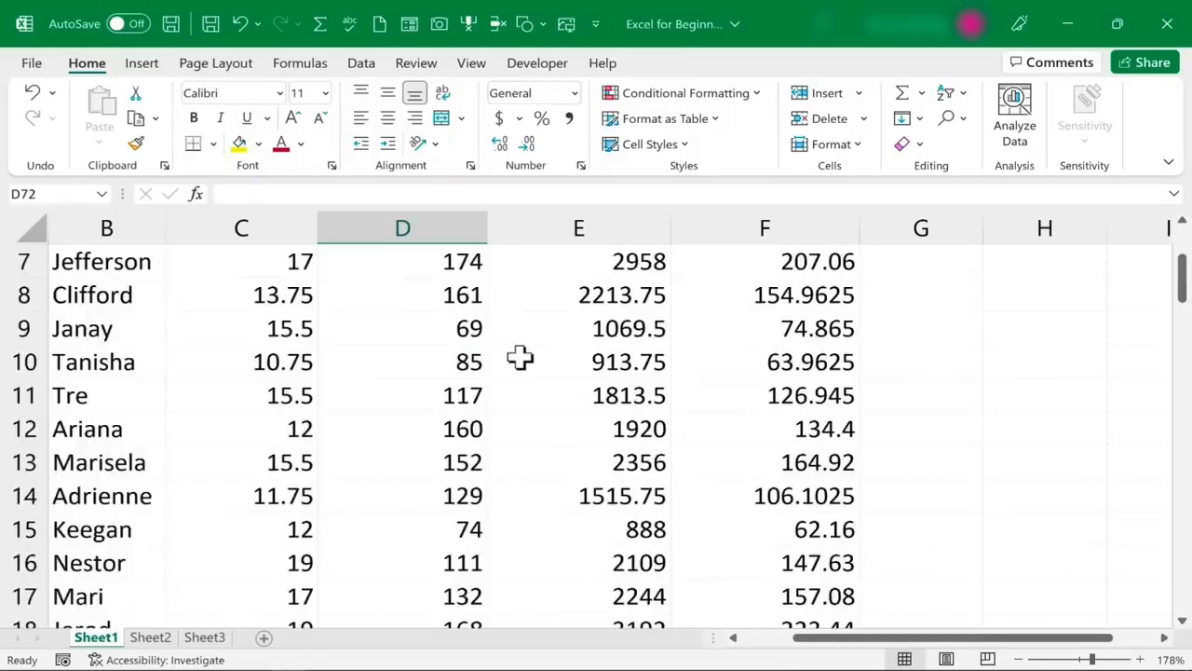
key(ctrl+BackSpace)
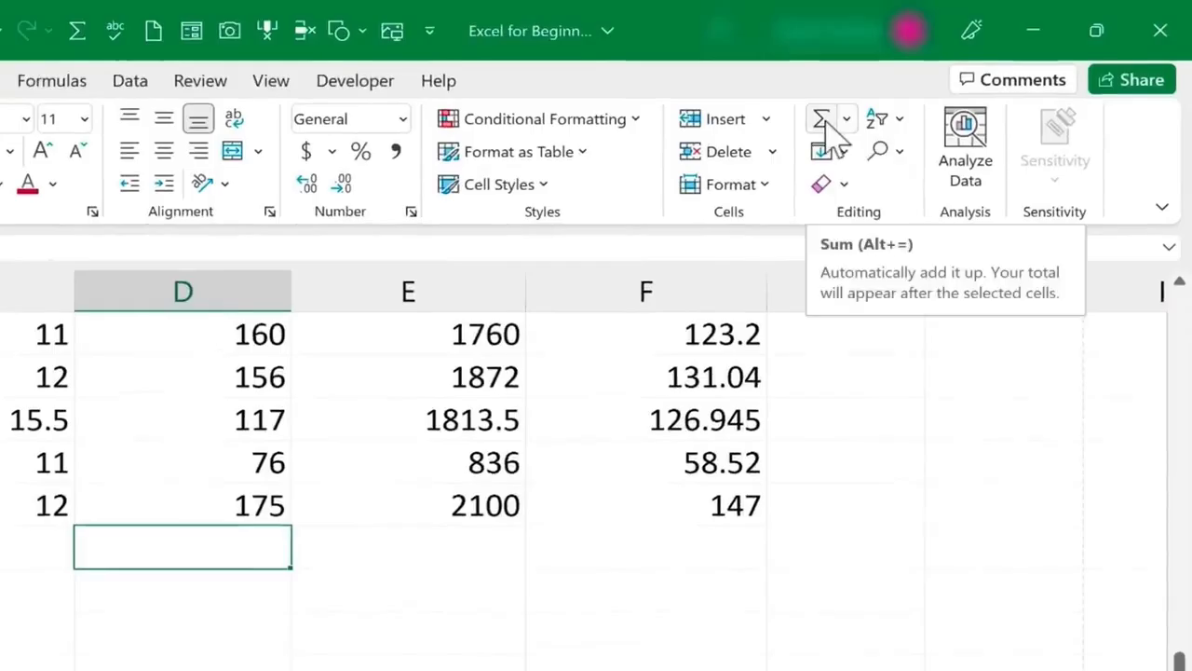
click(822, 121)
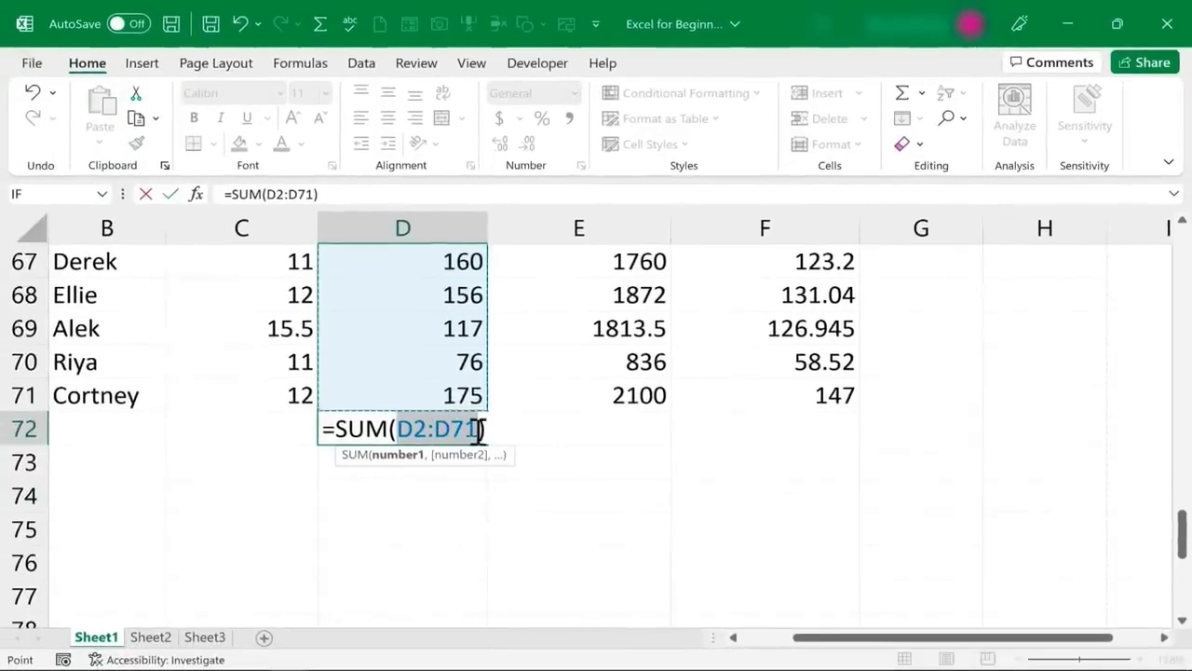
key(Return)
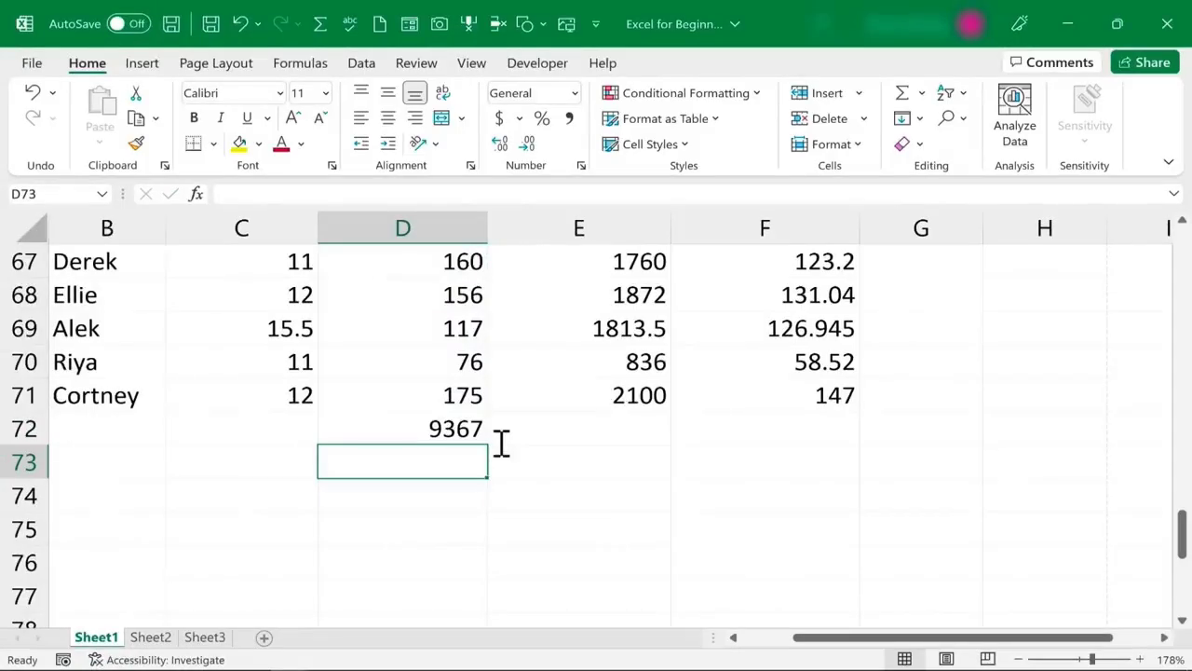
Enter the label Totals: in C72 and format it bold and right-aligned
click(253, 423)
text(Totals:)
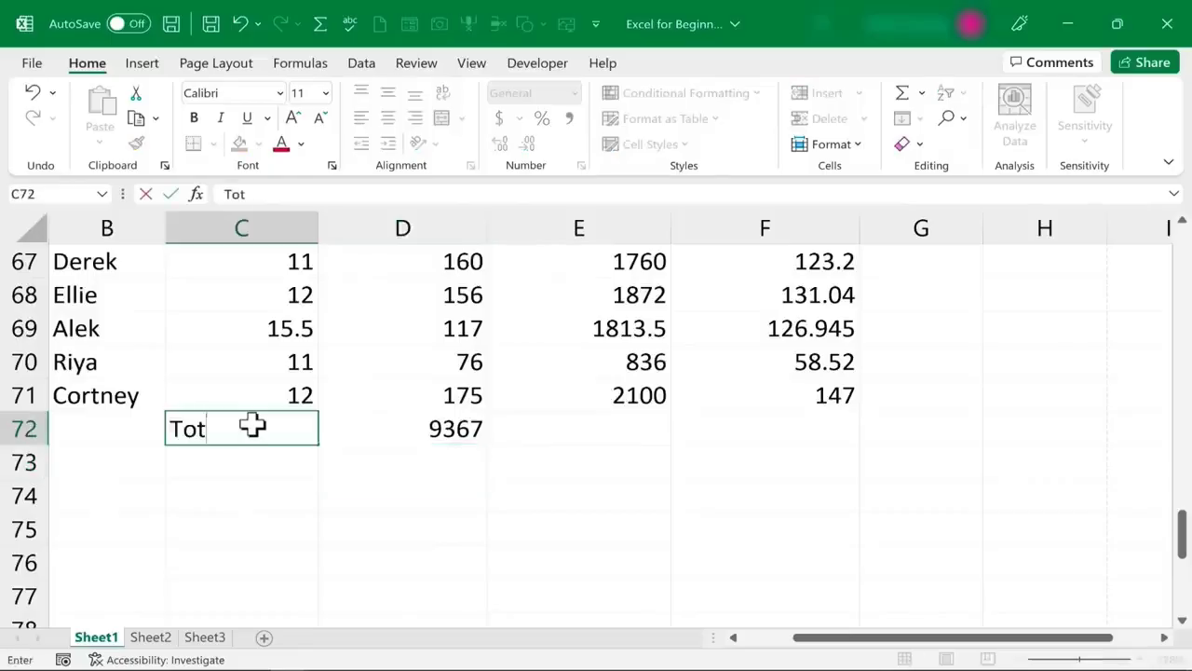
key(Return)
key(Return)
click(216, 427)
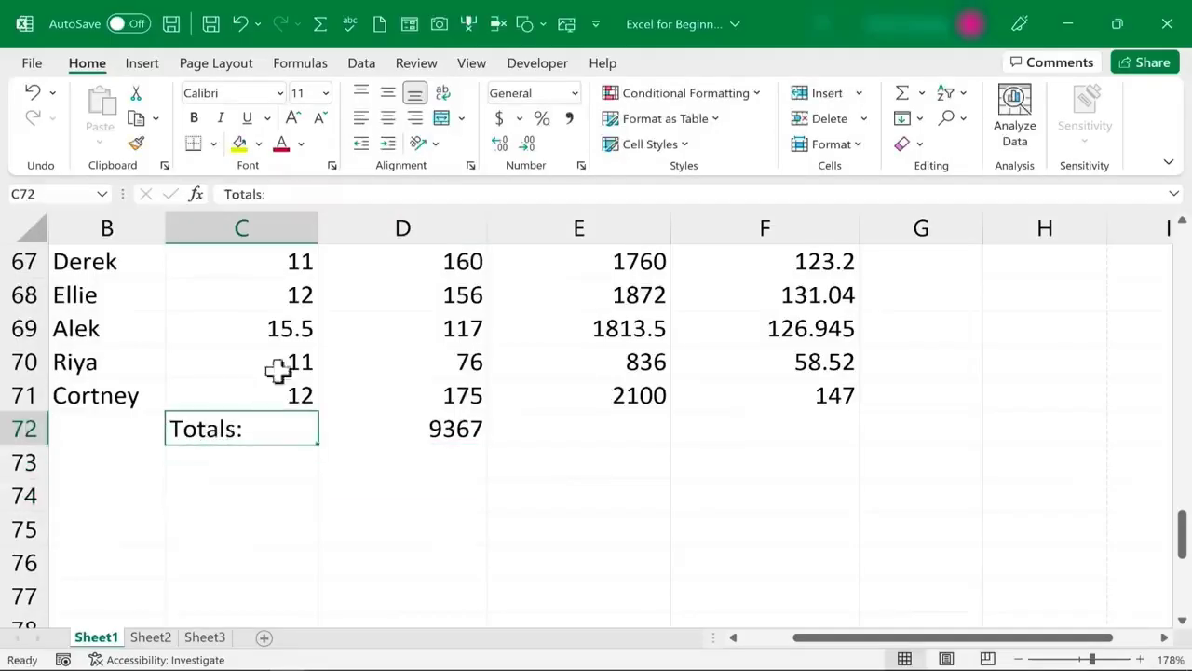
click(194, 118)
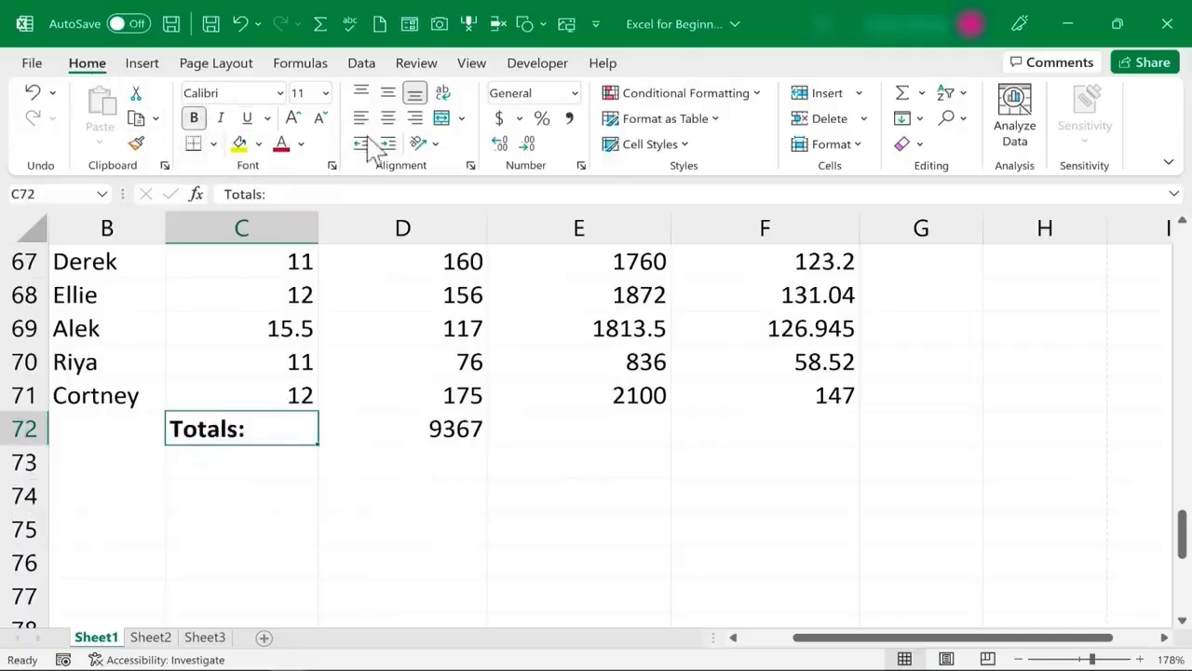
click(417, 120)
click(558, 496)
Fill the SUM formula from D72 across into E72 to total the Taxable Income column
scroll(590, 373, down, 1)
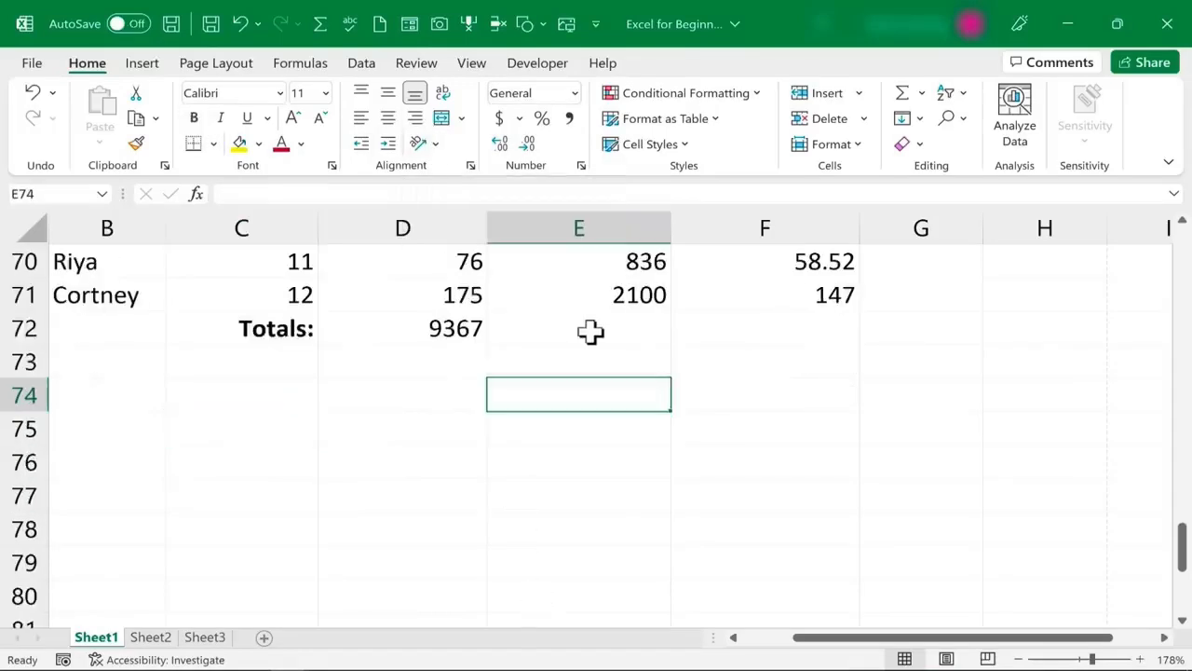
click(592, 333)
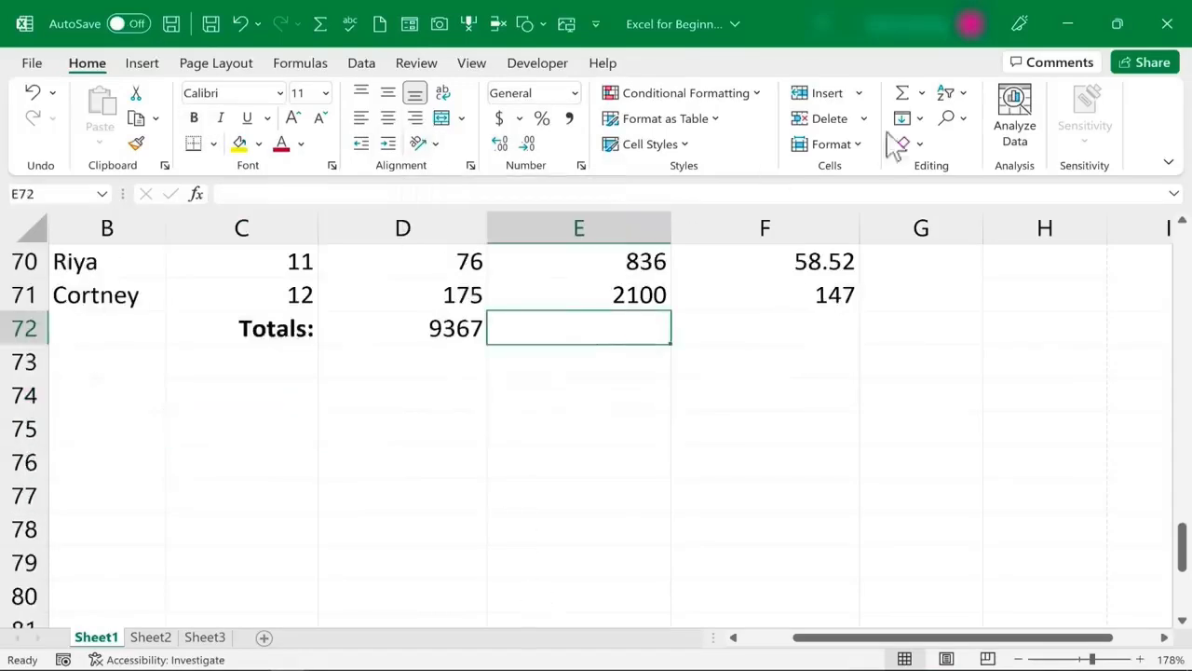
scroll(640, 387, up, 2)
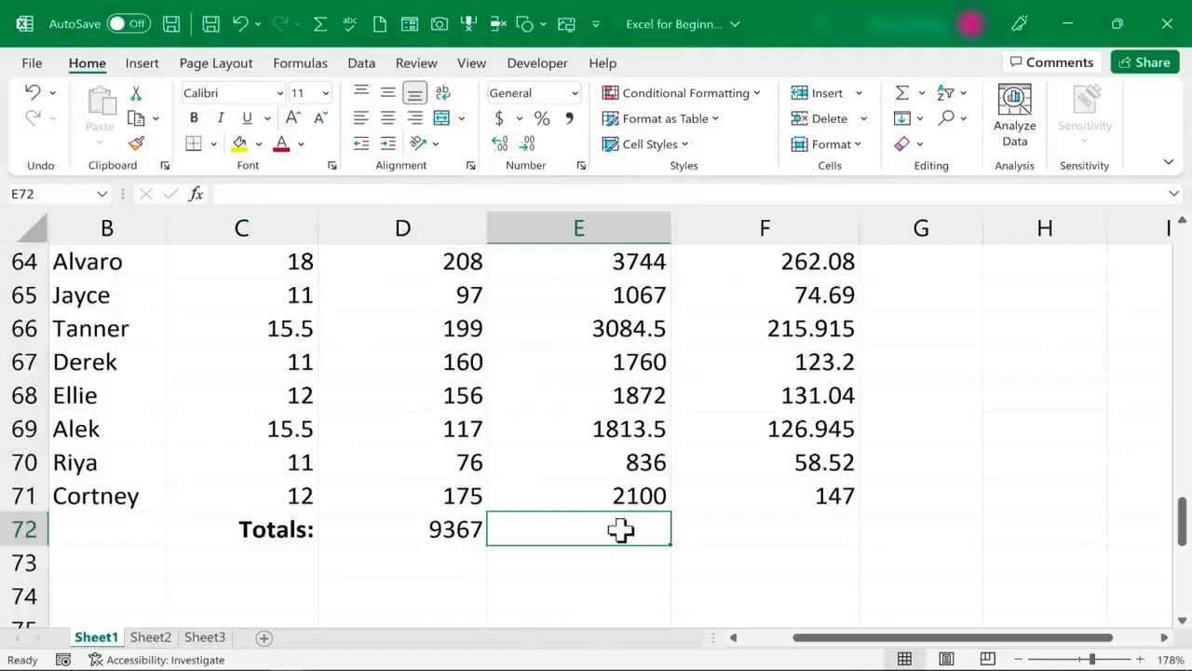
click(457, 534)
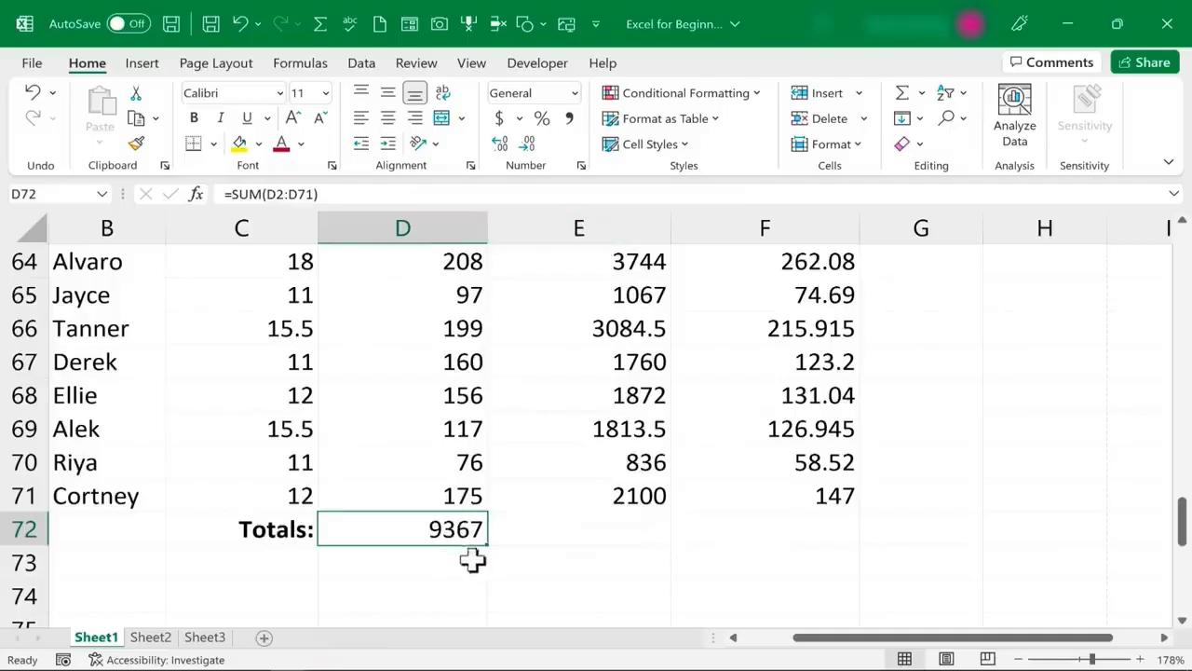
drag(487, 547, 648, 550)
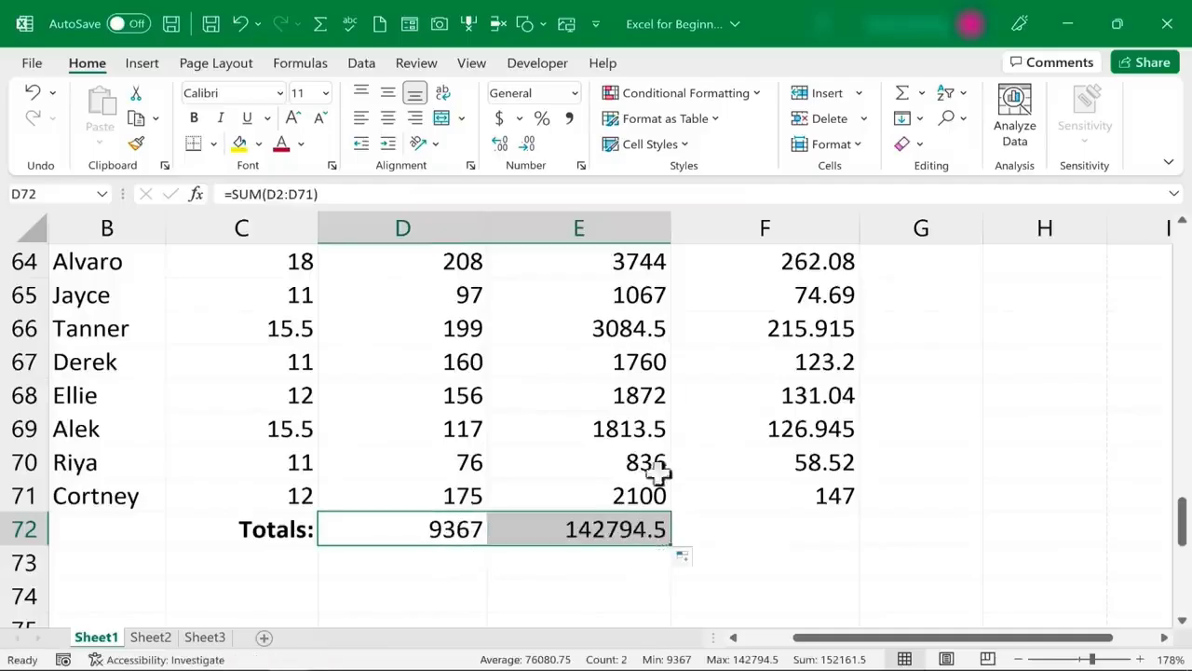
Inspect the SUM formulas in D72 and E72 to compare the ranges they reference, leaving both unchanged
double_click(621, 528)
double_click(414, 528)
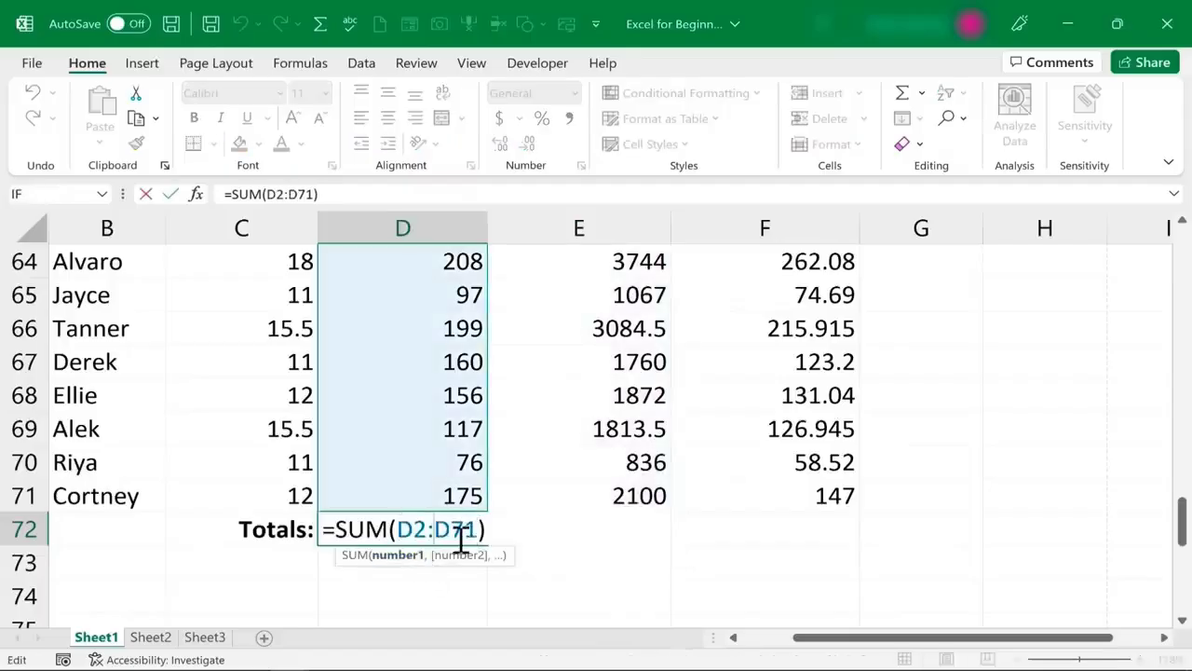
key(Escape)
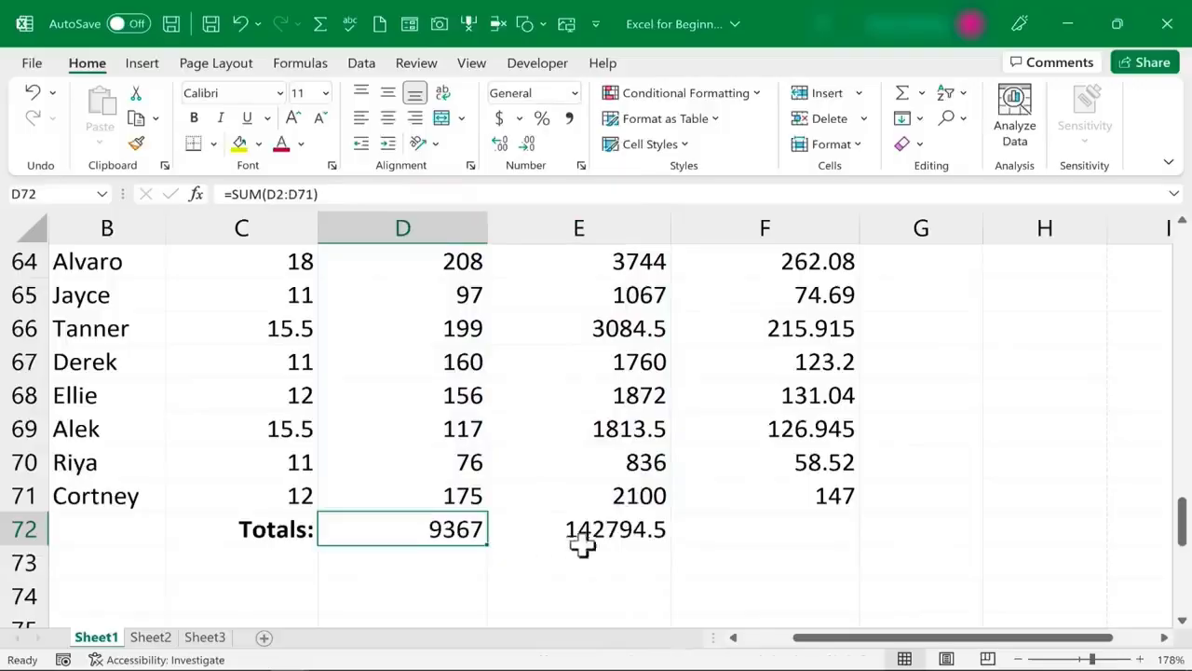
double_click(644, 539)
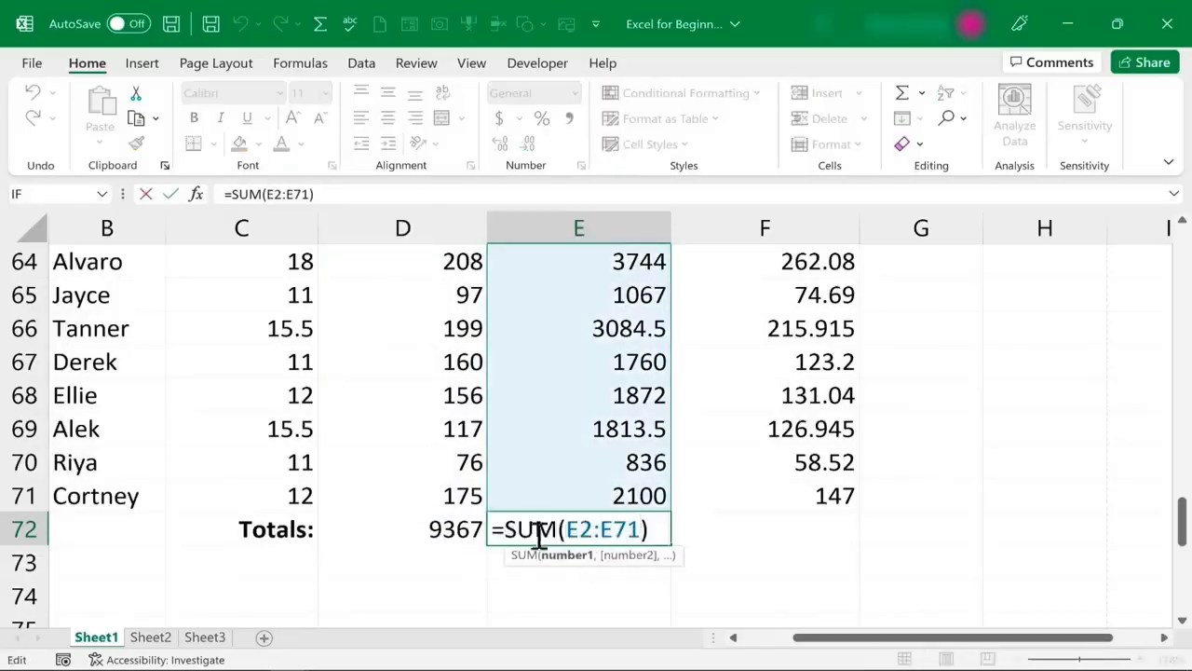
key(Escape)
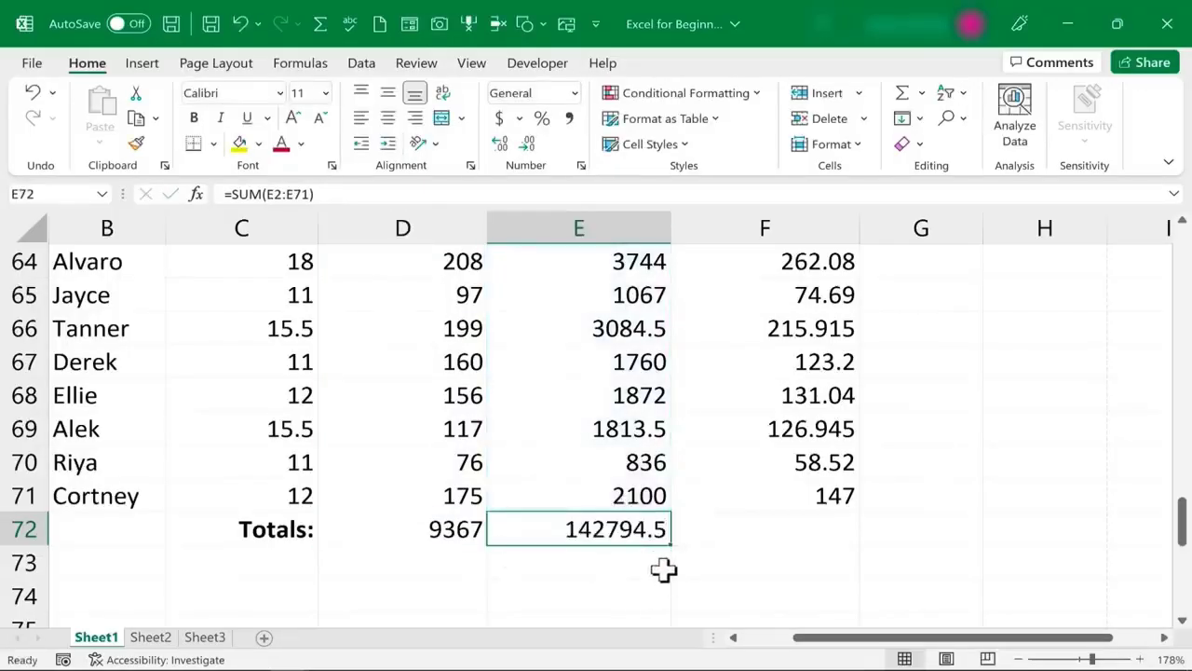
Copy the Totals: label from C72 into C73 and change the copy's text to Average:
click(279, 533)
key(ctrl+c)
click(285, 559)
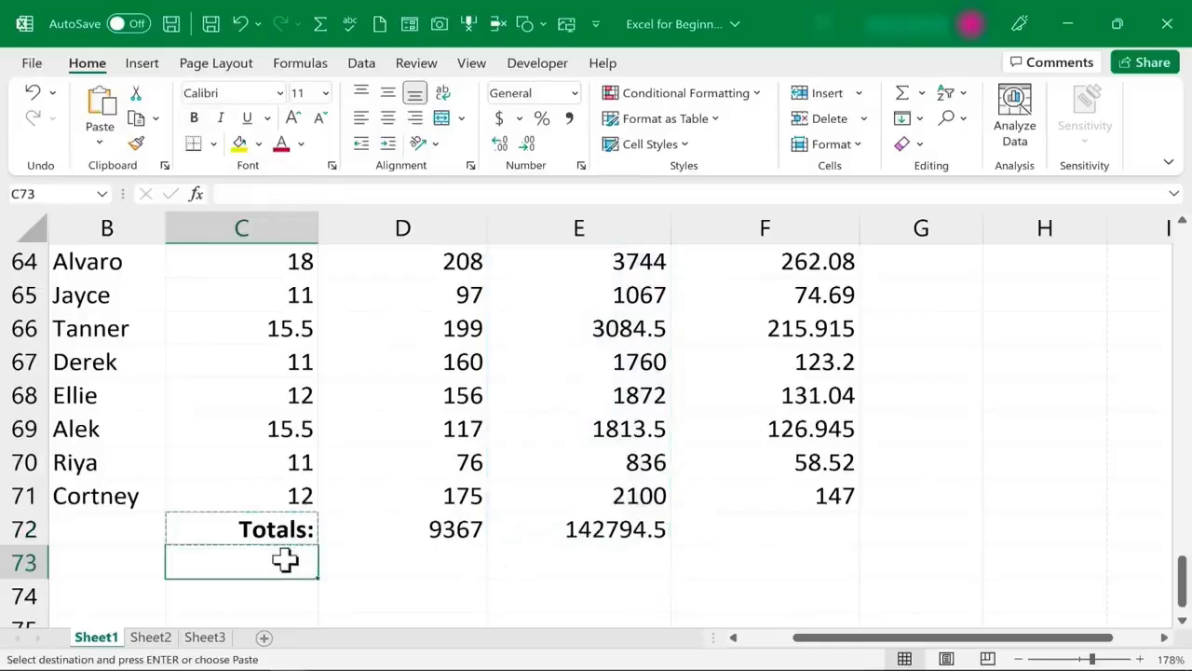
key(ctrl+v)
double_click(298, 566)
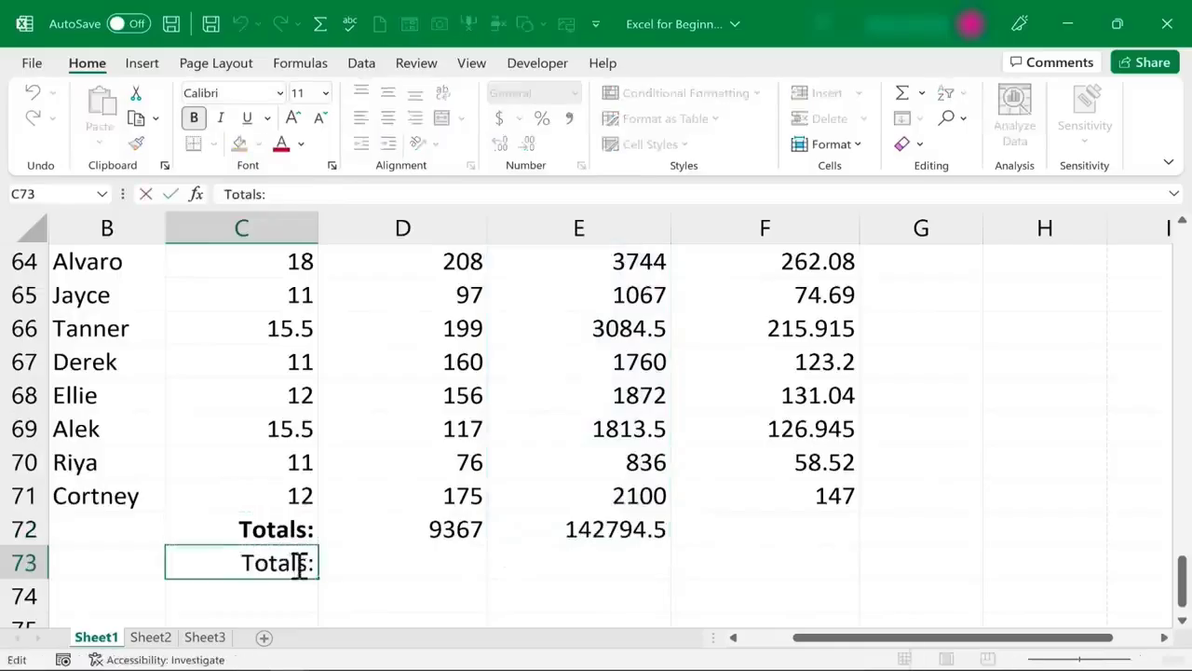
double_click(298, 567)
text(V)
text(verage)
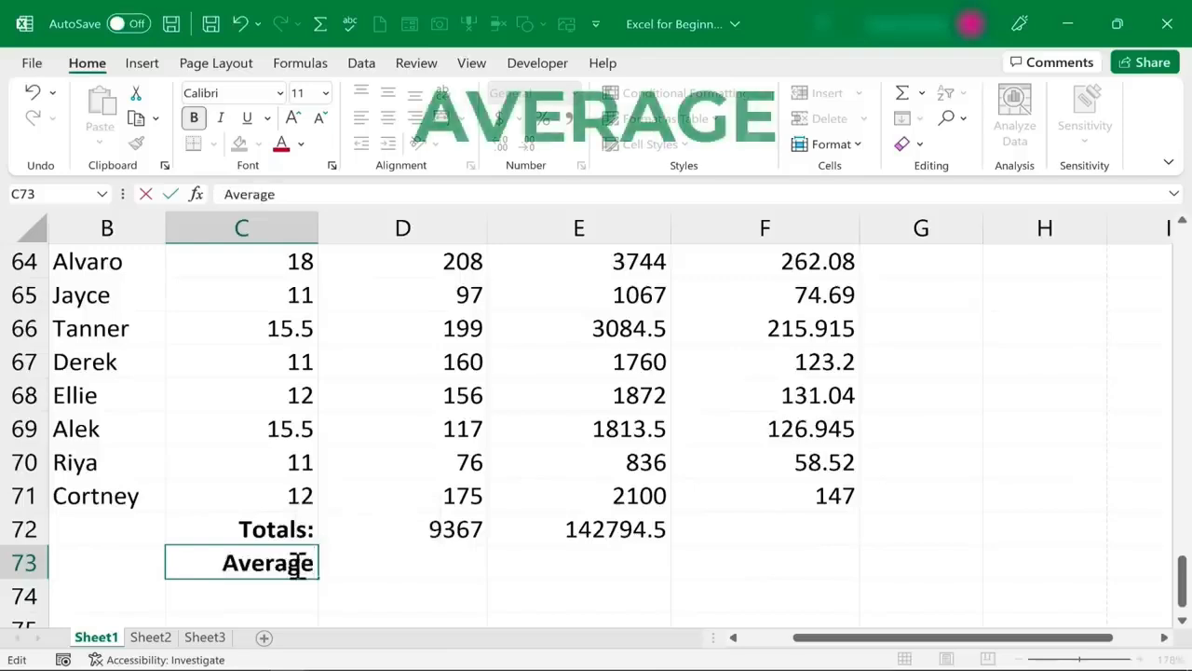
text(:)
key(Tab)
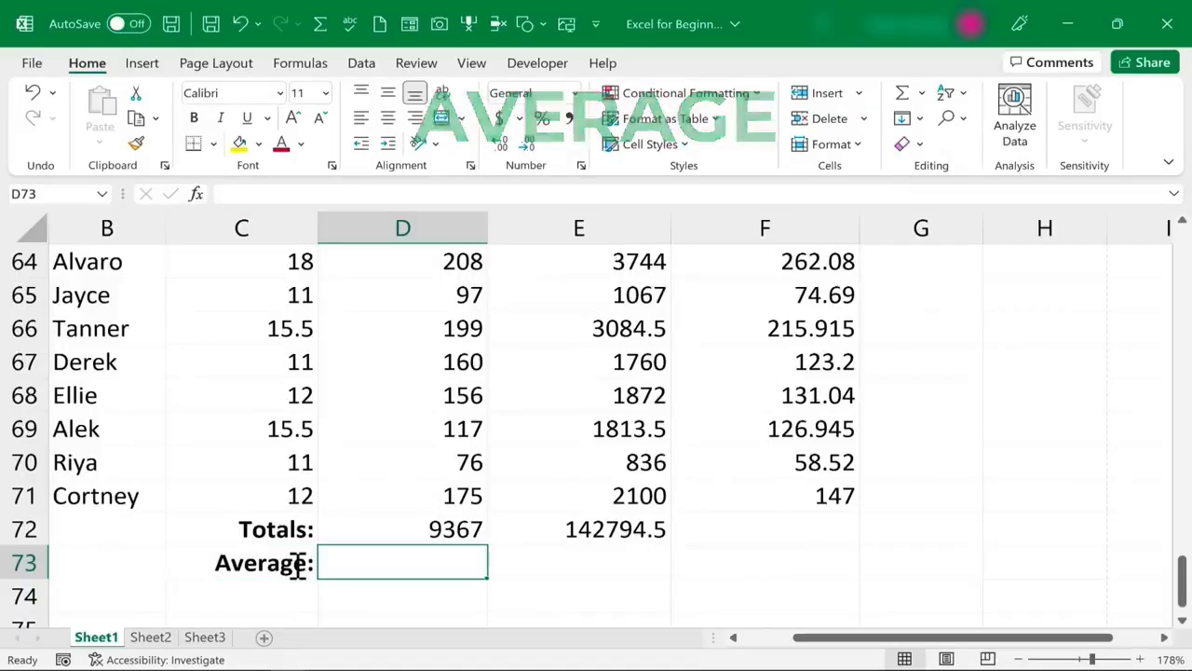
Enter an AVERAGE formula for the Hours Worked range D2:D71 in D73
text(=)
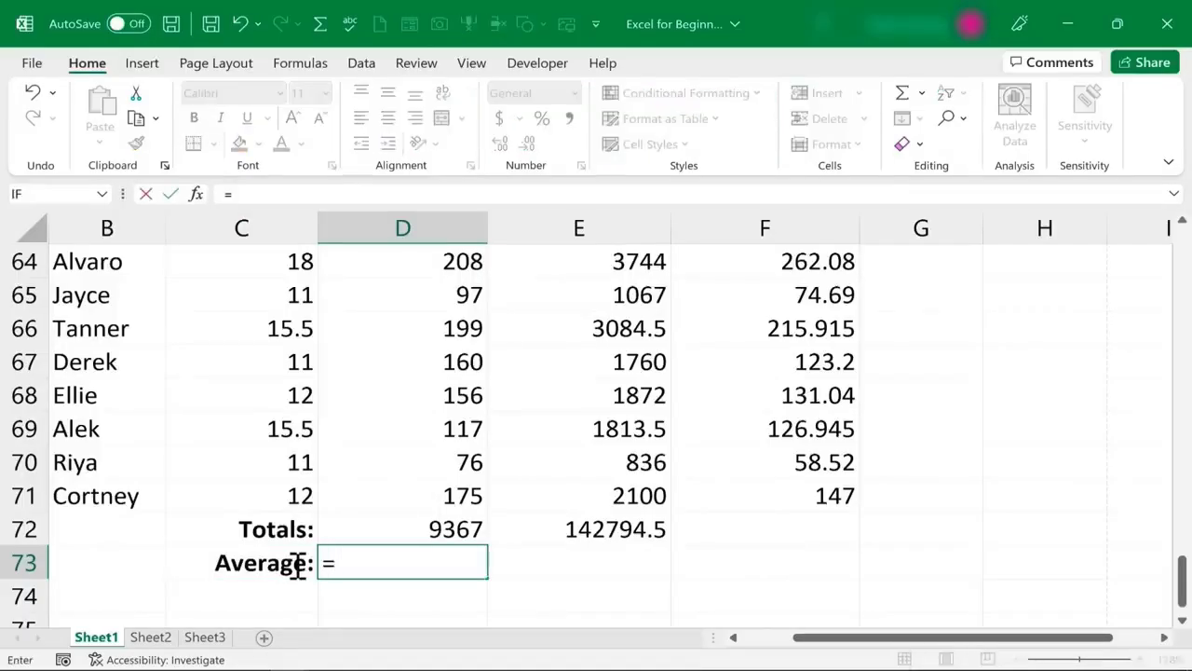
text(average)
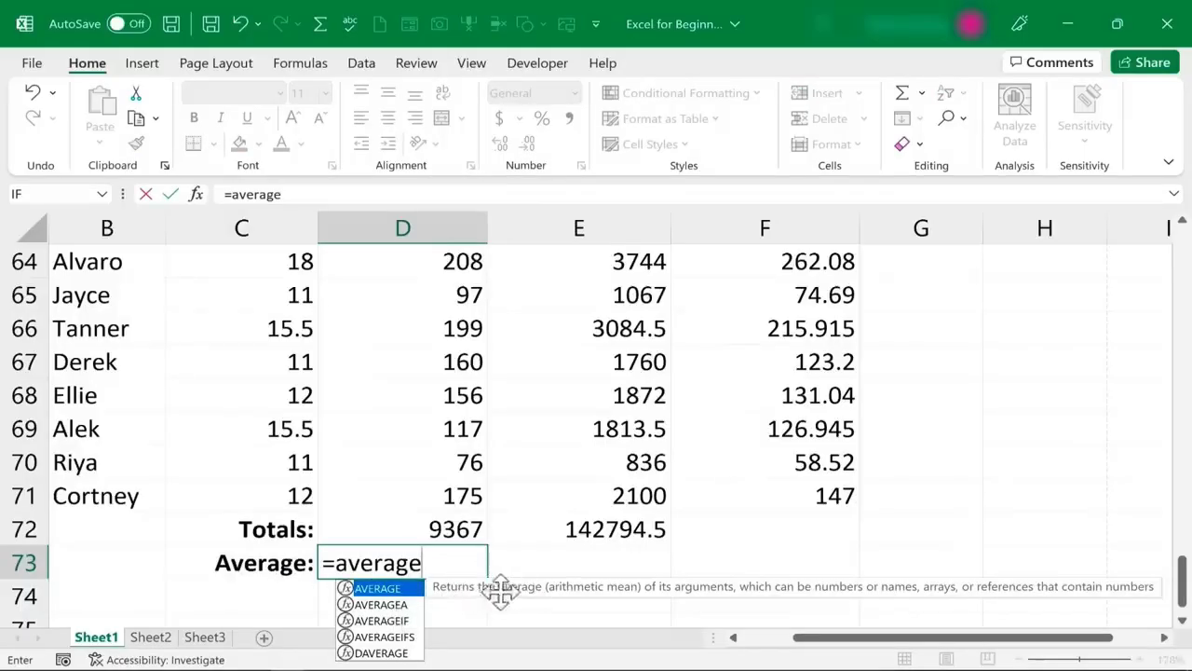
click(391, 620)
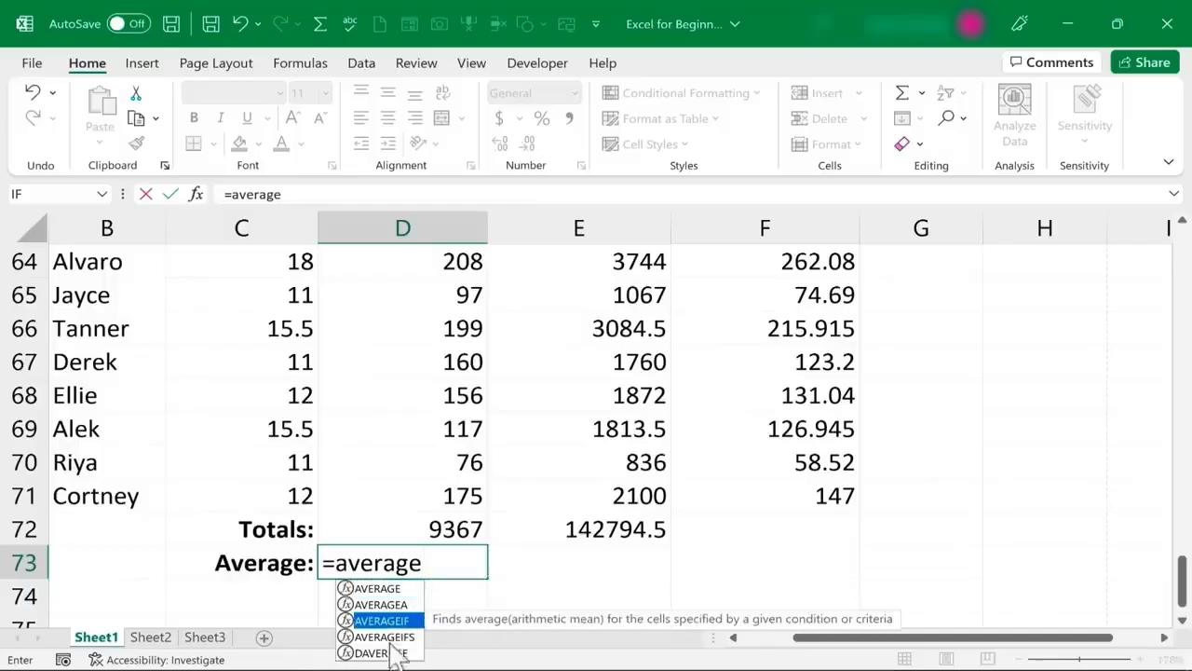
click(392, 637)
click(425, 564)
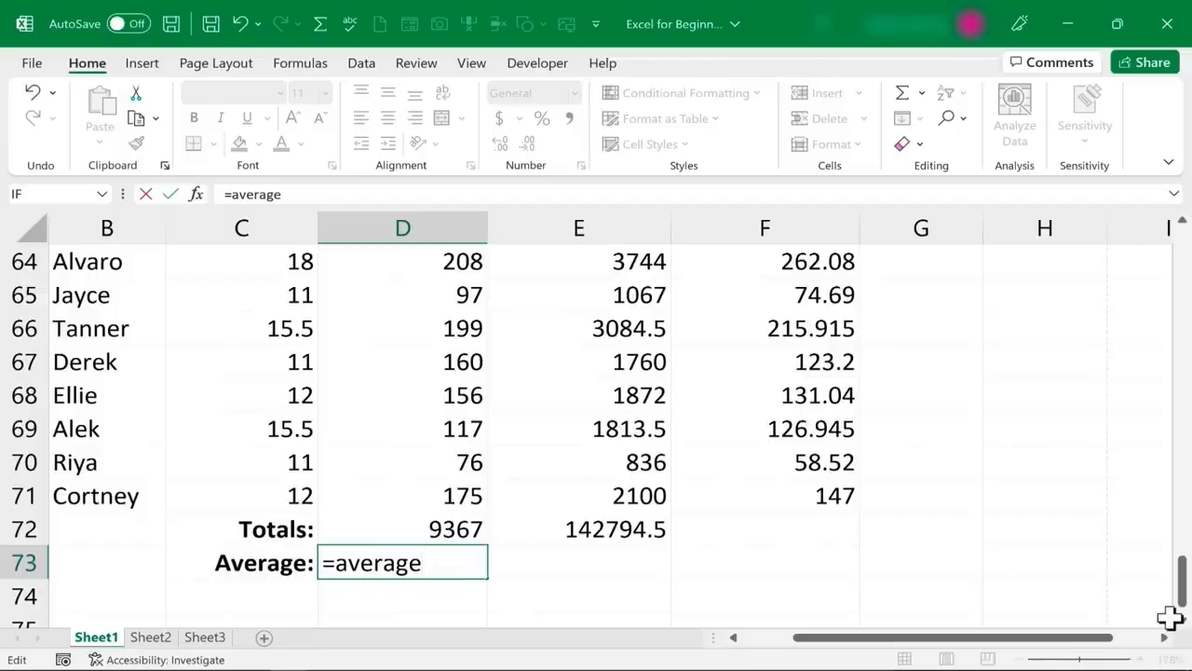
text(()
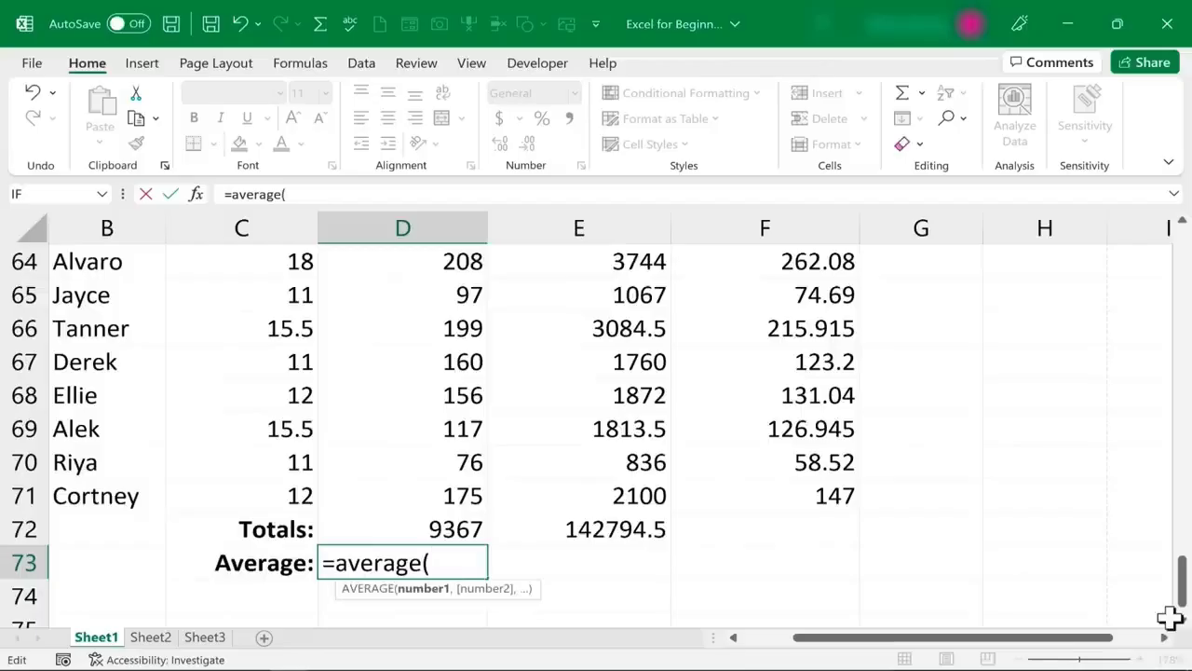
text(d)
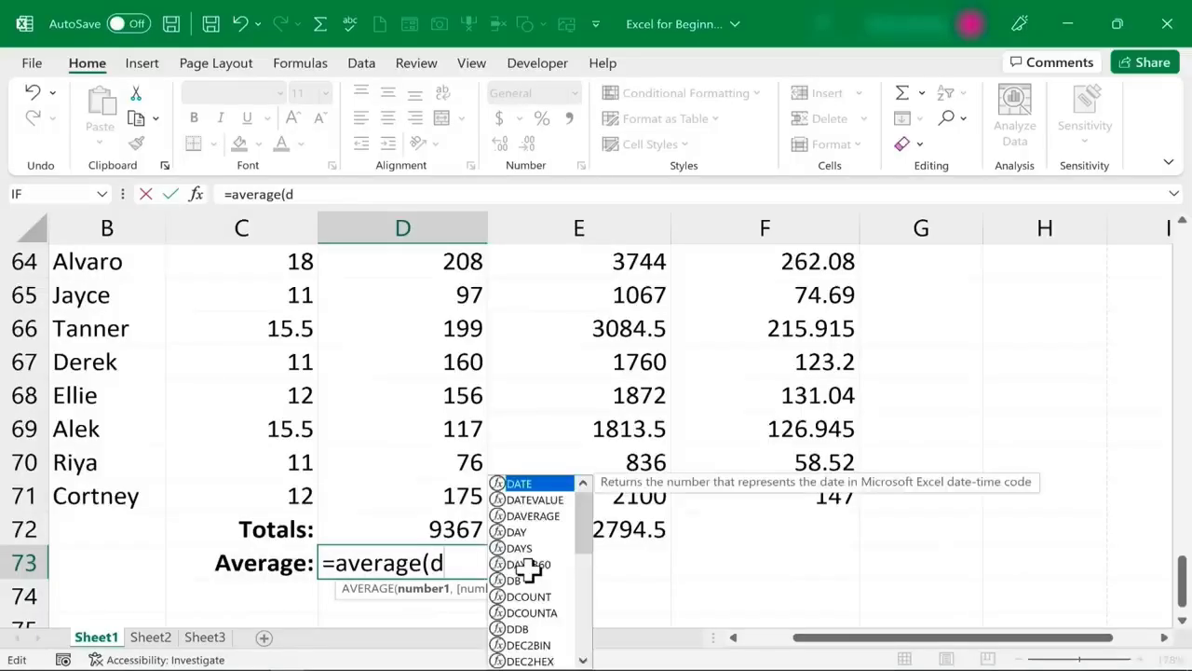
text(2:d)
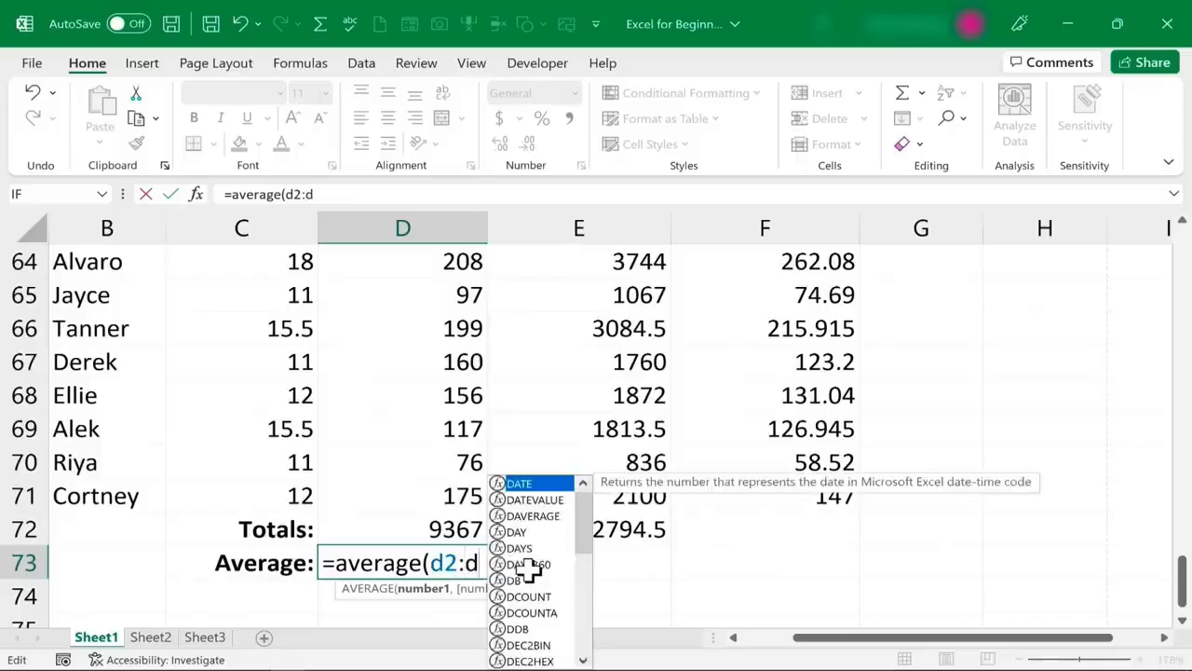
text(71)
key(Return)
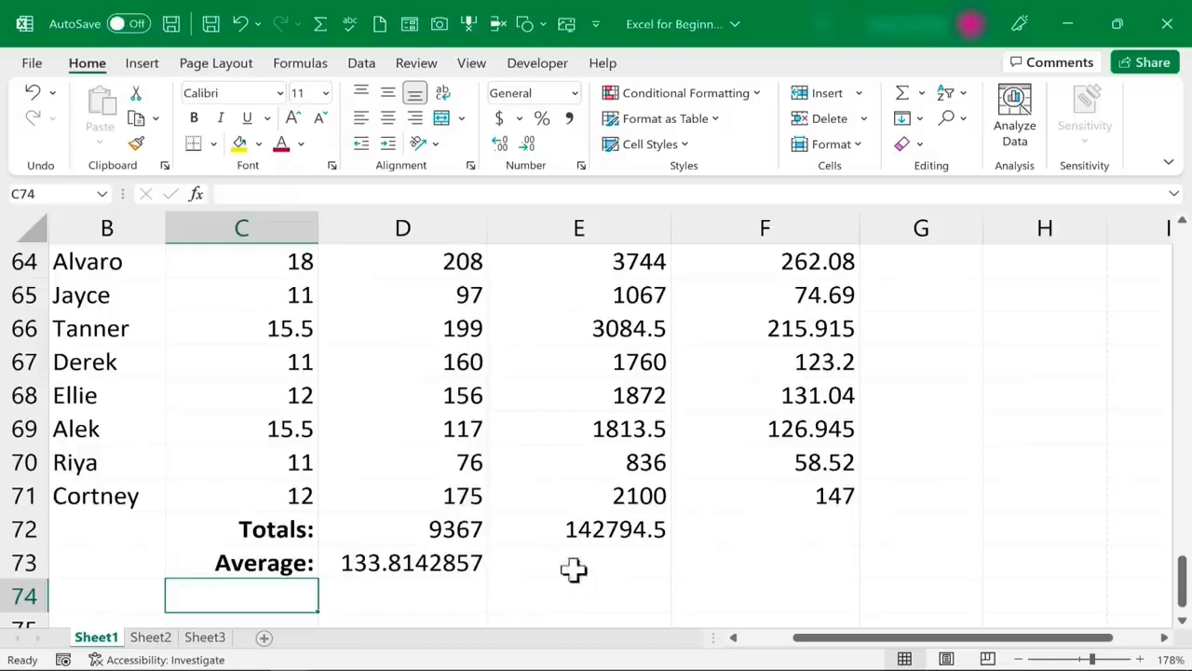
Fill the AVERAGE formula from D73 across into E73 for the Taxable Income column
scroll(572, 569, down, 1)
click(476, 474)
drag(488, 480, 655, 490)
Total the Taxes to Be Paid column in F72 with a SUM formula that uses the named range taxesowed
drag(1181, 585, 1164, 237)
click(755, 284)
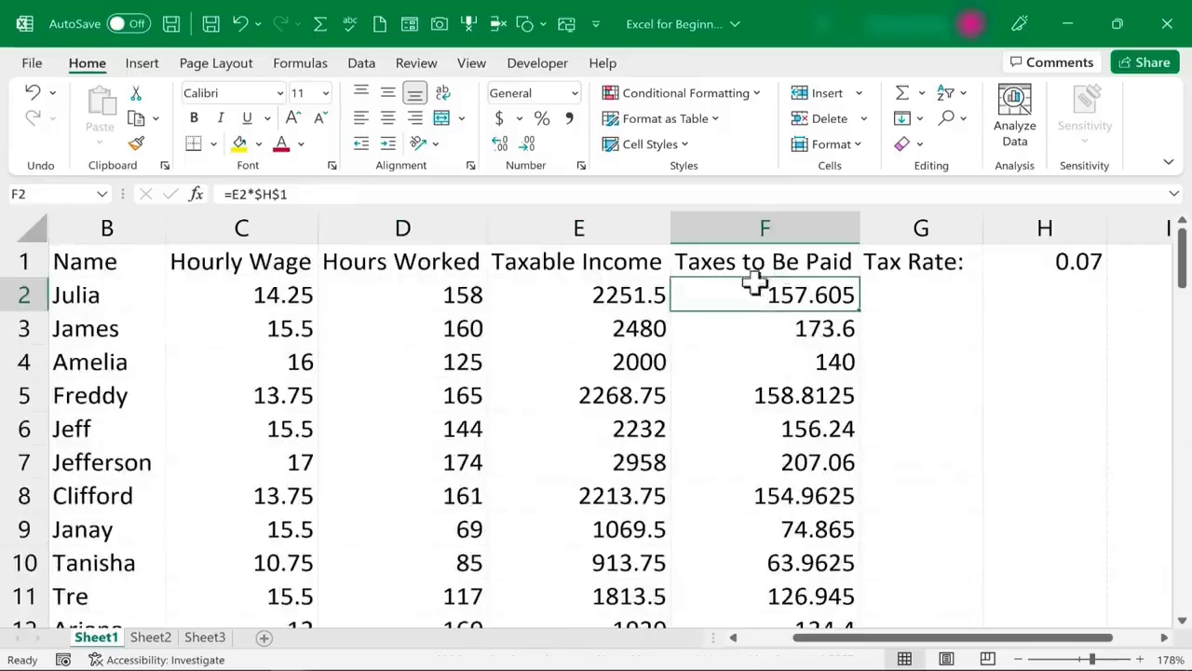
drag(1181, 270, 1144, 626)
click(740, 577)
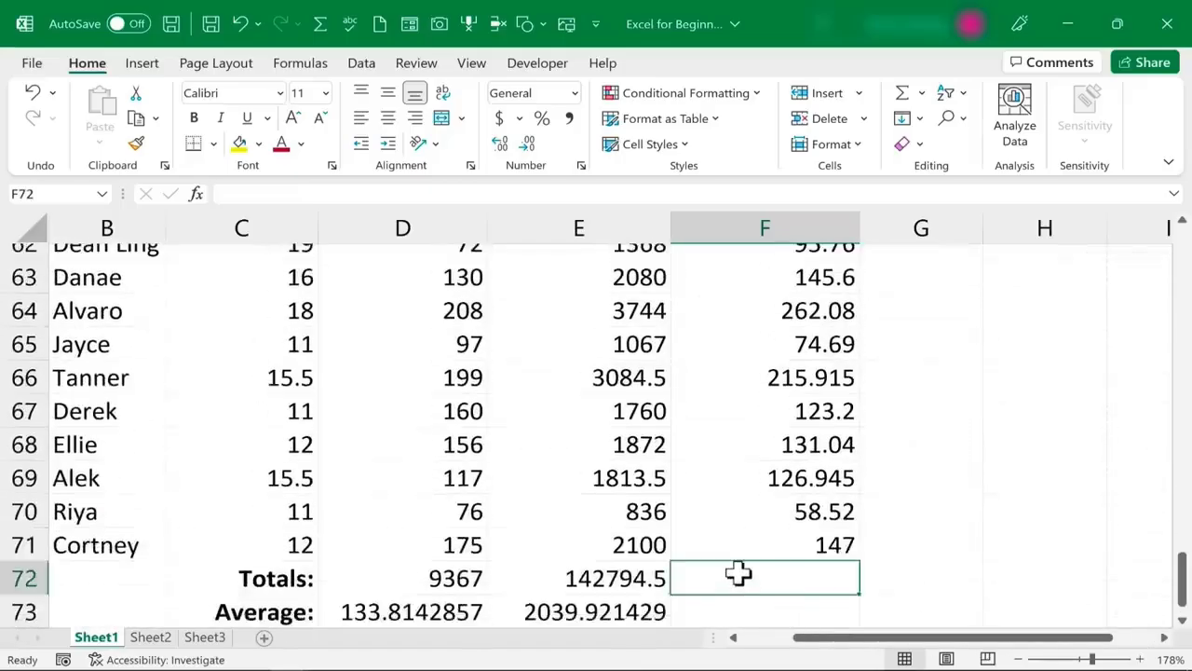
scroll(738, 572, down, 2)
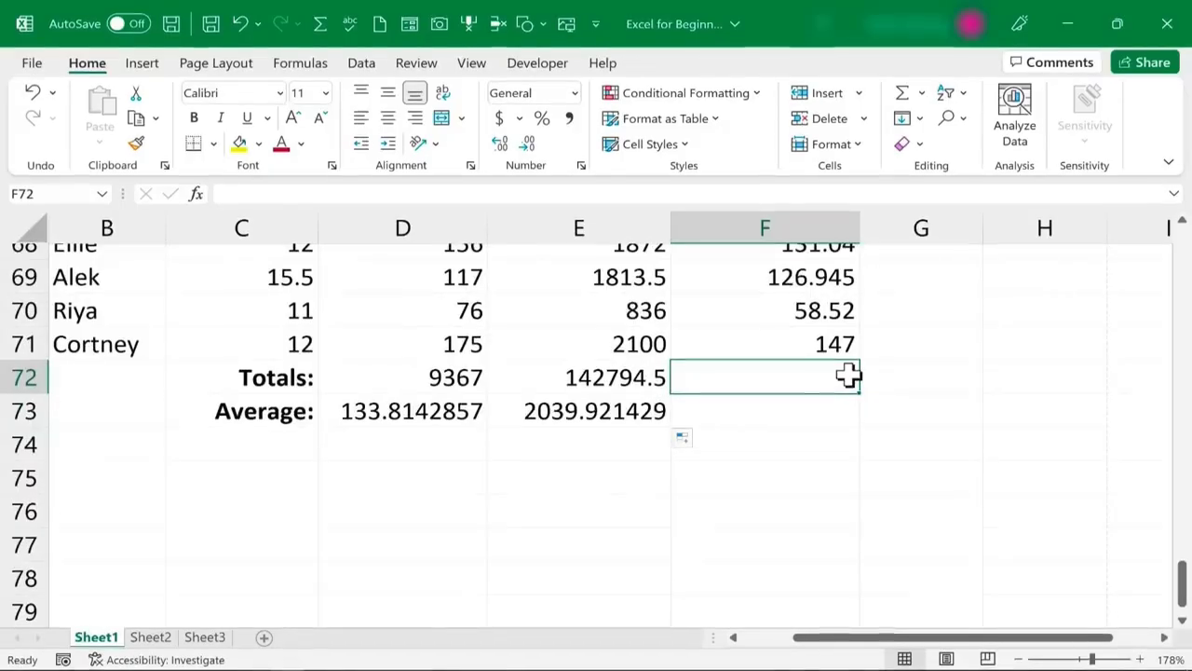
text(=sum)
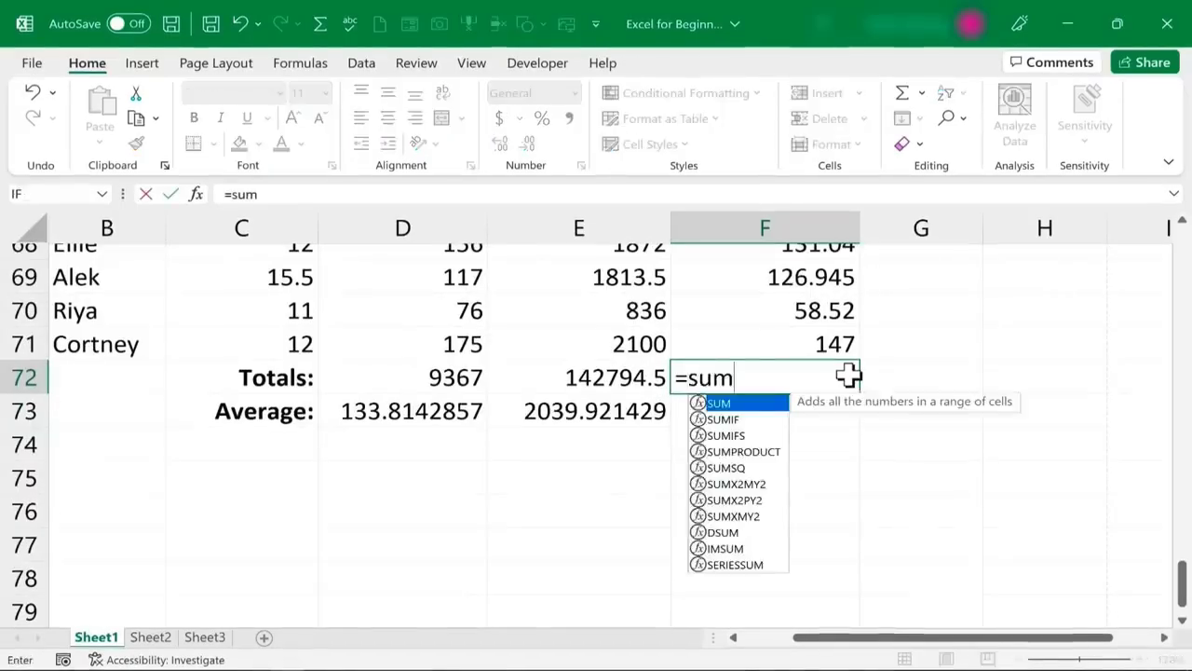
text(()
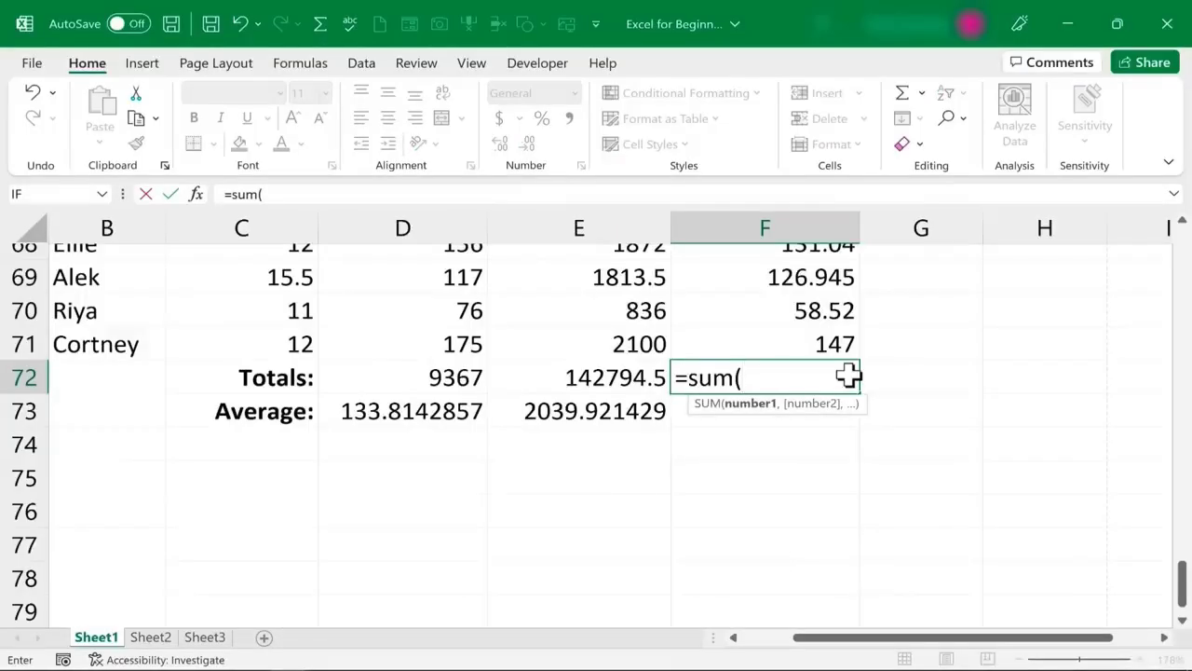
text(taxesowed))
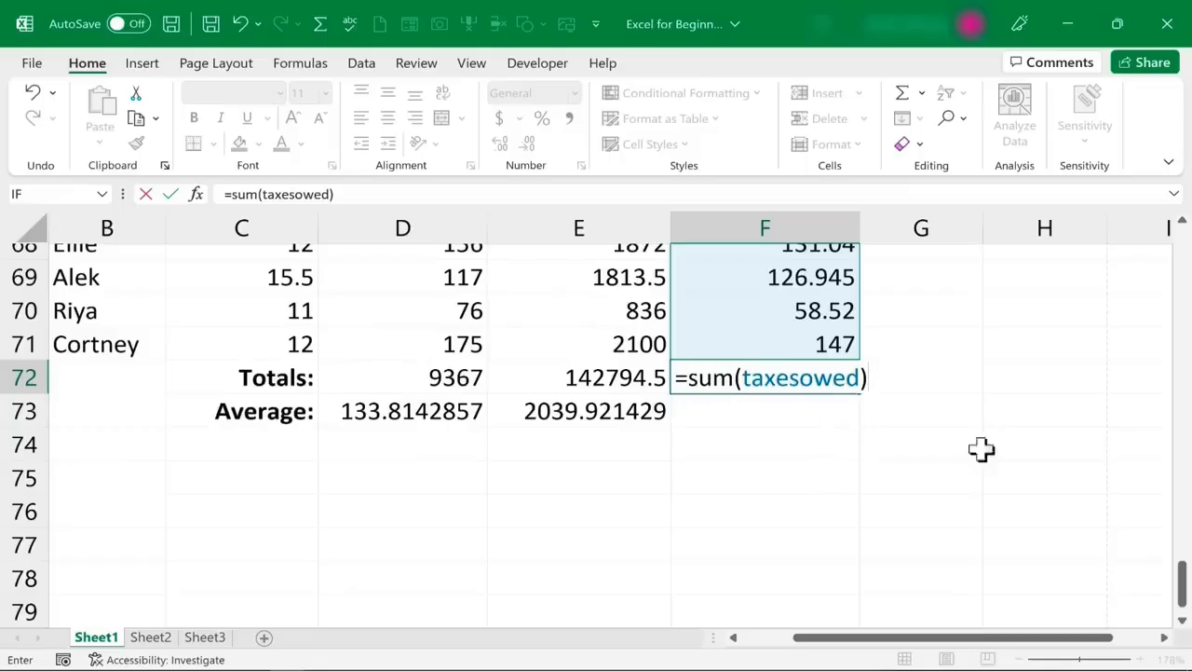
mouse_move(1182, 582)
mouse_down()
mouse_move(1133, 226)
mouse_move(1171, 572)
mouse_up()
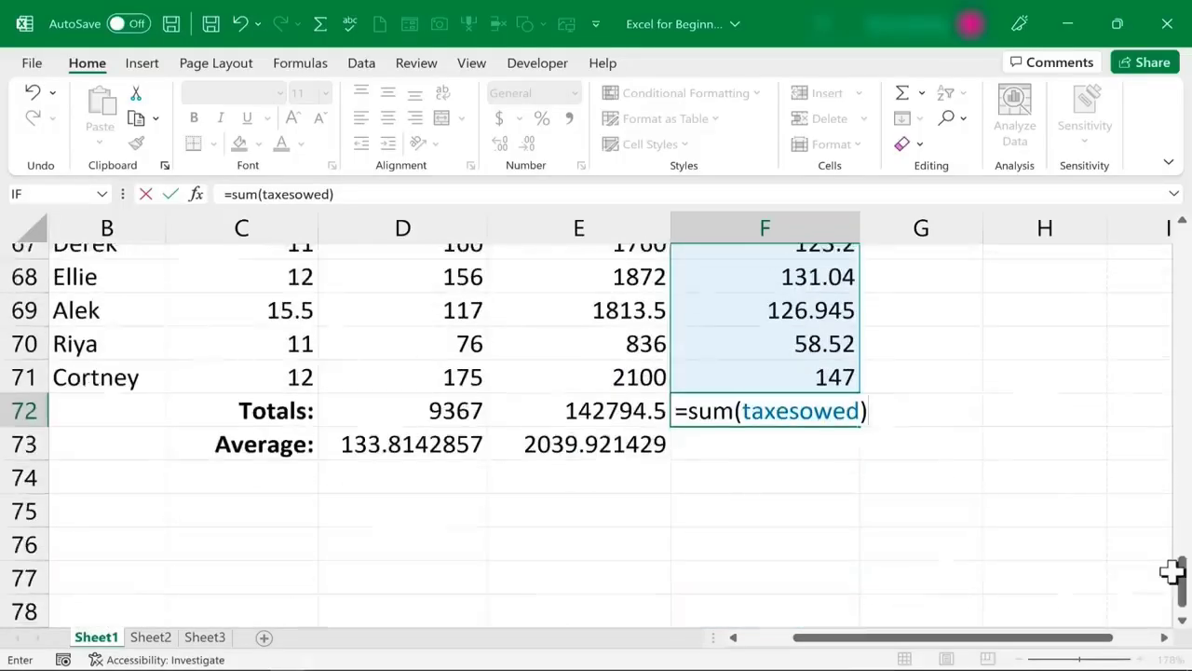
key(Return)
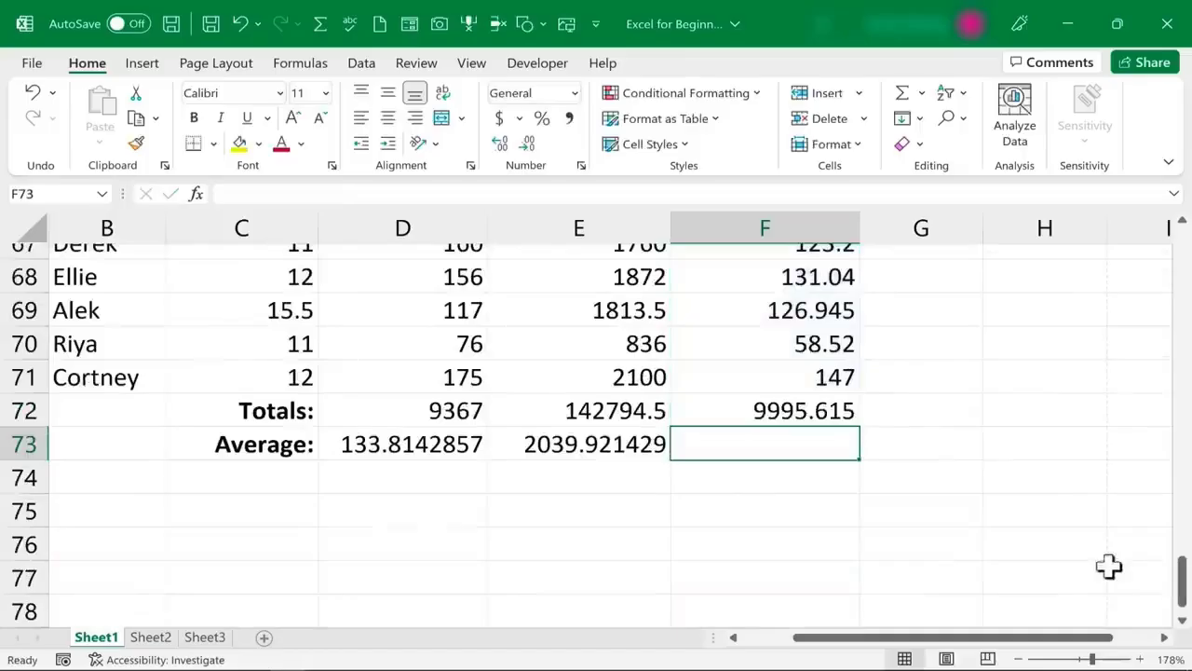
Average the Taxes to Be Paid column in F73 with an AVERAGE formula that uses the named range taxesowed
text(=av)
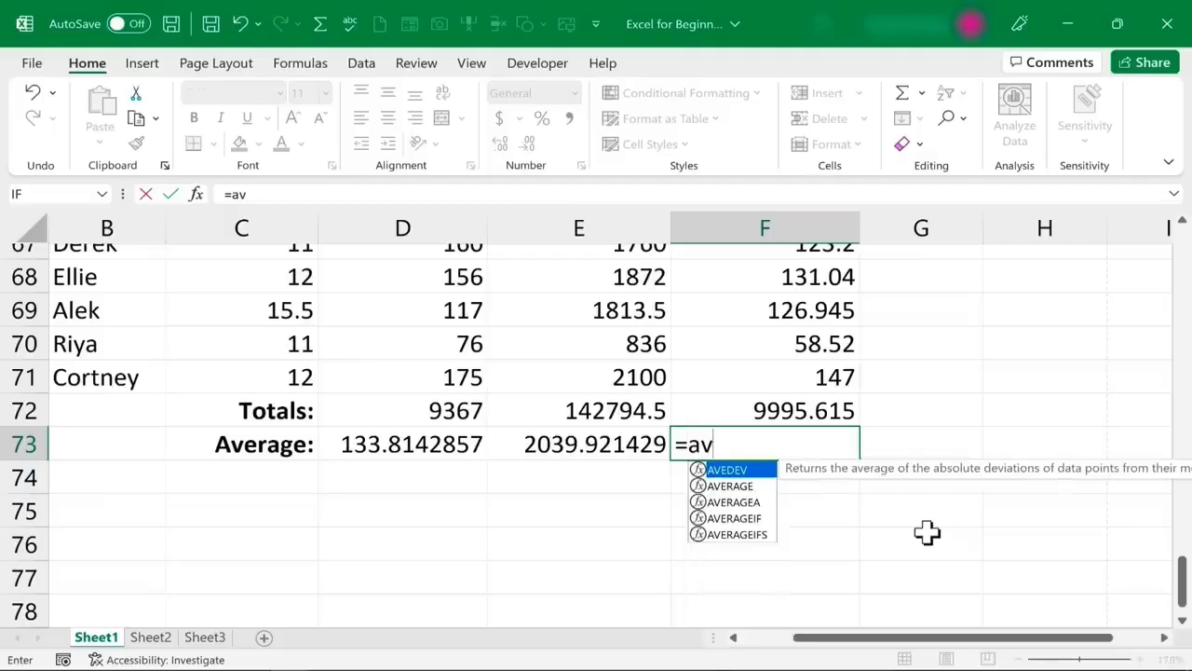
text(erage(taxesowed)
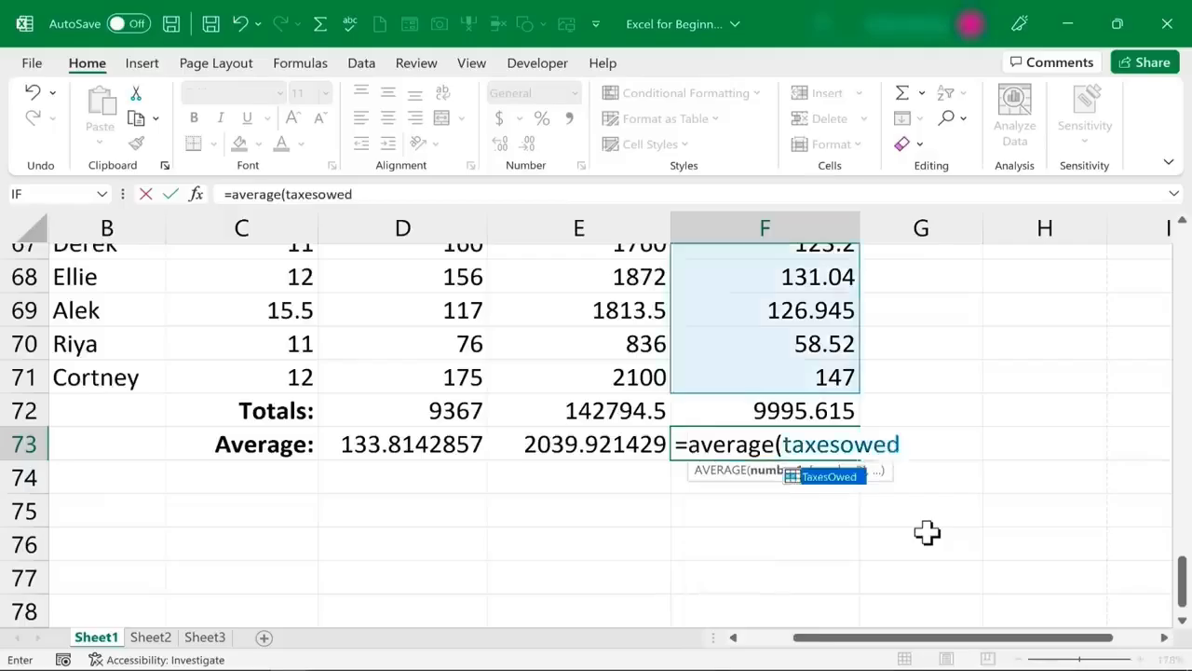
key(Return)
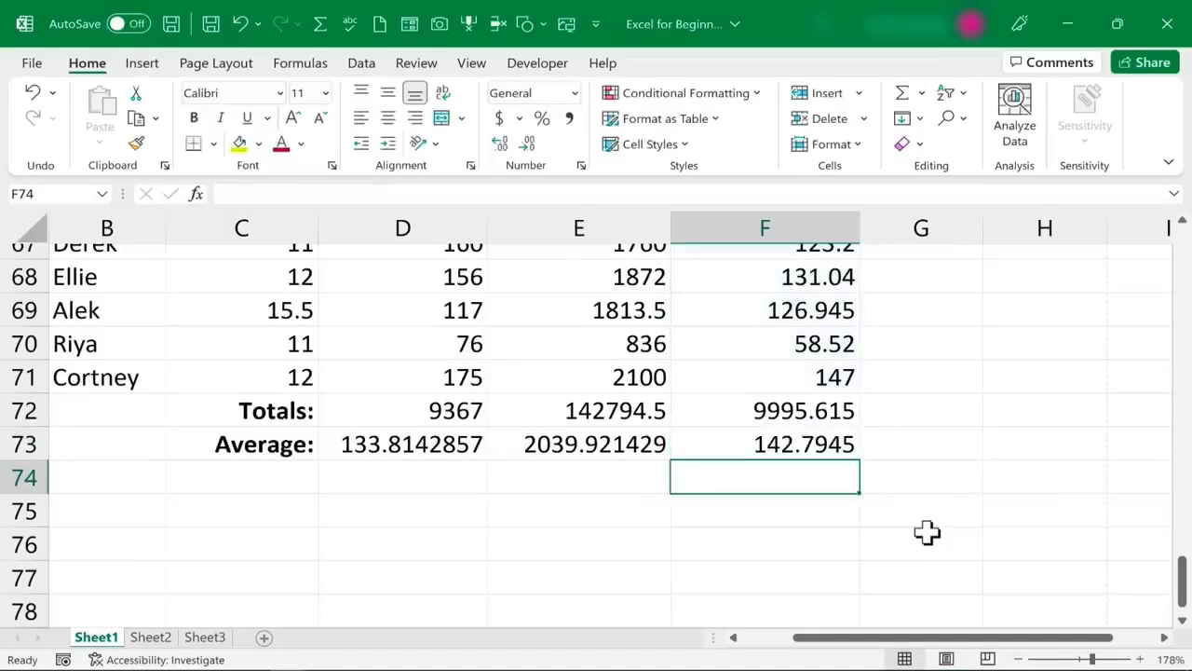
click(926, 531)
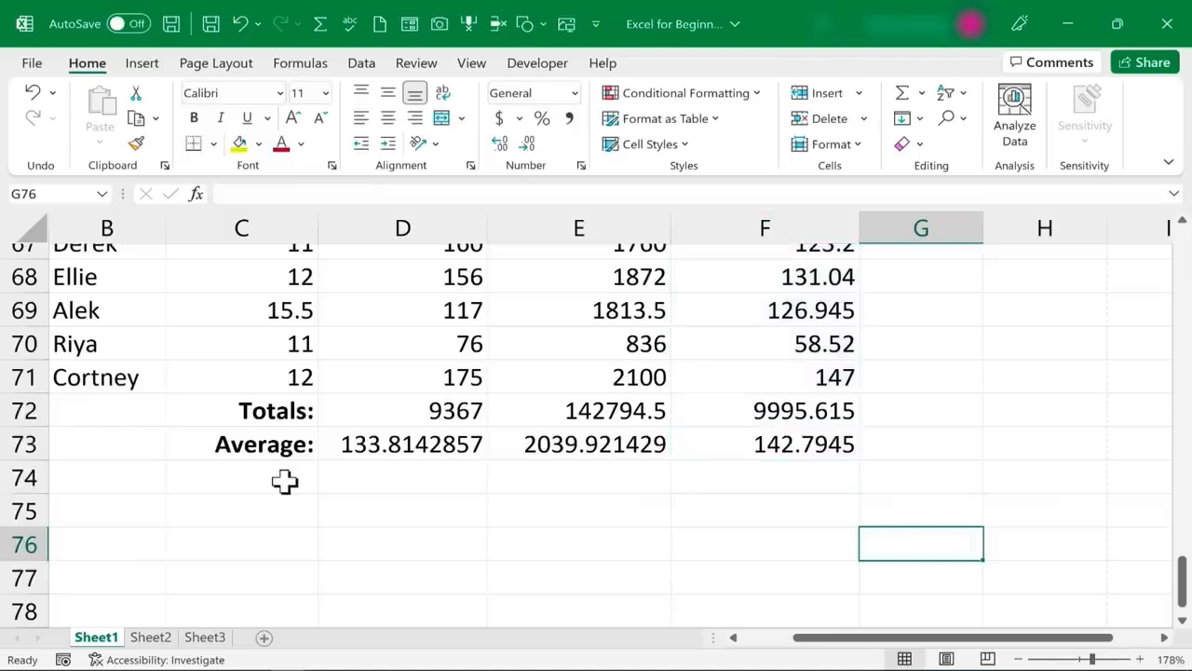
Copy the bold Average label from C73 into C74, C75 and C76
click(284, 480)
key(Up)
key(ctrl+c)
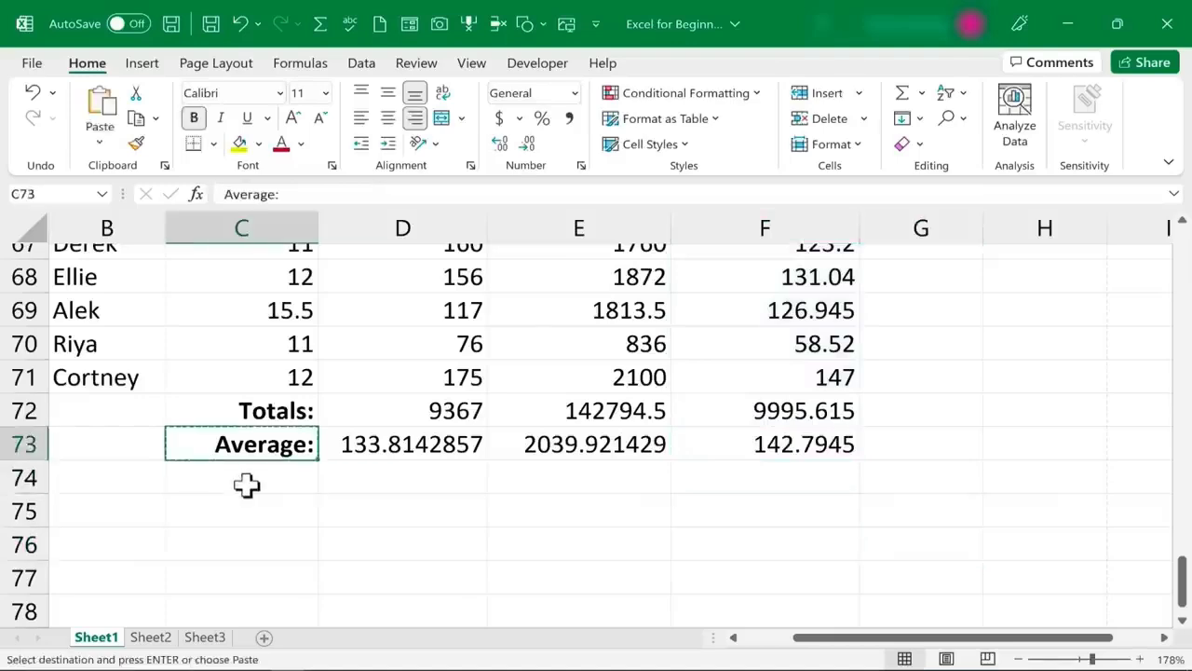
key(Down)
key(ctrl+v)
click(257, 510)
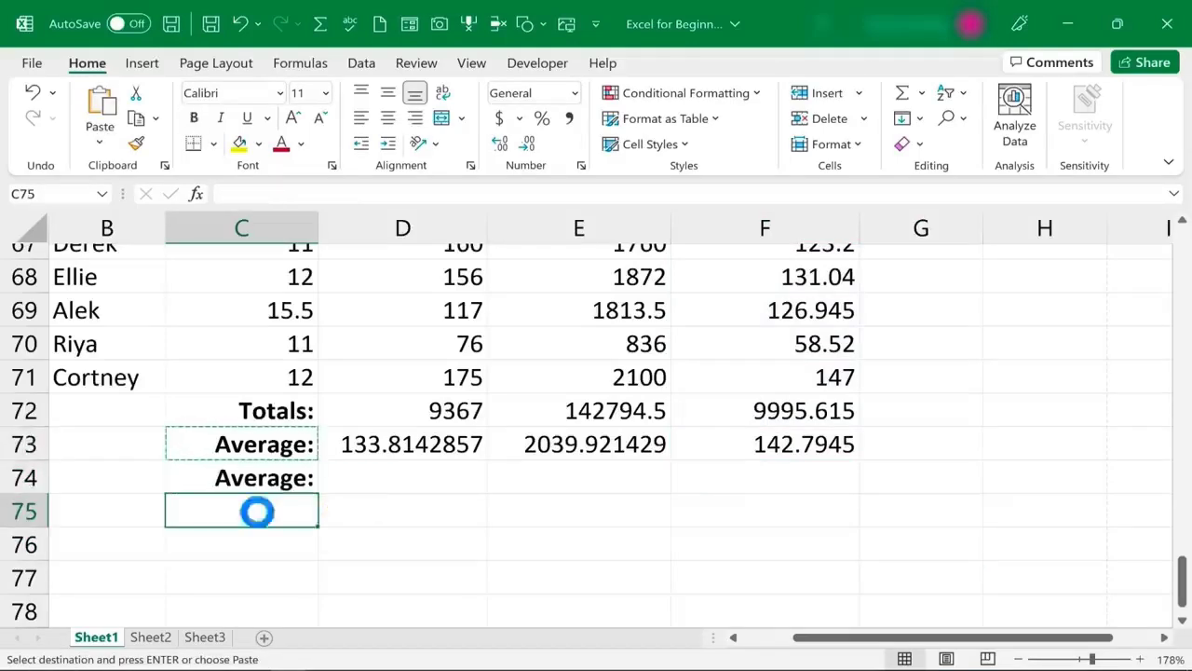
key(ctrl+v)
click(248, 552)
key(ctrl+v)
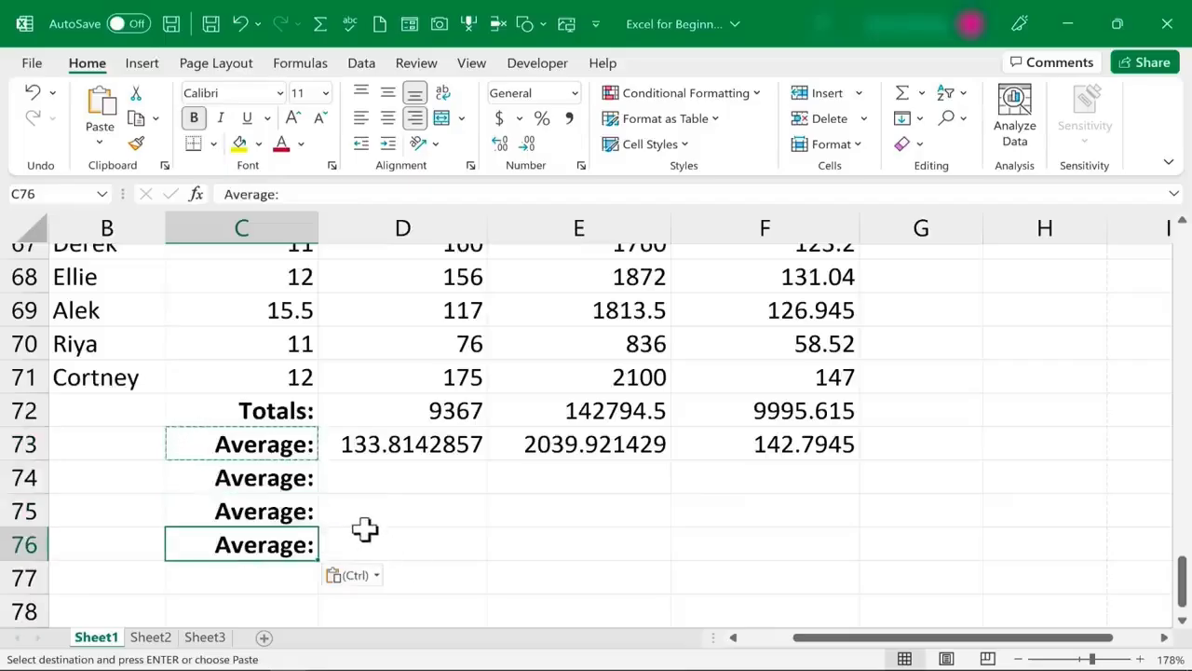
key(Escape)
Relabel C74 as Highest:, C75 as Lowest: and C76 as Number of Employees:
click(274, 476)
text(Highest:)
key(Return)
text(Lowest:)
key(Return)
text(Number of Employees:)
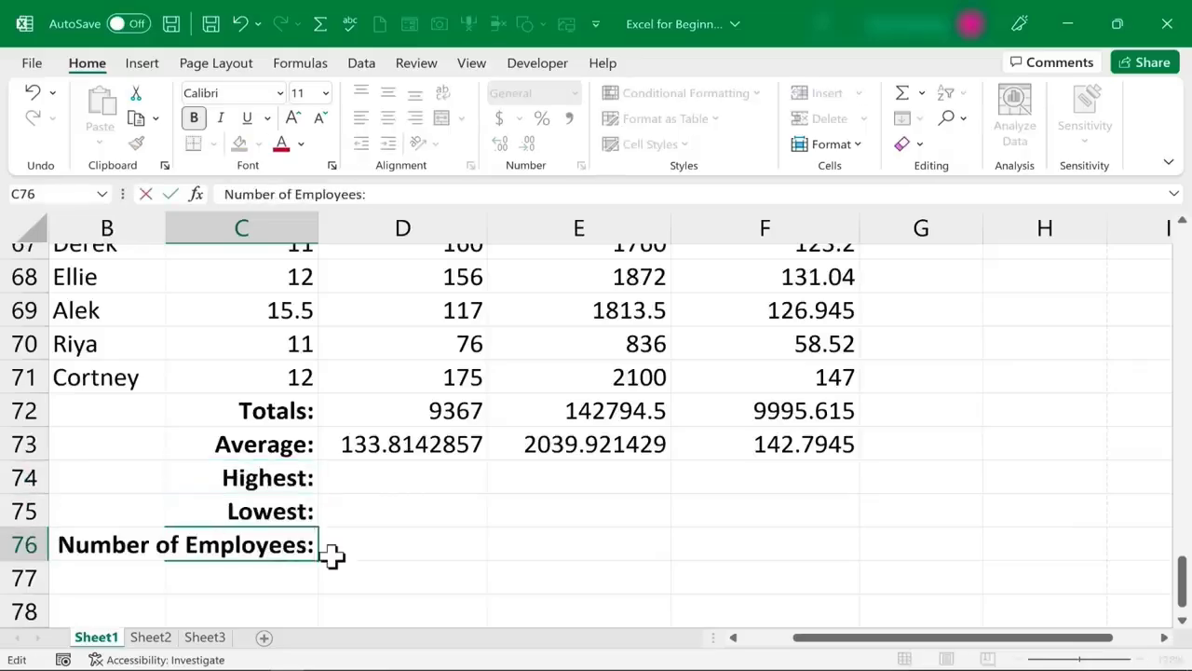
click(332, 554)
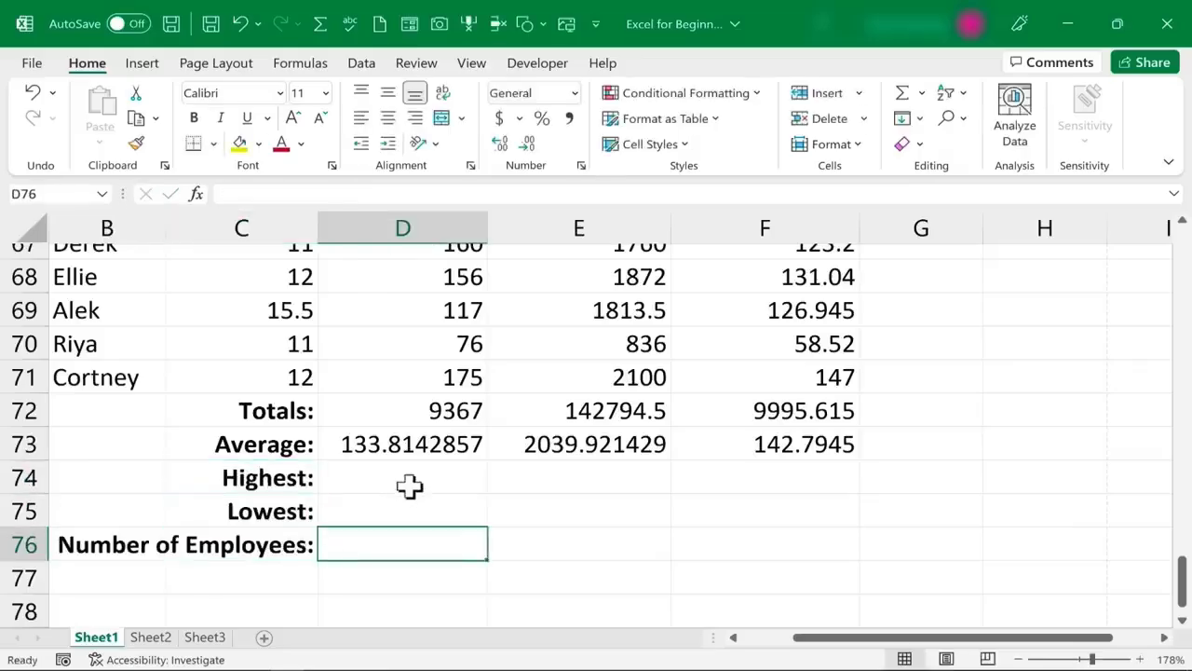
Enter a MAX formula for the Hours Worked range D2:D71 in D74
drag(1184, 572, 1118, 182)
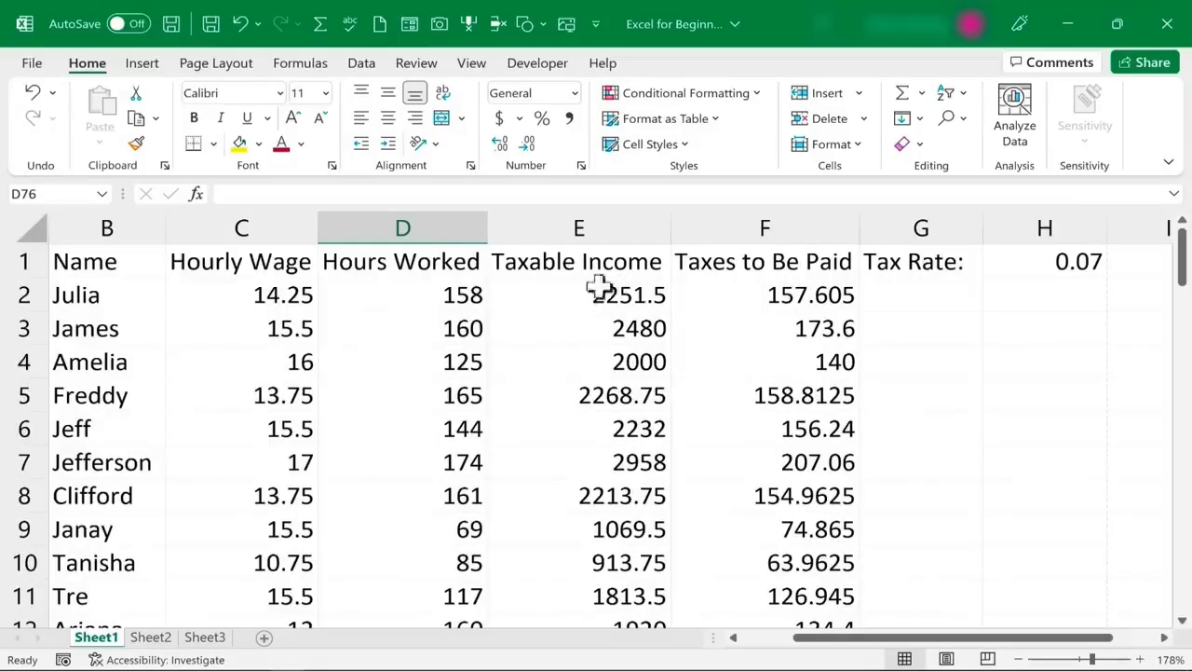
drag(1182, 279, 1184, 578)
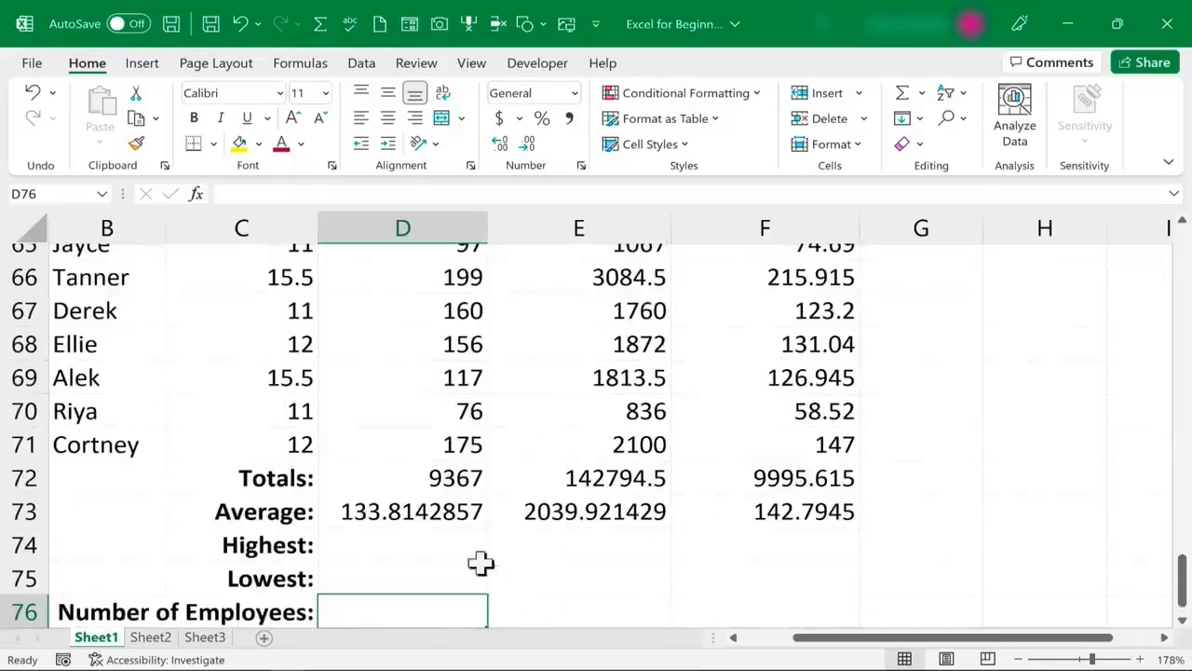
click(426, 536)
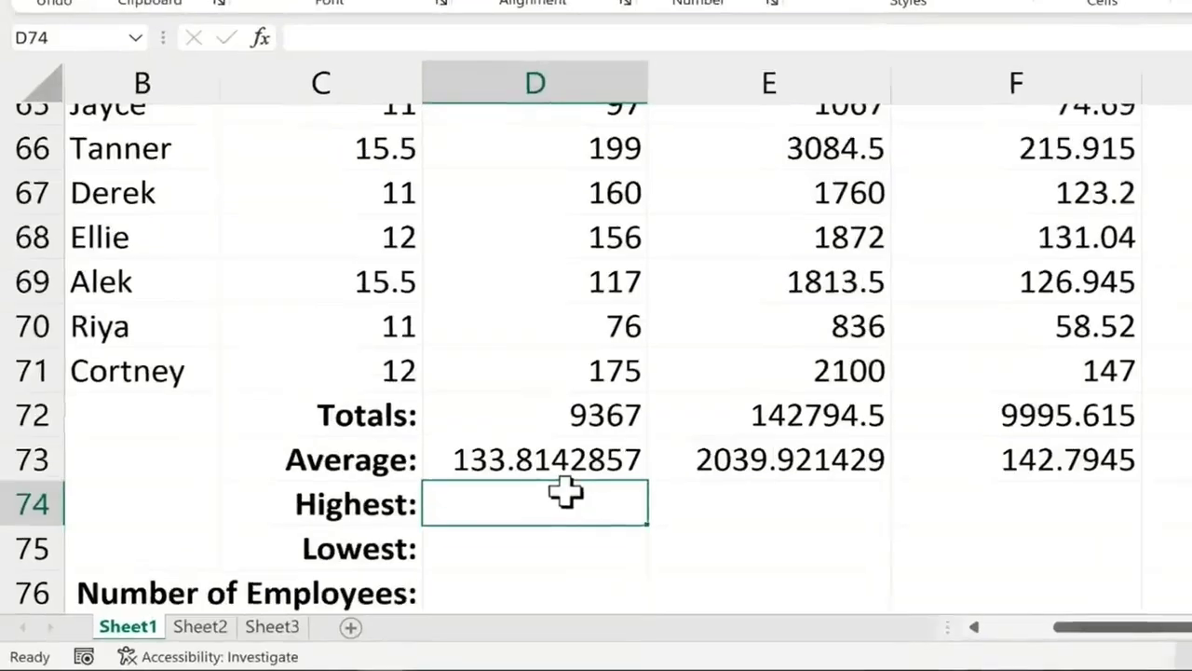
text(=)
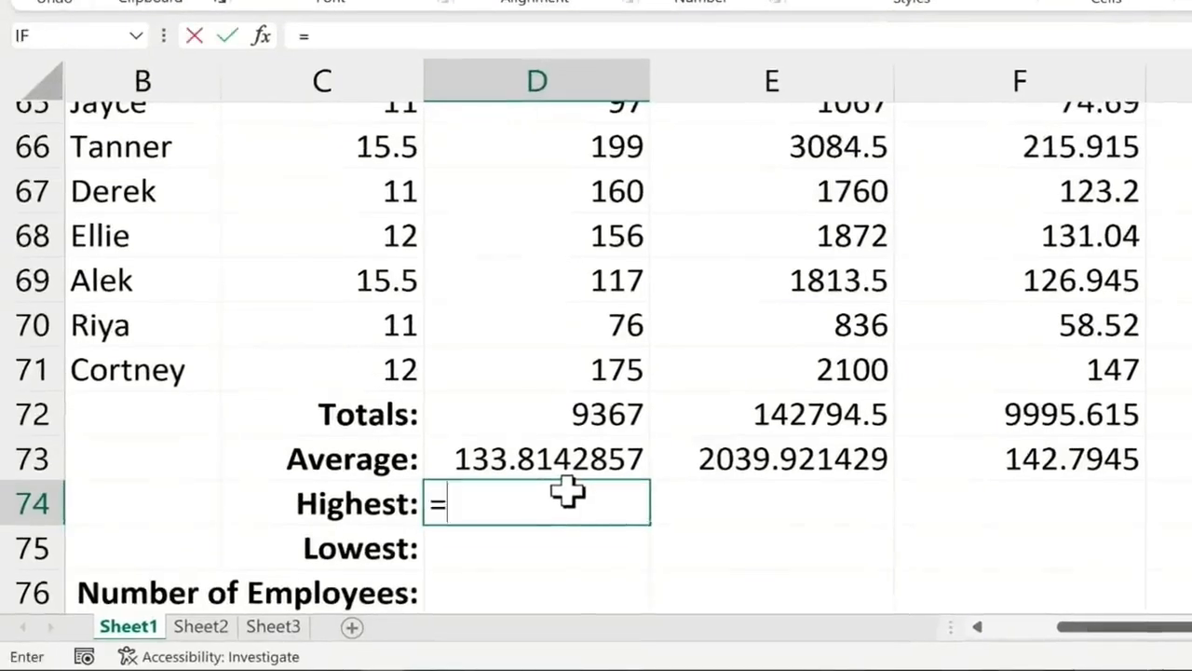
text(max()
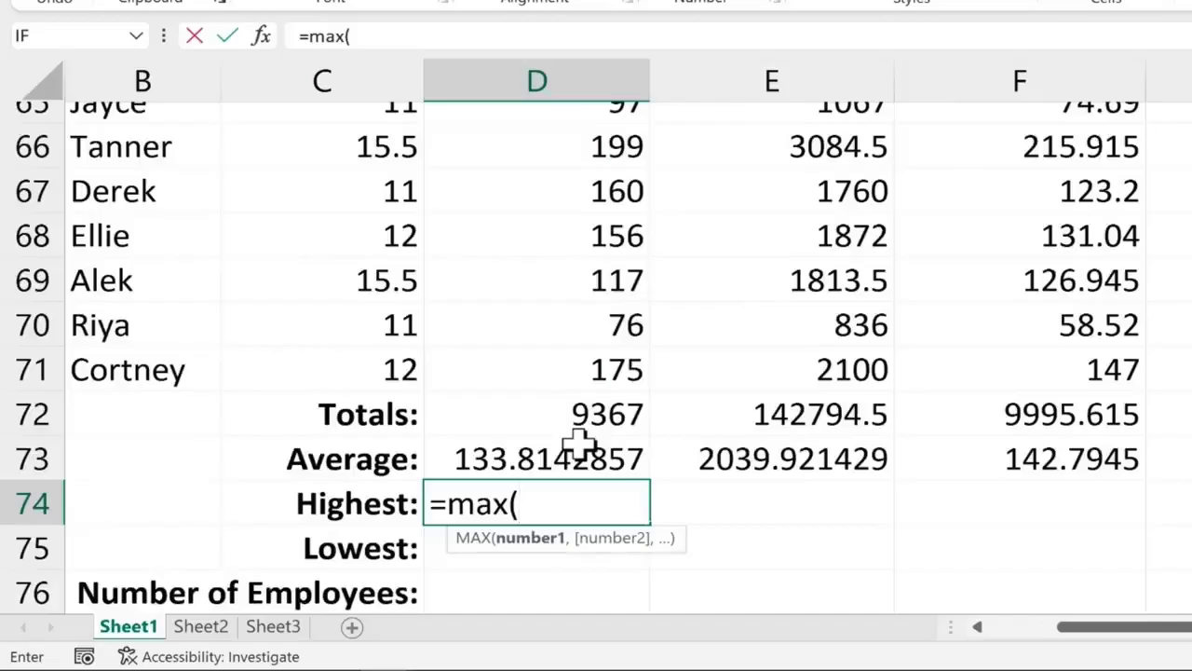
text(d2:d)
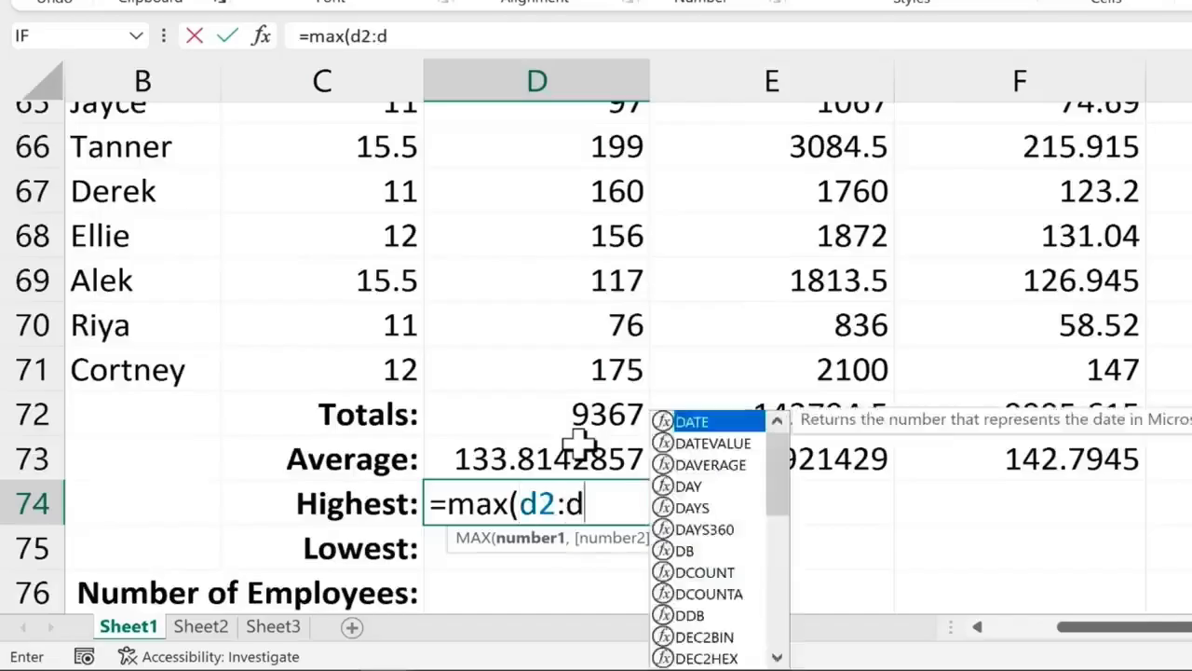
text(71))
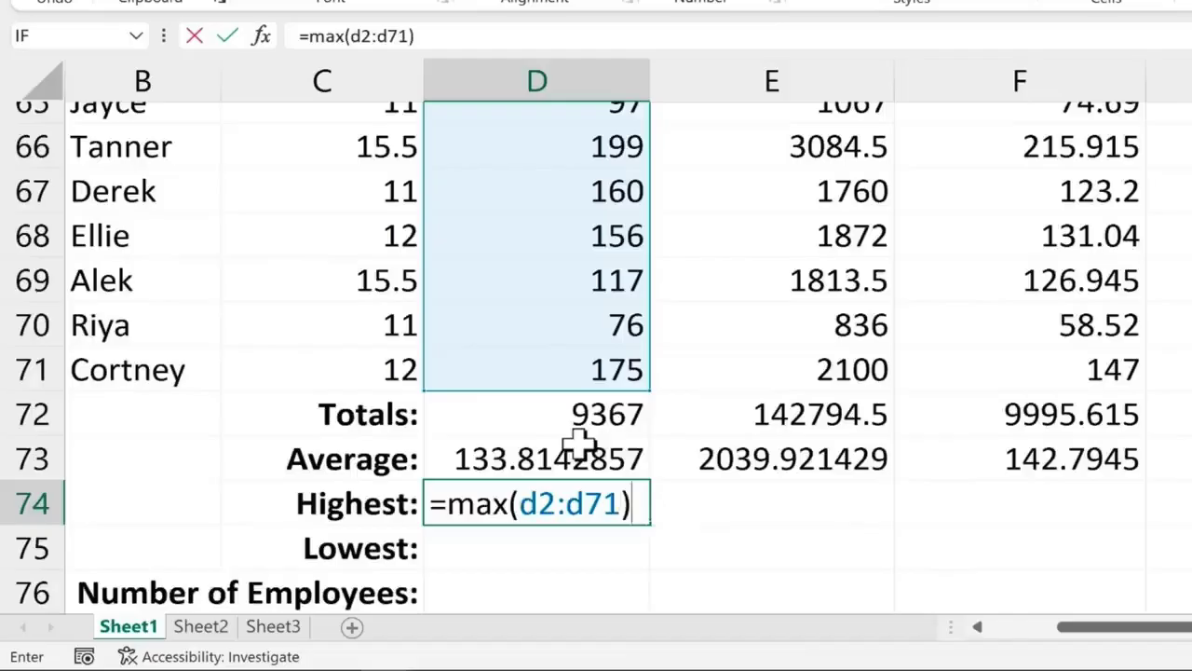
key(Return)
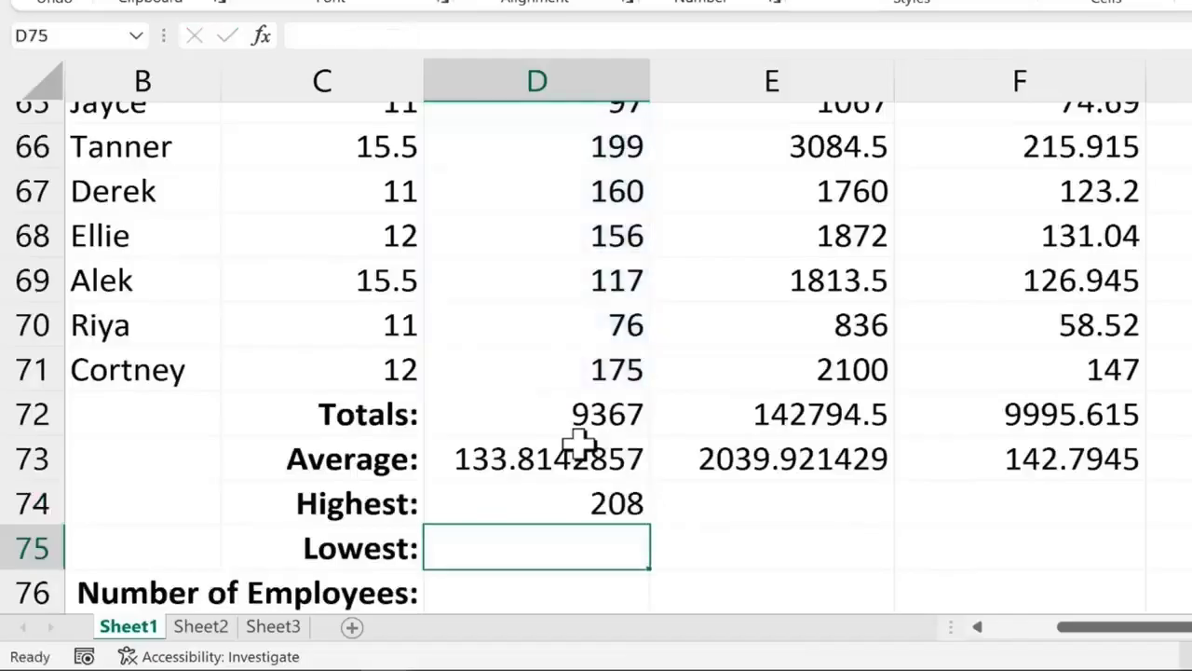
Fill the MAX formula from D74 across to F74 and check the copied formulas
click(640, 518)
drag(653, 524, 1083, 520)
click(1033, 508)
scroll(830, 532, up, 1)
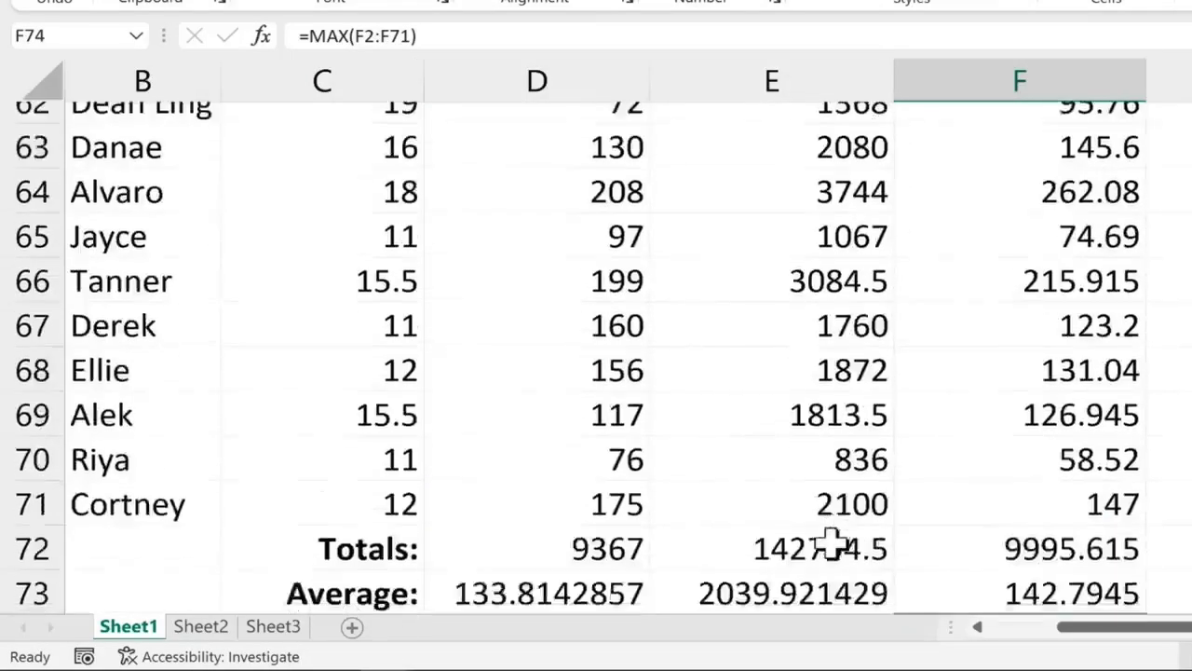
scroll(830, 544, down, 1)
click(816, 500)
click(1109, 505)
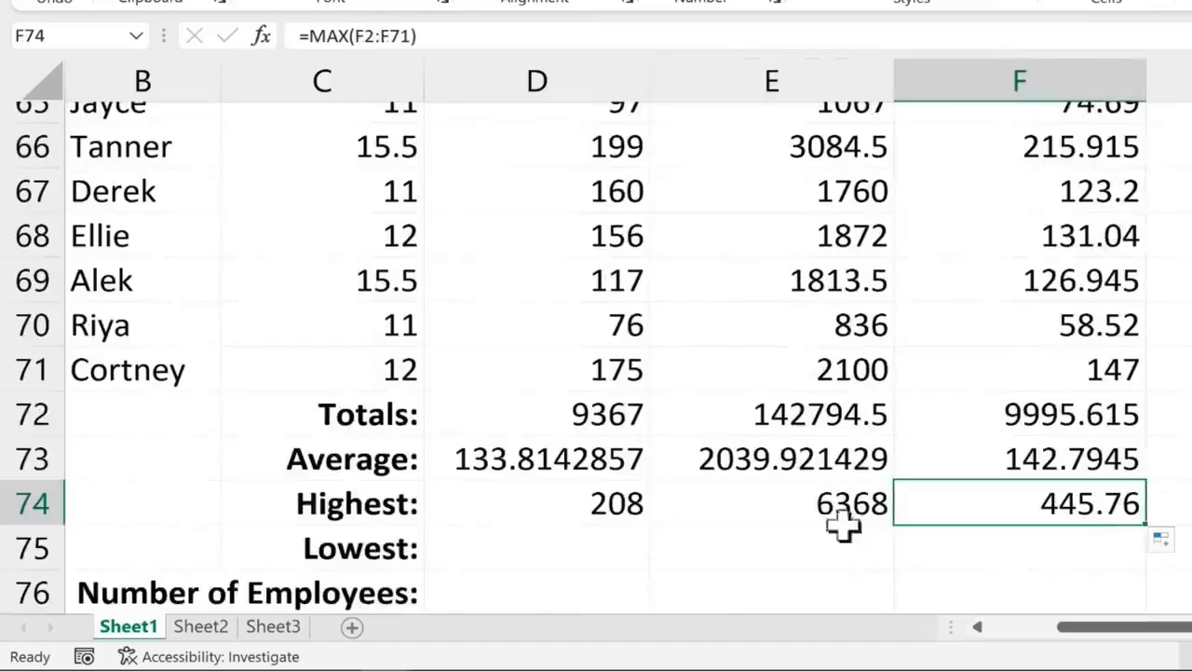
Enter a MIN formula for D2:D71 in D75 and fill it across to F75
scroll(708, 475, down, 1)
click(596, 420)
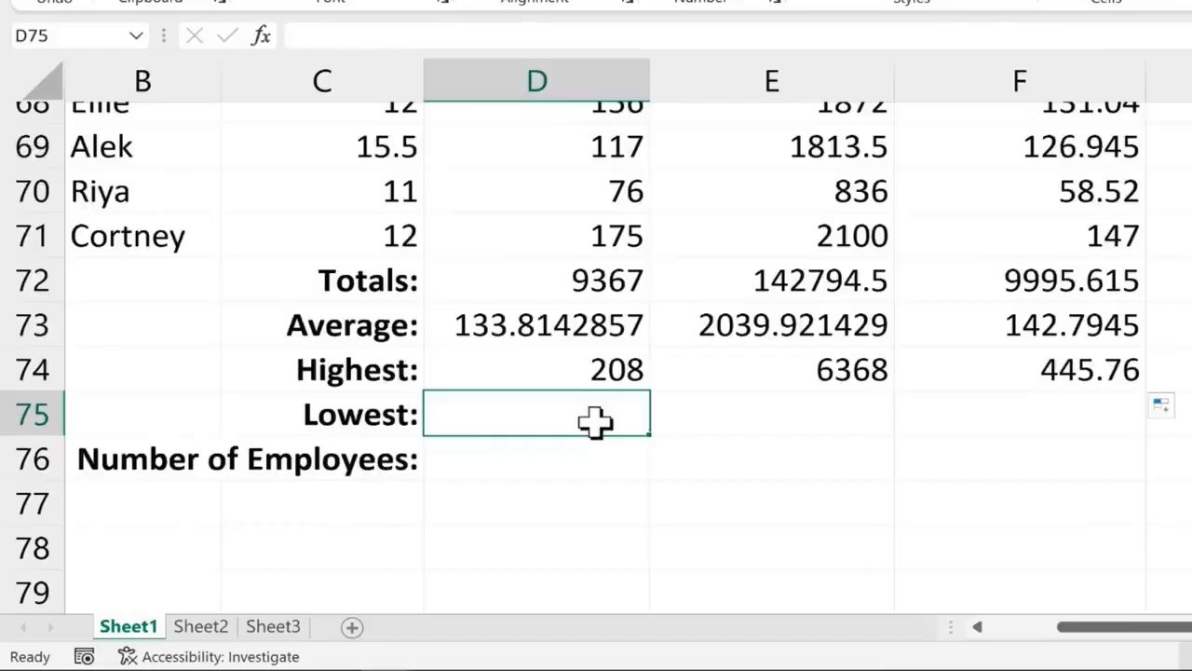
text(=min)
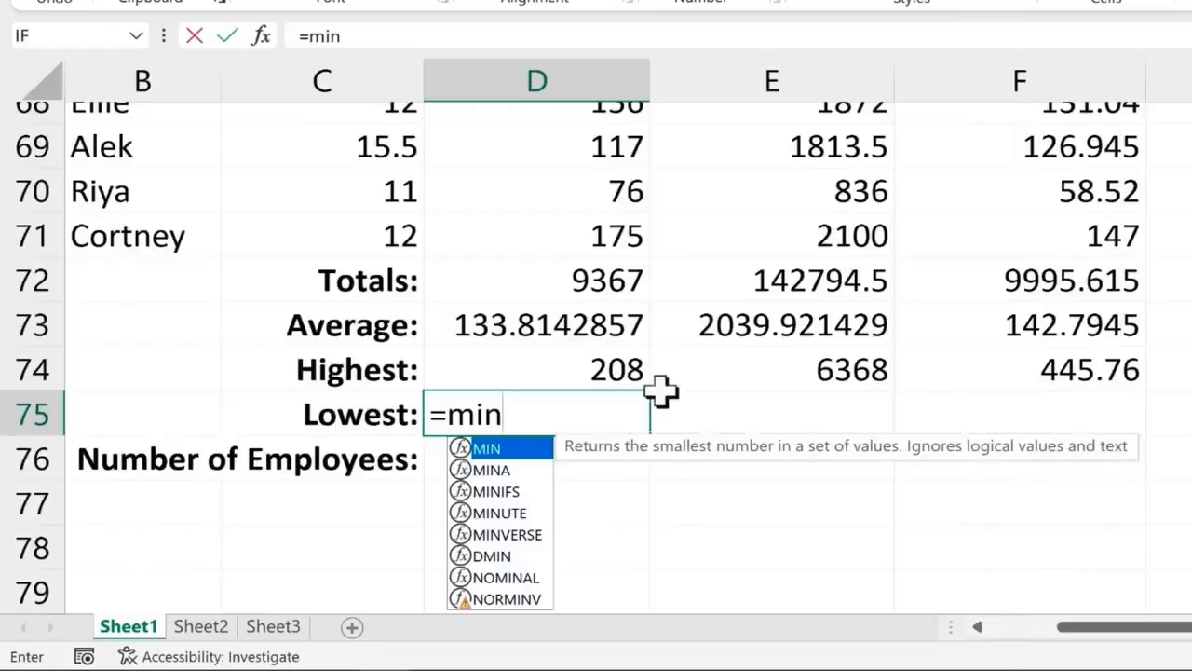
text((d2)
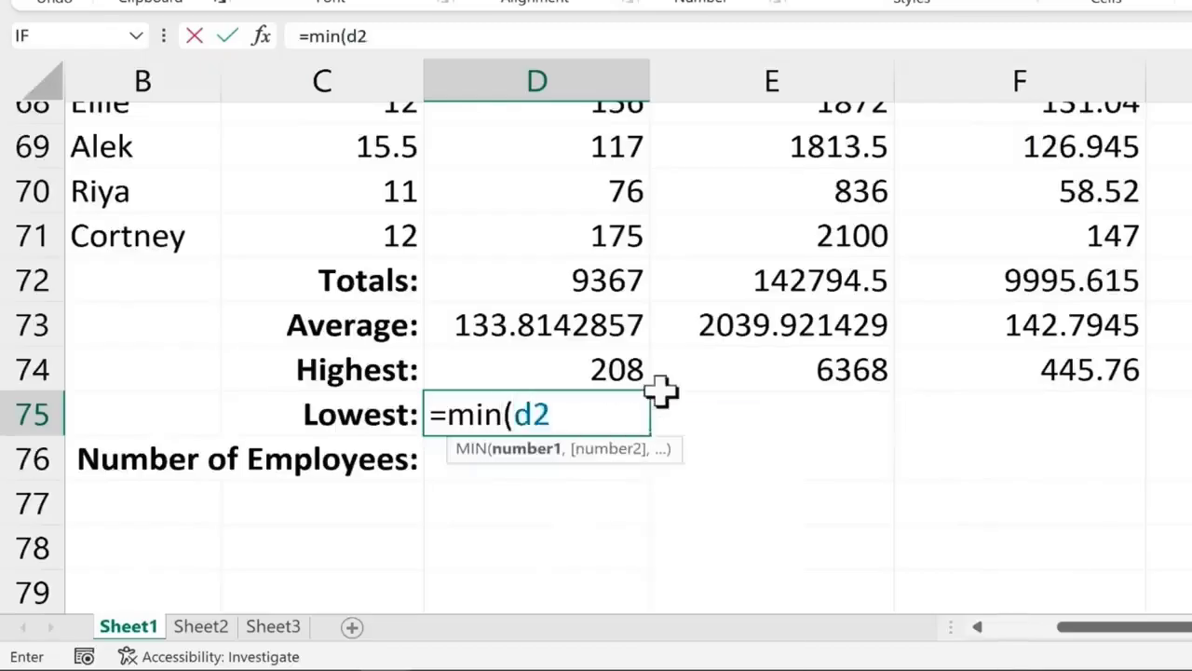
text(:d71)
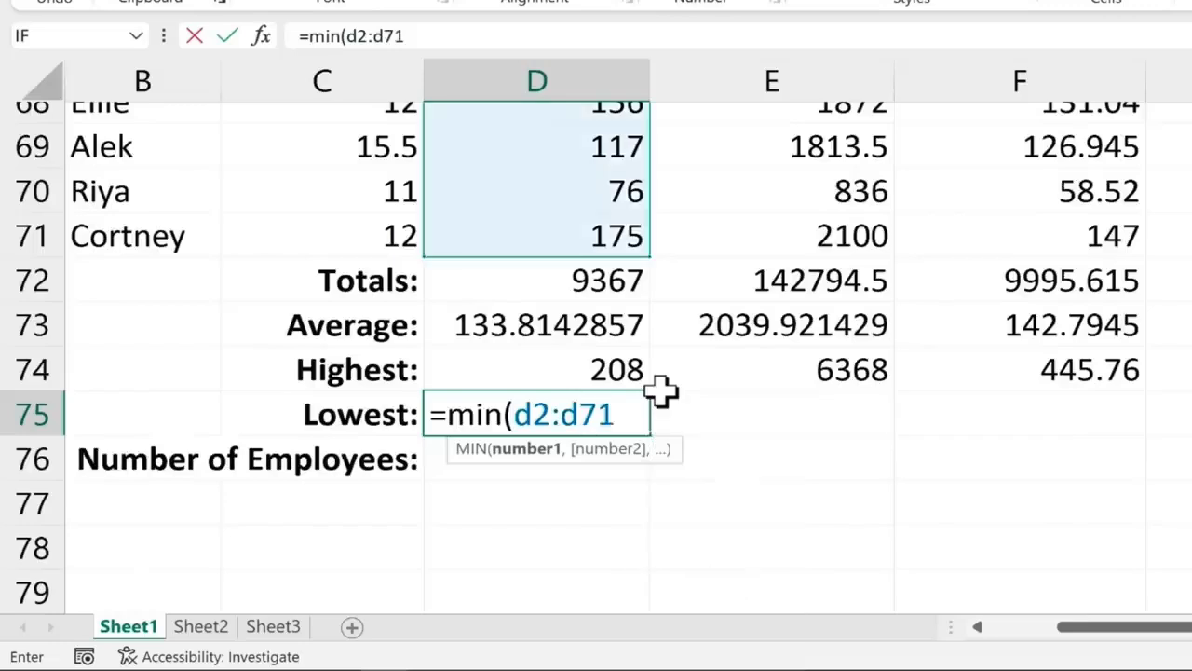
key(Return)
key(Up)
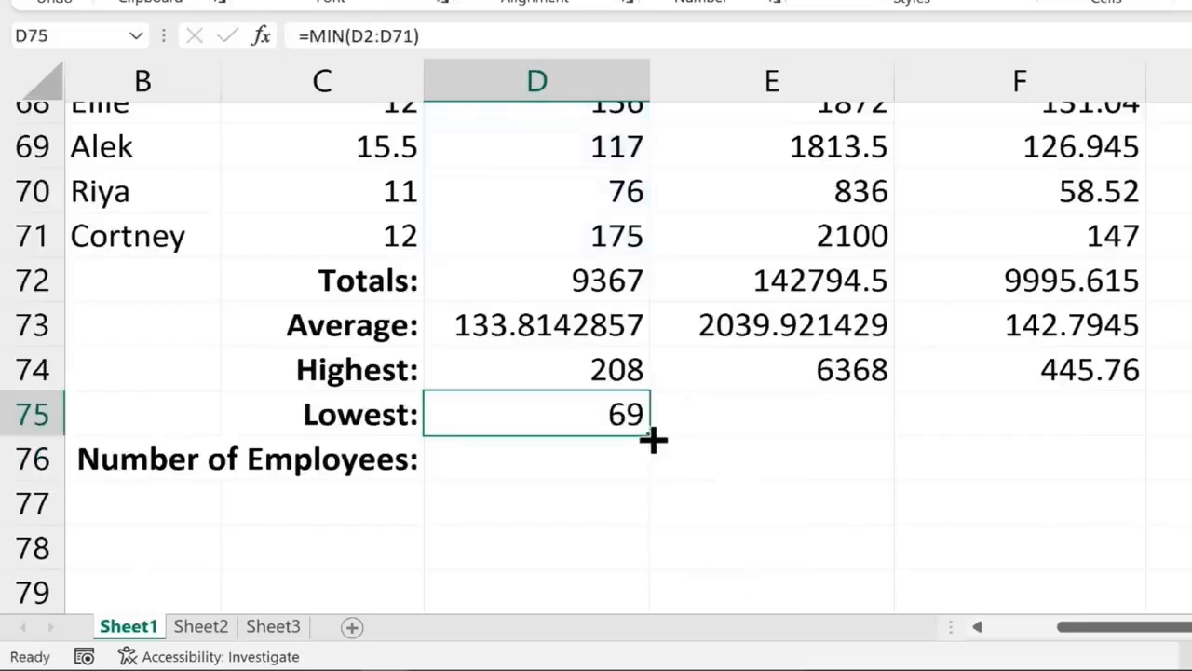
drag(652, 440, 1153, 451)
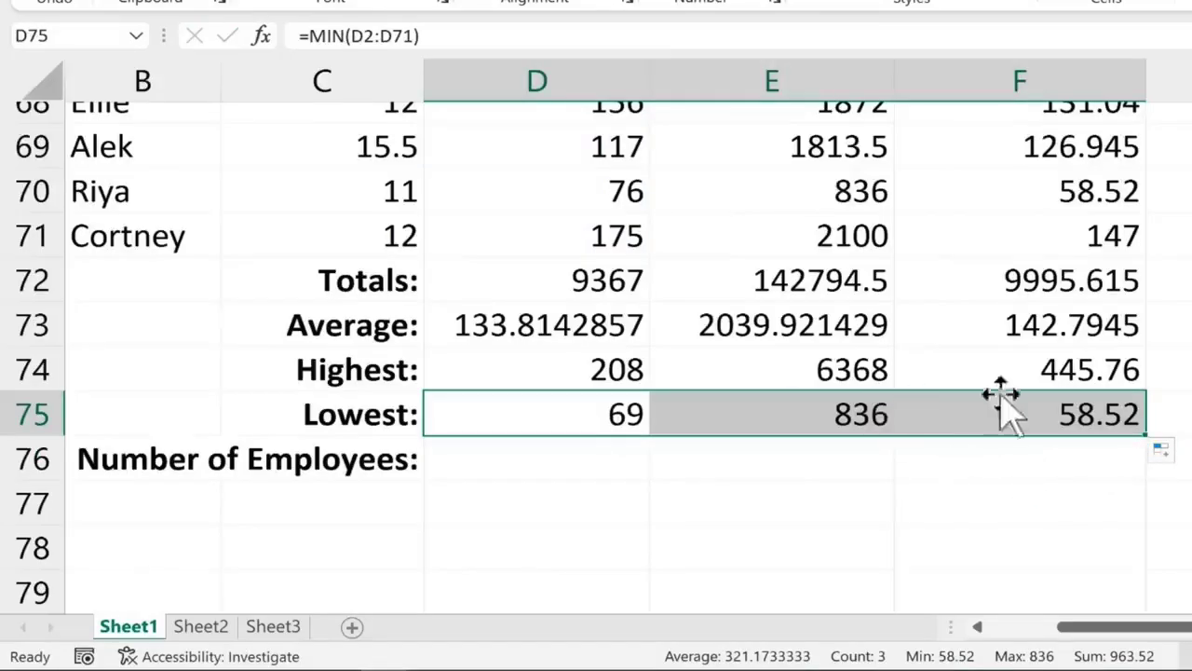
Enter a COUNT formula for the range D2:D71 in D76 beside the Number of Employees label
click(549, 458)
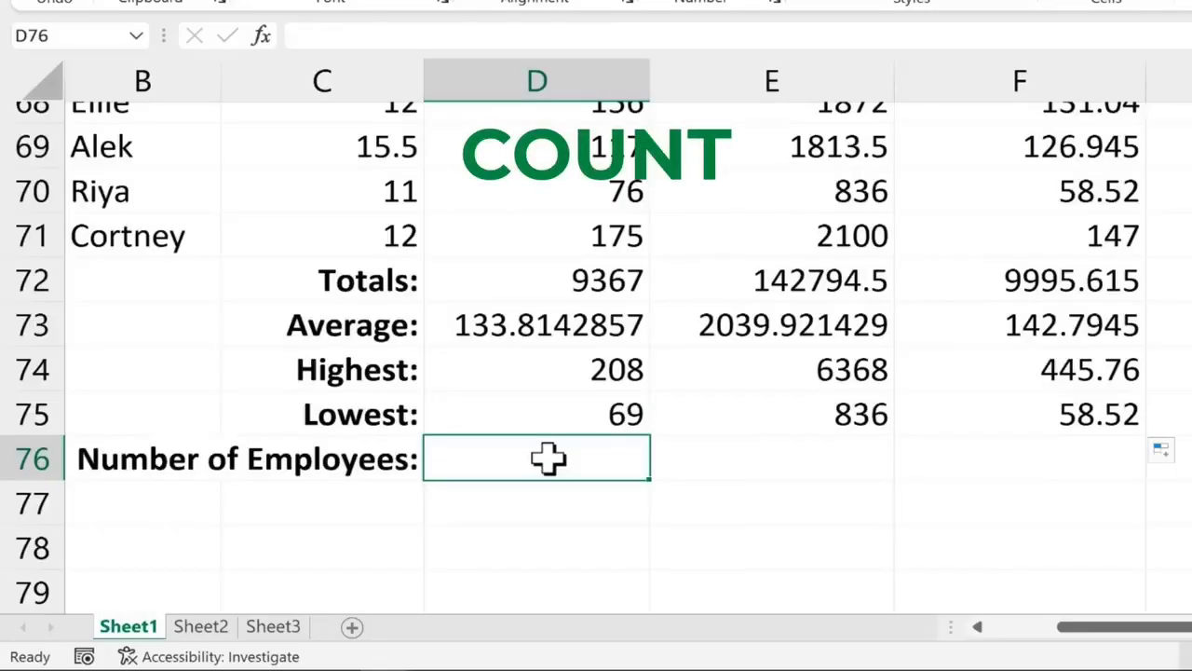
drag(1122, 626, 896, 627)
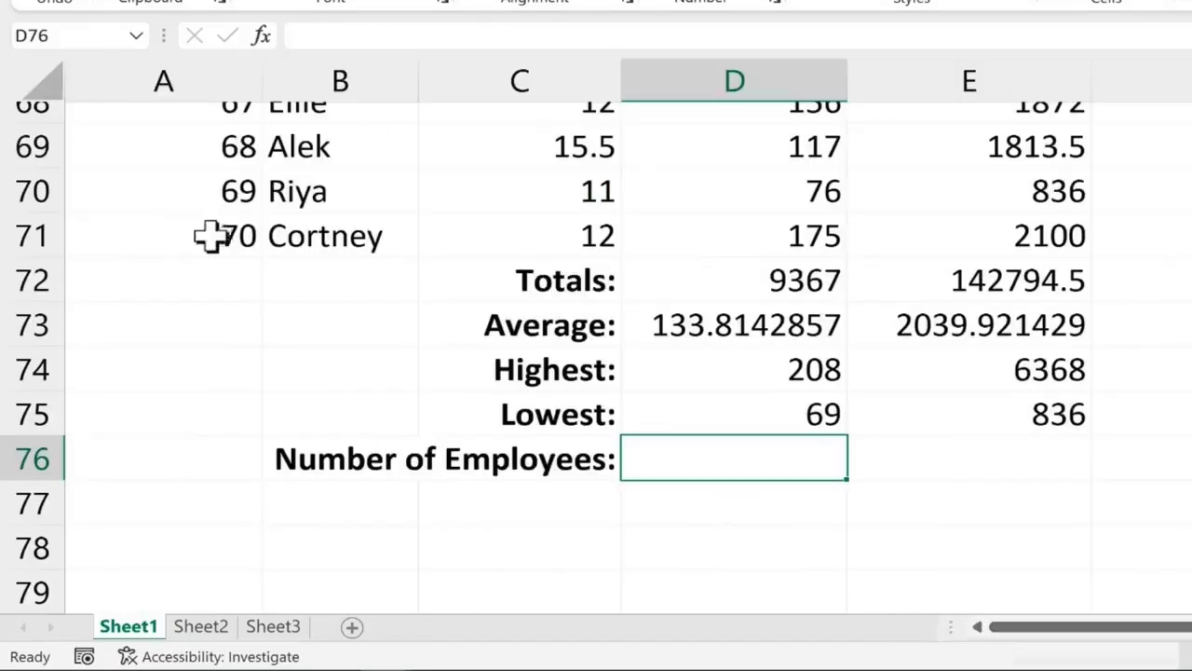
drag(1060, 627, 1116, 627)
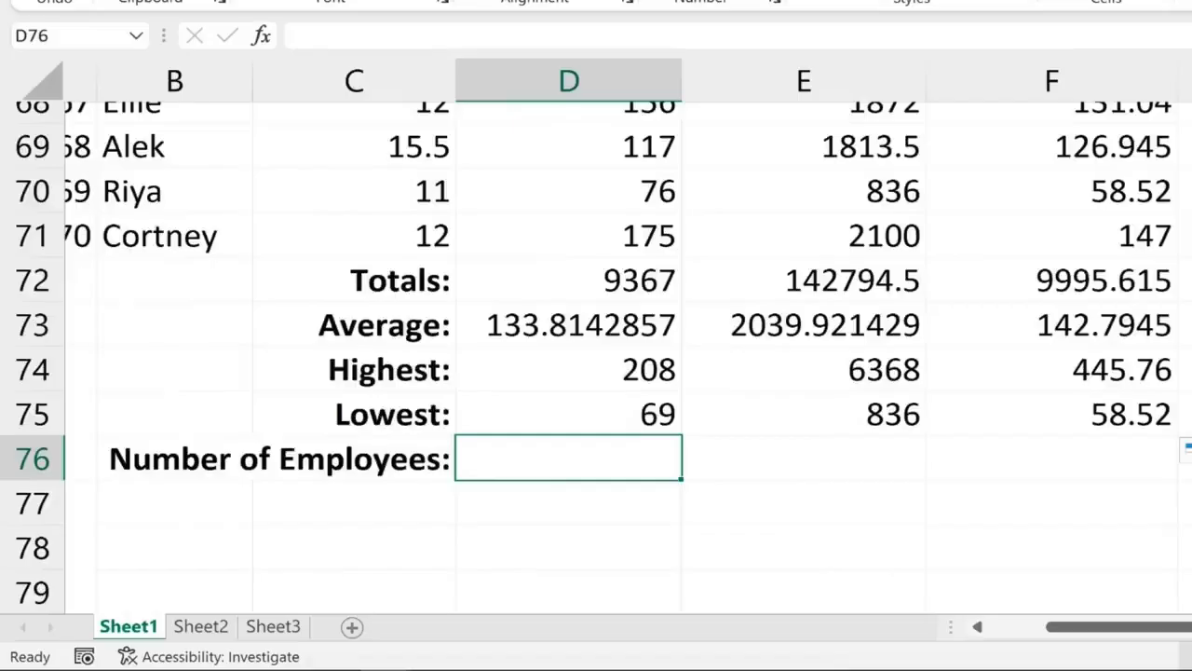
text(=count)
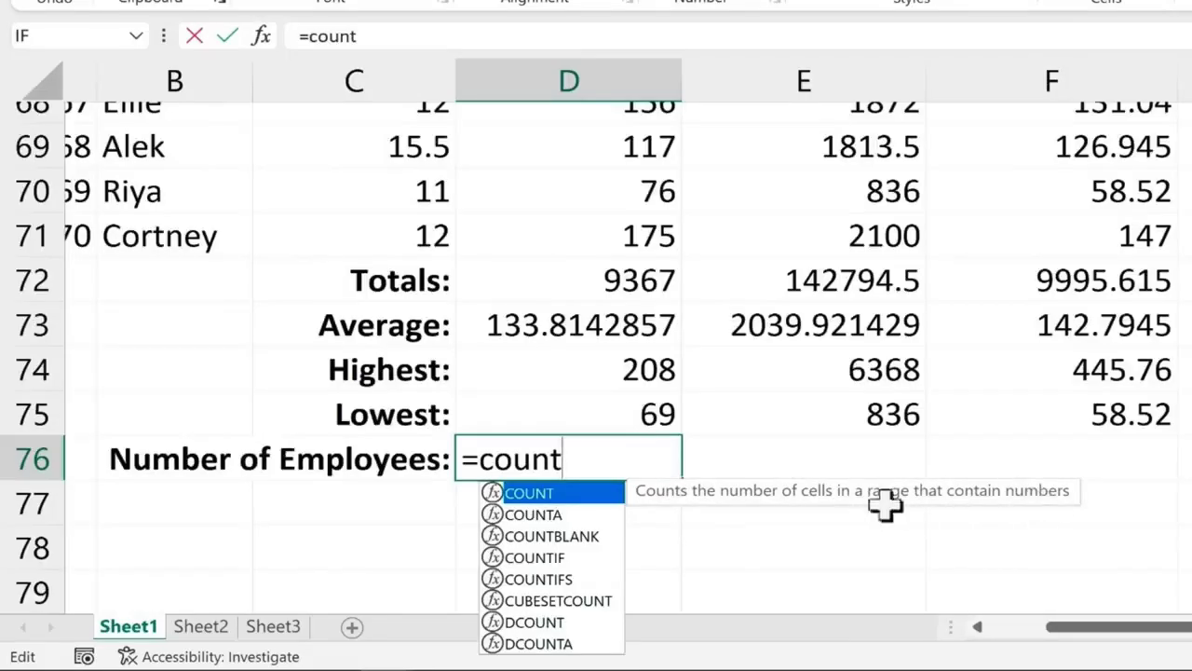
text((d)
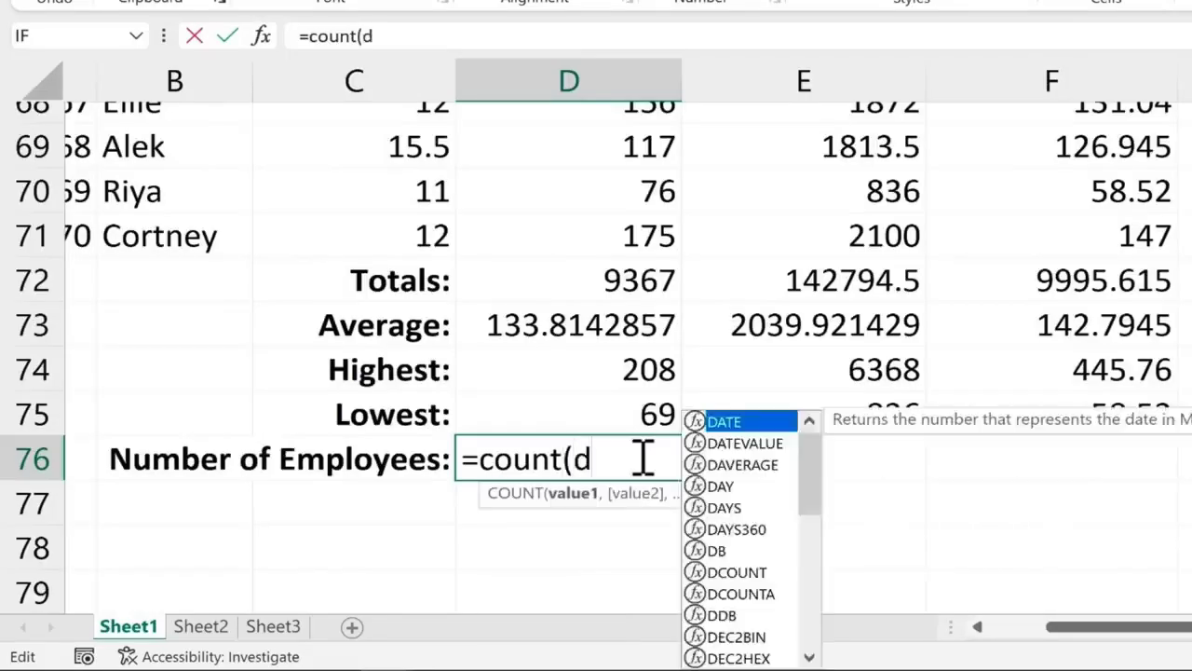
text(2:d)
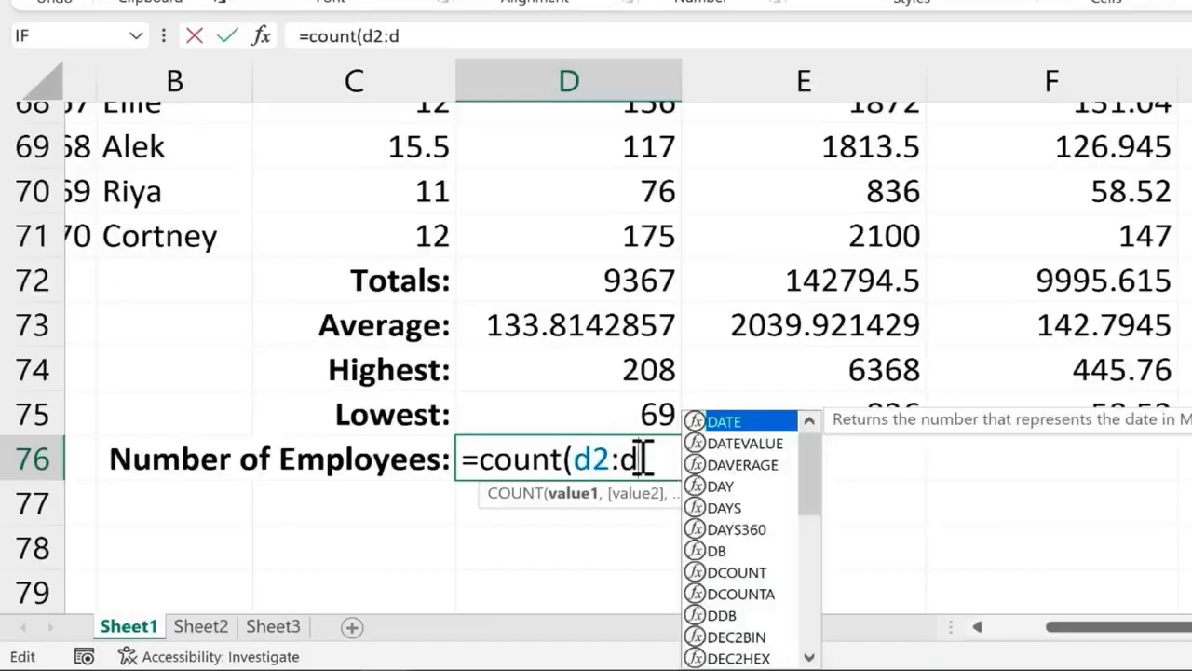
text(71))
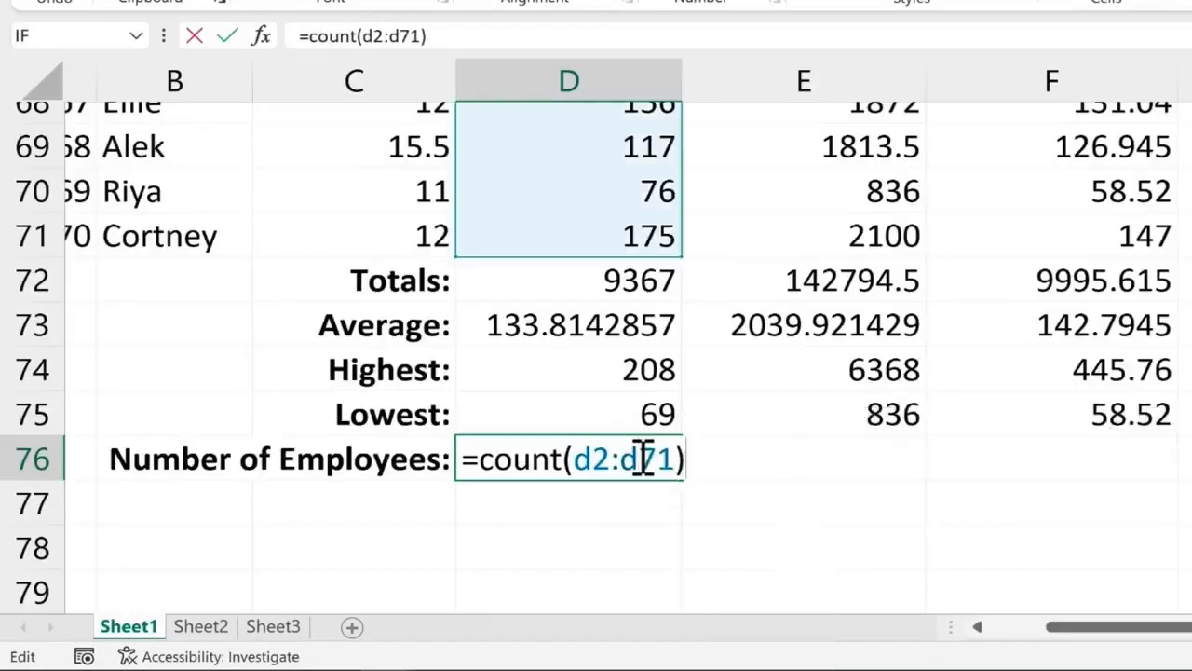
key(Return)
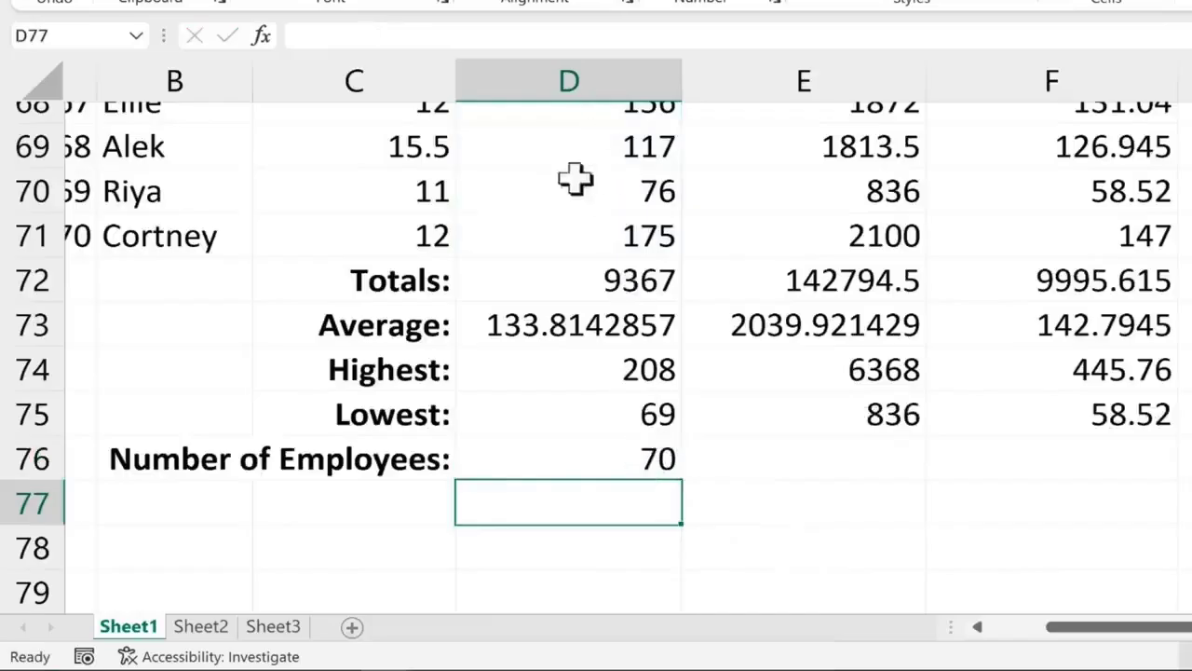
Fill the COUNT formula from D76 across to F76
click(647, 456)
drag(684, 480, 1174, 495)
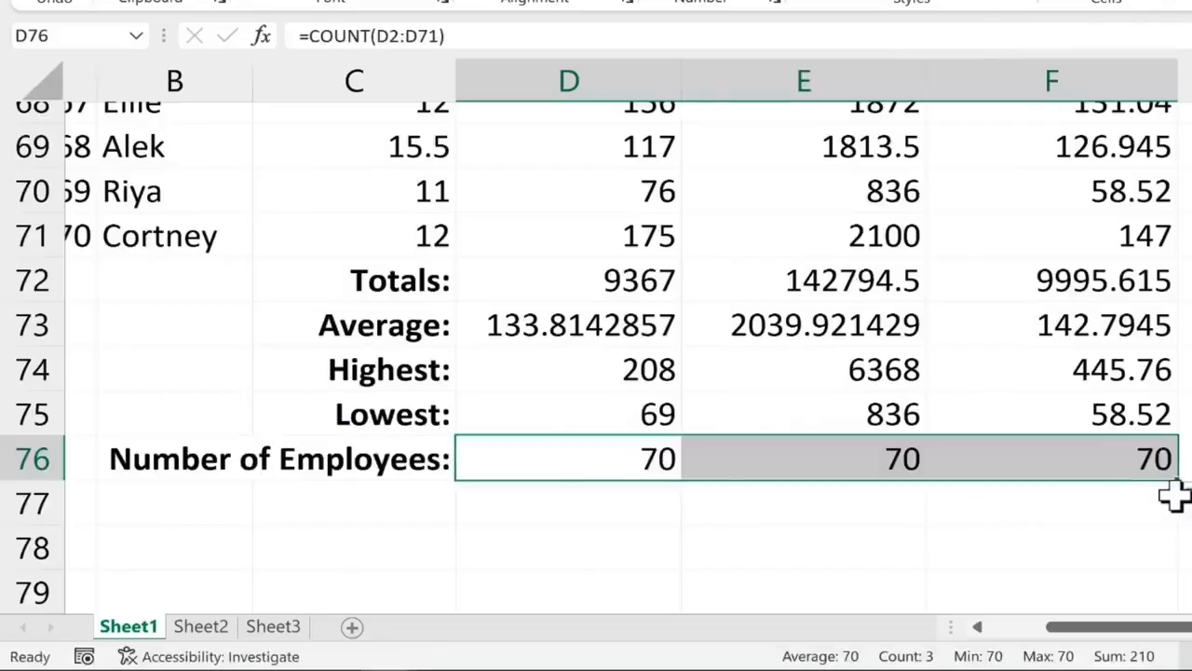
click(1093, 487)
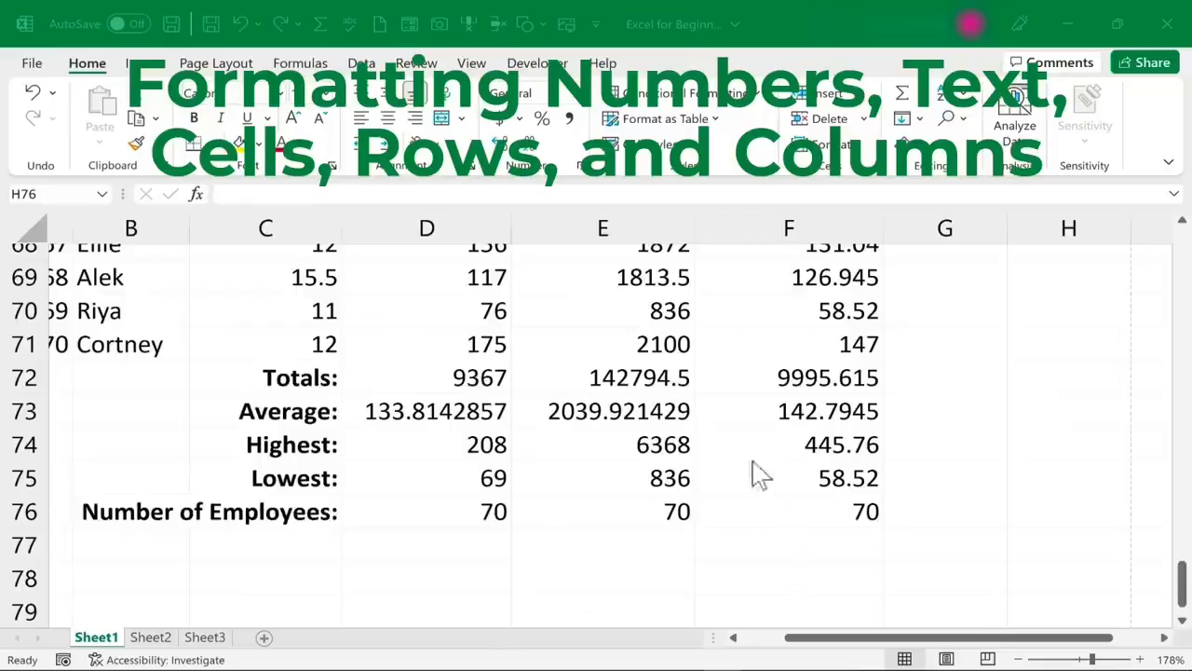
Examine the unformatted Hourly Wage, Hours Worked and Taxable Income values in the first rows of the payroll sheet
scroll(759, 475, up, 20)
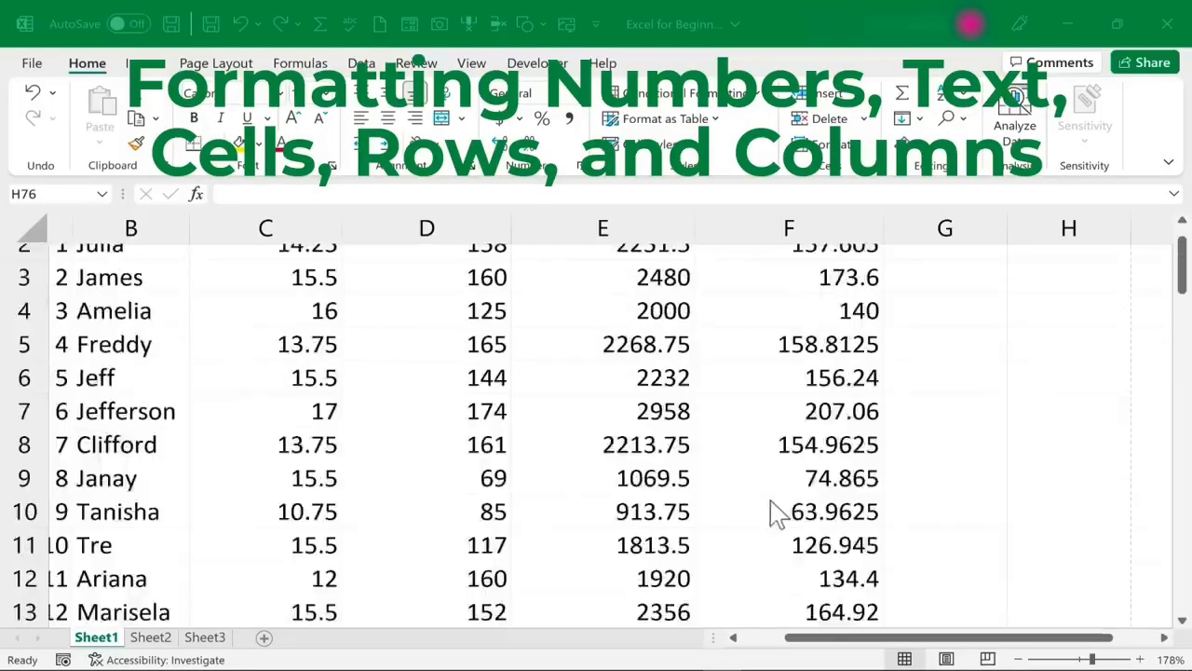
scroll(773, 512, up, 1)
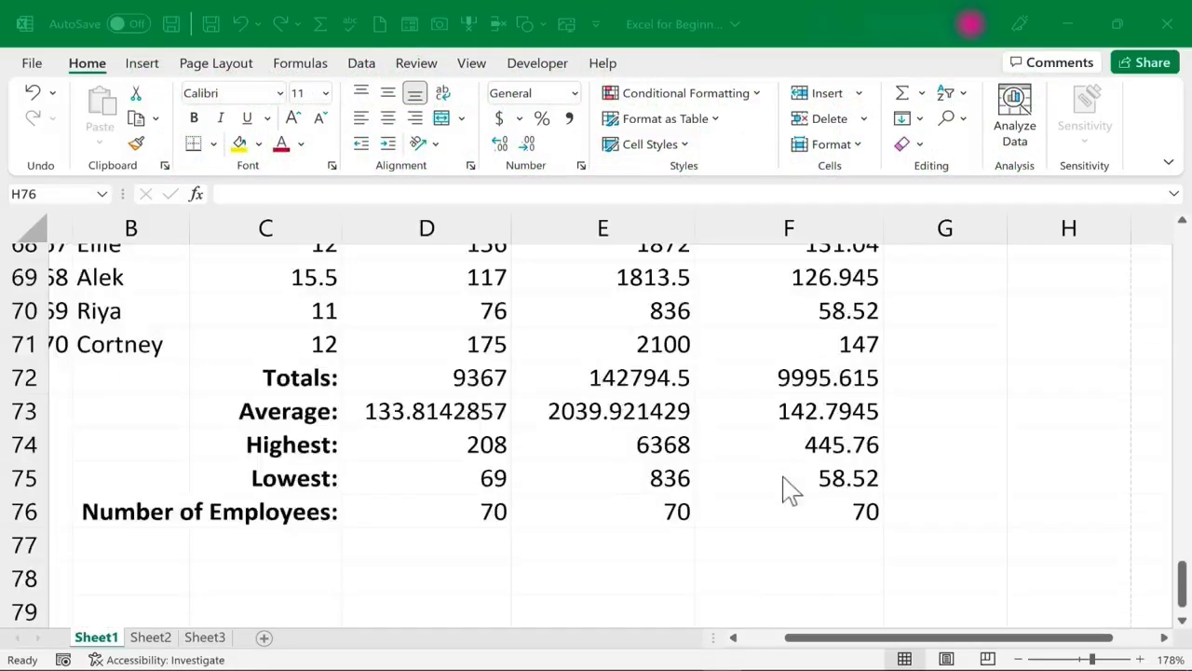
scroll(788, 494, up, 10)
scroll(783, 503, up, 12)
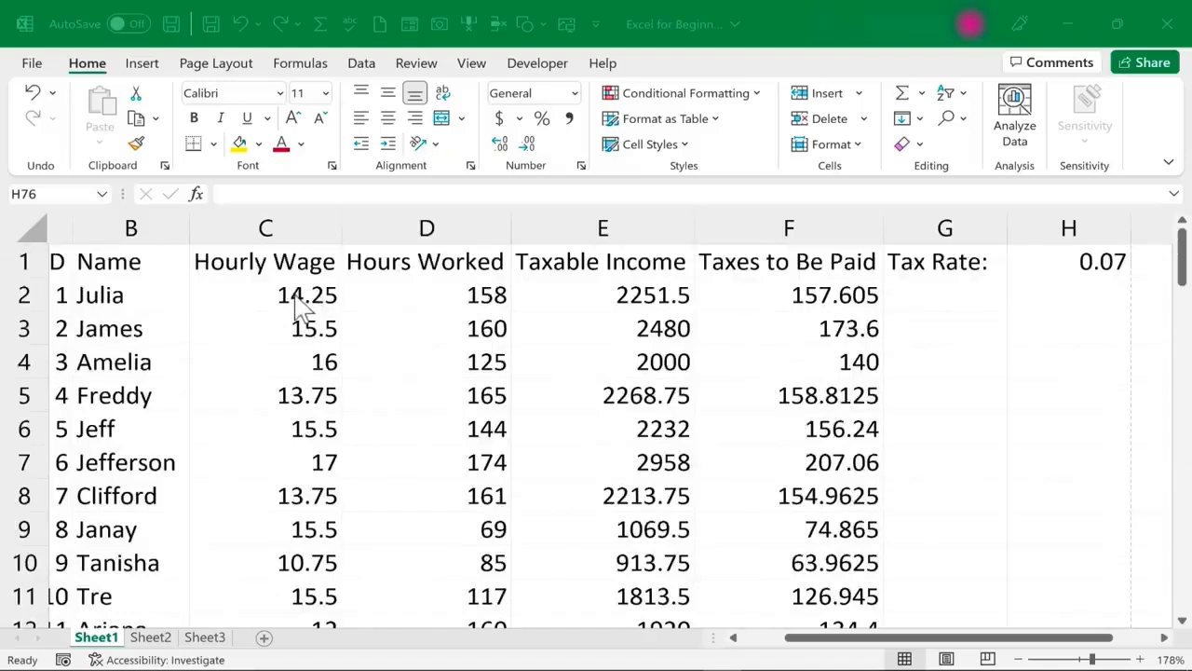
click(298, 303)
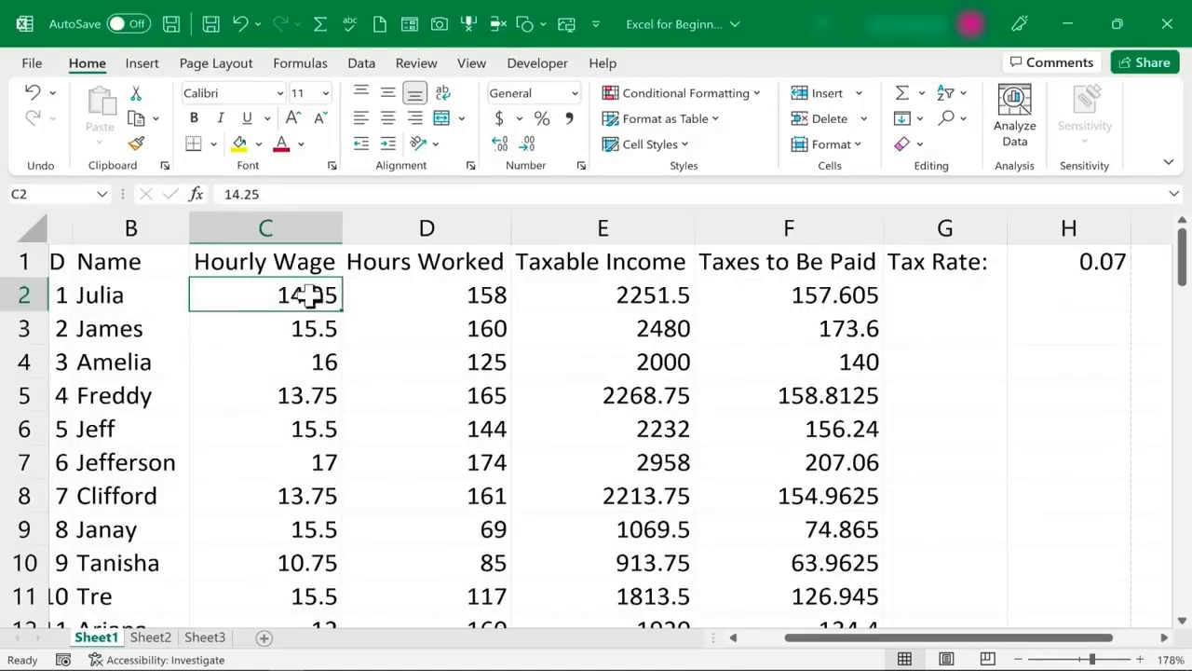
click(588, 304)
click(450, 295)
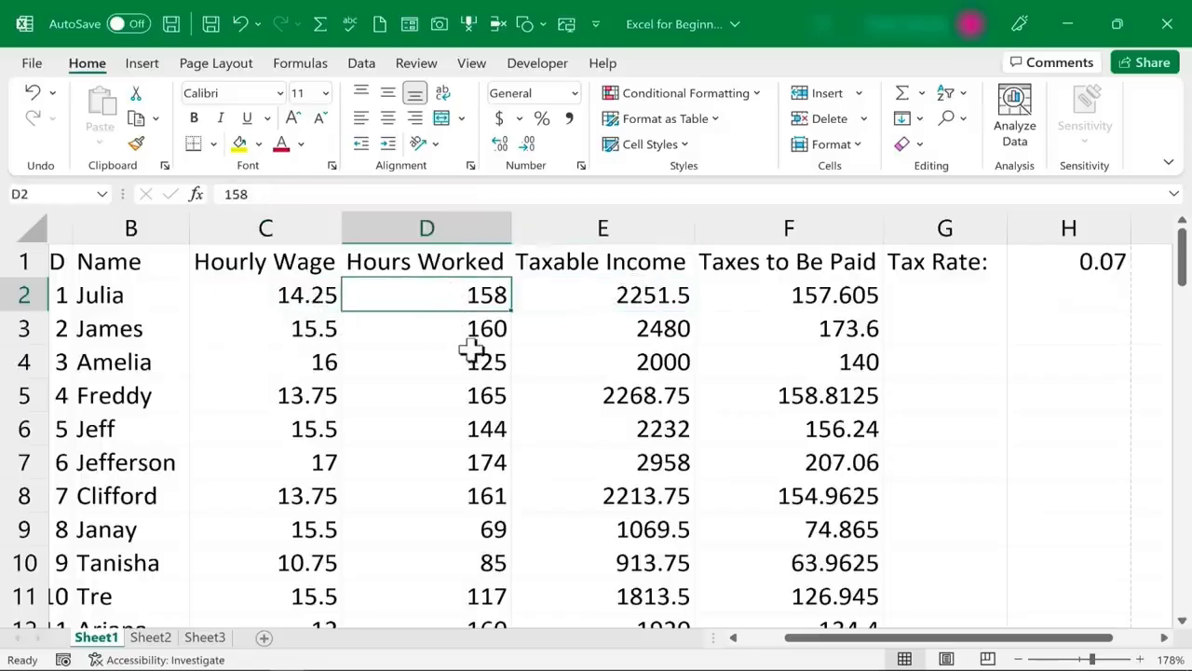
drag(828, 640, 737, 649)
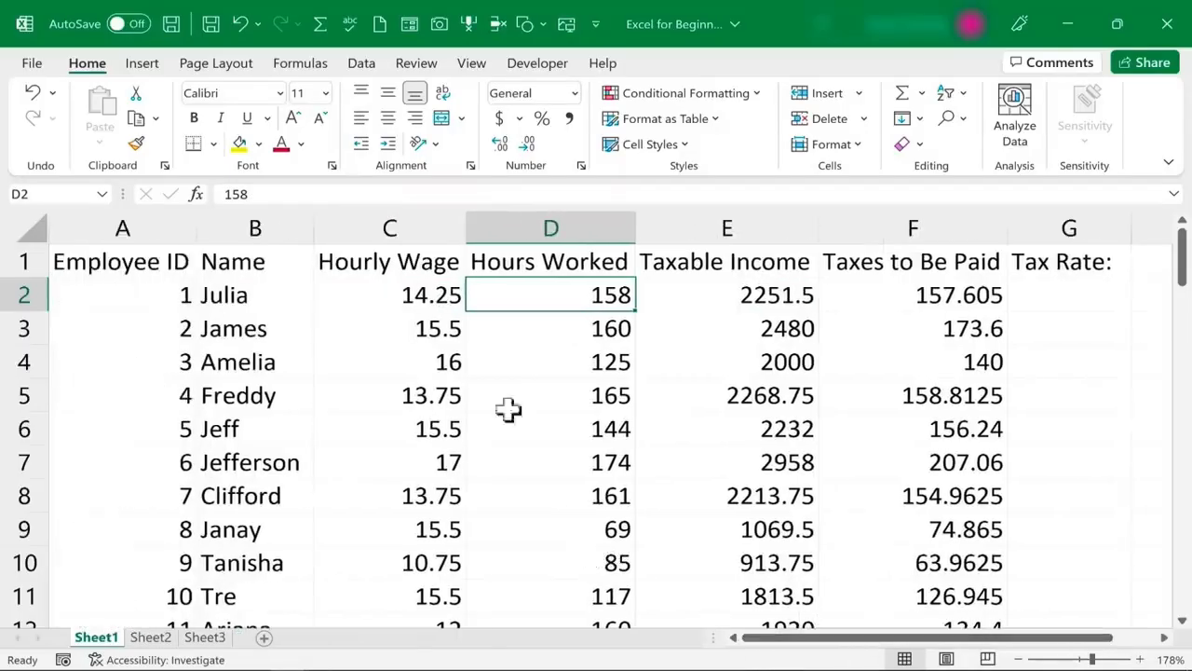
Format the entire Hourly Wage column as Currency
click(402, 227)
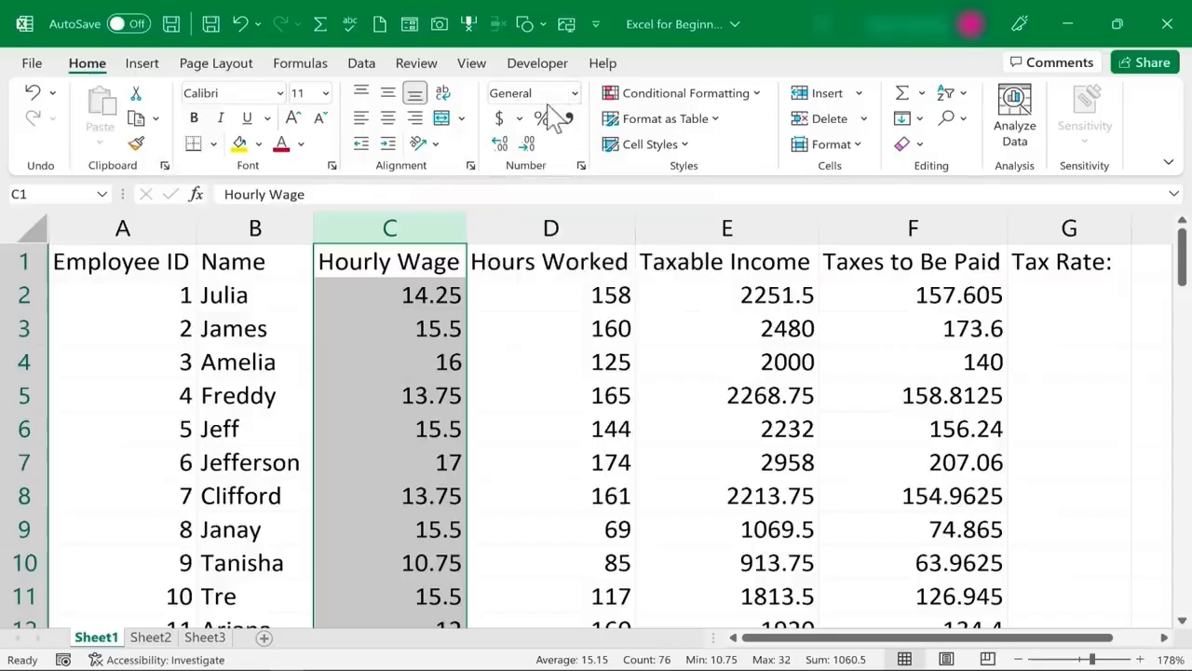
click(575, 95)
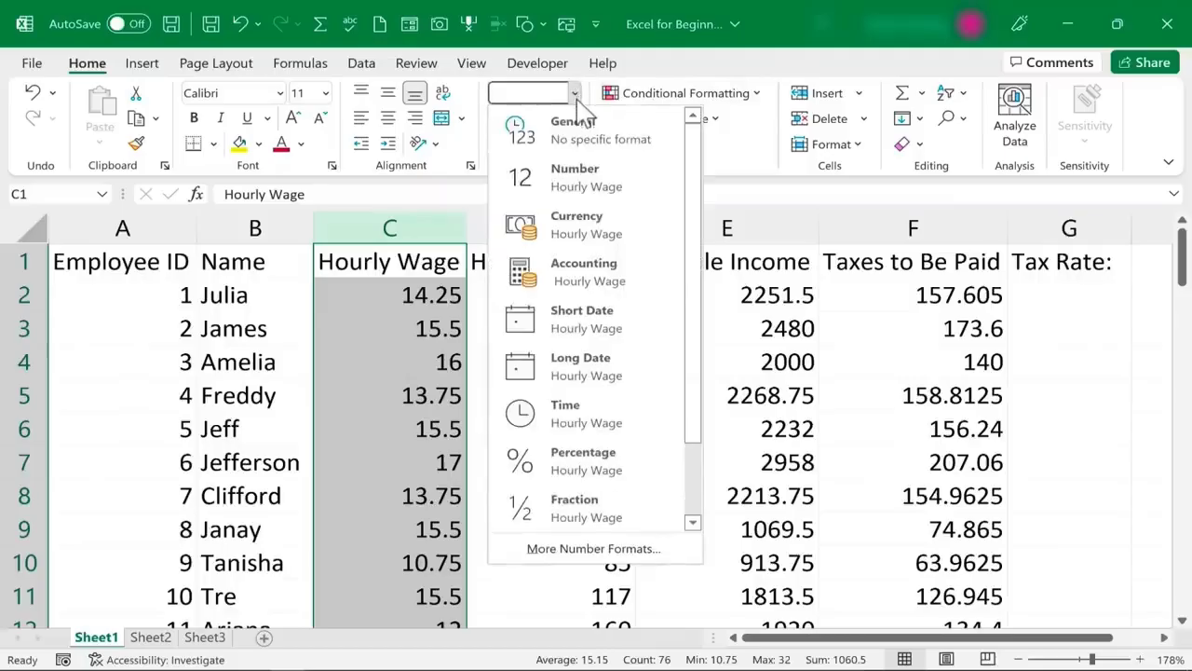
click(521, 226)
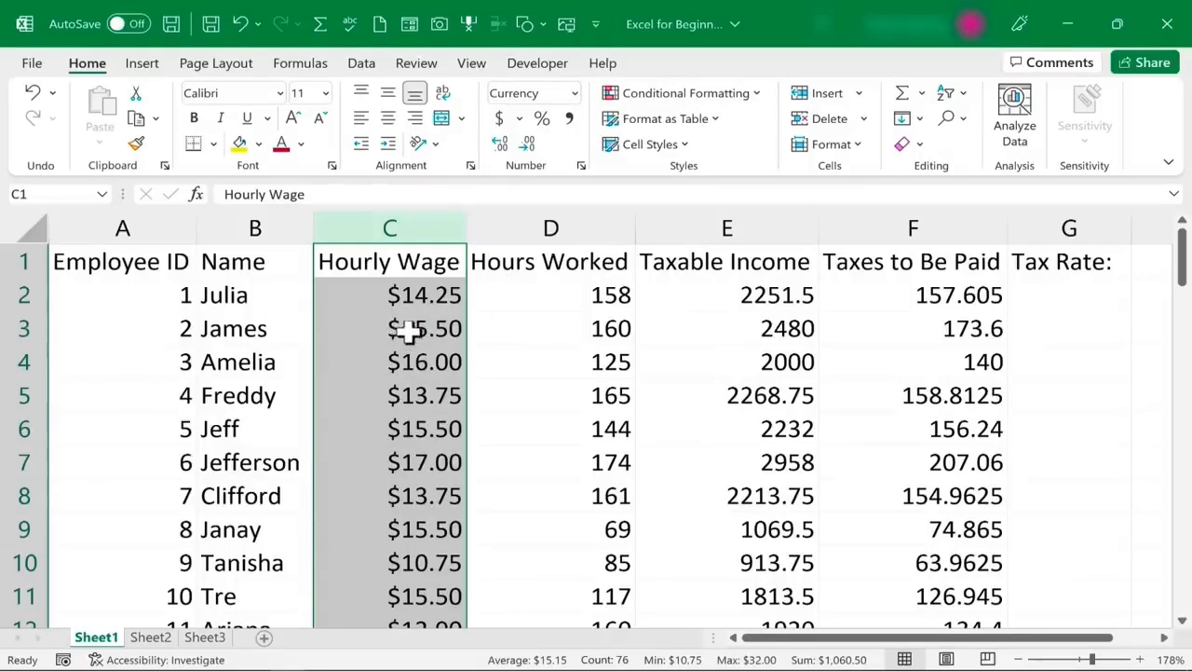
click(414, 335)
click(570, 324)
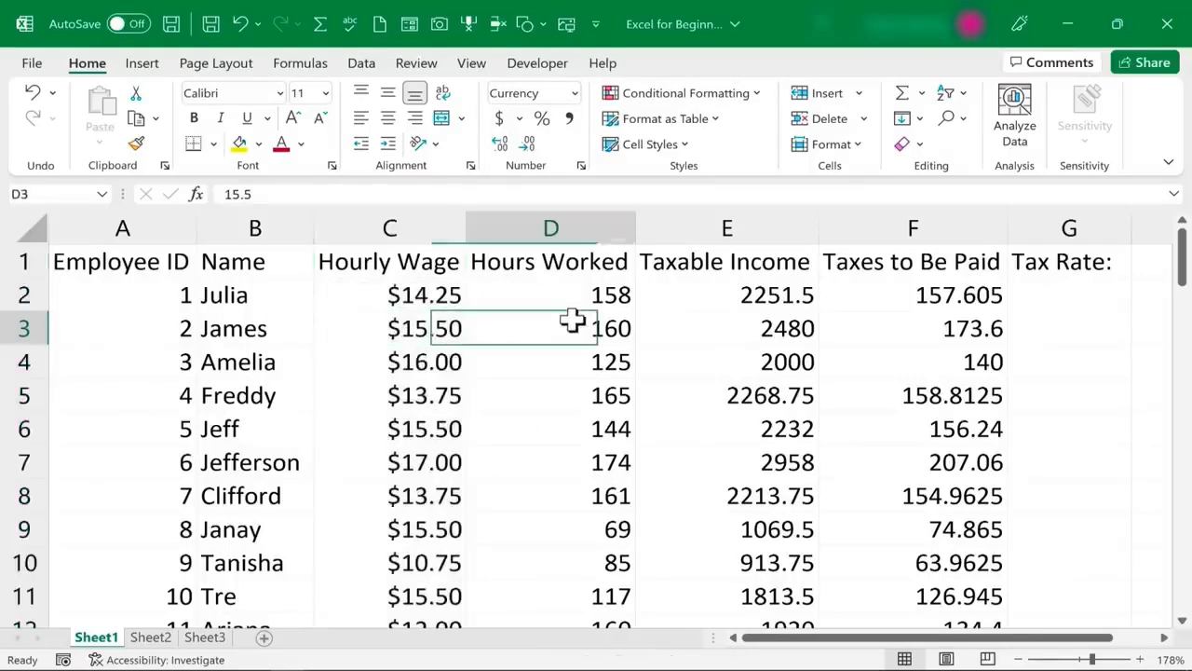
Apply the Accounting number format to the entire Taxable Income column and compare the cells with the Hourly Wage format
click(737, 230)
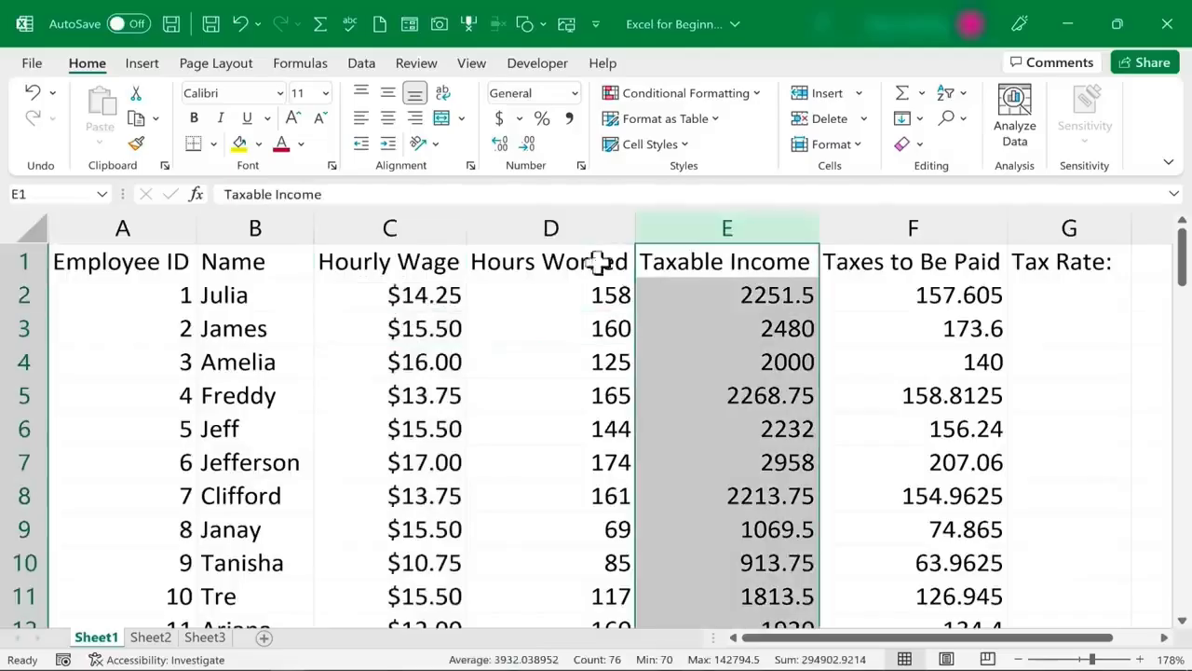
click(574, 93)
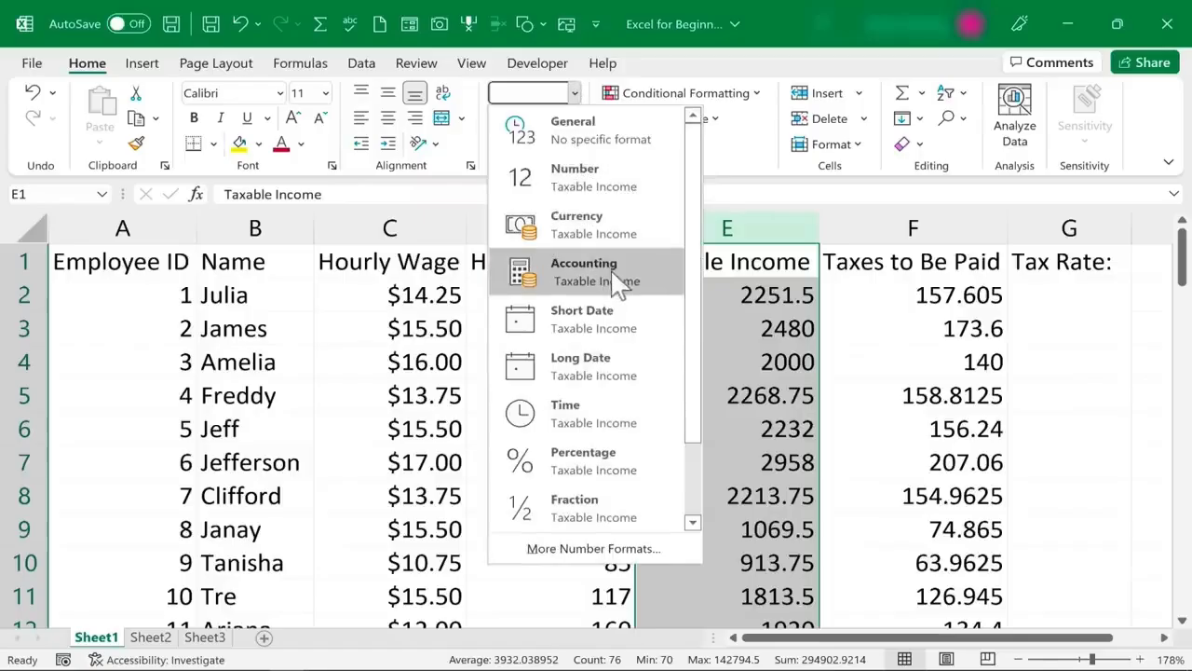
click(646, 296)
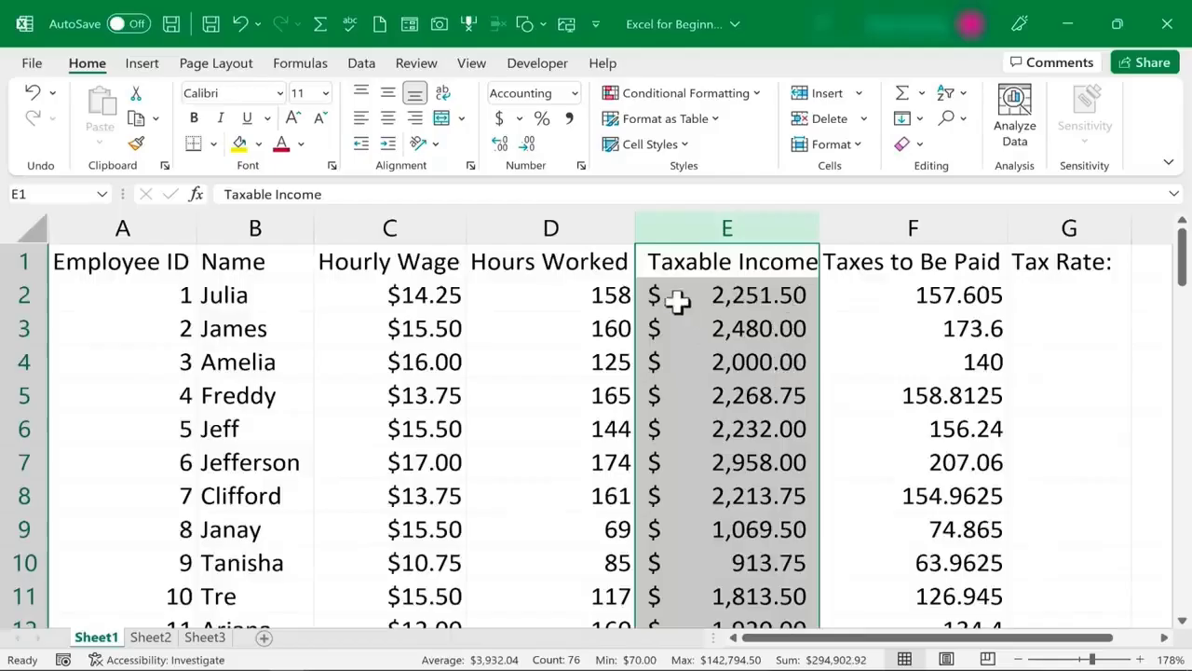
click(754, 337)
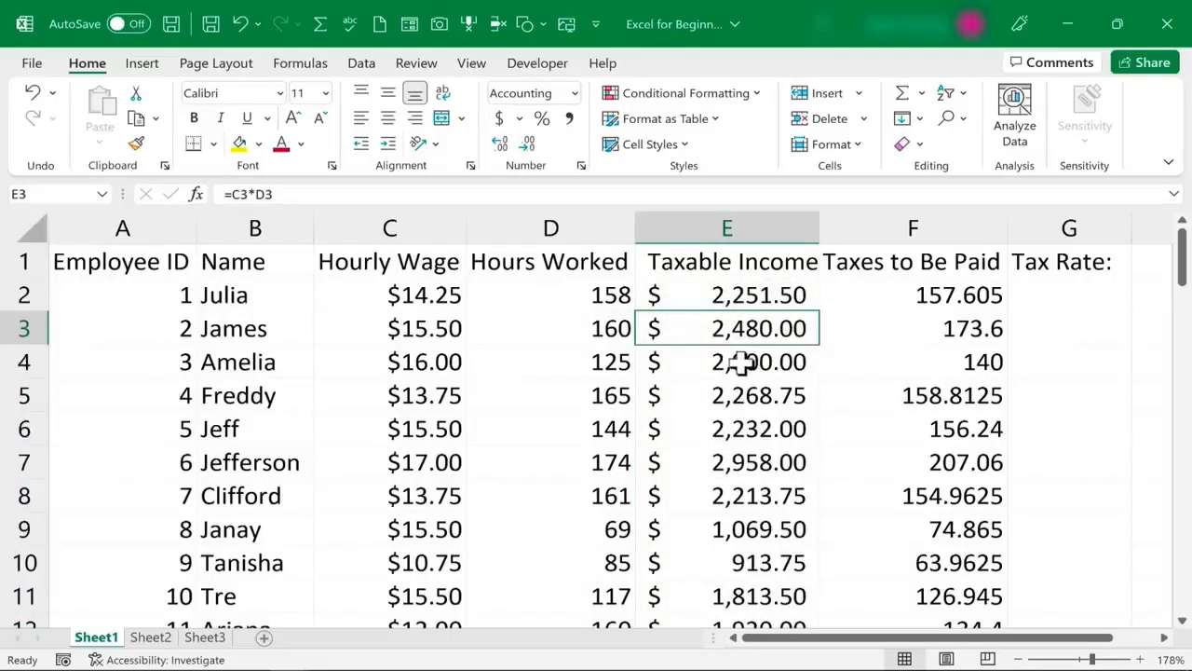
click(737, 296)
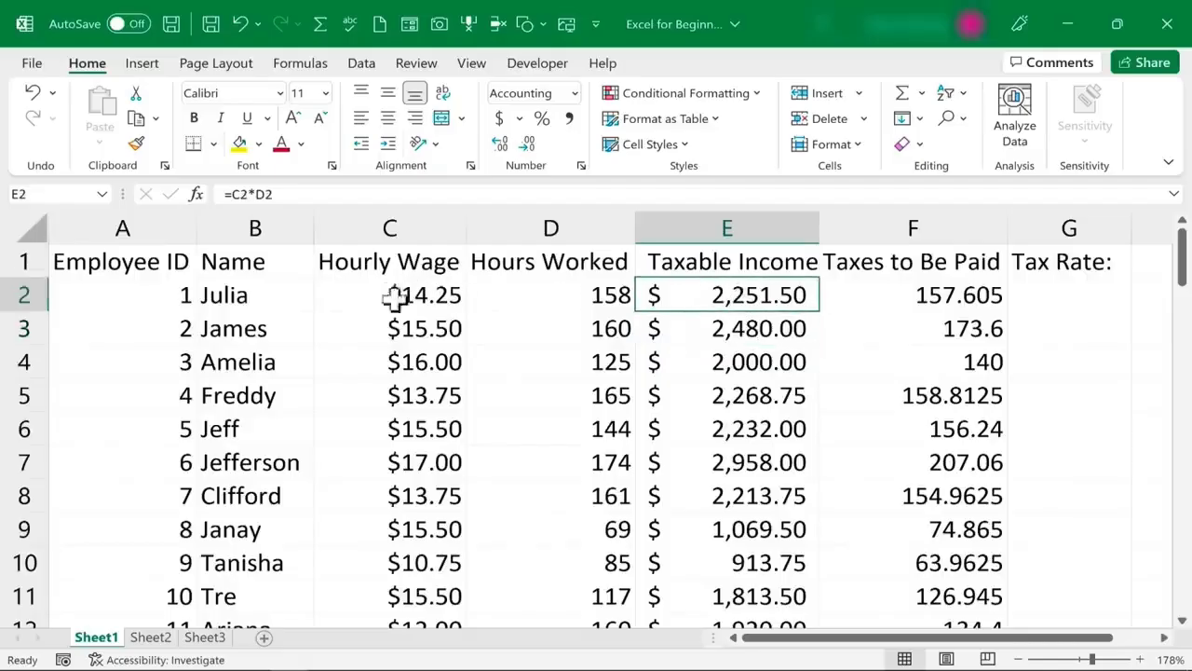
key(Down)
key(Down)
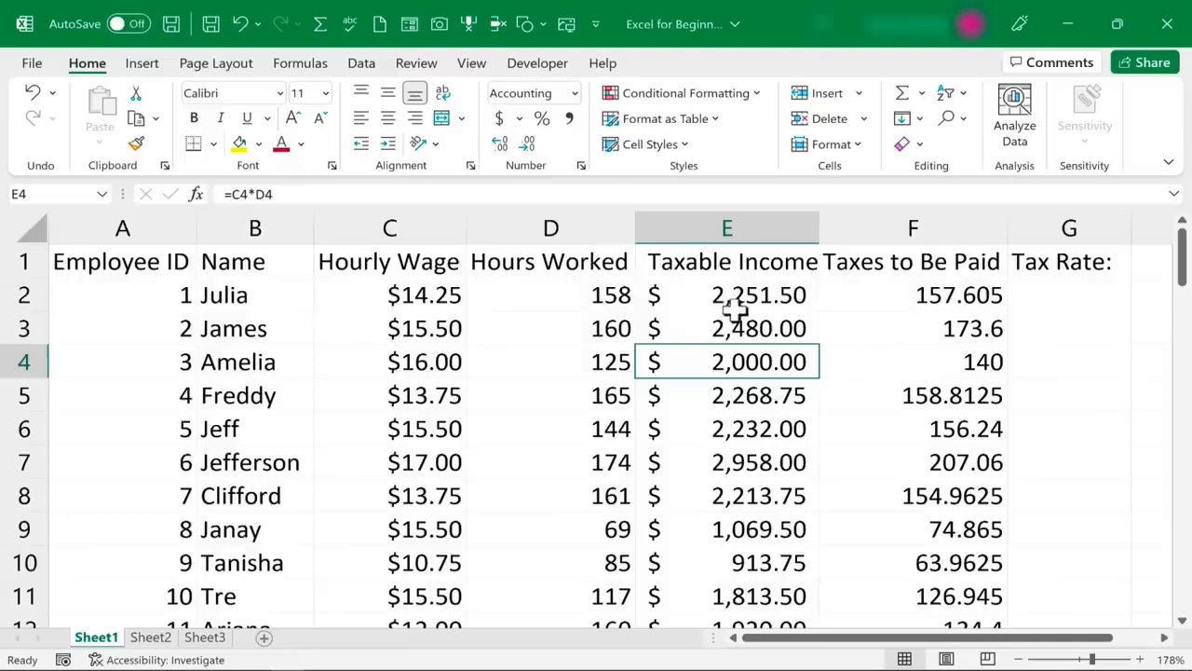
click(758, 291)
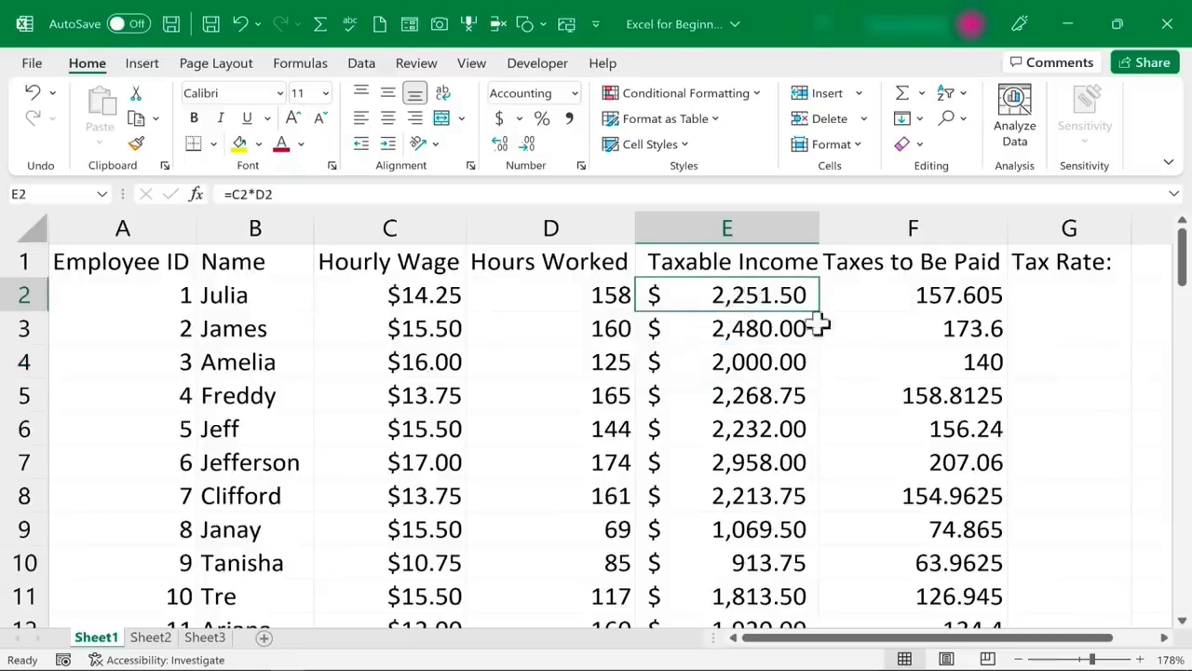
Apply the Accounting number format to the entire Taxes to Be Paid column
click(927, 227)
click(575, 94)
click(582, 262)
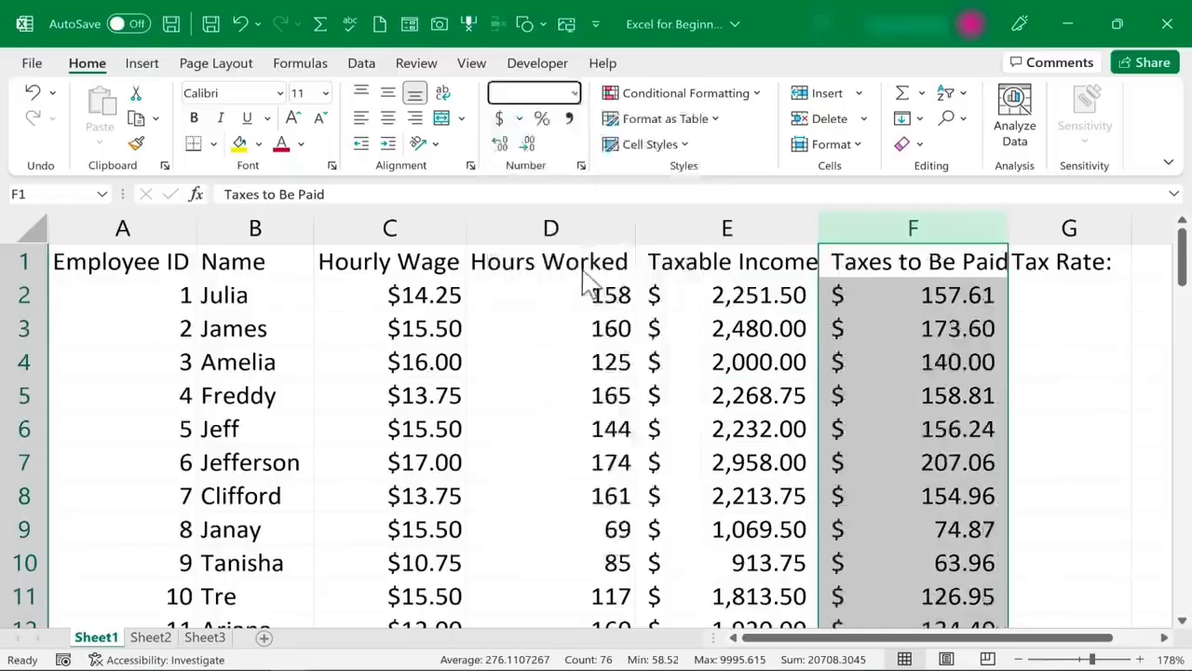
Look through the available number formats for the Taxable Income column
click(727, 227)
click(575, 93)
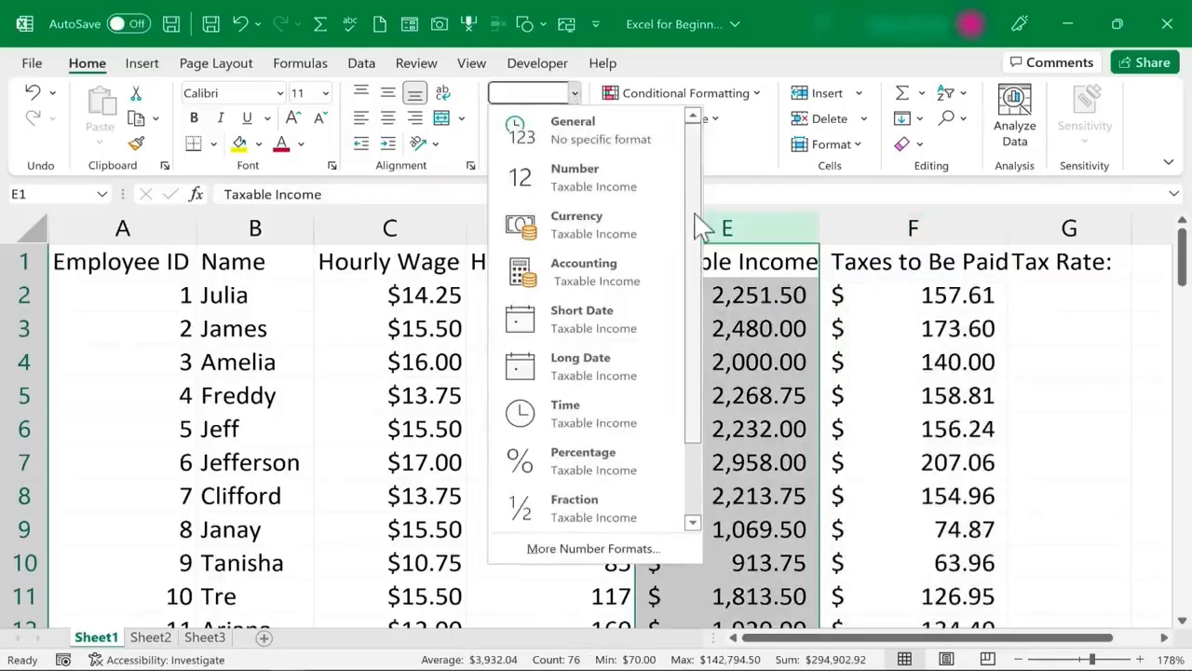
scroll(694, 233, down, 2)
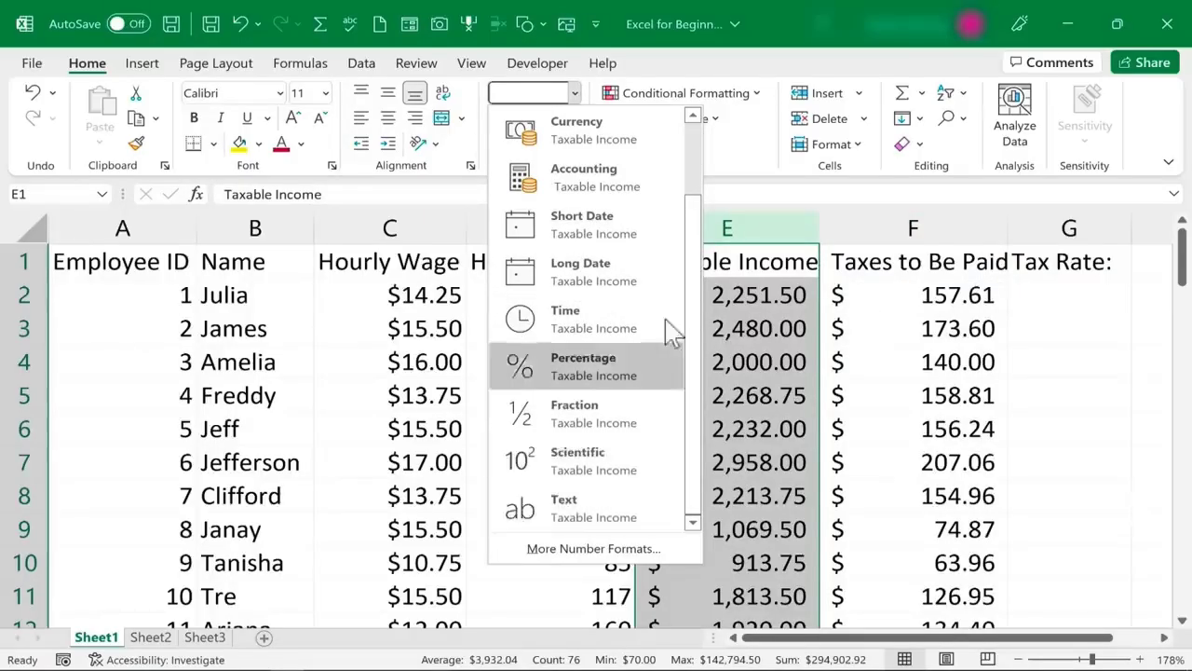
scroll(691, 172, up, 2)
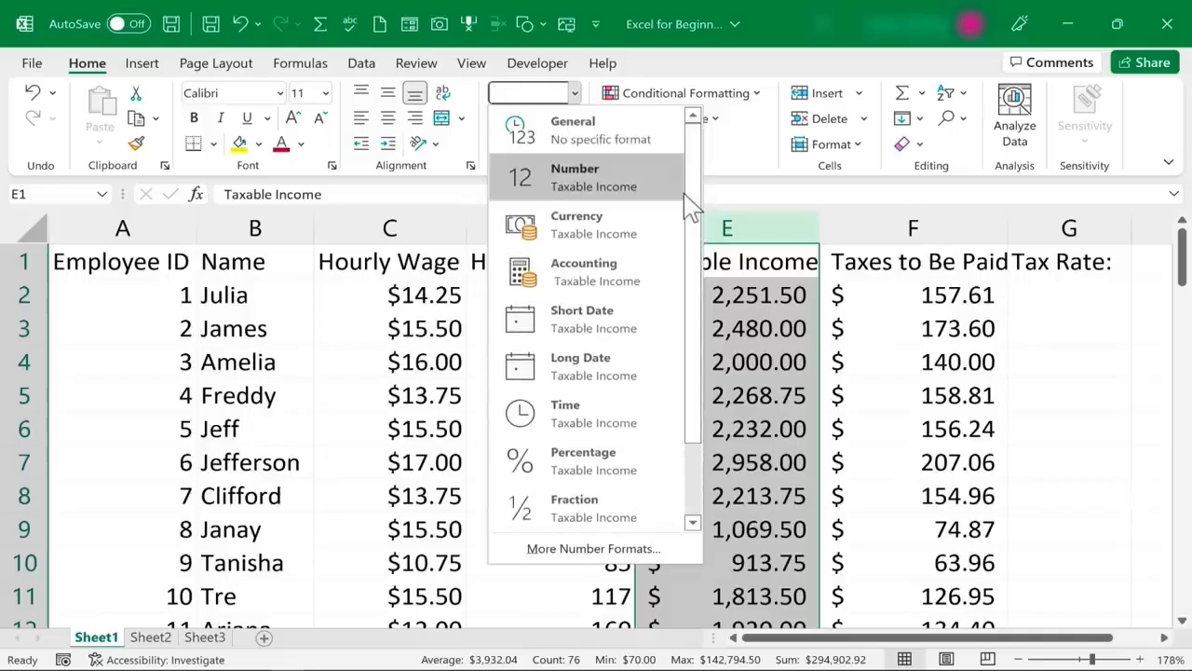
Set the number format of the entire Name column to Text
click(255, 228)
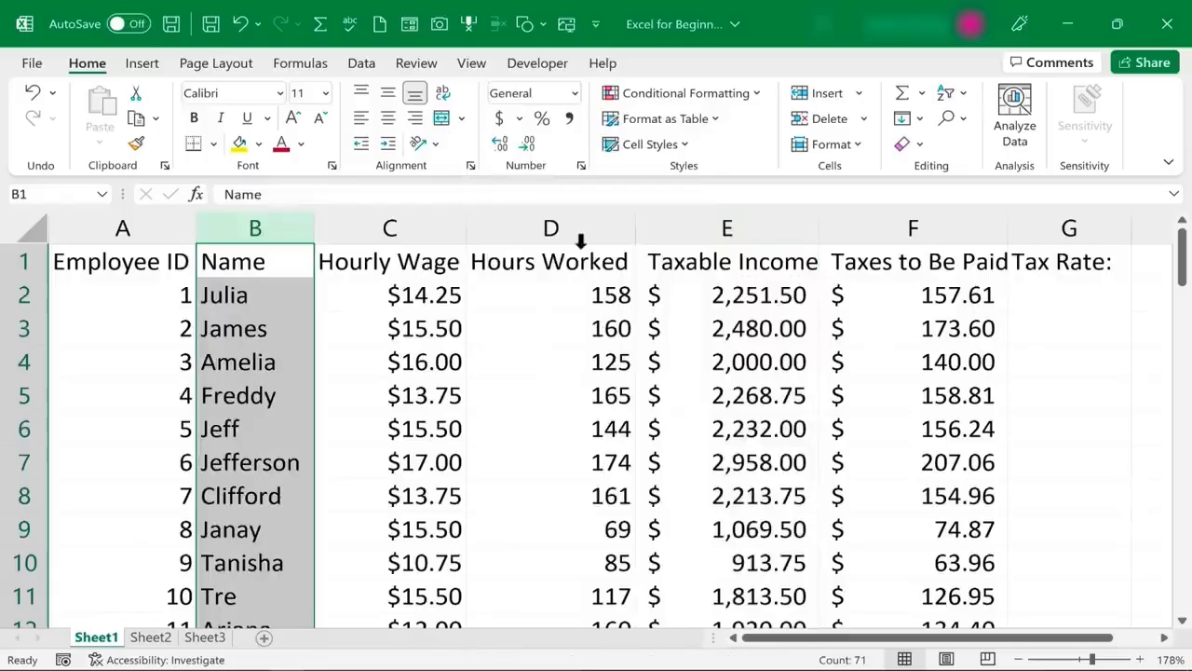
click(575, 93)
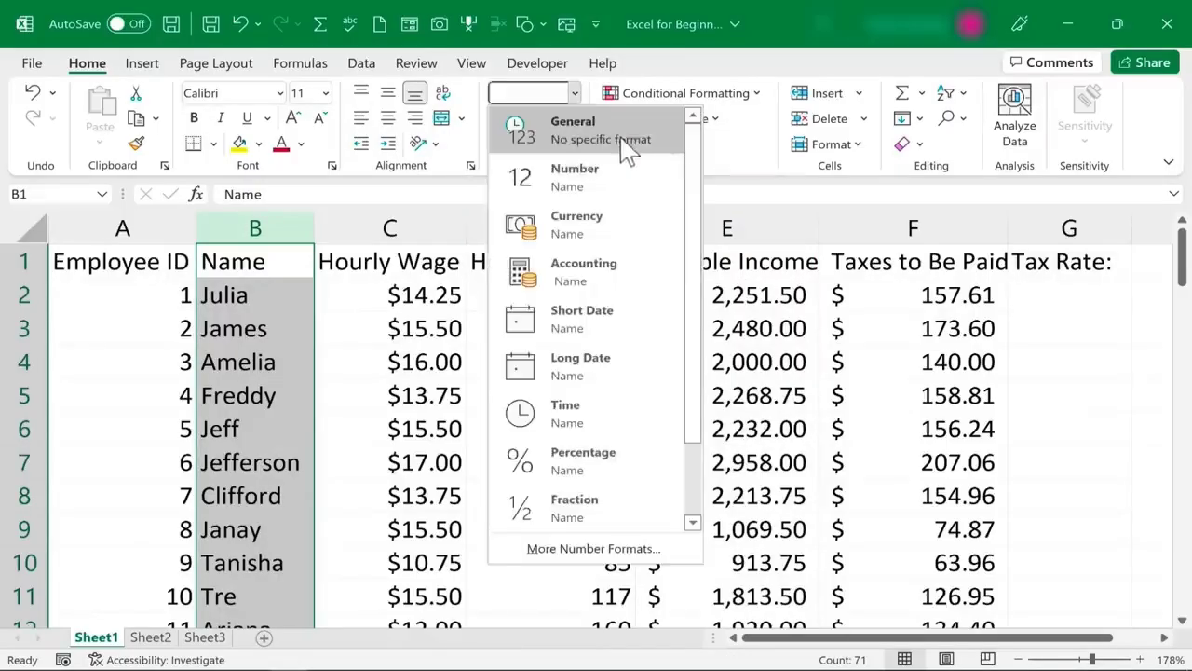
drag(697, 211, 702, 442)
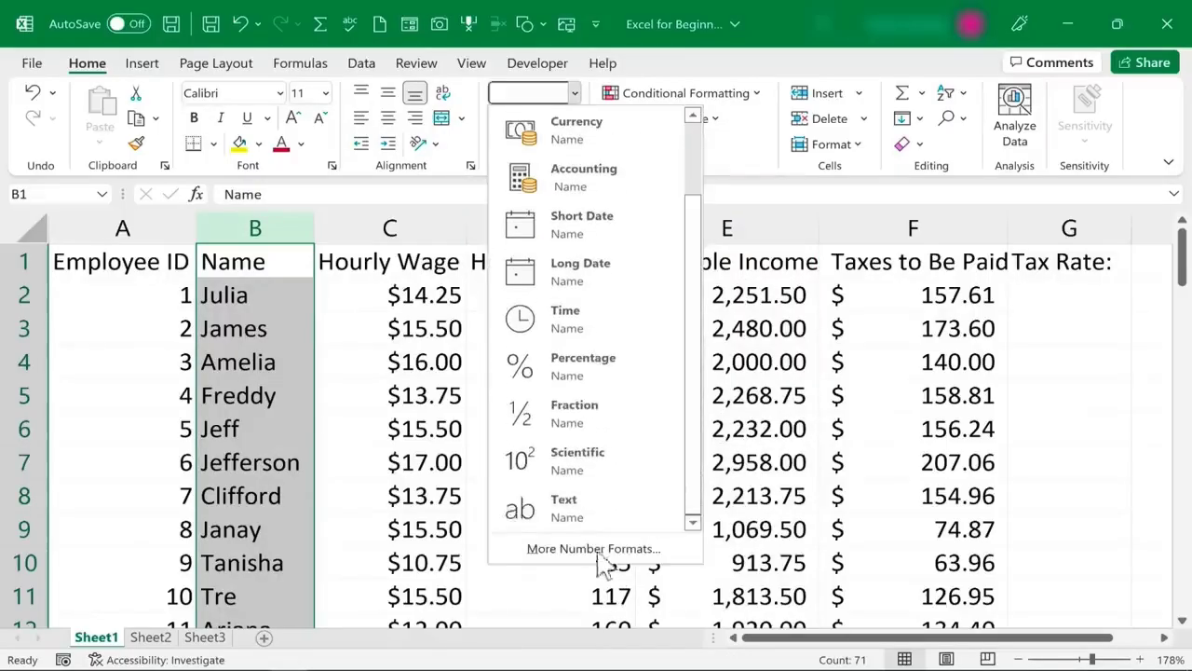
click(584, 517)
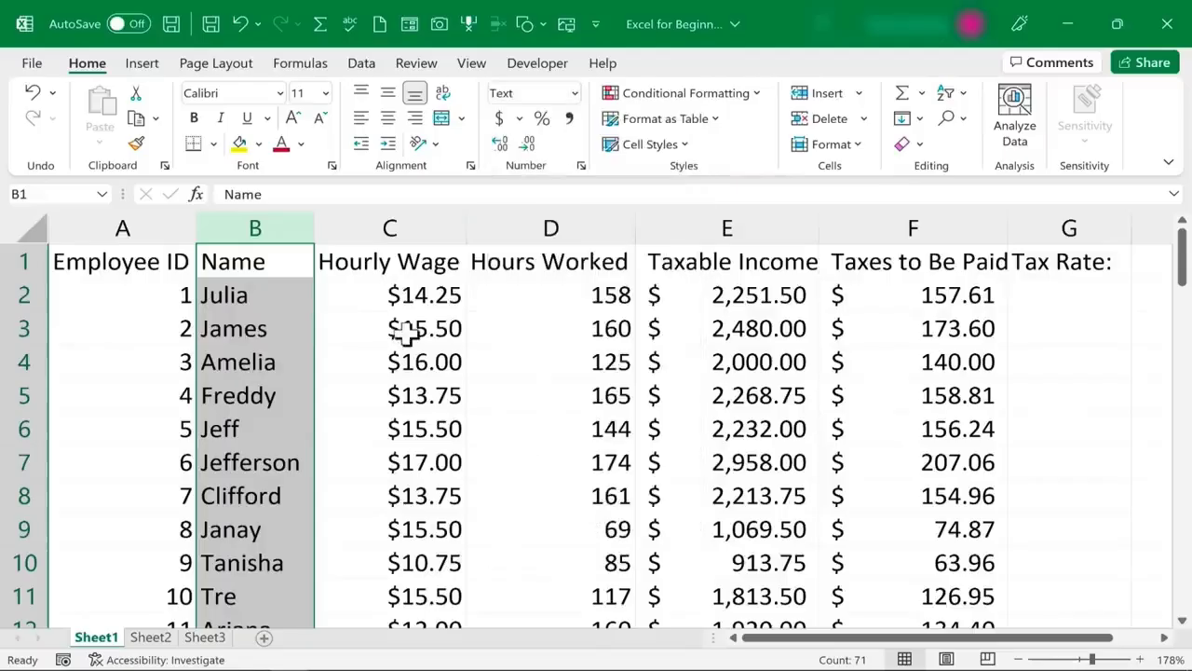
Examine the Custom, Time and Date categories in the Format Cells dialog for cell B3, leaving its format as it is
click(254, 328)
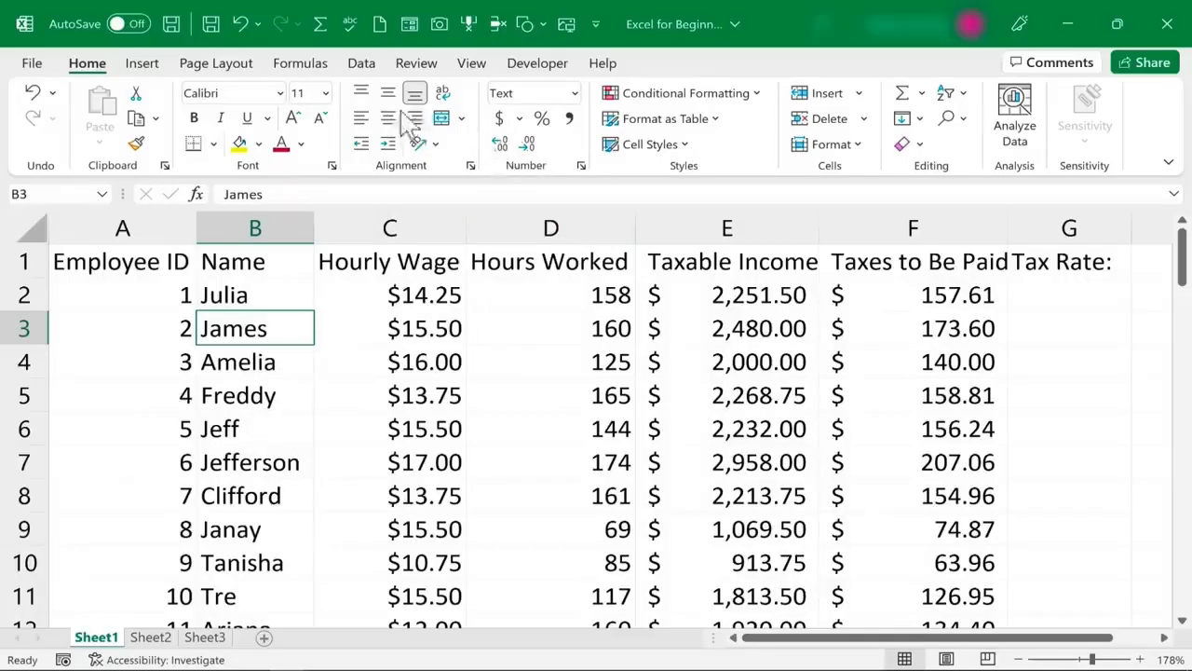
click(574, 94)
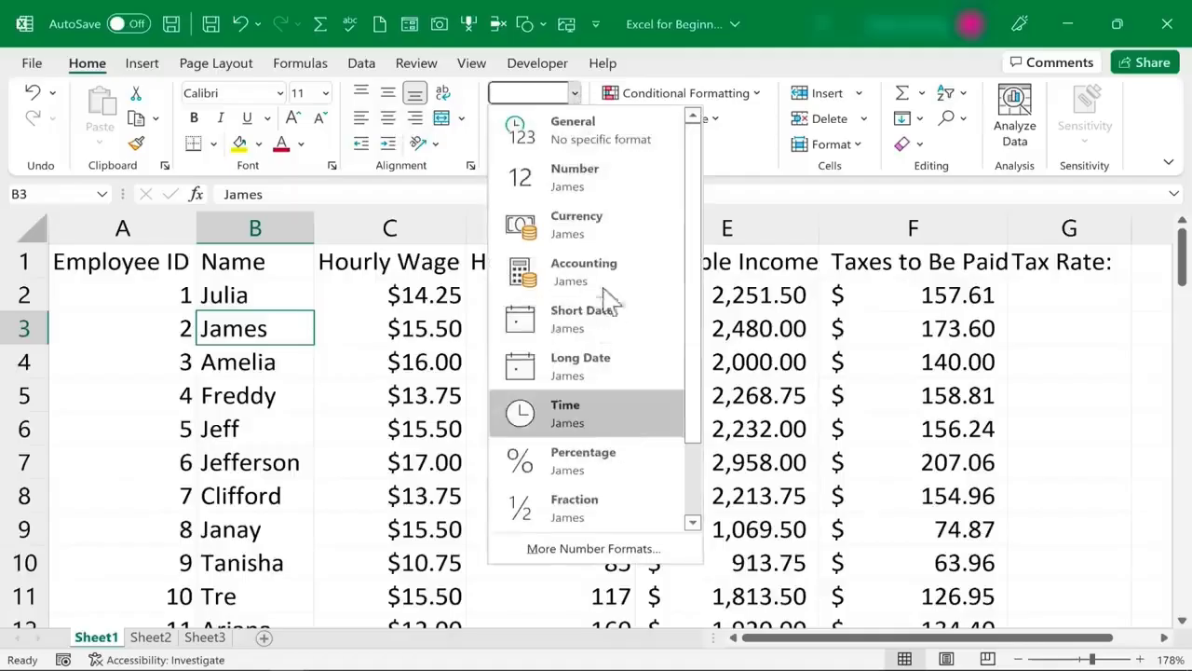
click(633, 552)
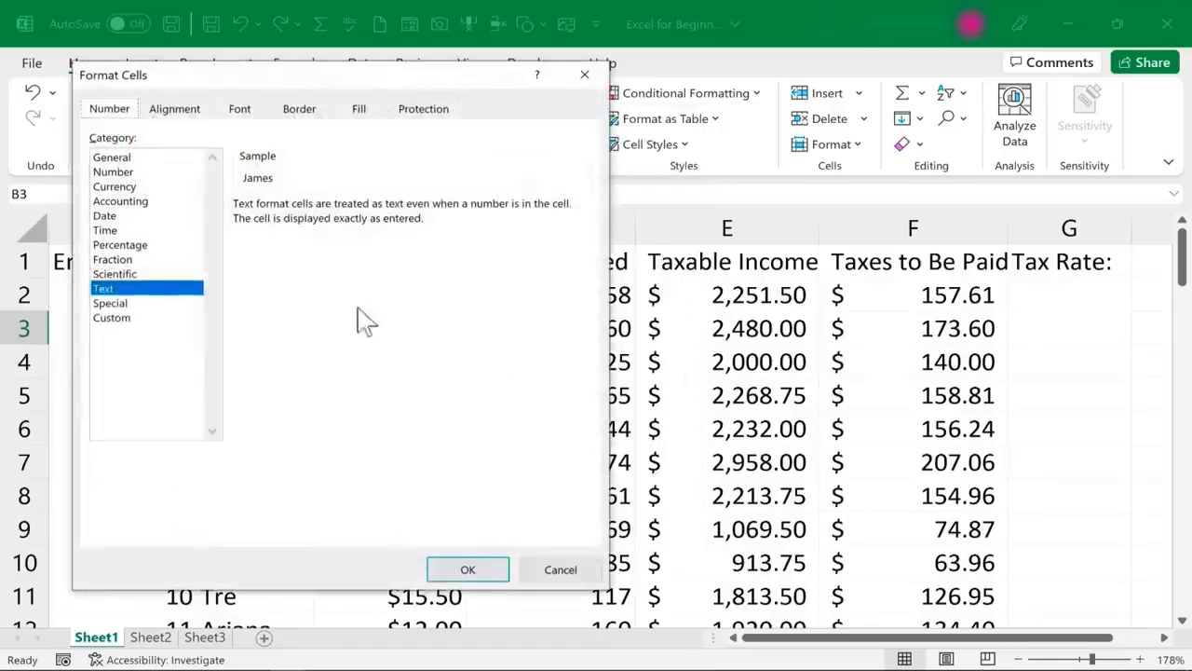
click(112, 317)
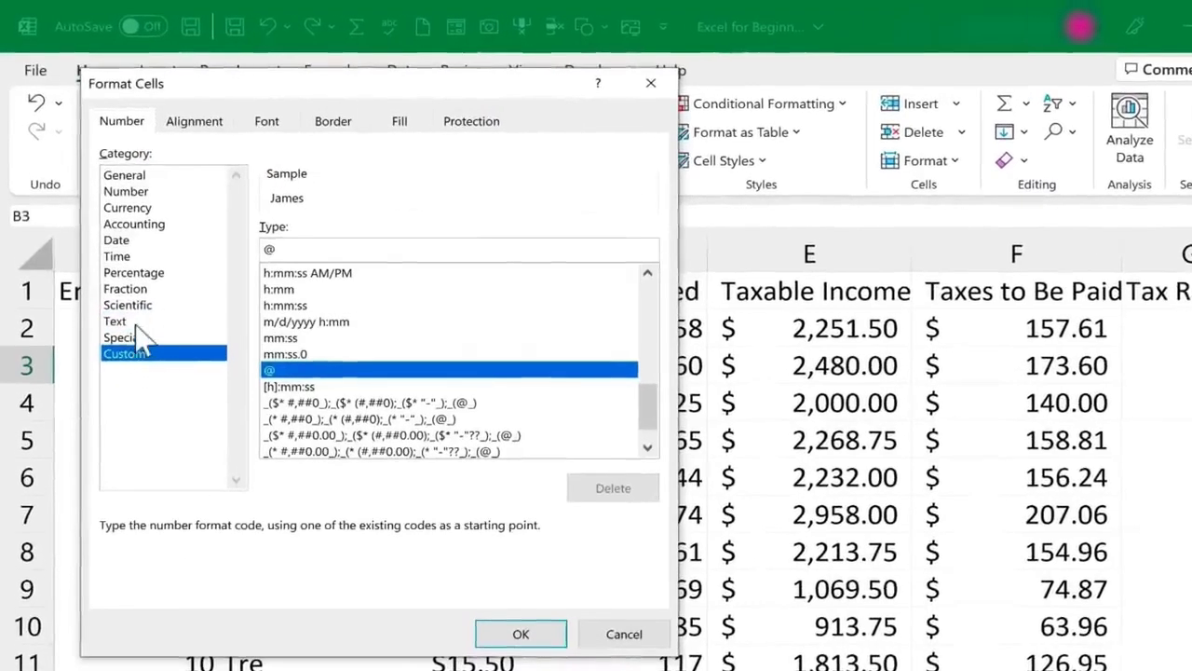
click(140, 259)
click(130, 241)
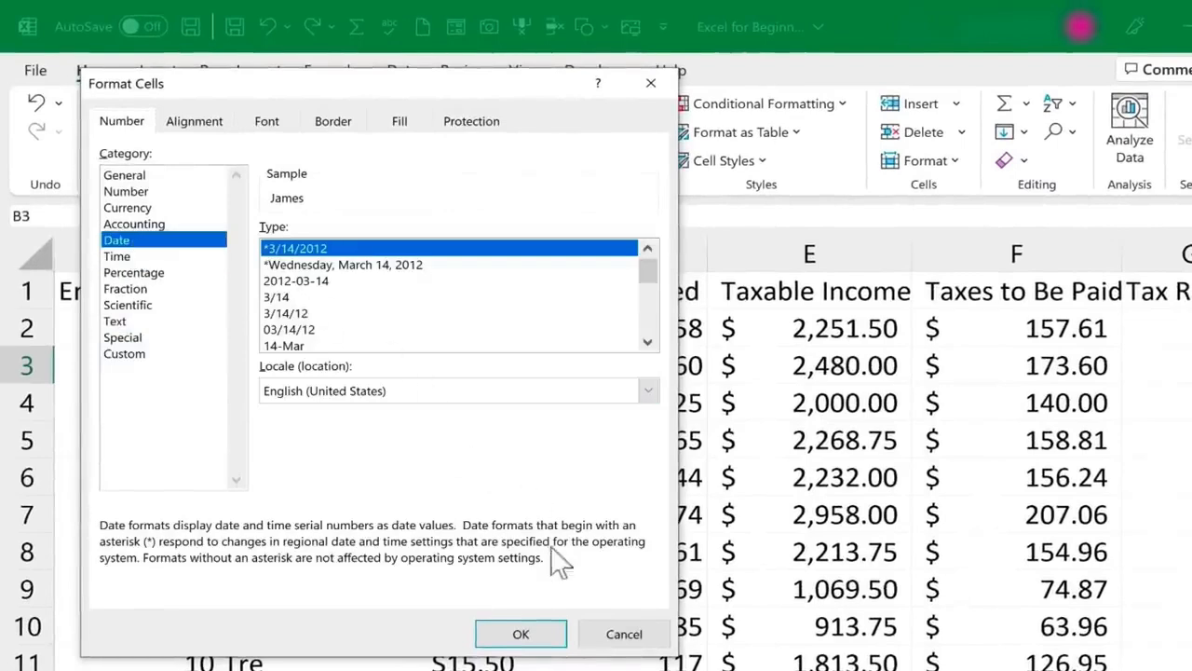
click(626, 633)
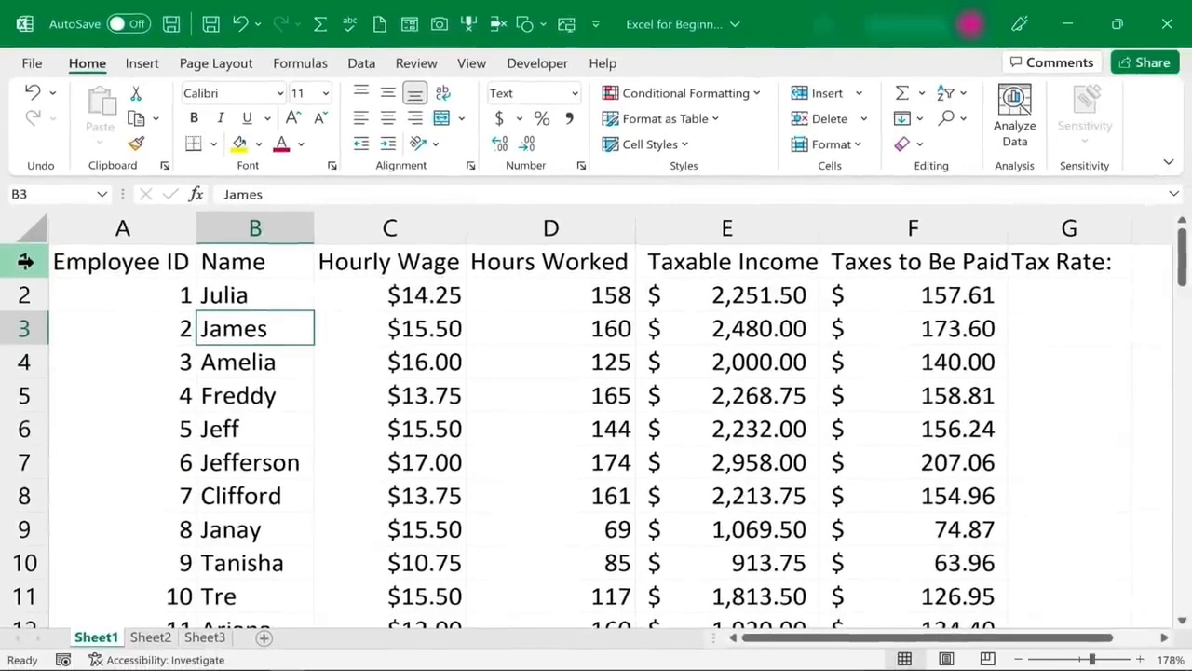
Make the entire header row 1 bold
click(29, 292)
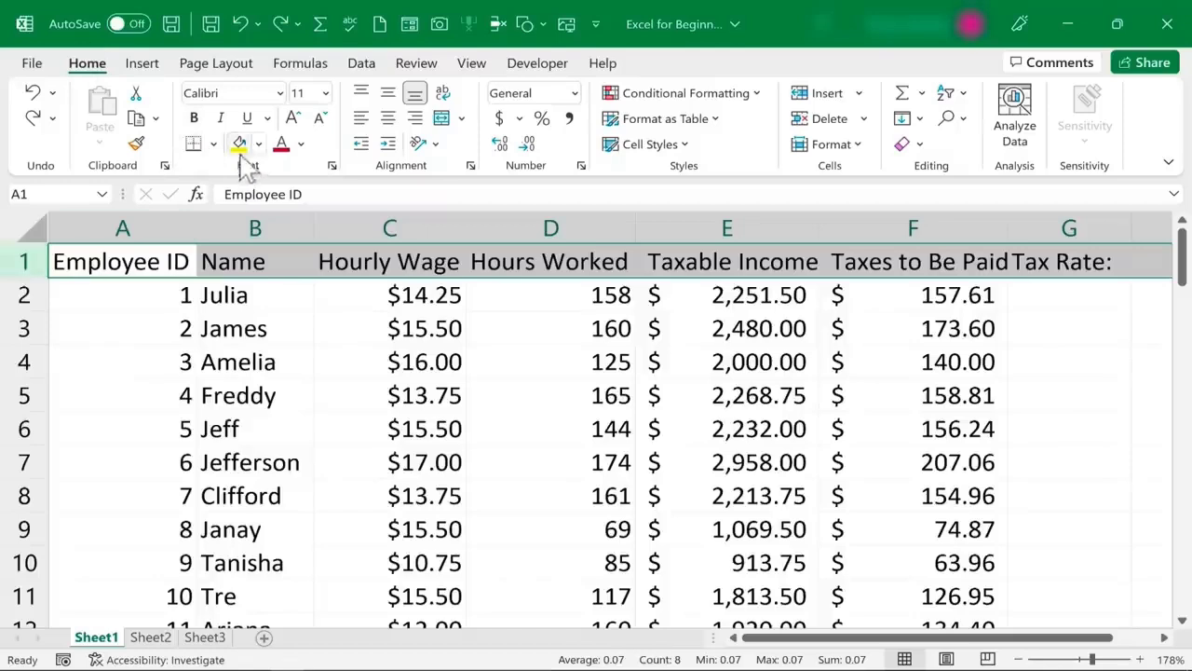
click(195, 118)
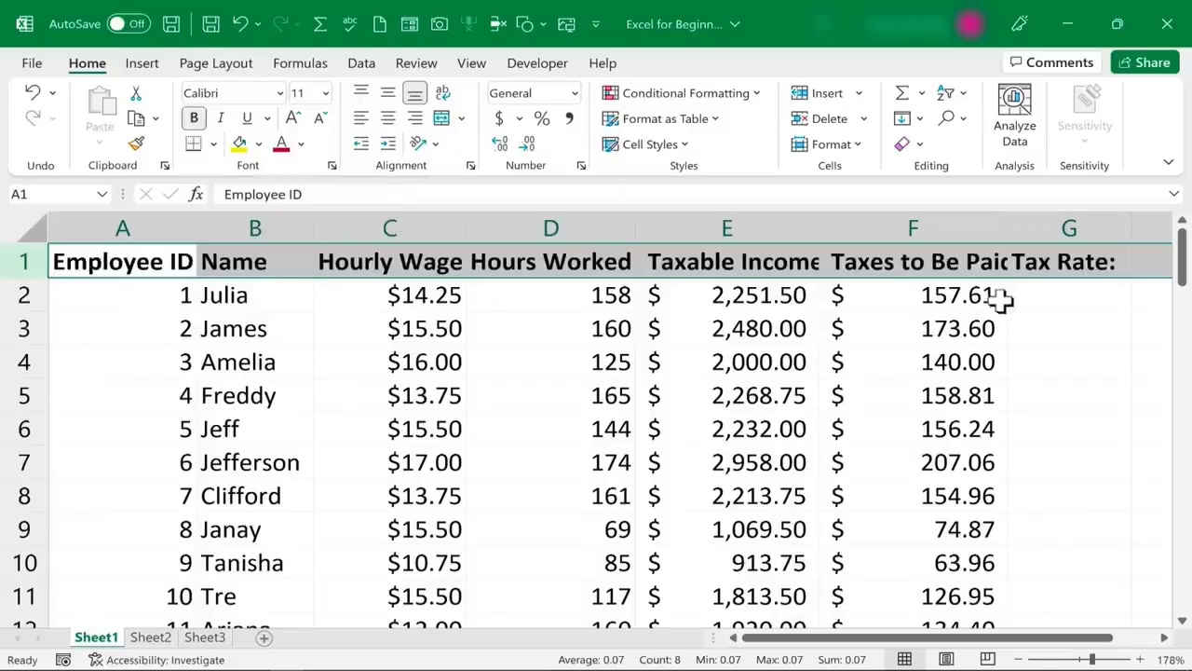
Try out the bold formatting of row 1 by entering Hello in the empty cell I1
scroll(1081, 317, right, 2)
click(1153, 265)
drag(999, 640, 1103, 634)
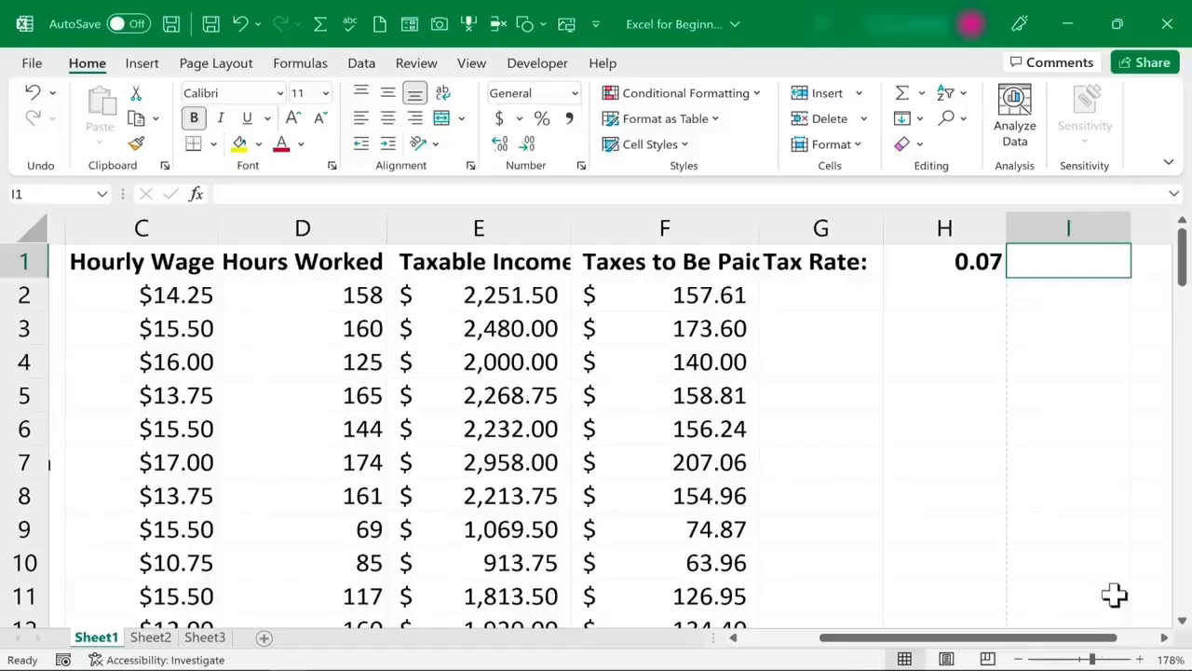
text(Hello)
key(ctrl+Return)
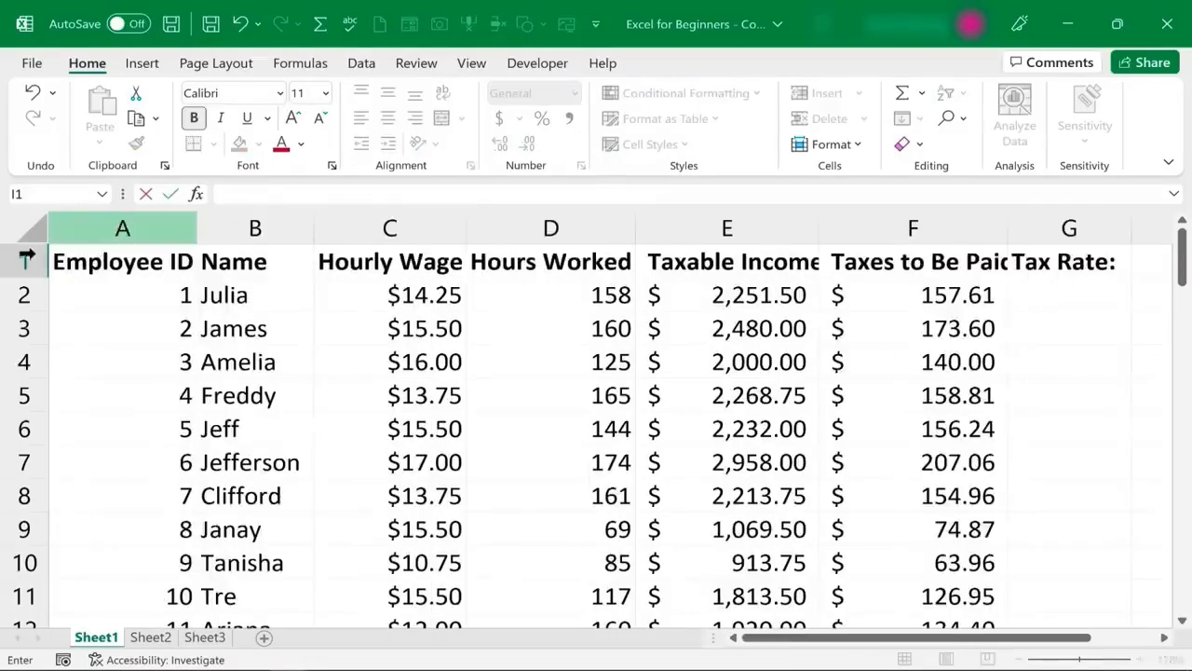
Center the text of the entire header row 1, leaving its fill color as it is
click(25, 260)
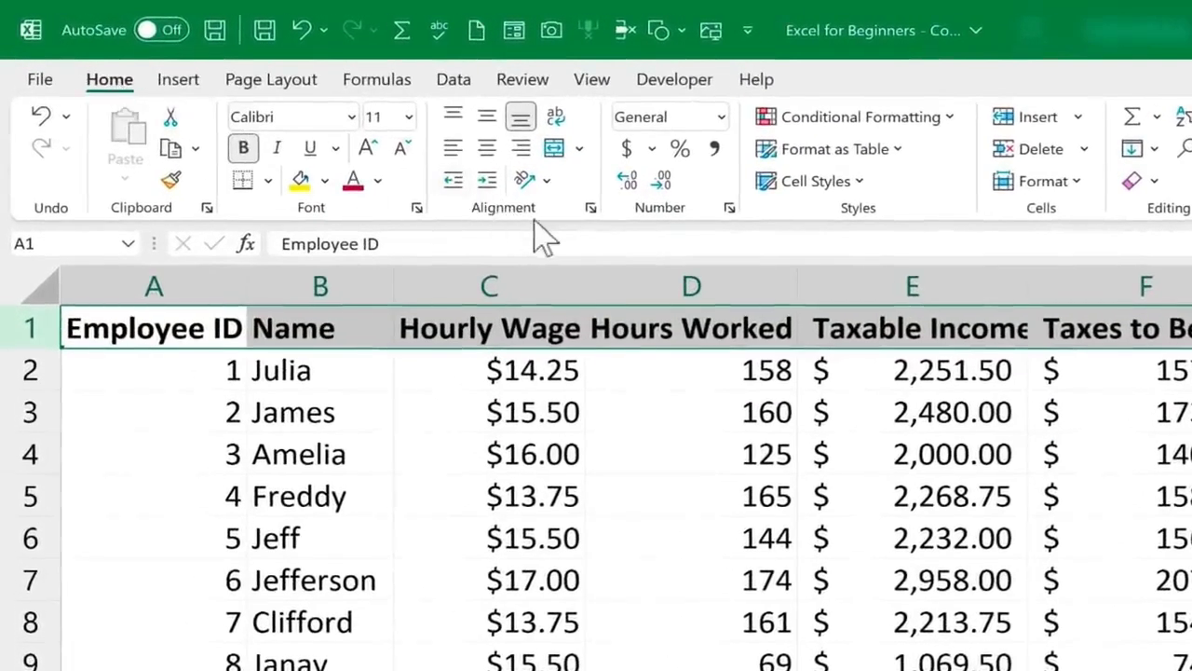
click(487, 149)
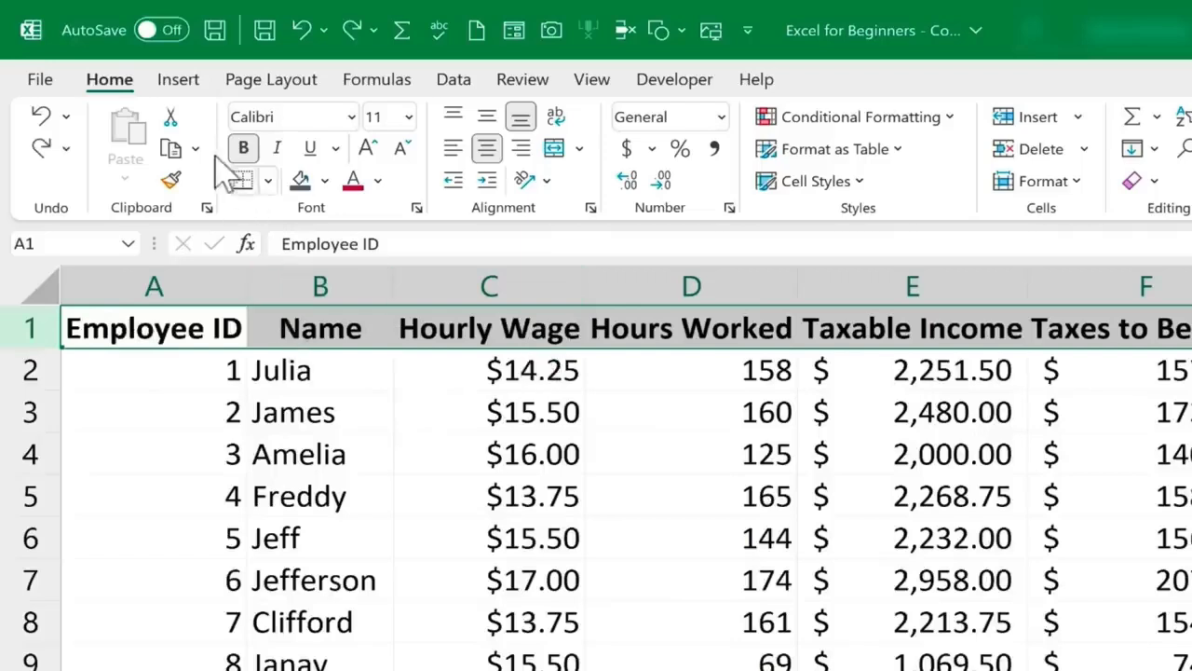
click(325, 181)
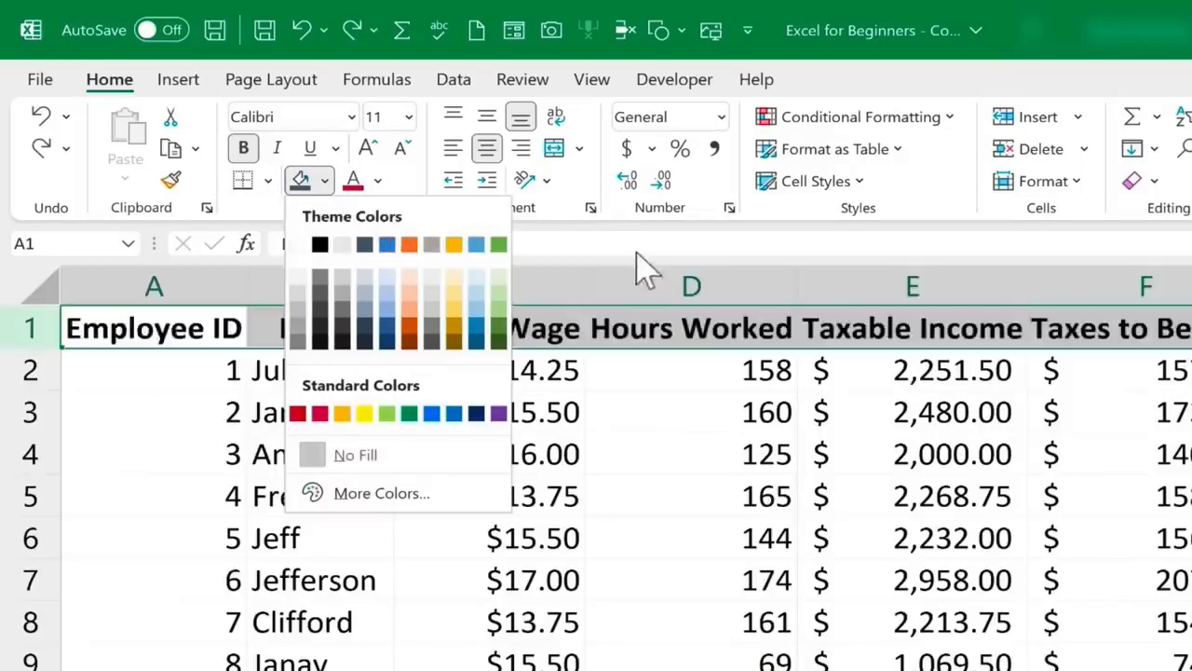
click(639, 265)
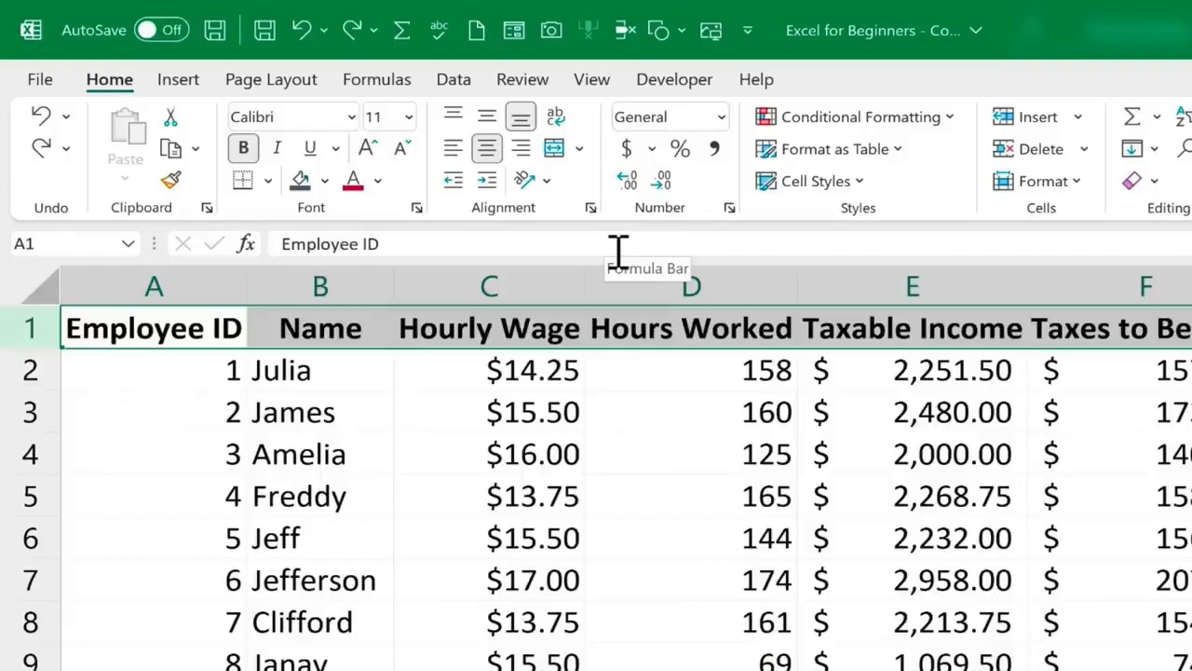
click(1191, 580)
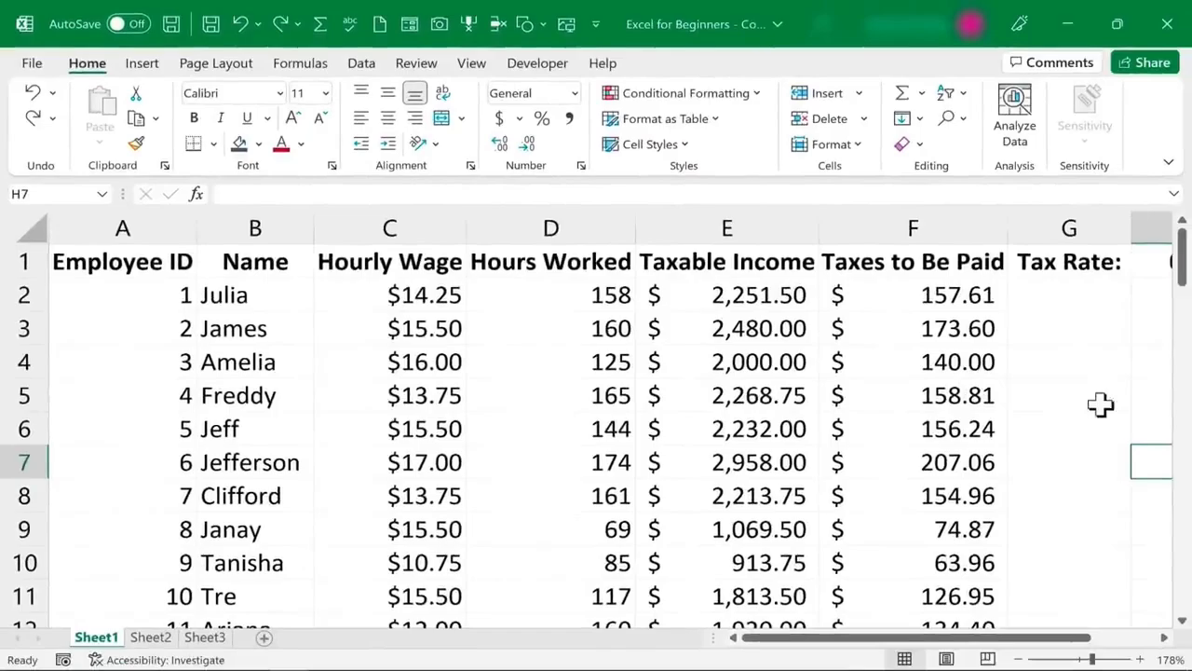
Copy the formatting of the Hourly Wage header in C1 to cell B3 with Format Painter
click(407, 256)
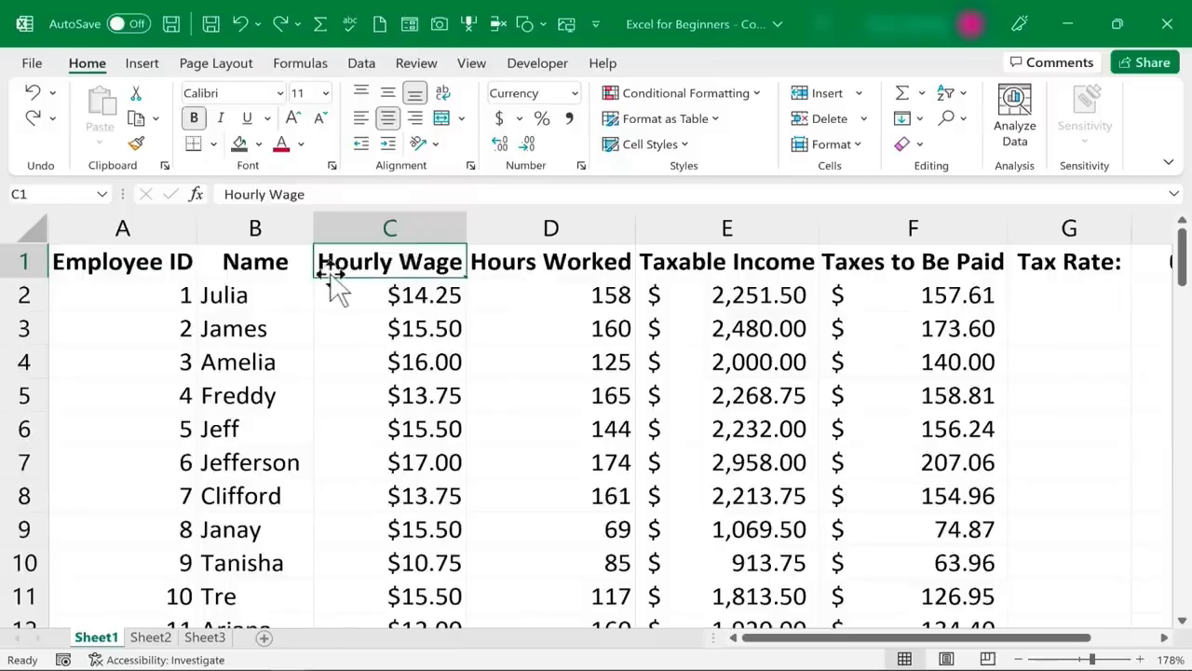
click(242, 395)
click(413, 263)
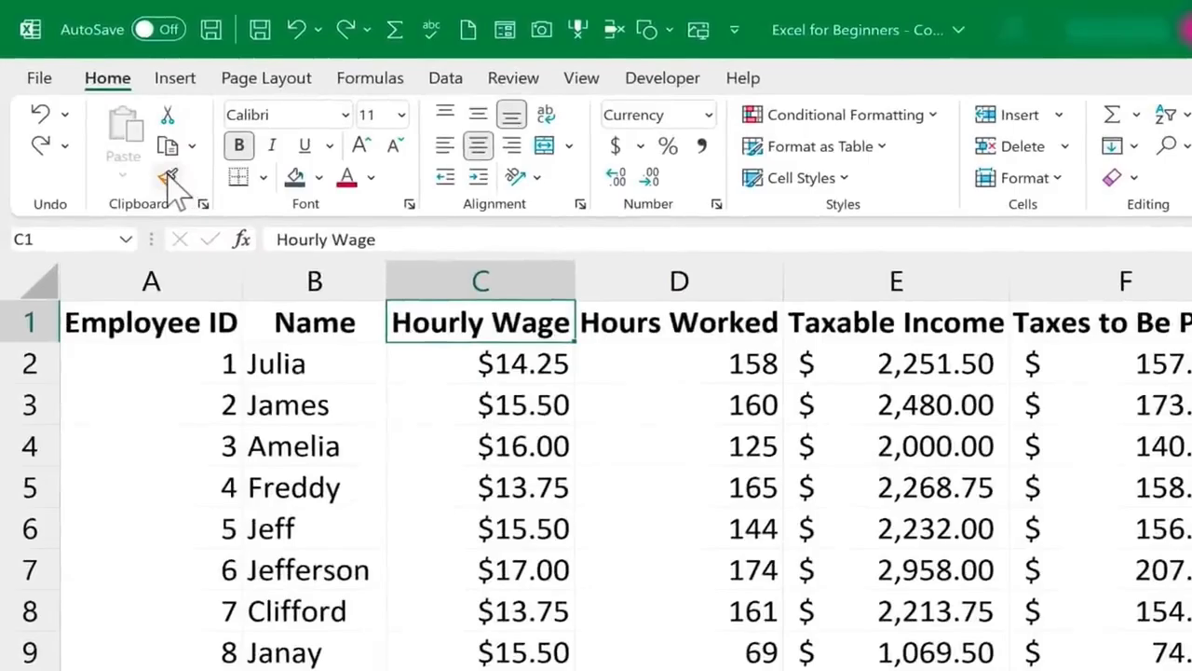
click(170, 179)
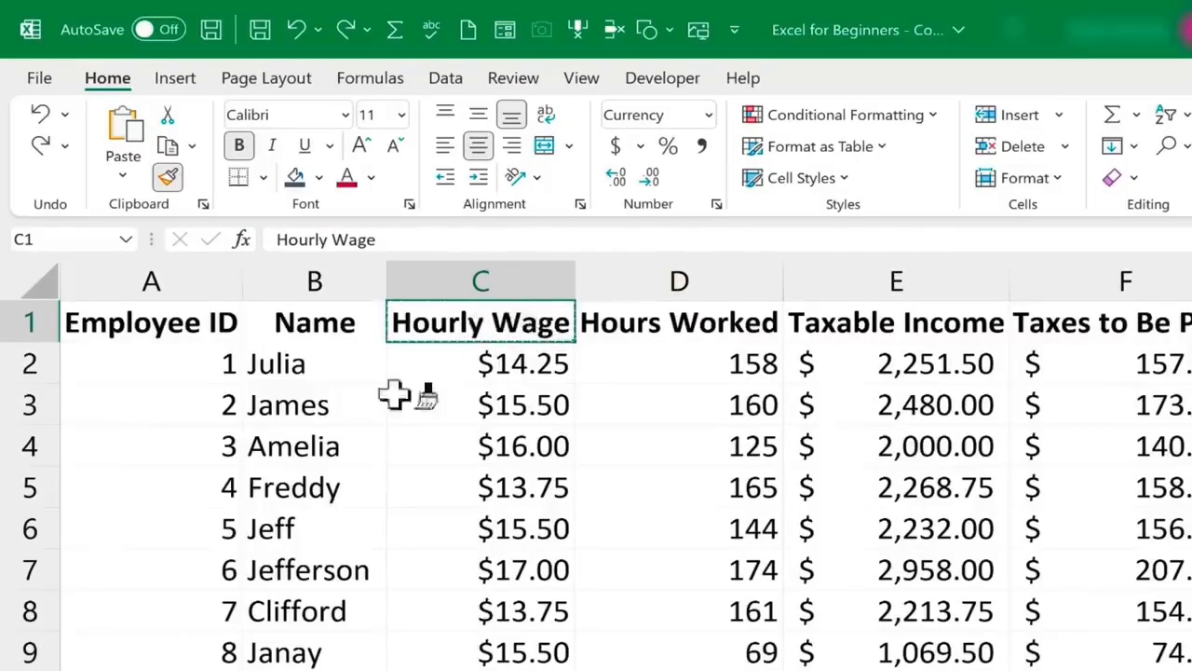
click(288, 404)
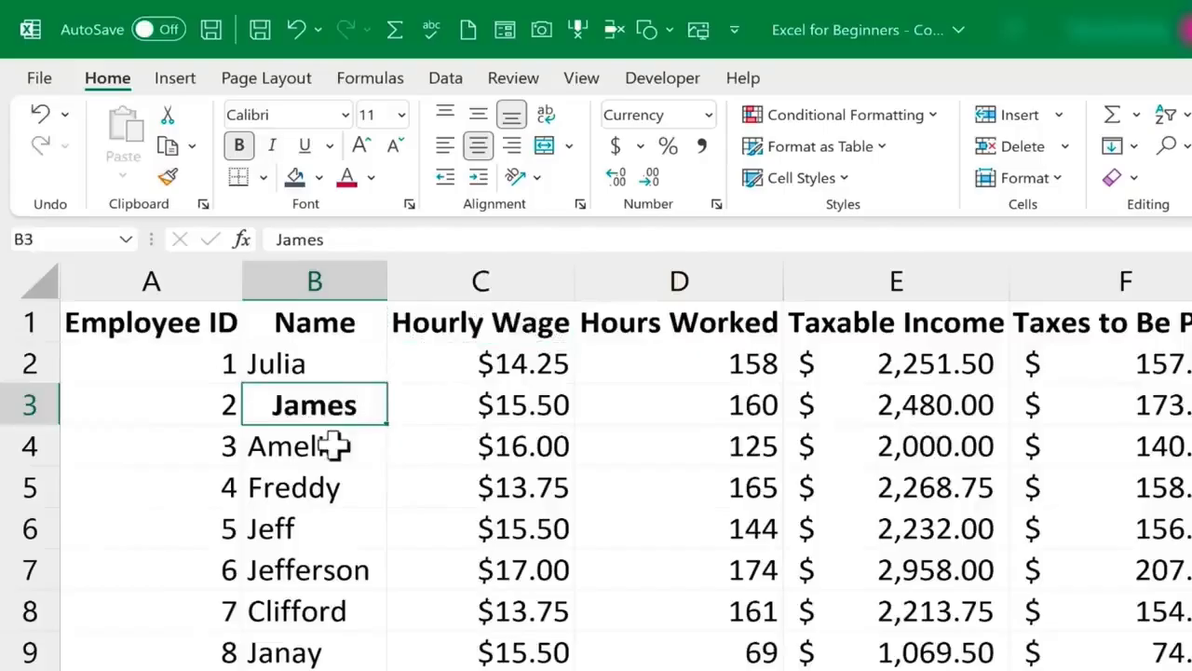
click(333, 488)
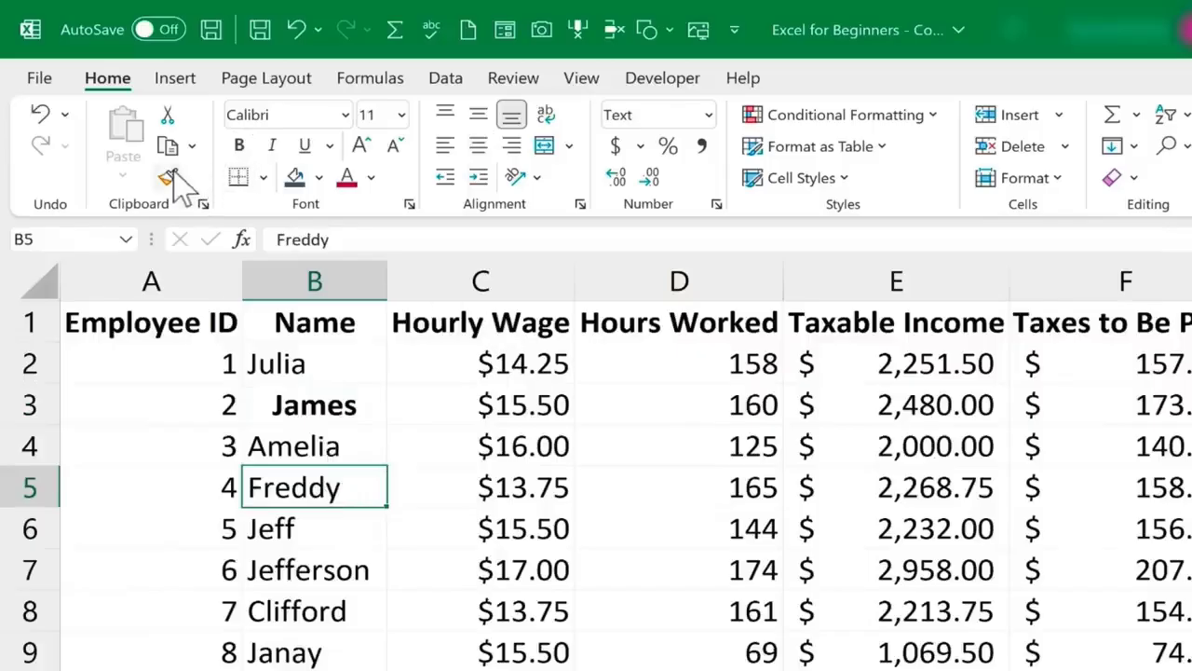
Lock Format Painter on the Hourly Wage header and apply its formatting to cells B5, B8, B7, B4 and the range B11:B17
click(531, 324)
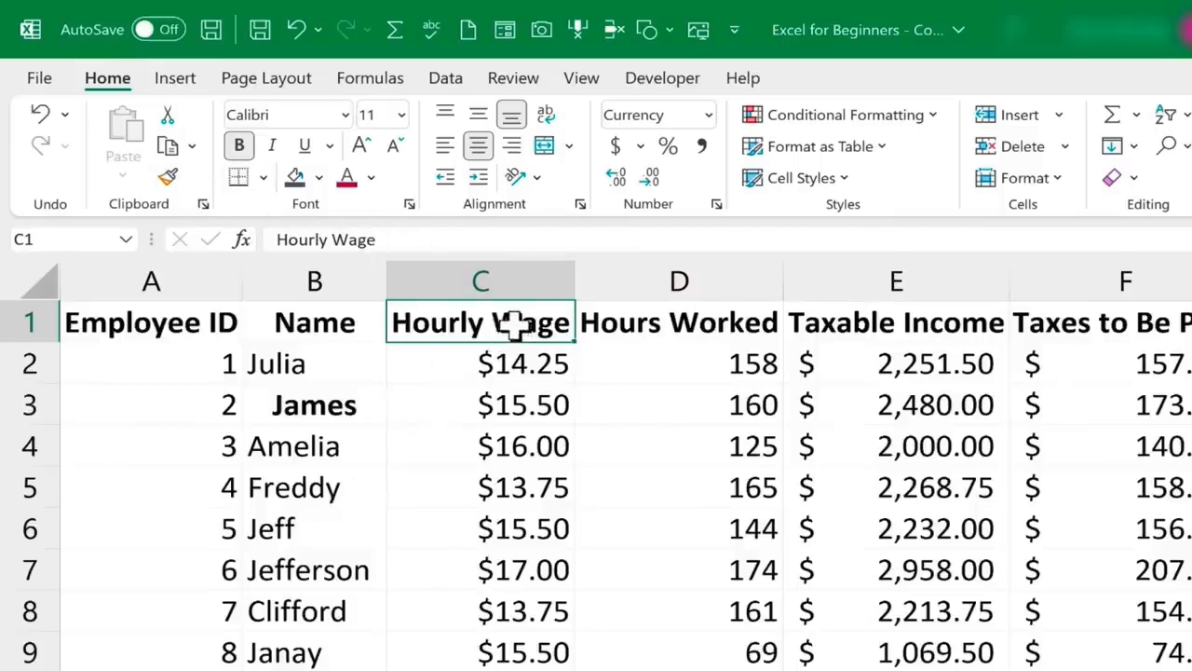
double_click(169, 178)
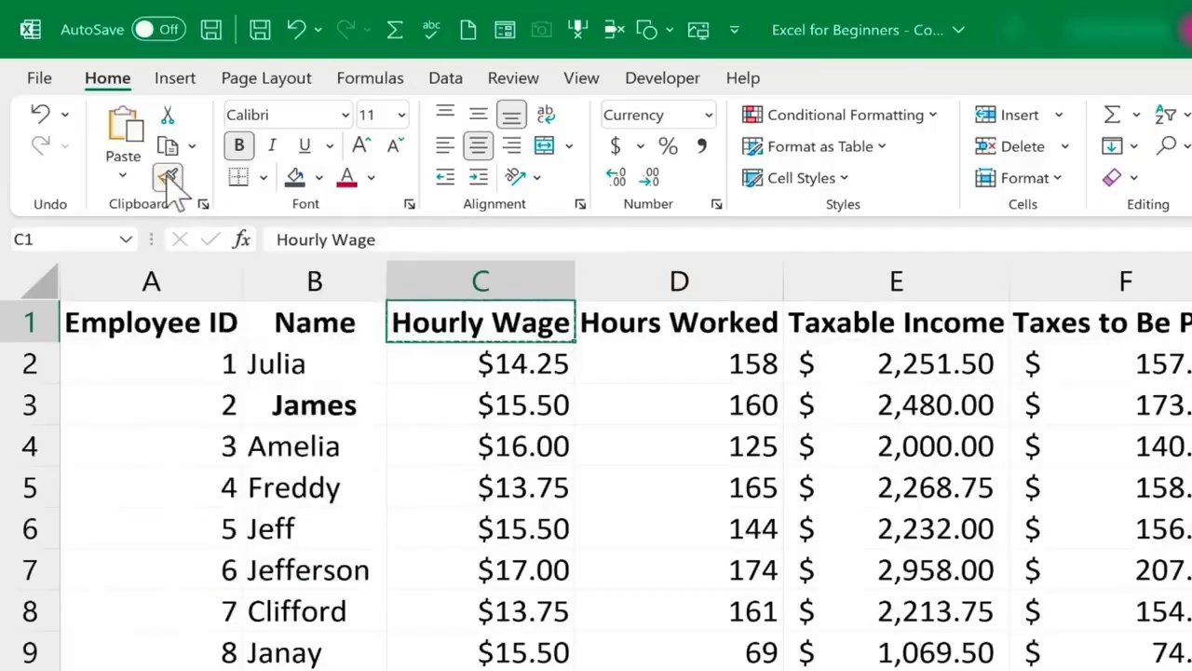
click(309, 484)
click(352, 603)
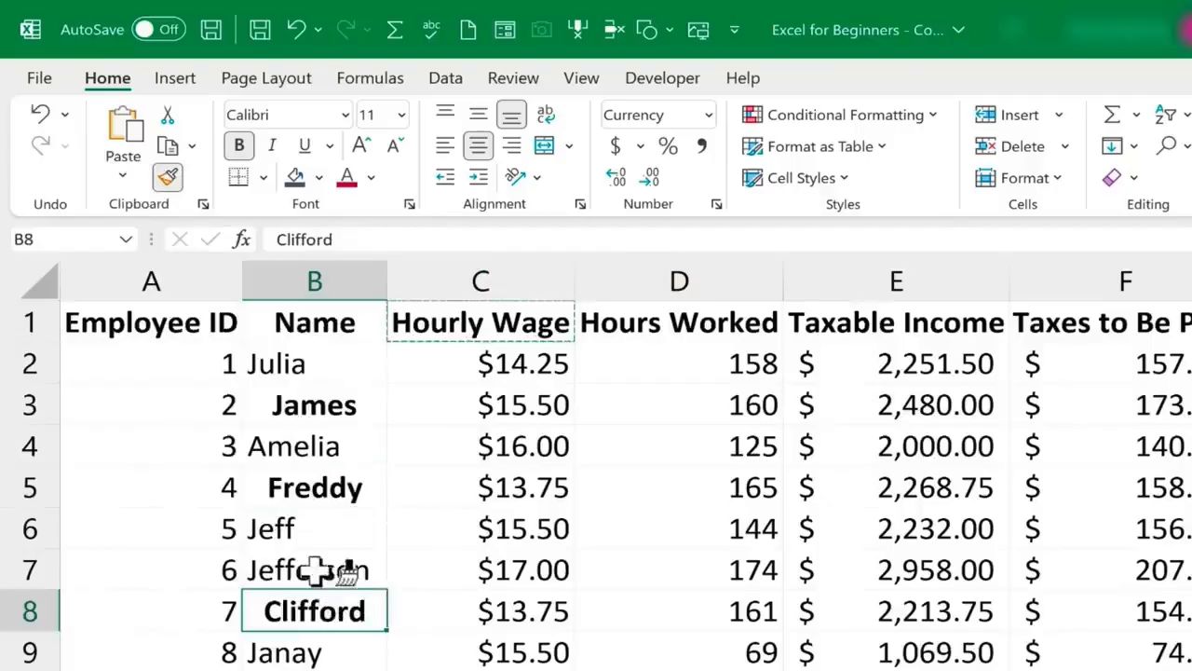
click(320, 570)
click(321, 443)
scroll(339, 582, down, 3)
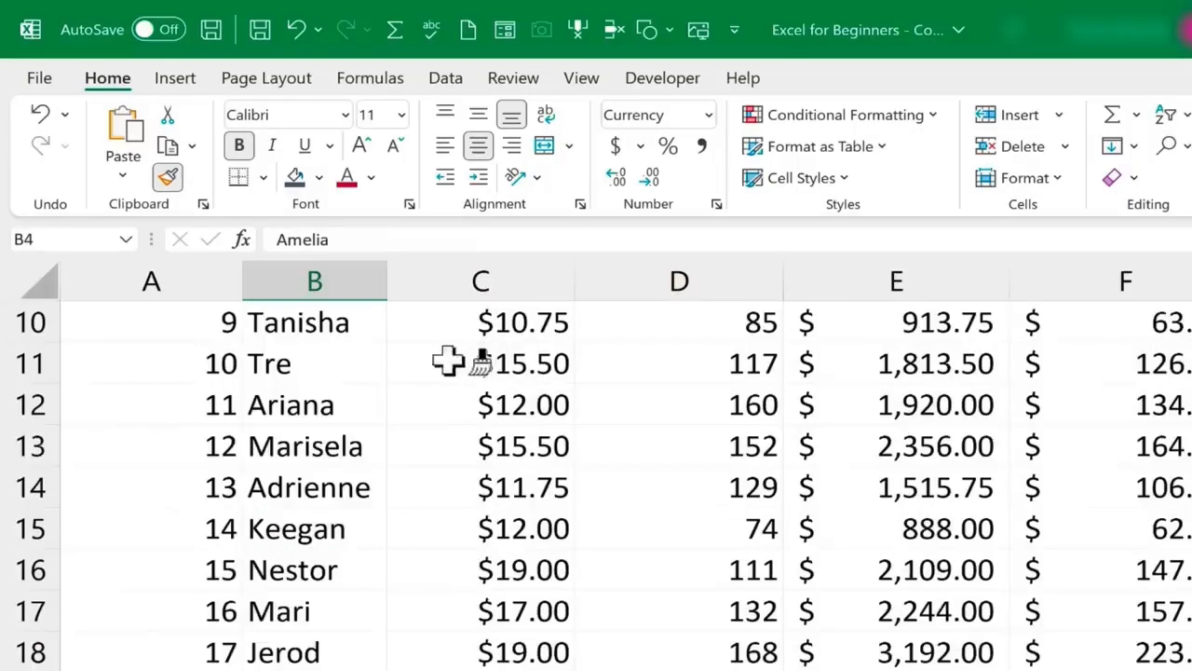
mouse_move(277, 362)
mouse_down()
mouse_move(320, 391)
mouse_move(314, 615)
mouse_up()
scroll(263, 528, up, 3)
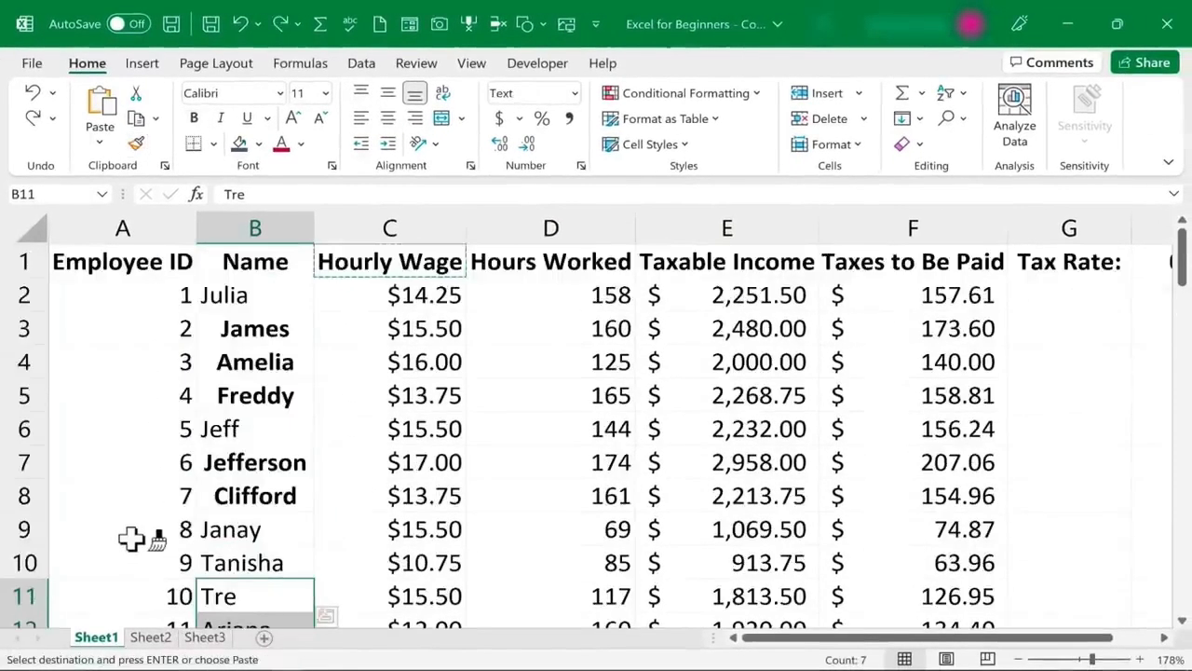
Undo all the Format Painter changes made to the Name column
key(ctrl+z)
key(ctrl+z)
key(ctrl+z)
key(ctrl+z)
key(ctrl+z)
key(ctrl+z)
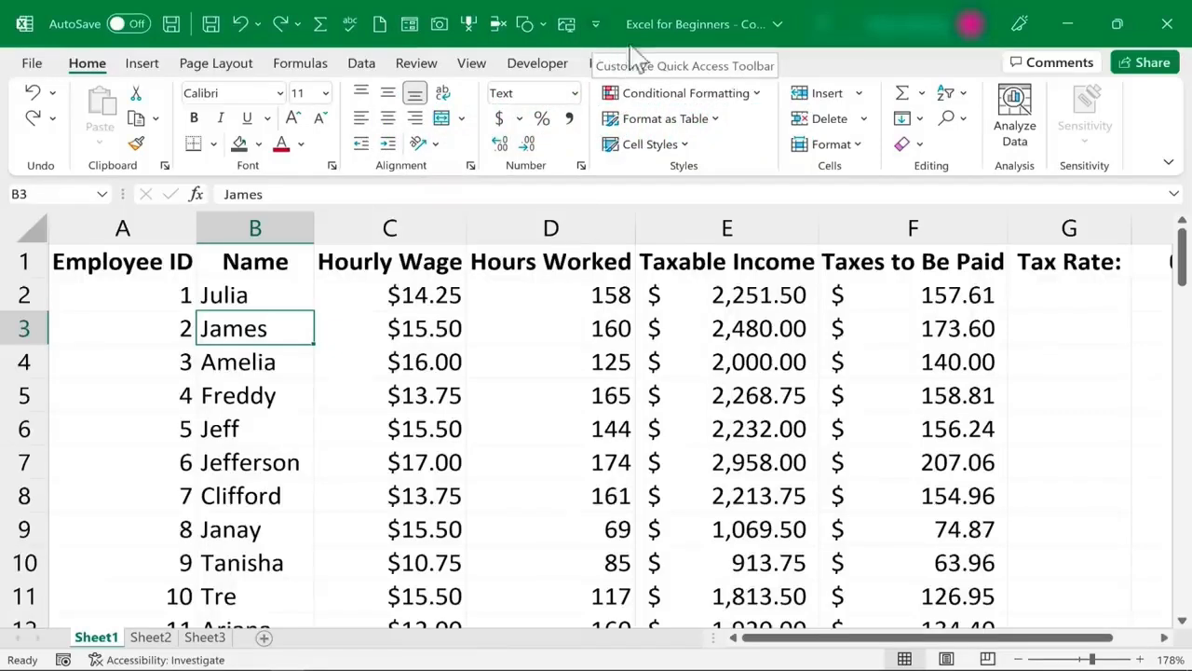
Add the AutoFormat command from All Commands to the Quick Access Toolbar for all documents
click(595, 24)
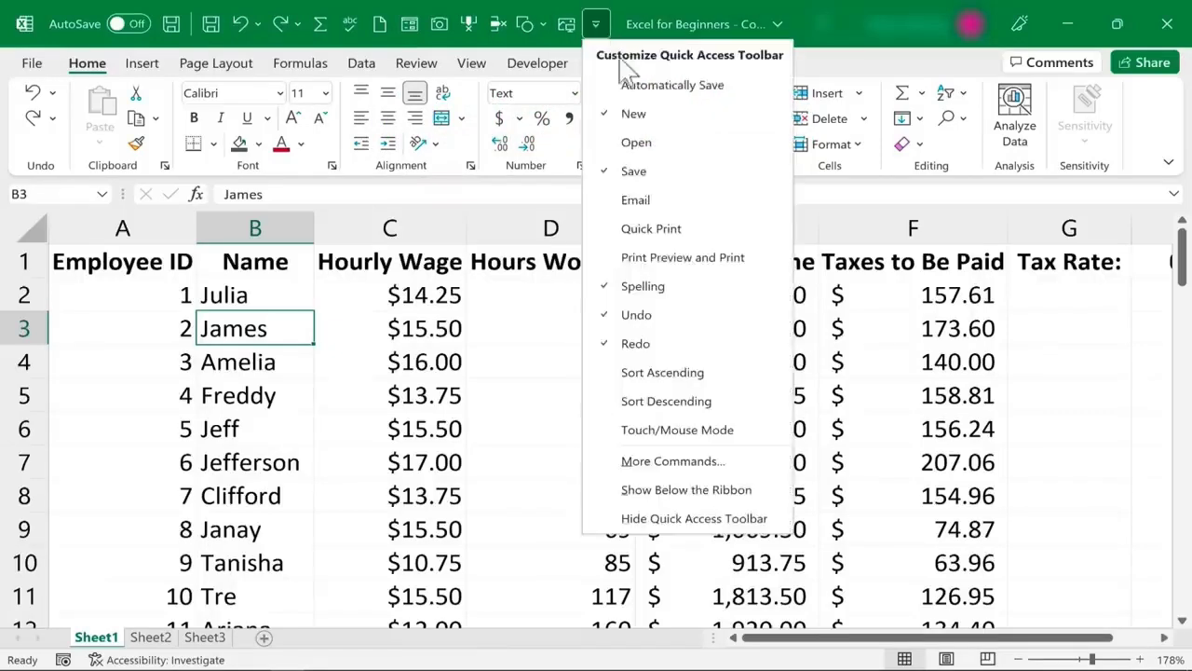
click(671, 461)
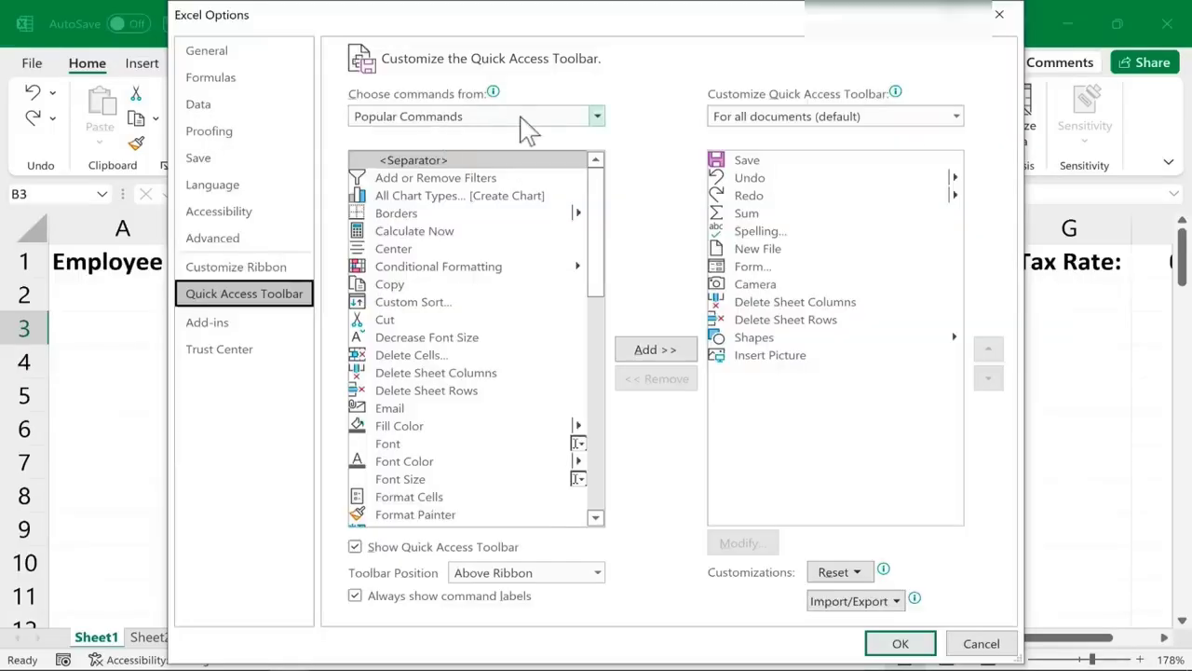
click(580, 119)
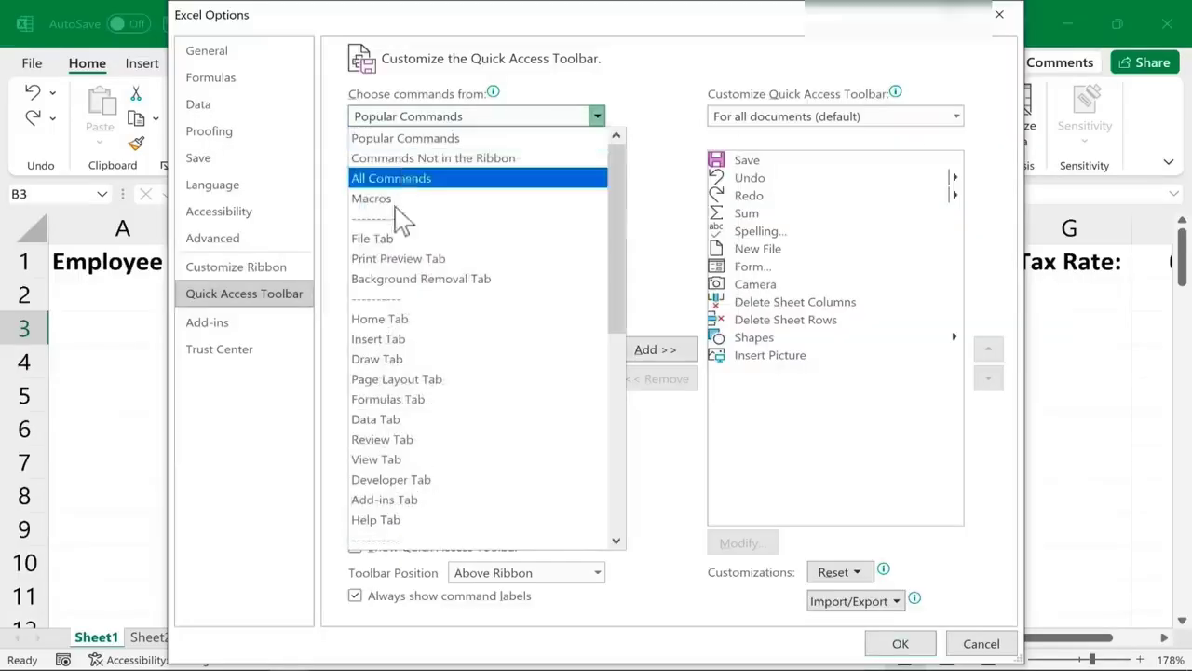
click(404, 178)
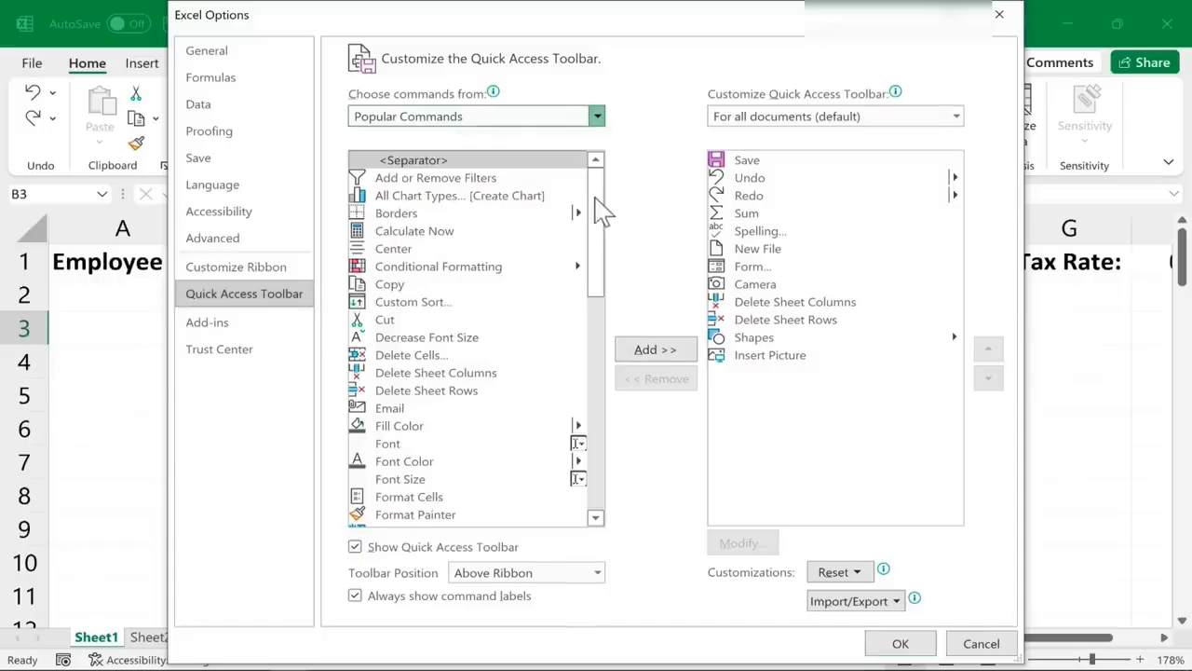
drag(604, 186, 599, 219)
click(407, 280)
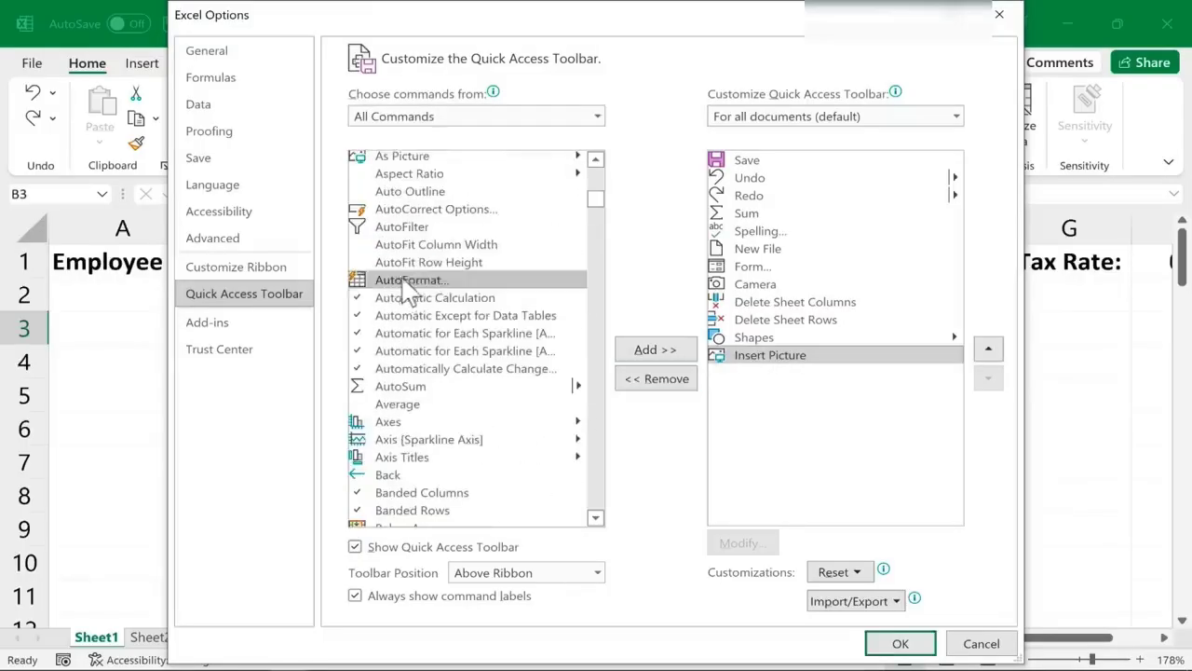
click(677, 348)
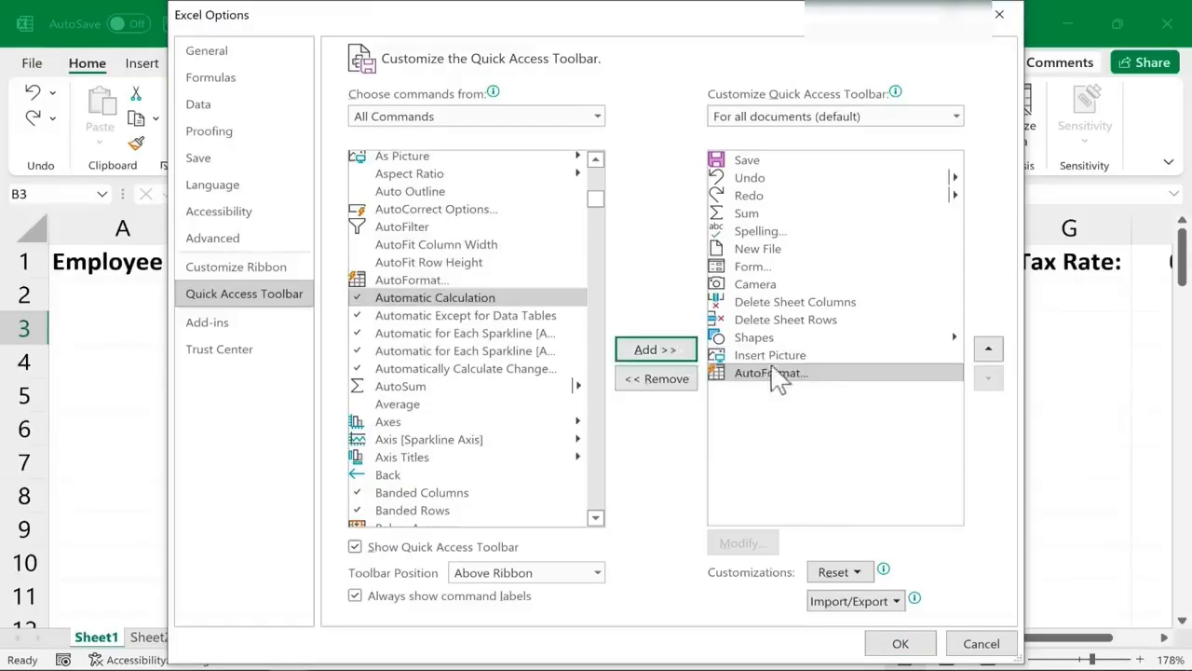
click(902, 644)
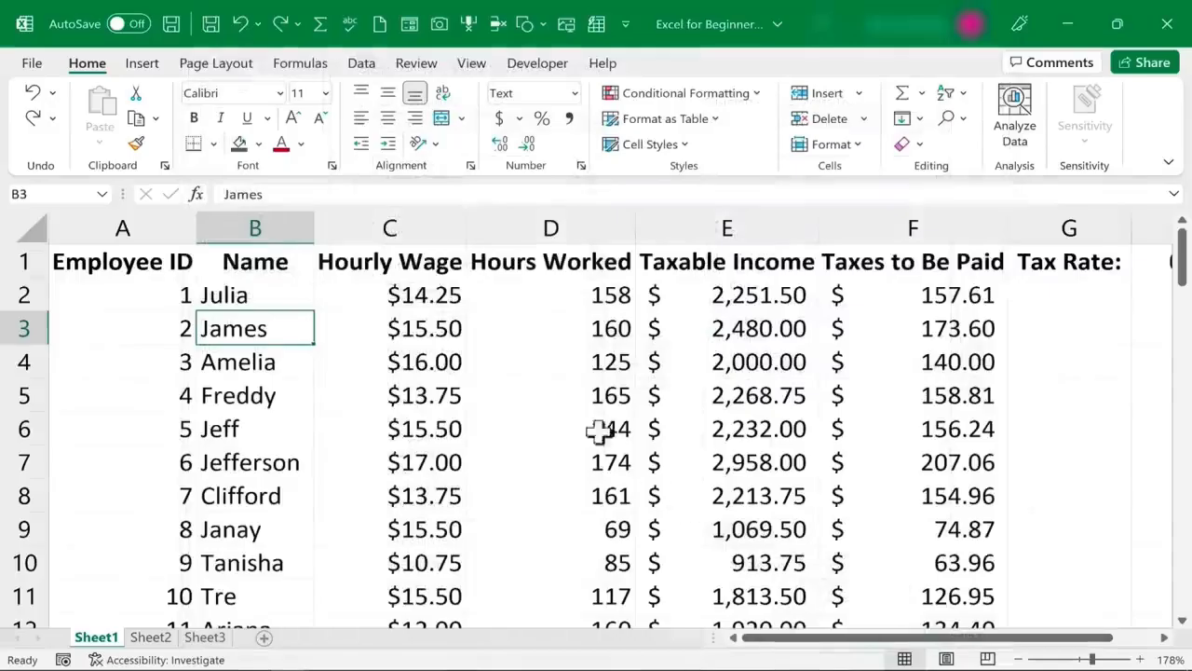
Apply the List 2 AutoFormat design to the payroll data, starting from cell C5
key(Down)
key(Down)
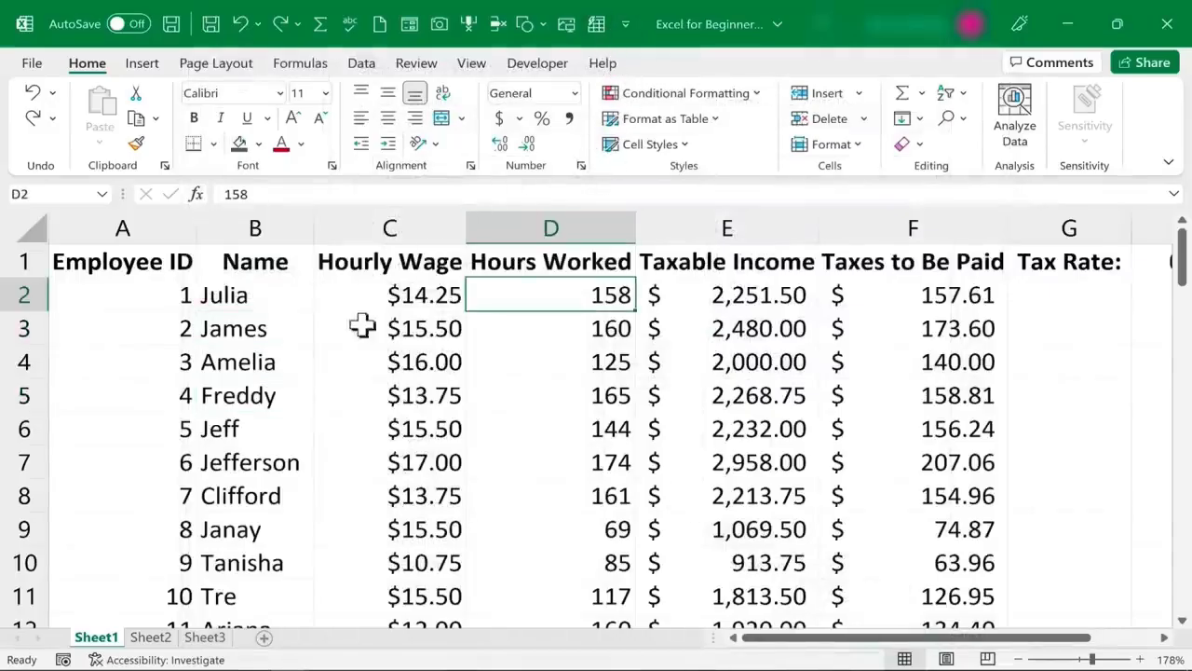
click(364, 390)
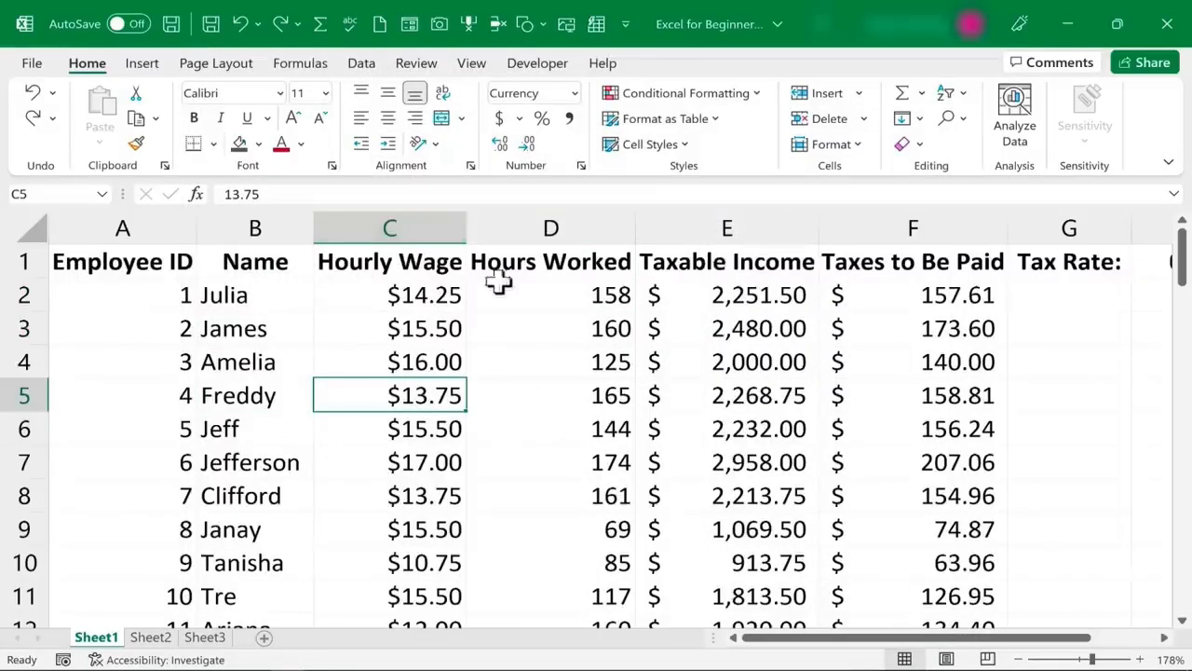
click(598, 26)
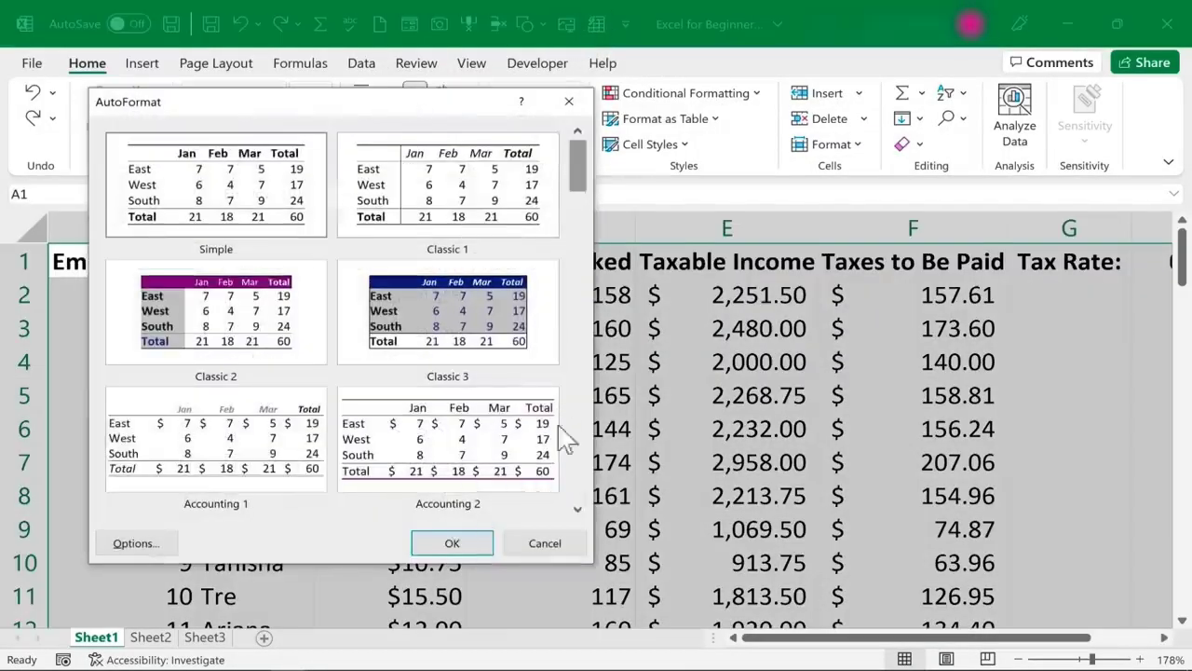
click(578, 509)
click(579, 510)
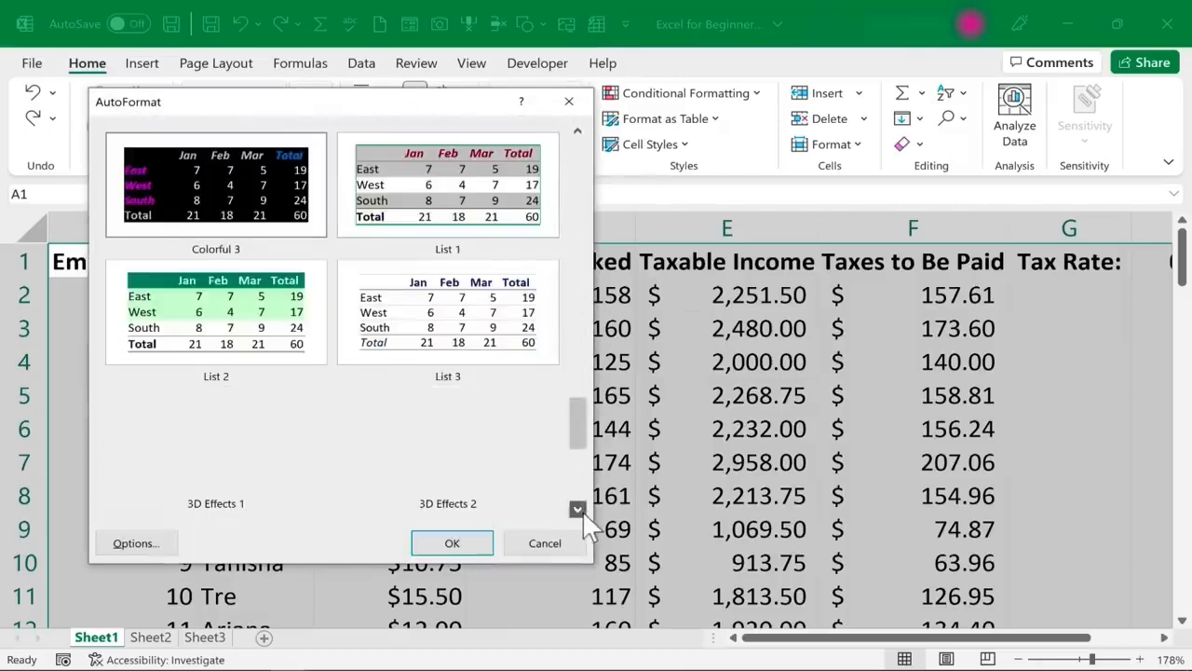
click(205, 351)
click(452, 543)
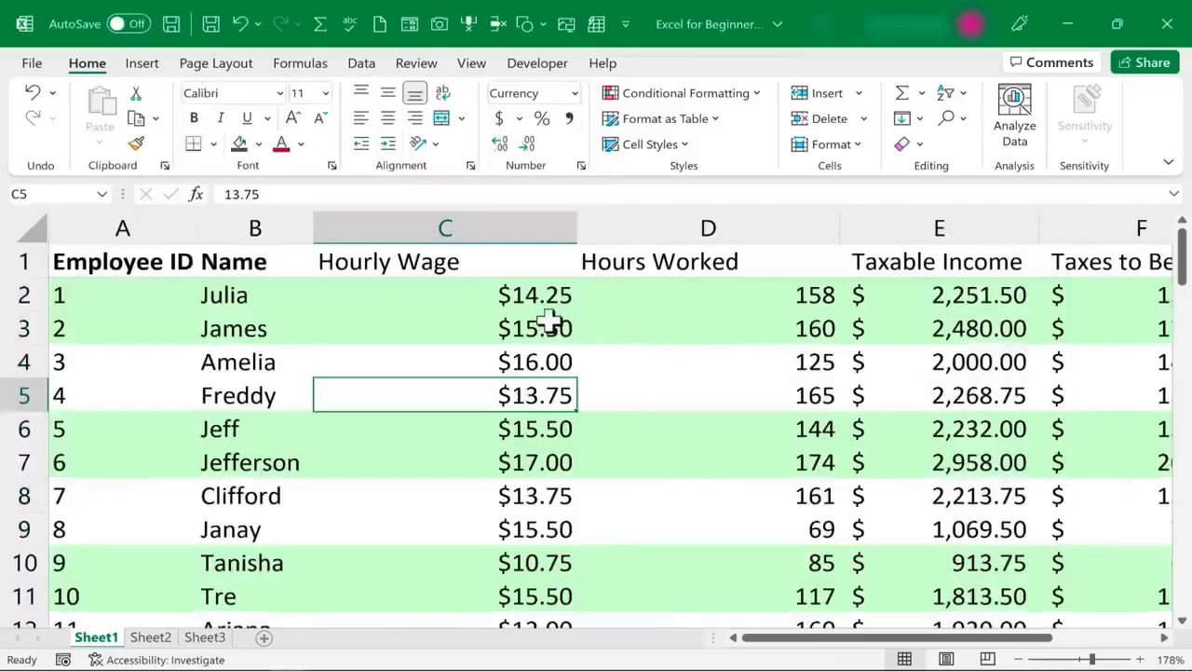
Look over the List 2 design, and undo it together with the centering of header row 1
scroll(556, 320, down, 2)
scroll(344, 356, up, 2)
click(241, 24)
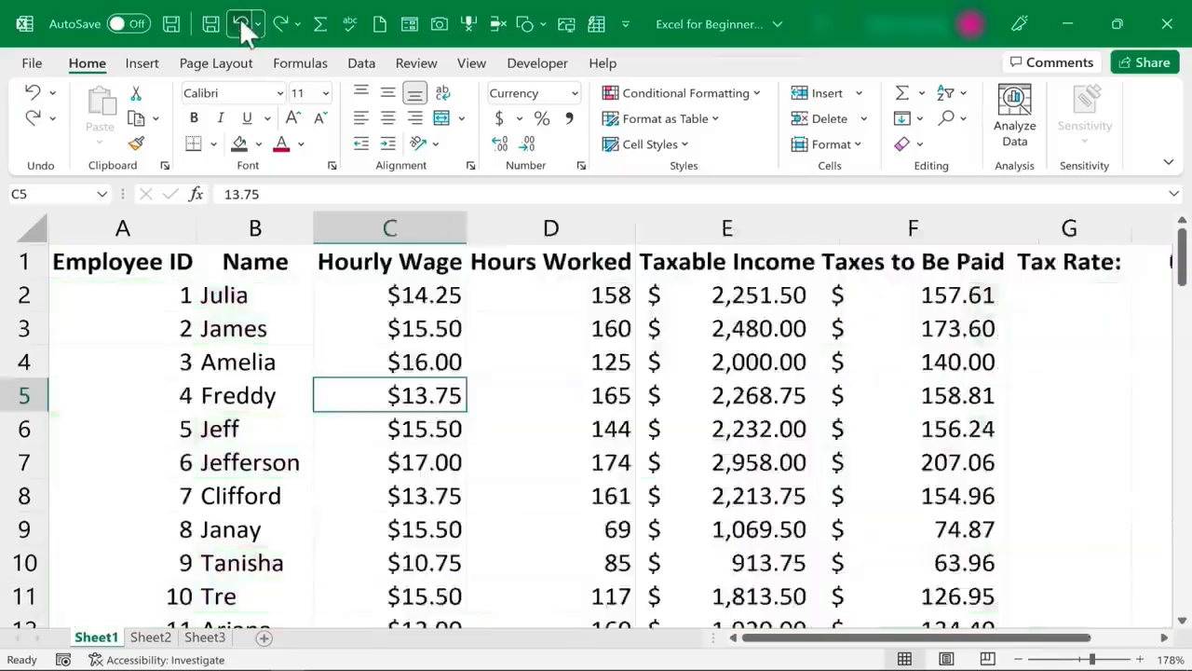
click(240, 23)
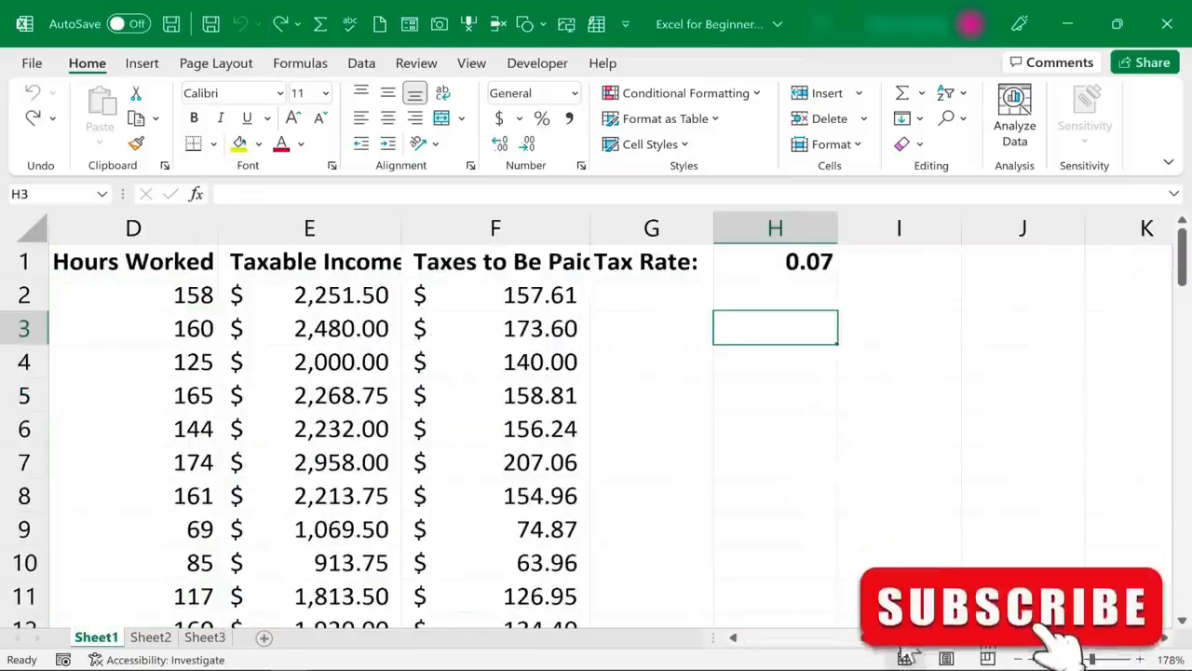
Insert a default column chart on Sheet1 from the payroll data in A1:F71, leaving out the summary rows
drag(901, 639, 748, 645)
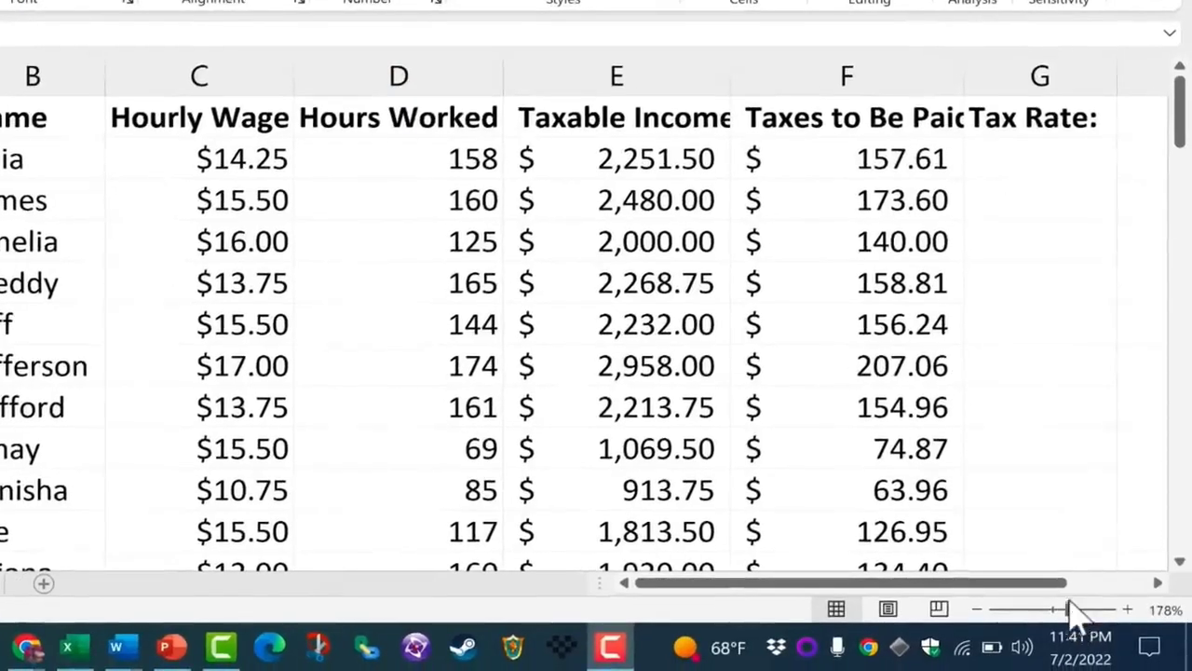
click(1068, 608)
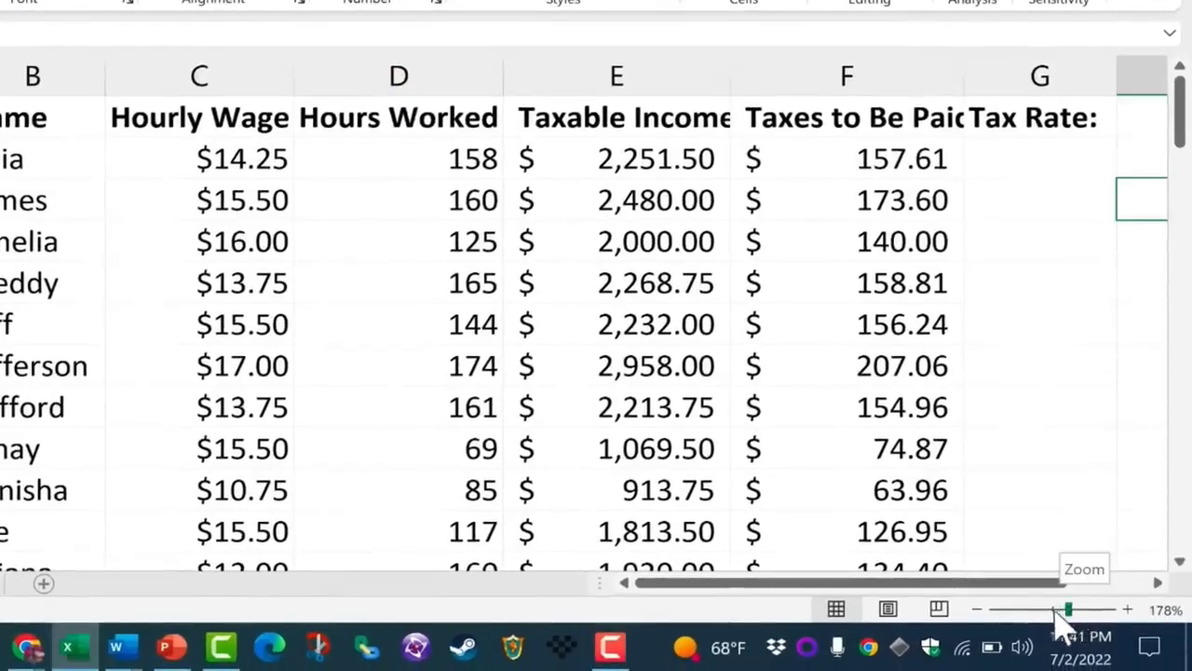
drag(1069, 609, 1042, 610)
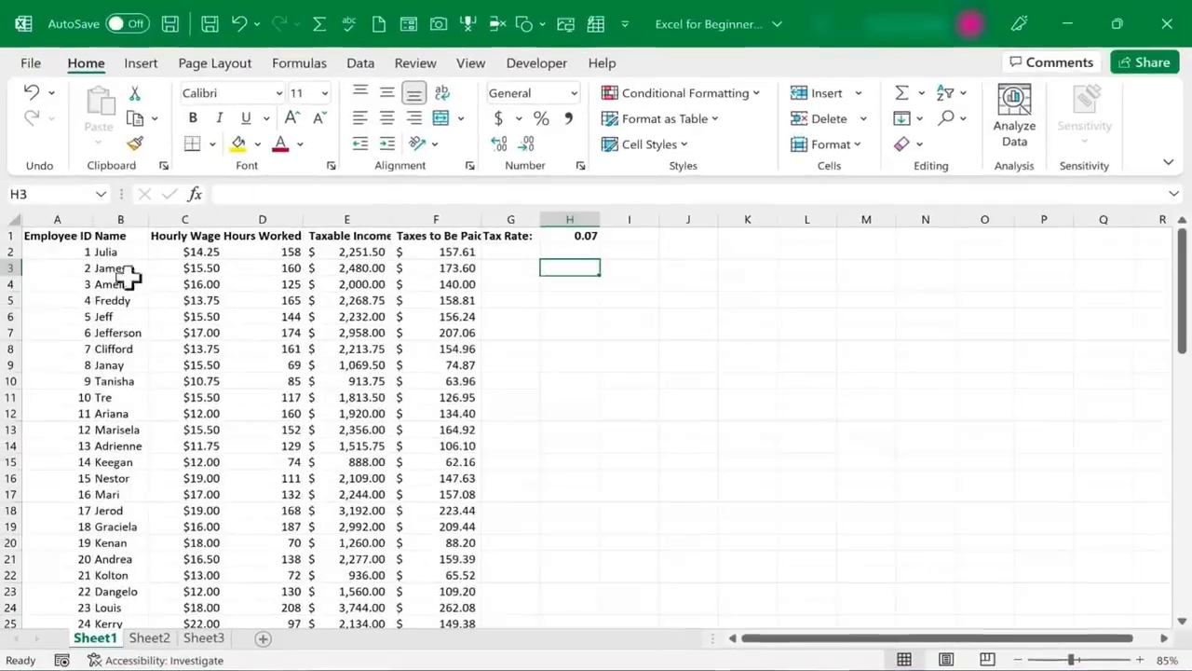
drag(44, 236, 401, 508)
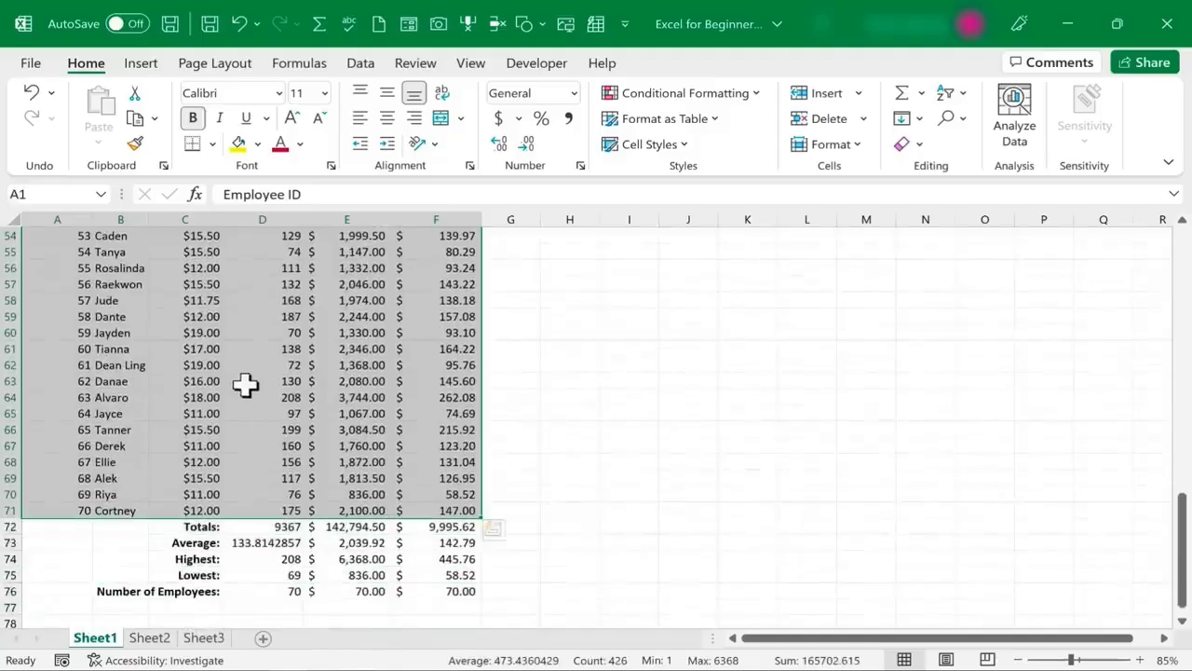
key(alt+F1)
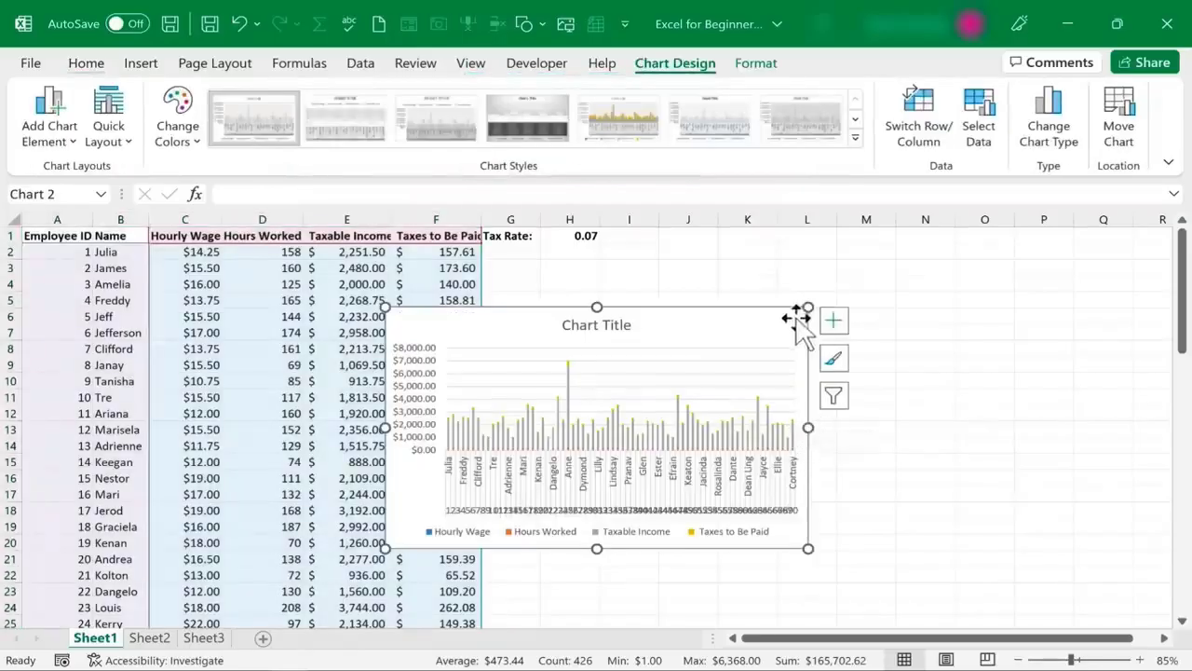
Enlarge the column chart so it spans about columns C to O and rows 2 to 24
drag(826, 297, 990, 248)
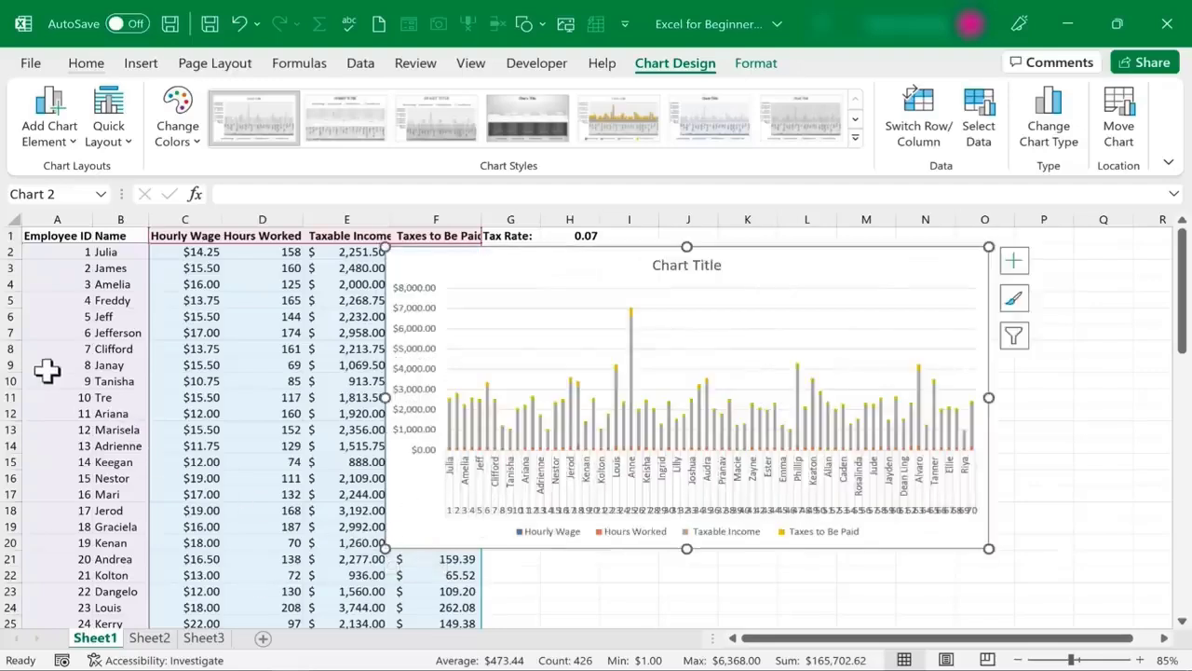
drag(385, 545, 204, 607)
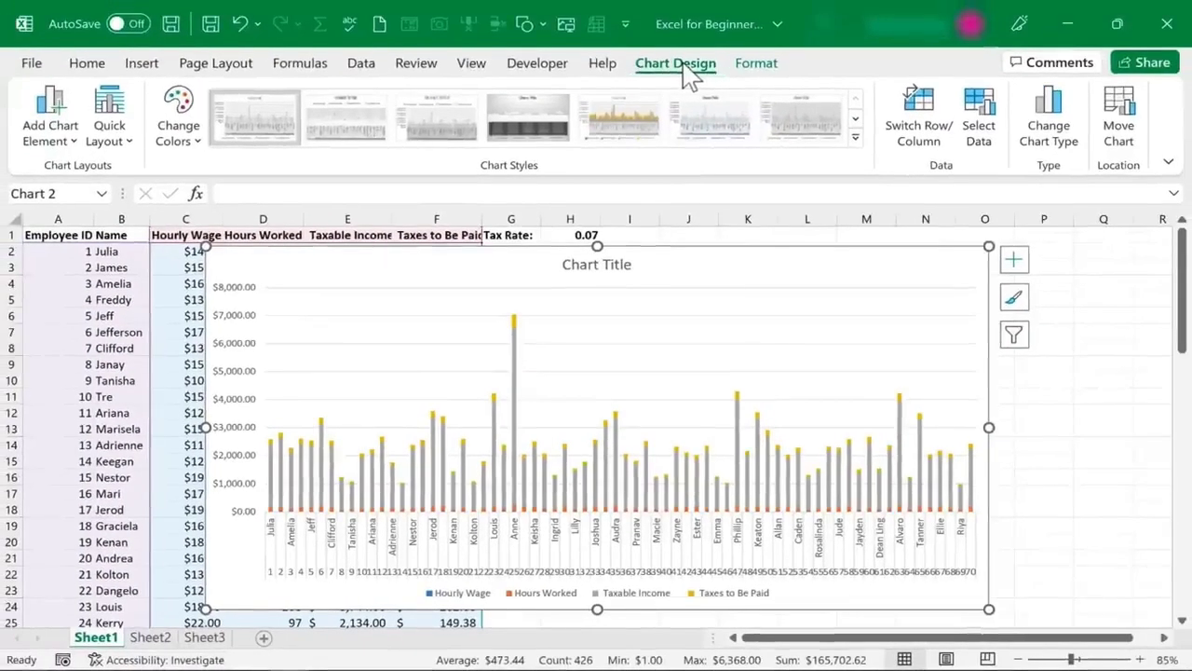
Change the chart type to Clustered Column
click(1054, 147)
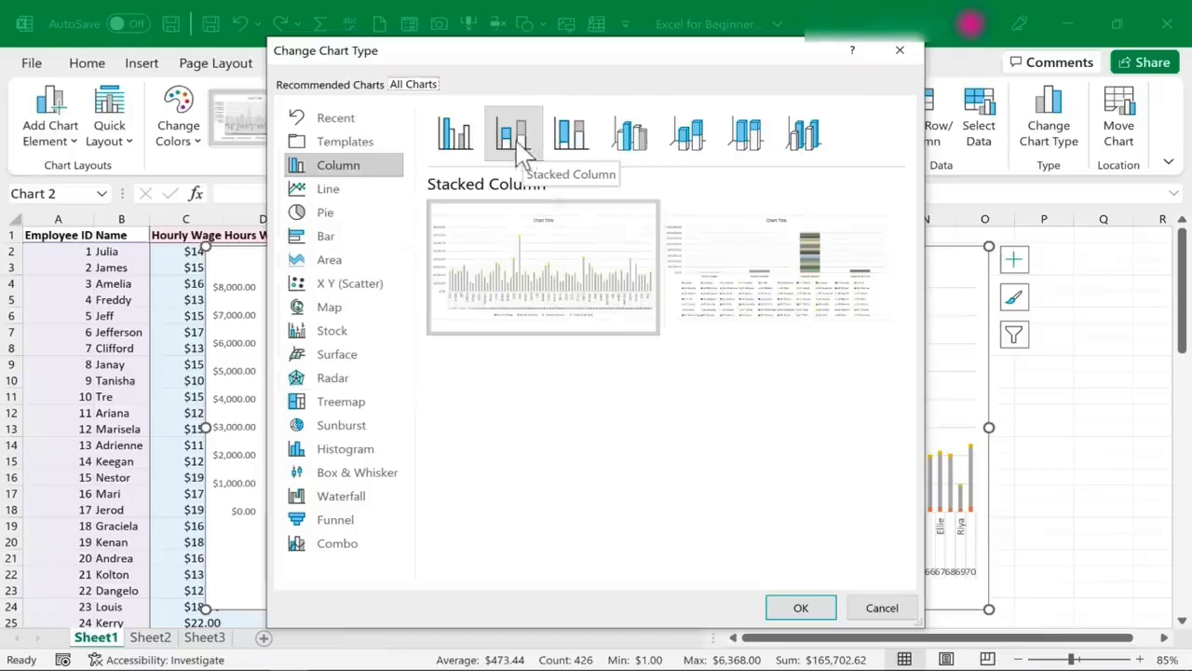
click(456, 142)
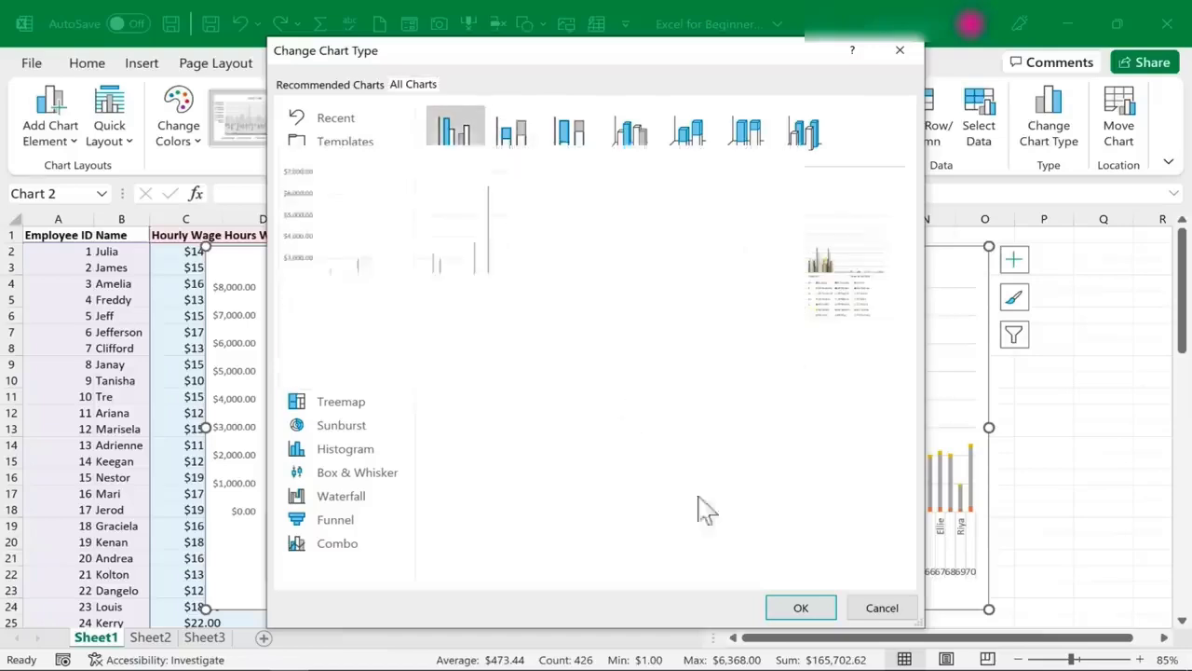
click(800, 607)
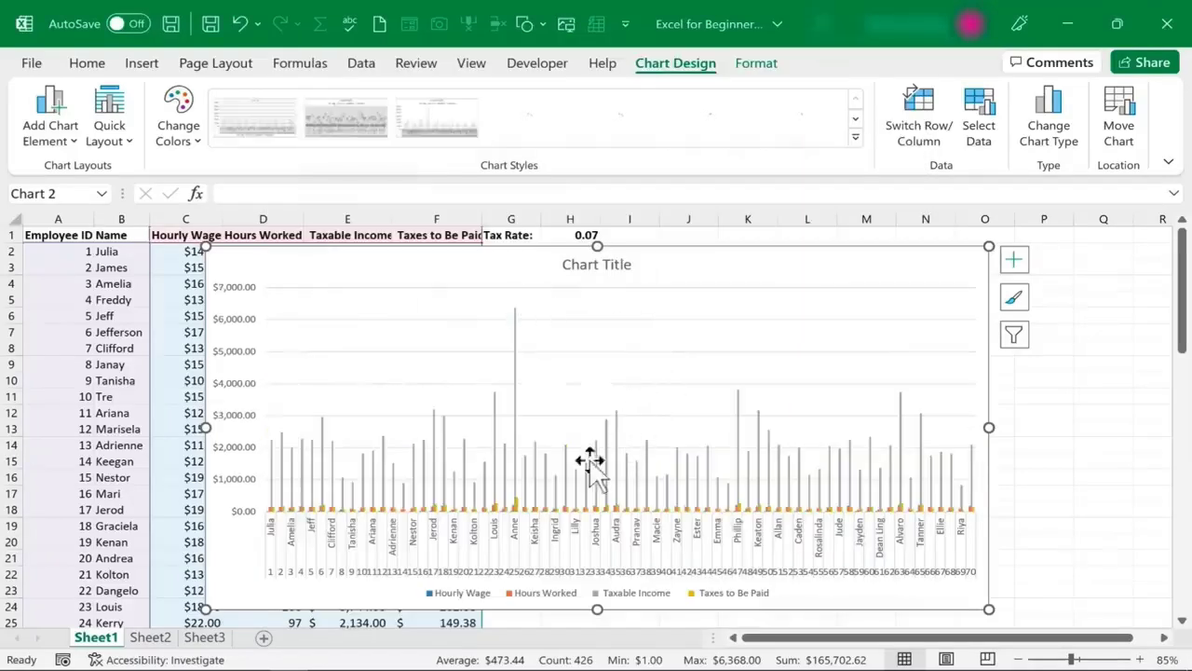
Preview the Bar and Pie chart types for the payroll chart
click(589, 461)
click(758, 67)
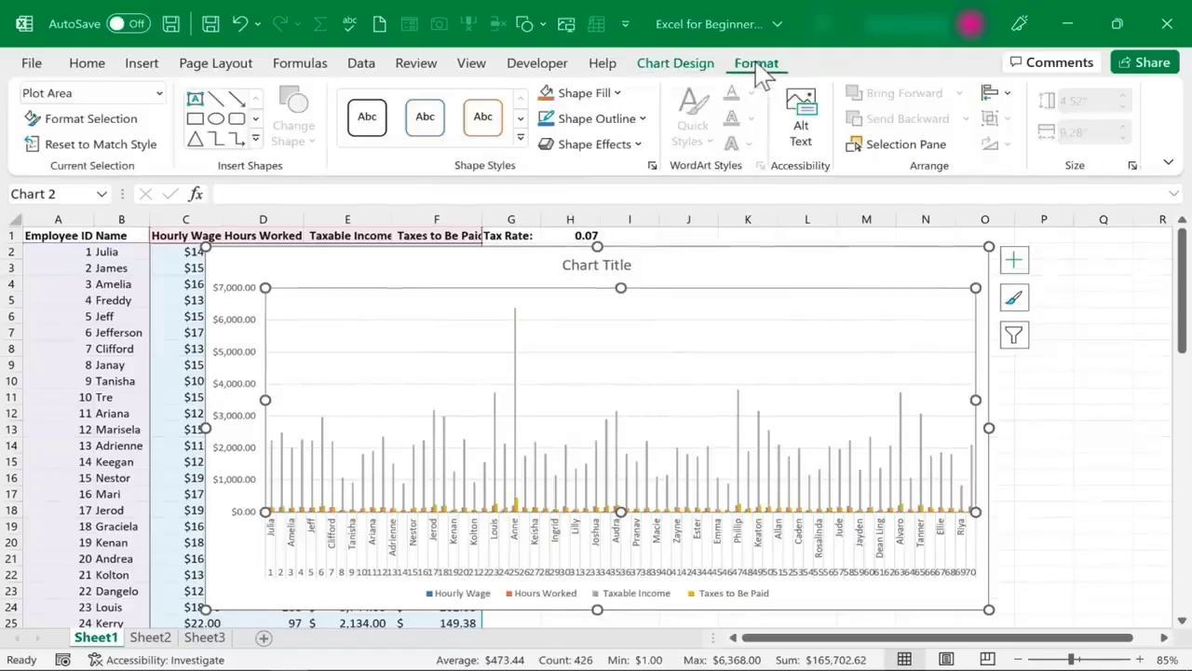
click(680, 63)
click(1049, 131)
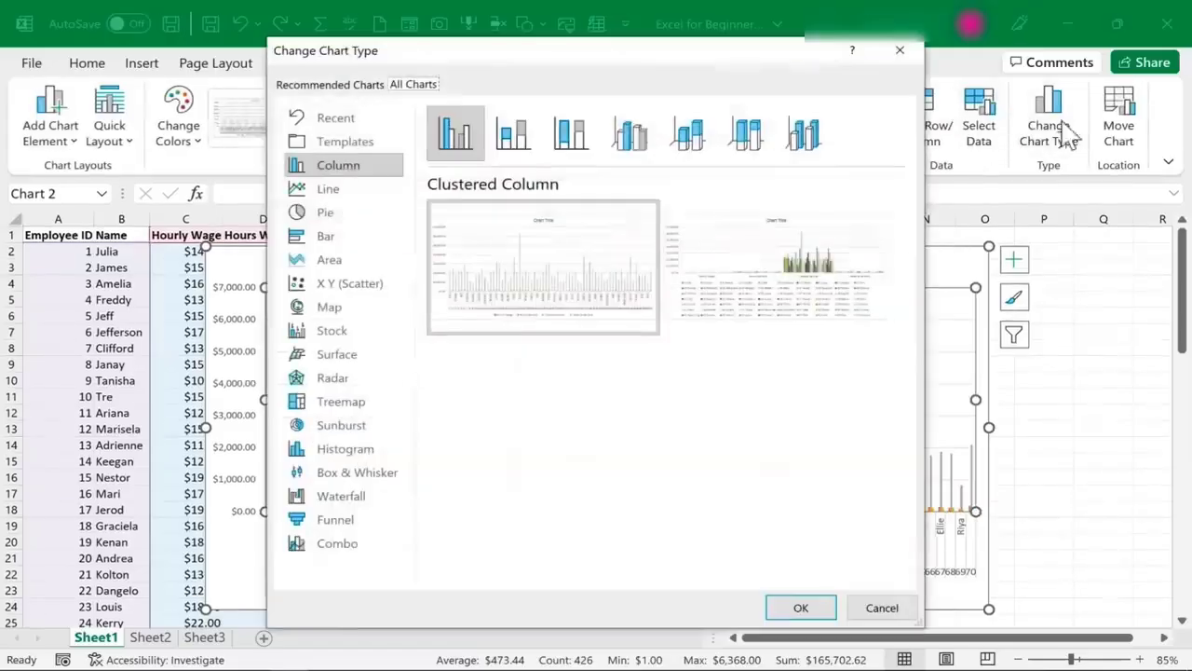
click(326, 236)
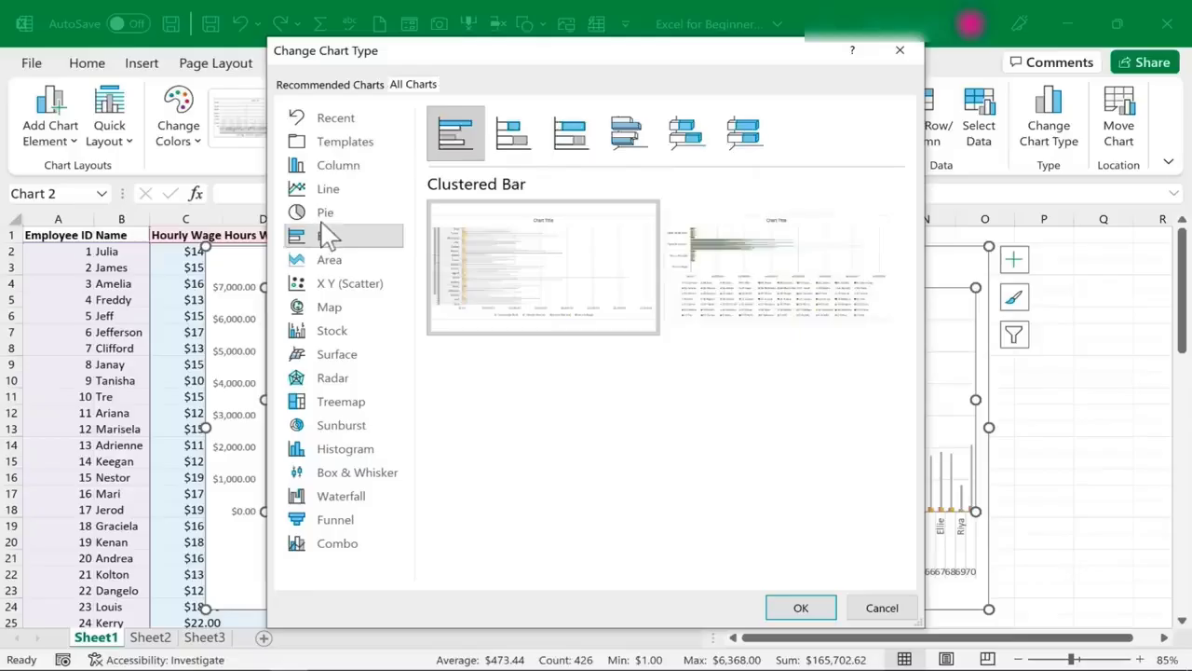
click(323, 212)
key(Escape)
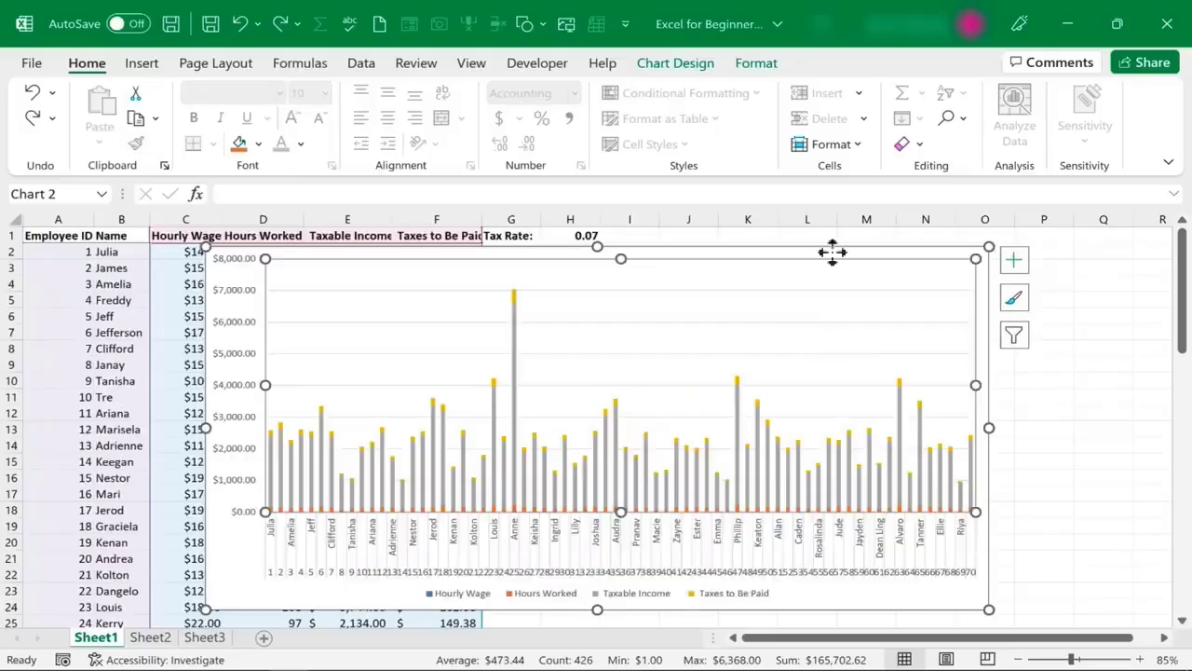
Add a chart title above the stacked column chart and set its text to "Summary Chart"
click(683, 67)
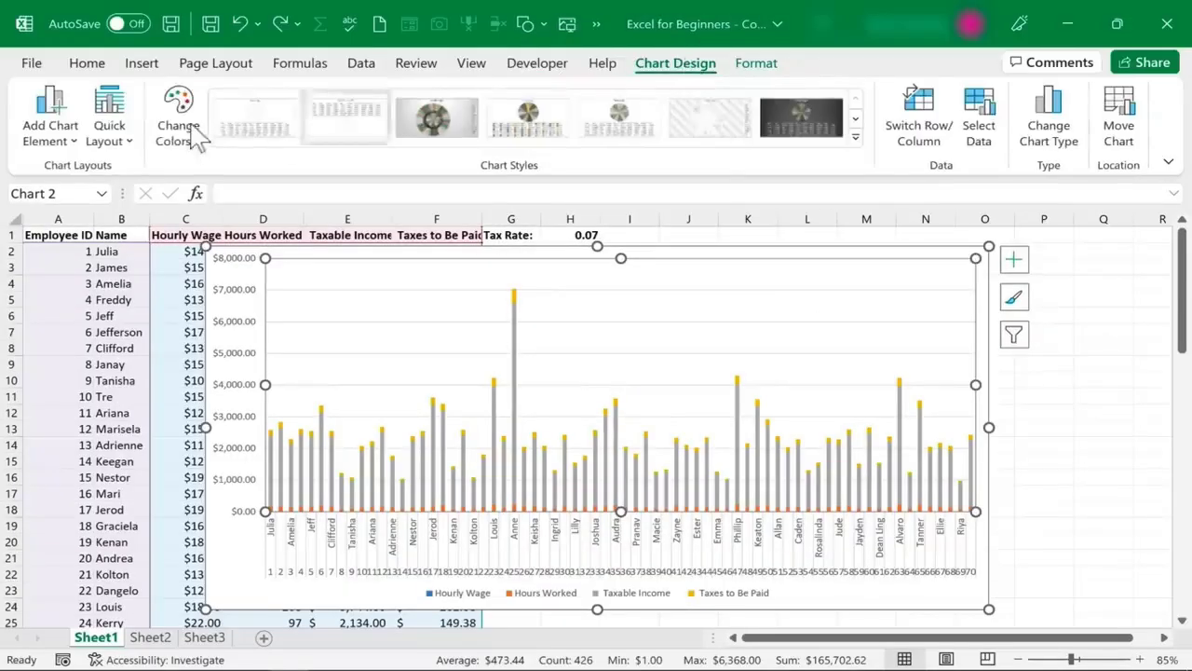
click(51, 130)
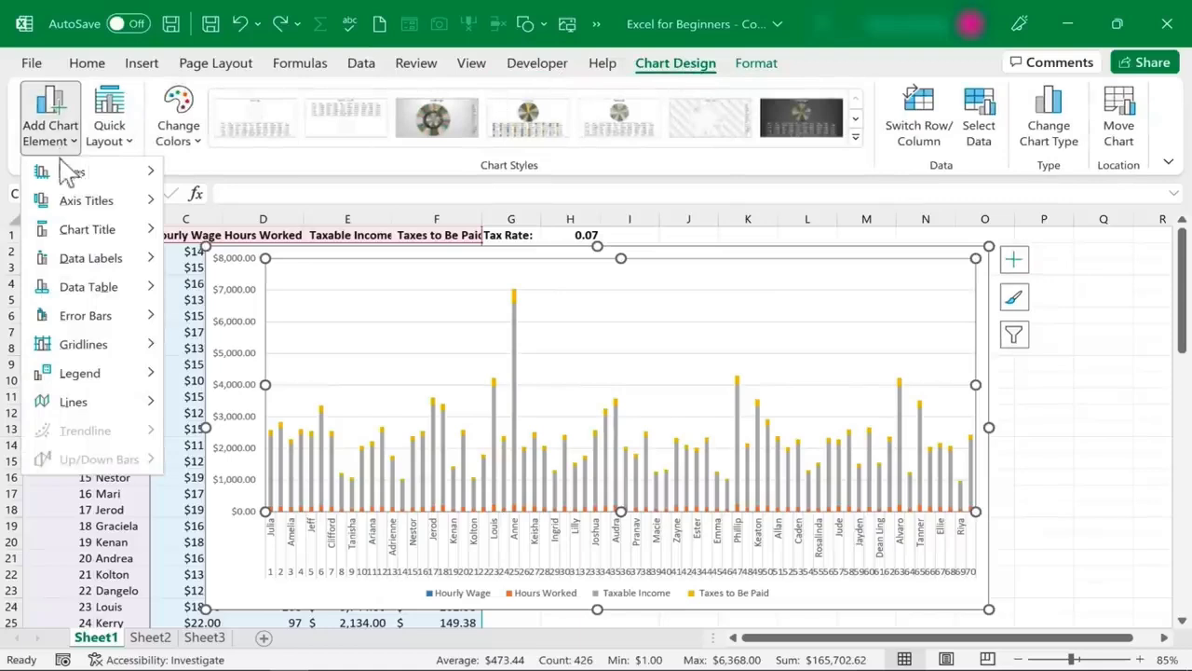
mouse_move(78, 238)
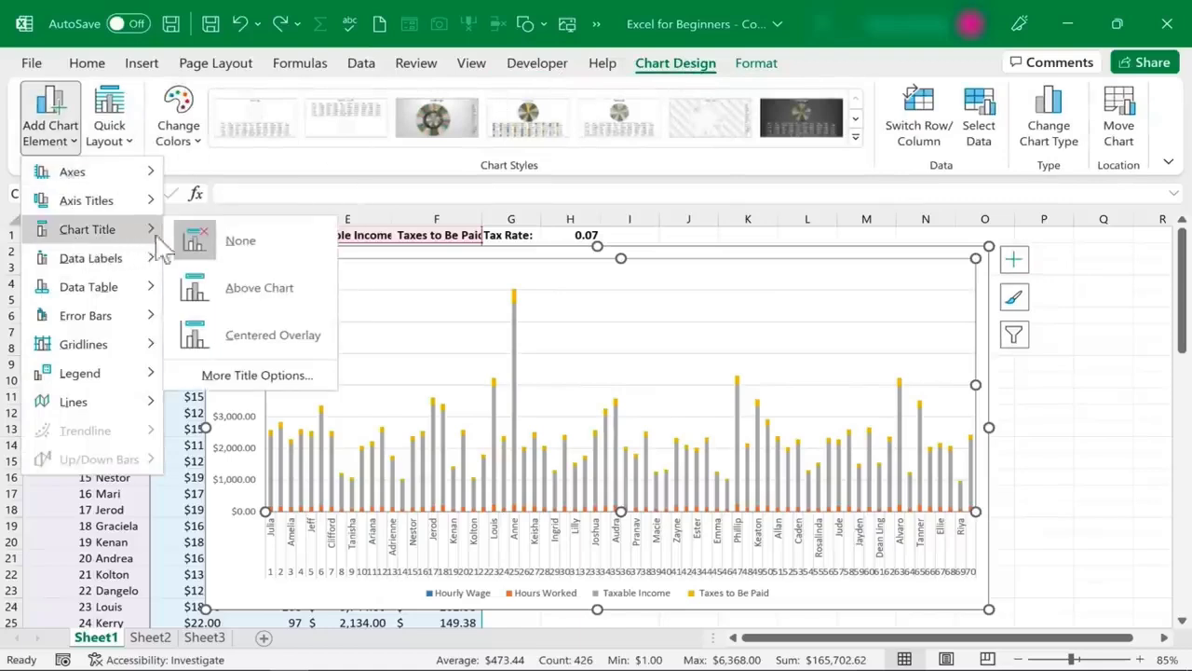
click(260, 289)
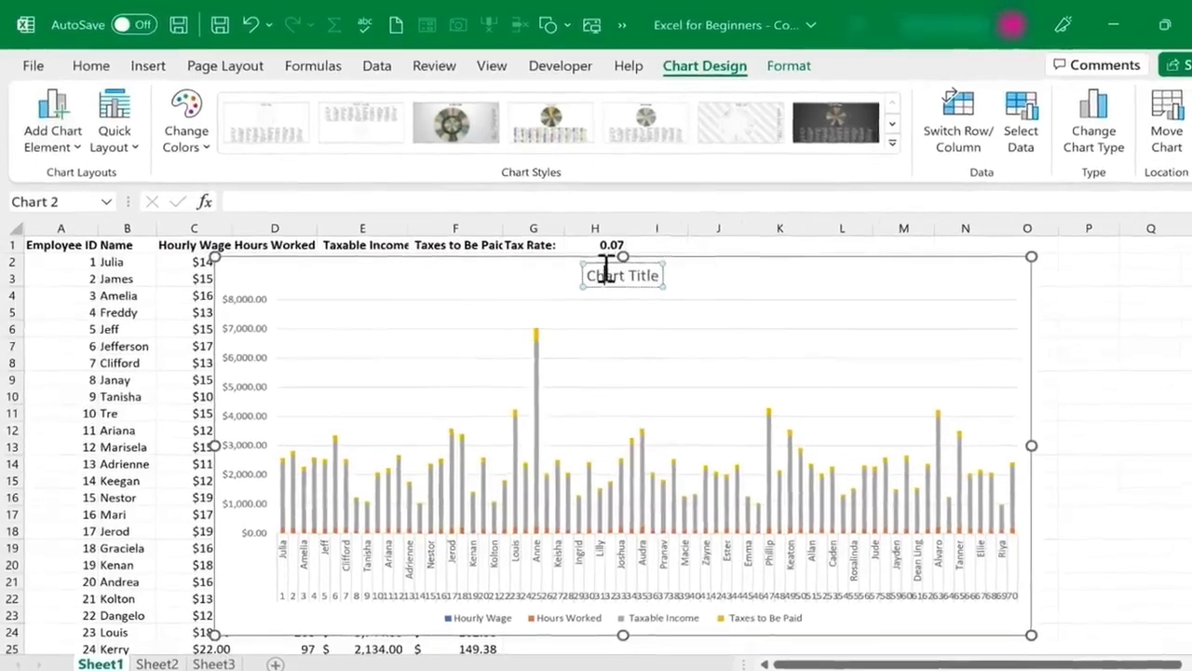
triple_click(605, 271)
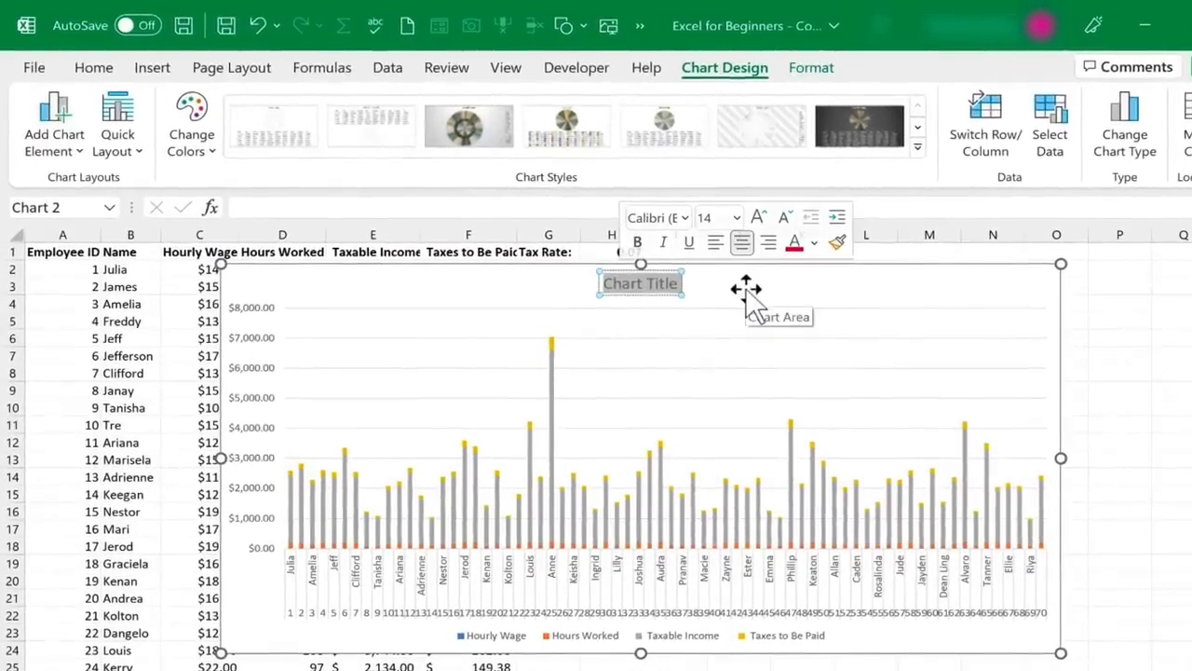
text(Summary)
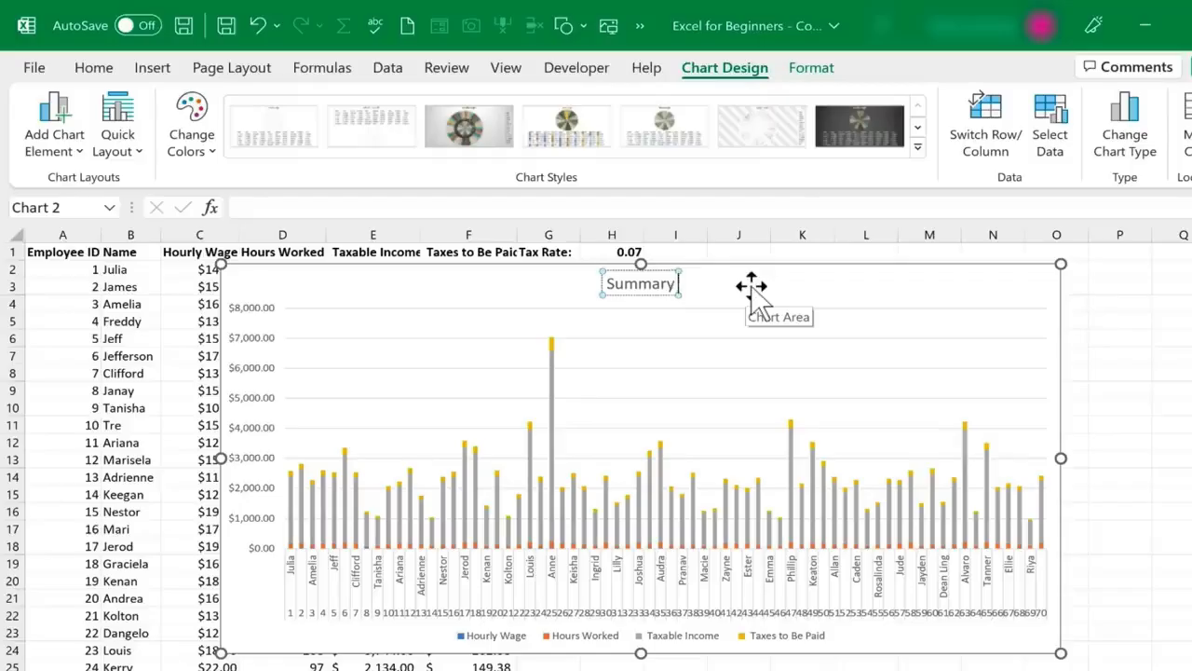
text( Chart)
click(753, 285)
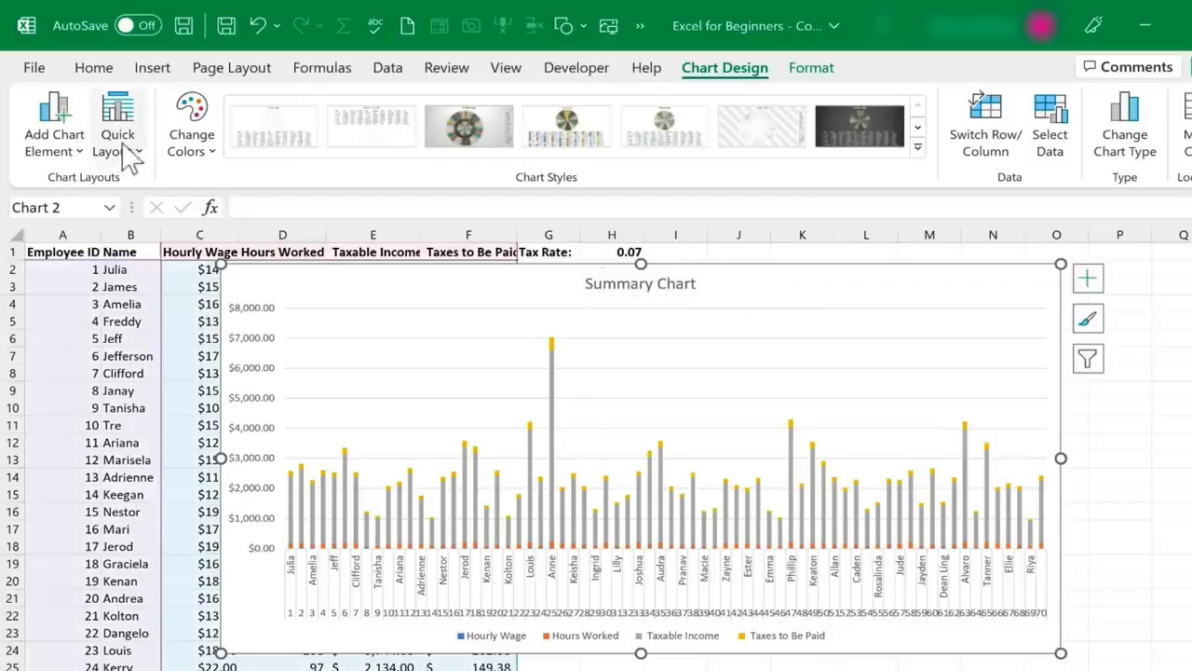
Add a primary horizontal axis title reading "Employees"
click(77, 147)
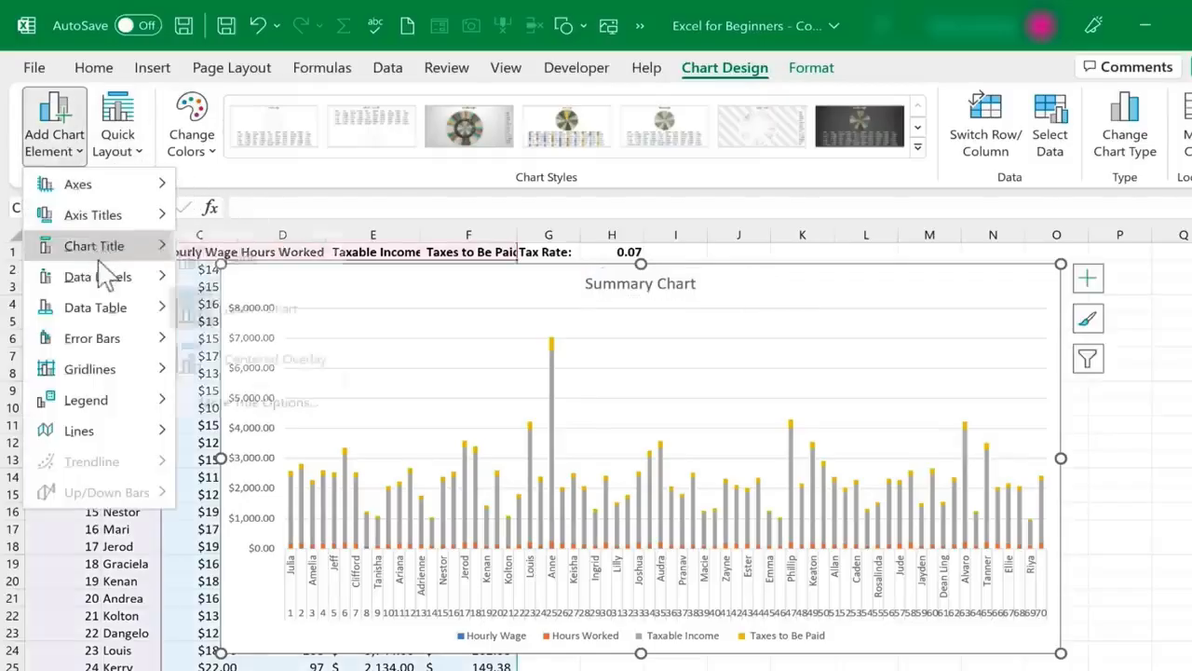
mouse_move(93, 215)
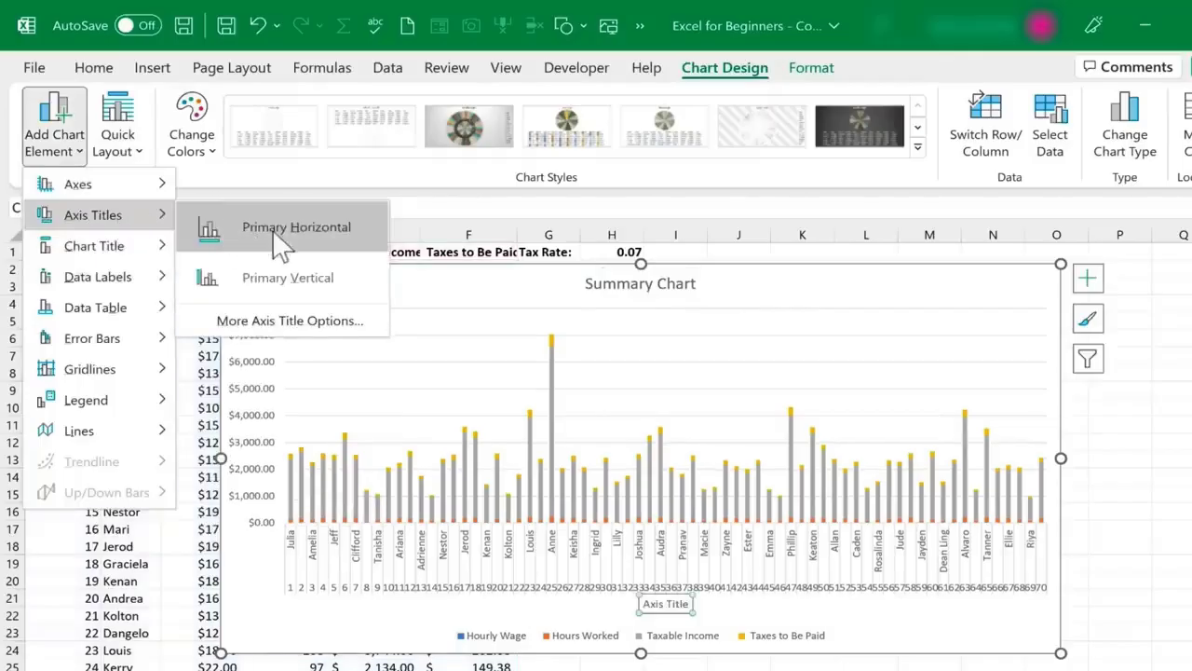
click(244, 228)
click(668, 606)
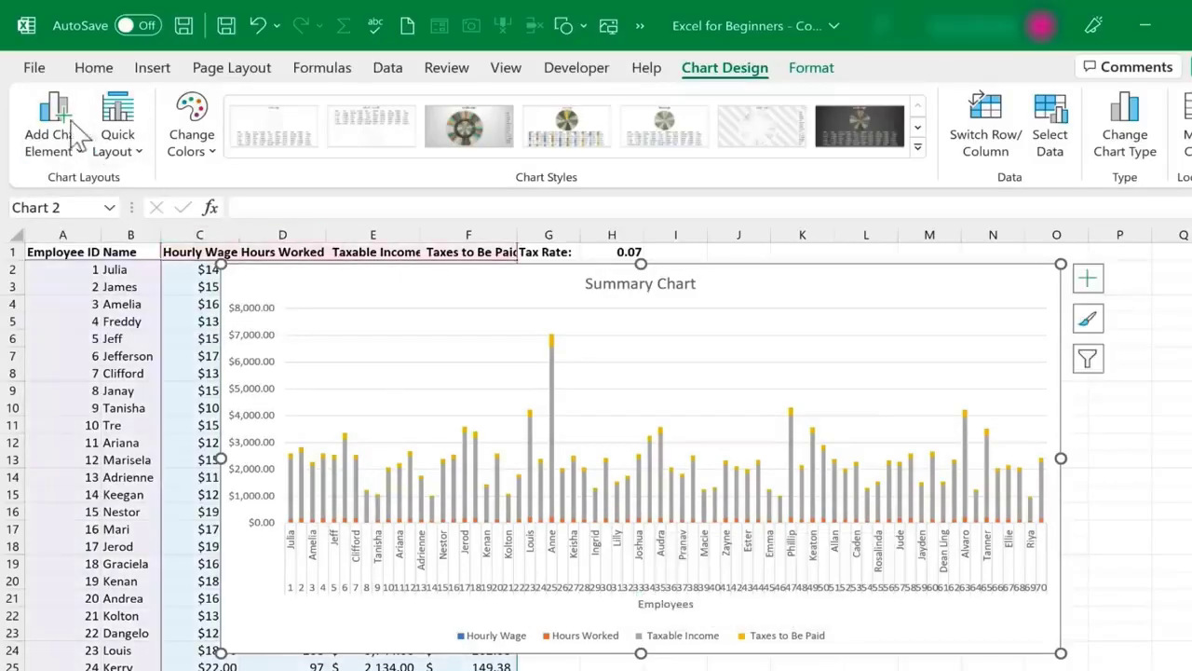
Add a primary vertical axis title reading "Taxable Income, Taxes Owed, etc."
click(73, 159)
mouse_move(93, 213)
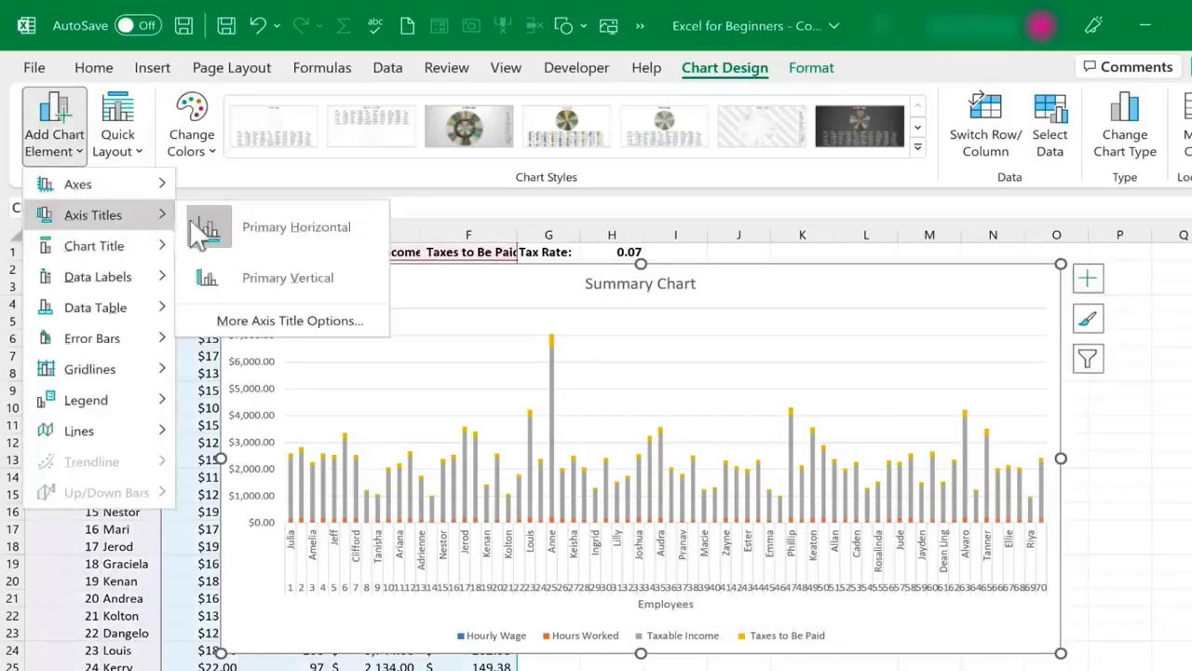
click(258, 272)
click(248, 420)
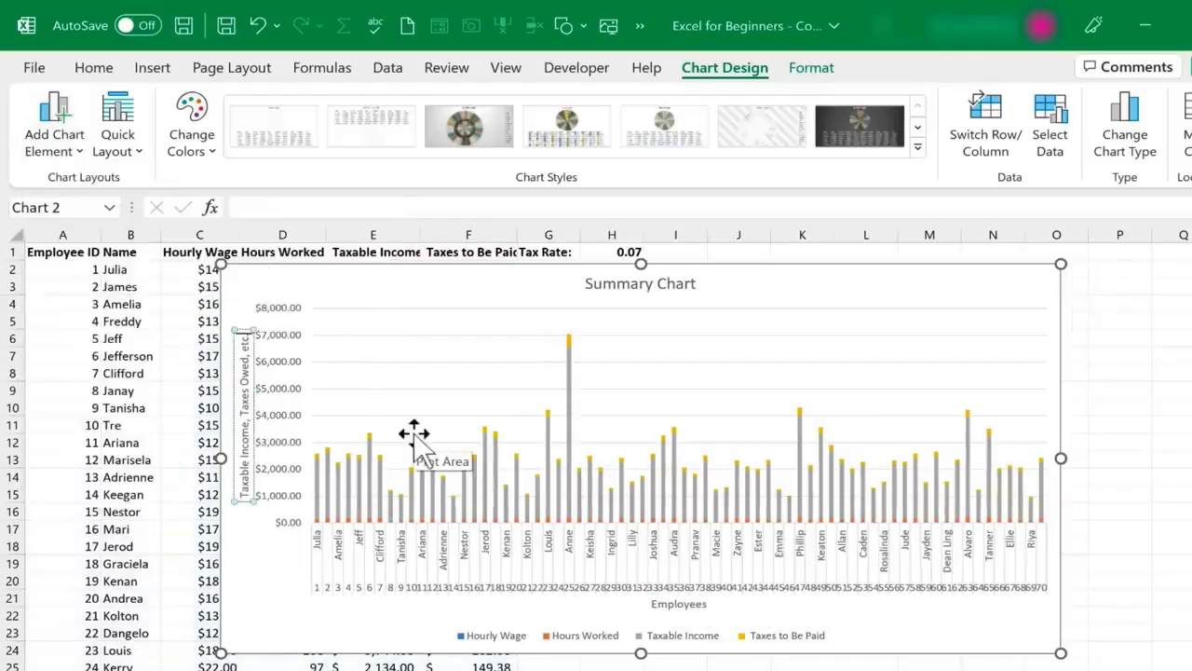
click(865, 314)
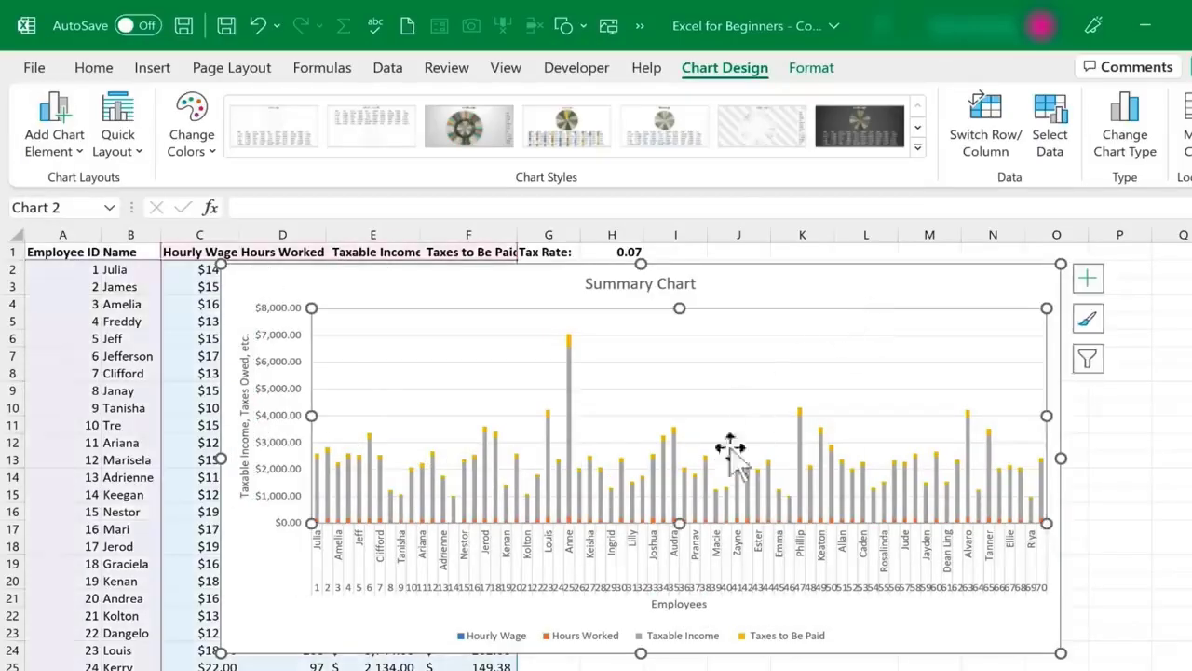
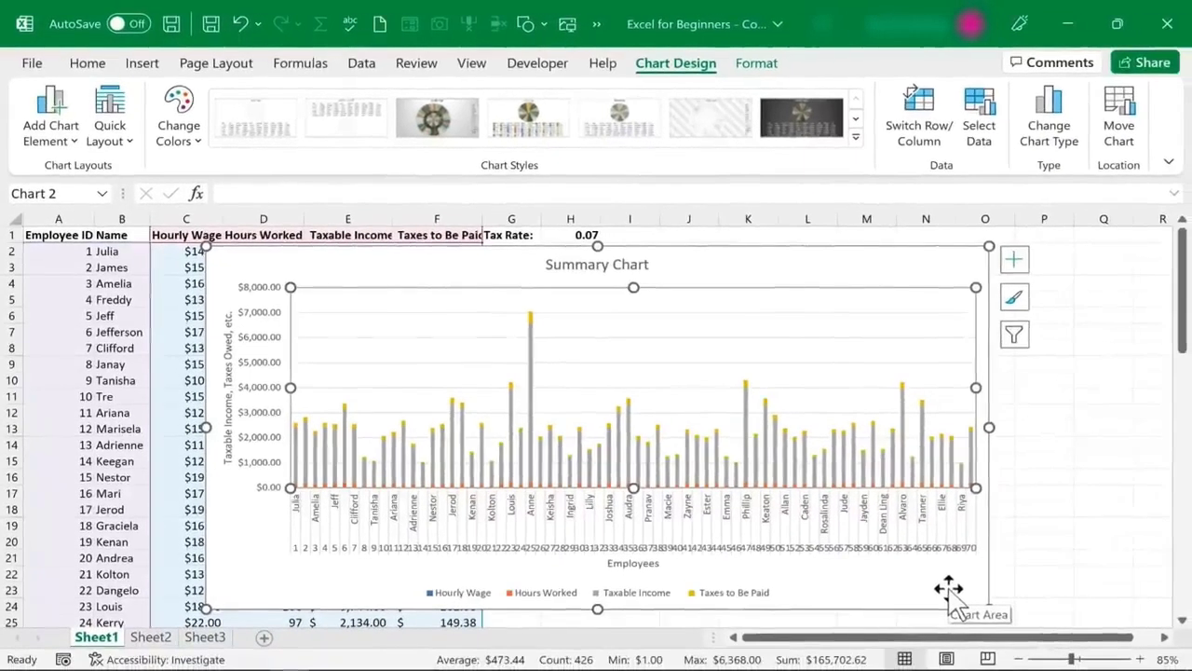
Move the Summary Chart off the payroll columns into the empty area beside them and reduce its size
drag(336, 280, 642, 276)
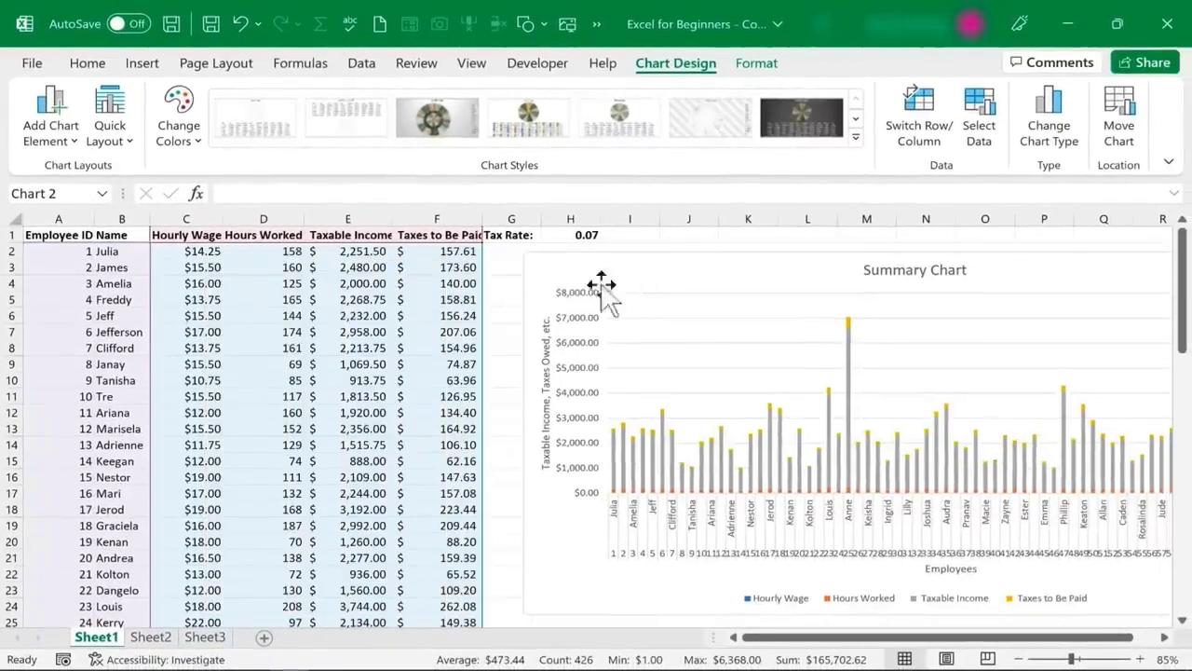
drag(688, 328, 960, 467)
drag(1029, 482, 953, 370)
click(745, 540)
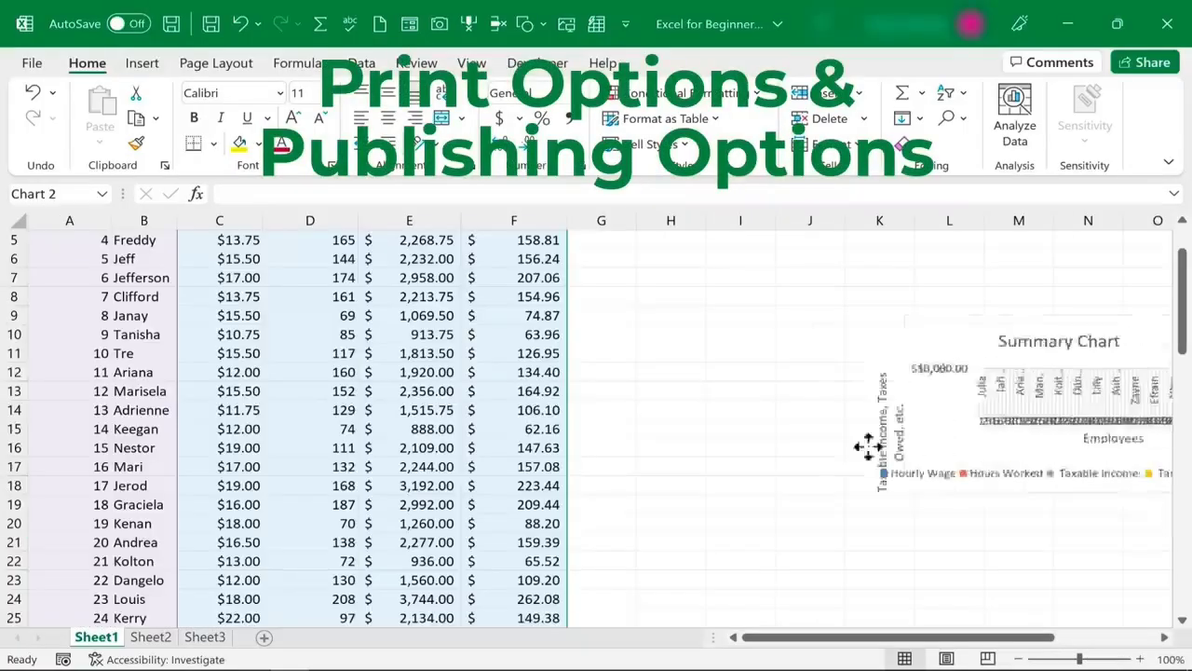
Place the Summary Chart next to the payroll data and resize it to cover about G10 to N23
drag(868, 447, 687, 460)
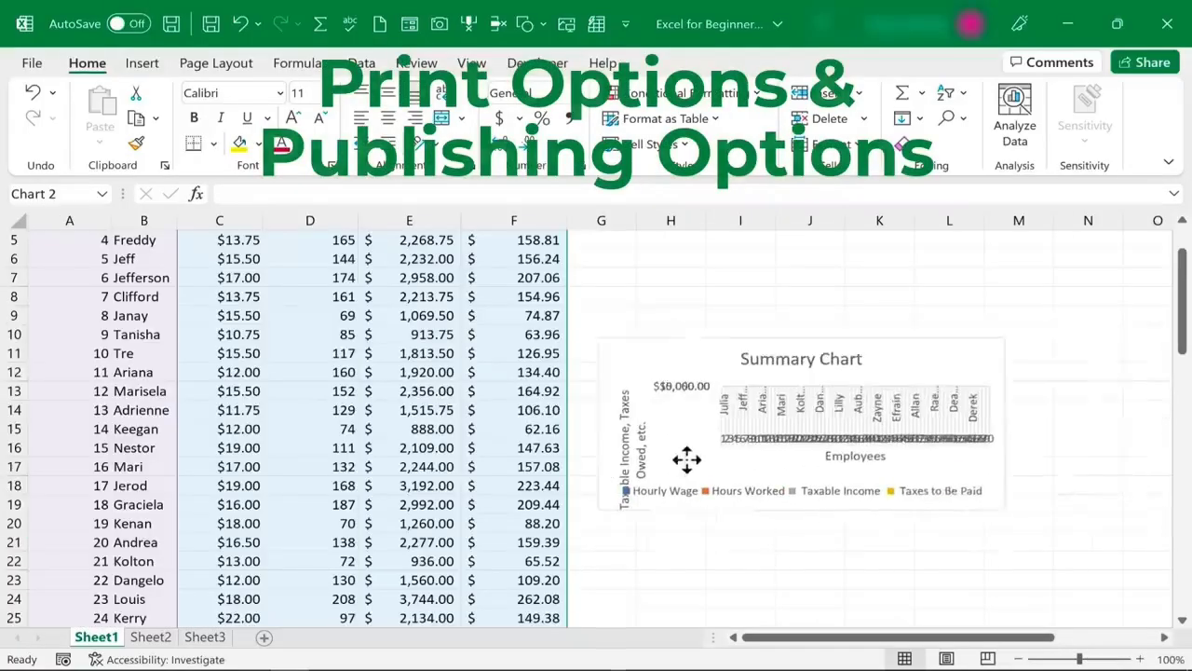
click(734, 522)
click(941, 488)
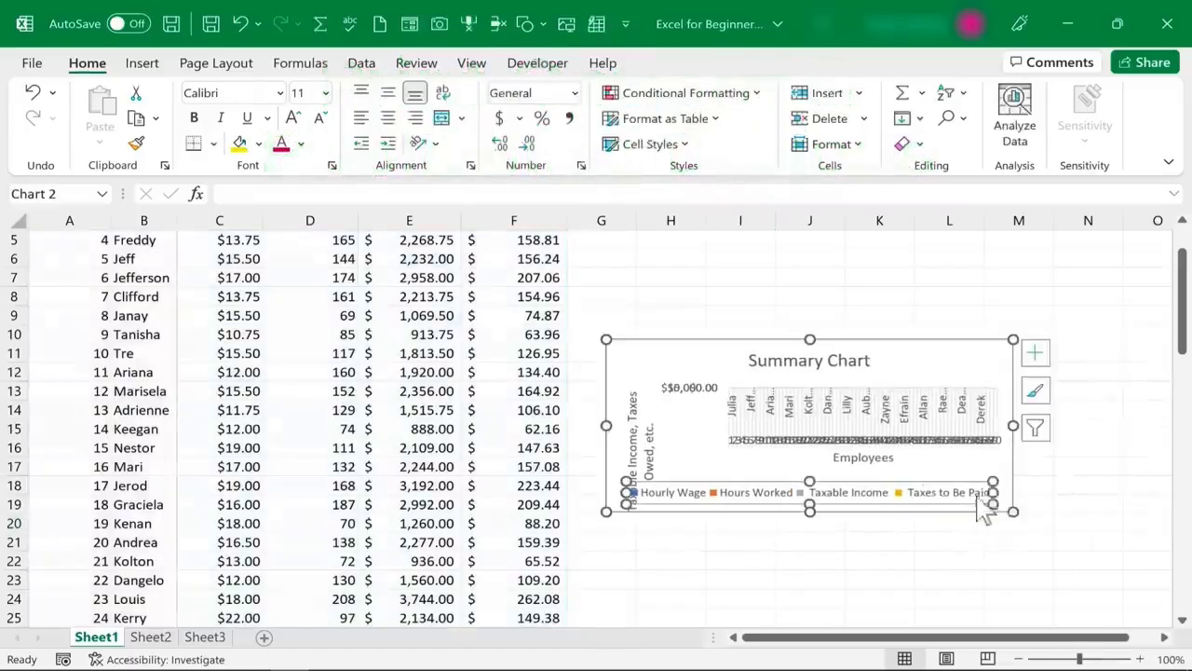
drag(1017, 515, 1111, 580)
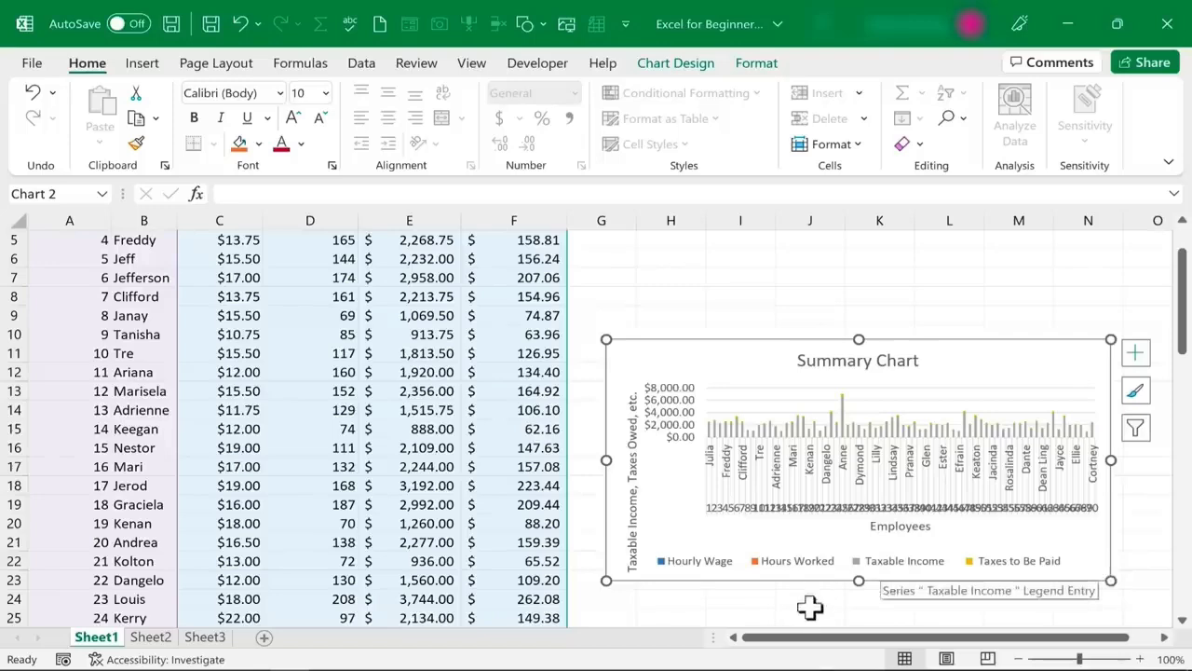
click(621, 315)
Review all pages of Sheet1 in the print preview and return to the worksheet
scroll(623, 317, up, 2)
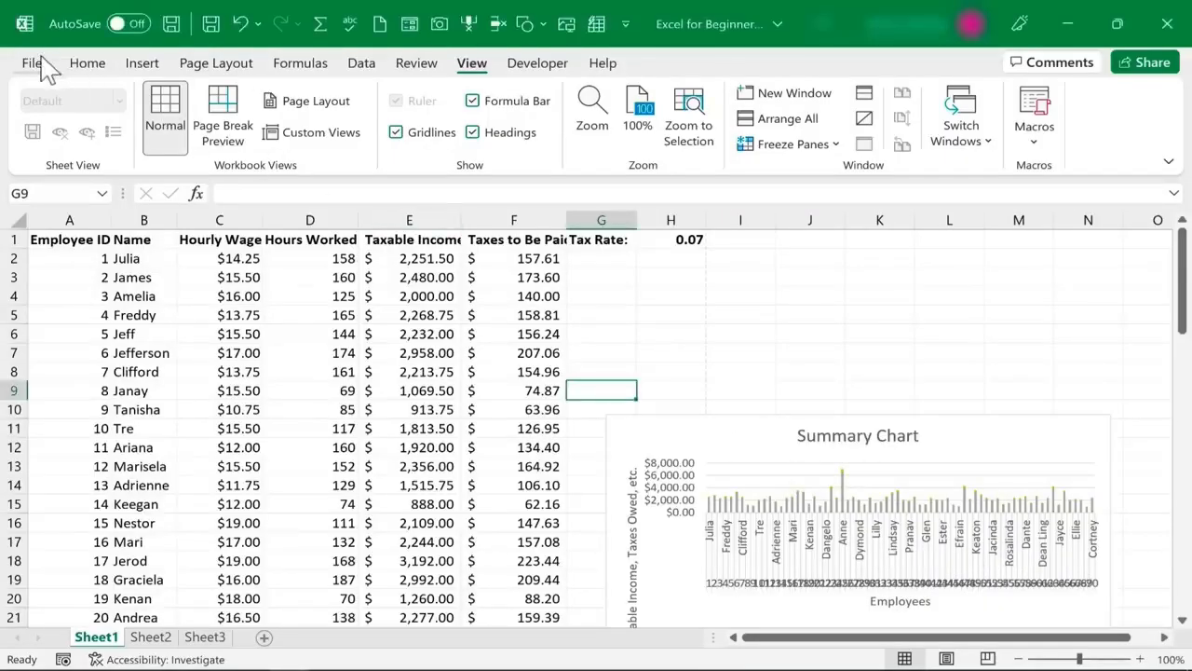
click(33, 63)
click(81, 376)
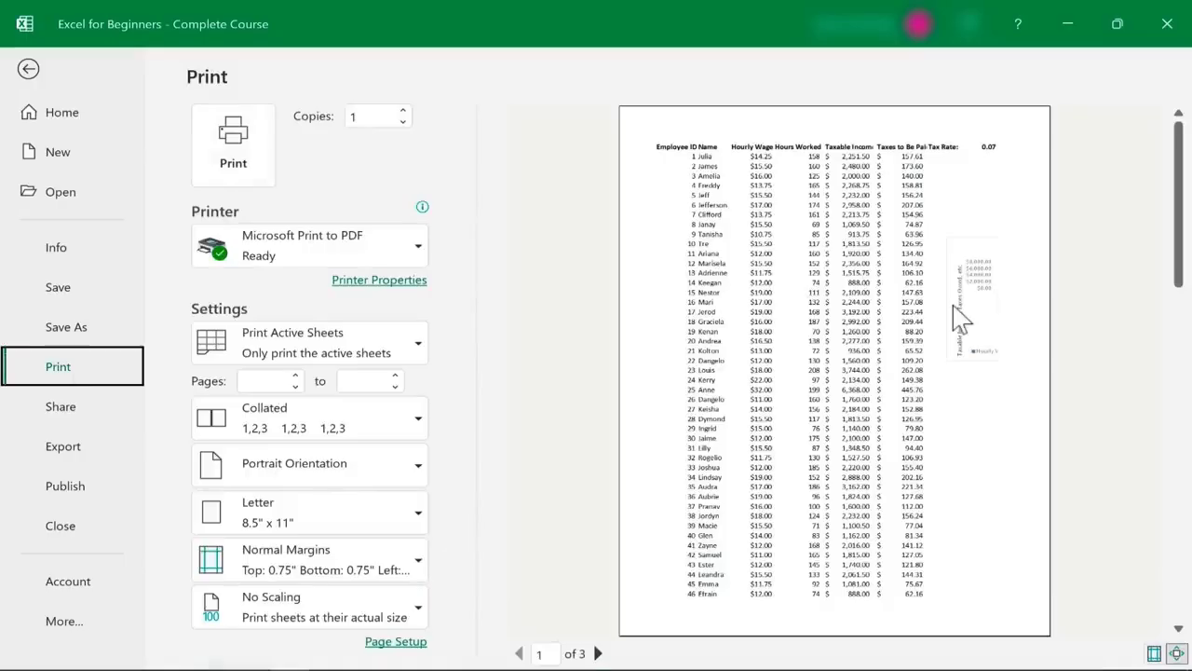
drag(1177, 163, 933, 438)
scroll(933, 439, down, 2)
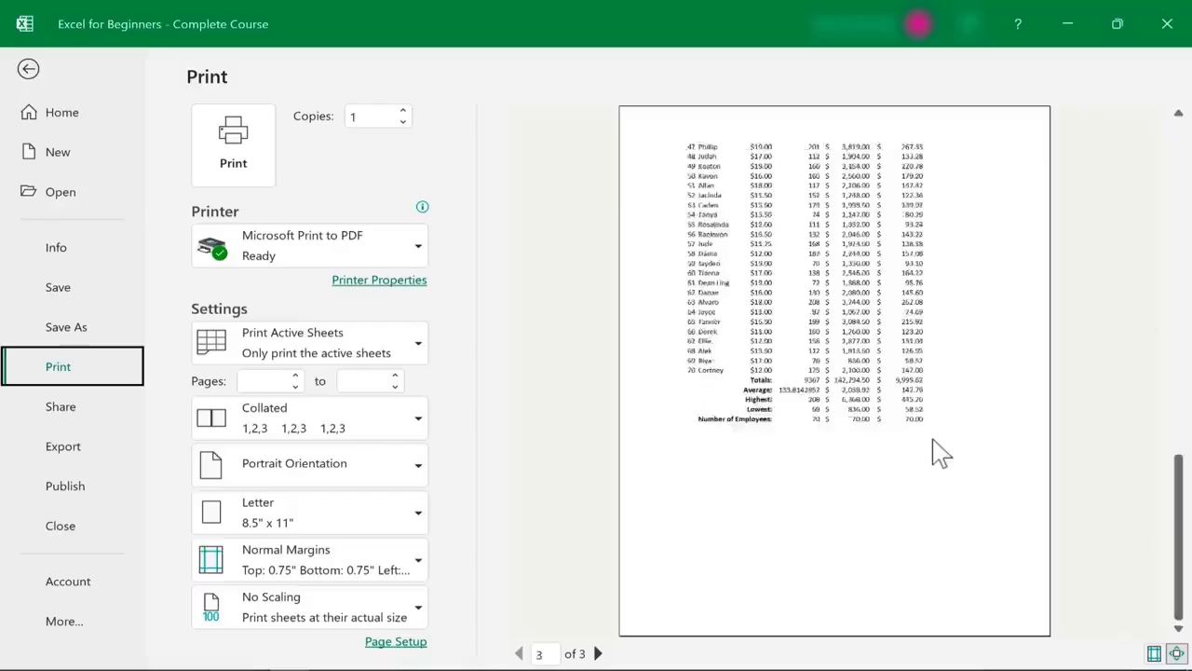
scroll(932, 439, up, 1)
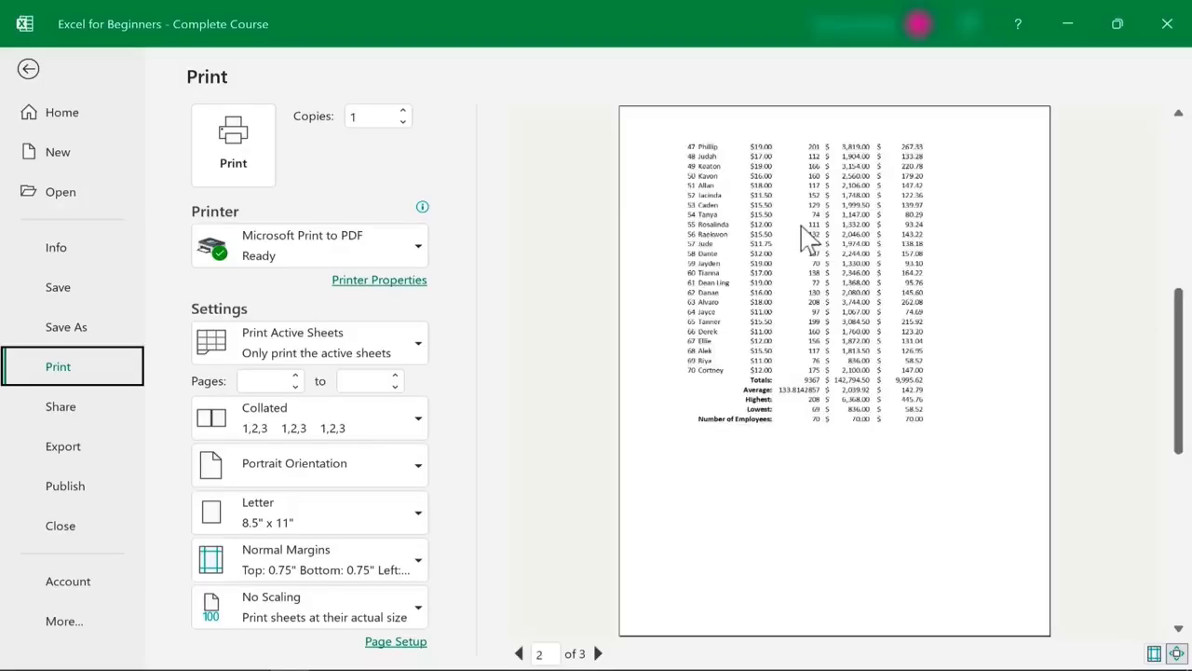
scroll(806, 241, down, 1)
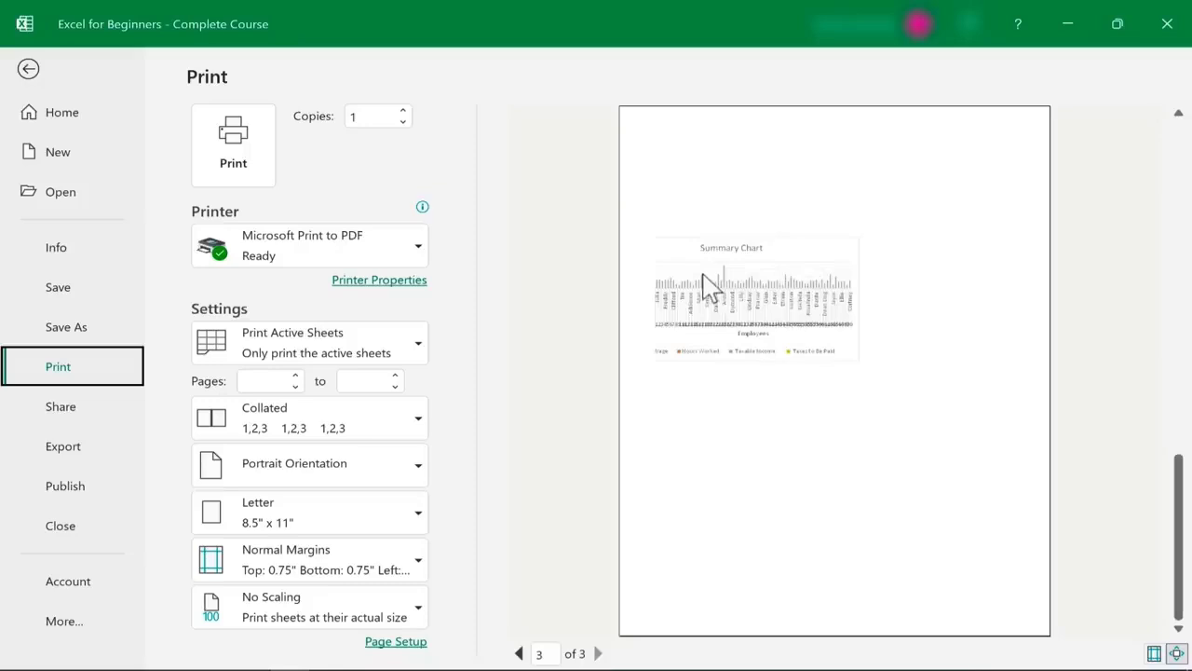
drag(1188, 456, 1144, 200)
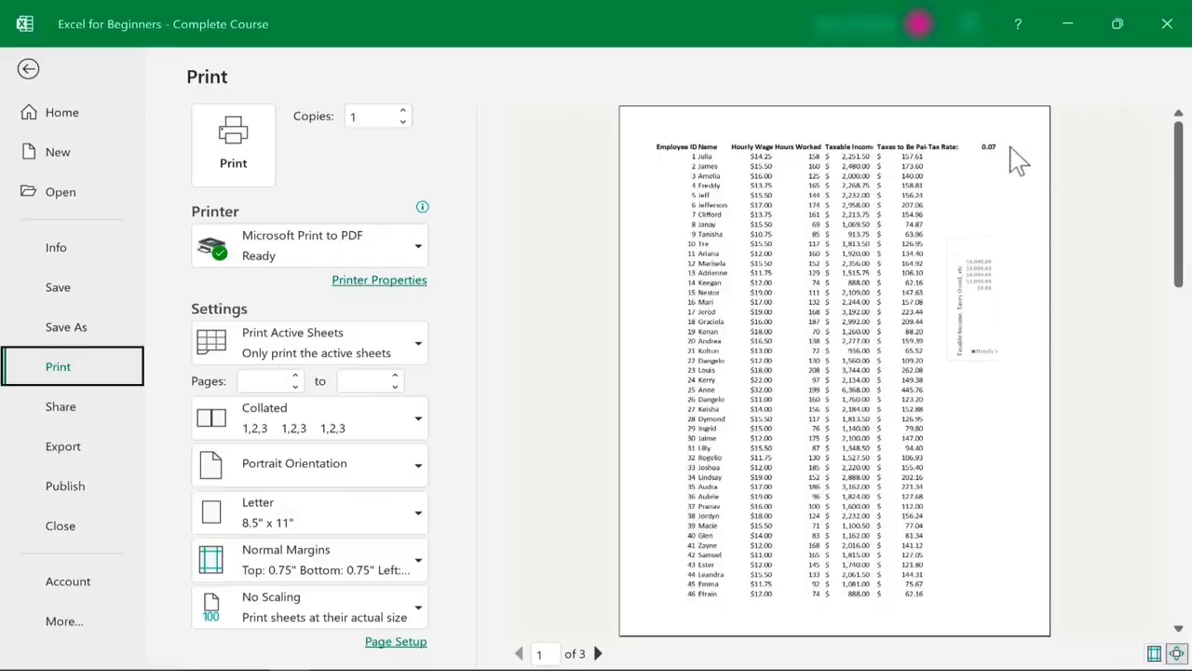
click(30, 71)
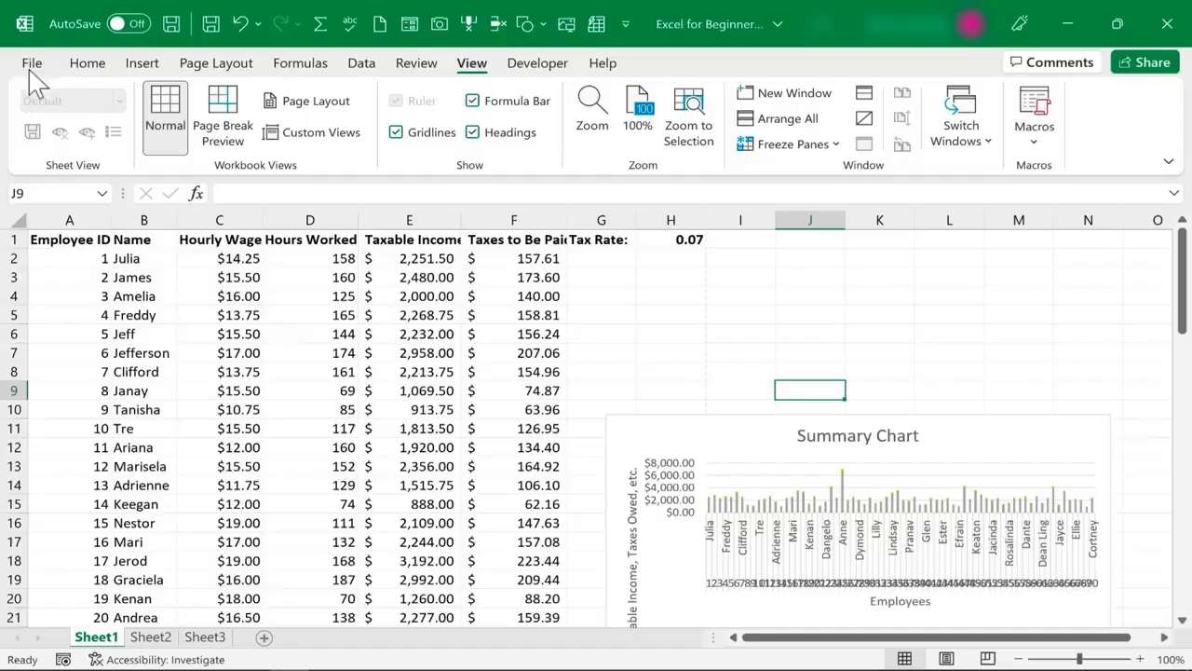
Enter the text "Hello" in cell I1 beside the tax rate value
click(752, 244)
text(H)
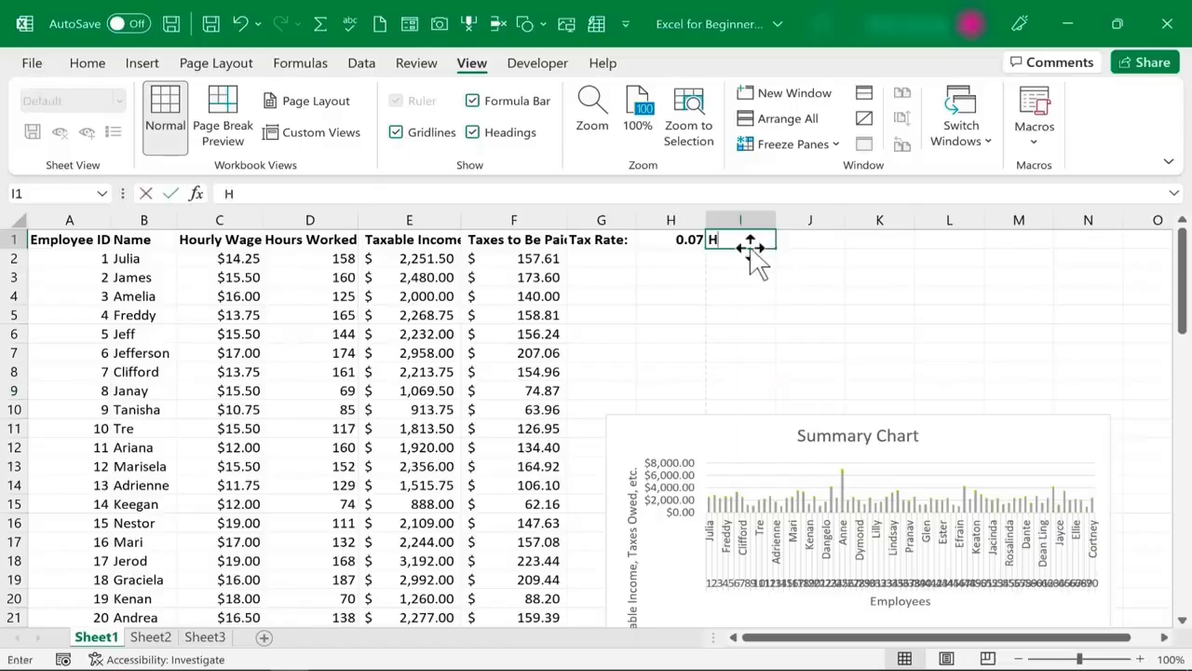
text(ello)
key(Return)
key(Return)
key(Return)
key(Return)
Check in the print preview how the pages of Sheet1 lay out with the I1 entry, and return to the worksheet
click(32, 63)
click(53, 372)
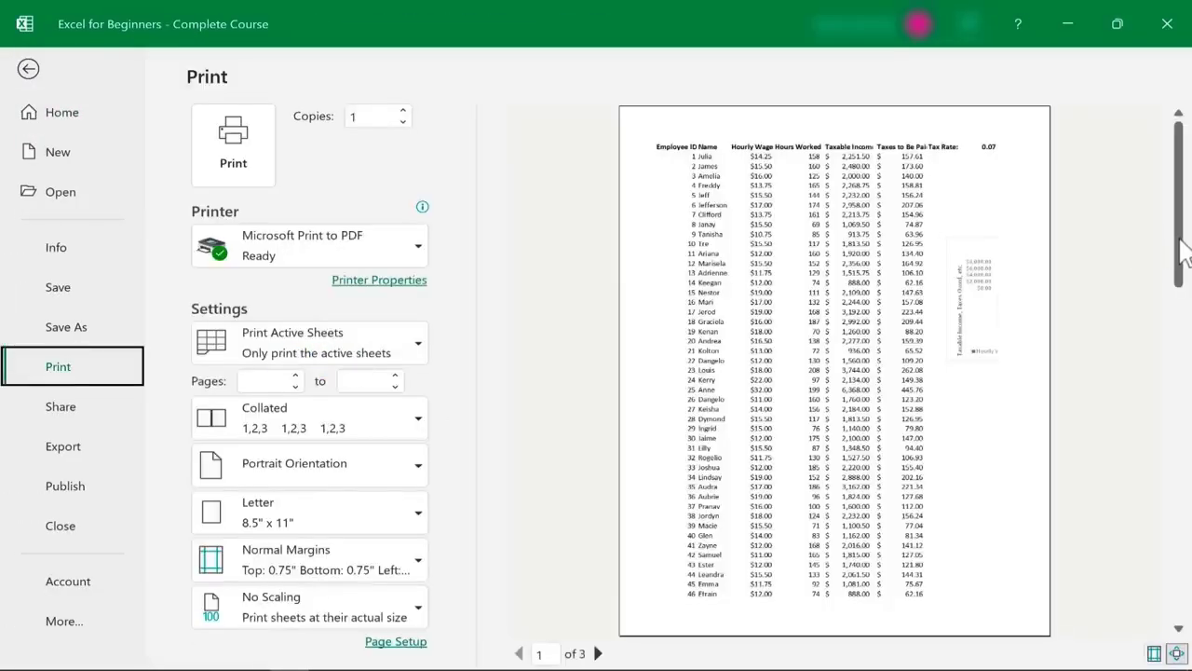
click(1178, 628)
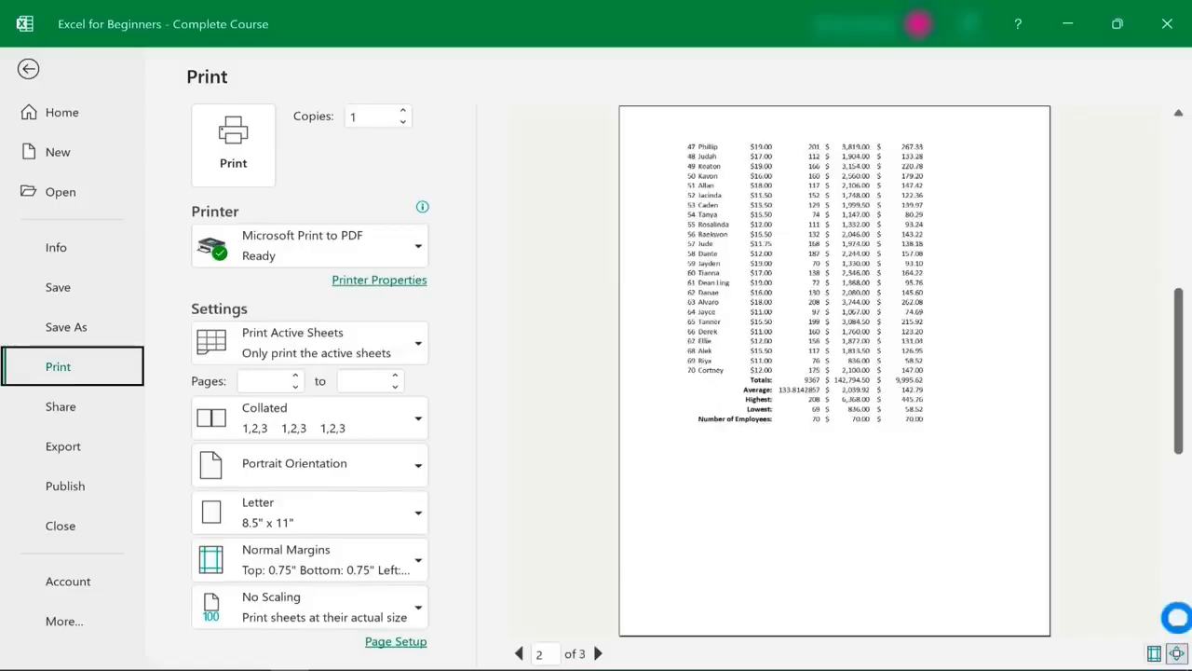
click(1178, 625)
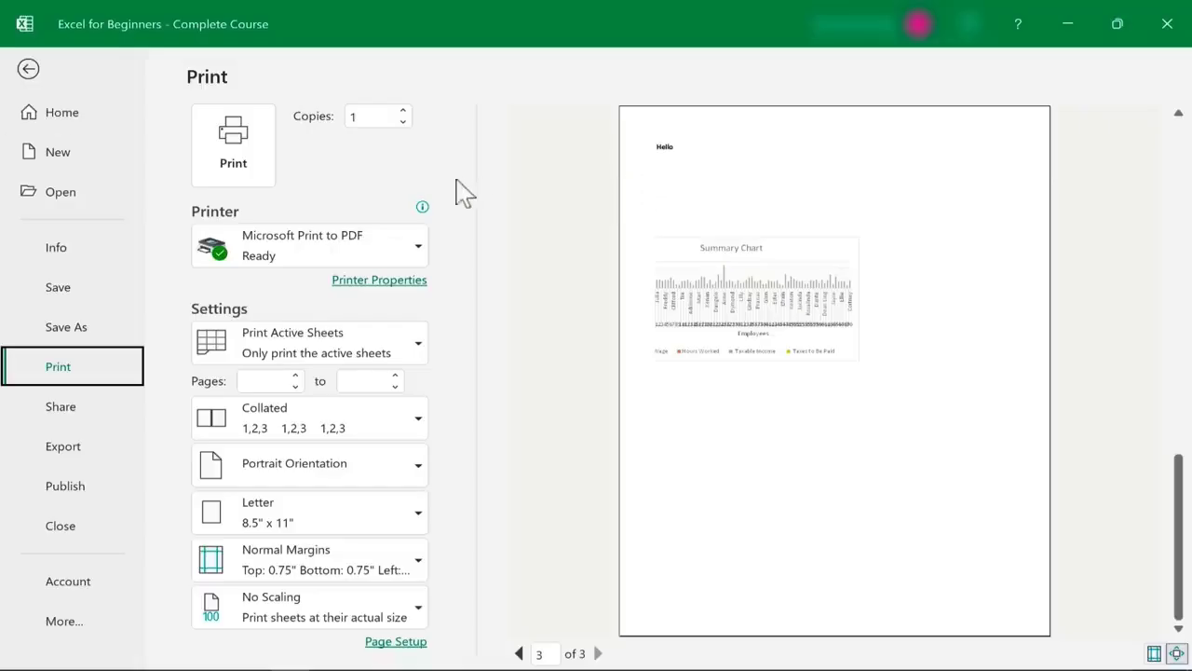
click(28, 71)
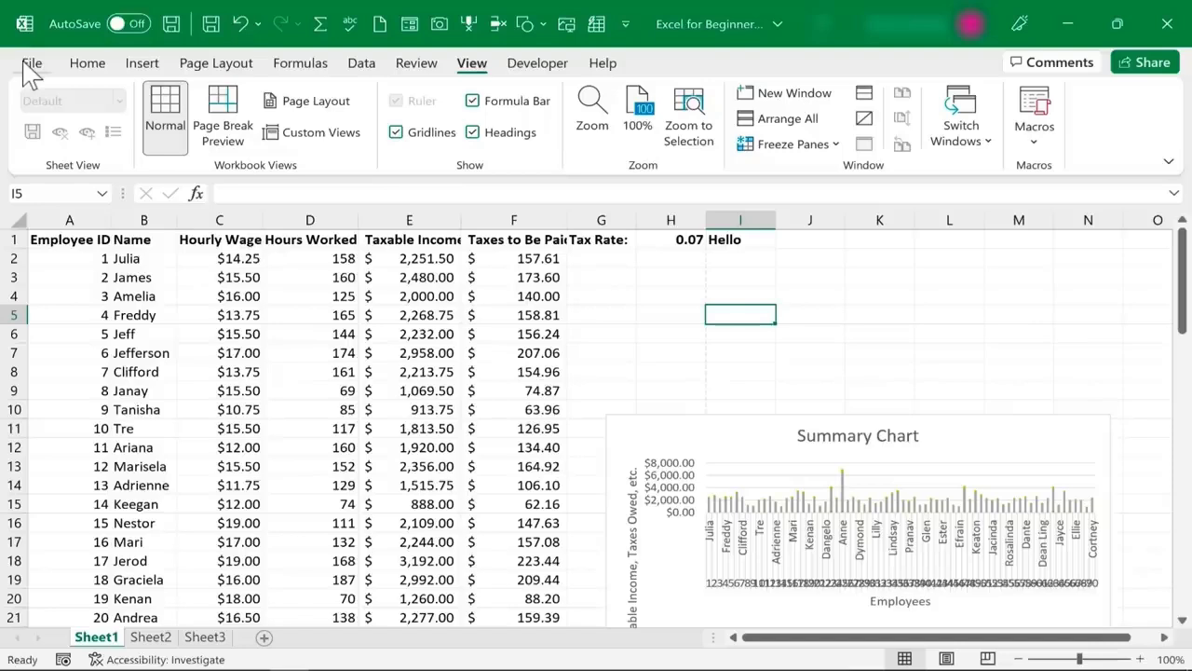
Change the page orientation of Sheet1 to Landscape
click(215, 65)
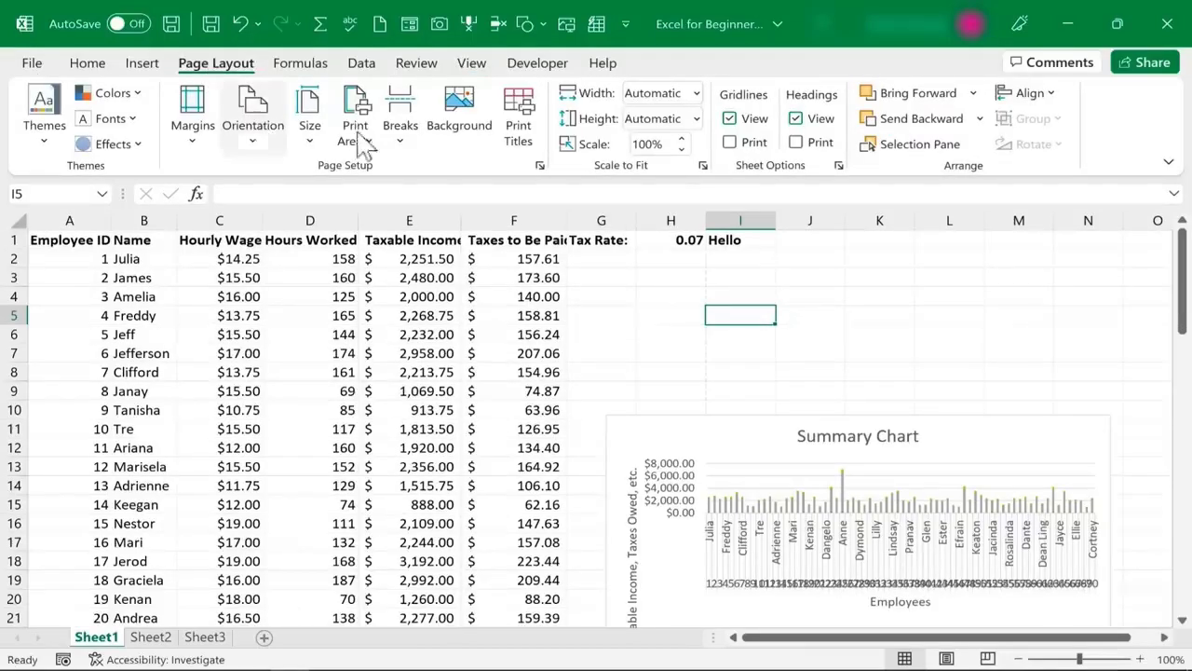
click(257, 140)
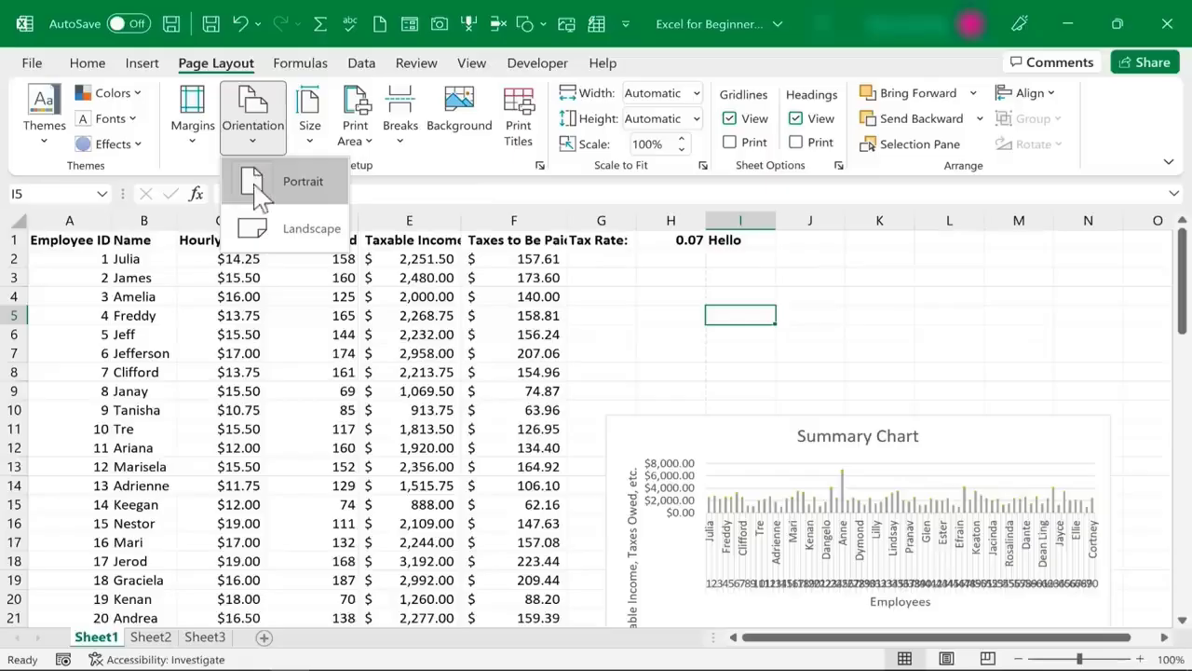
click(244, 231)
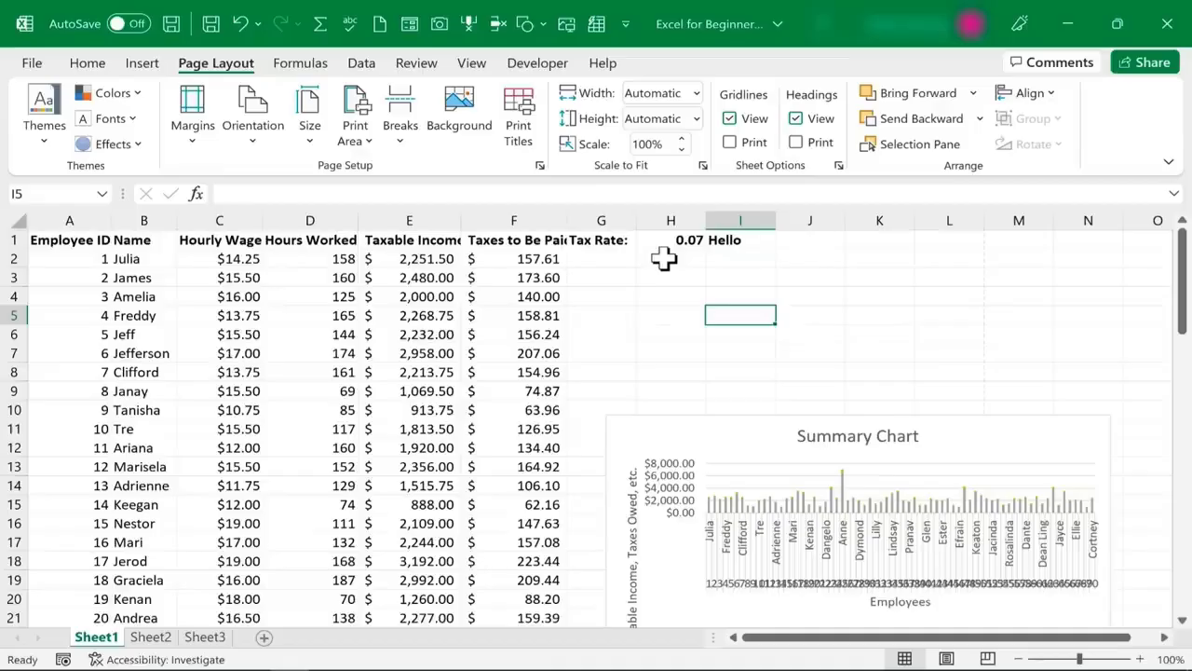
Review every landscape page of Sheet1 in the print preview and return to the worksheet
click(32, 61)
click(56, 369)
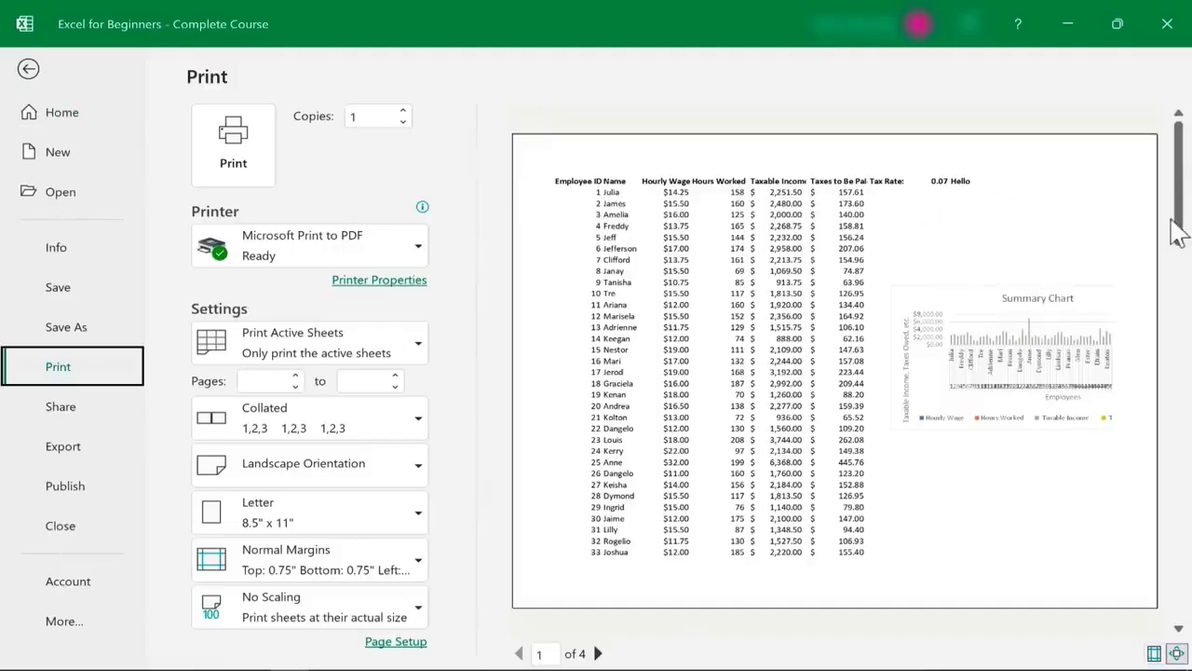
drag(1181, 224, 1164, 307)
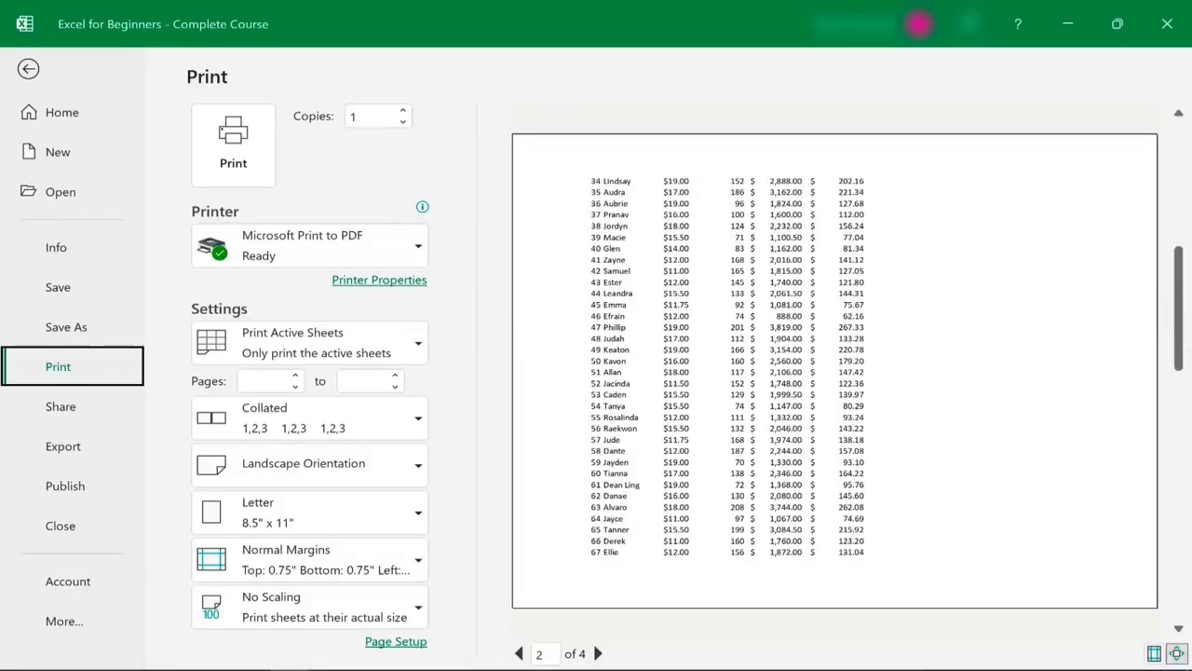
click(1178, 628)
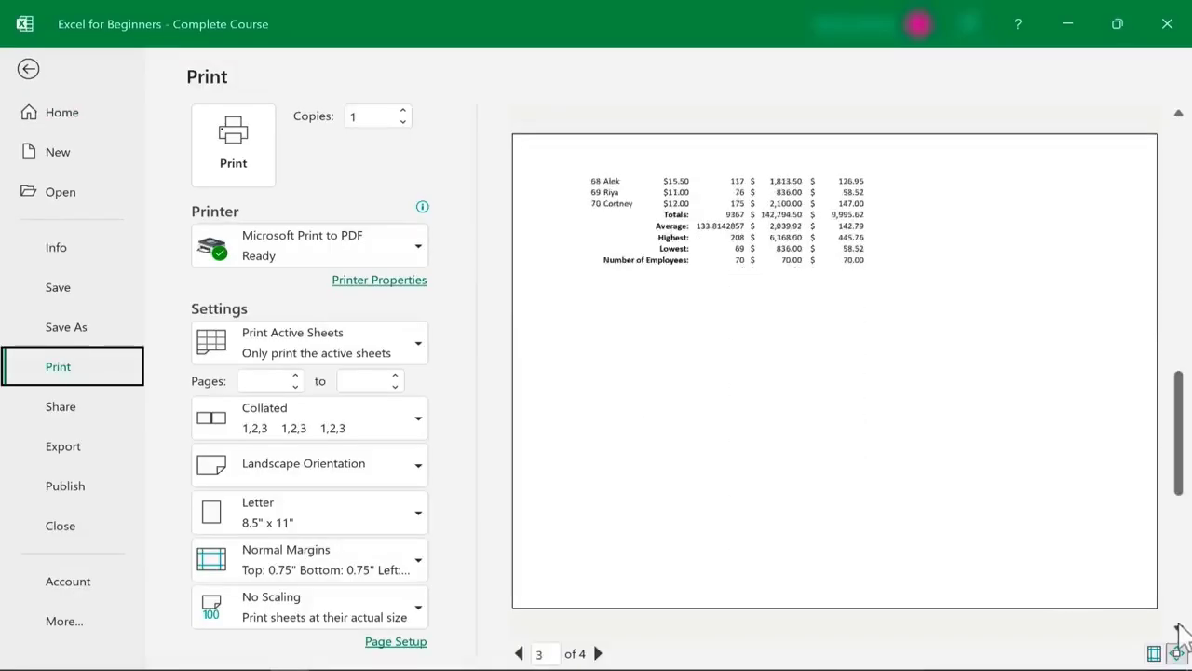
click(1178, 628)
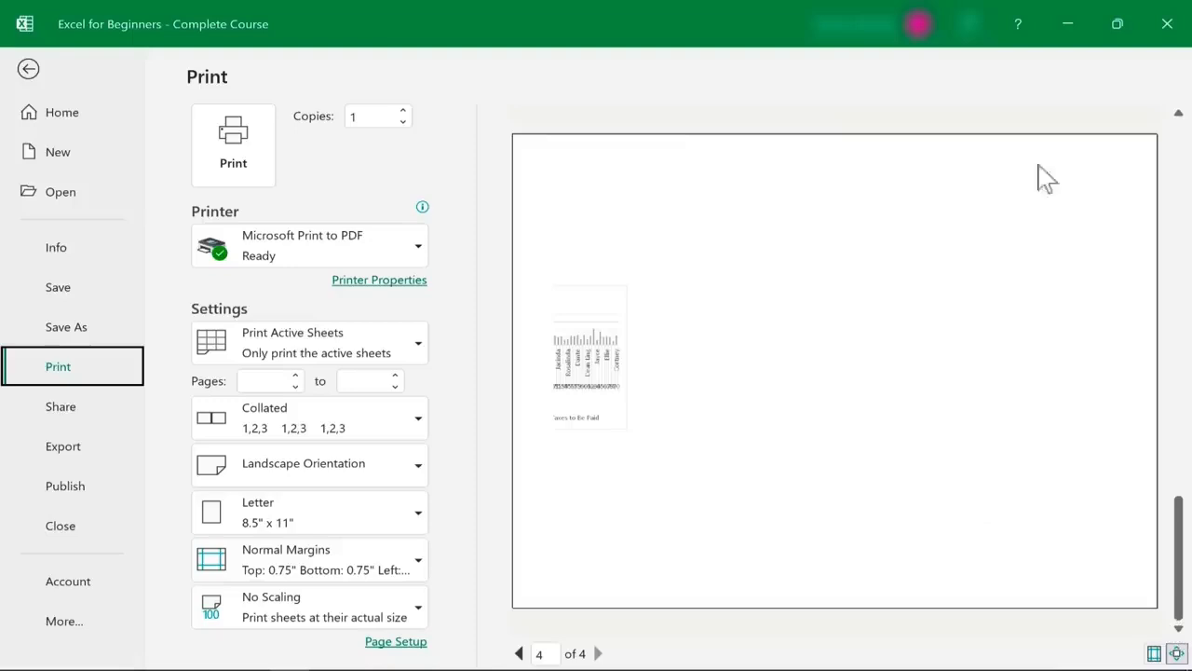
click(29, 72)
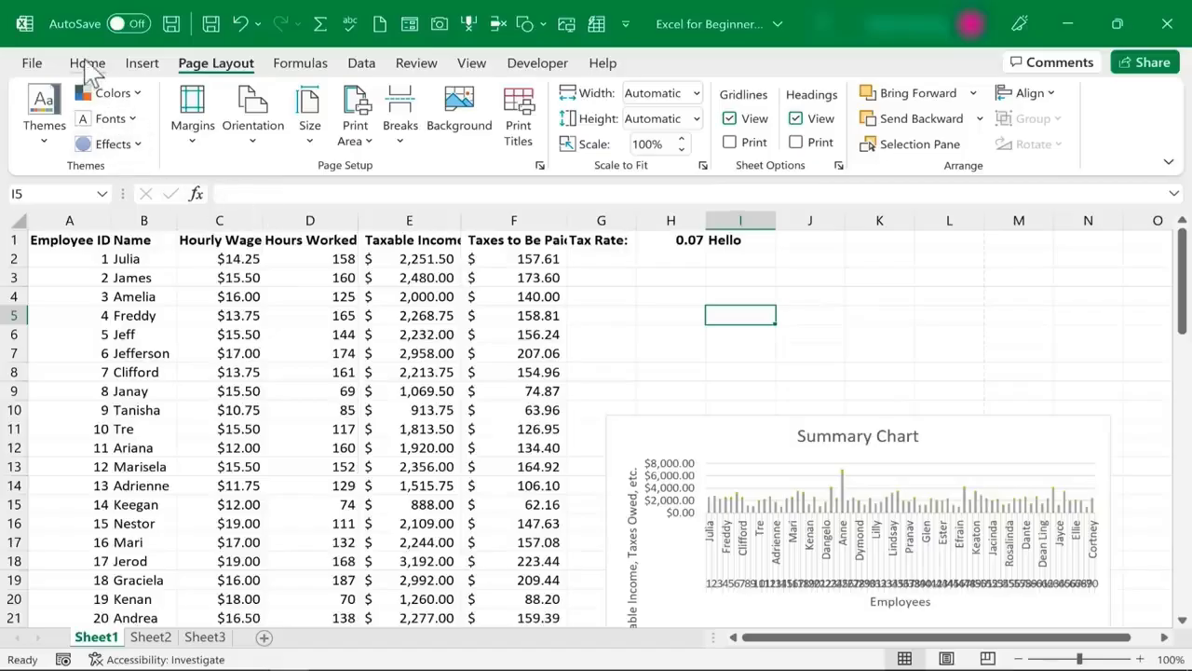
In Page Break Preview, move the vertical page break to the print area's edge after column N and return to Normal view
click(472, 64)
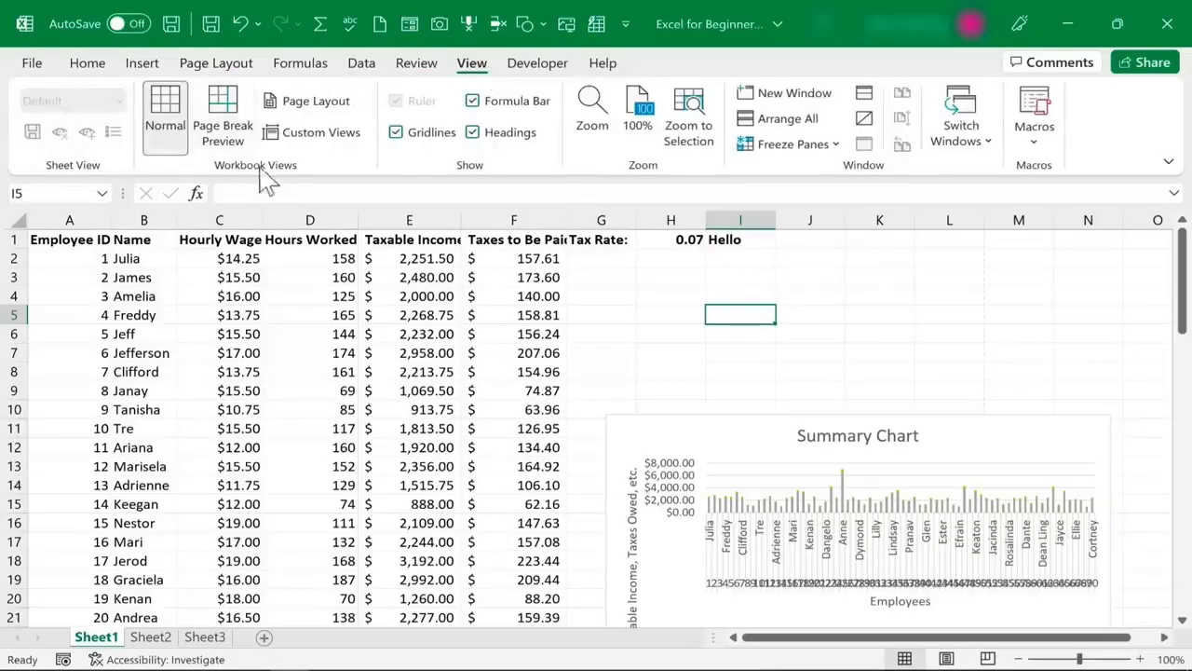
click(237, 149)
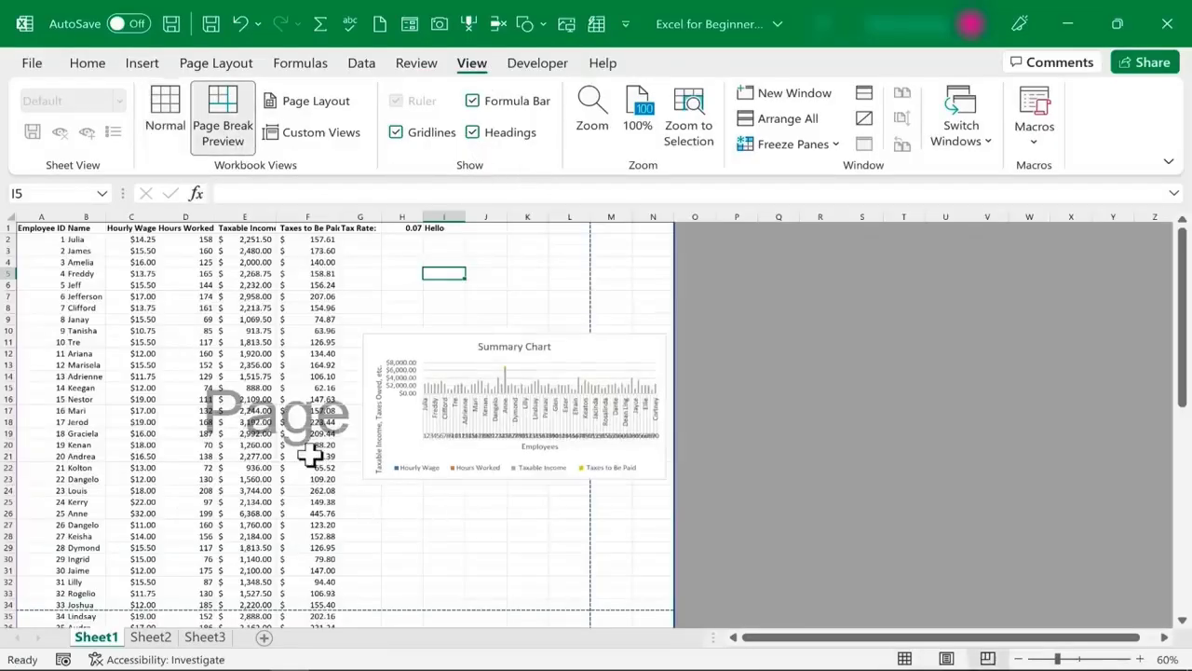
scroll(310, 453, down, 2)
scroll(339, 311, down, 1)
scroll(335, 321, down, 6)
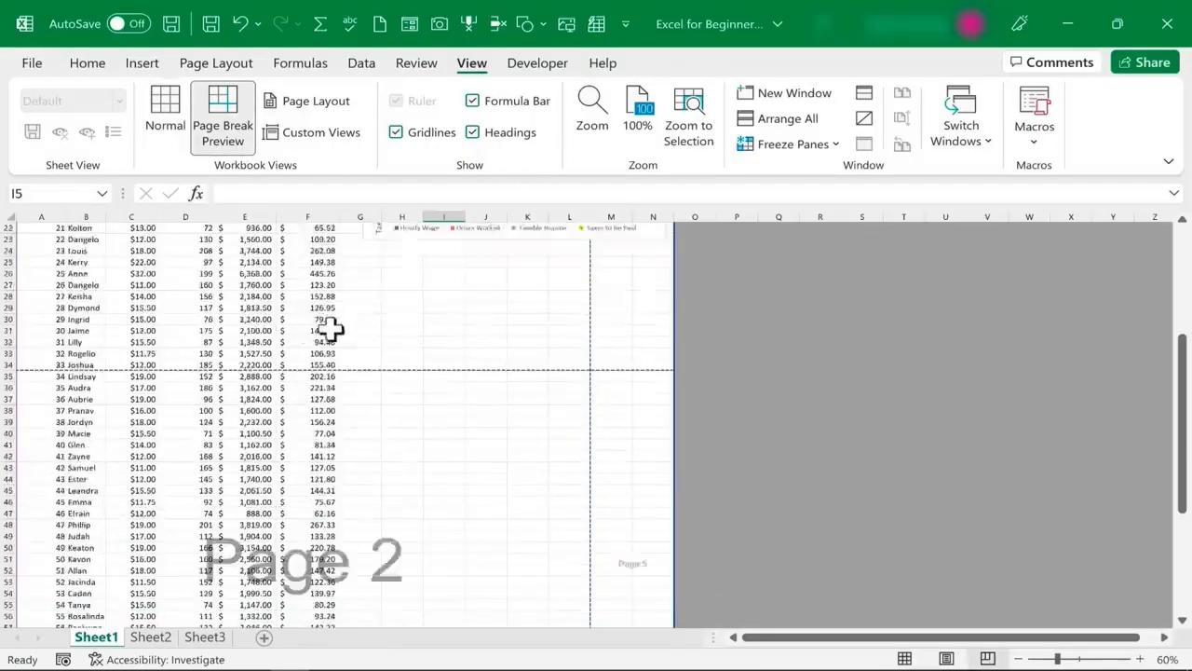
scroll(419, 531, down, 12)
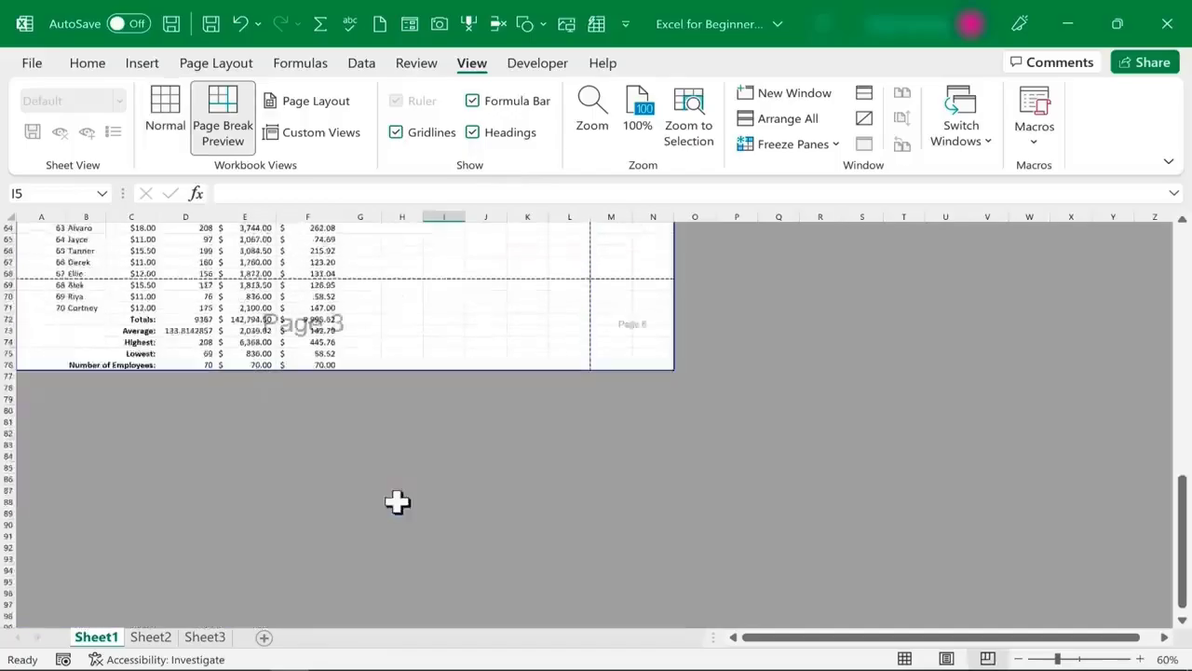
scroll(397, 500, up, 13)
scroll(397, 491, up, 8)
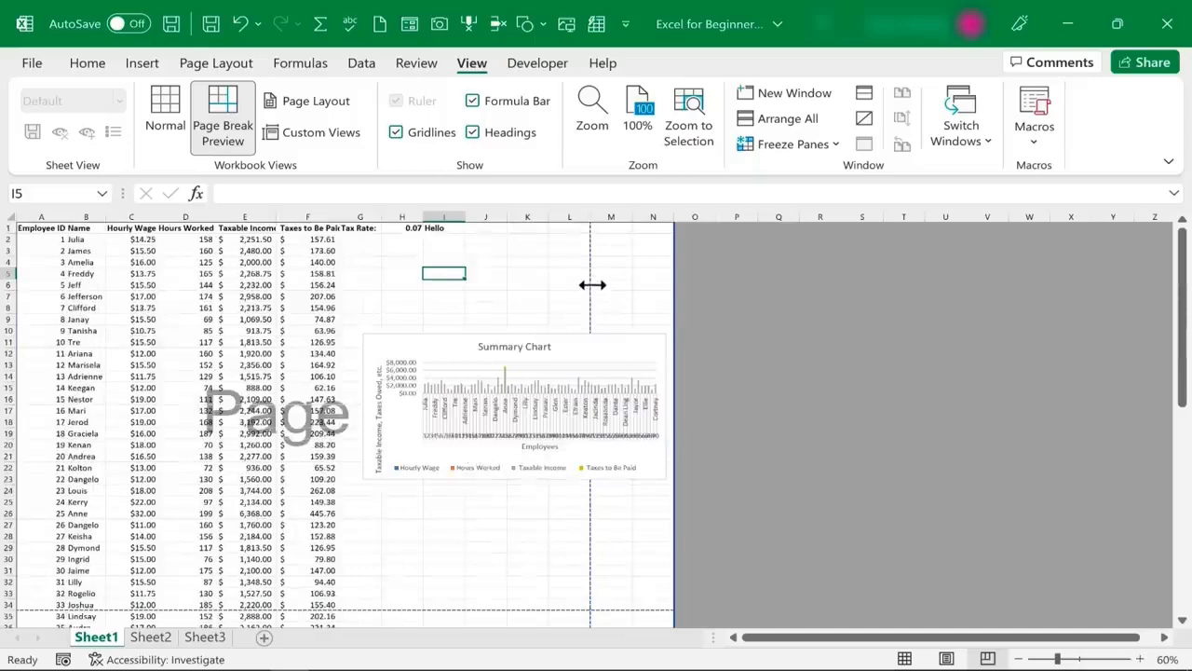
drag(601, 284, 677, 300)
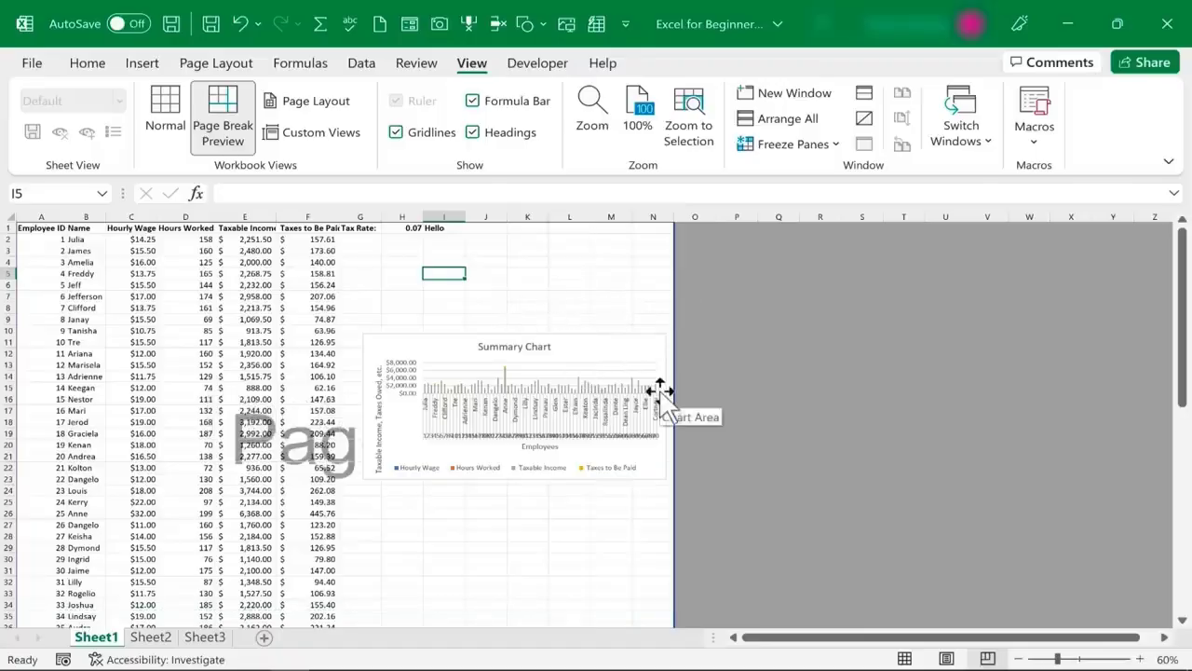
click(163, 115)
Review both pages of the rescaled sheet in the print preview and return to the first page
click(32, 65)
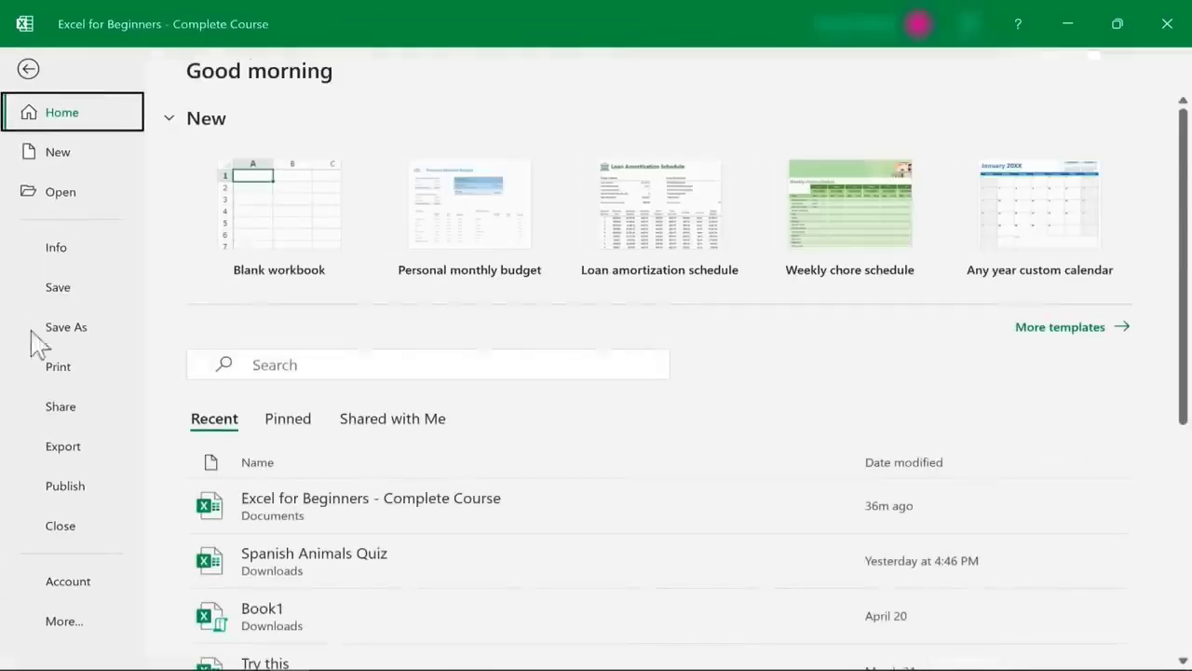
click(28, 369)
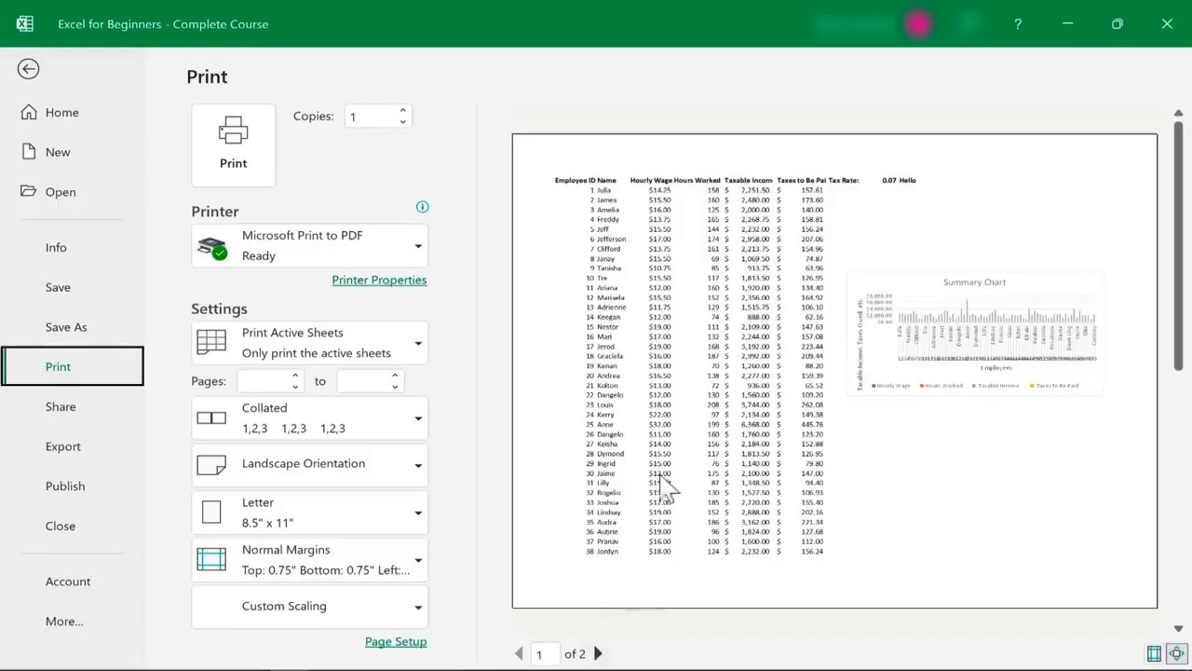
click(598, 653)
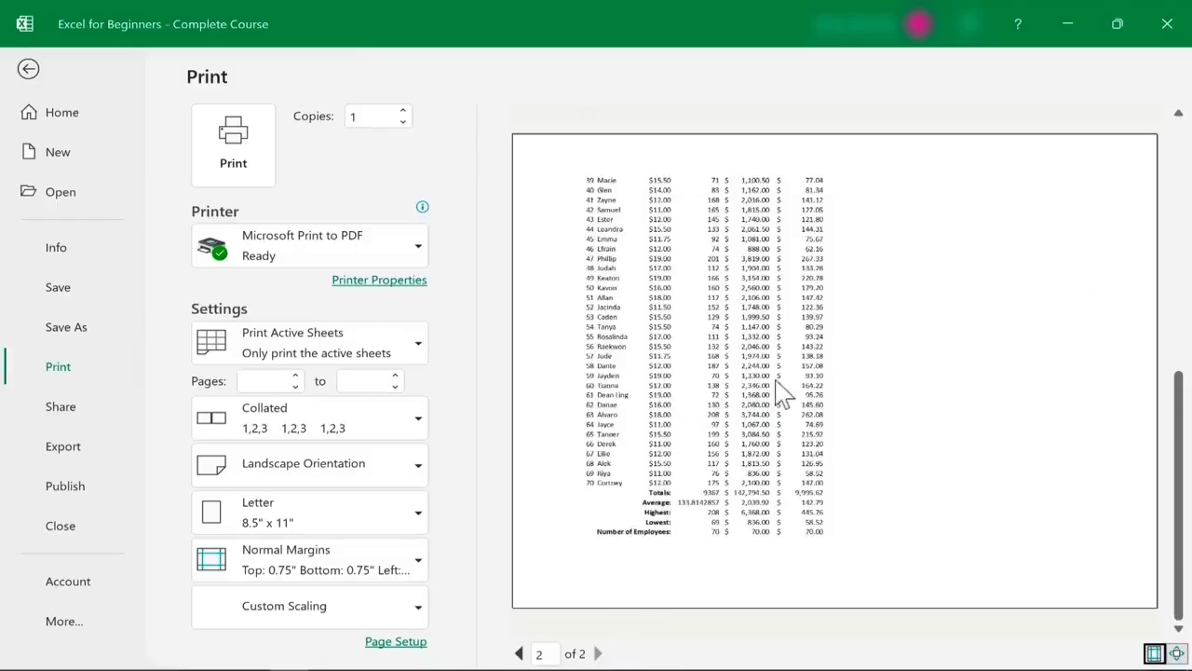
click(519, 653)
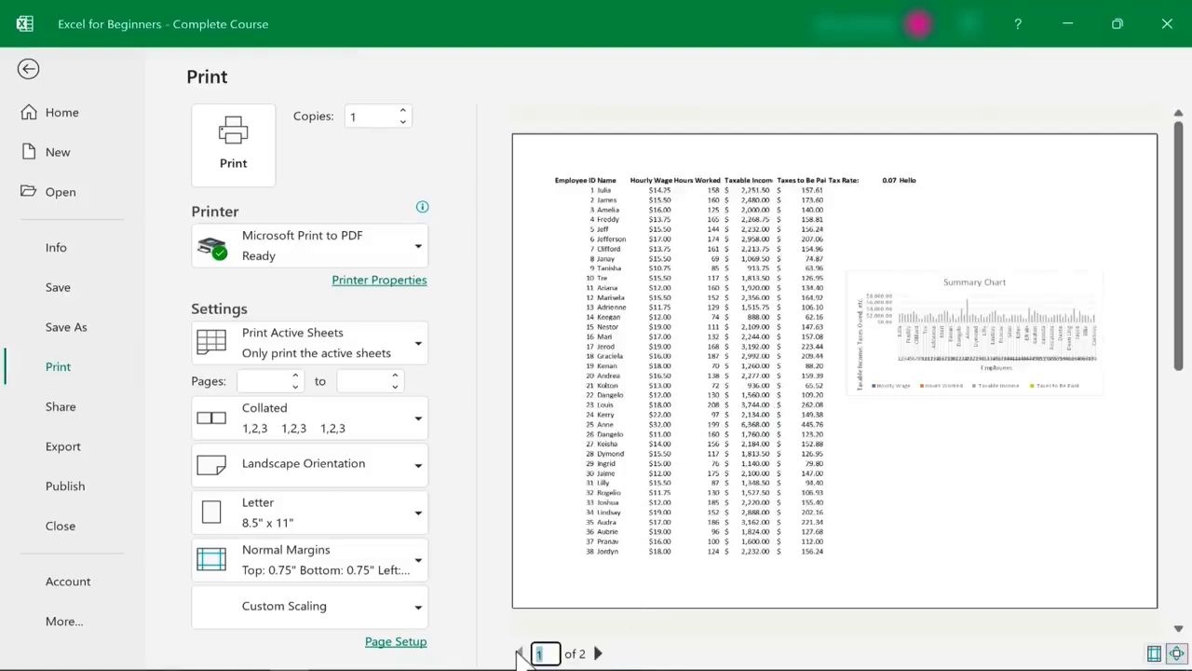
click(433, 159)
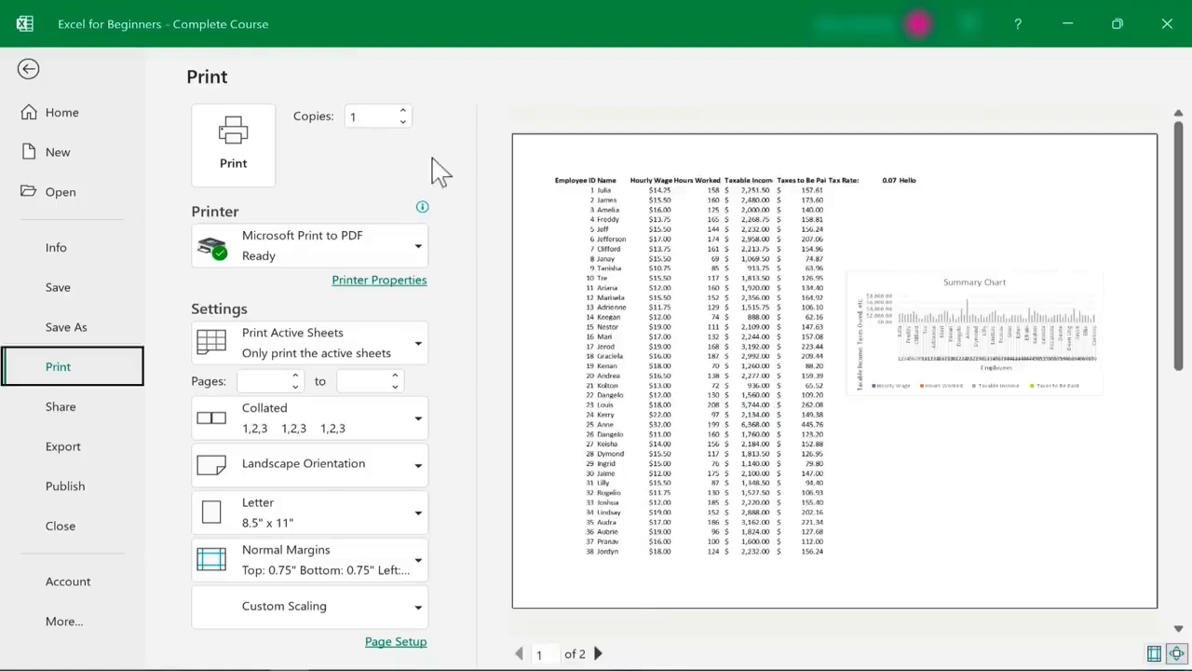
Set the number of print copies to 2 and look through the available printers, keeping Microsoft Print to PDF
double_click(405, 111)
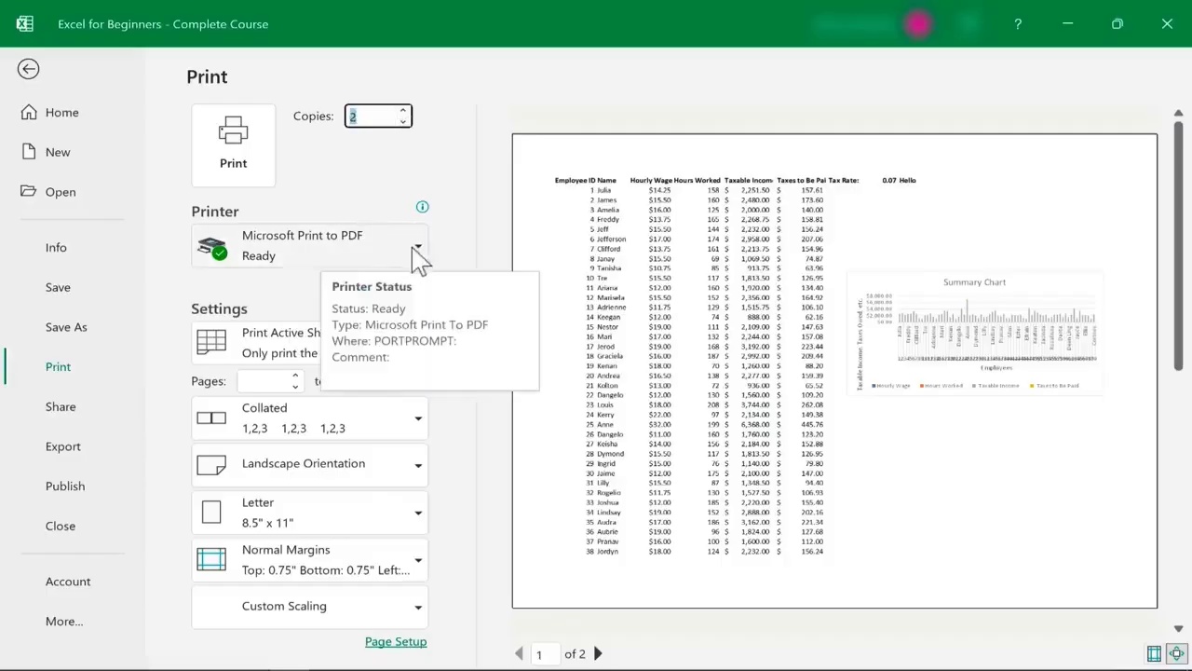
click(412, 248)
key(Escape)
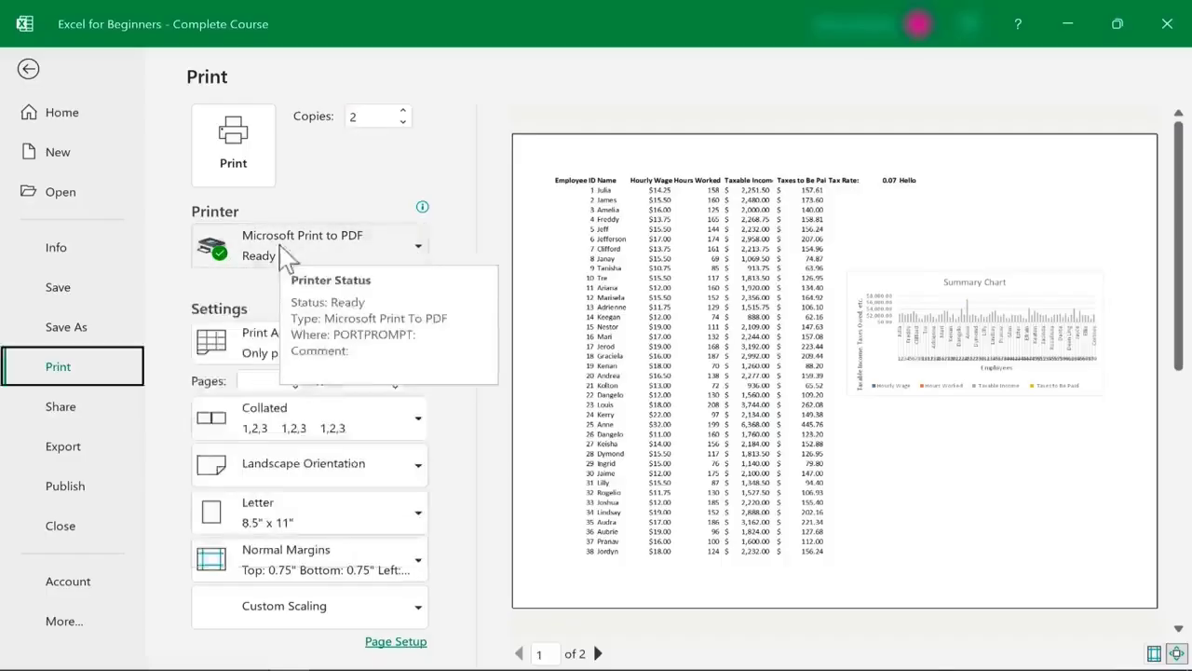
click(419, 249)
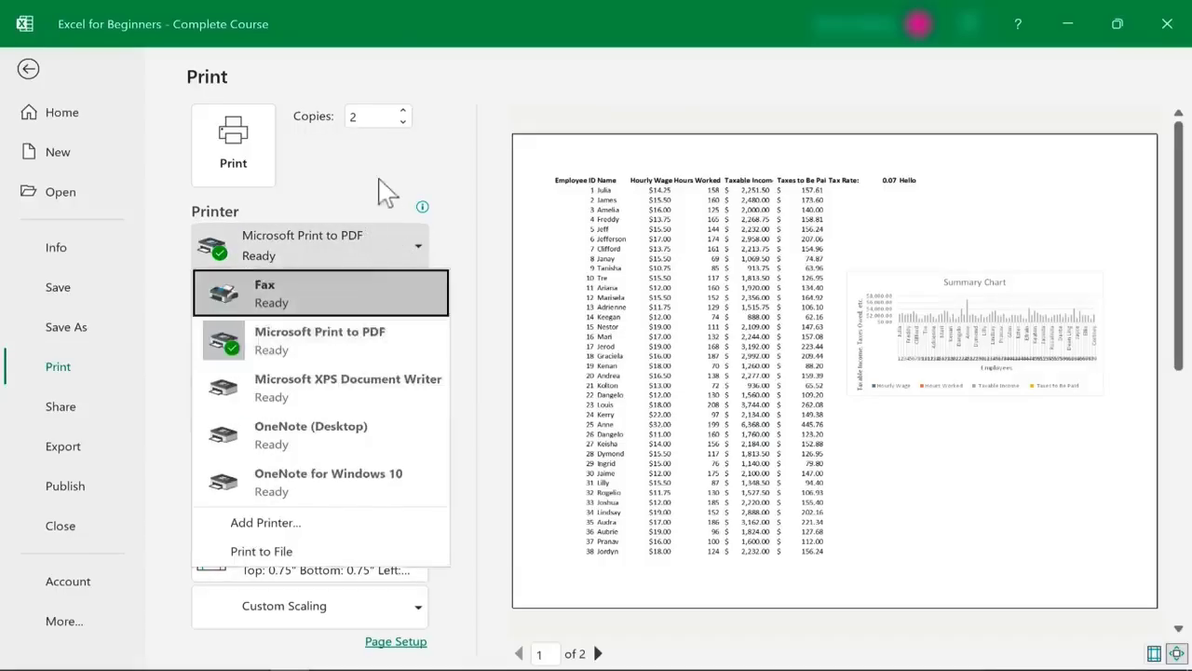
key(Escape)
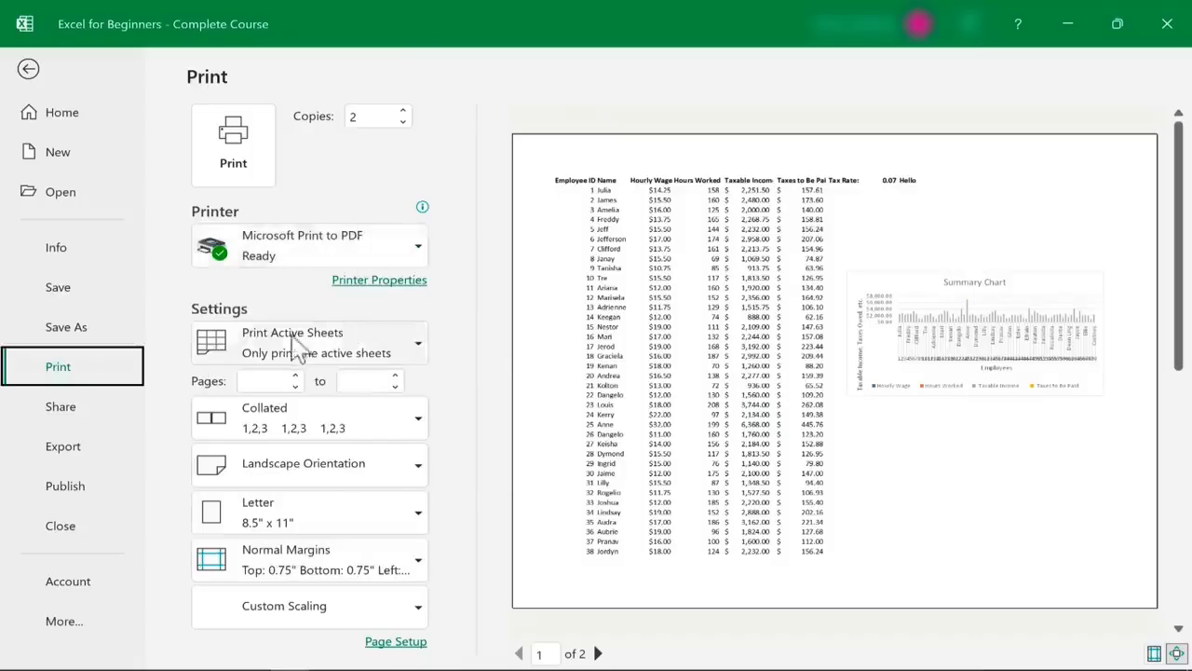
Look through the choices for which part of the workbook to print and return to the worksheet
click(420, 350)
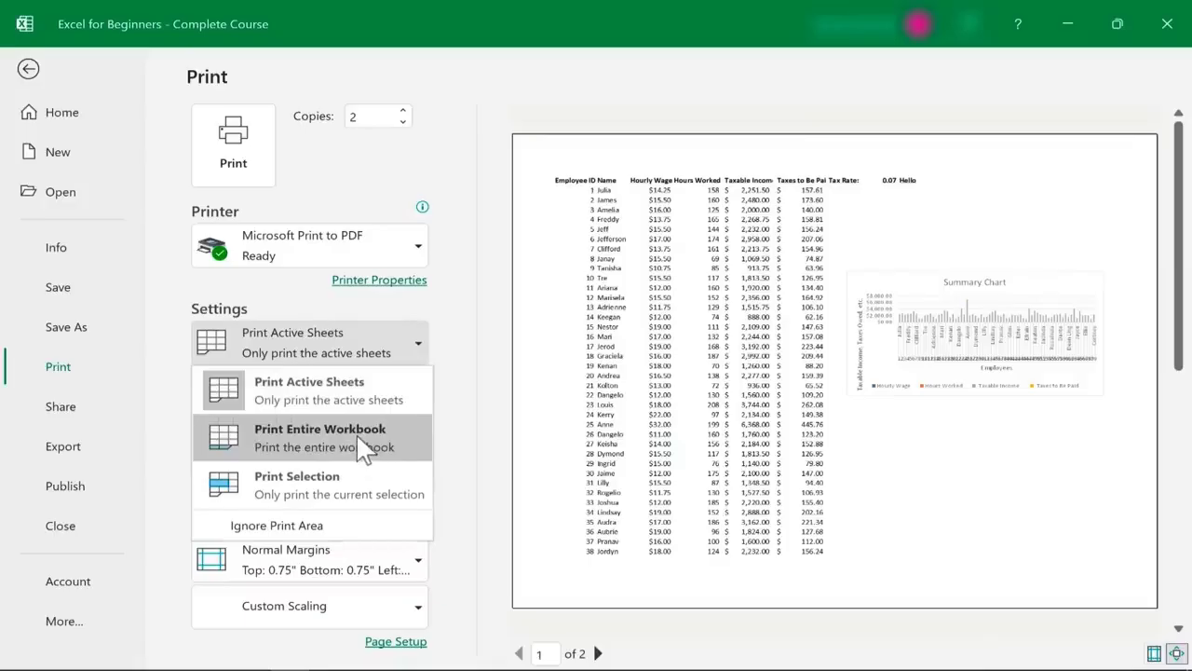
click(482, 140)
click(29, 71)
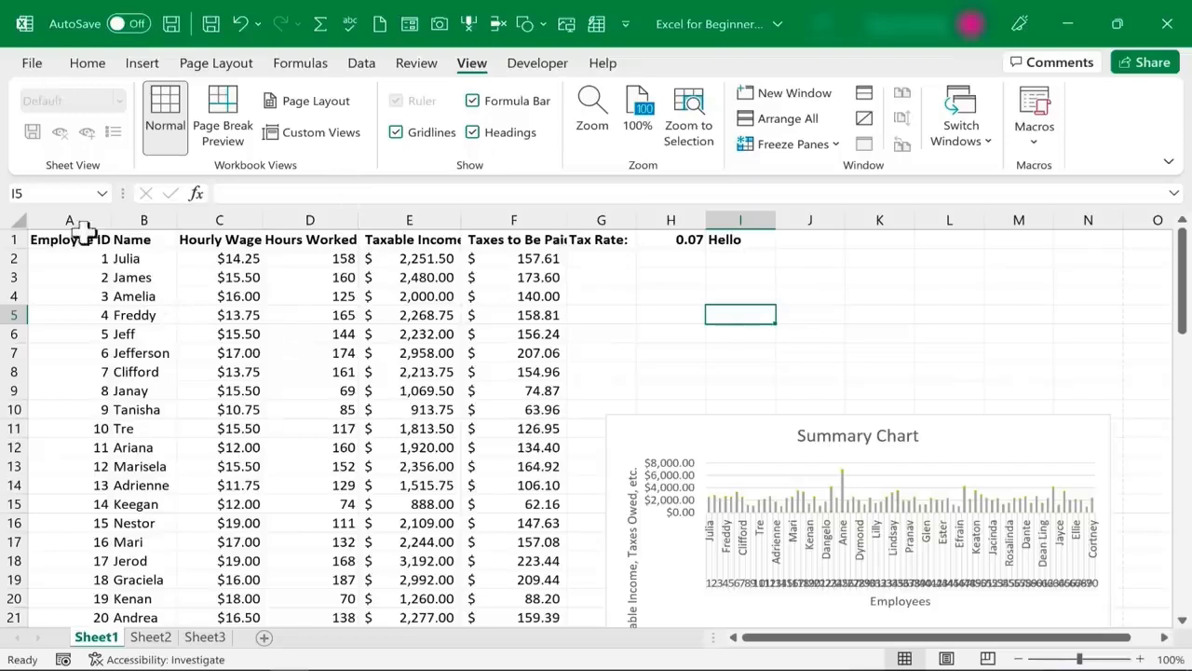
Select cells B1:D12 on Sheet1 and set the print range to Print Selection
drag(139, 239, 337, 447)
click(32, 62)
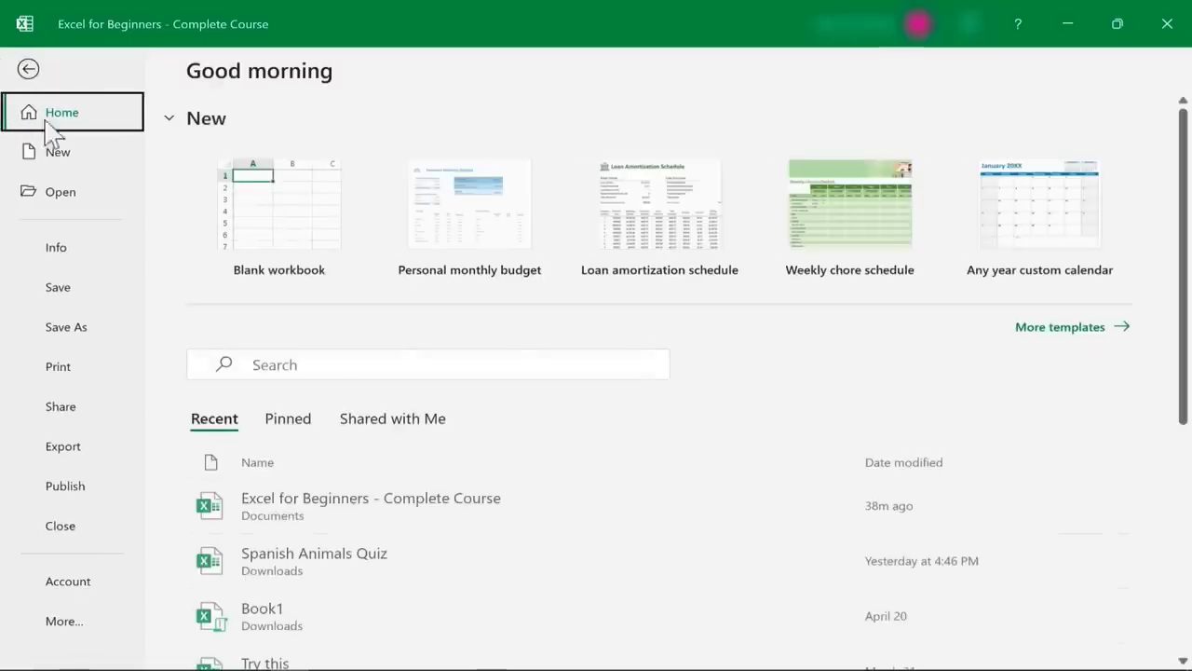
click(57, 373)
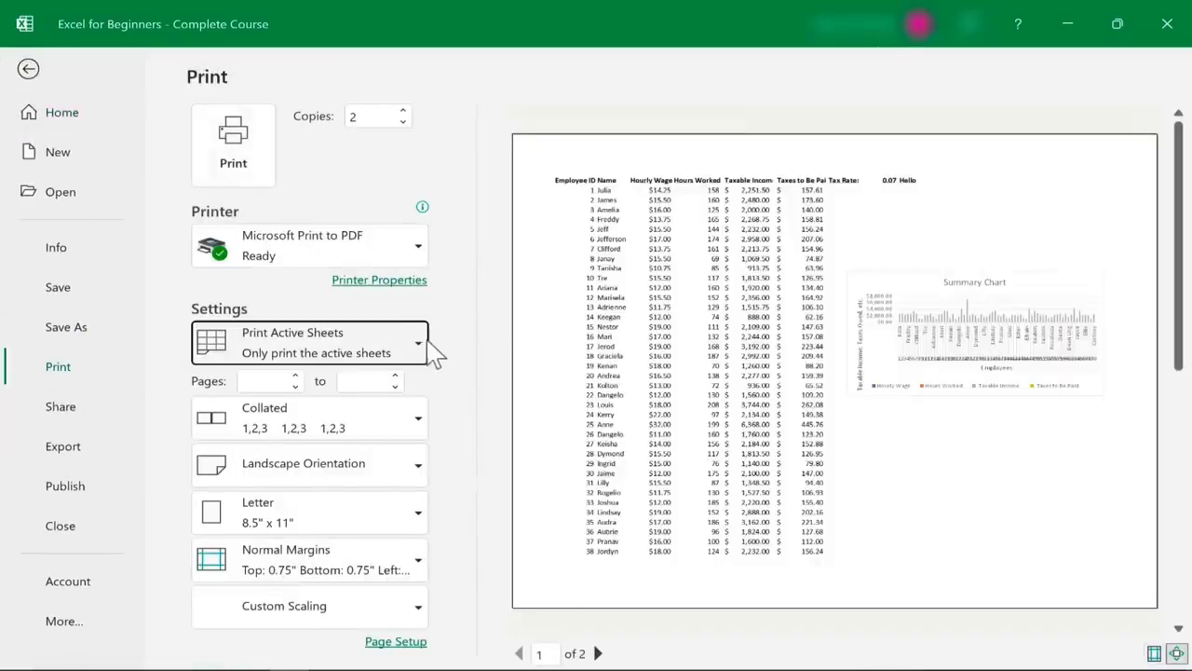
click(424, 349)
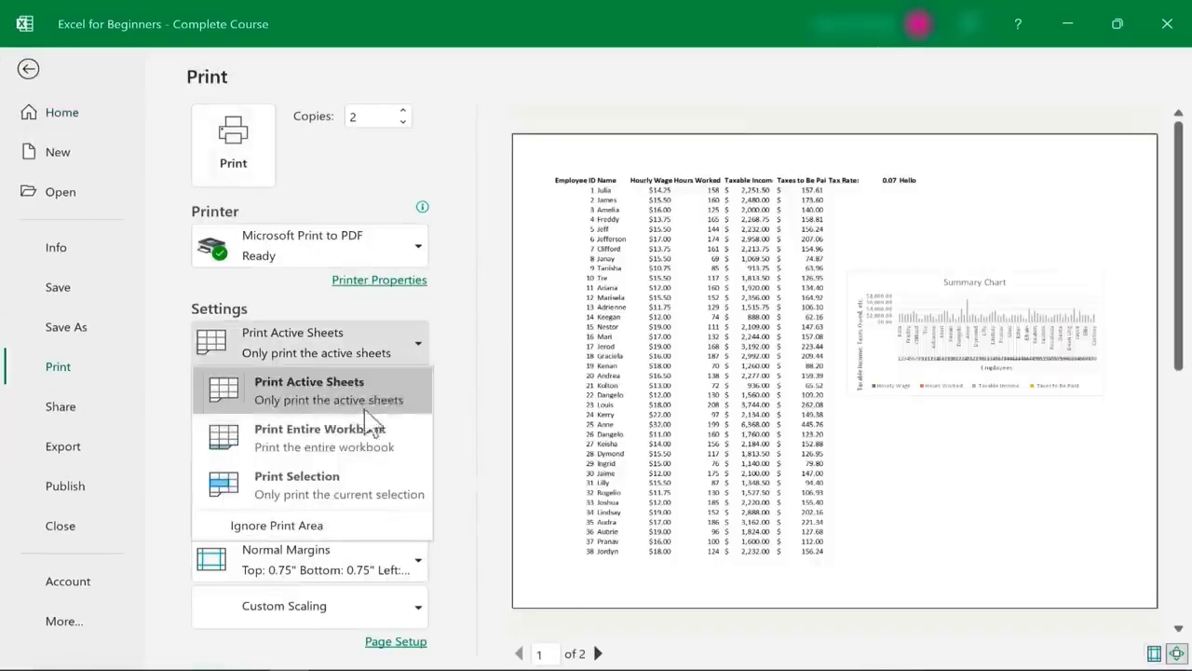
click(333, 476)
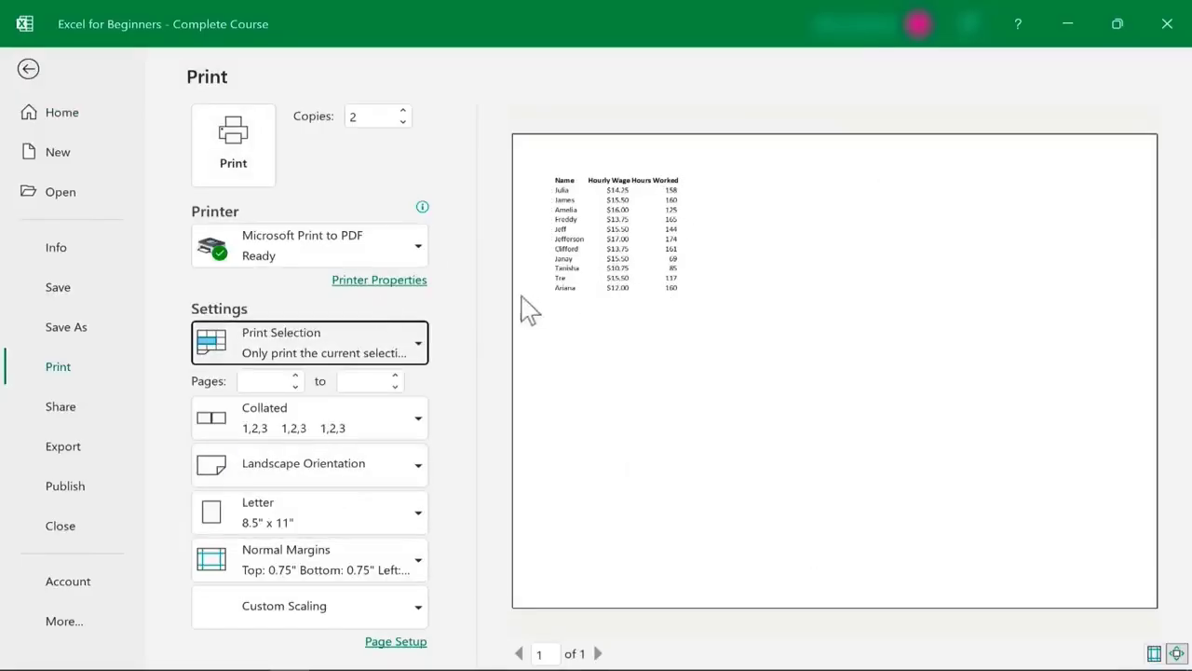
Set the print range back to Print Active Sheets and limit the printout to pages 1 to 2
click(414, 349)
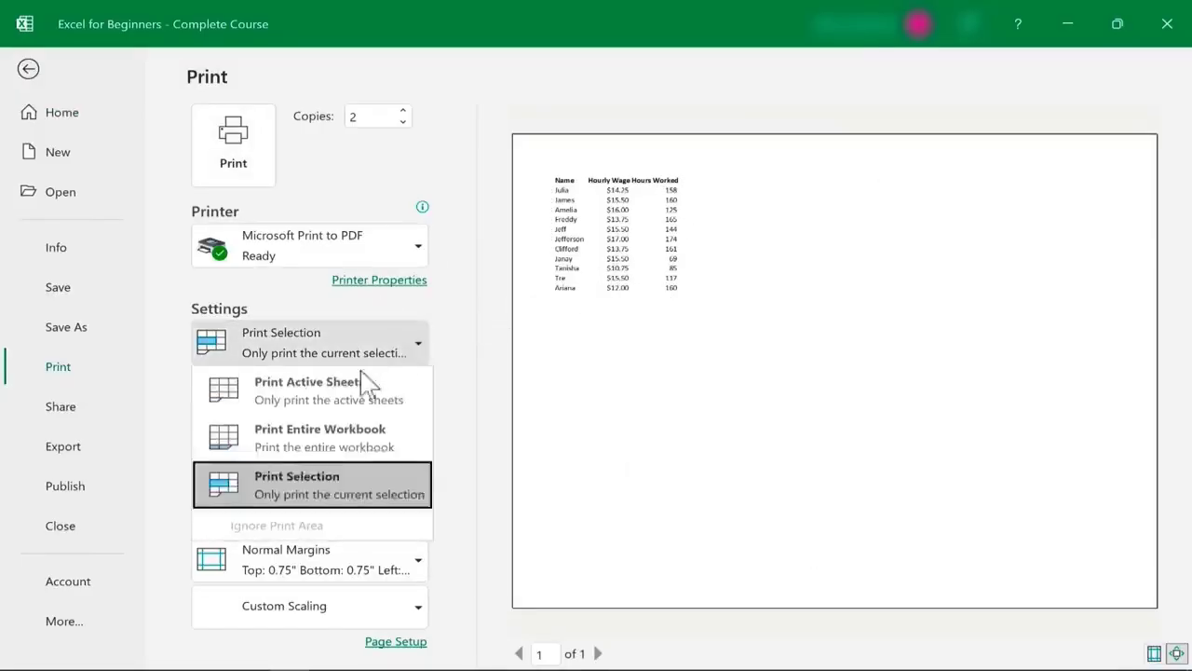
click(328, 410)
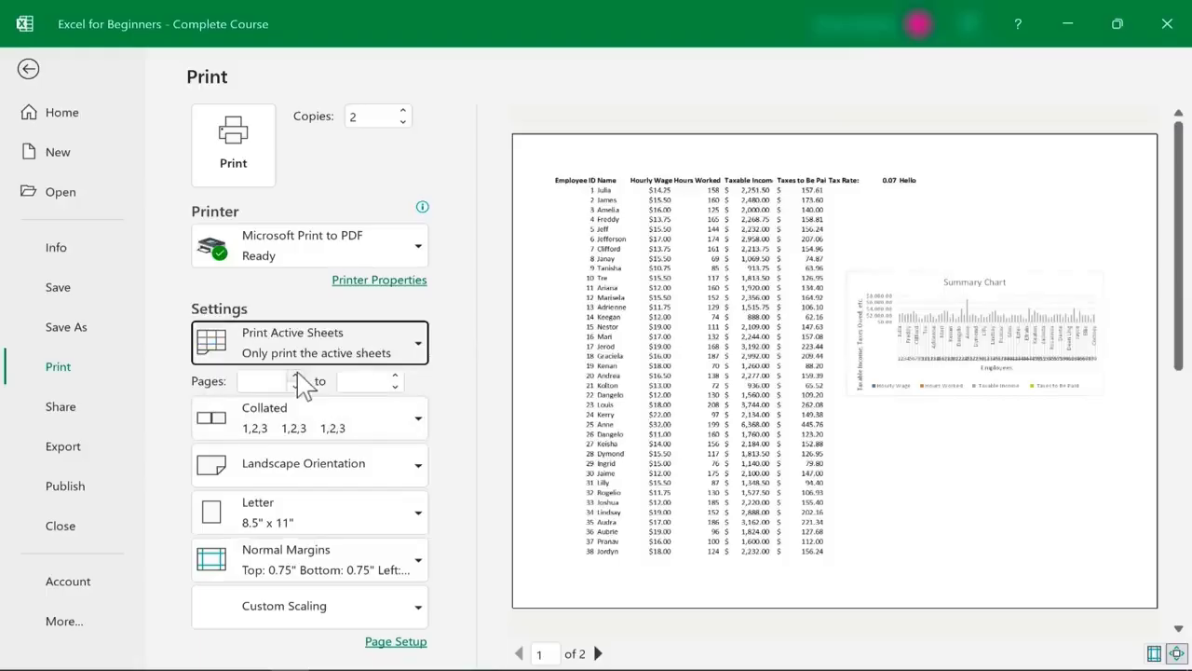
click(297, 375)
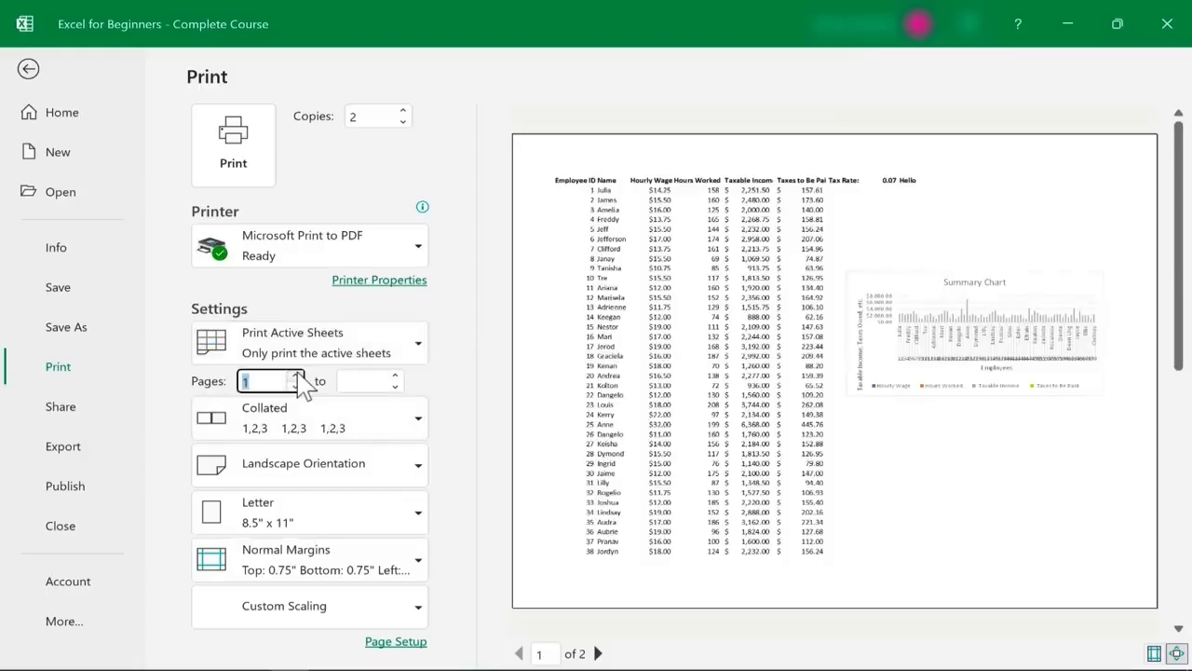
click(394, 386)
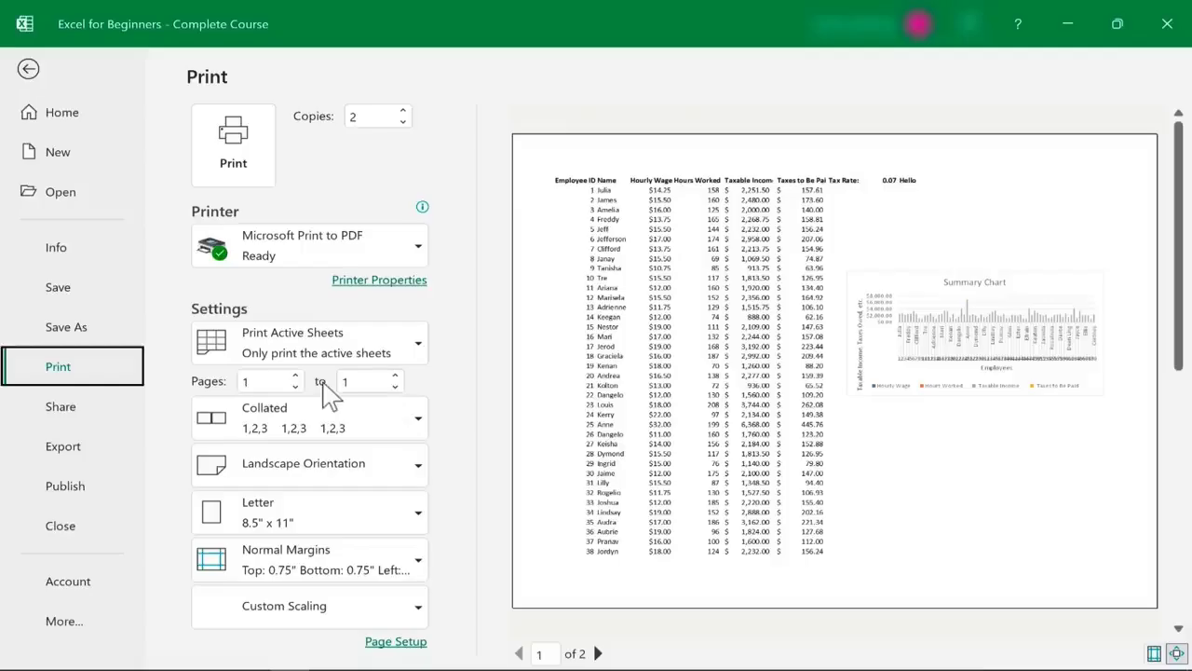
click(395, 376)
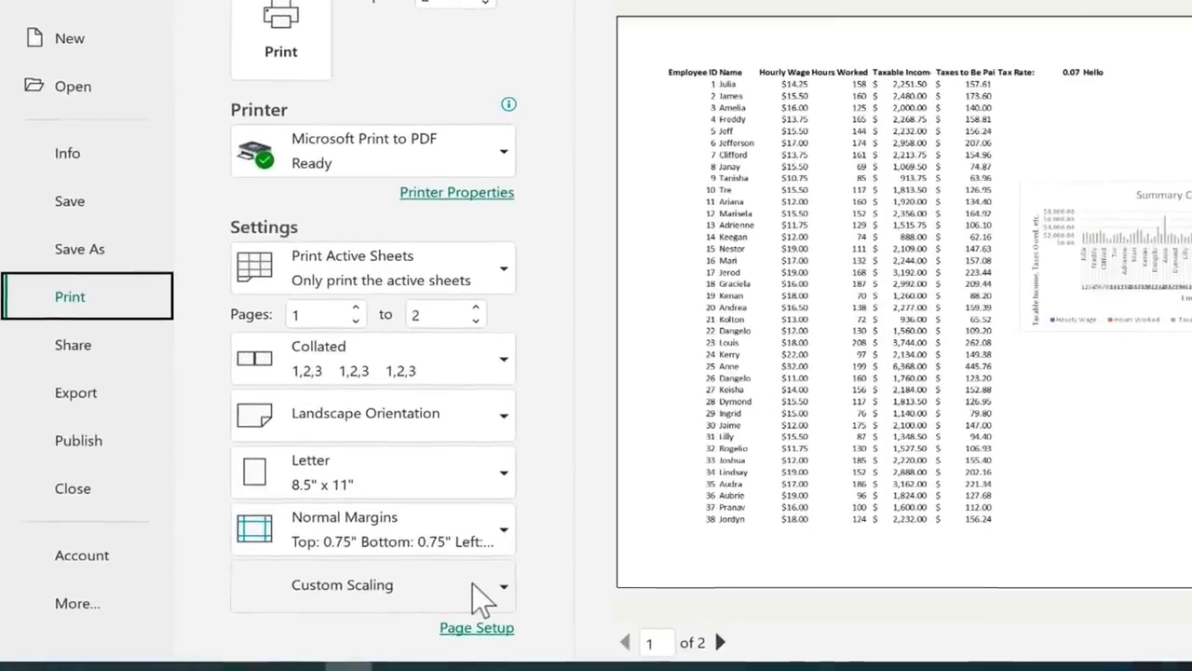
Set the print scaling to Fit Sheet on One Page and check the printer choice, keeping Microsoft Print to PDF
click(472, 585)
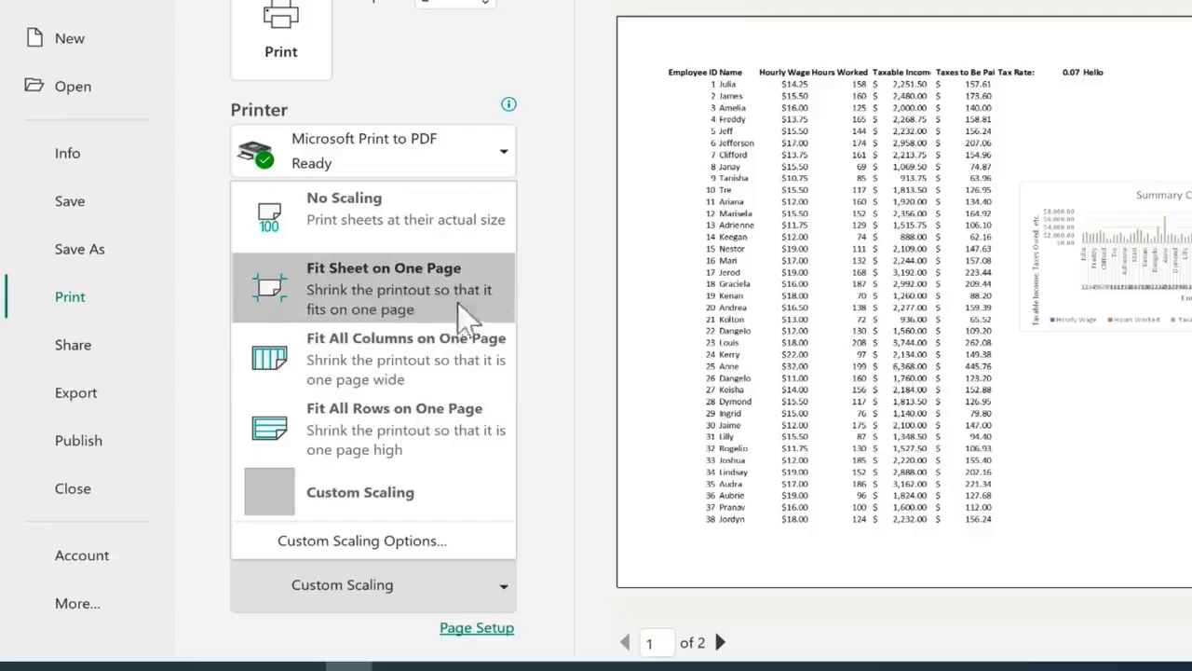
click(423, 300)
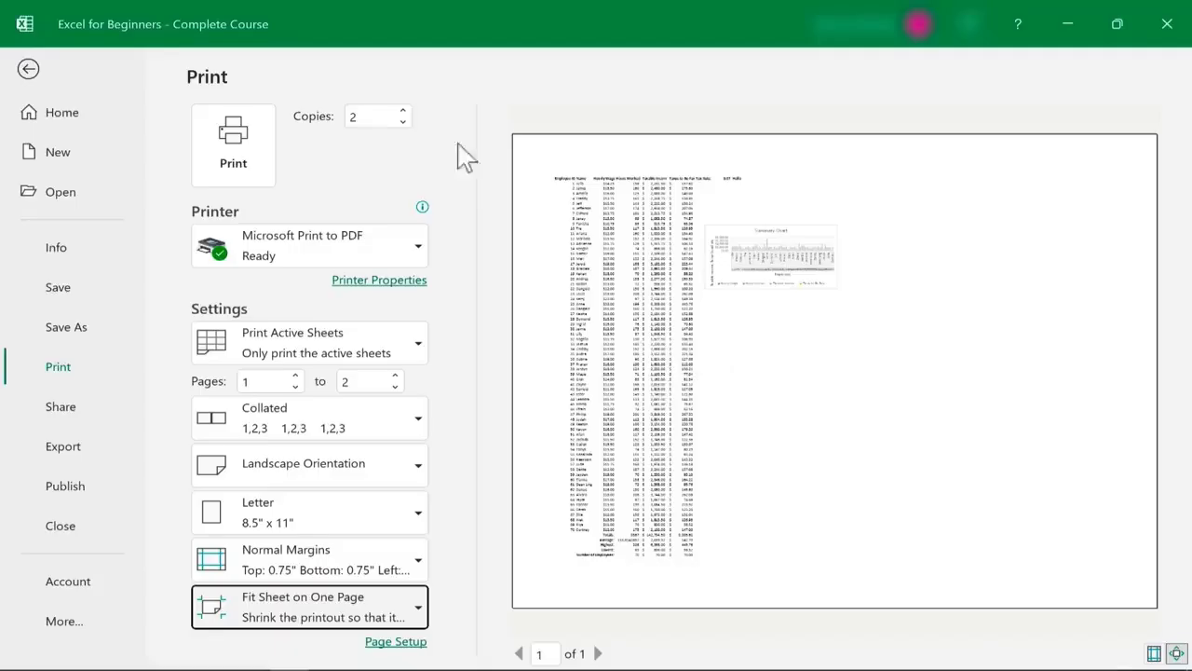
click(429, 142)
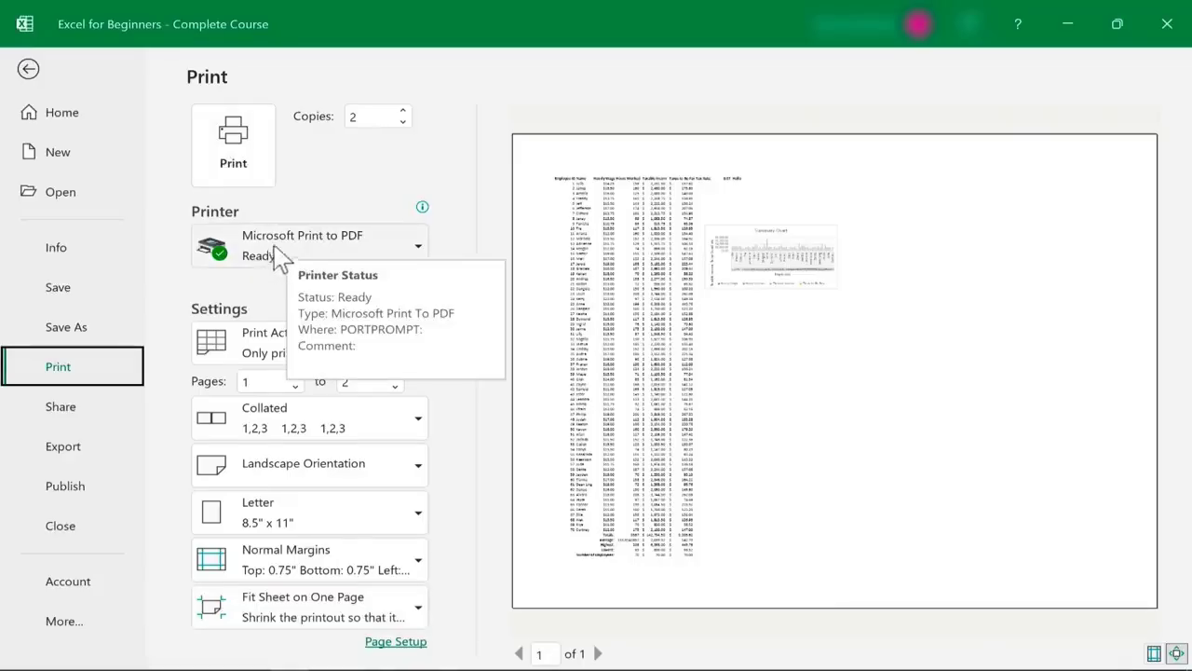
click(416, 248)
click(410, 248)
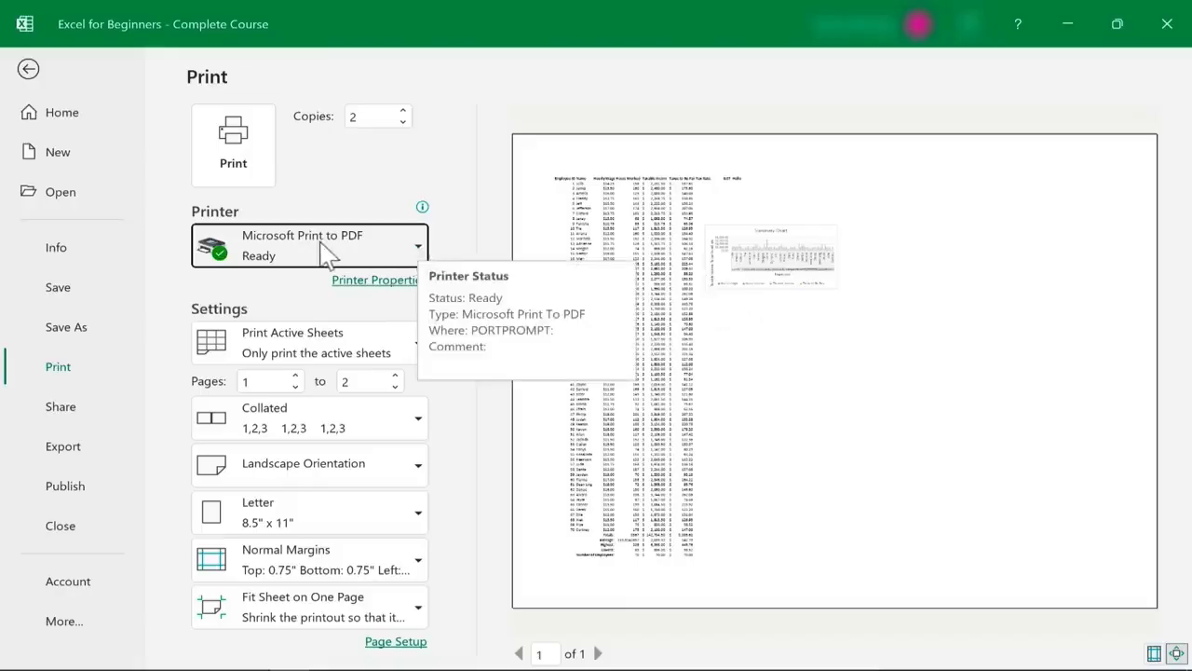
Print the sheet to a PDF file named Payroll1 in the Downloads folder
click(233, 142)
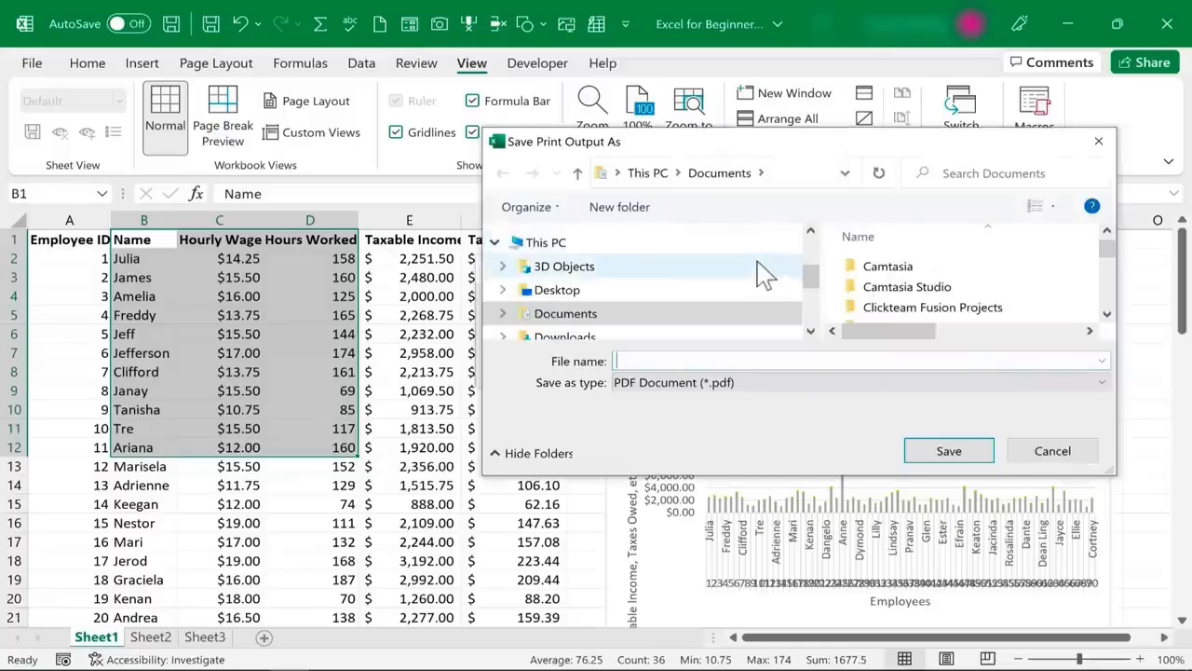
click(561, 336)
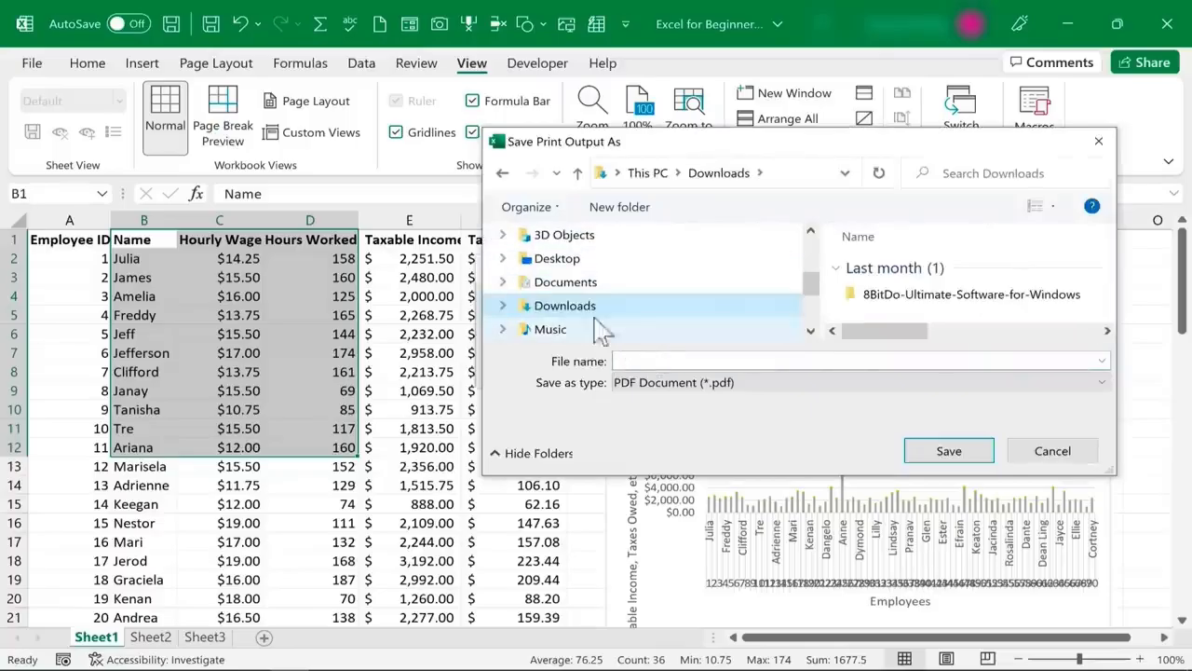
click(668, 360)
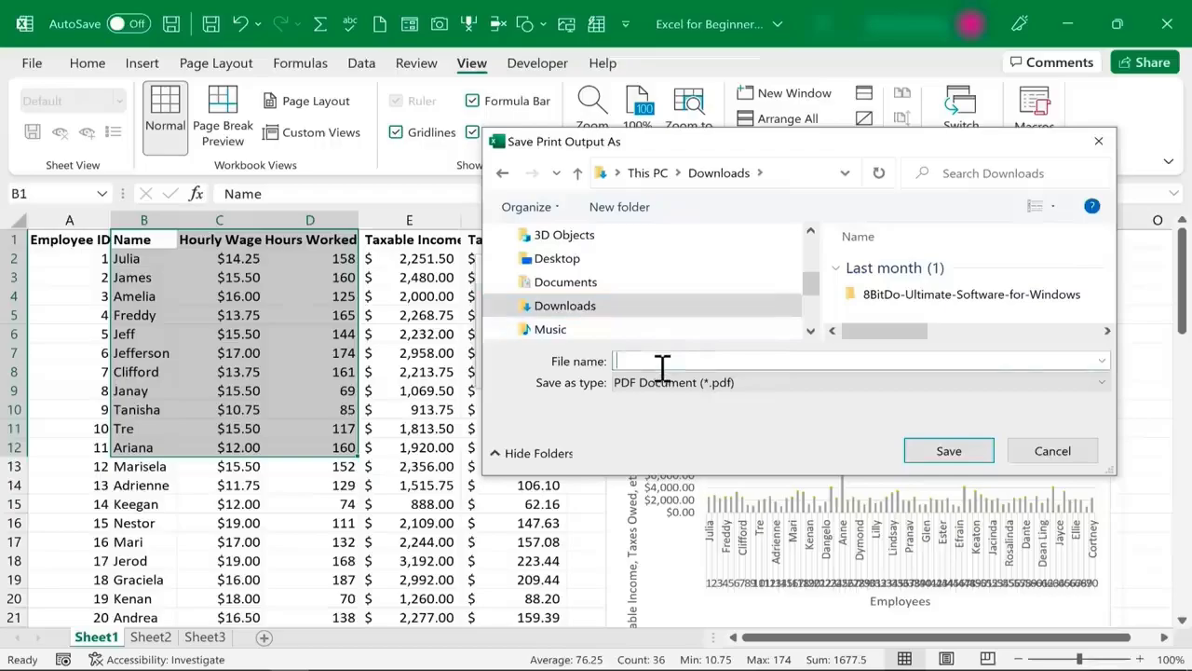
text(Payroll1)
click(949, 451)
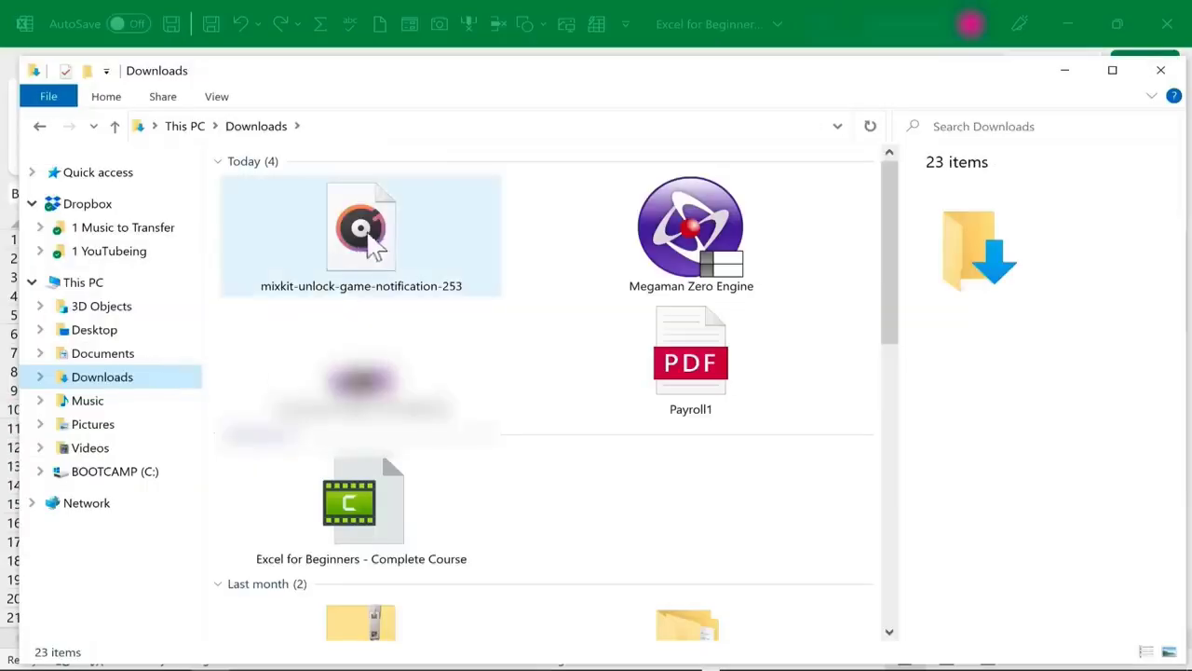
Open the Payroll1 PDF from the Downloads folder, look through its page and close it
click(705, 374)
double_click(705, 373)
scroll(610, 363, down, 4)
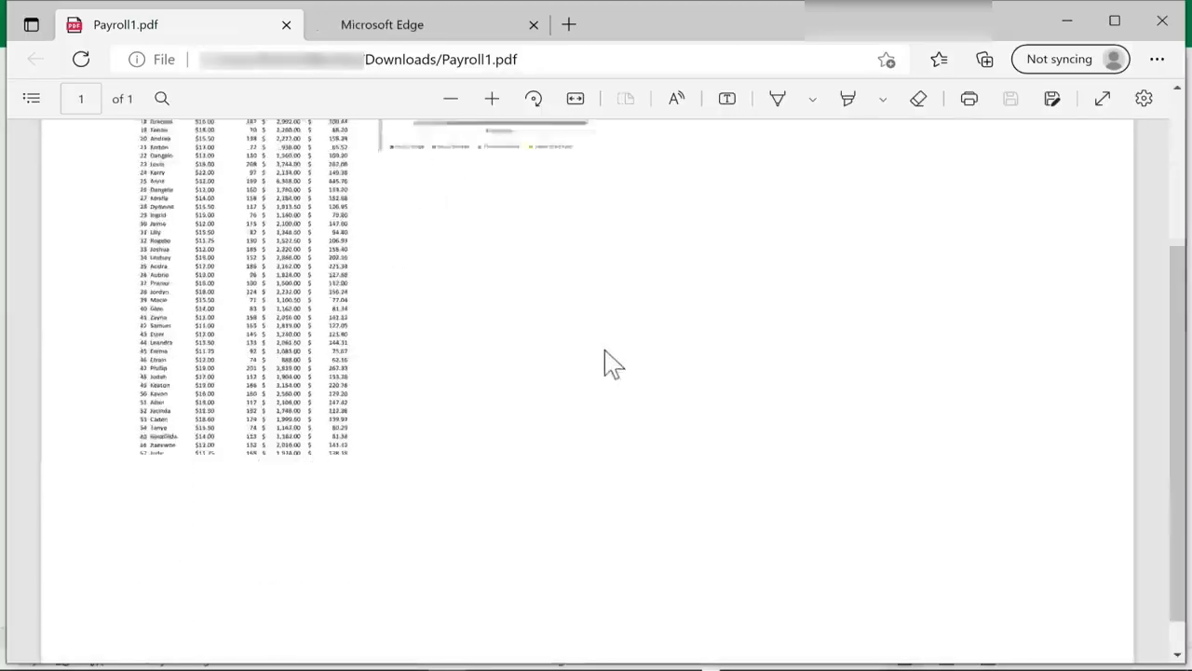
scroll(271, 415, up, 4)
scroll(366, 386, down, 4)
scroll(363, 387, up, 4)
click(1161, 21)
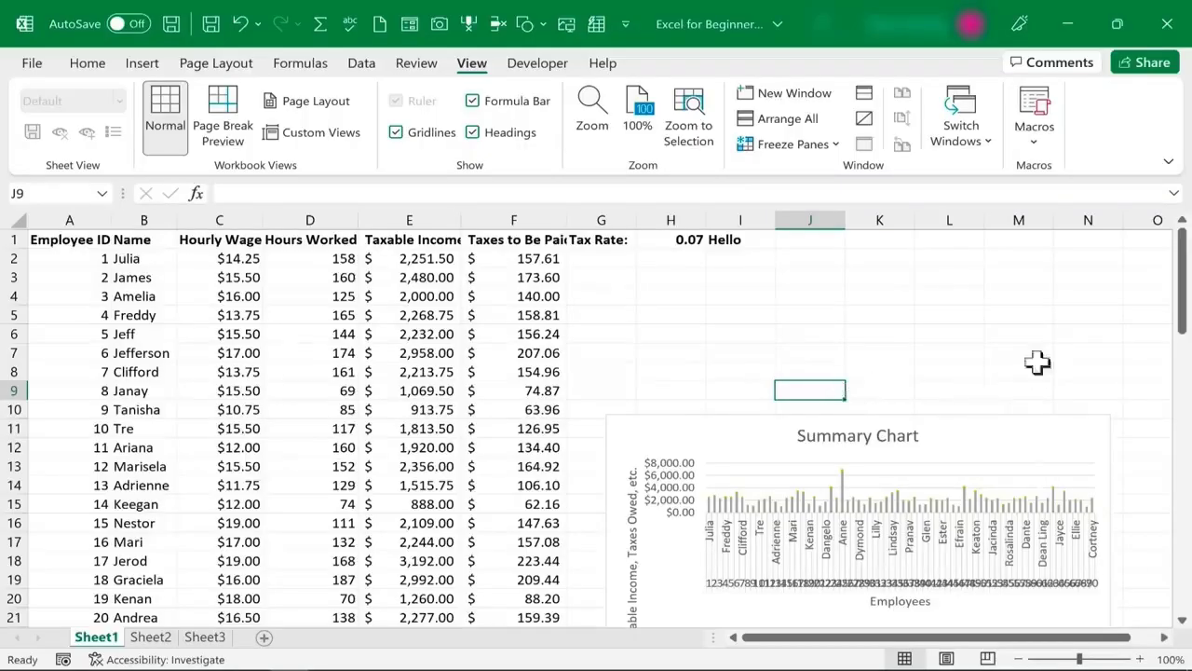
View the workbook's sharing options, including attaching a copy as workbook or PDF, and close them
click(87, 63)
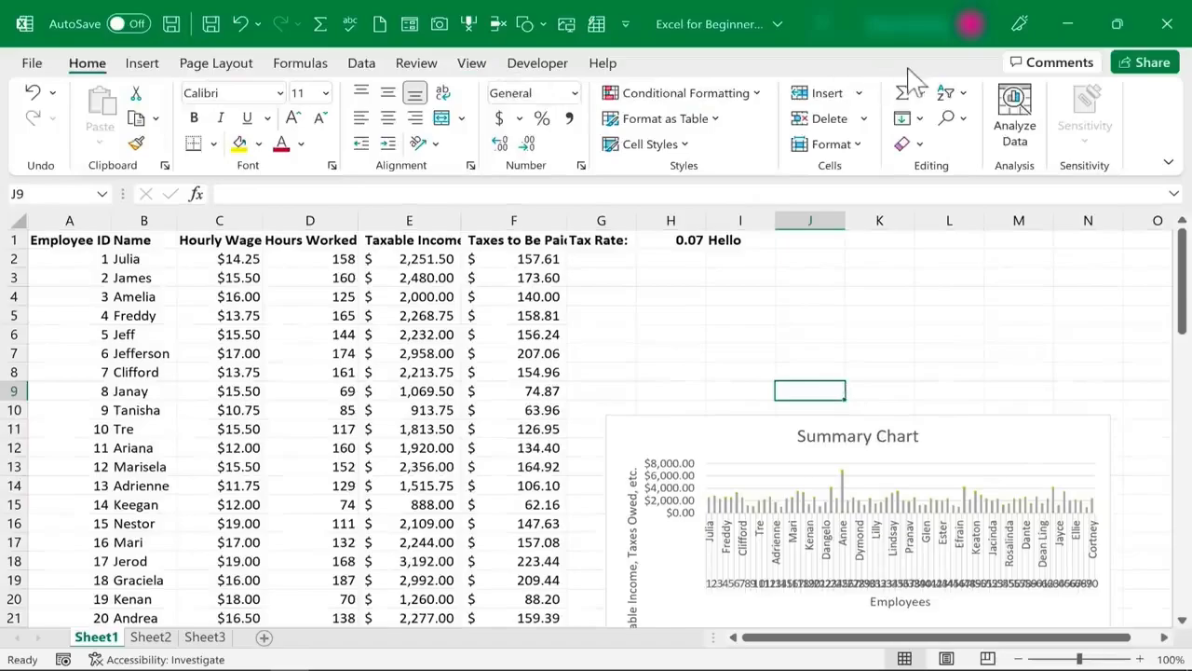
click(1160, 72)
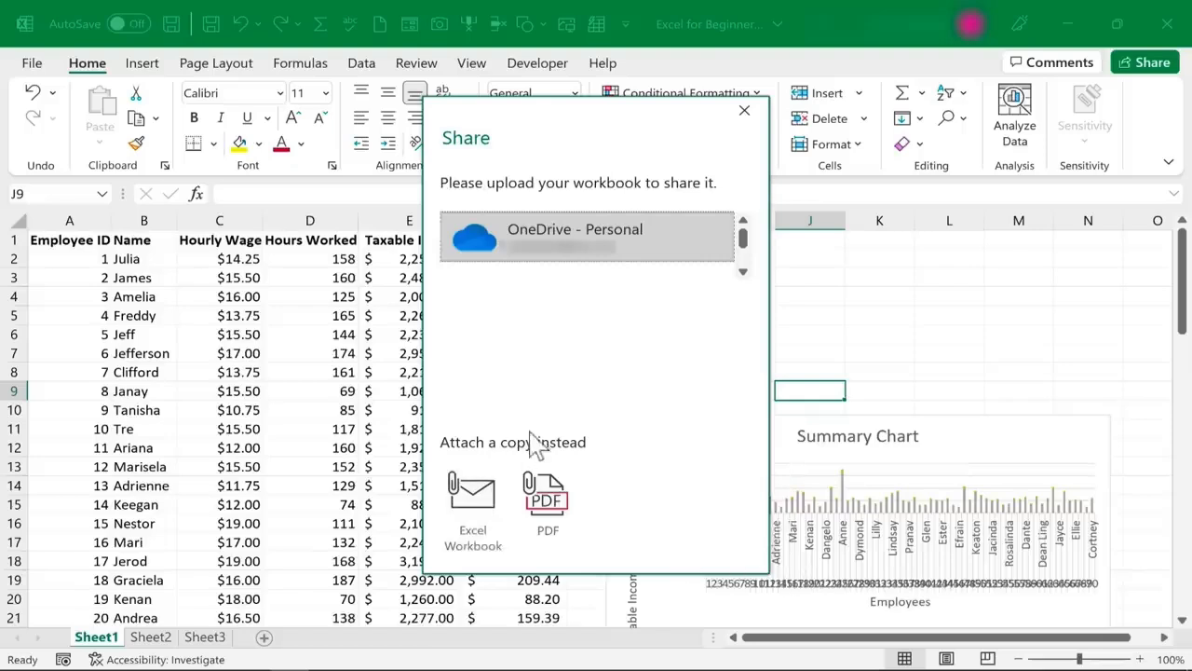
click(744, 111)
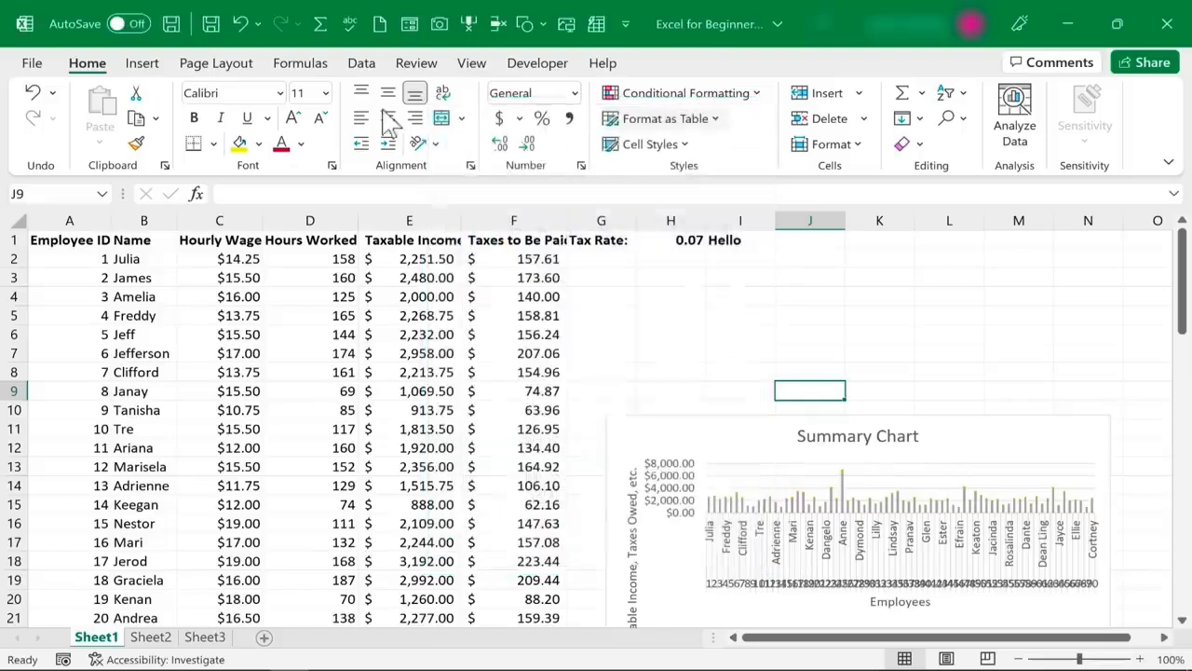
Look through the file formats offered for saving a copy of the workbook, down to PDF, without choosing one
click(31, 63)
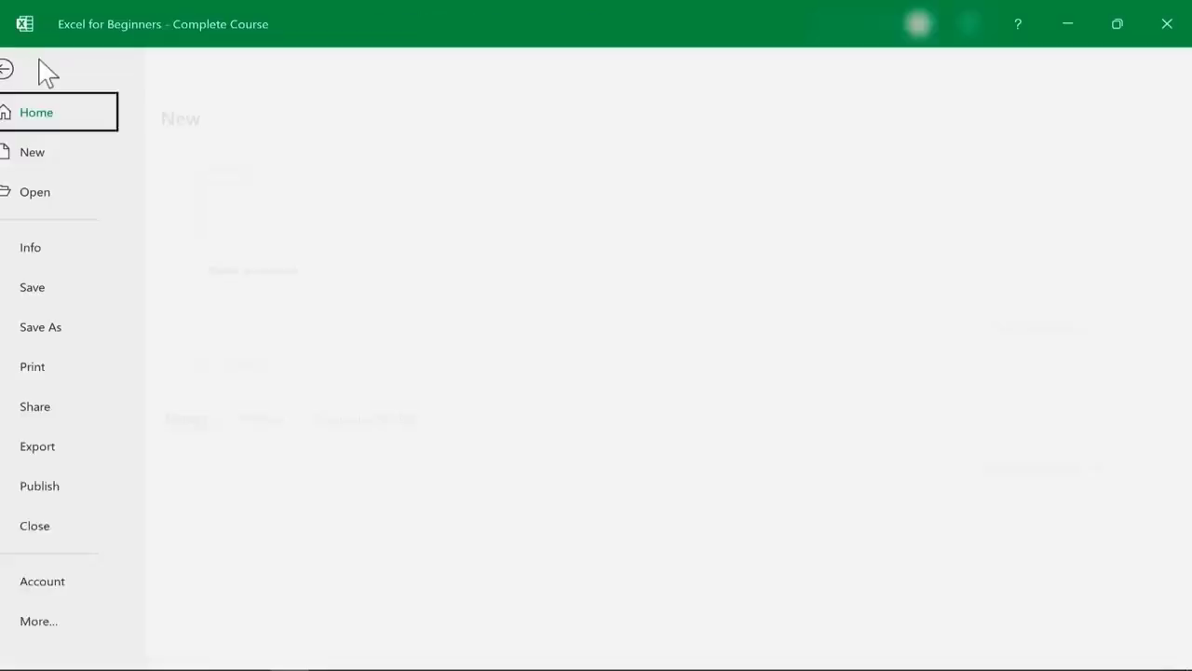
click(65, 331)
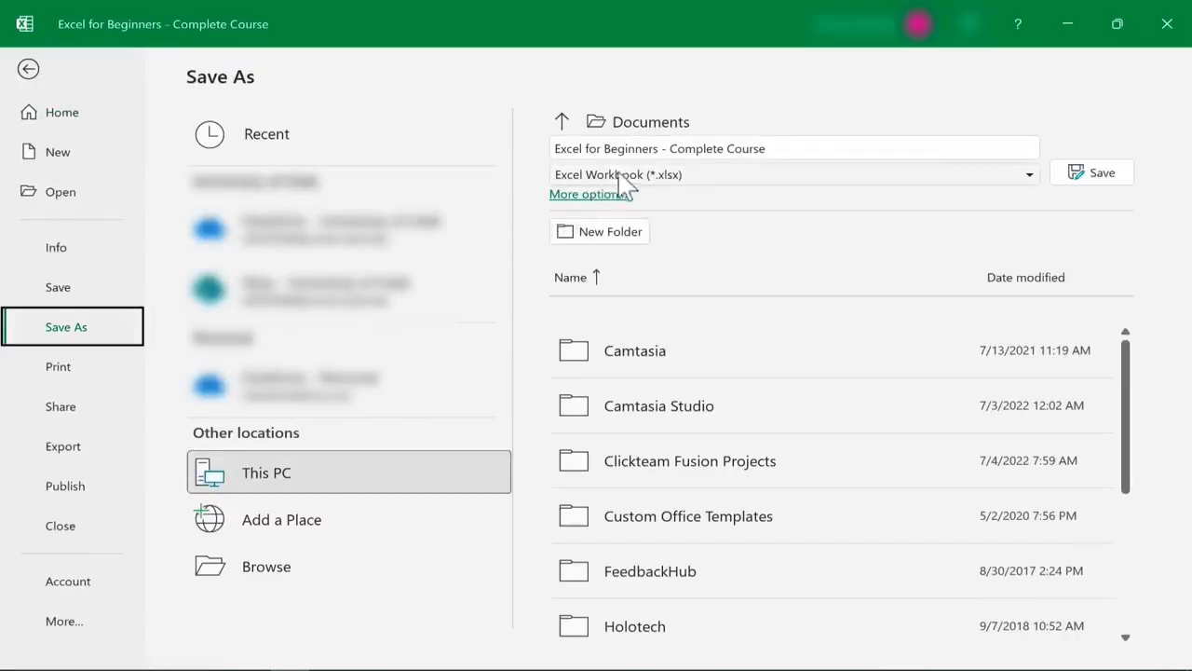
click(1029, 177)
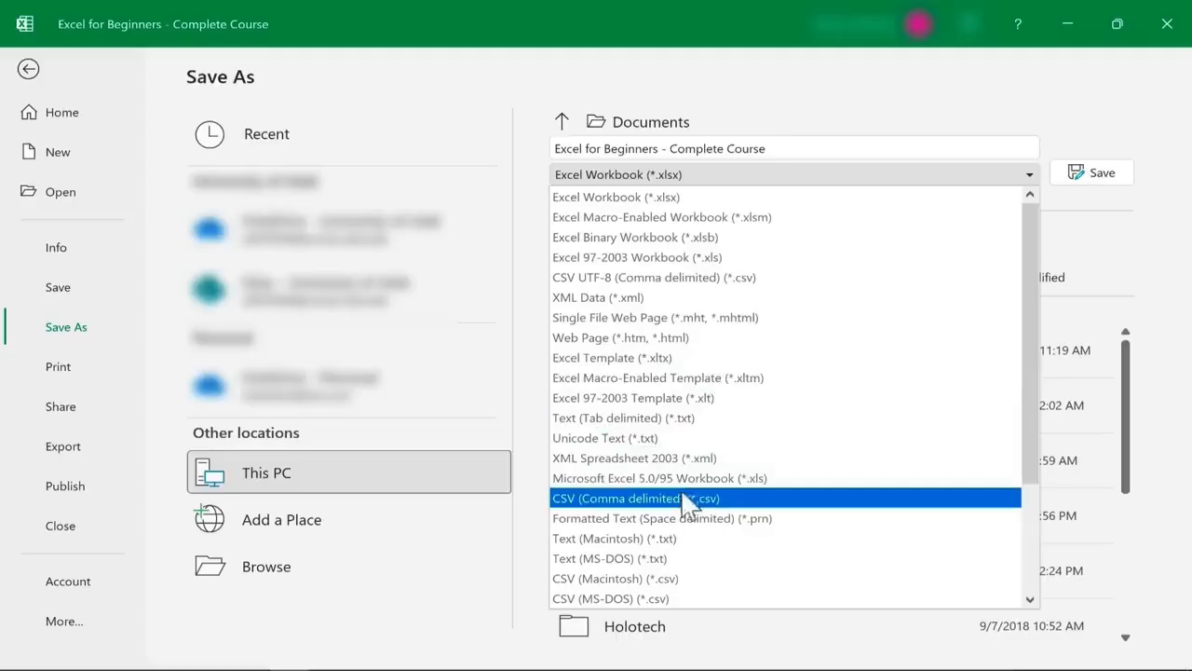
drag(1032, 479, 990, 643)
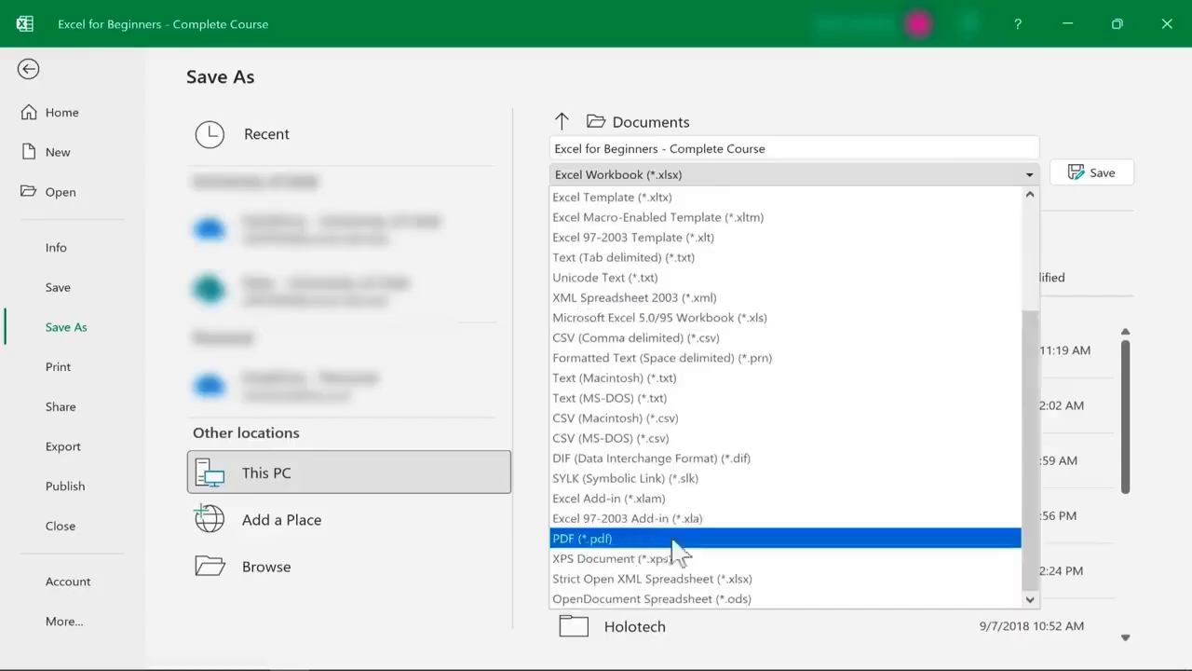
key(Escape)
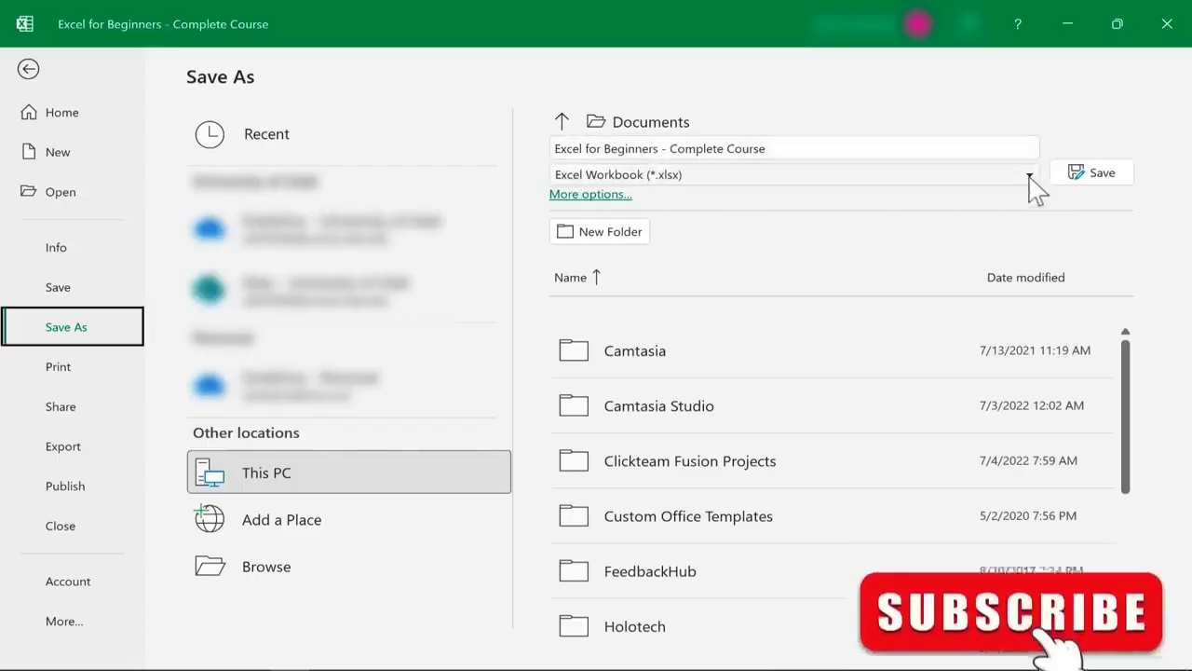
click(1030, 182)
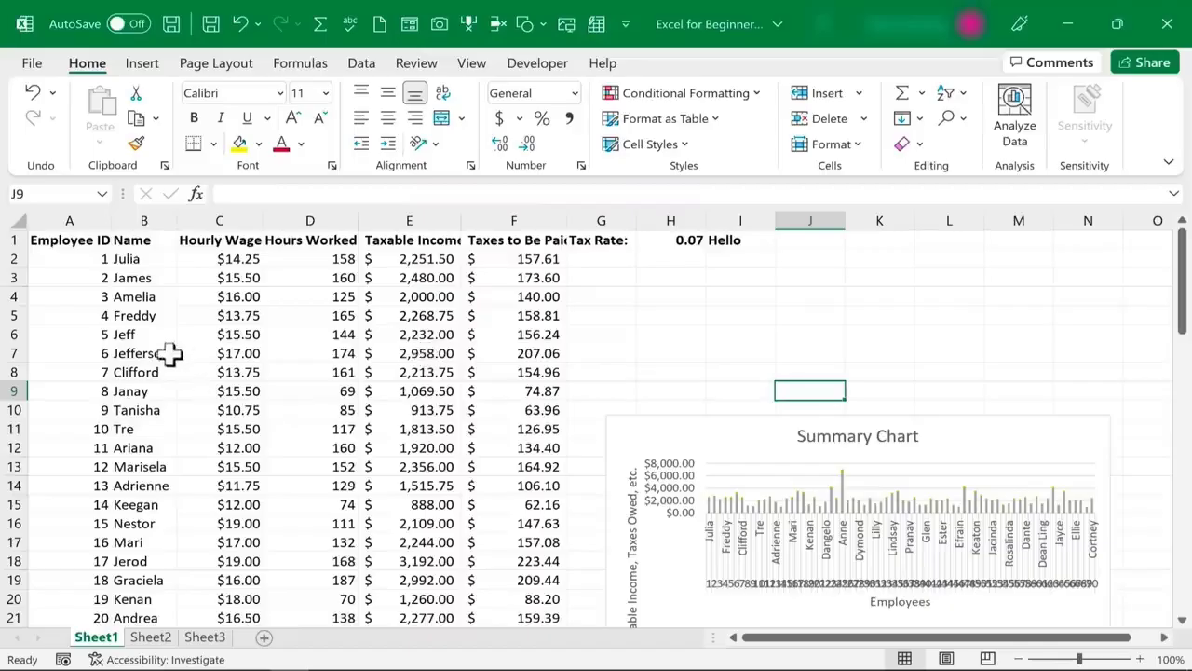
View Sheet2 and return to Sheet1
click(152, 639)
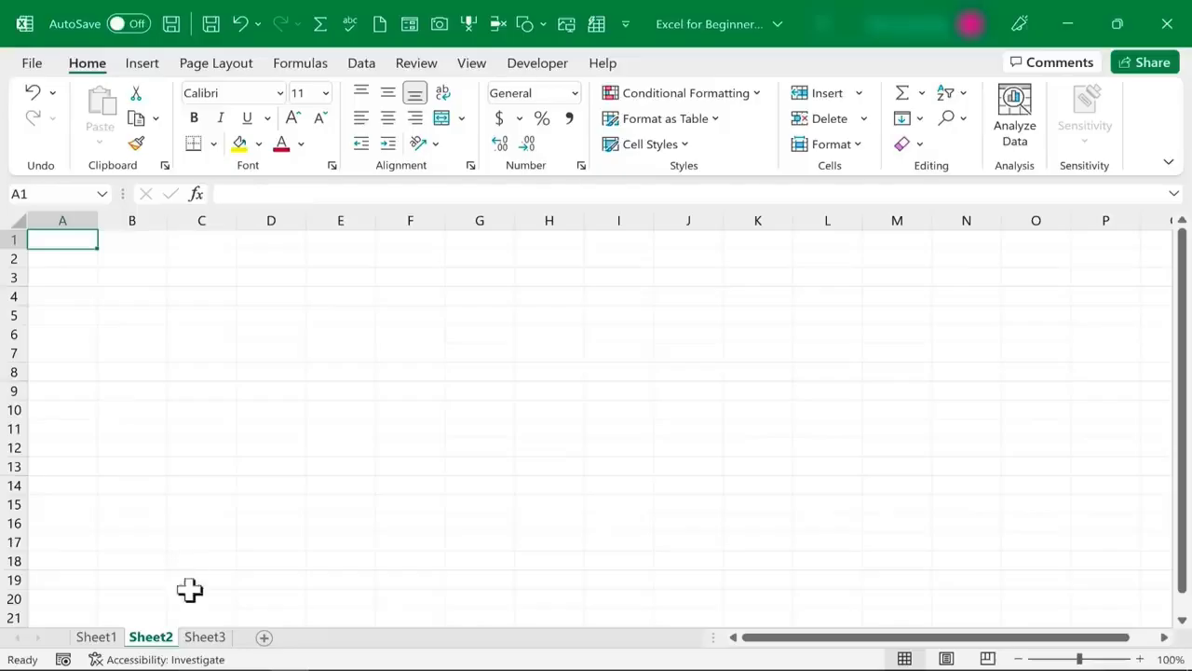
click(94, 639)
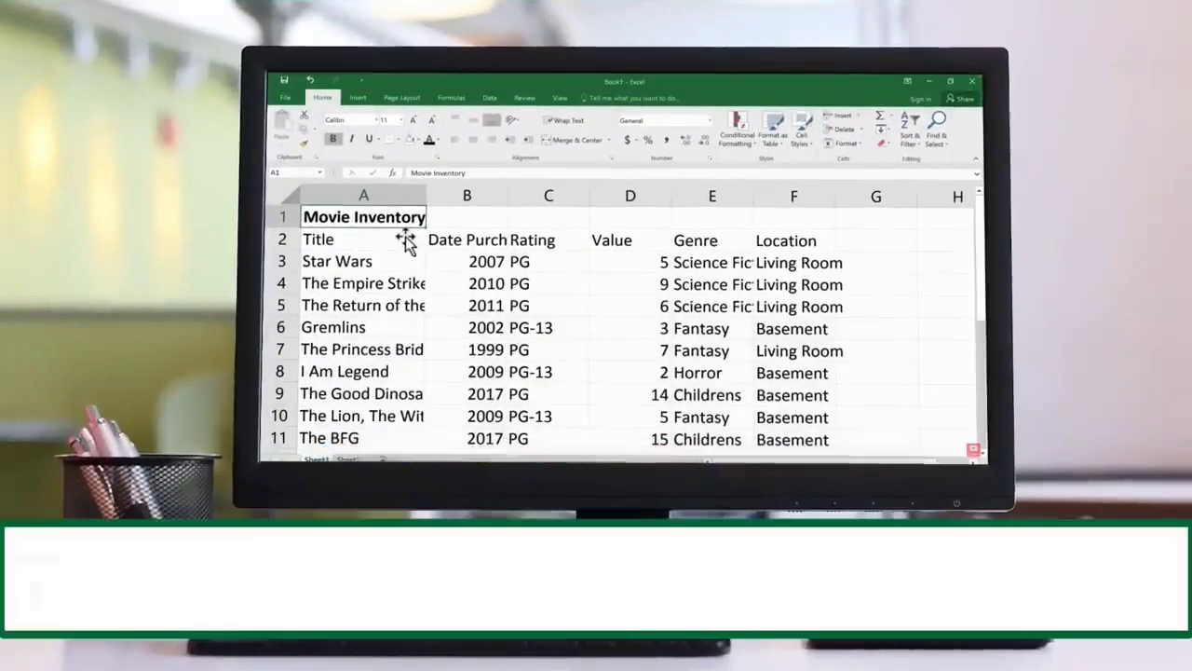
click(406, 241)
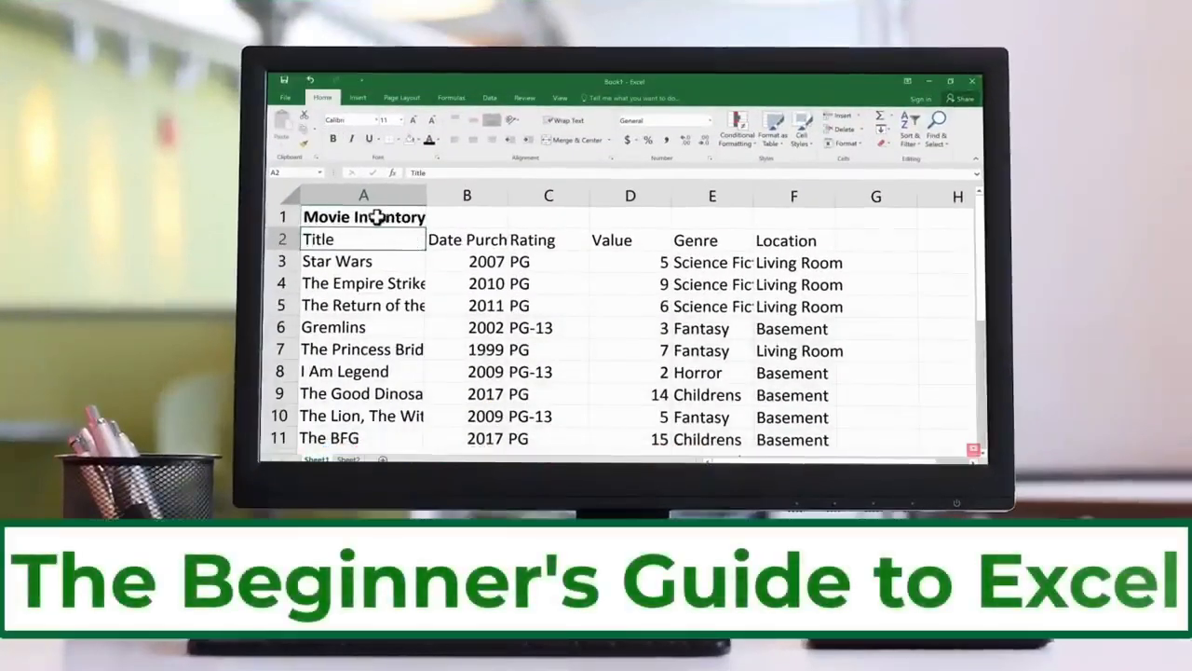
click(373, 216)
drag(375, 215, 789, 221)
scroll(551, 221, down, 1)
scroll(552, 253, up, 1)
scroll(552, 252, up, 1)
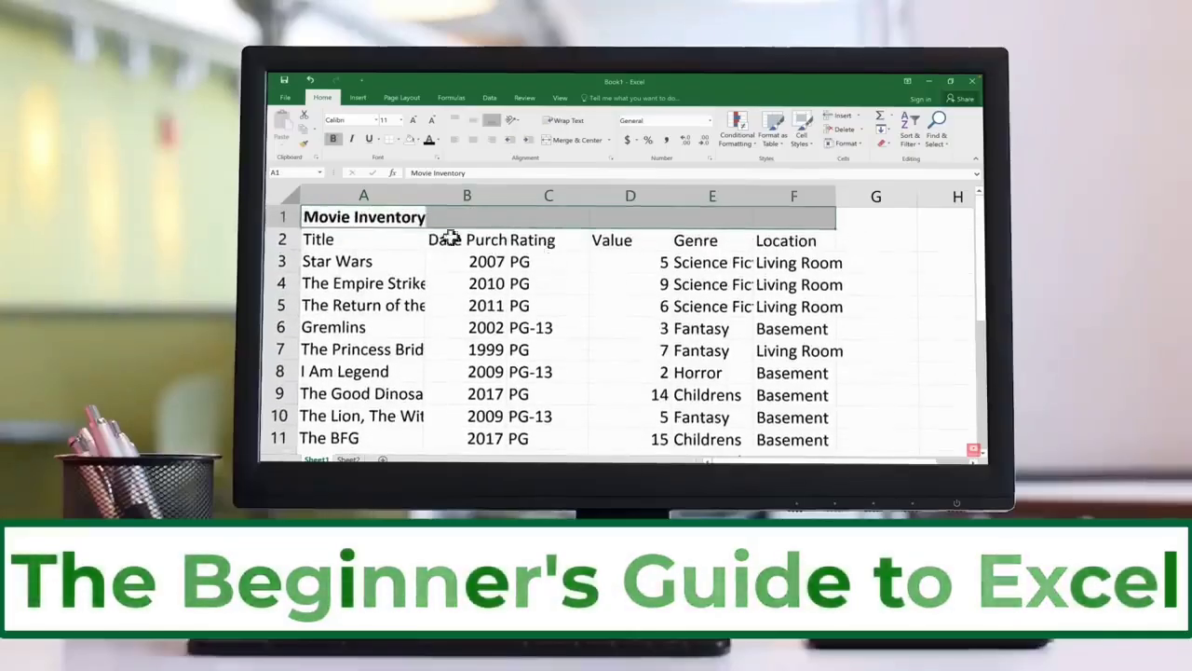